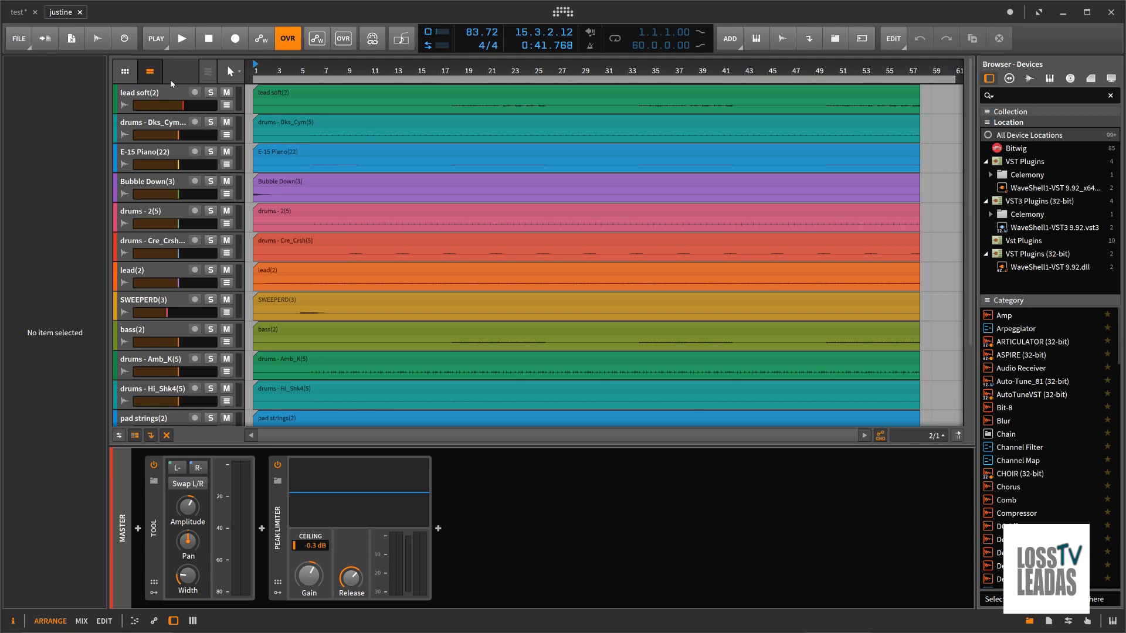
Step: Group all twelve audio tracks from lead soft(2) through pad strings(2) into one group track
left_click(167, 95)
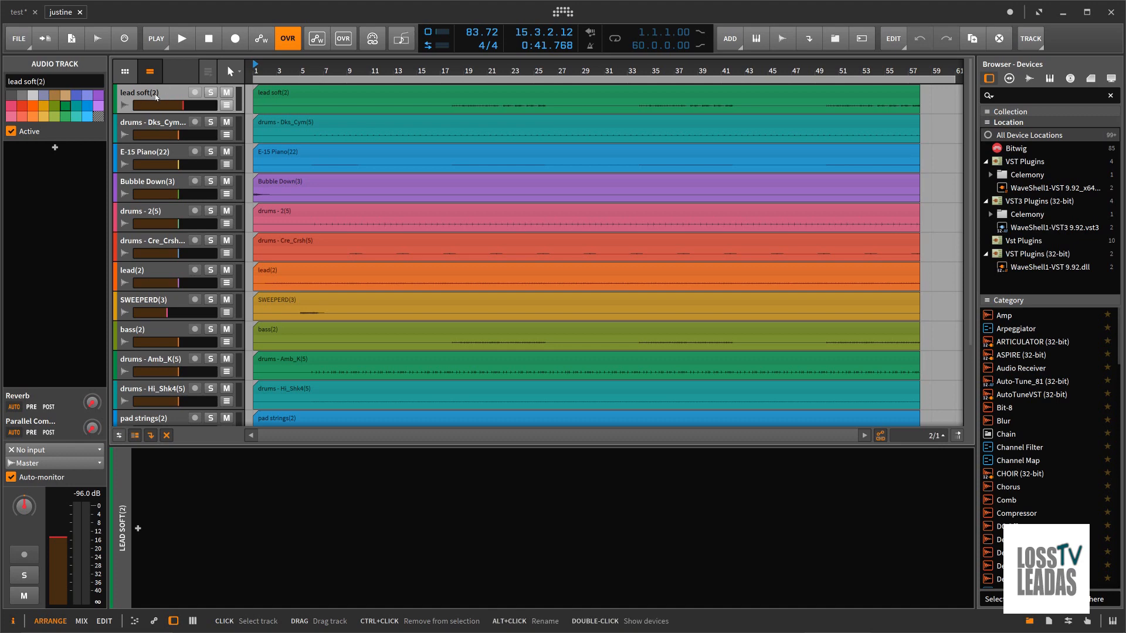
key("alt+2")
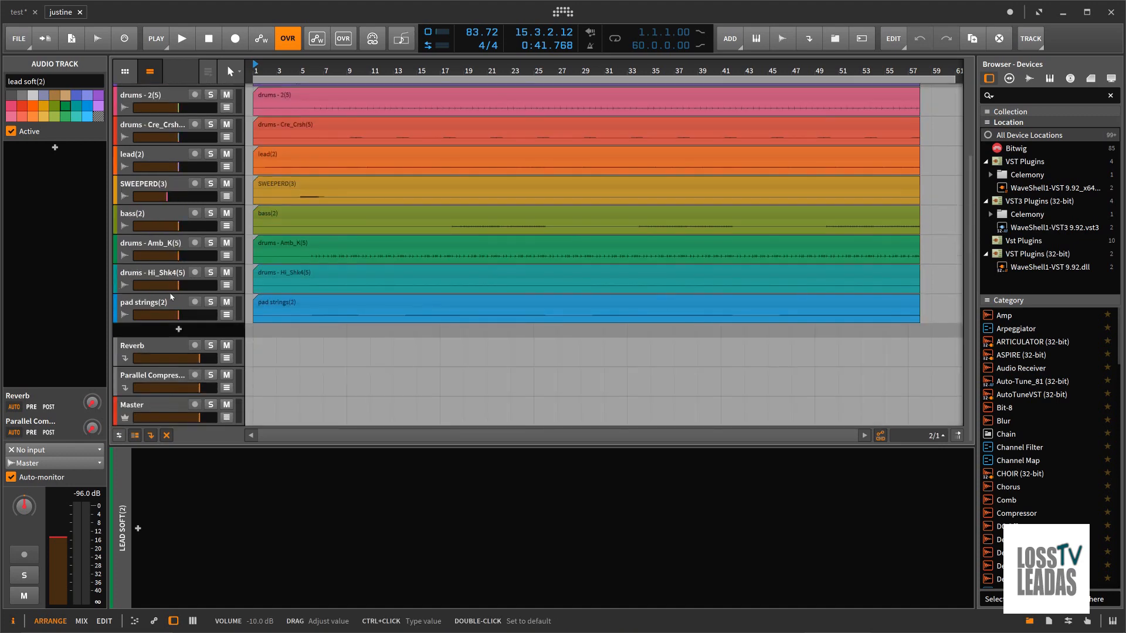
key("alt+1")
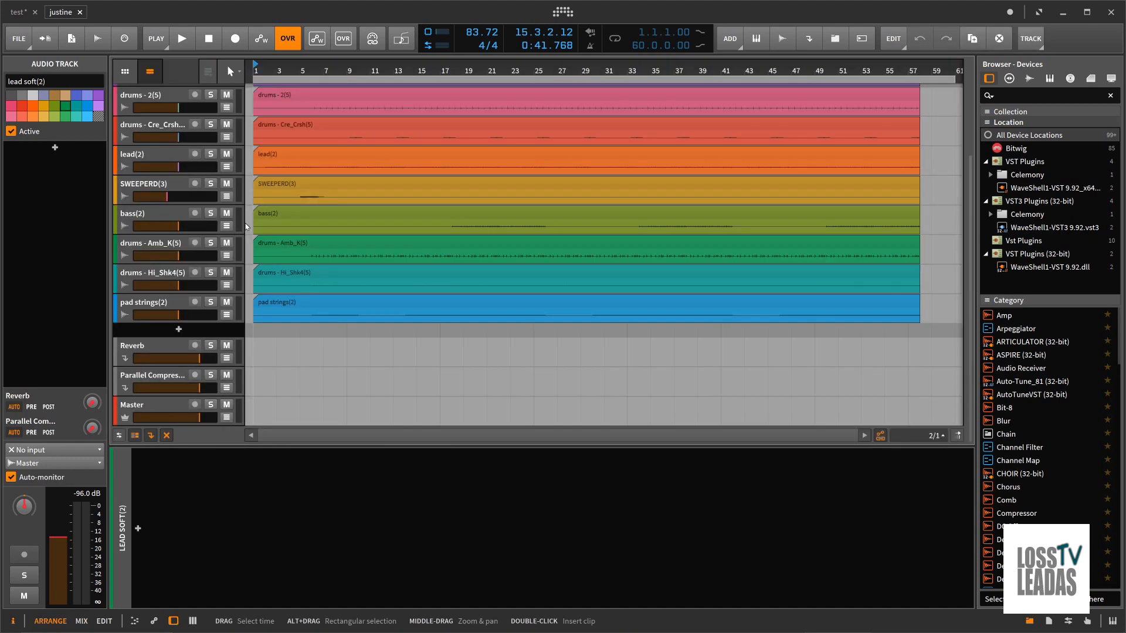
left_click(171, 302, "shift")
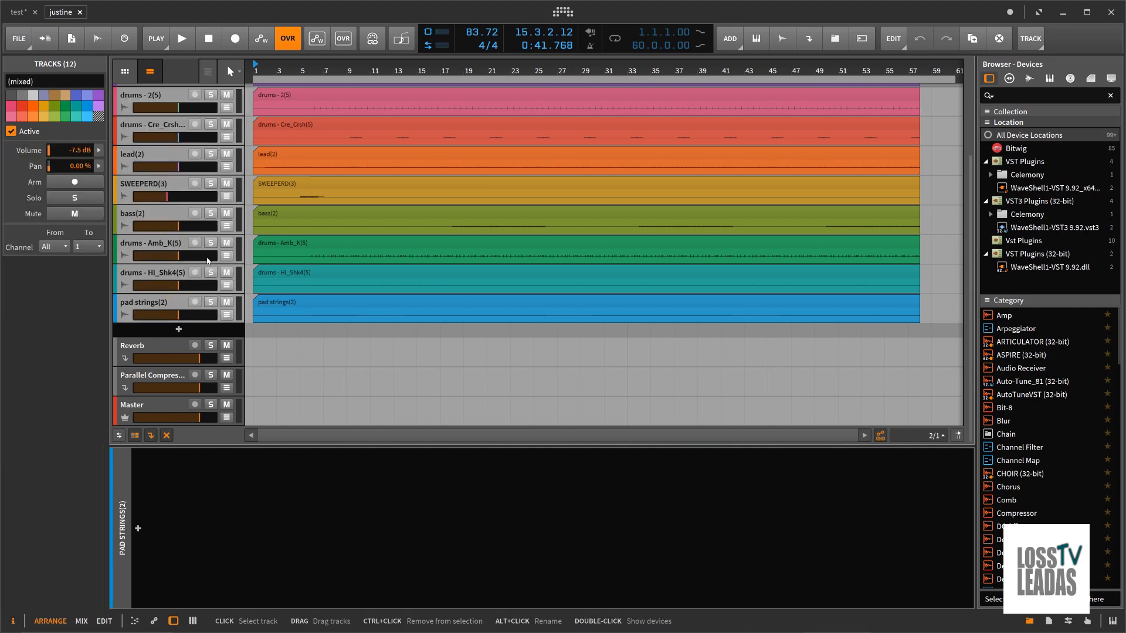
scroll(251, 234, "up", 4)
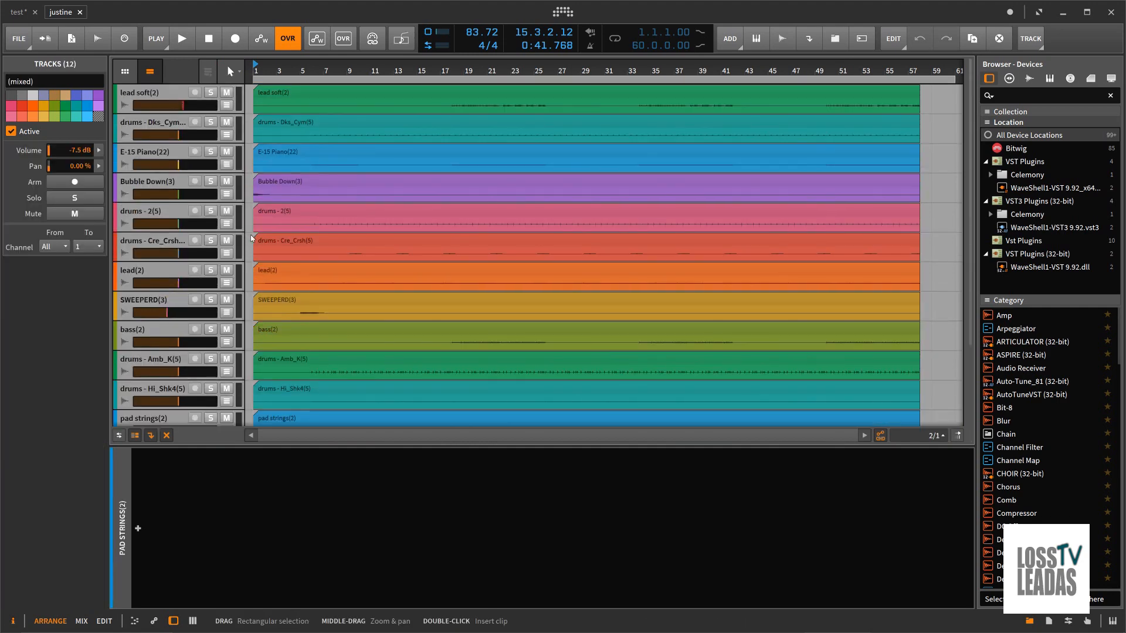
right_click(166, 95)
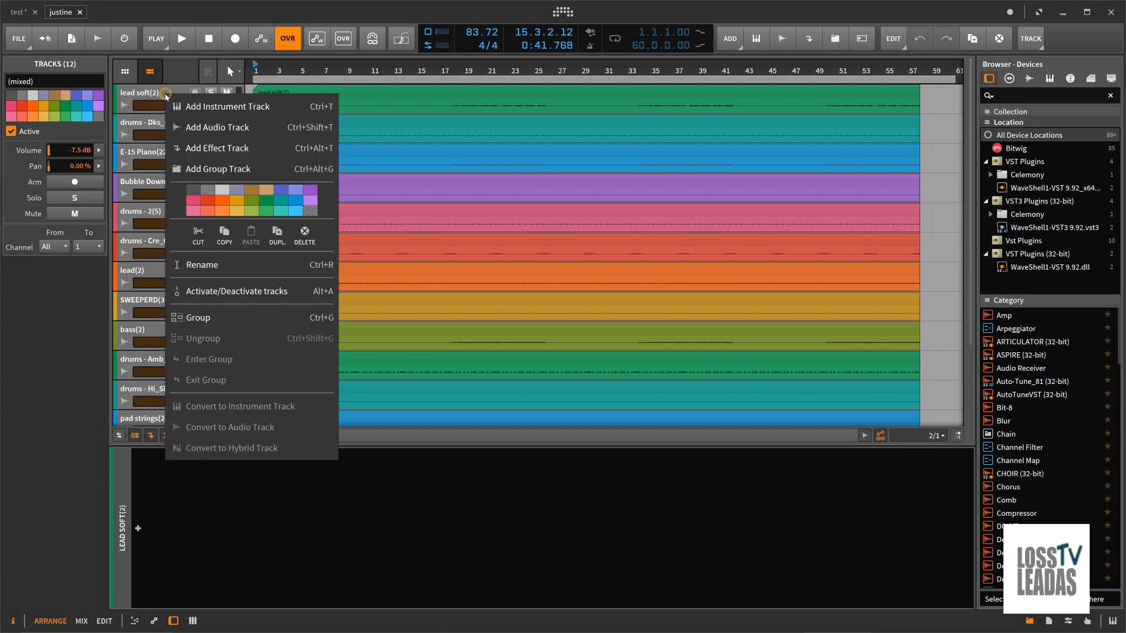
left_click(203, 315)
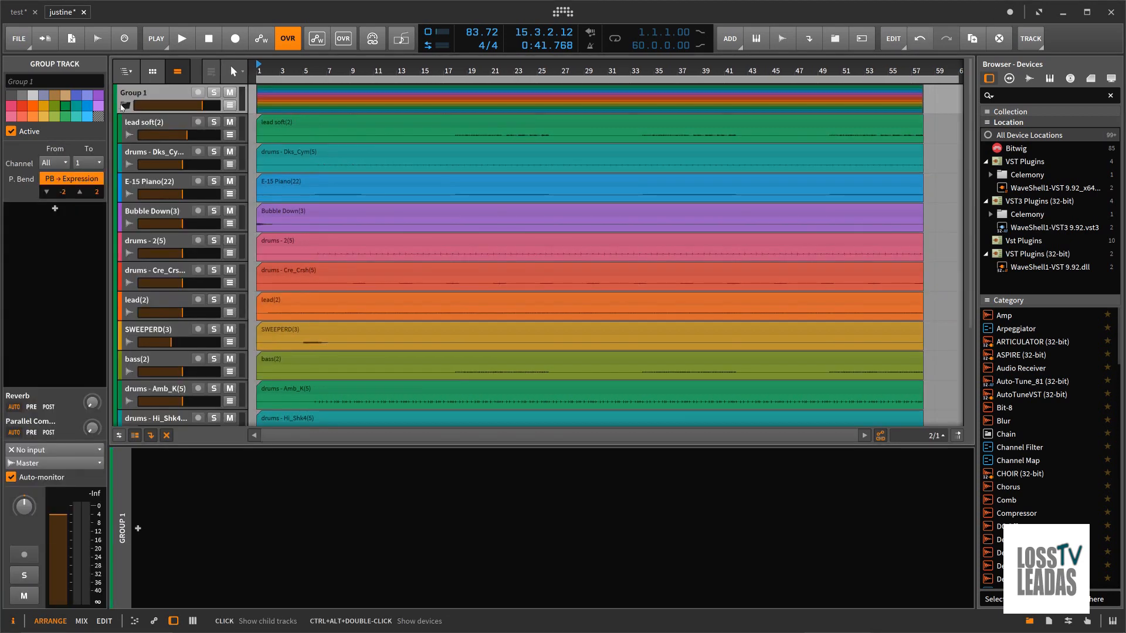
Step: Collapse the new group's child tracks and play the song from the start
left_click(125, 106)
left_click(208, 38)
left_click(192, 41)
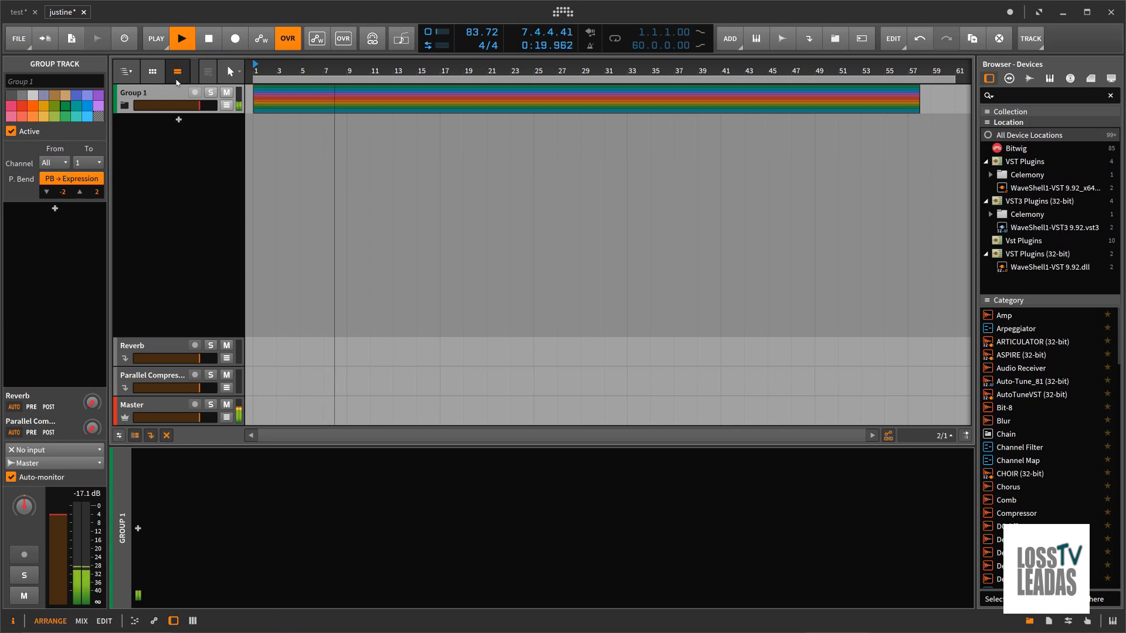
Step: Expand the group and hide the device panel to view every child track, then collapse the group and return playback to the start
left_click(123, 105)
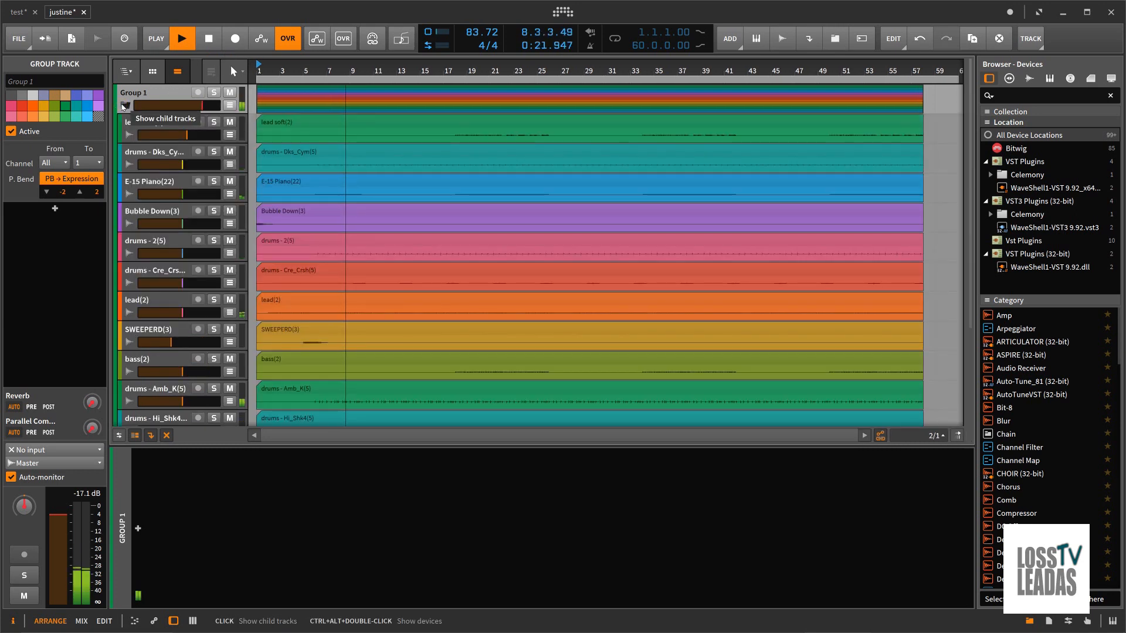
left_click(173, 621)
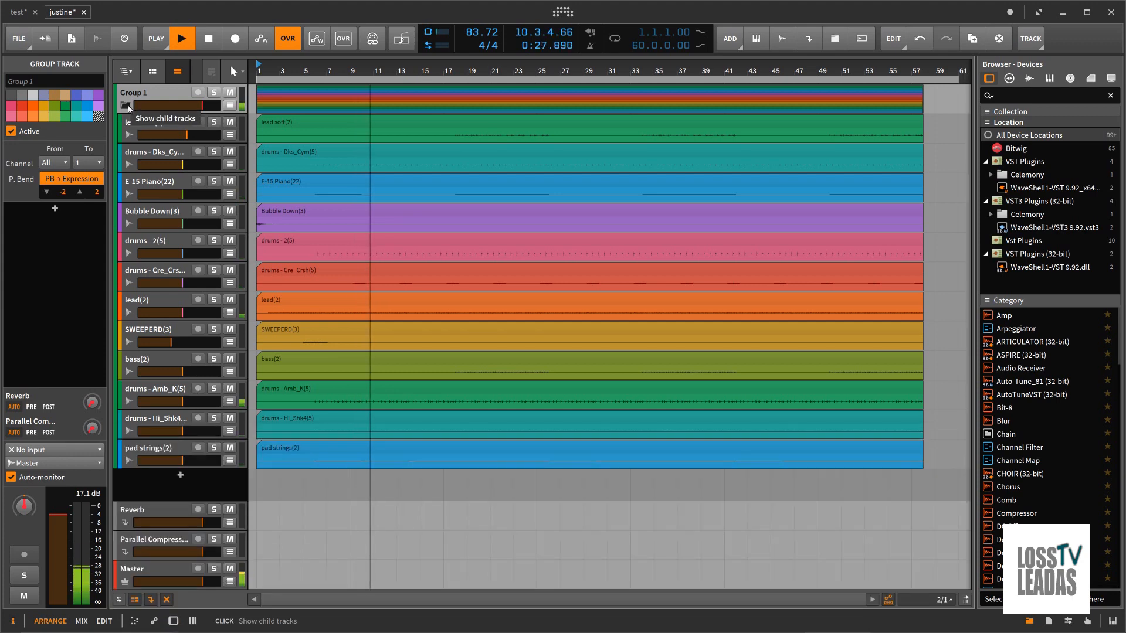
left_click(126, 106)
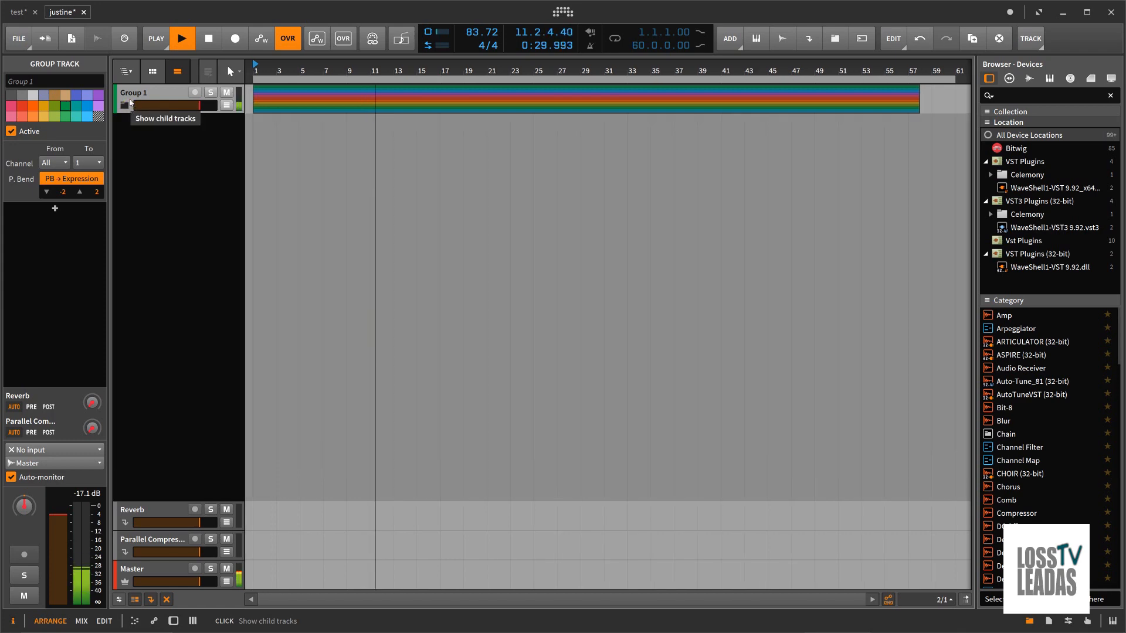
left_click(216, 43)
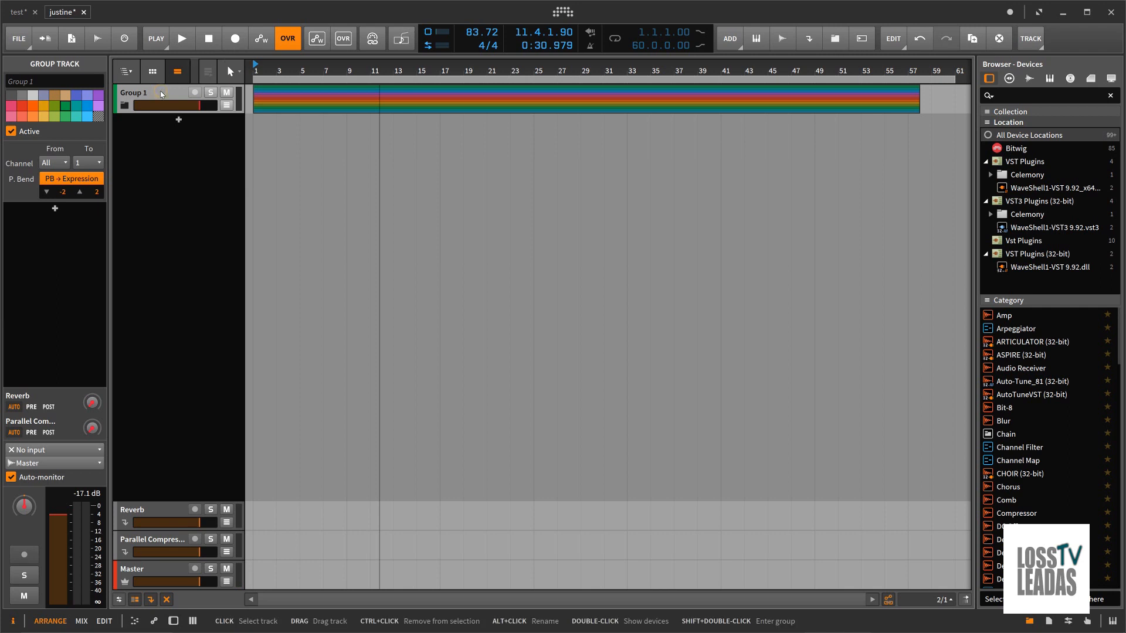
left_click(206, 41)
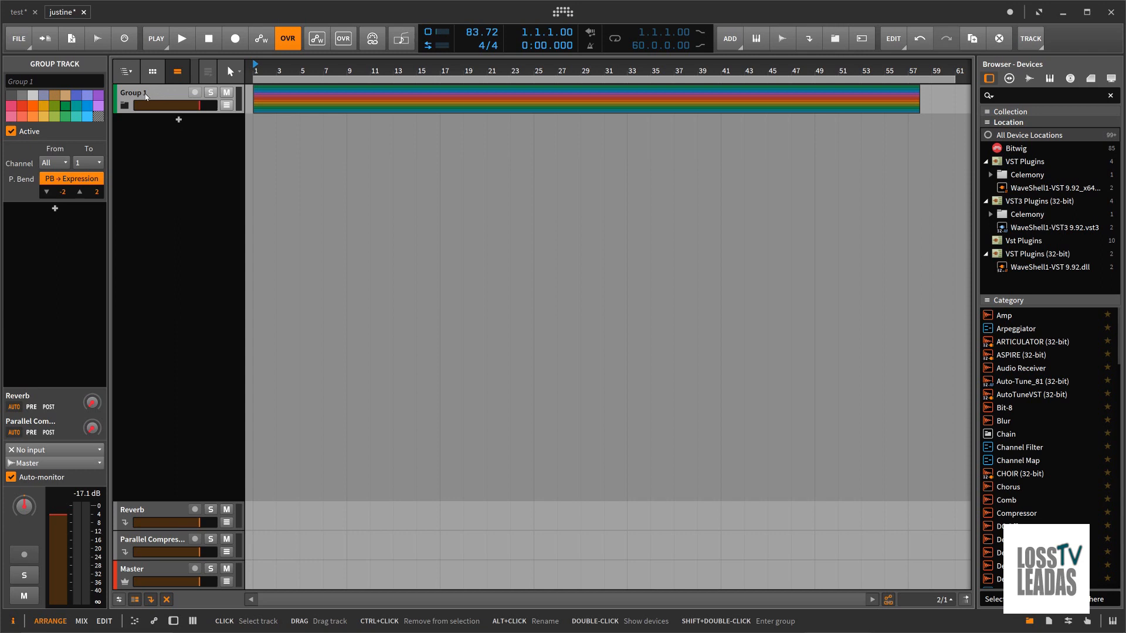
right_click(157, 94)
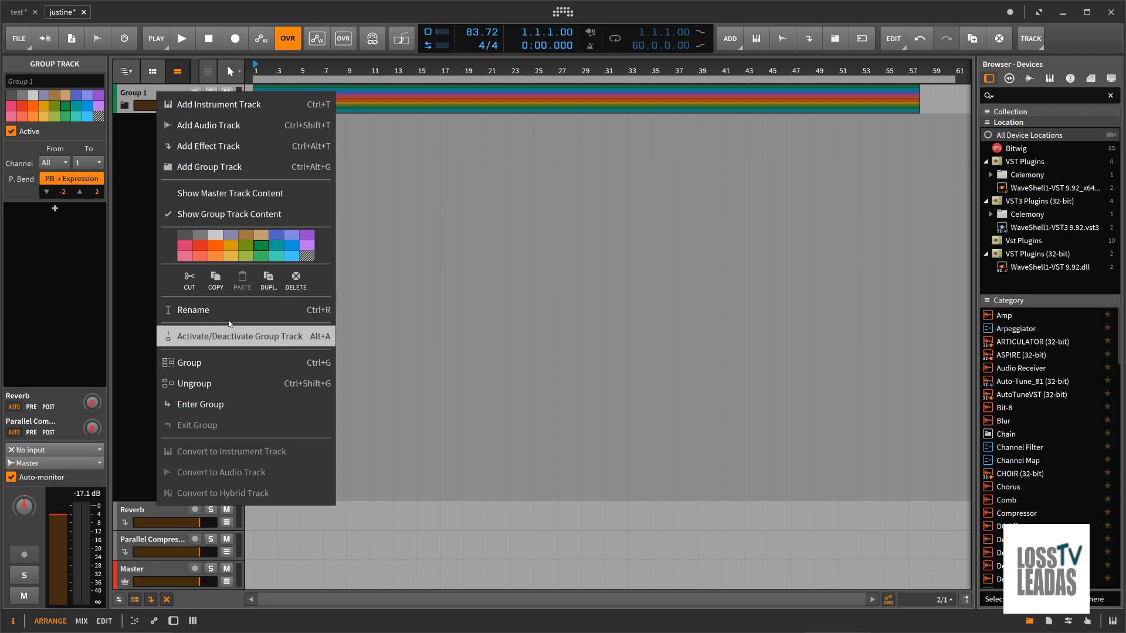
left_click(449, 313)
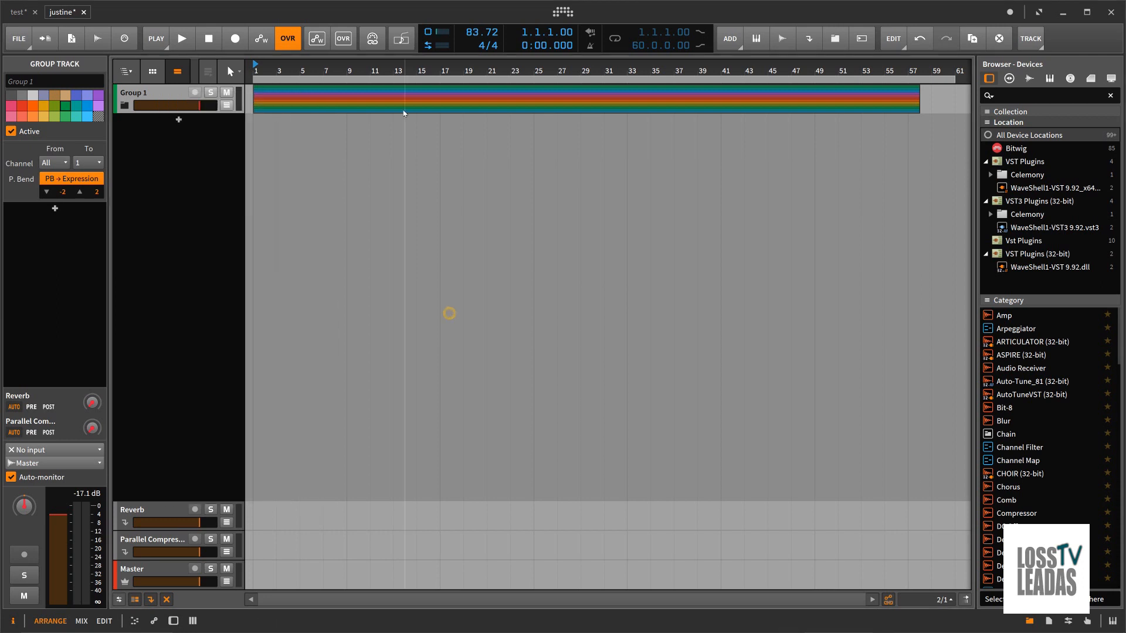
right_click(397, 103)
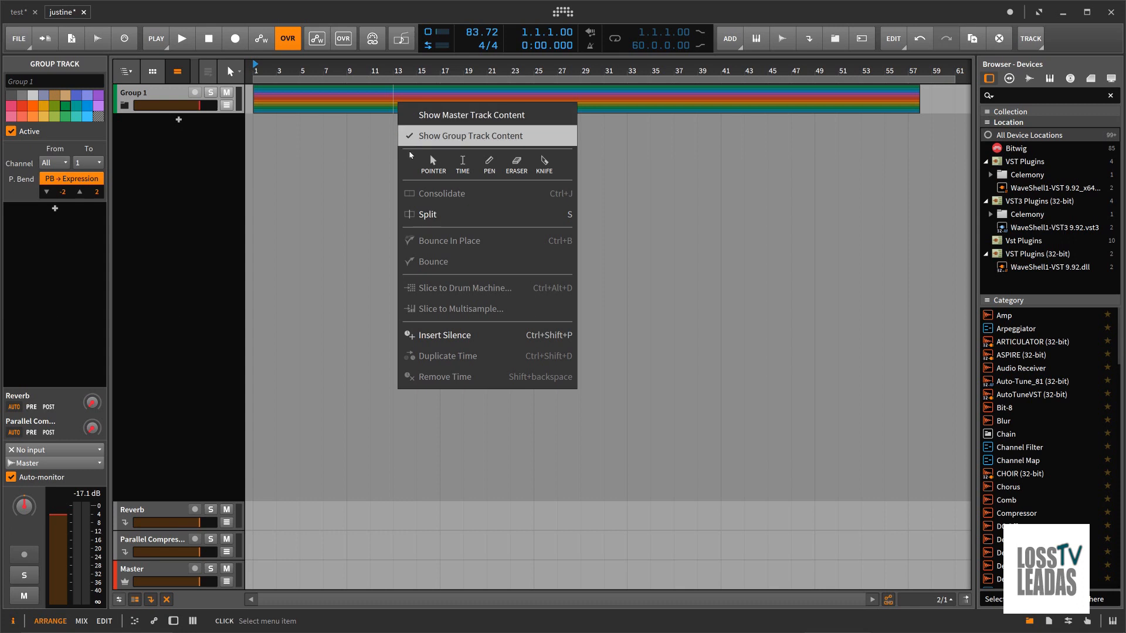
left_click(321, 188)
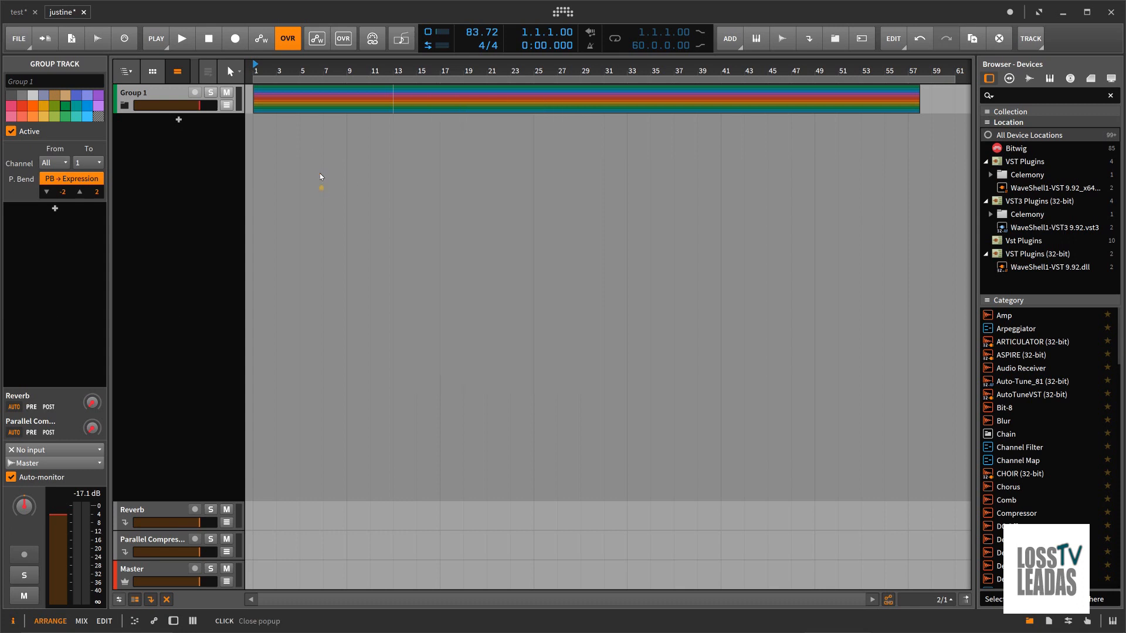
right_click(287, 139)
Step: Bounce the collapsed group's clips in place into a single audio clip on the group track
left_click(290, 119)
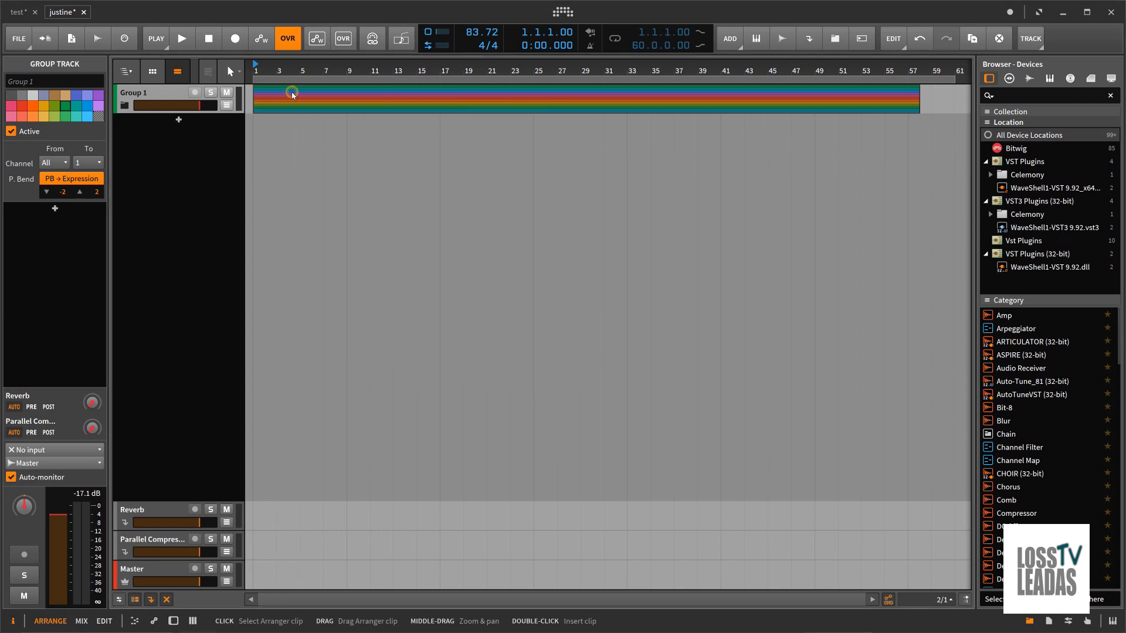
right_click(291, 92)
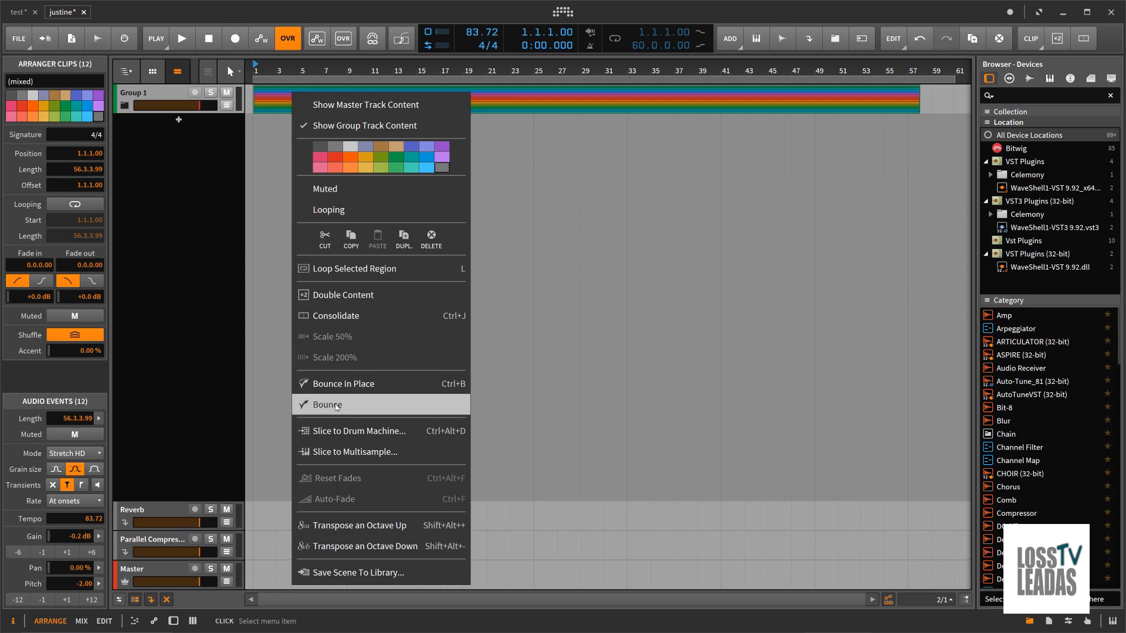
left_click(332, 385)
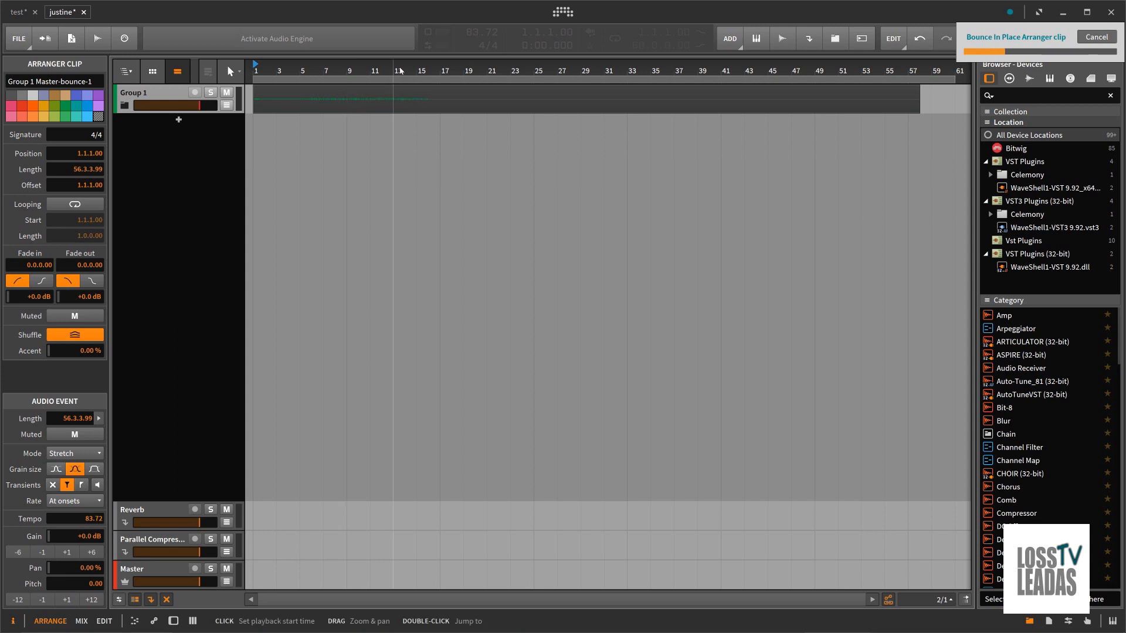
left_click_drag(400, 70, 413, 71)
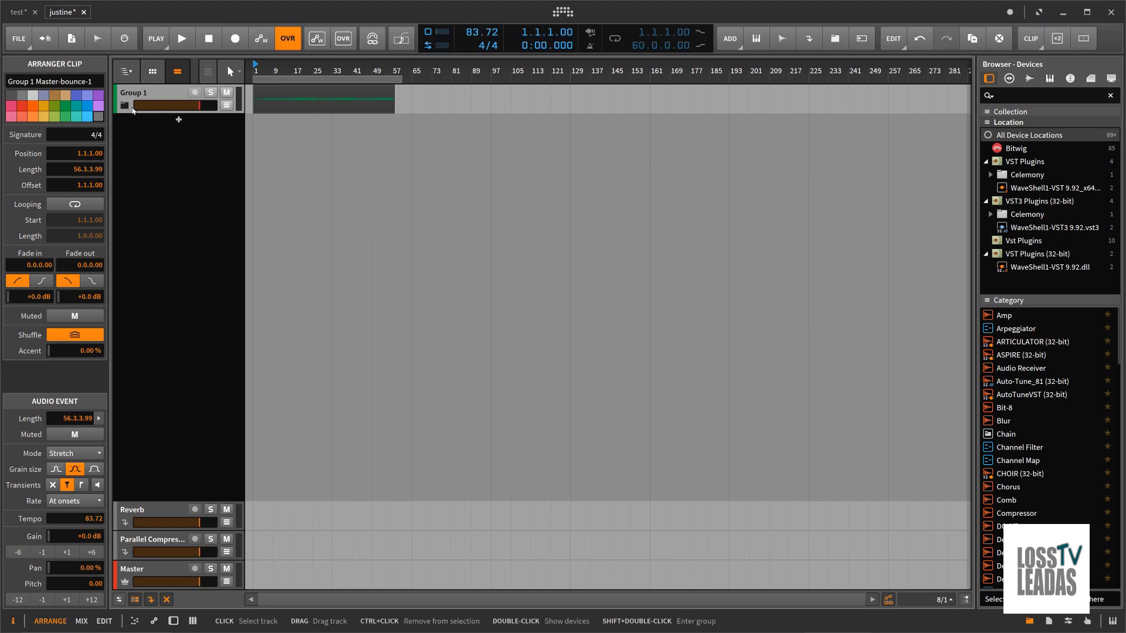
Step: Expand the group and deactivate all twelve child tracks from lead soft(2) through pad strings(2)
left_click(125, 106)
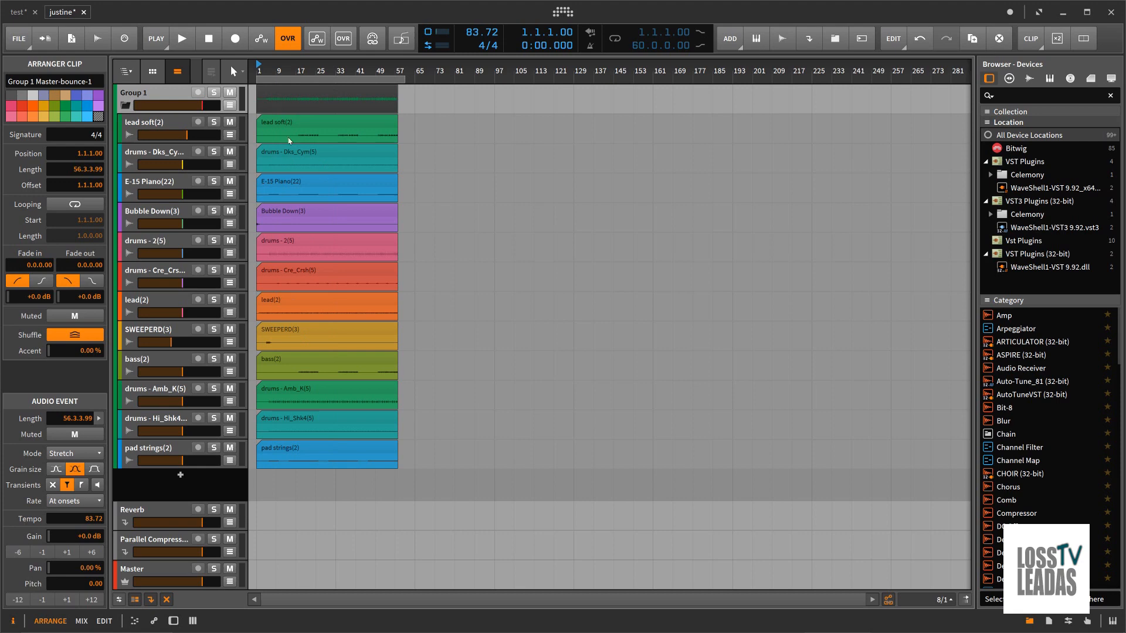
left_click(174, 128)
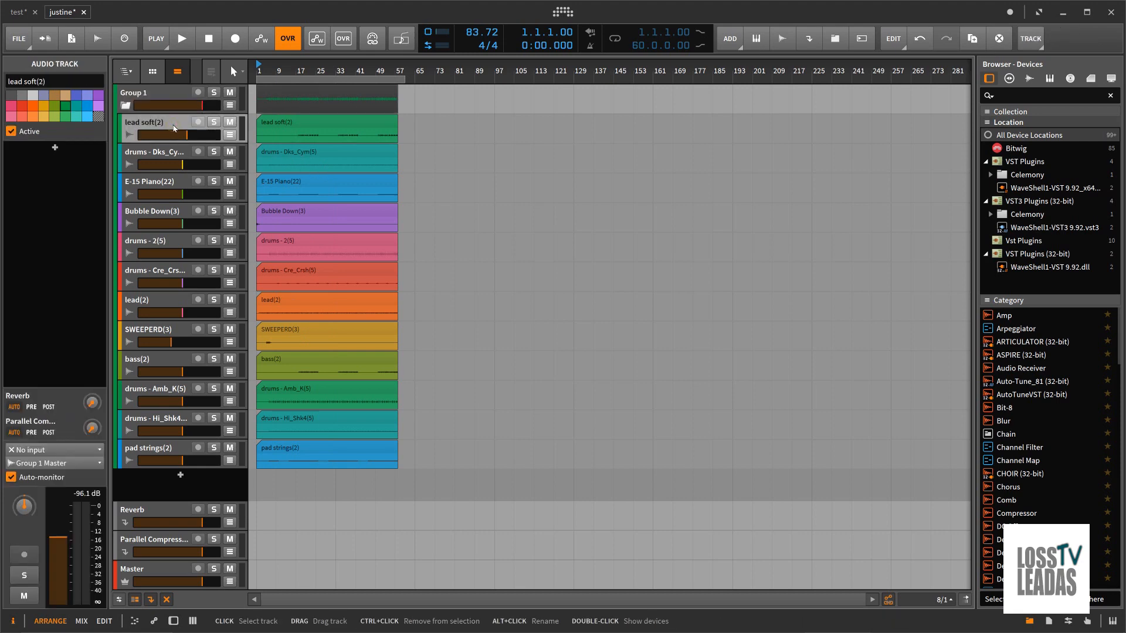
left_click(160, 449, "shift")
right_click(159, 449)
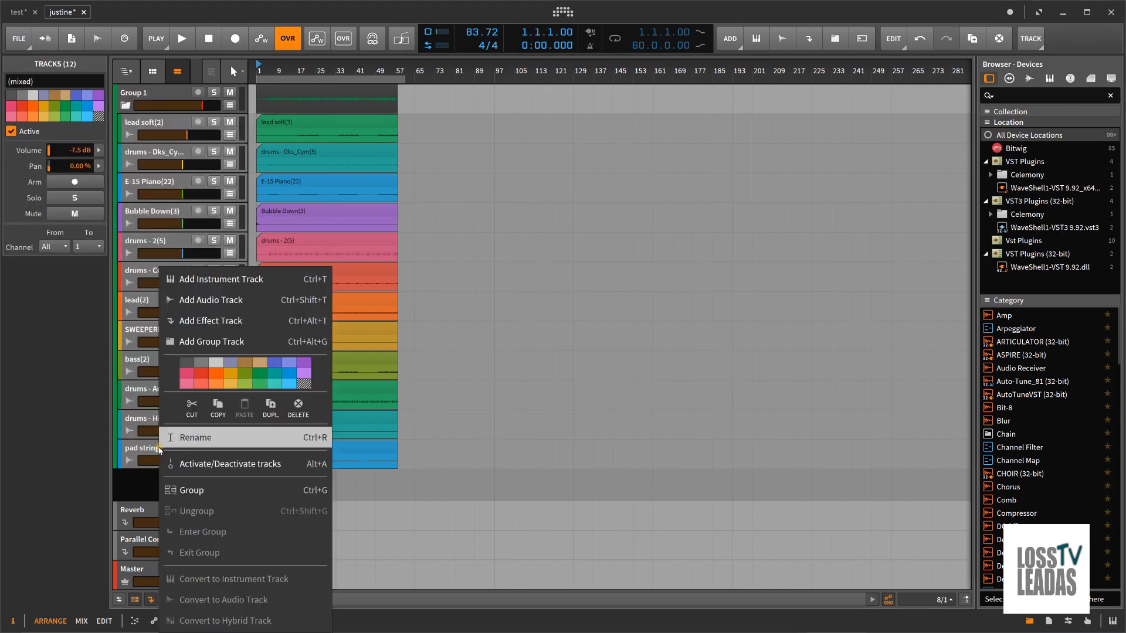
left_click(203, 464)
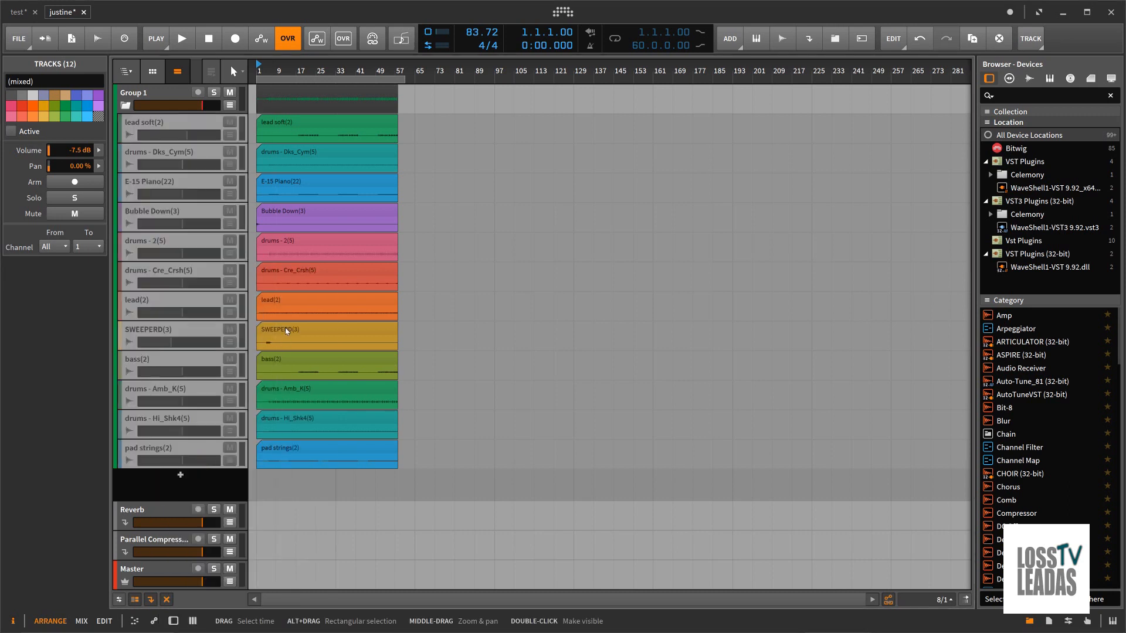
Step: Play the bounced audio with the group collapsed and show the group track's device panel
left_click(182, 38)
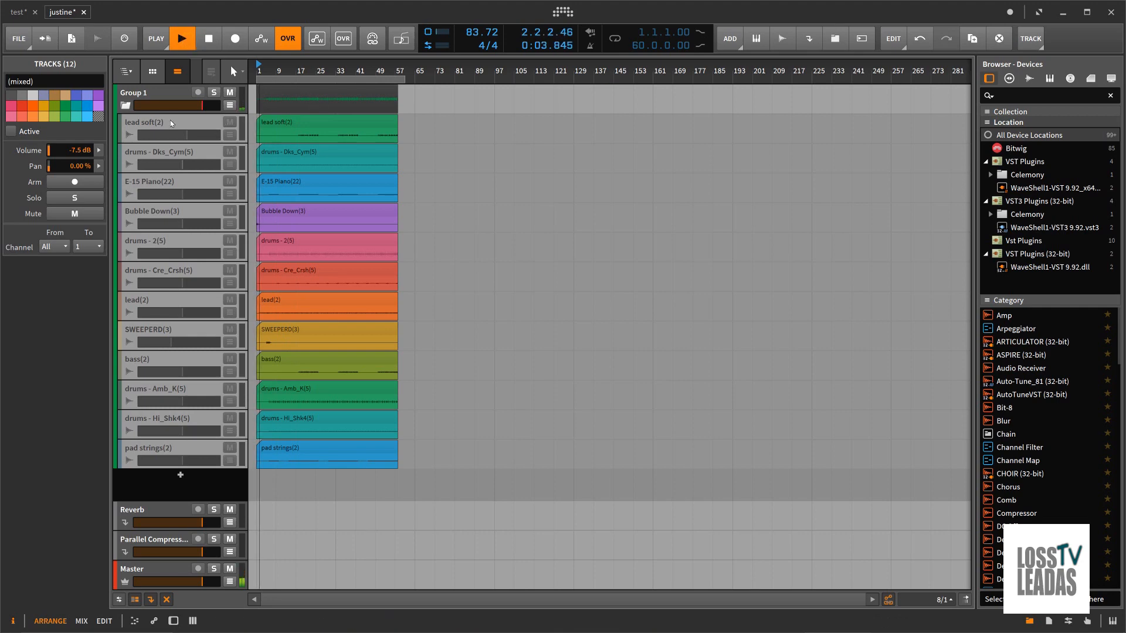
left_click(123, 107)
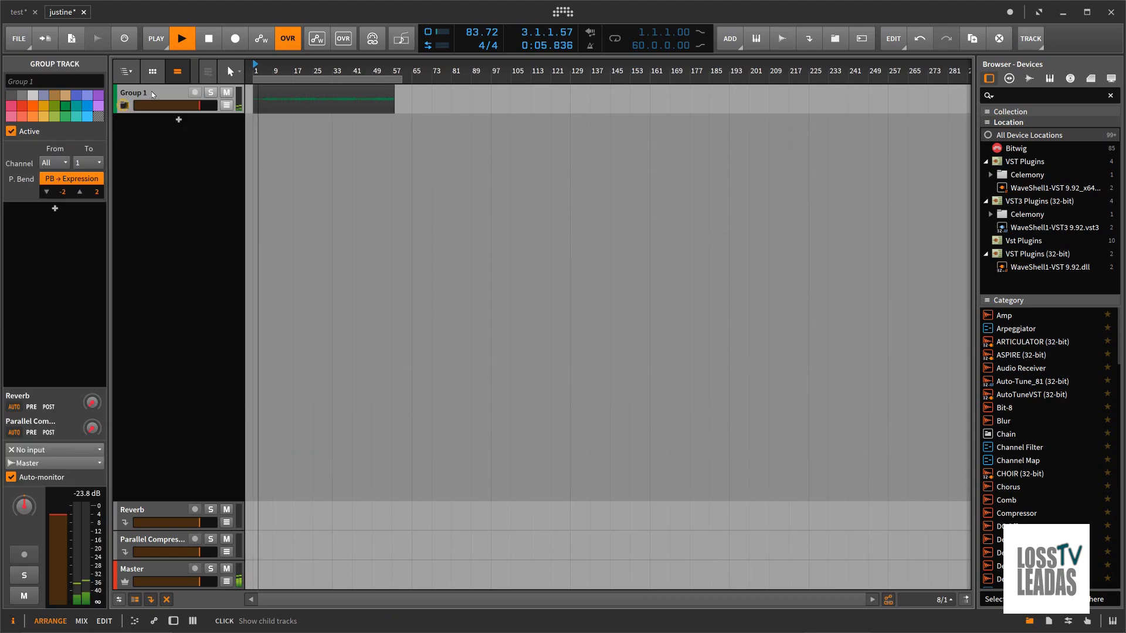
double_click(151, 92)
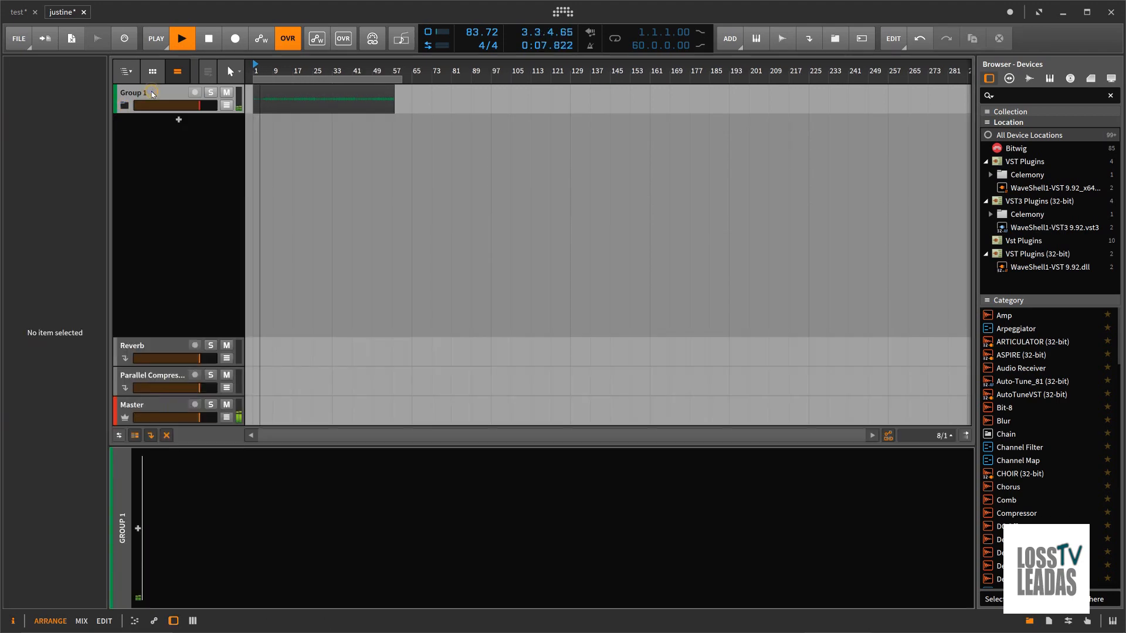
Step: Expand the group to view the bounced clip above the deactivated child tracks, then collapse the group again
left_click(126, 106)
scroll(272, 71, "up", 3)
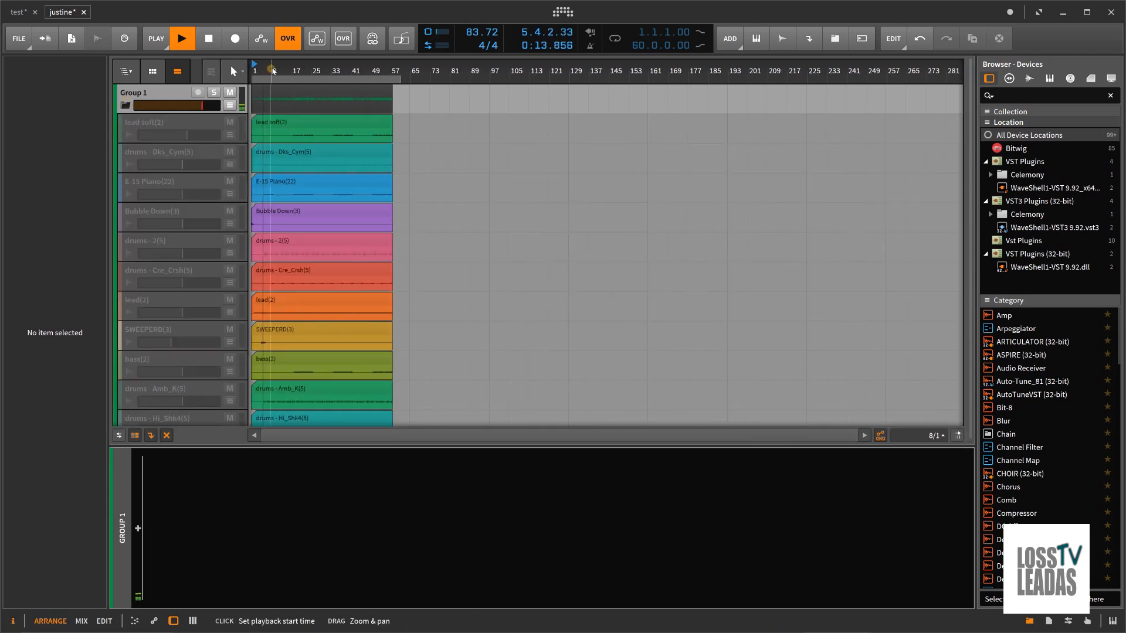
scroll(271, 71, "up", 1)
scroll(271, 71, "down", 2)
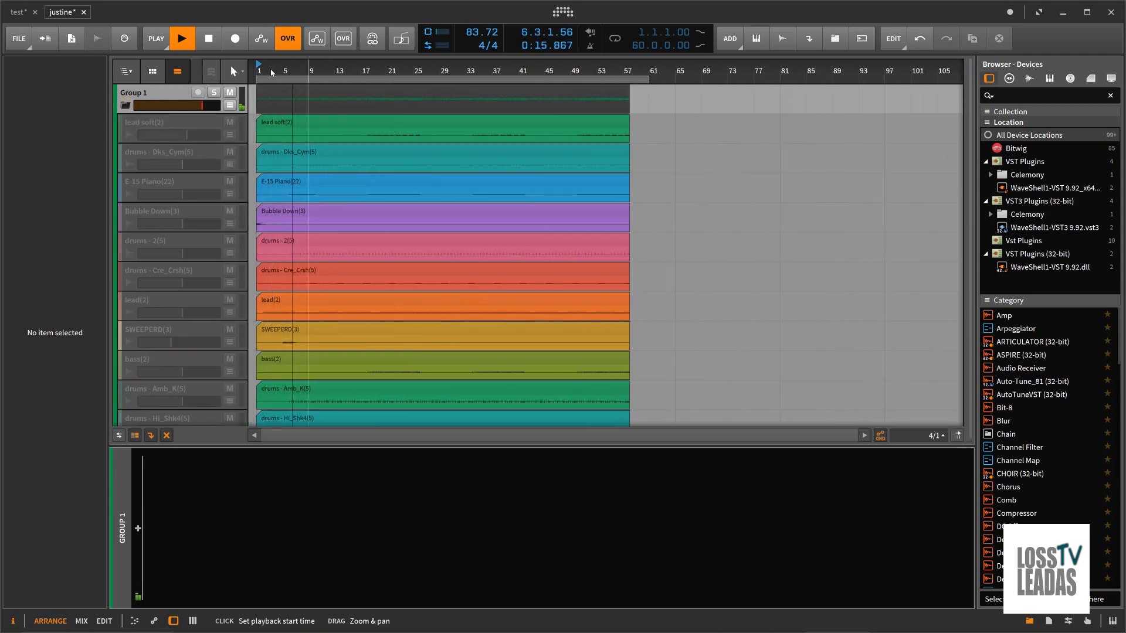
left_click(334, 91)
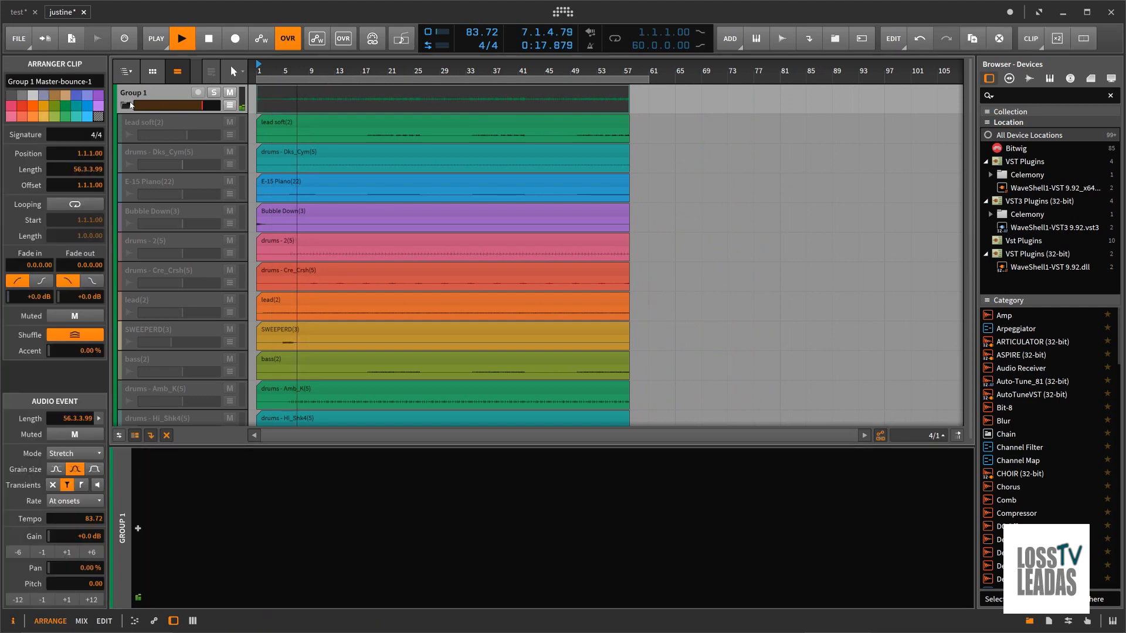
left_click(124, 106)
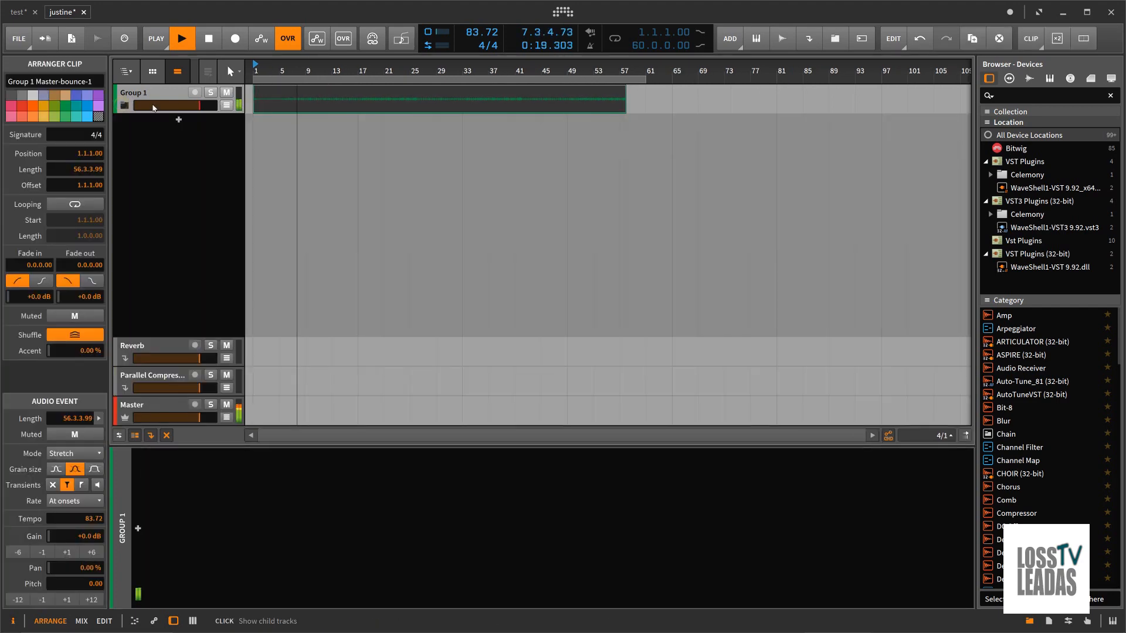
Step: Set the gain of the group's bounced audio clip to +1.7 dB
left_click(255, 266)
left_click(347, 108)
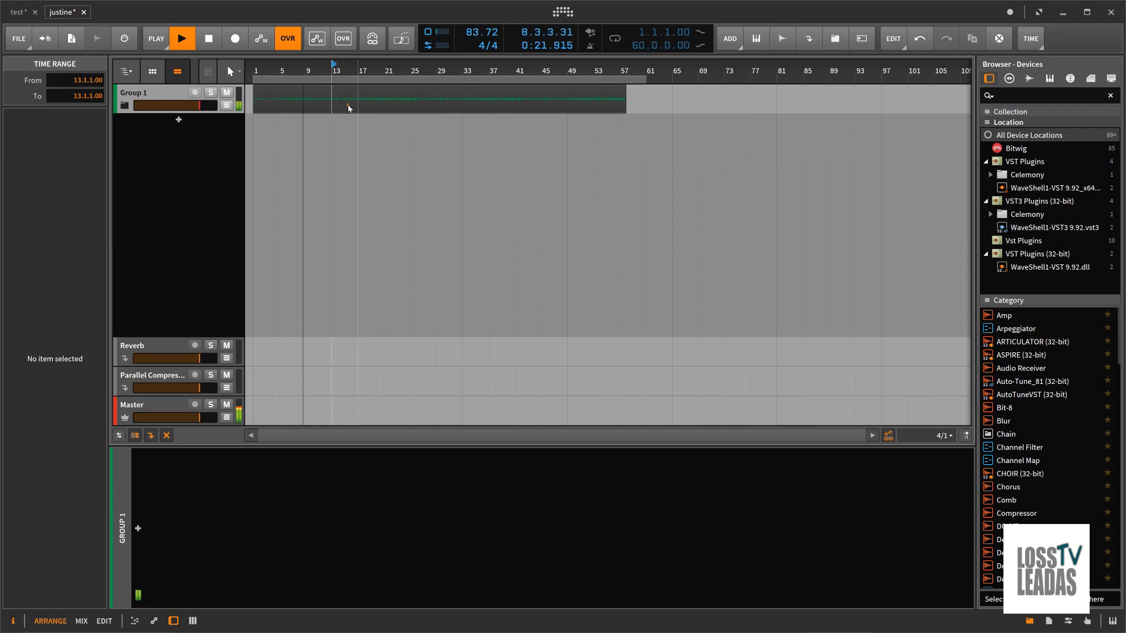
left_click(342, 99)
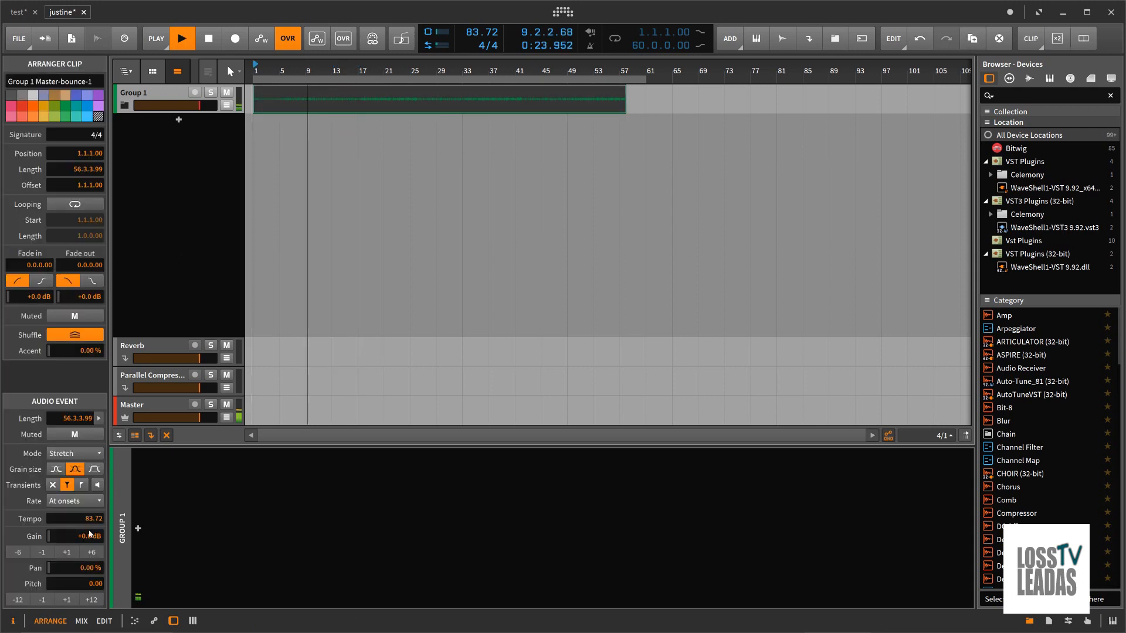
left_click_drag(89, 535, 89, 538)
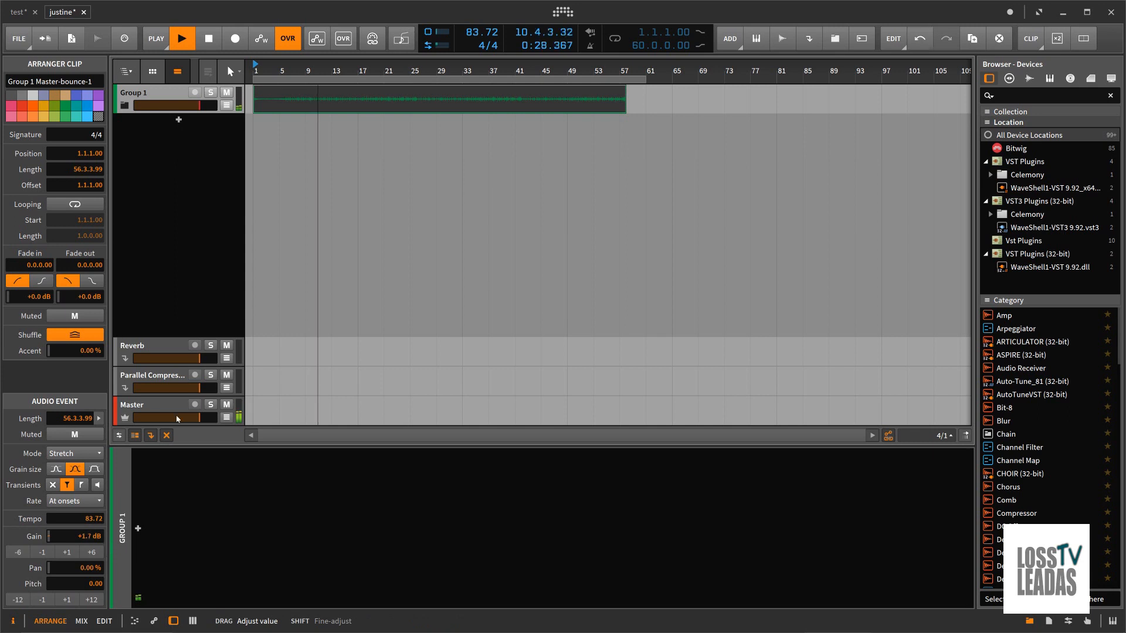
Step: Open the group's bounced clip in the detail editor and play back its ending near bar 57
double_click(350, 97)
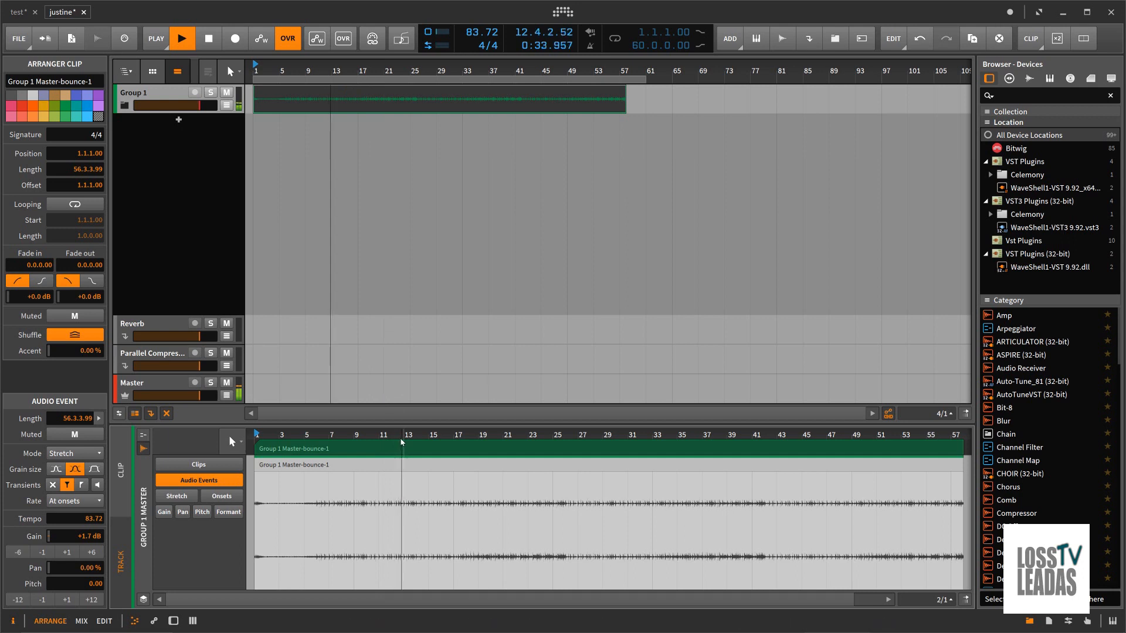
left_click_drag(404, 437, 401, 439)
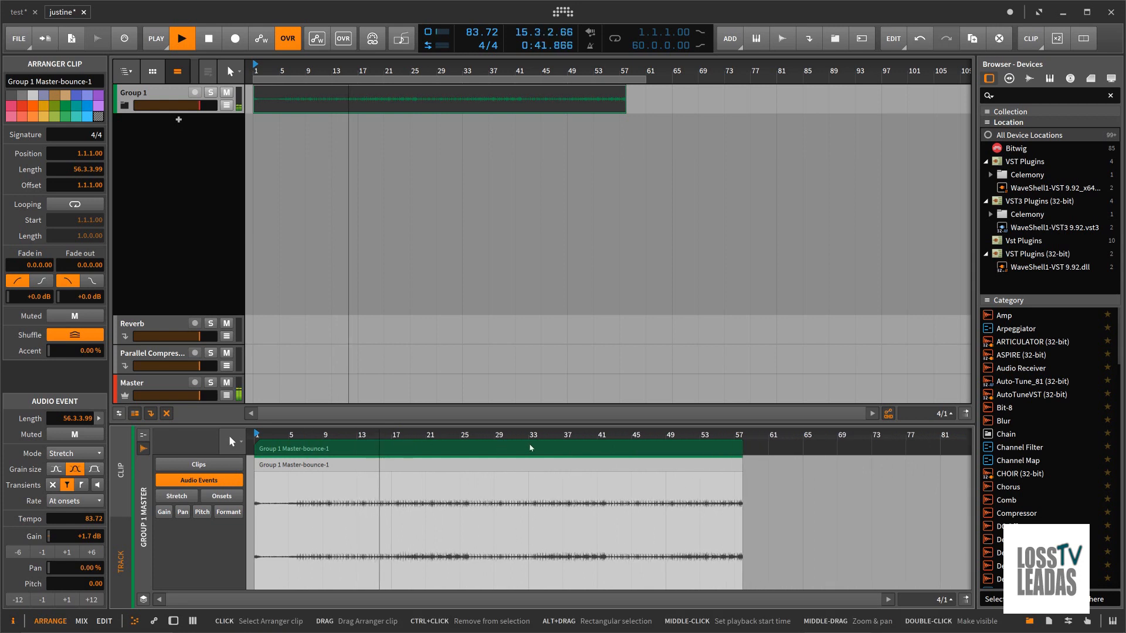
left_click(215, 43)
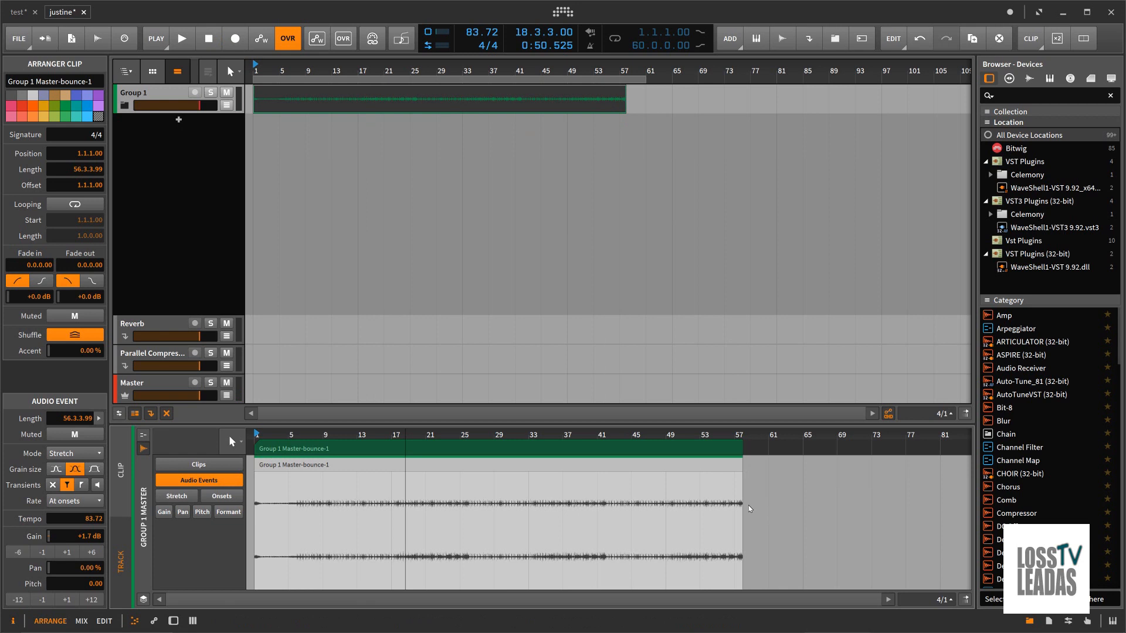
left_click(730, 436)
key("space")
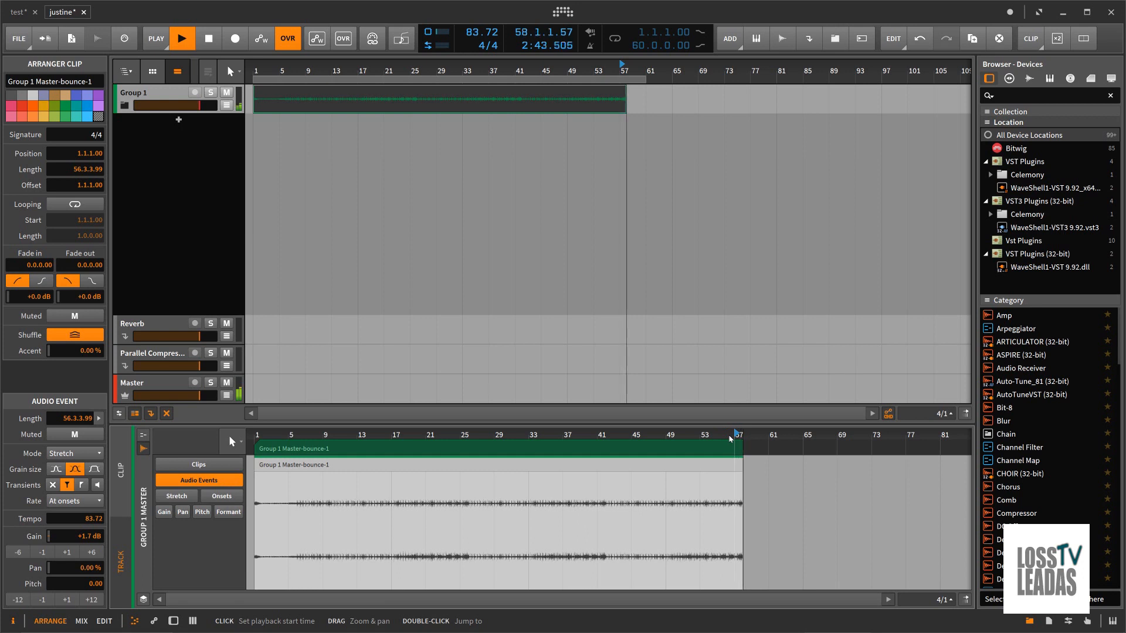
left_click(215, 41)
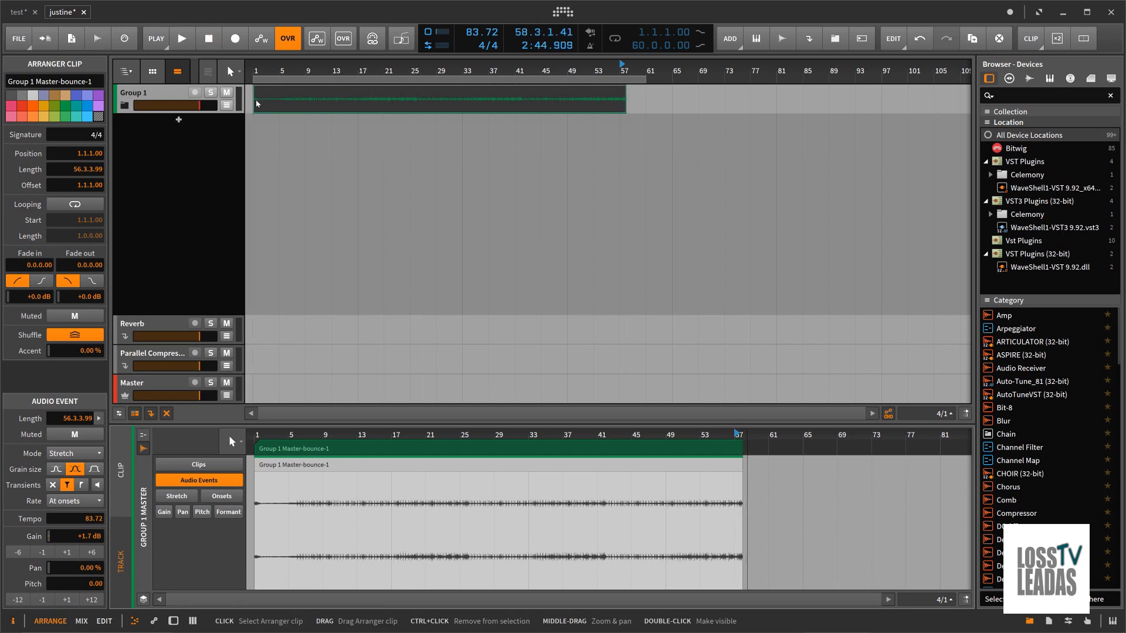
Step: Expand the group and undo the clip gain change, the child track deactivation and the in-place bounce
left_click(124, 106)
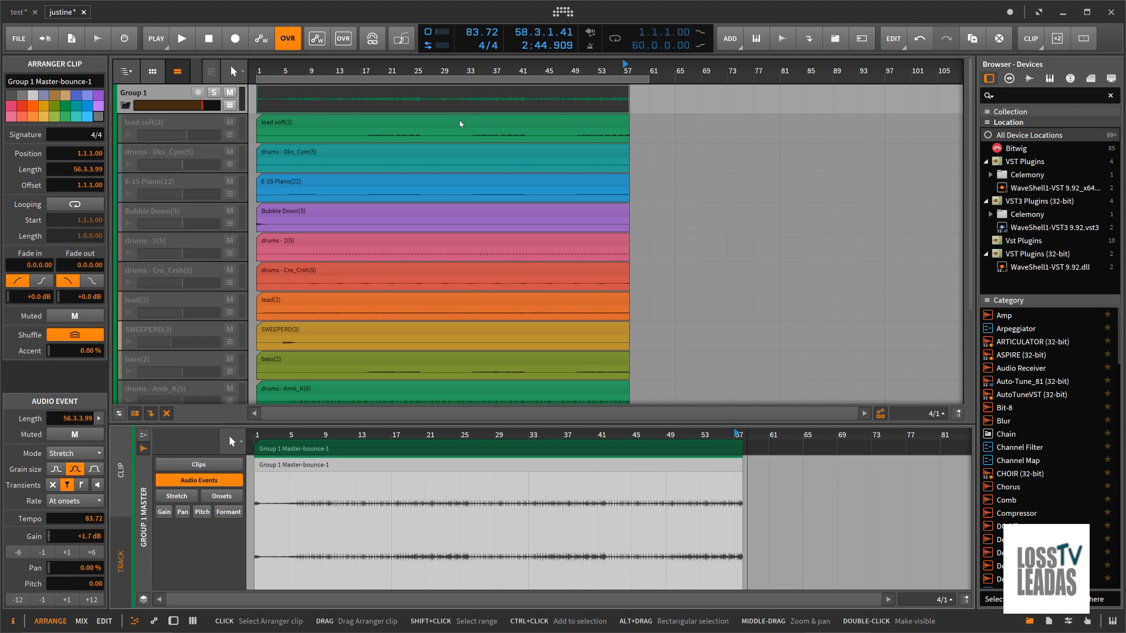
key("ctrl+z")
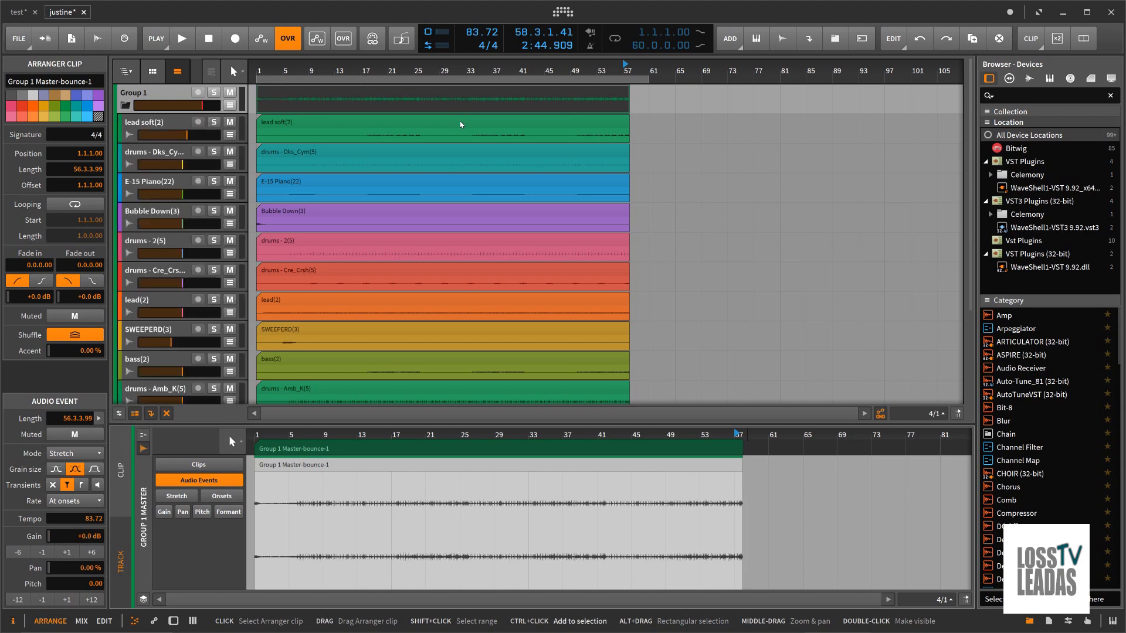
key("ctrl+z")
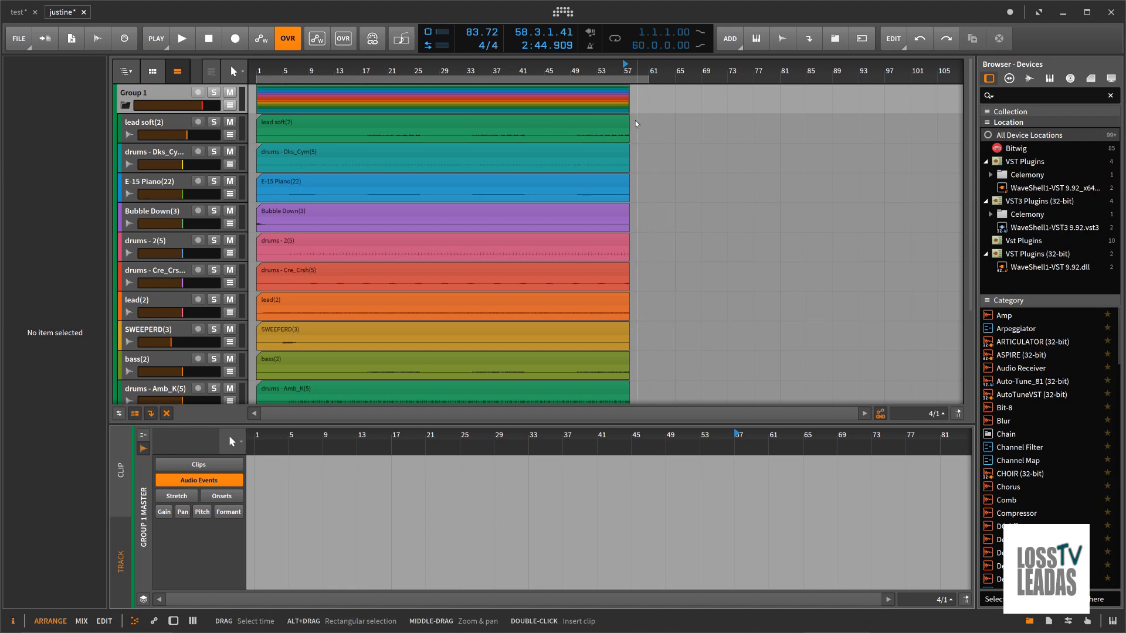
Step: Extend all twelve child track clips together to a length of 60.0.0.00
left_click(623, 129)
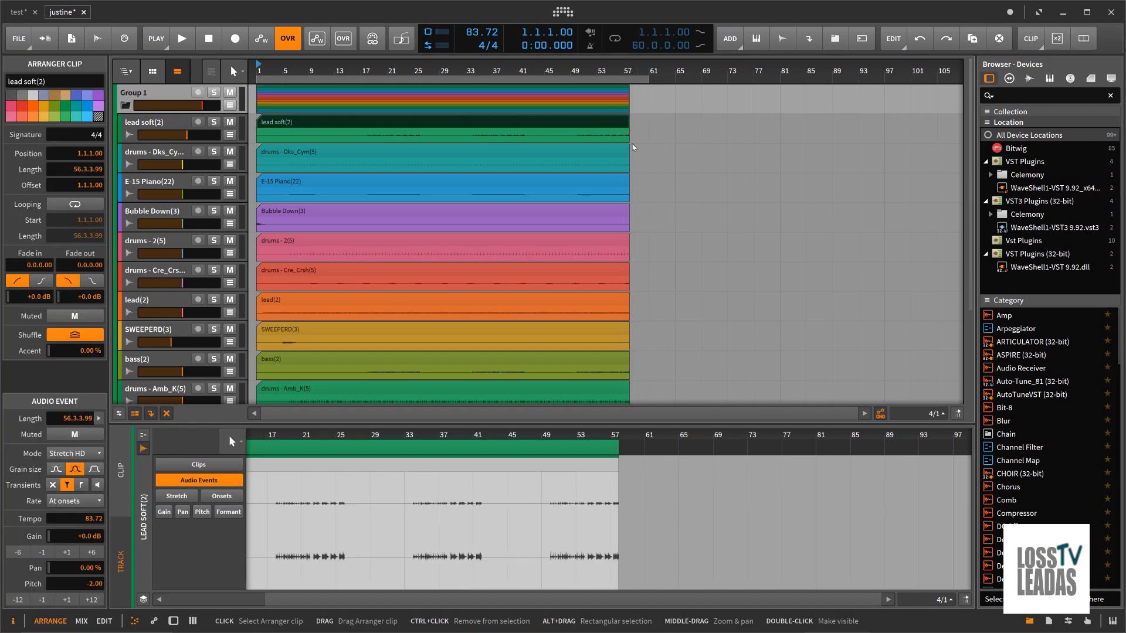
scroll(689, 239, "down", 3)
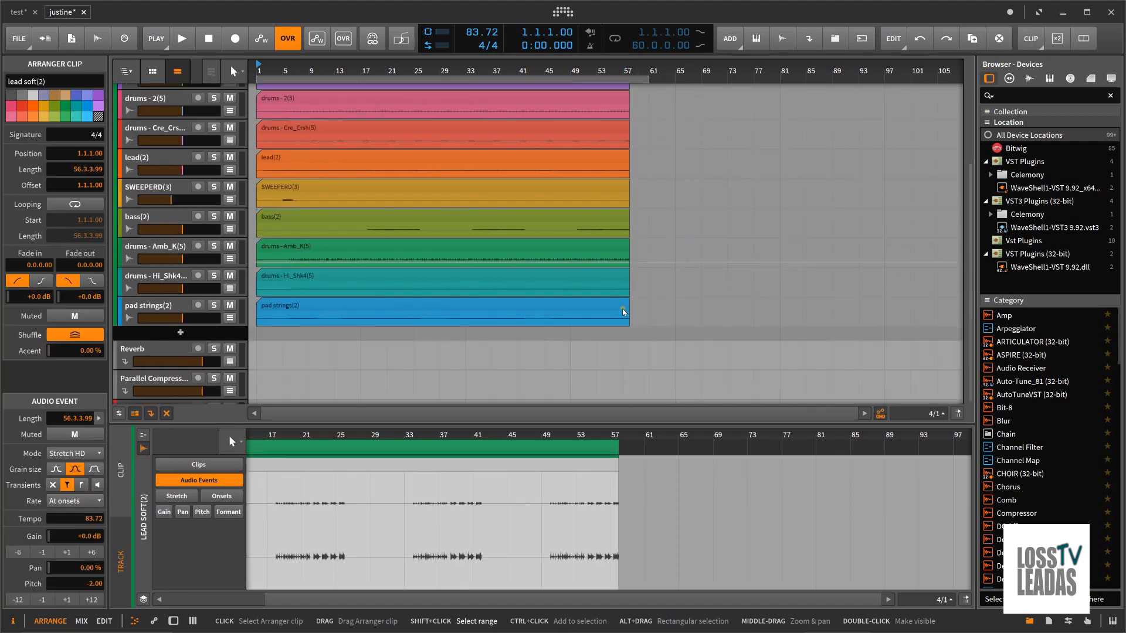
key("ctrl+a")
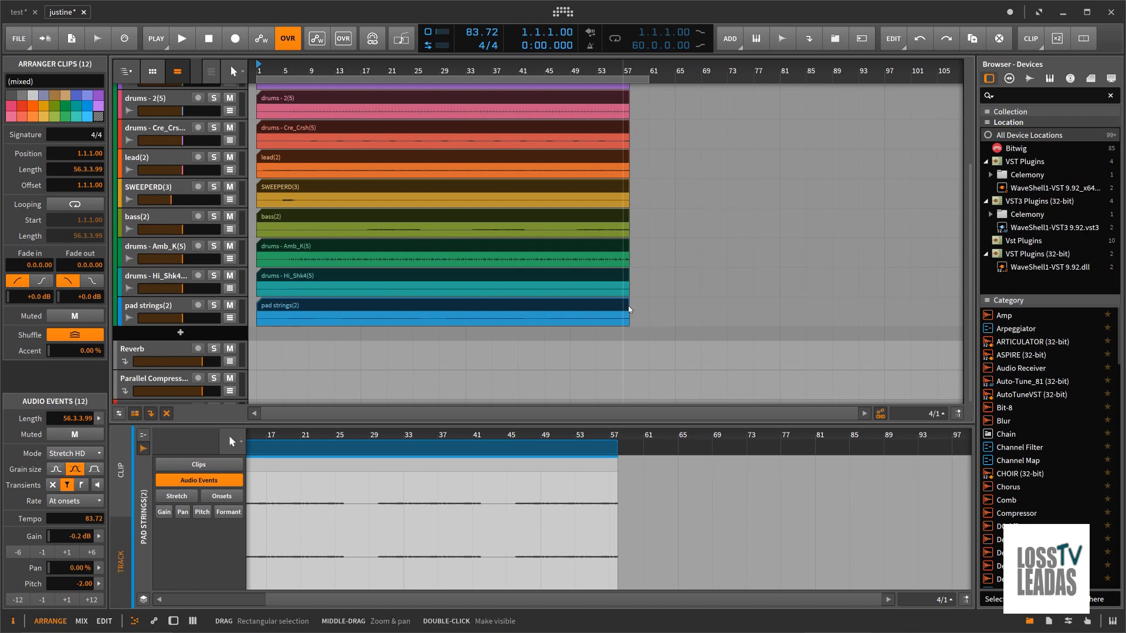
left_click_drag(629, 309, 651, 308)
scroll(667, 286, "up", 5)
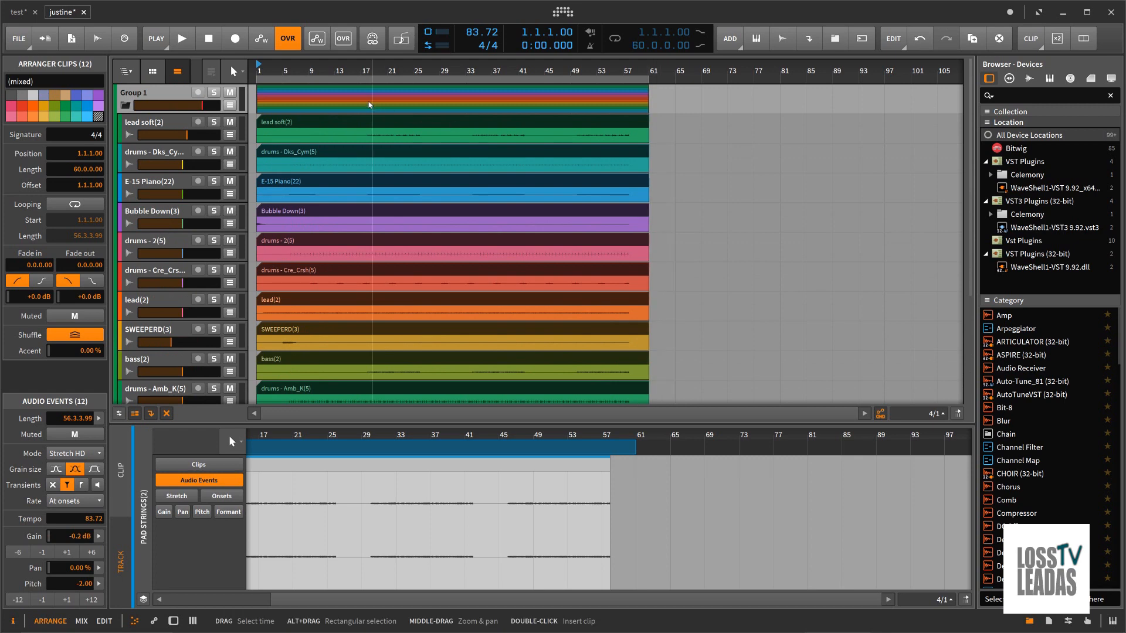
Step: Try bouncing the extended group clips in place, and undo that bounce
right_click(317, 98)
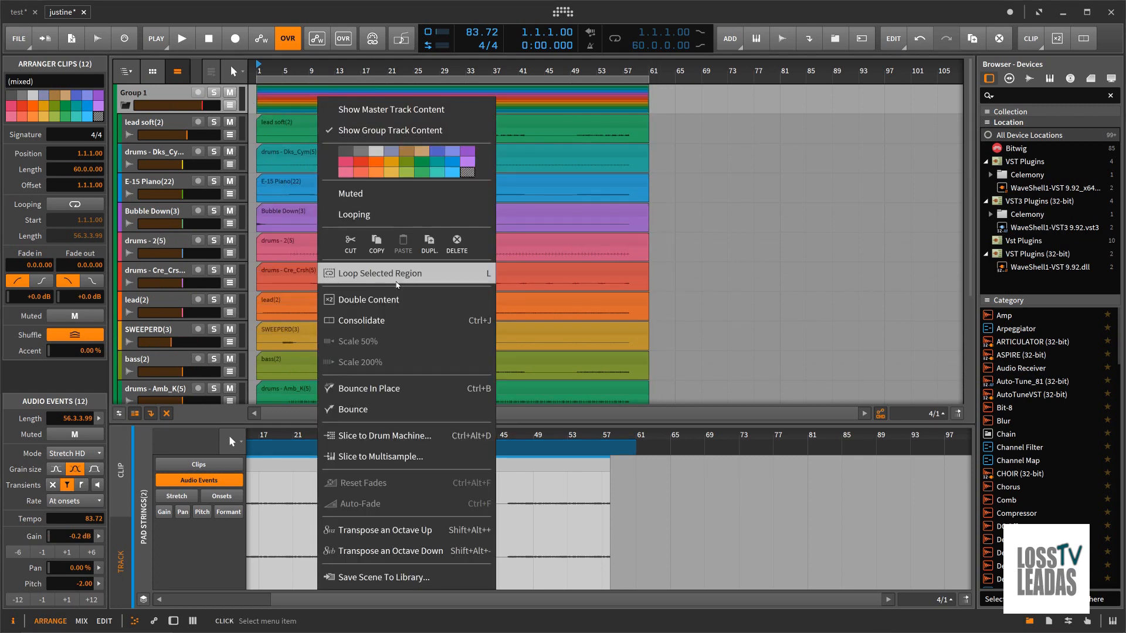
left_click(381, 388)
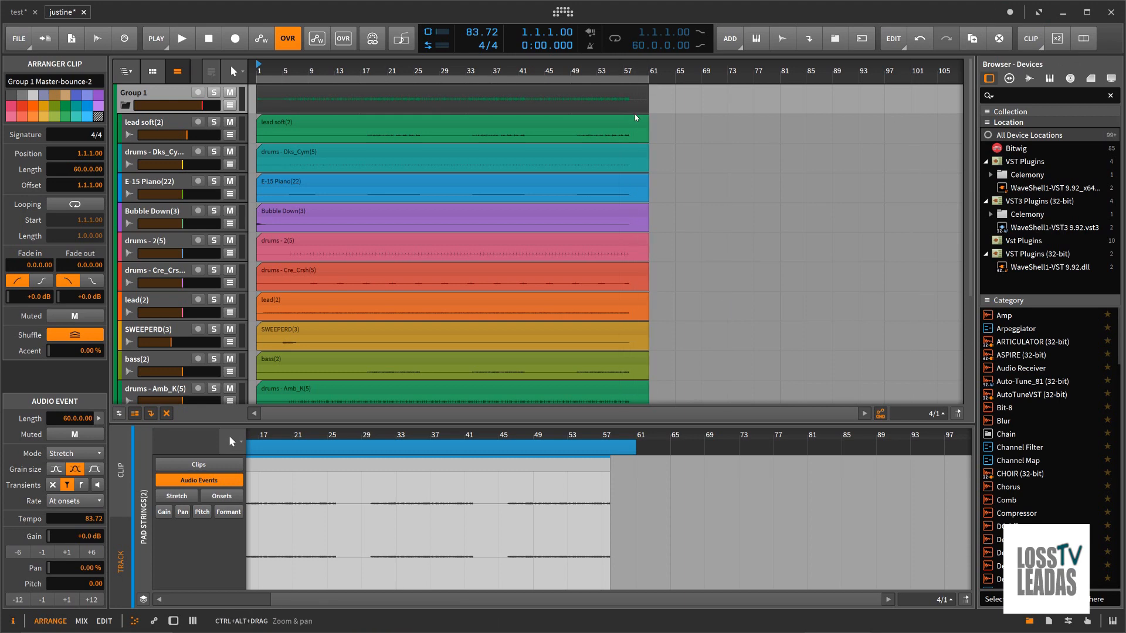
key("ctrl+z")
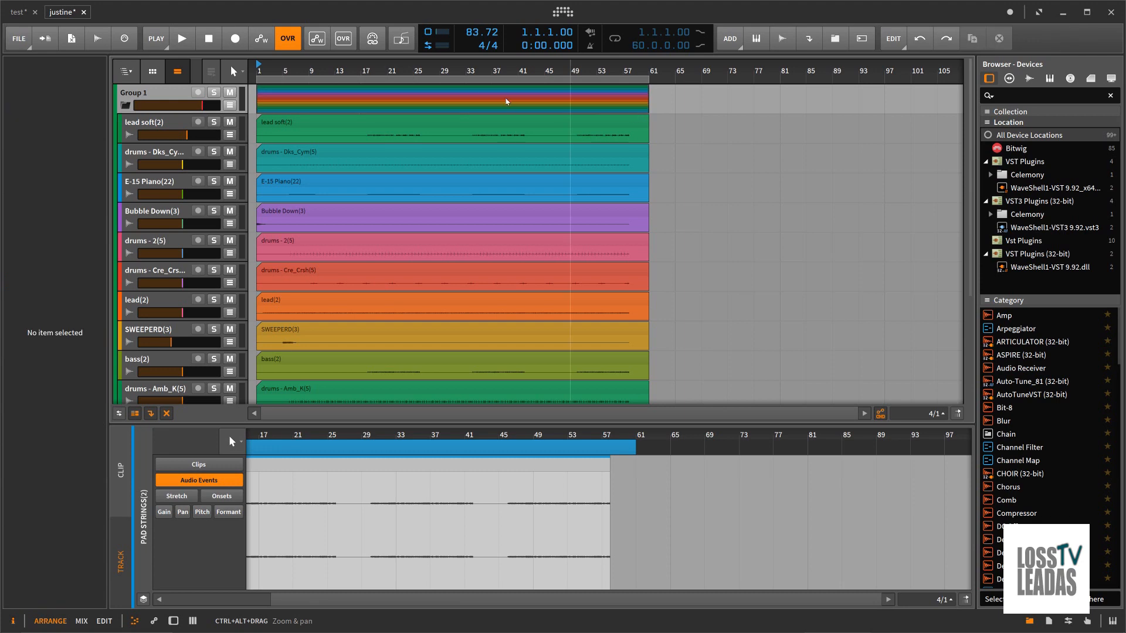
Step: Bounce the group's clips to a new audio track, Pre-Fader at 24-bit, and collapse the group to show the new track's devices
right_click(468, 98)
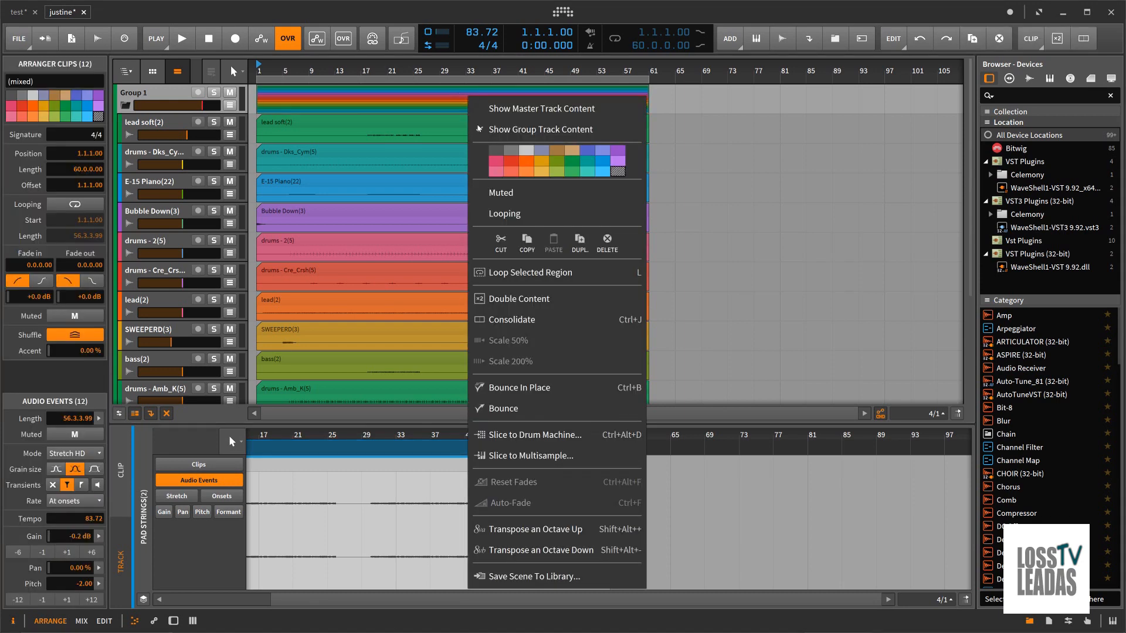
left_click(521, 409)
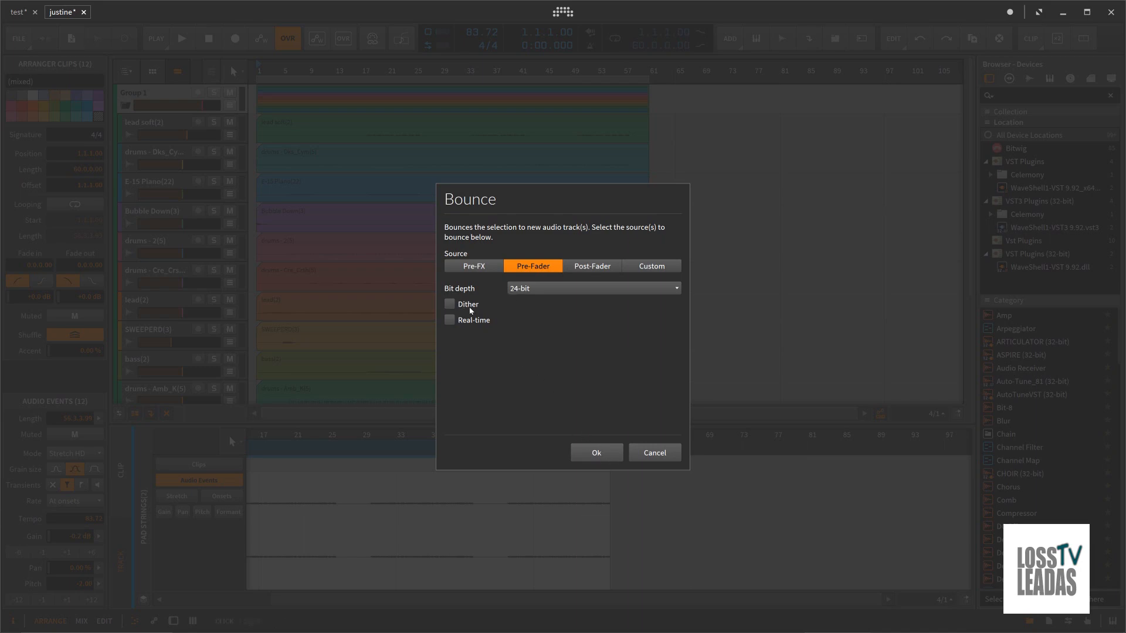
left_click(596, 455)
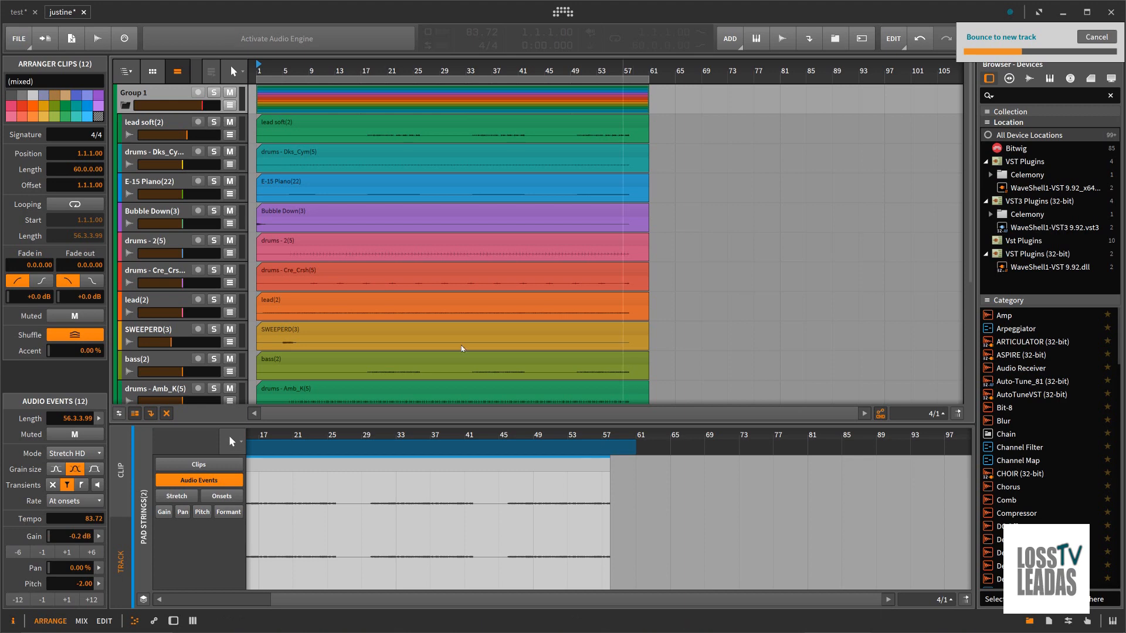
left_click(124, 106)
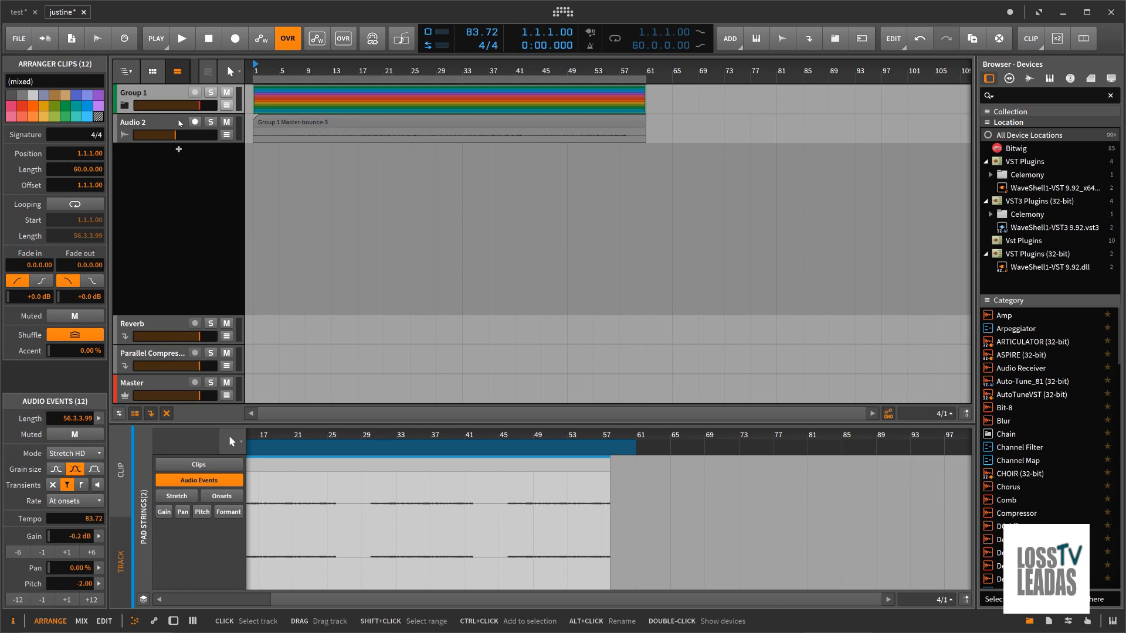
double_click(174, 127)
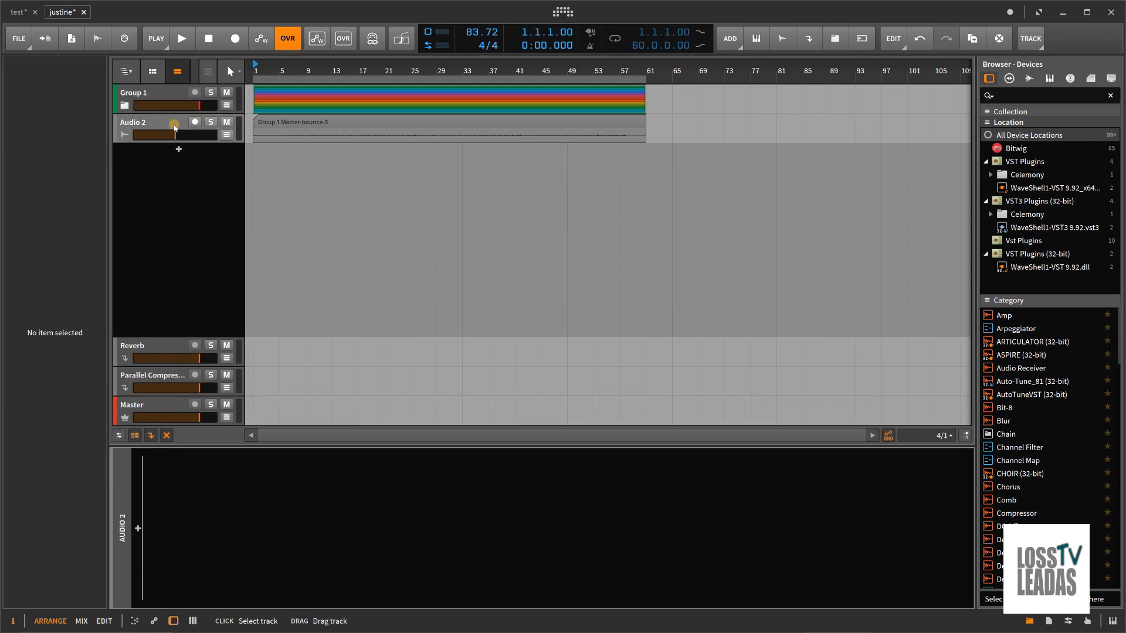
left_click(174, 127)
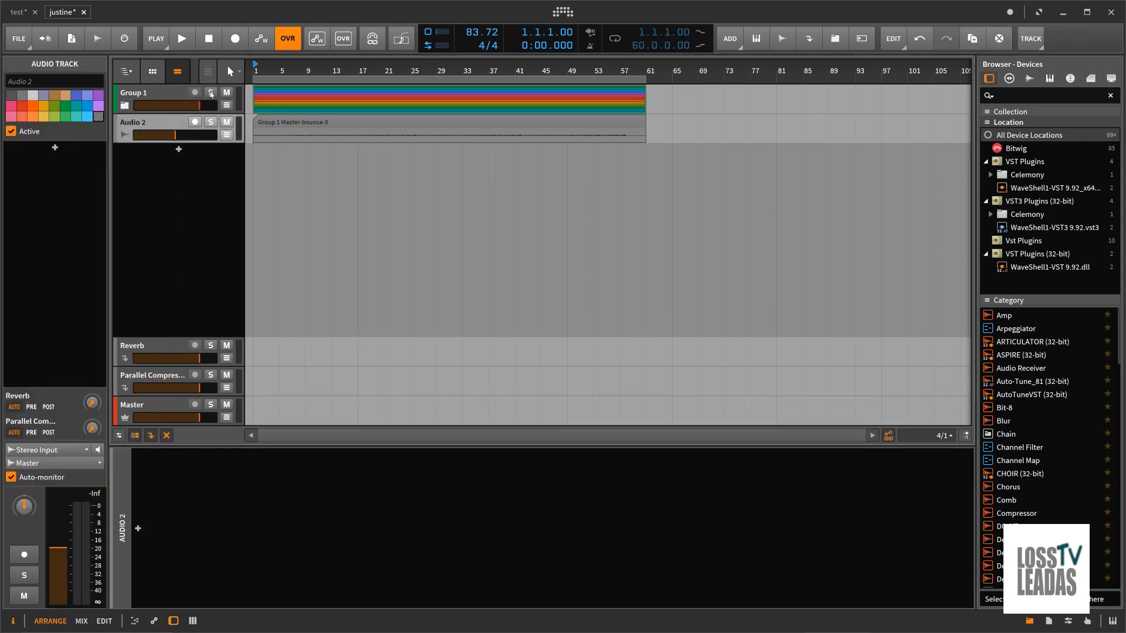
Step: Deactivate the entire Group 1 track with its child tracks and leave the group collapsed
left_click(225, 92)
left_click(224, 92)
left_click(125, 106)
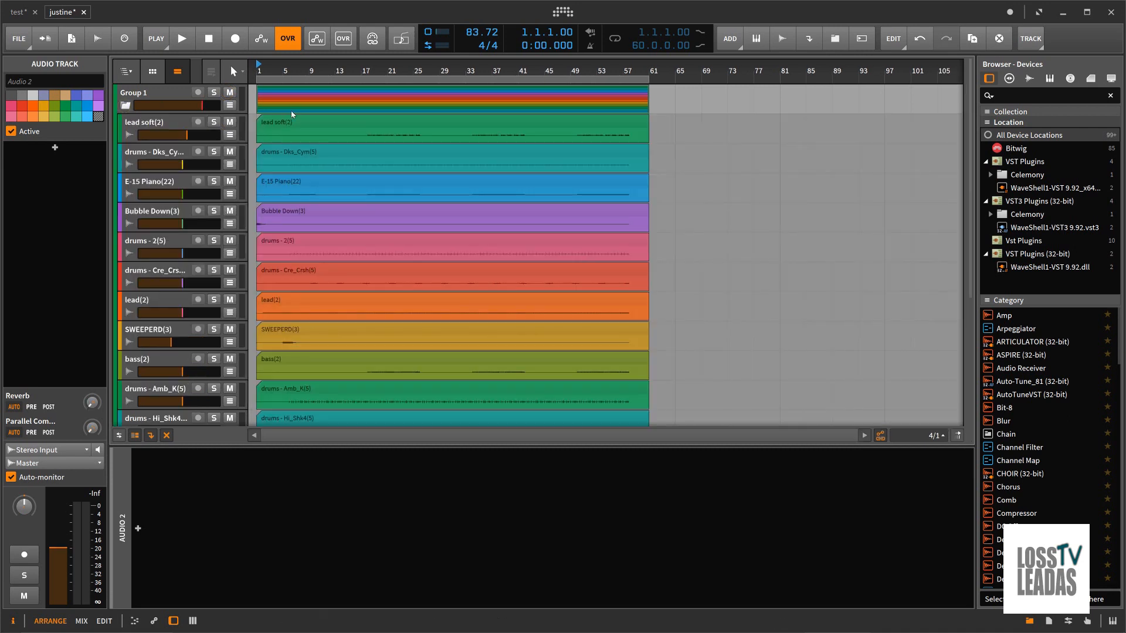
left_click(169, 97)
right_click(169, 97)
left_click(232, 342)
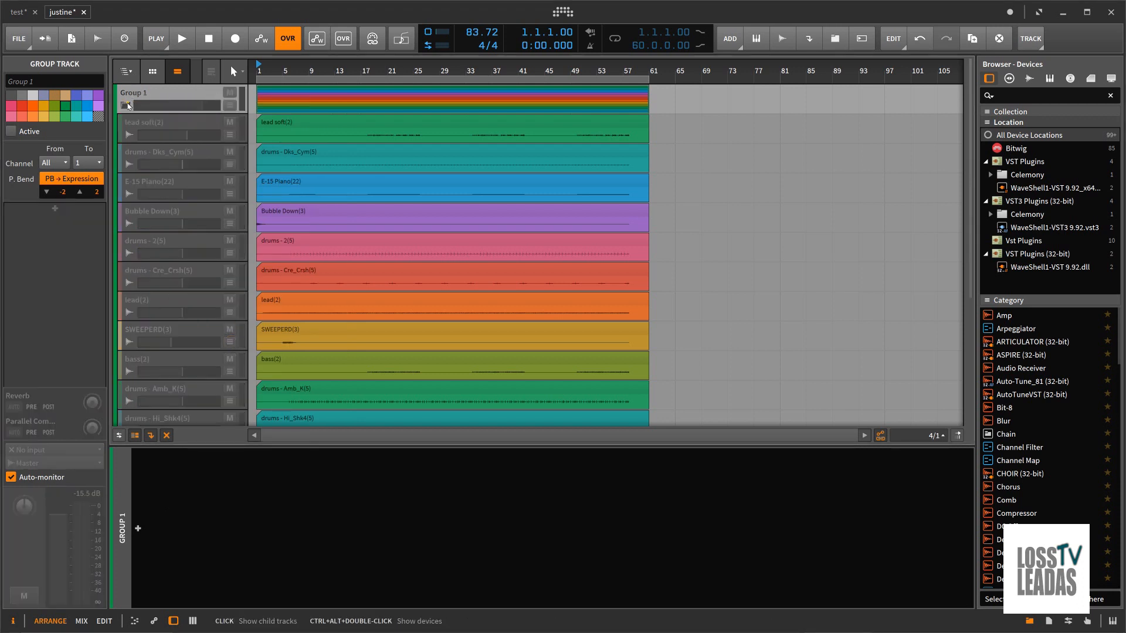
left_click(125, 105)
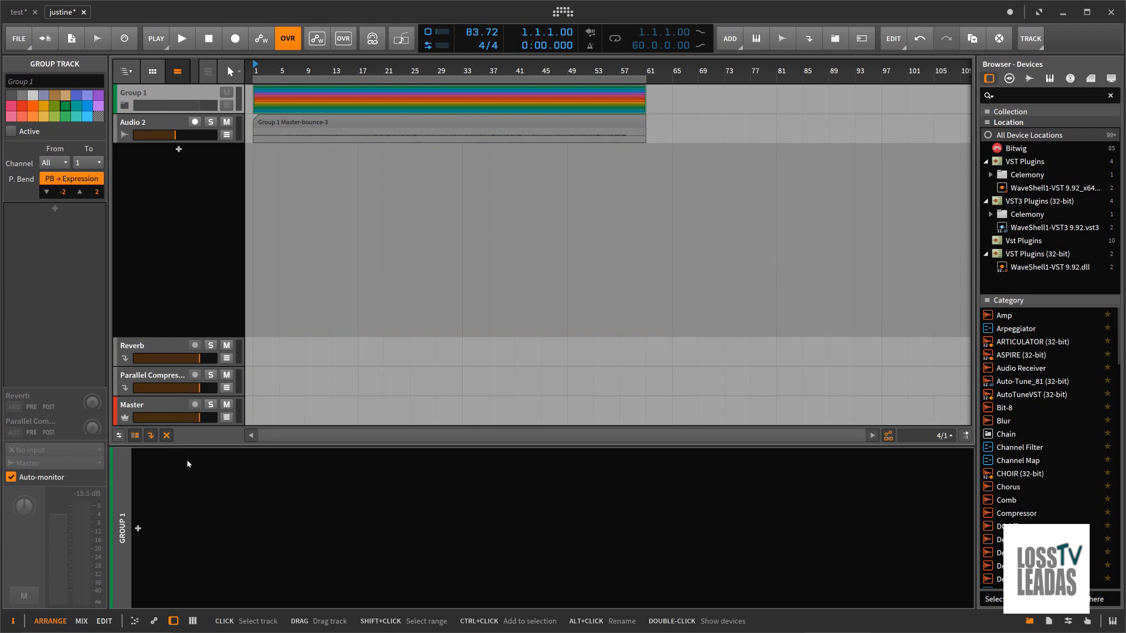
Step: Hide the deactivated tracks in the arranger so only the active tracks are listed
left_click(167, 436)
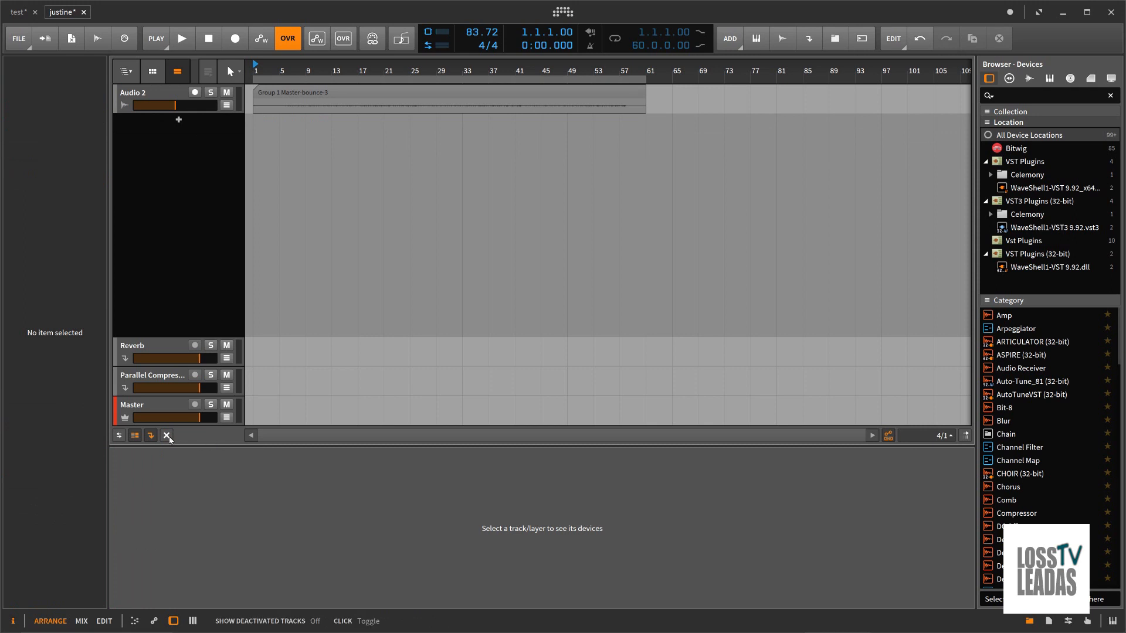
left_click(167, 436)
left_click(167, 436)
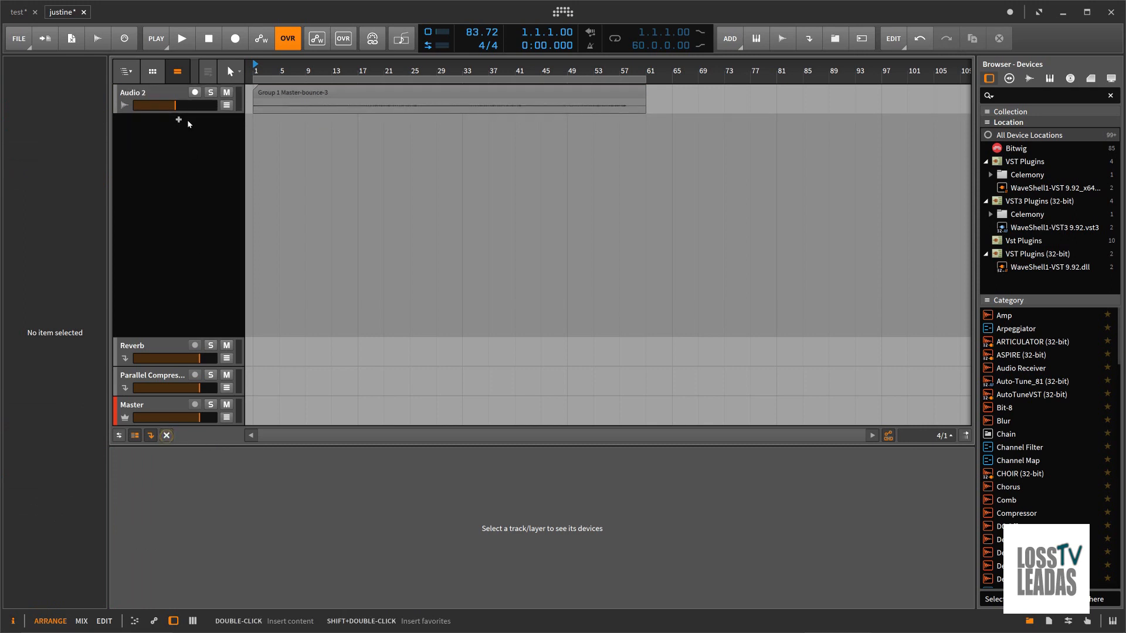
Step: Play the bounced Audio 2 track while opening its clip in the detail editor and enlarging the track's height
left_click(163, 96)
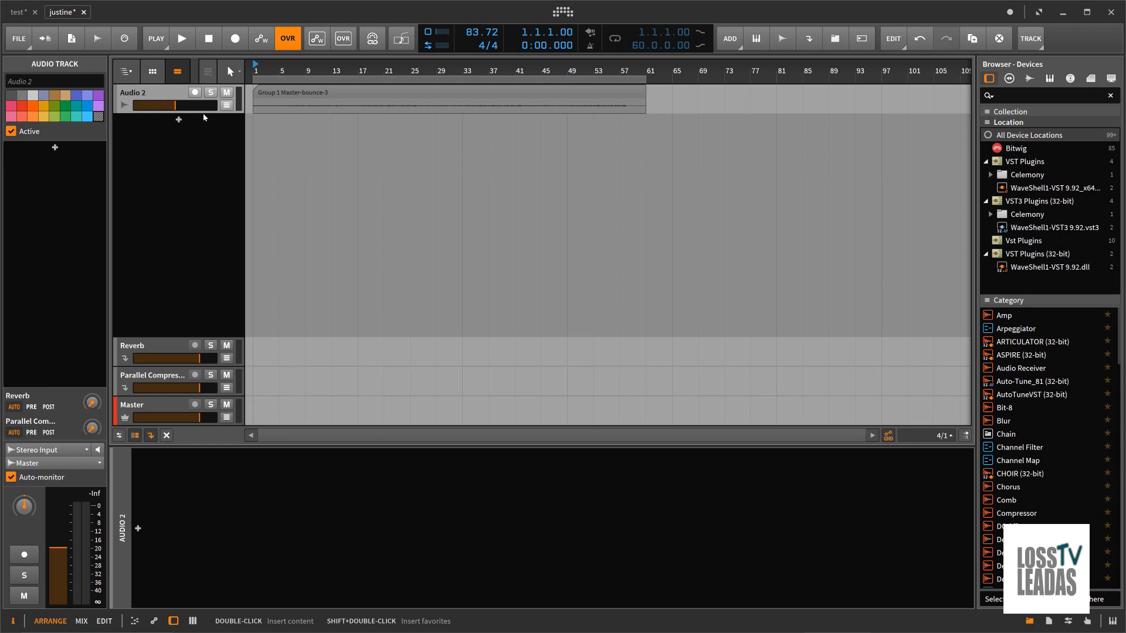
left_click(192, 44)
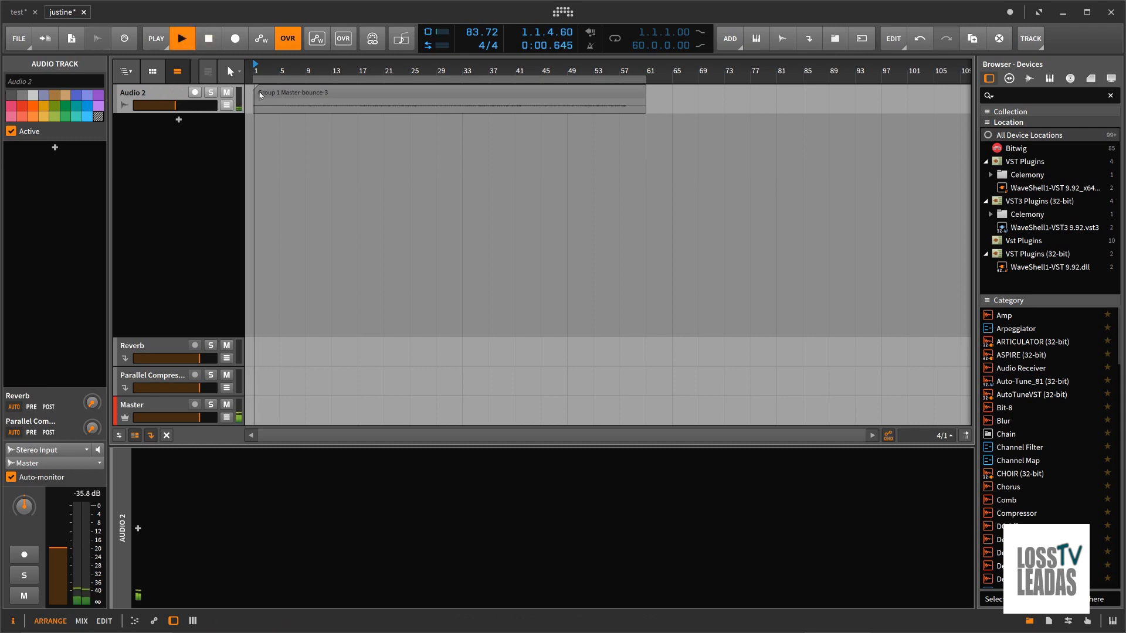
double_click(301, 94)
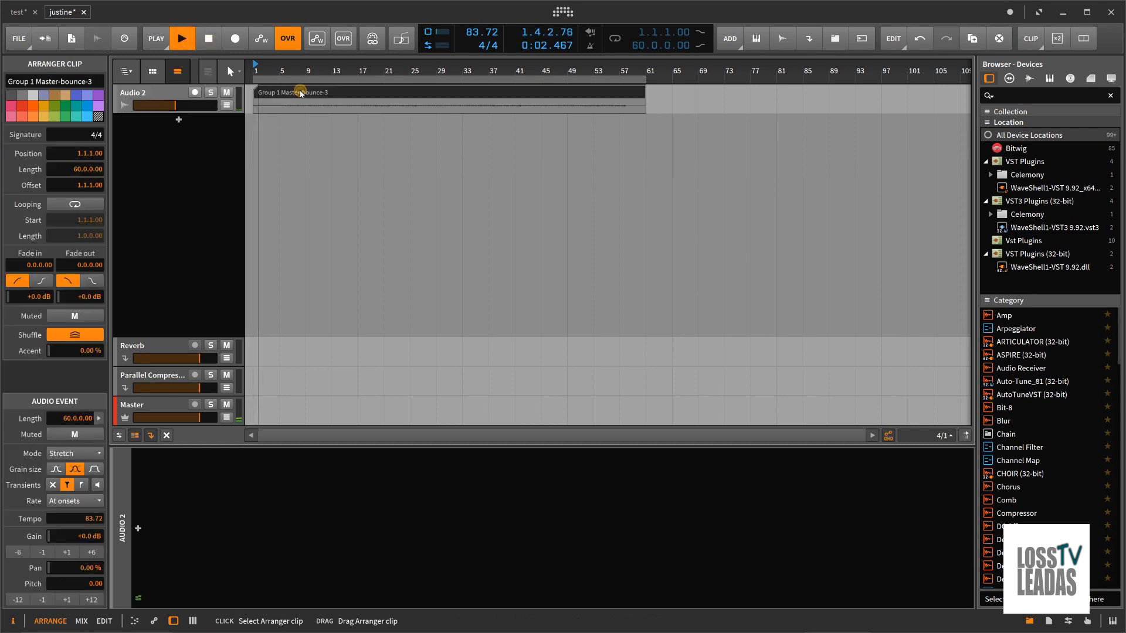
left_click_drag(218, 129, 217, 300)
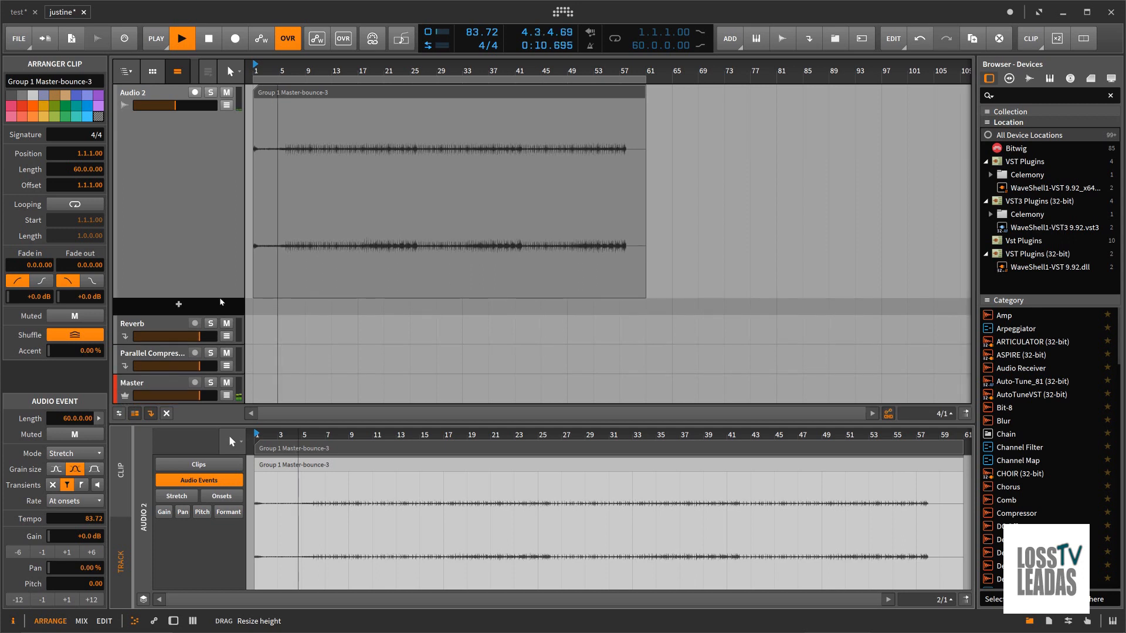
key("space")
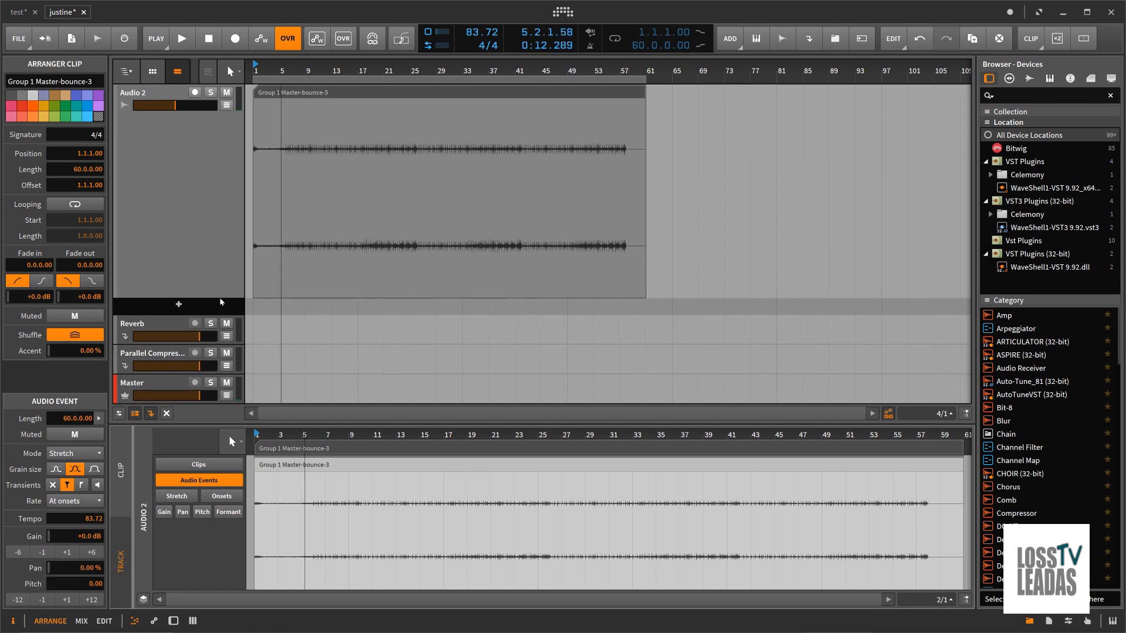
Step: Examine the bounced clip's waveform and onsets in the detail editor around bars 5 to 8
left_click(213, 195)
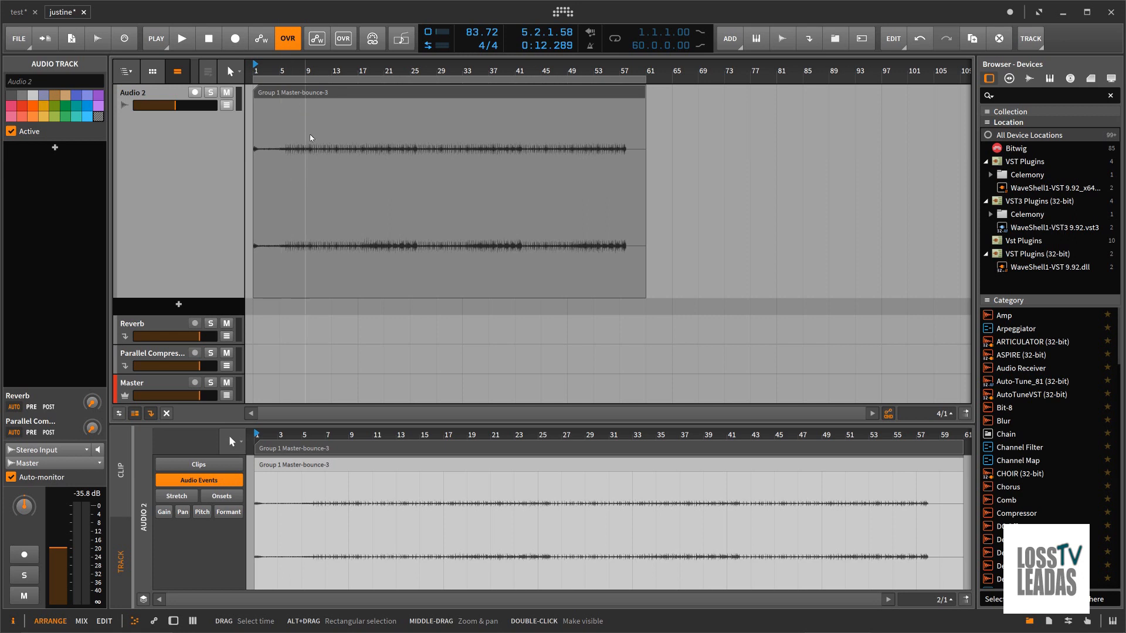
left_click(309, 92)
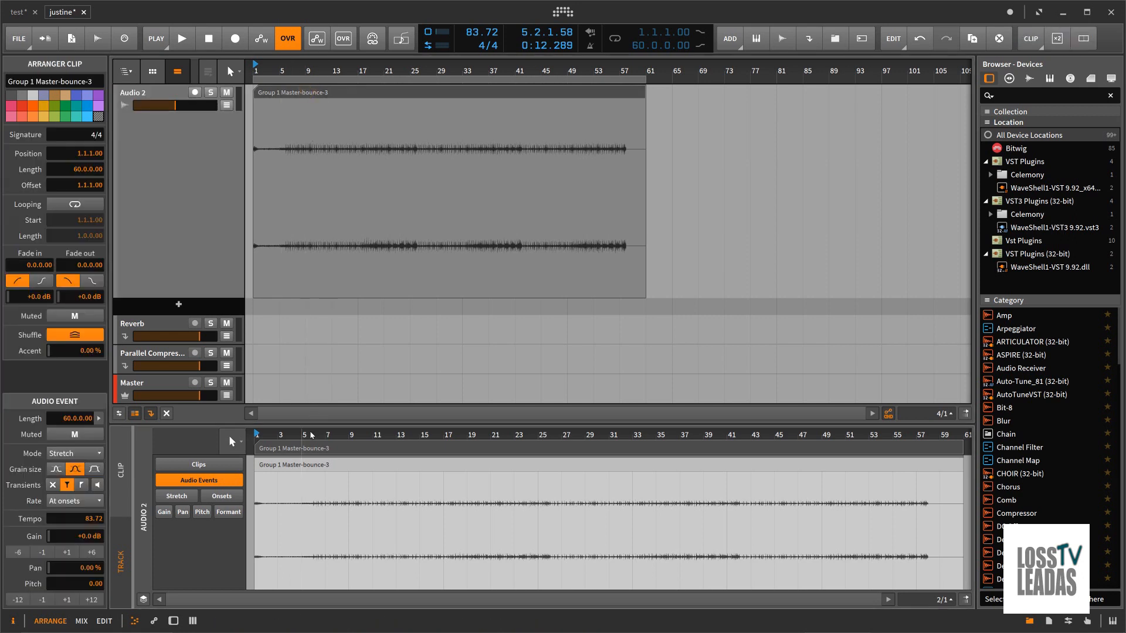
scroll(310, 435, "up", 15)
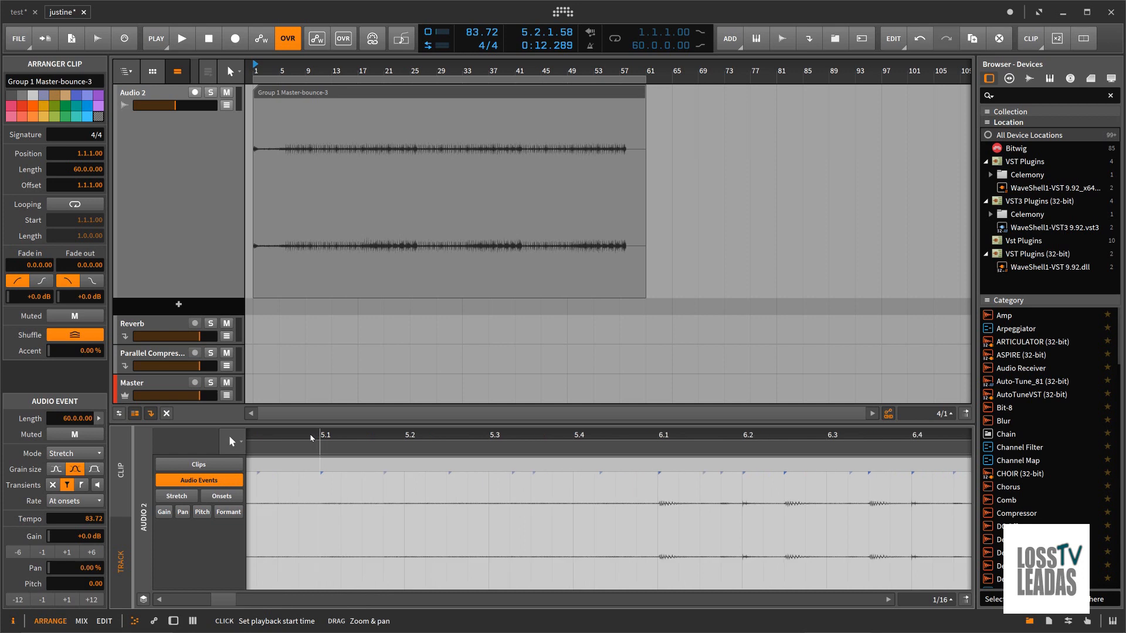
scroll(311, 437, "down", 5)
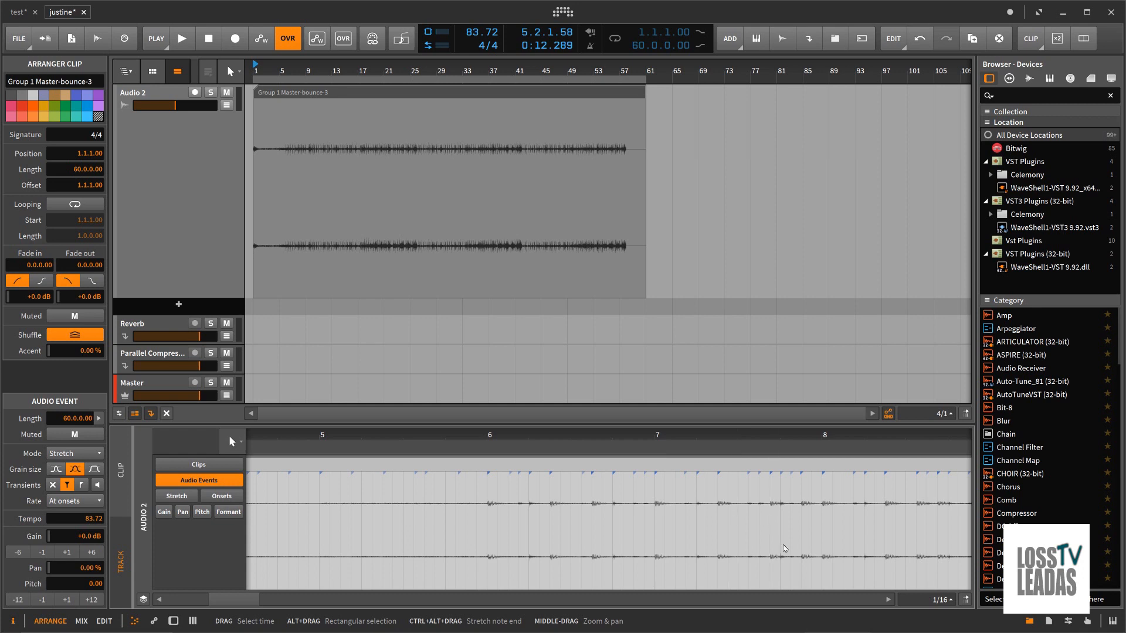
Step: Examine the bounced clip's waveform in the detail editor over its full length and around bars 46 to 51
scroll(755, 437, "down", 6)
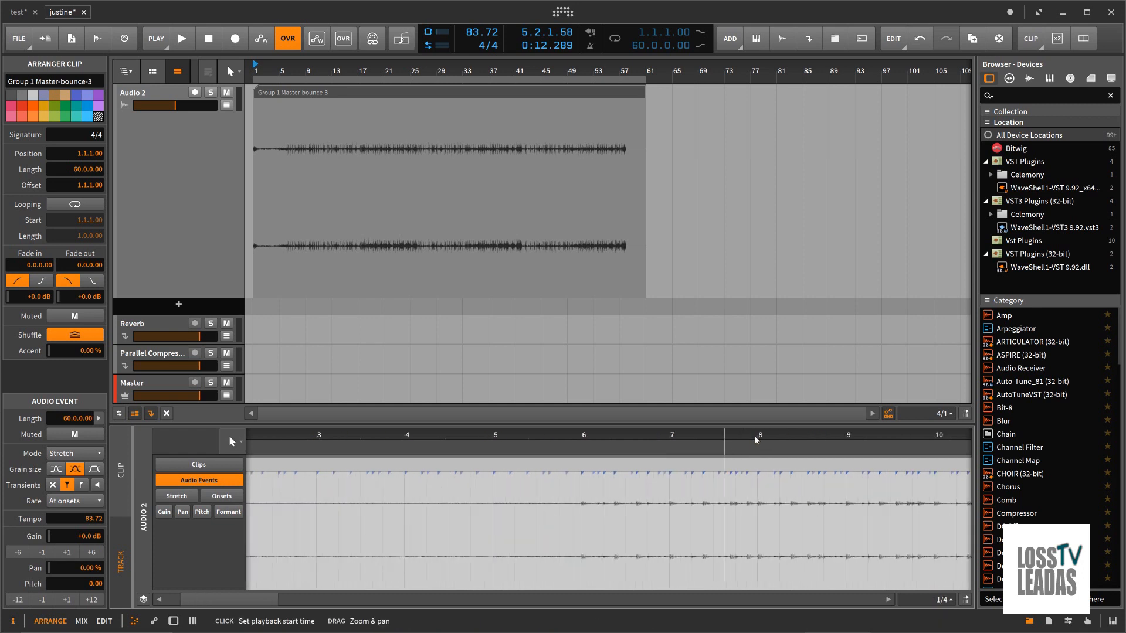
scroll(755, 441, "down", 10)
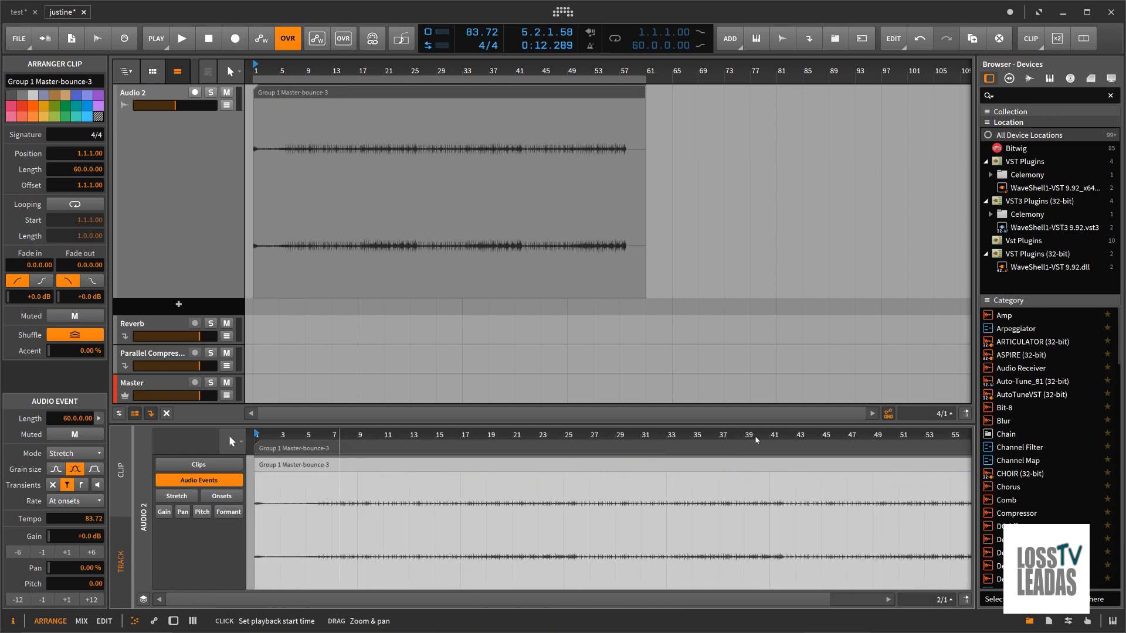
scroll(756, 439, "down", 2)
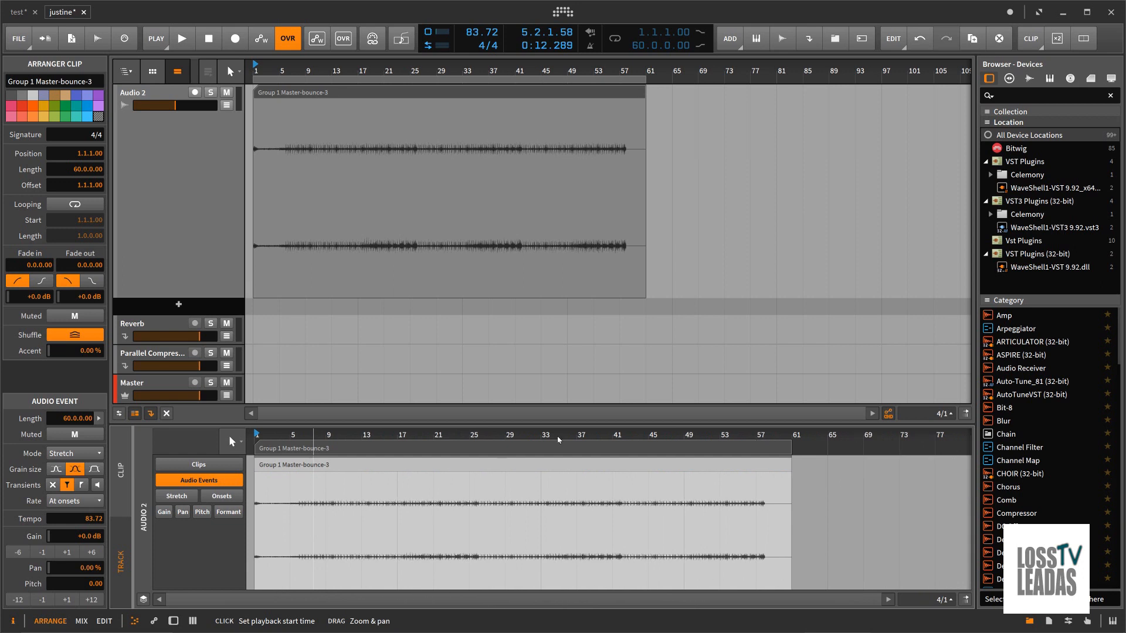
scroll(682, 434, "up", 10)
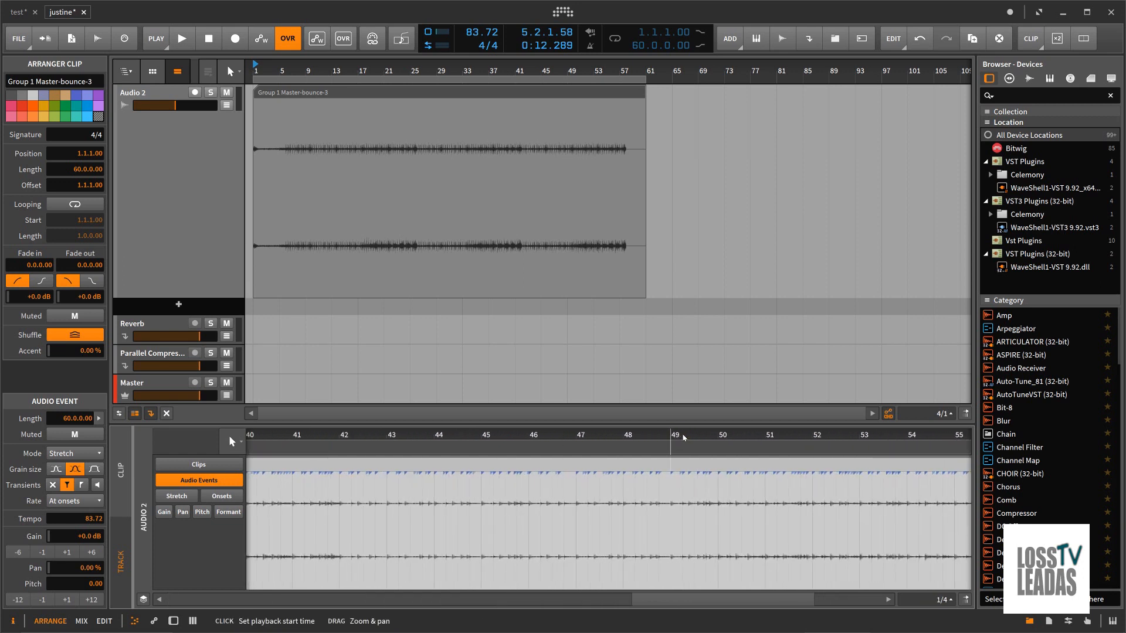
scroll(683, 437, "up", 4)
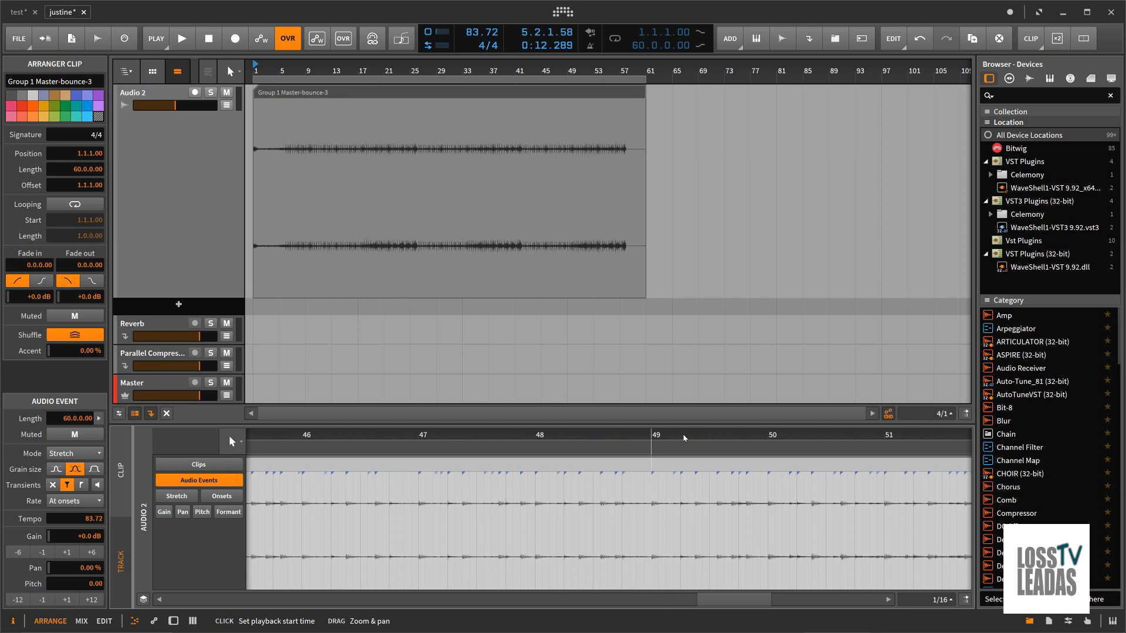
scroll(680, 437, "up", 2)
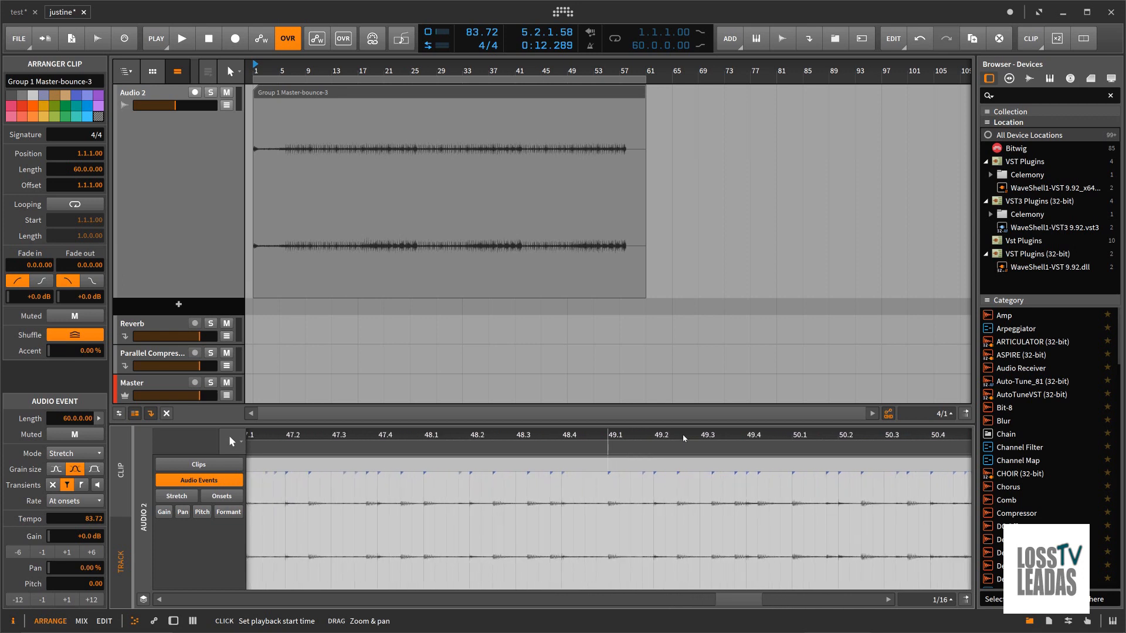
scroll(684, 437, "down", 15)
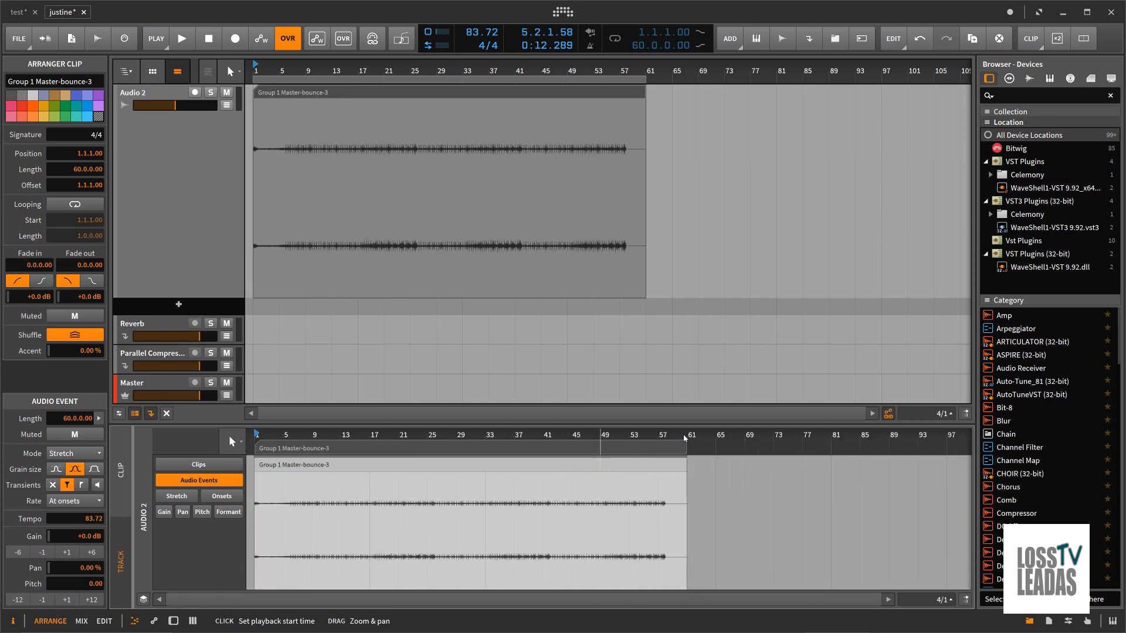
scroll(684, 438, "down", 2)
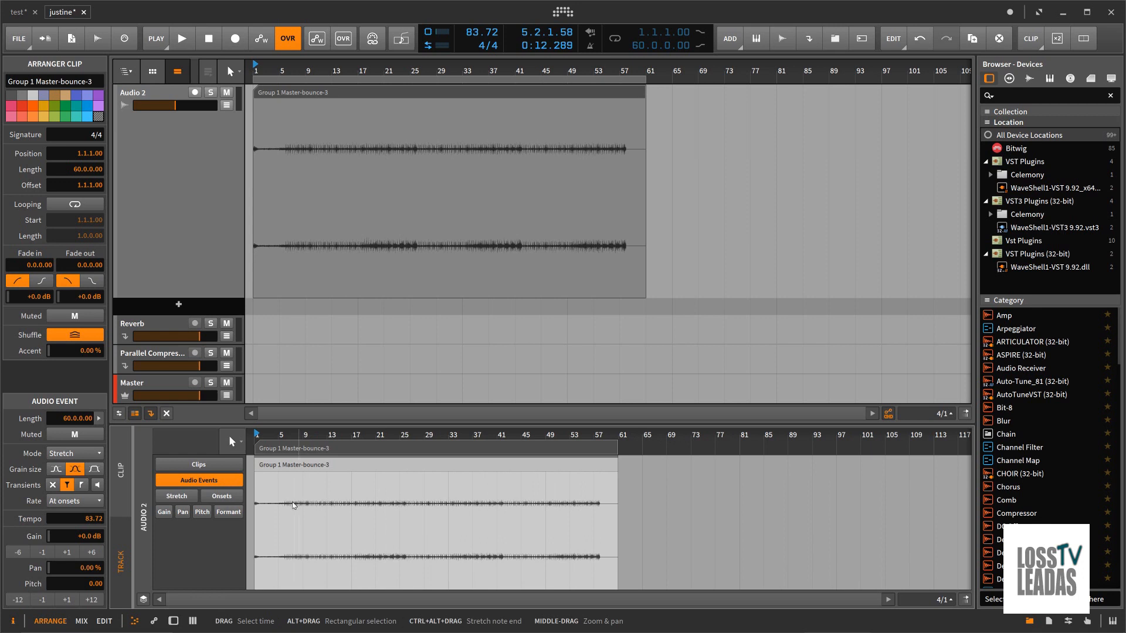
Step: Try splitting out the short section from 7.4.2.93 to 8.1.1.00 of the bounced clip as a separate audio event, and undo it
left_click(367, 561)
scroll(290, 442, "up", 10)
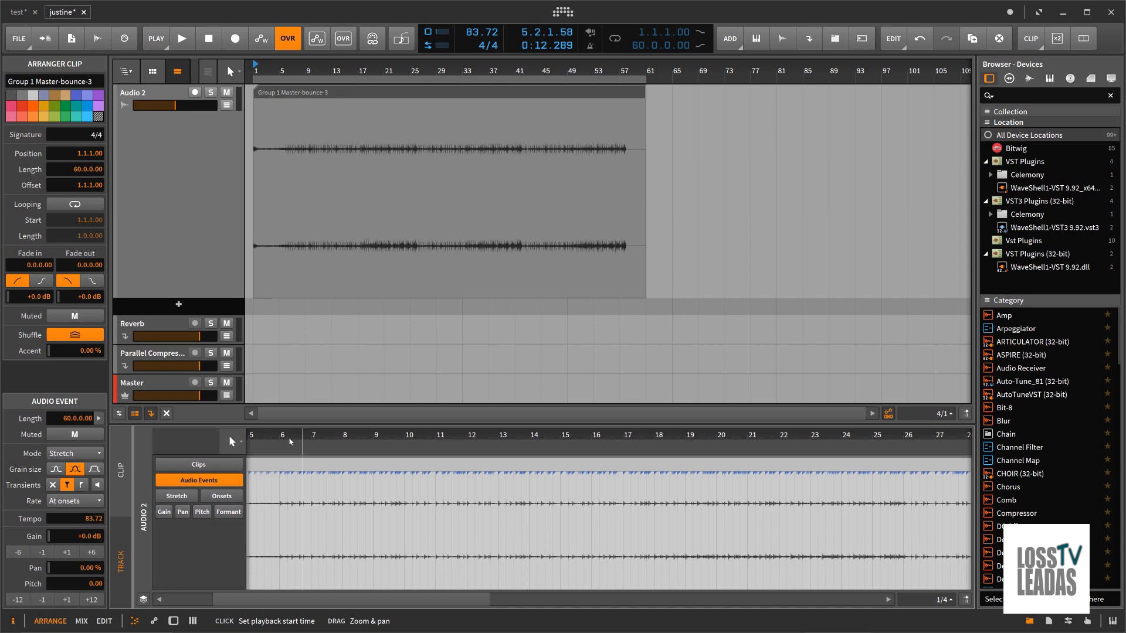
scroll(290, 442, "up", 2)
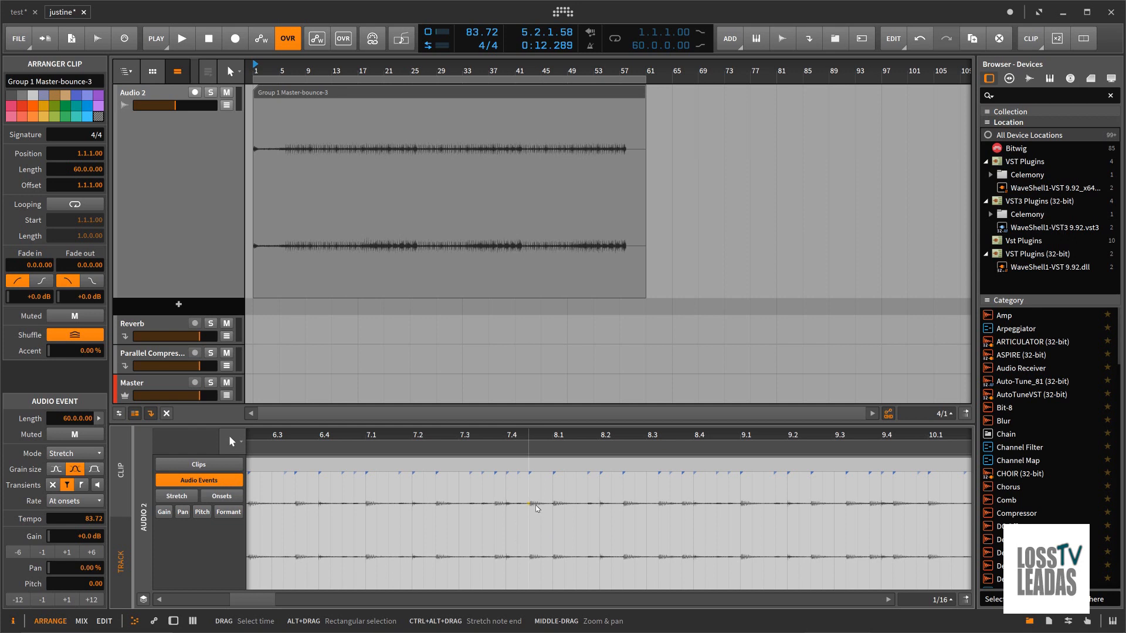
left_click_drag(529, 506, 552, 508)
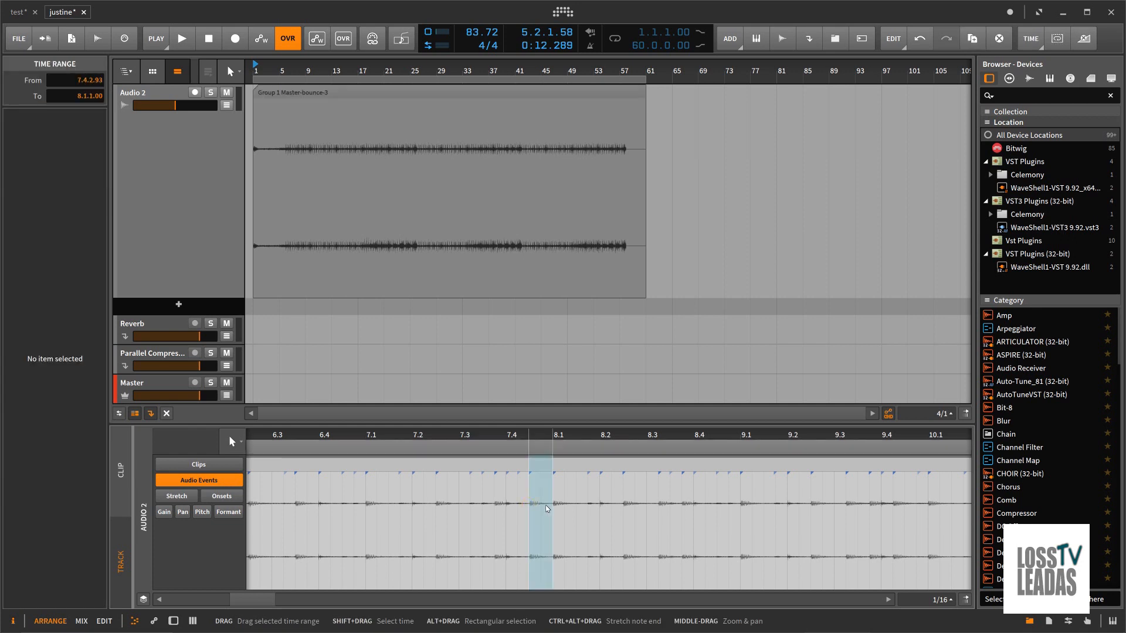
key("ctrl+e")
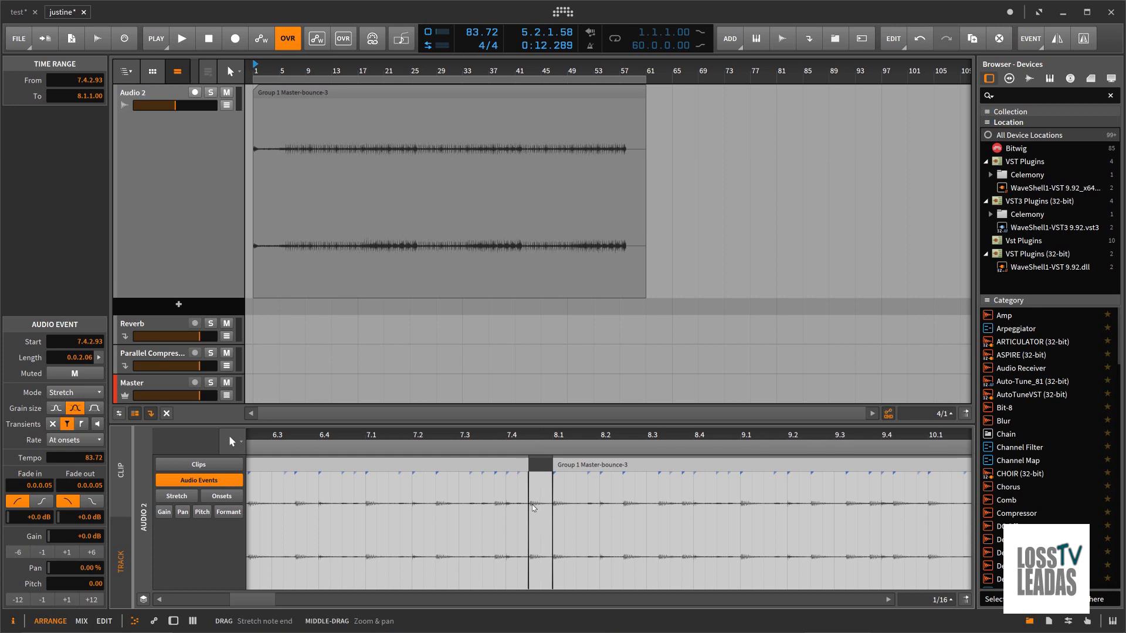
key("ctrl+s")
key("ctrl+z")
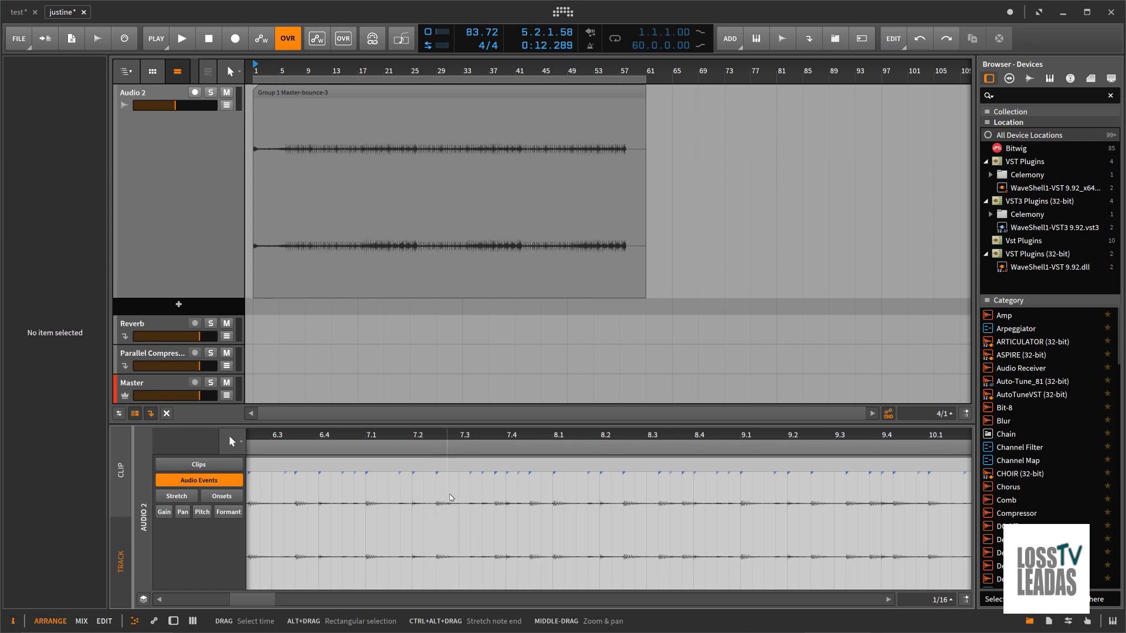
Step: Reduce the Audio 2 track's height in the arranger and show its device chain
left_click_drag(451, 435, 449, 436)
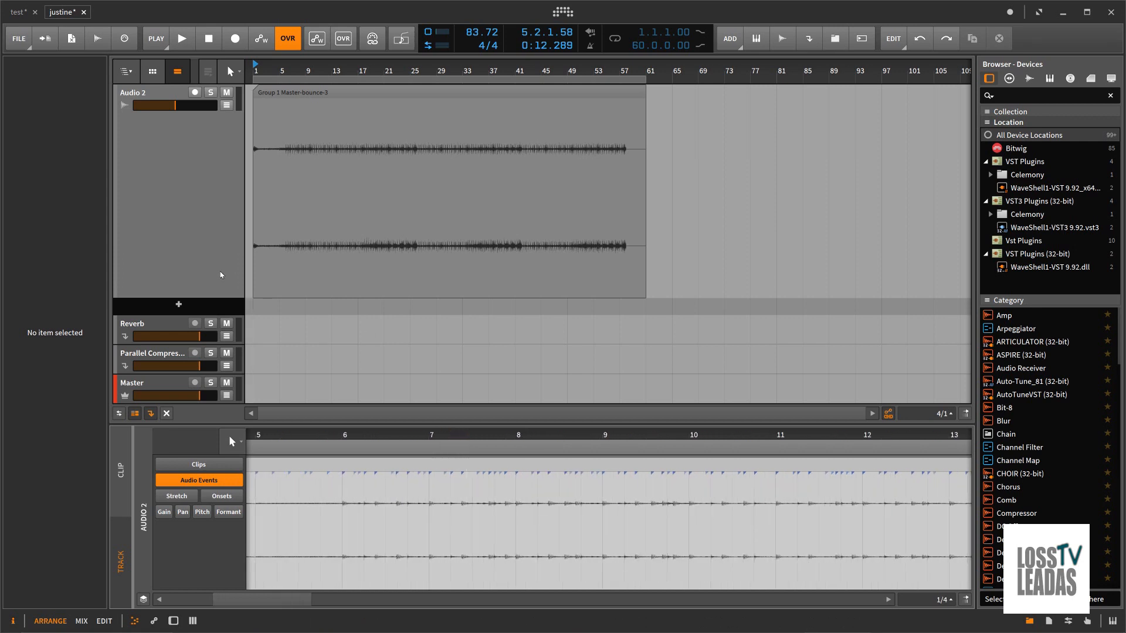
left_click_drag(215, 298, 220, 157)
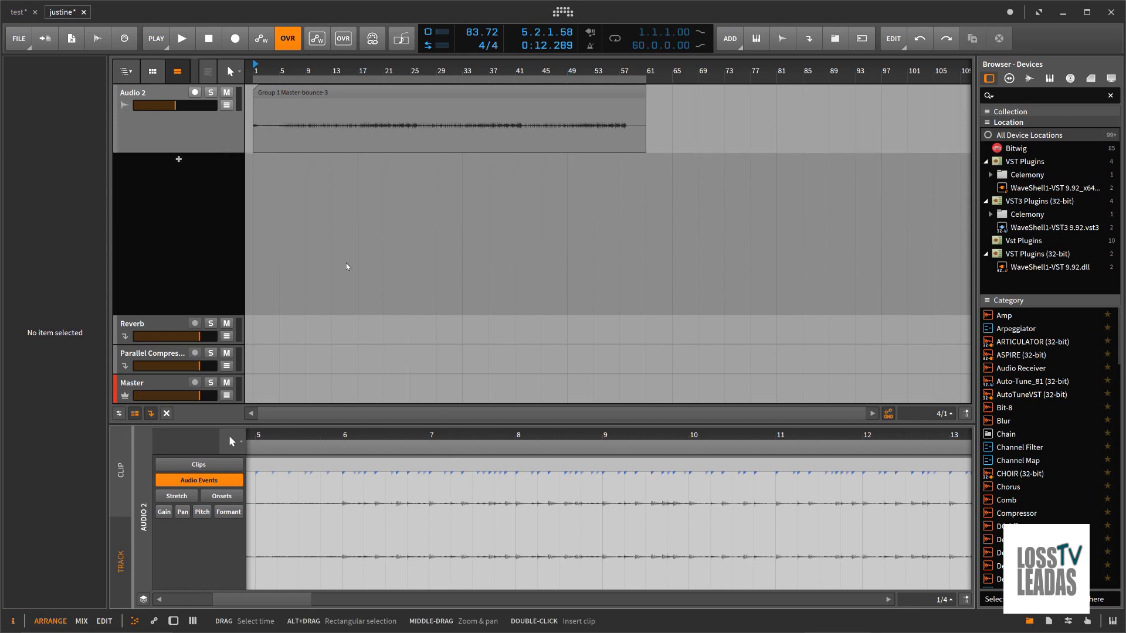
double_click(219, 138)
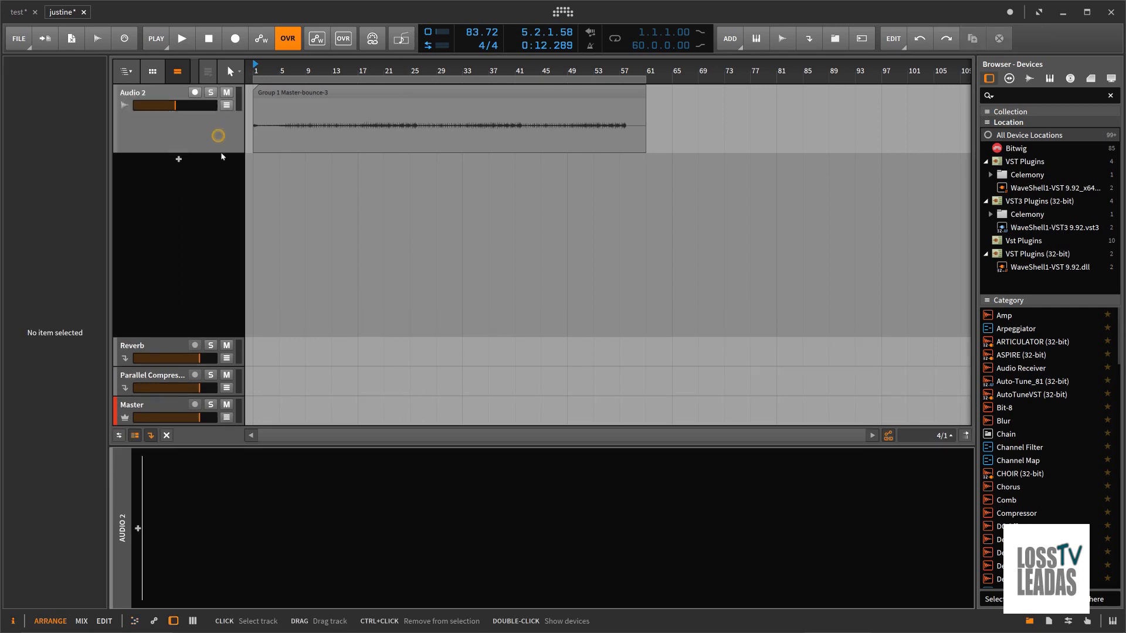
Step: Insert Bitwig's Tool utility audio effect into the Audio 2 device chain and try its width control during playback
left_click(137, 529)
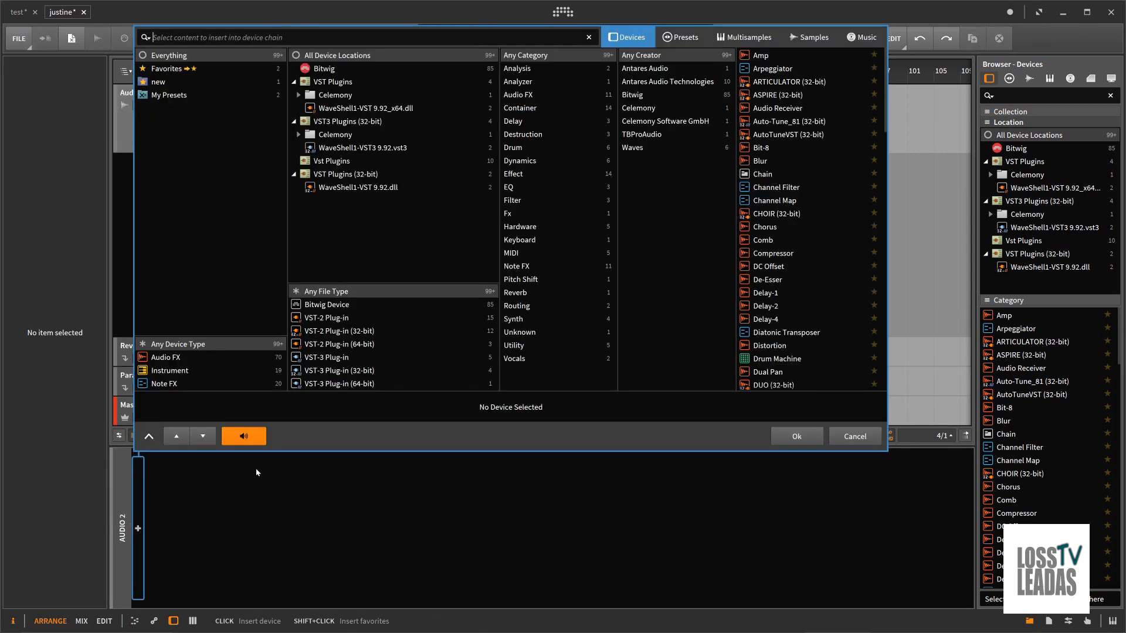
left_click(166, 358)
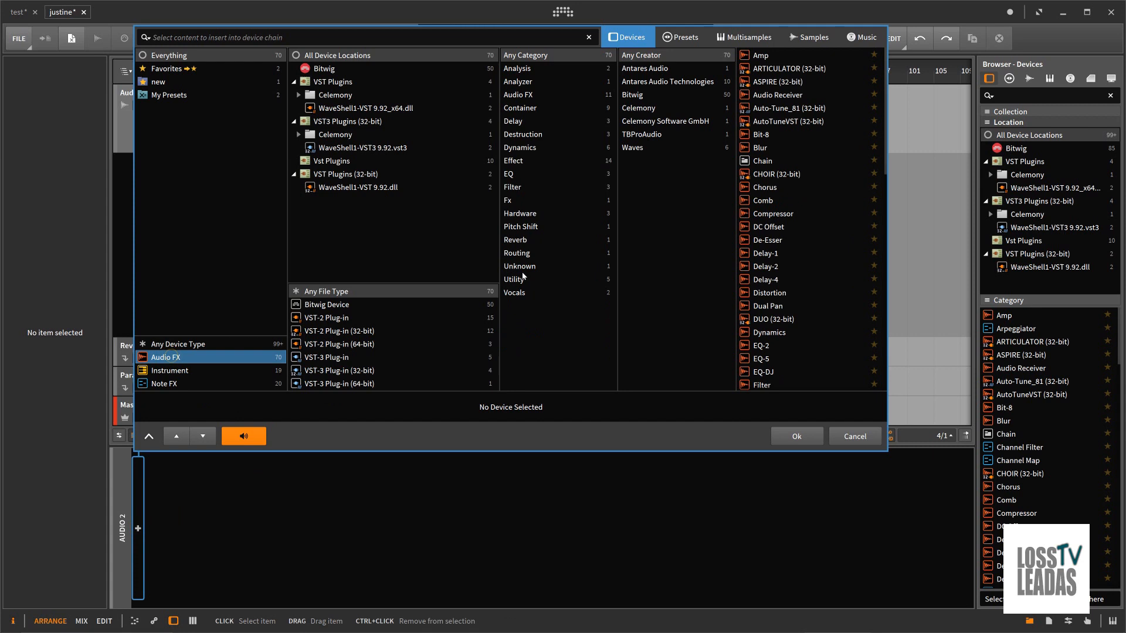
left_click(516, 279)
left_click(763, 109)
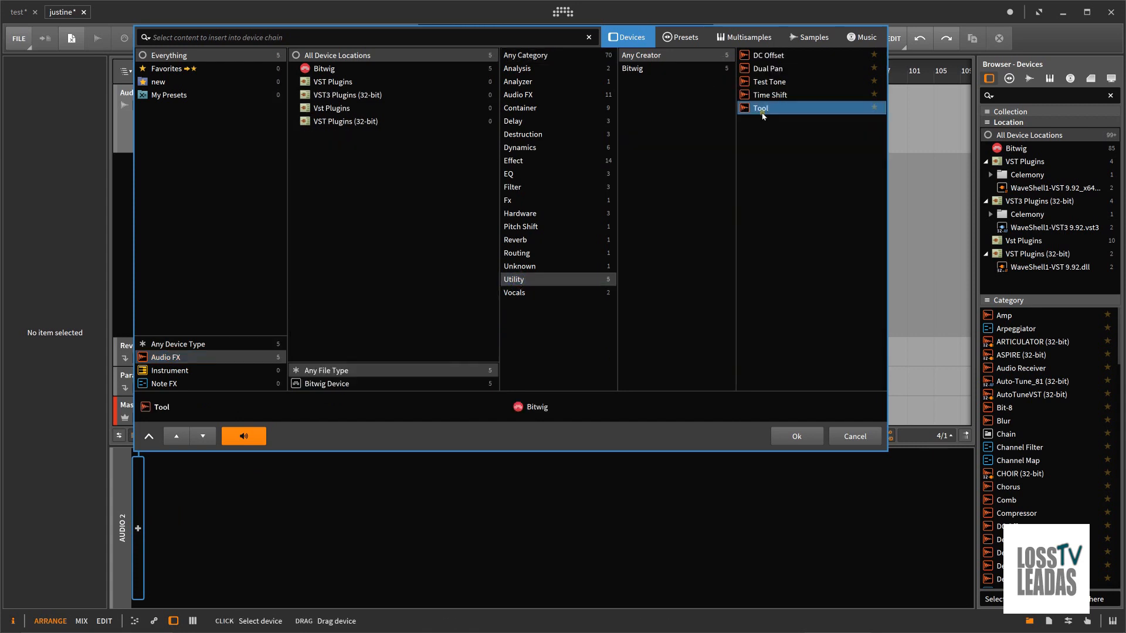
mouse_move(196, 577)
left_mouse_down()
mouse_move(195, 616)
mouse_move(190, 577)
left_mouse_up()
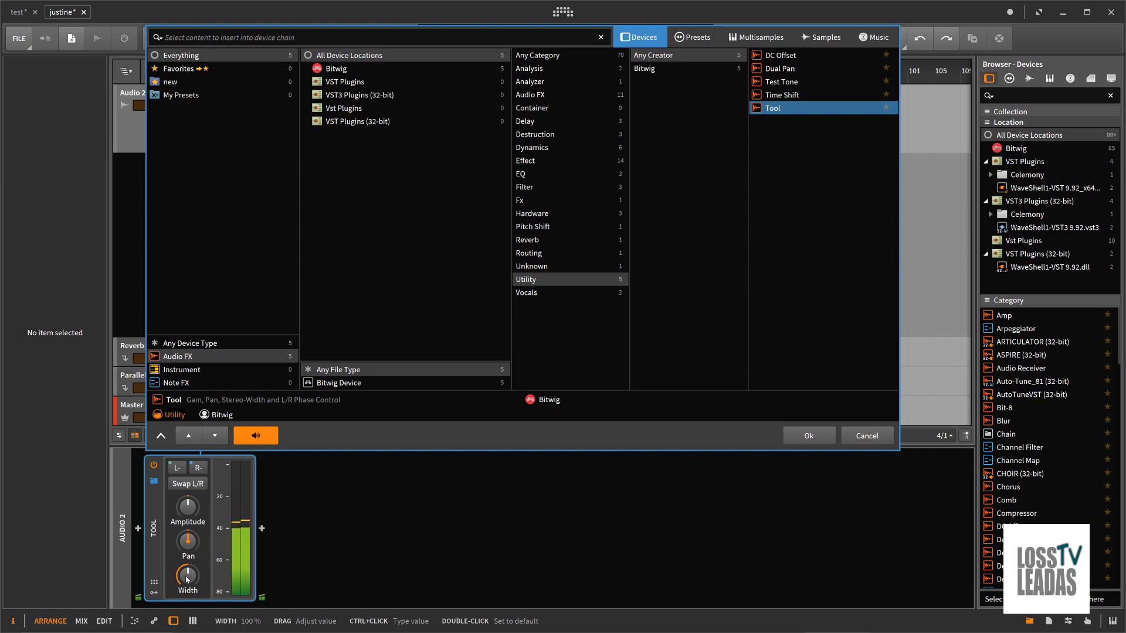
left_click(809, 435)
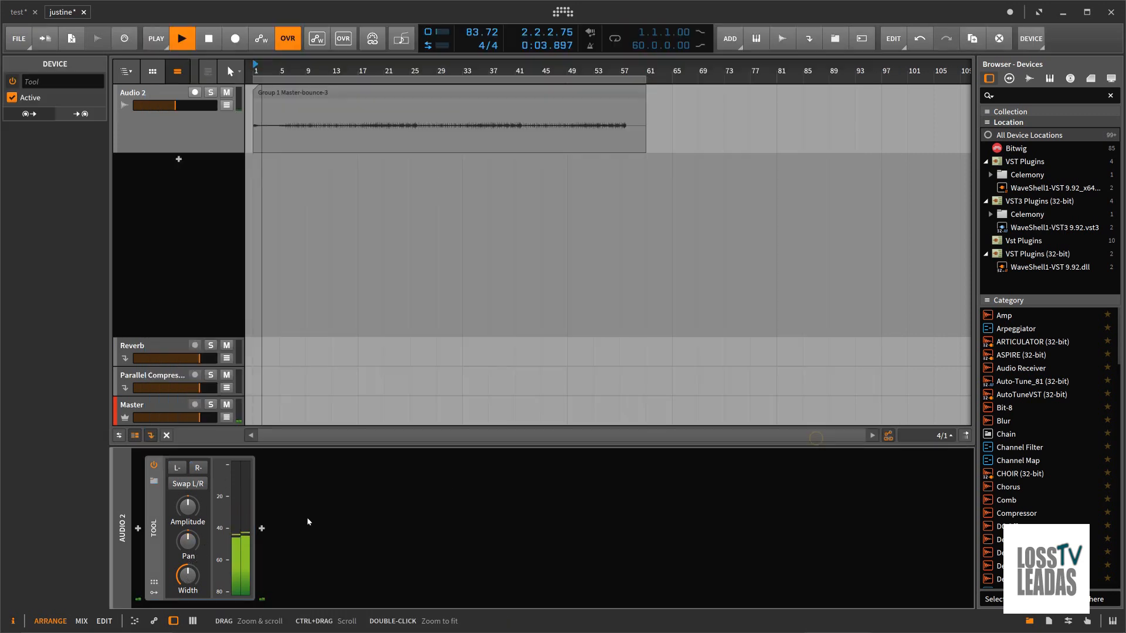
Step: Try the Tool's stereo width at 200 %, raise its amplitude and bring the width down to its minimum
left_click_drag(189, 575, 189, 579)
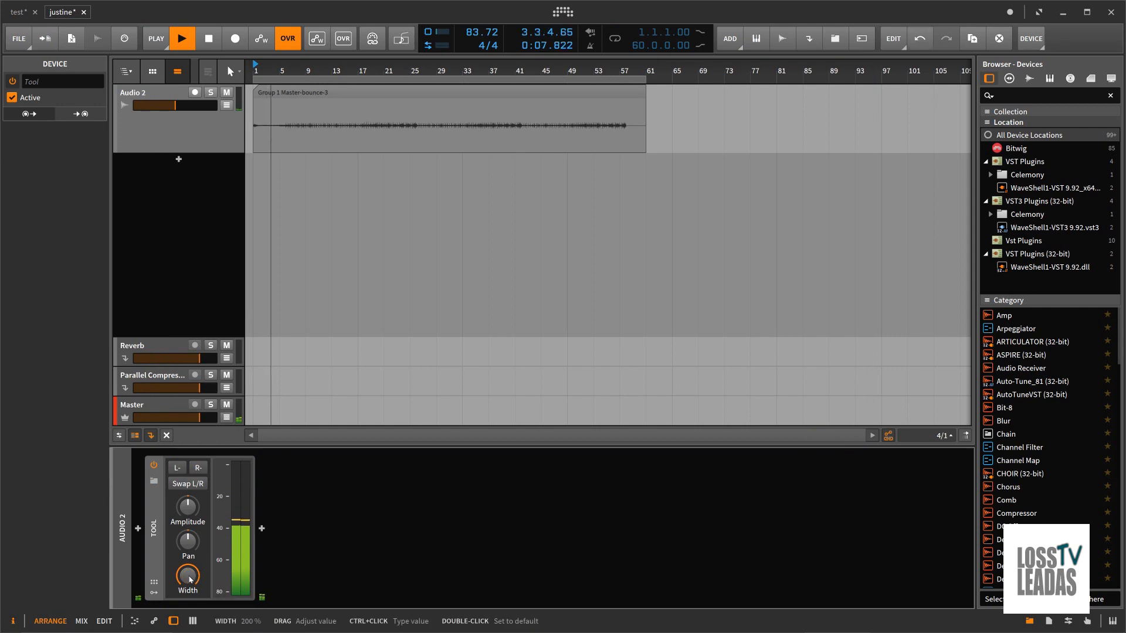
left_click_drag(190, 515, 190, 515)
left_click_drag(190, 575, 190, 576)
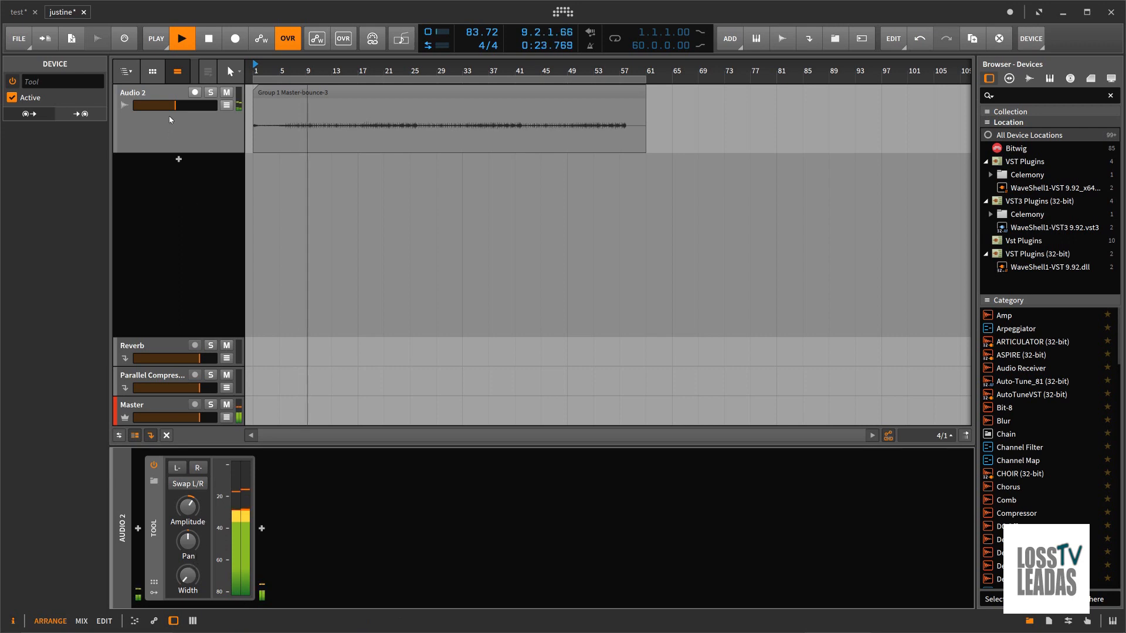
Step: Lower the Audio 2 track's volume slightly, keep the Tool's width at minimum and stop playback
left_click(164, 96)
left_click_drag(59, 549, 58, 552)
left_click_drag(187, 582, 187, 582)
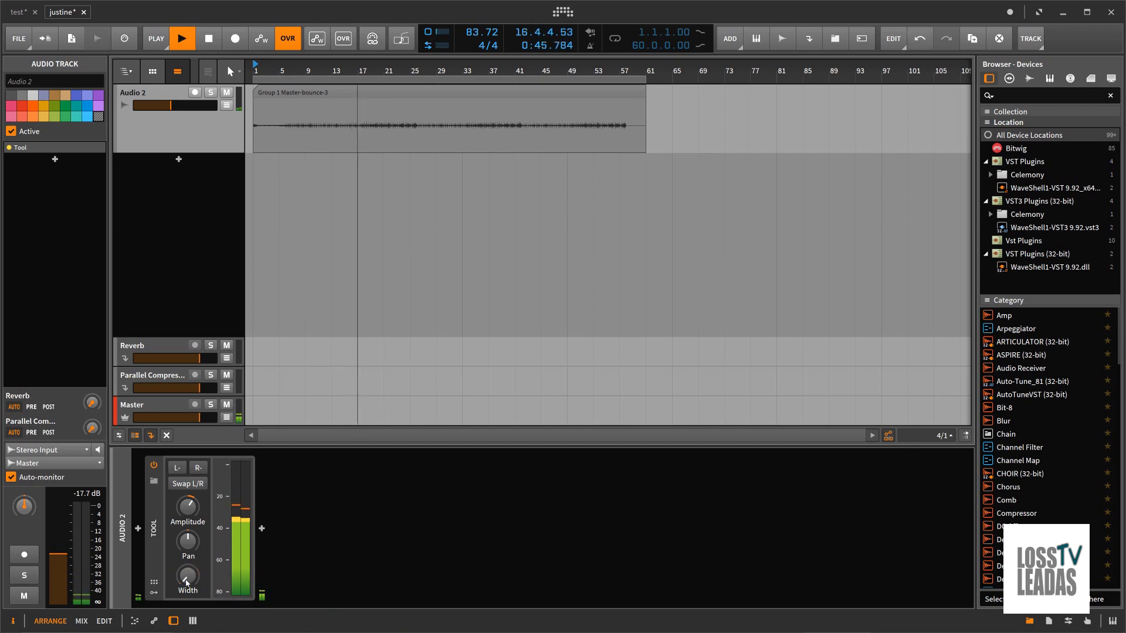
key("space")
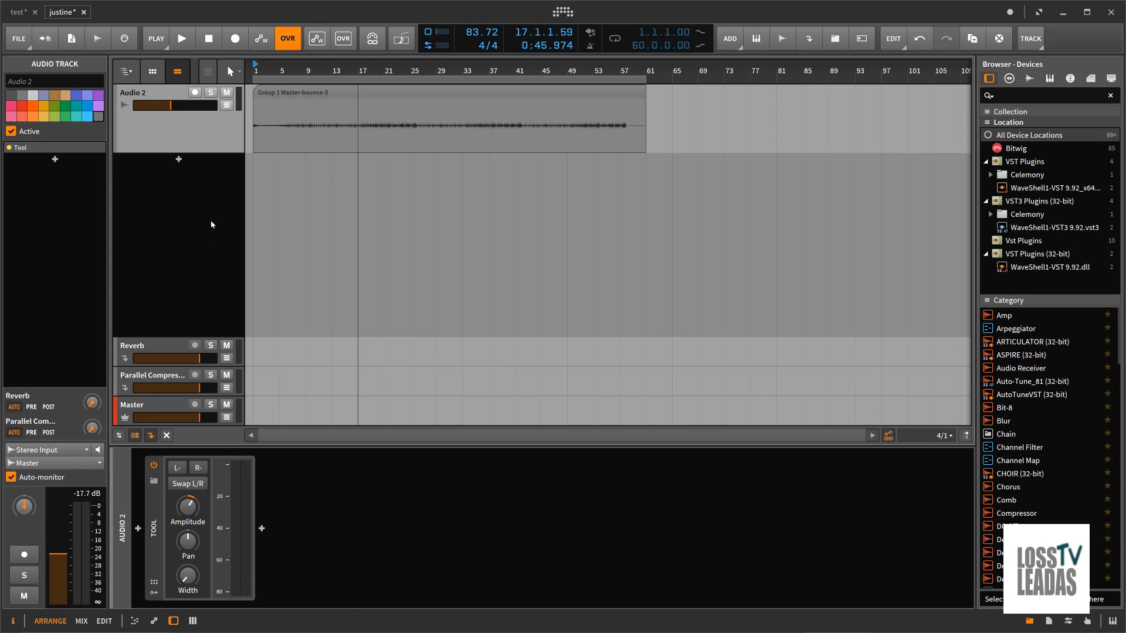
Step: Enlarge the Audio 2 track's height in the arranger and shrink it back to the compact size
left_click_drag(220, 154, 221, 259)
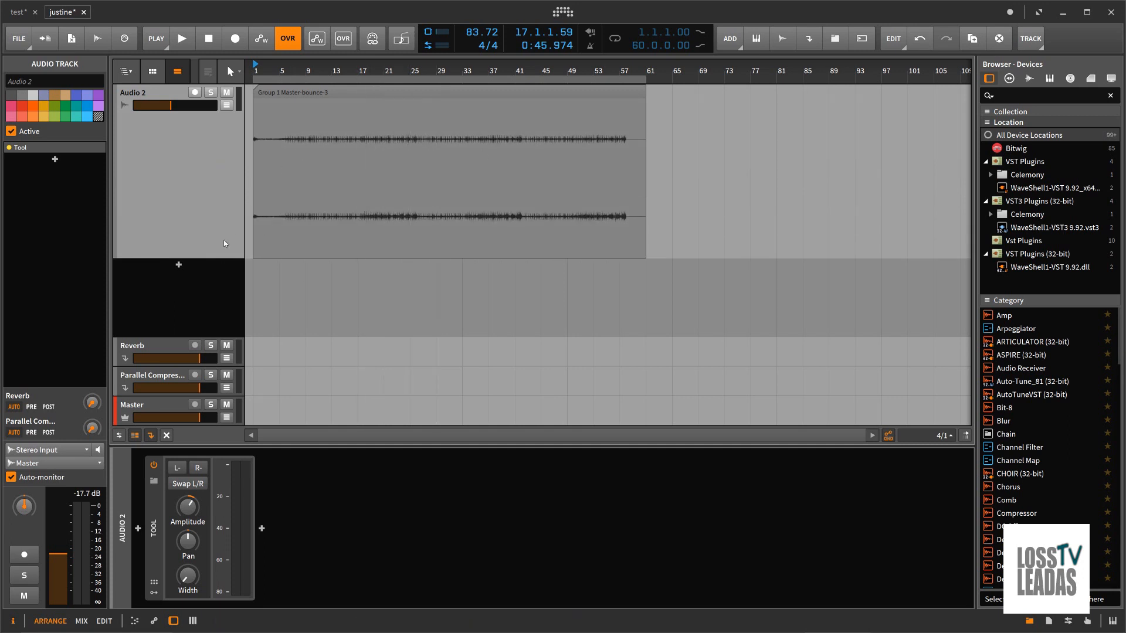
left_click_drag(213, 261, 217, 156)
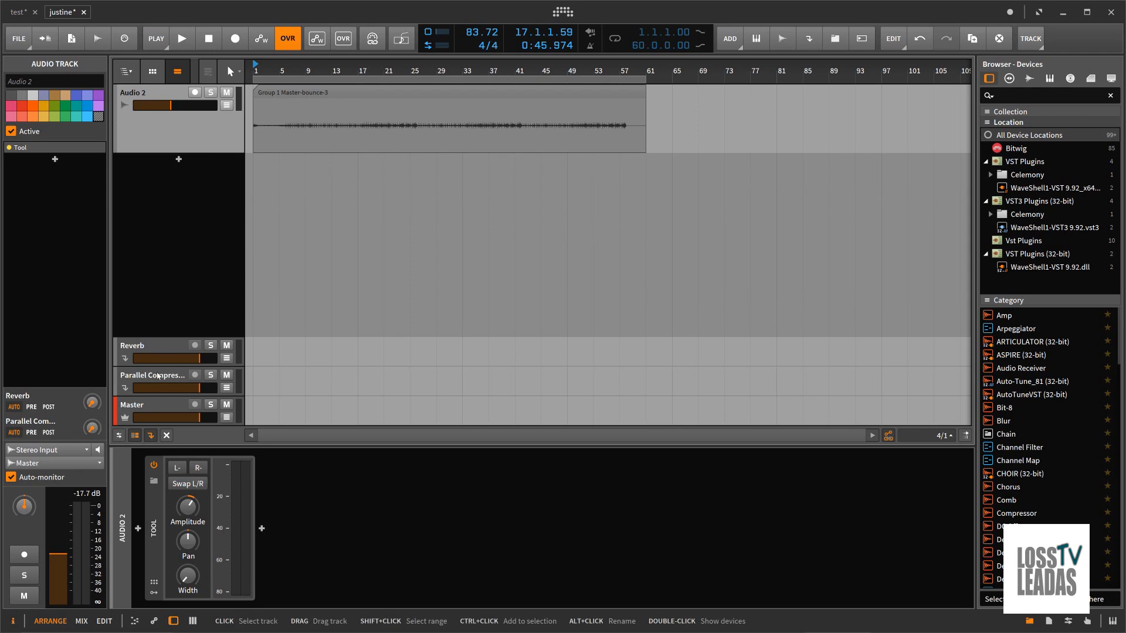
Step: Show the deactivated tracks in the arranger and delete both the Audio 2 track and the Group 1 track
left_click(167, 435)
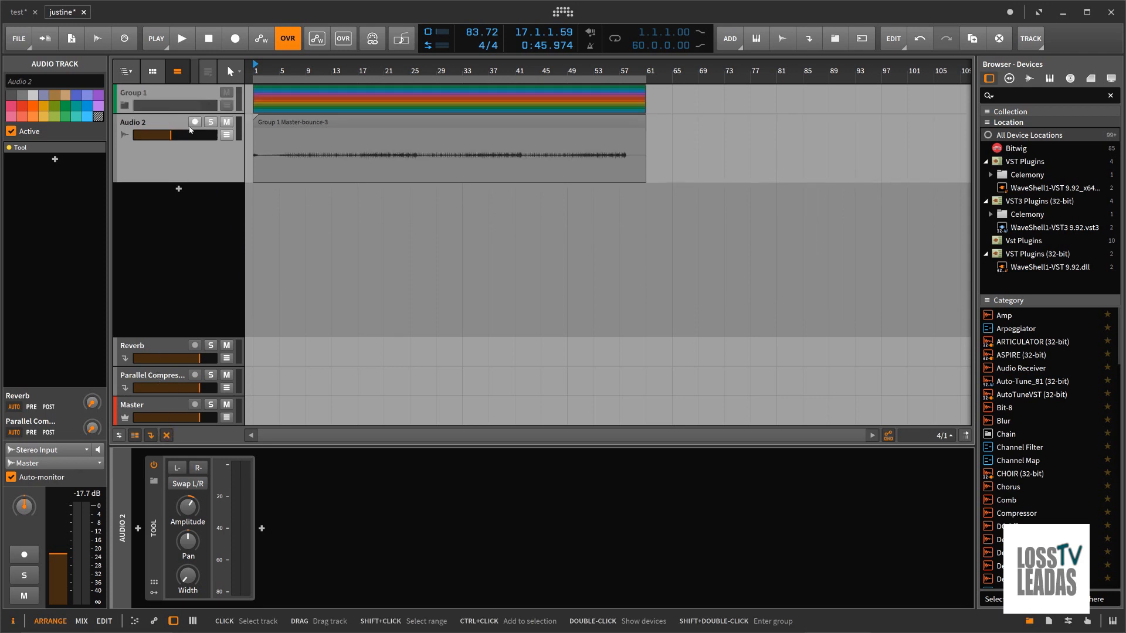
right_click(162, 122)
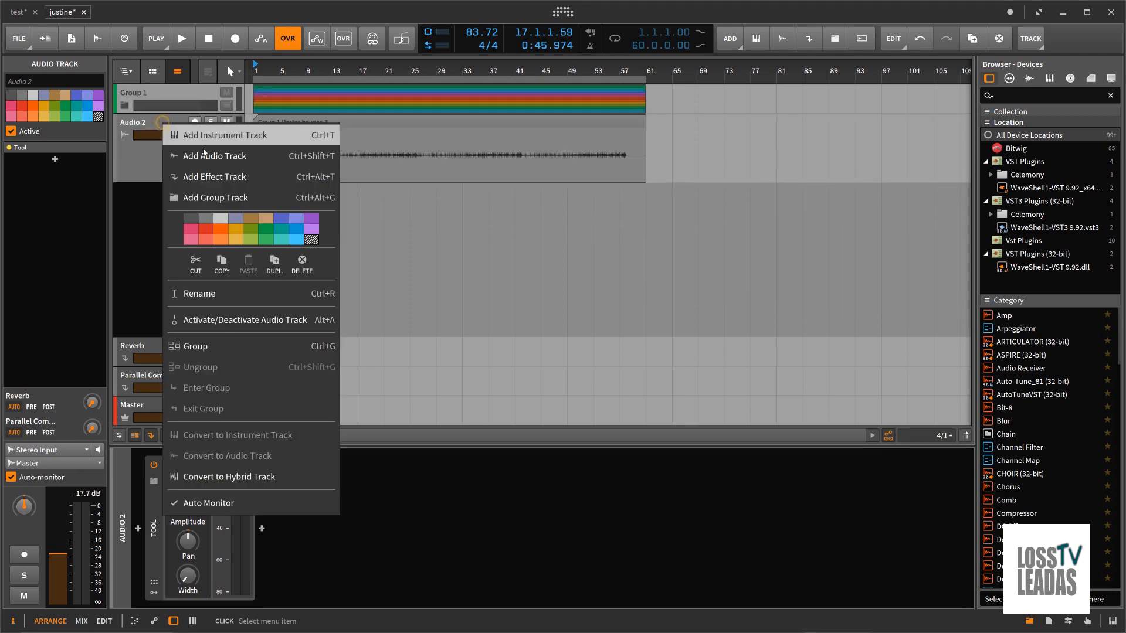
left_click(297, 260)
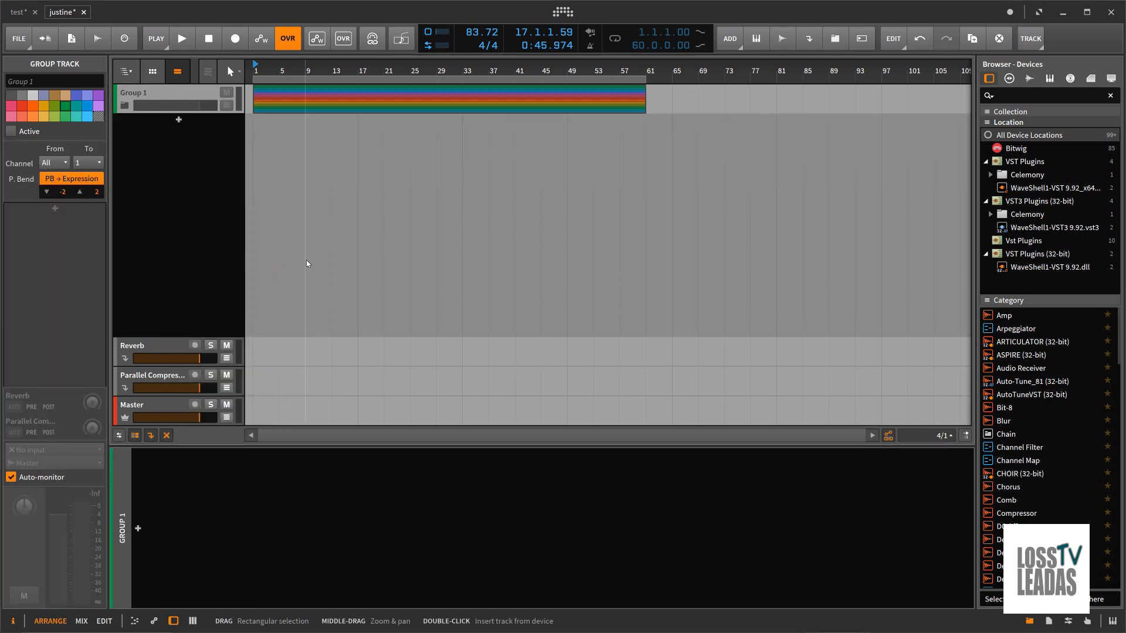
left_click(176, 92)
right_click(176, 92)
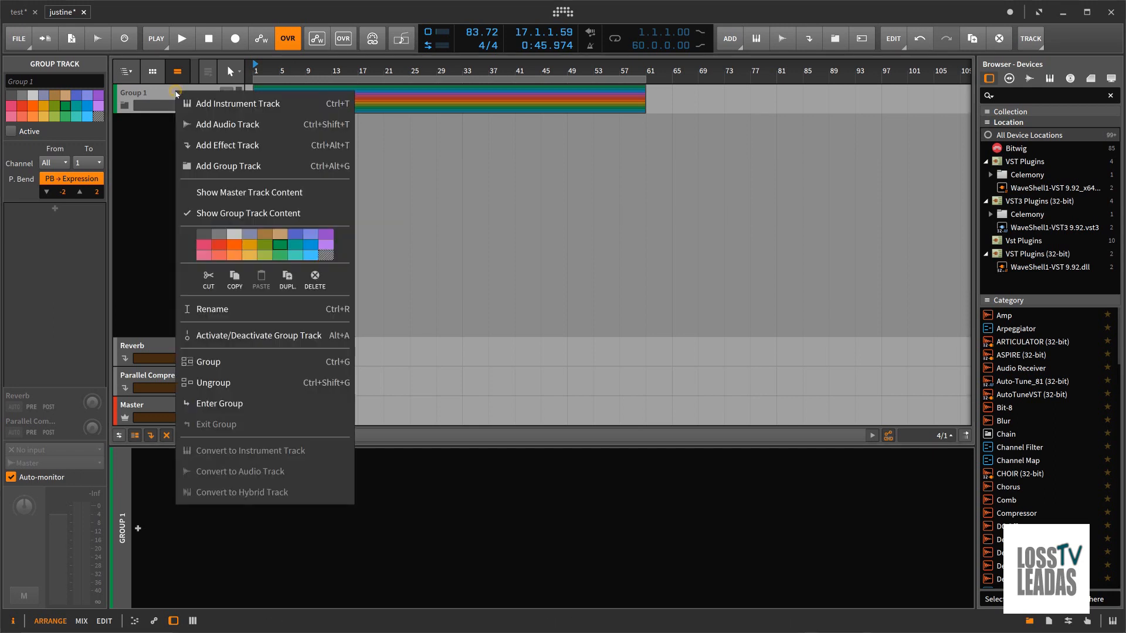
left_click(315, 282)
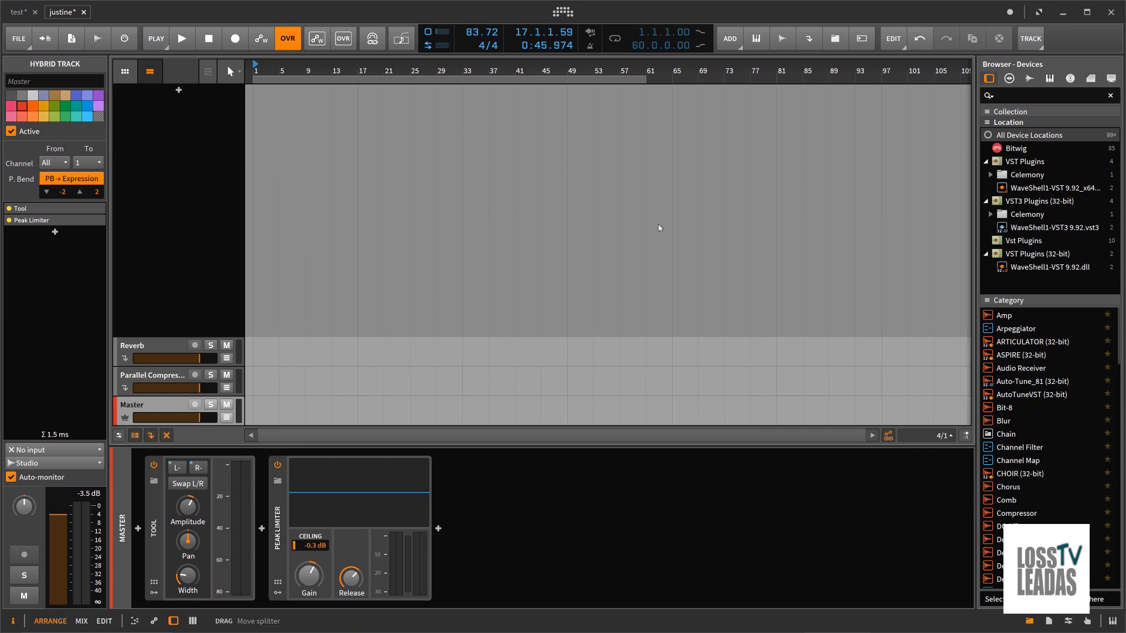
Step: Add an instrument track and load the Phase-4 synth from the instrument devices
left_click(180, 91)
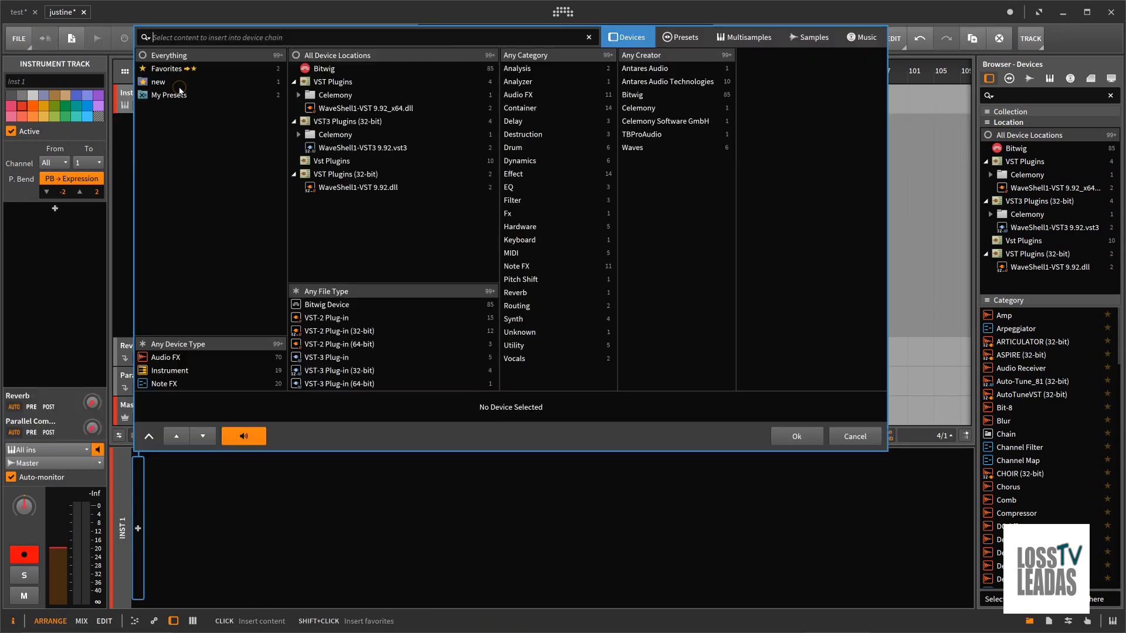
left_click(138, 530)
left_click(157, 369)
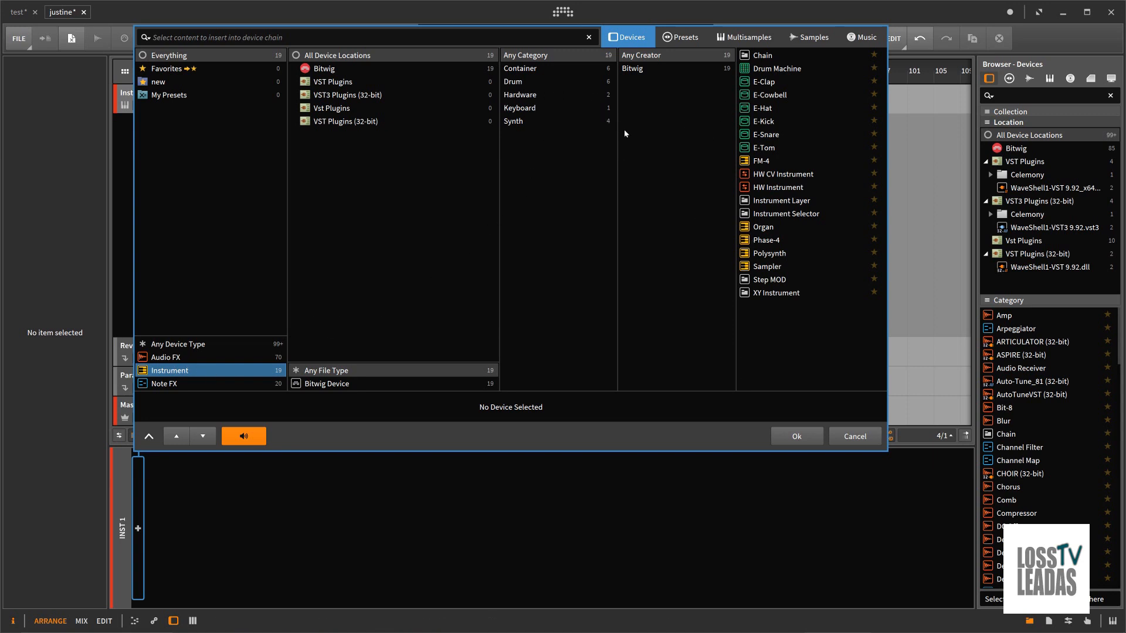
left_click(767, 241)
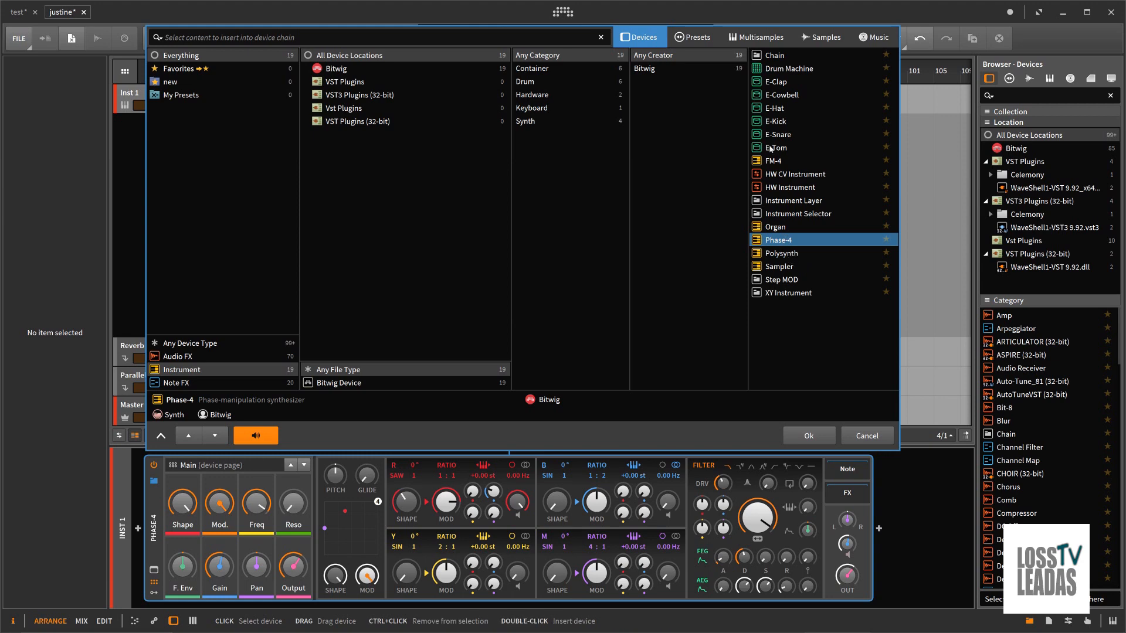
Step: Browse the Phase-4 presets by category, including Keyboards, Destruction, Chromatic Percussion, Plucks and Snare, and return to all categories
left_click(694, 37)
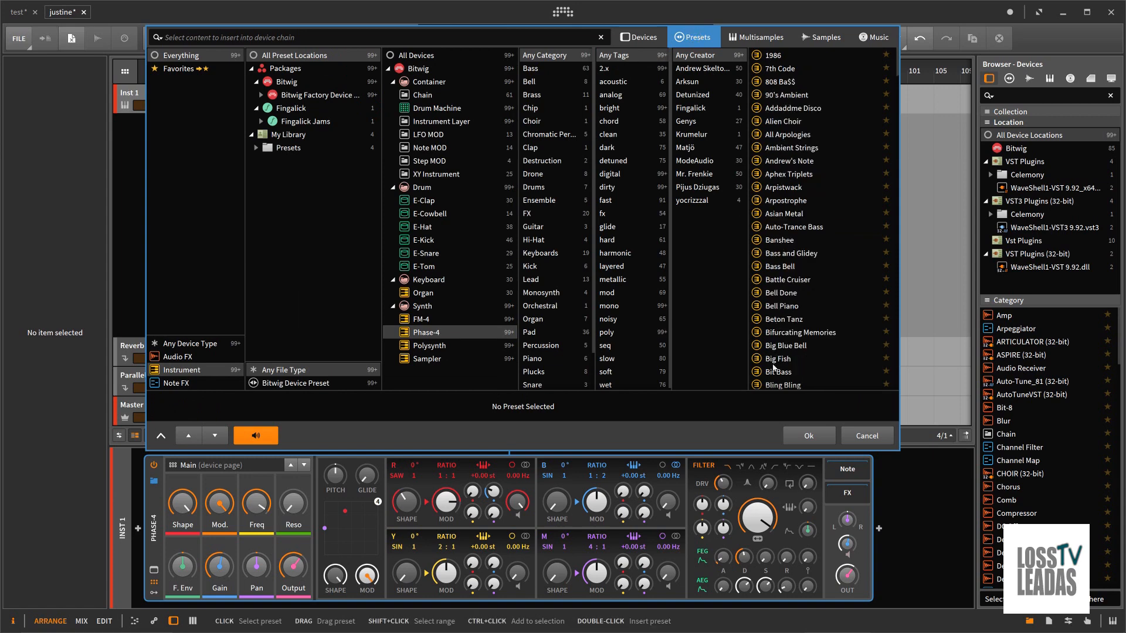
mouse_move(895, 69)
left_mouse_down()
mouse_move(886, 248)
mouse_move(853, 376)
mouse_move(881, 249)
mouse_move(894, 49)
left_mouse_up()
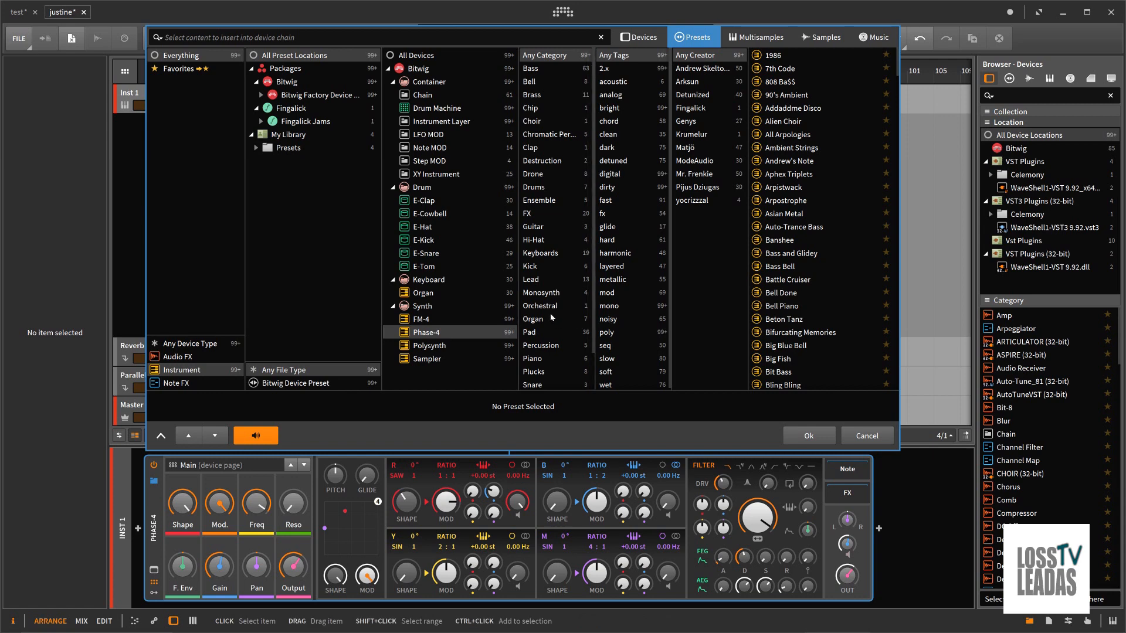
left_click(545, 253)
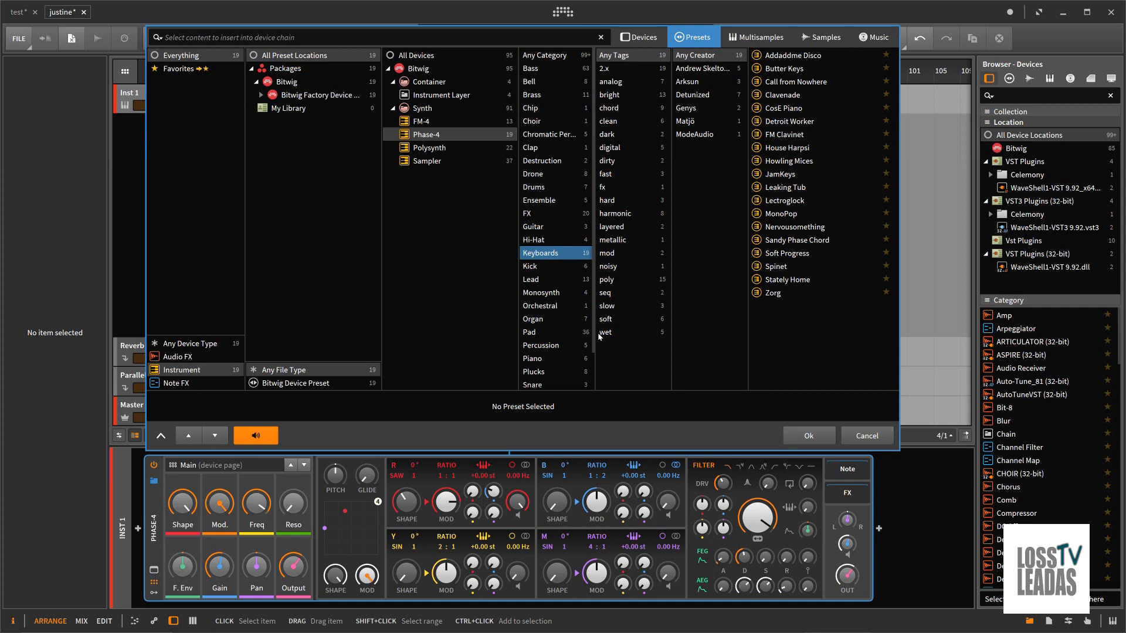
left_click(545, 161)
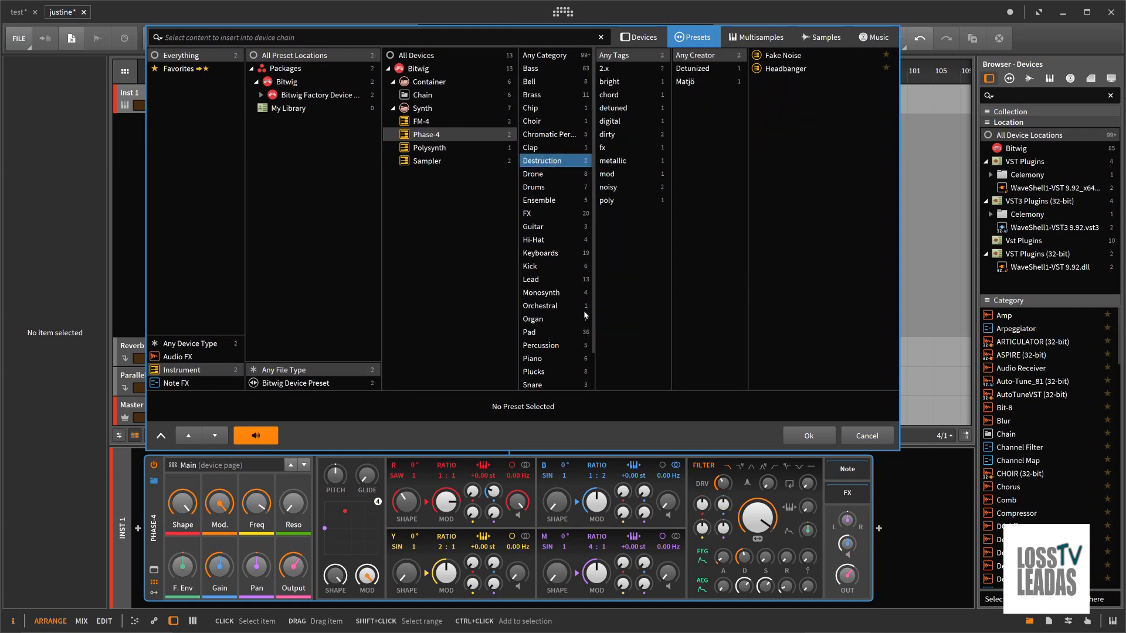
left_click(540, 137)
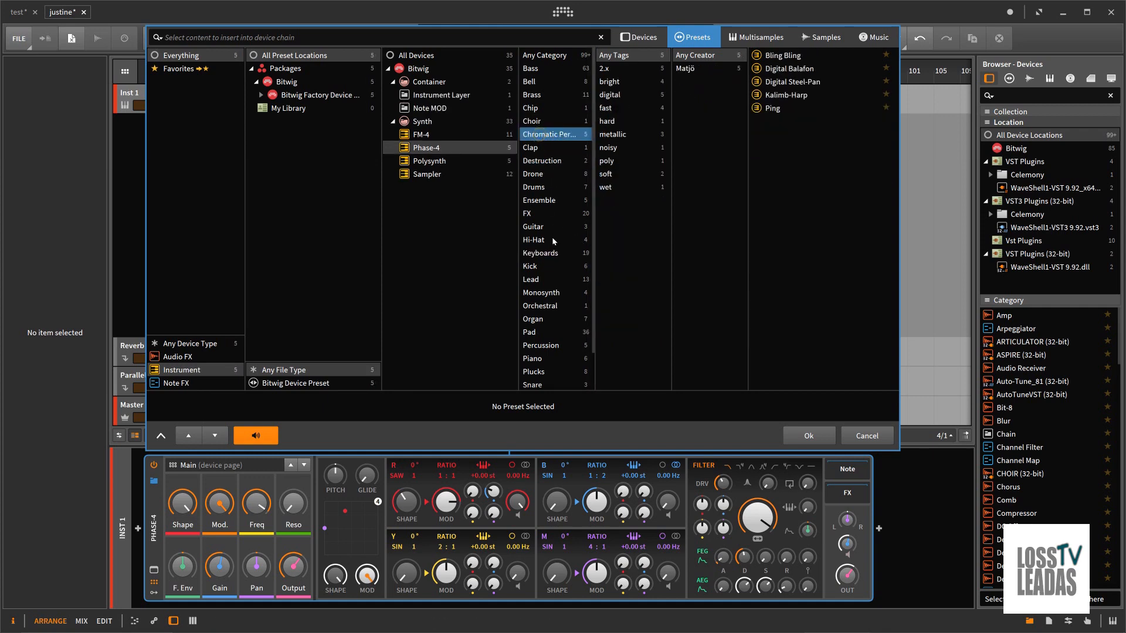
left_click(536, 372)
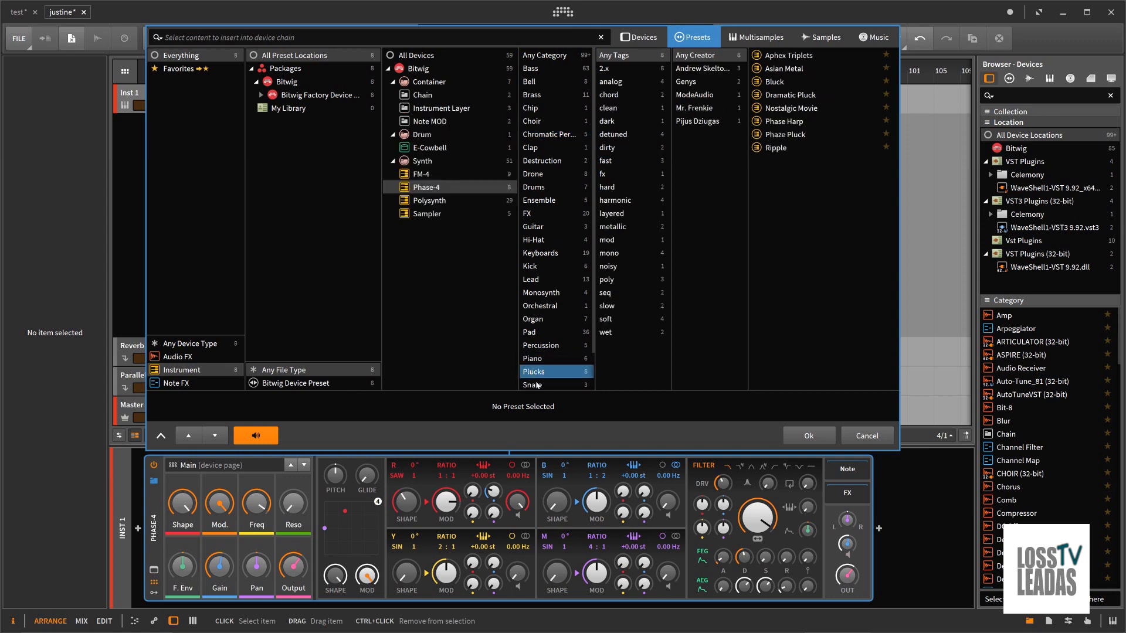
left_click(536, 384)
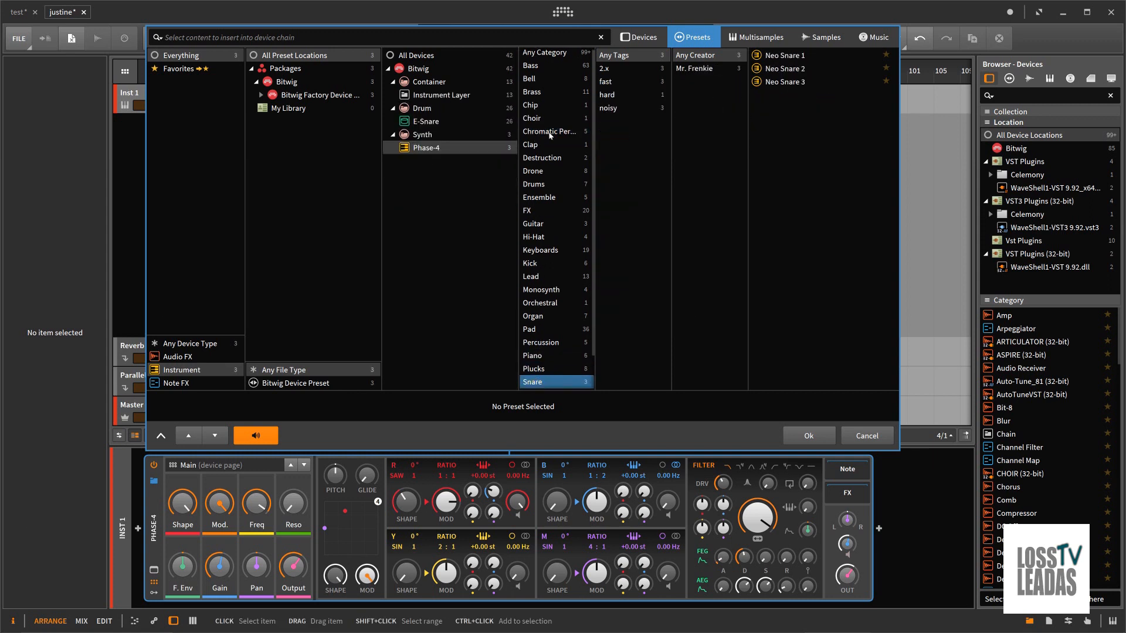
left_click(541, 54)
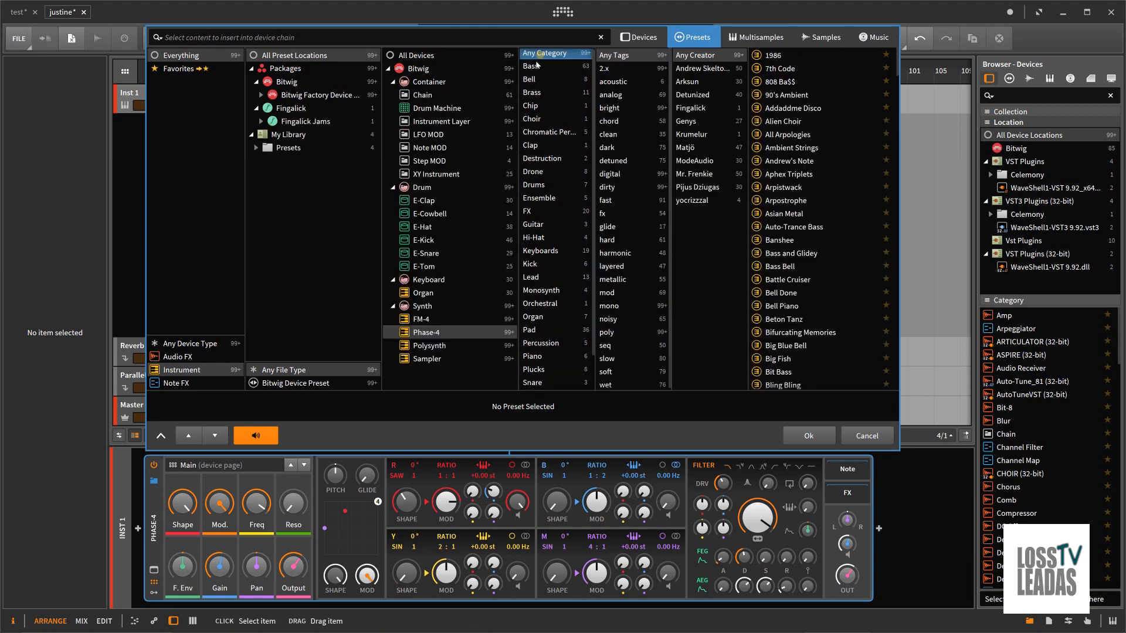
Step: Filter the presets to Bass with the clean tag, preview Bass and Glidey and cancel the browser
left_click(538, 65)
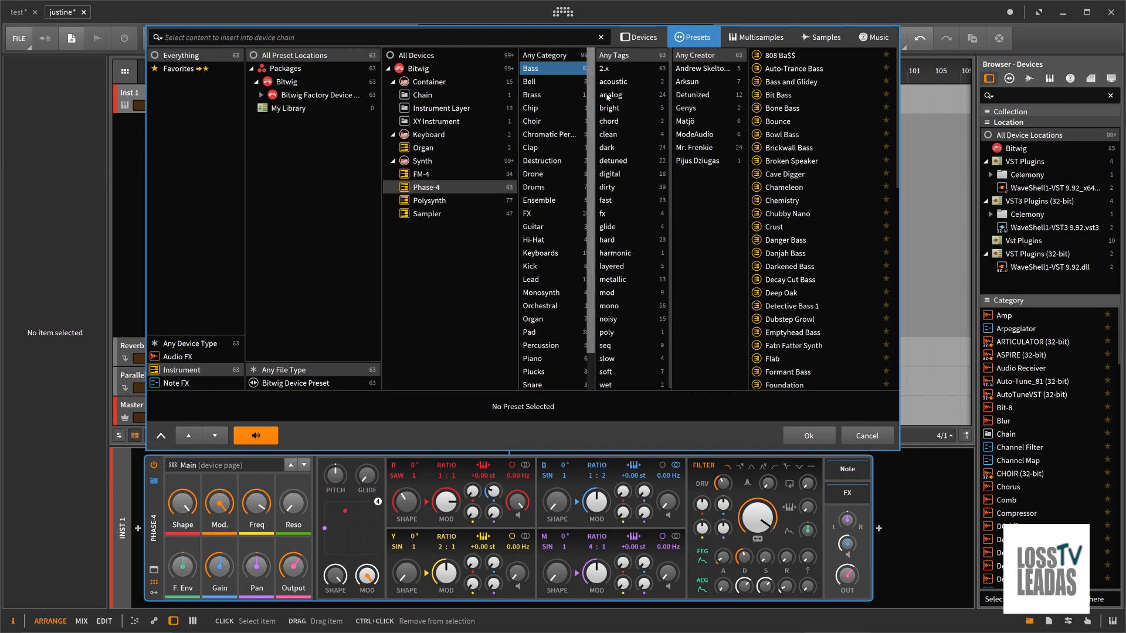
left_click(609, 135)
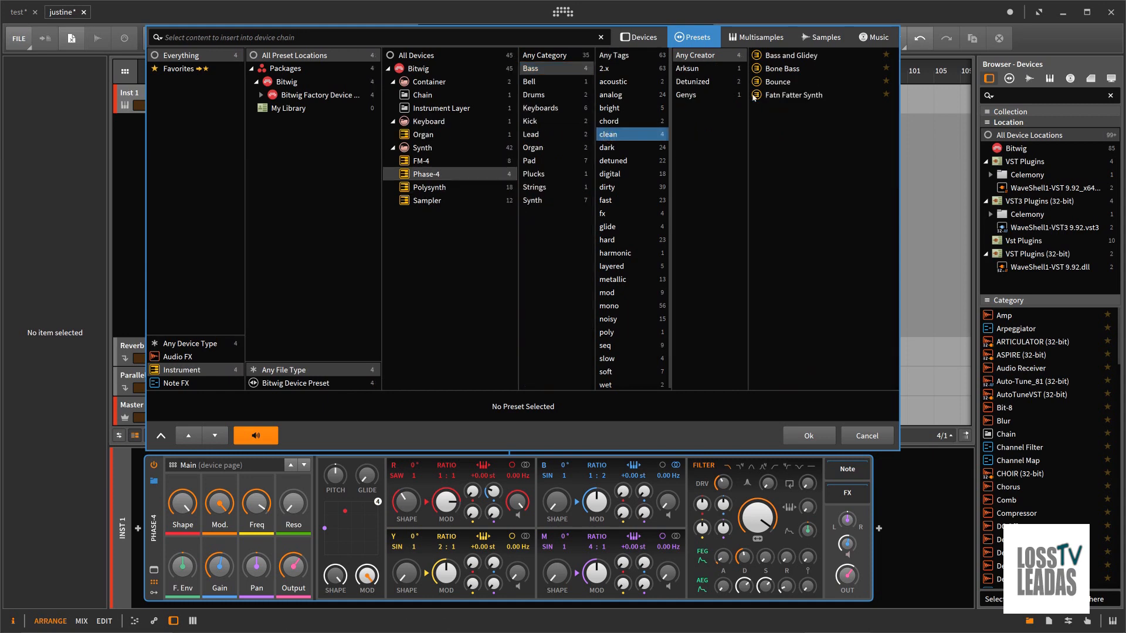
left_click(776, 57)
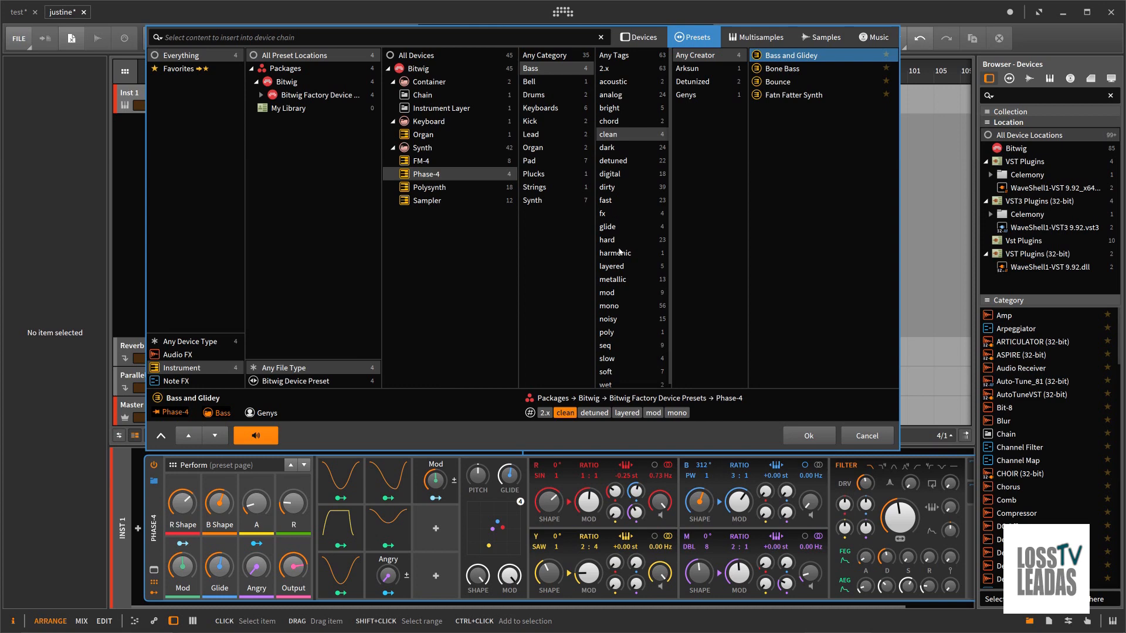
key("Escape")
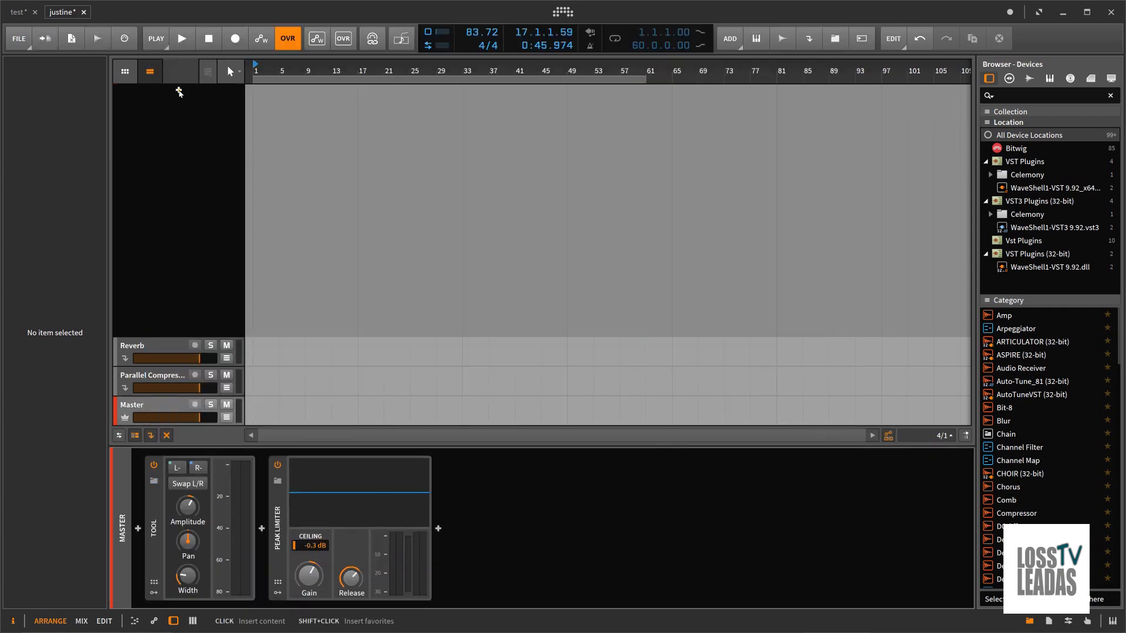
Step: Add an instrument track with Phase-4, filter its presets to Bass and confirm the plain device without choosing a preset
left_click(179, 92)
left_click(167, 370)
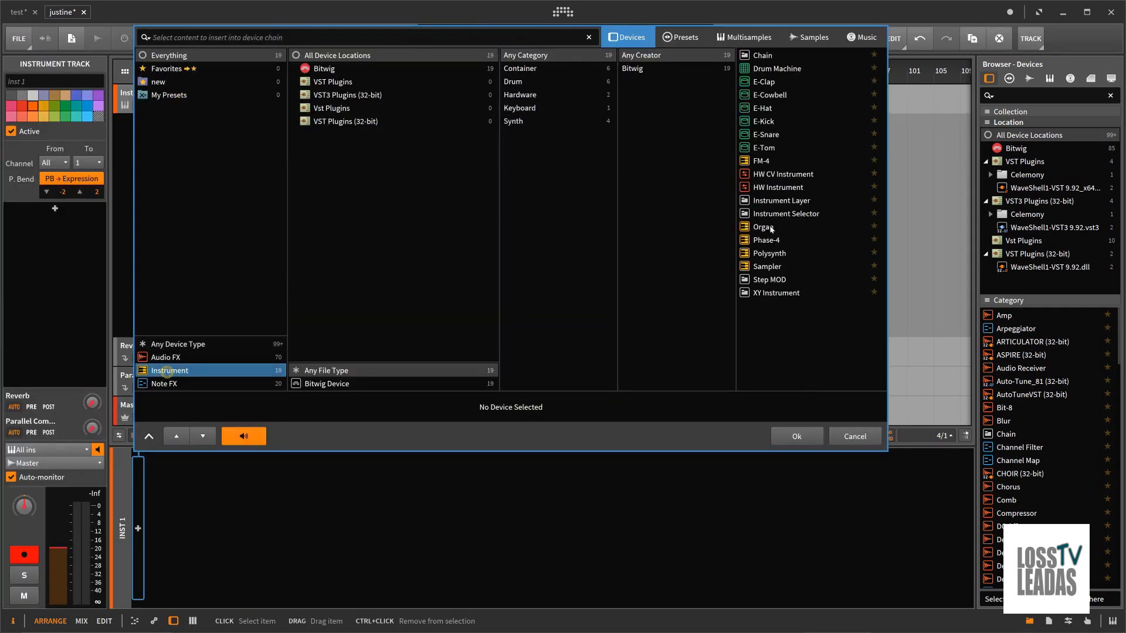
left_click(775, 253)
left_click(776, 241)
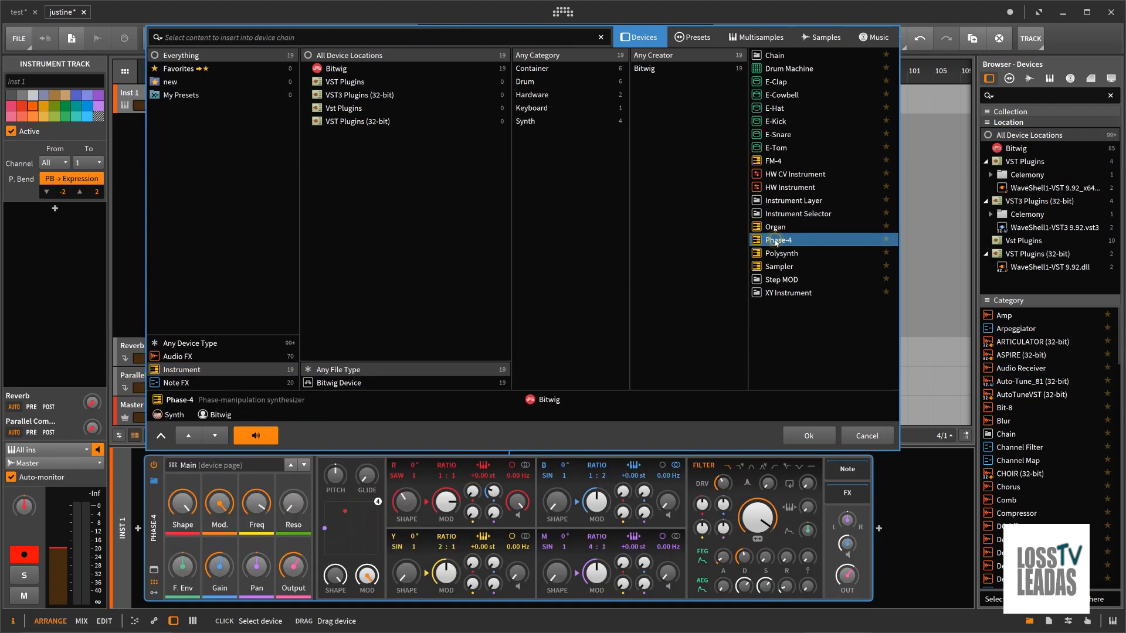
left_click(693, 37)
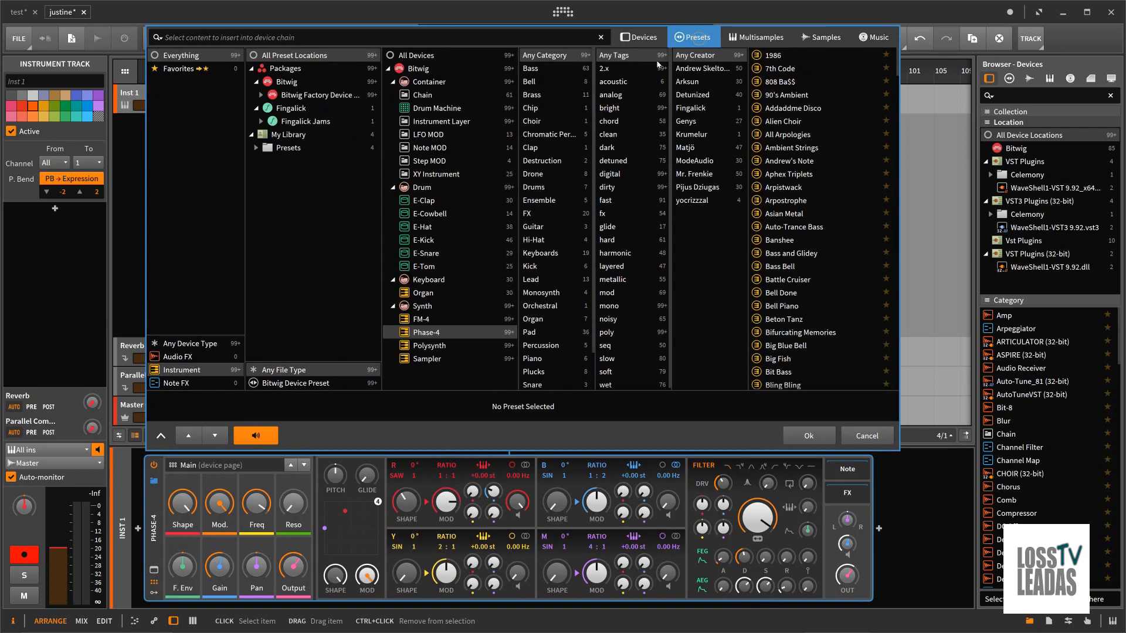
left_click(533, 68)
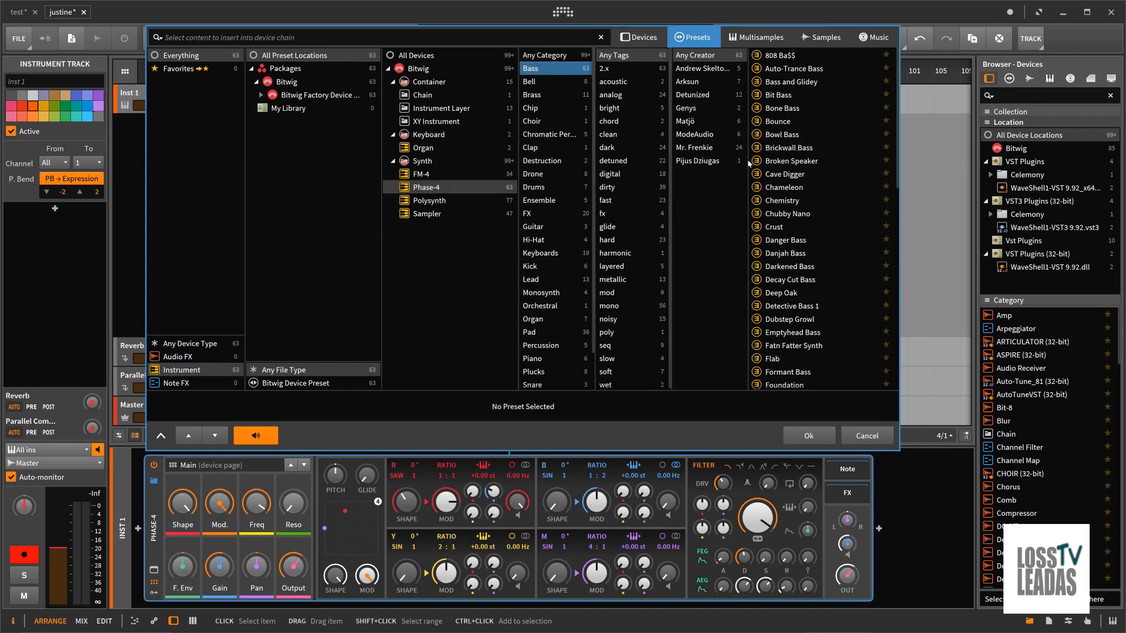
left_click(812, 436)
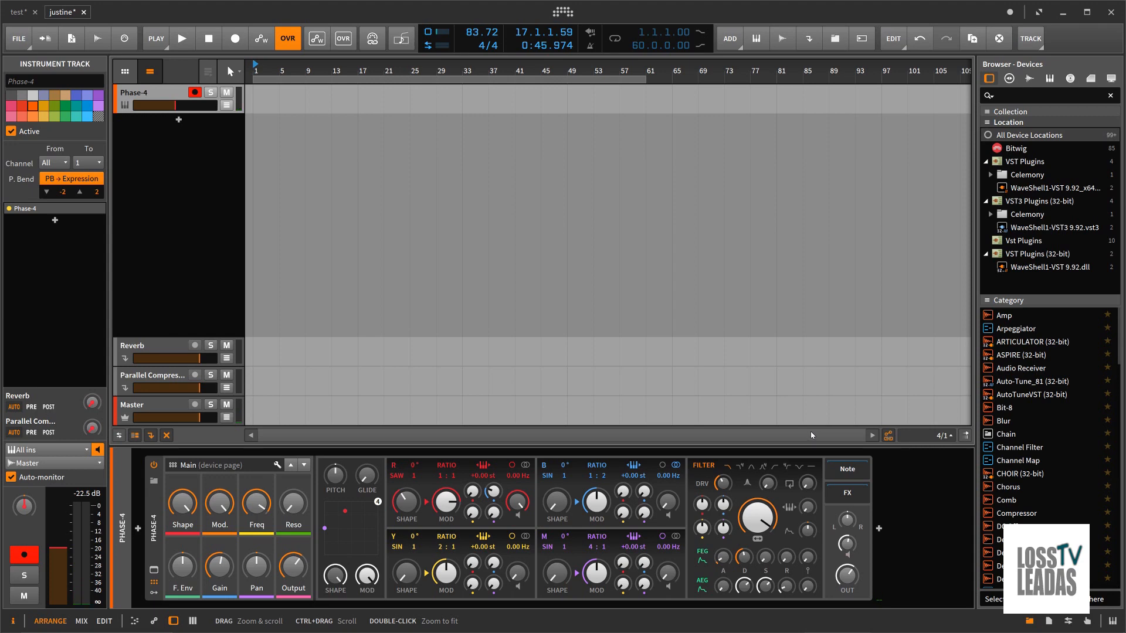
Step: Adjust Phase-4's oscillator shape and modulation knobs, lower the overall Mod. control and set the FEG Sustain to about 46.7 %
left_click_drag(449, 508, 449, 523)
left_click_drag(553, 510, 597, 507)
left_click_drag(621, 564, 621, 557)
left_click_drag(223, 515, 223, 542)
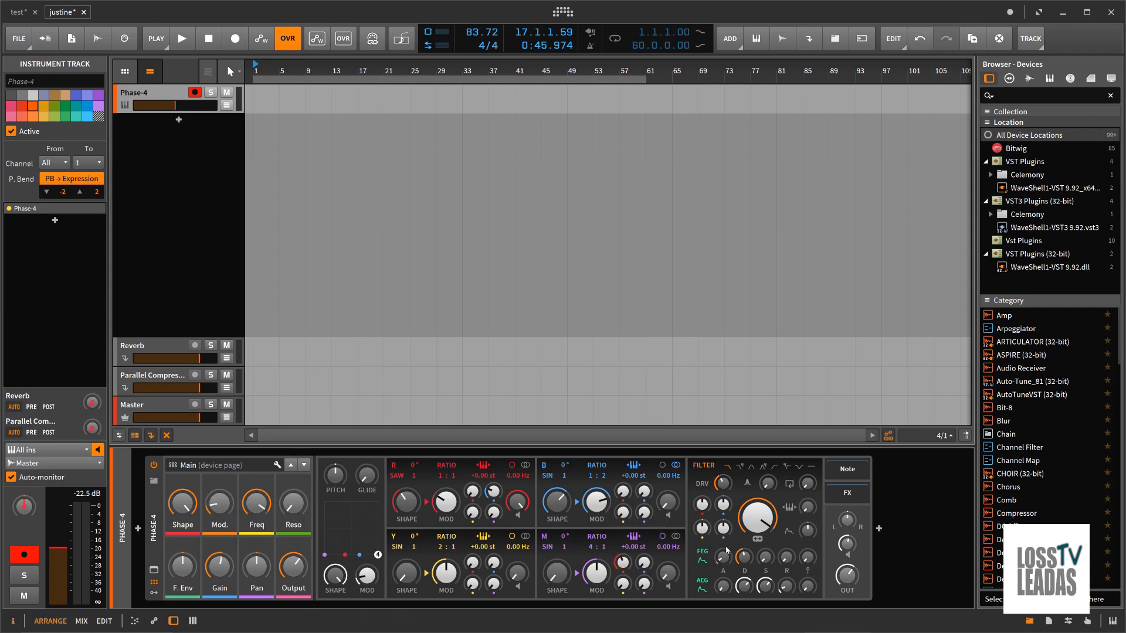
left_click_drag(745, 562, 766, 561)
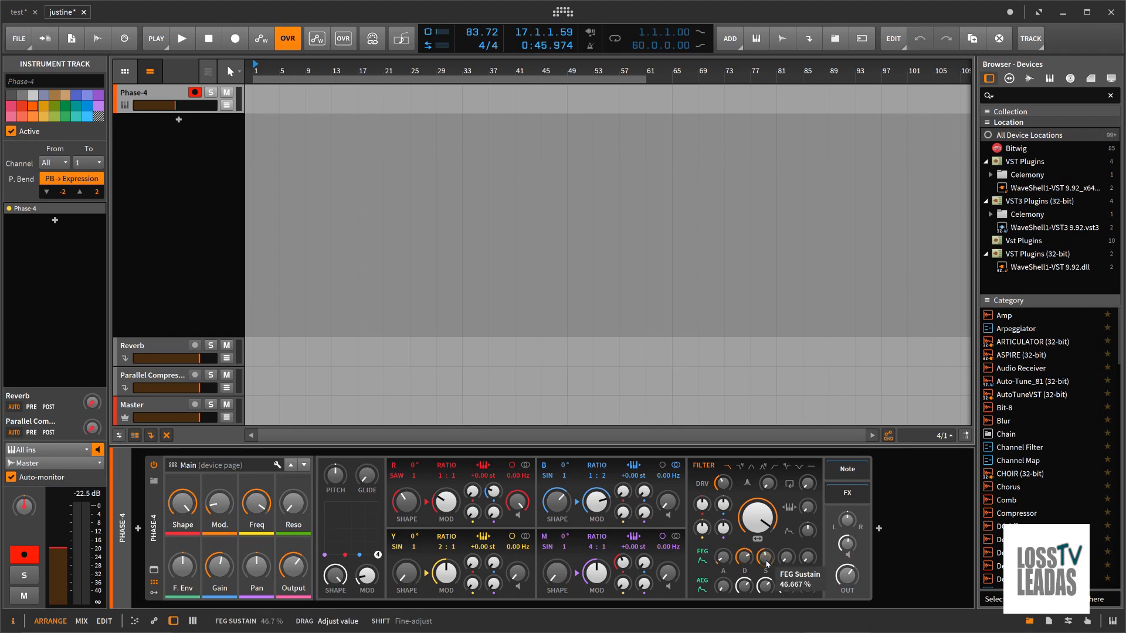
left_click(795, 553)
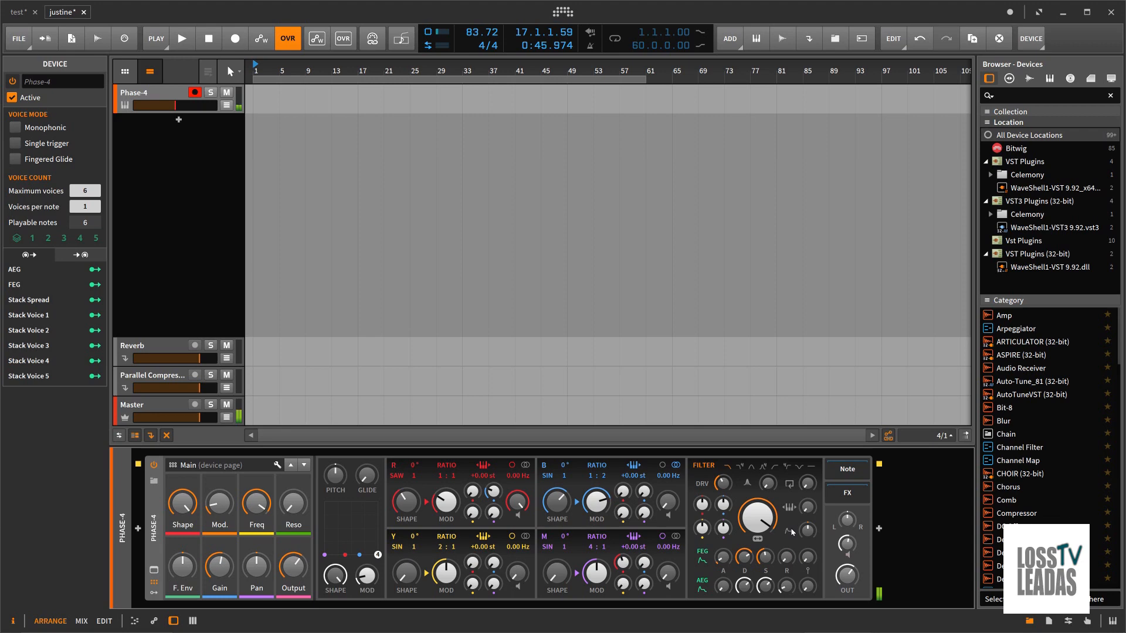
Step: Set the filter resonance to about 77.1 %, raise F. Env and move the combined Shape/Mod handle to lower shape and high modulation
left_click_drag(295, 519, 297, 512)
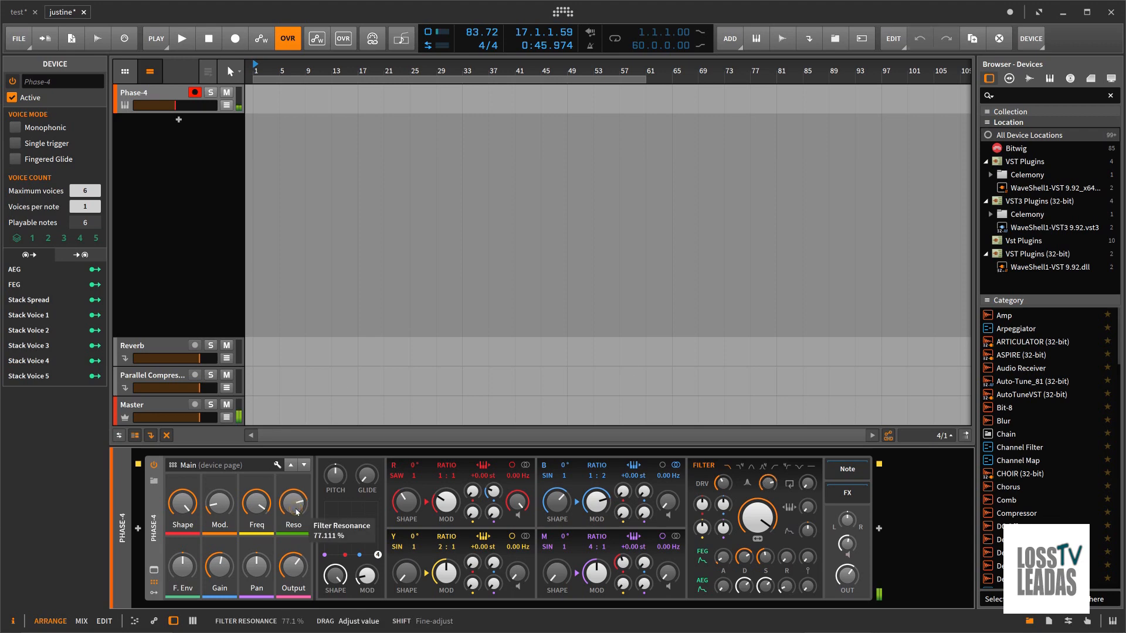
left_click_drag(186, 579, 188, 573)
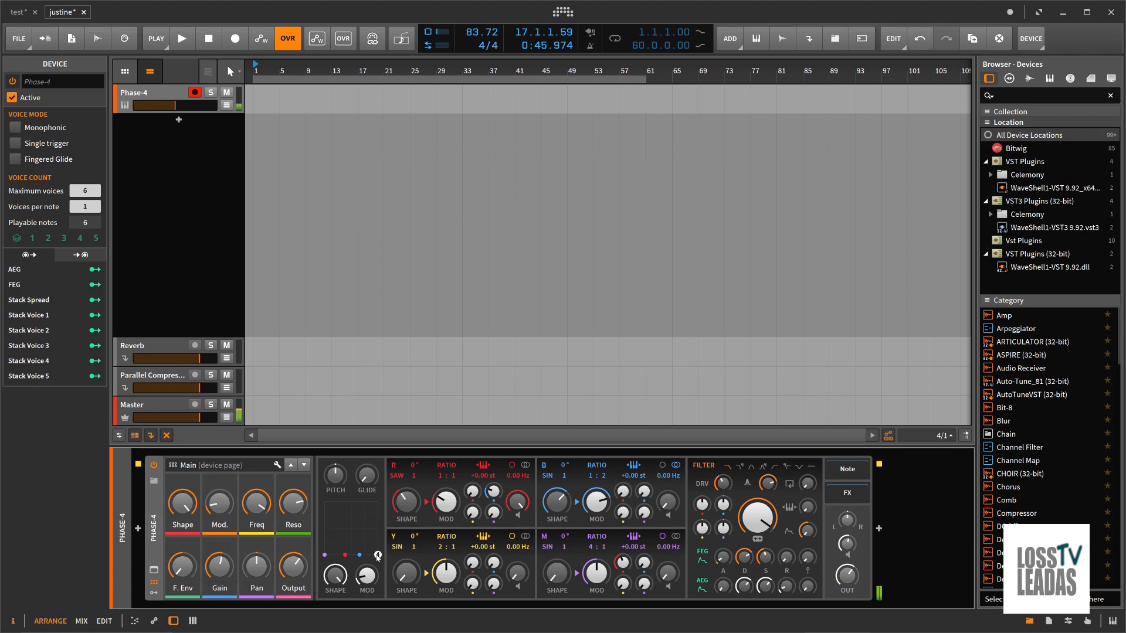
left_click_drag(378, 553, 343, 487)
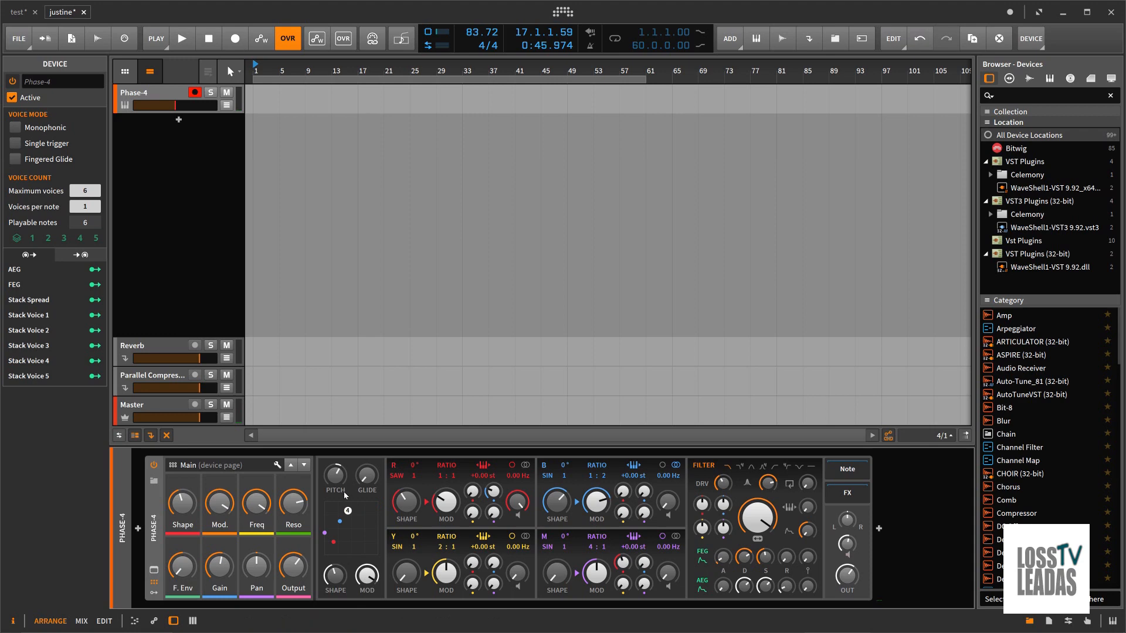
Step: Open the dialog for saving the Phase-4 preset to the library and examine the available preset categories
right_click(152, 507)
left_click(216, 523)
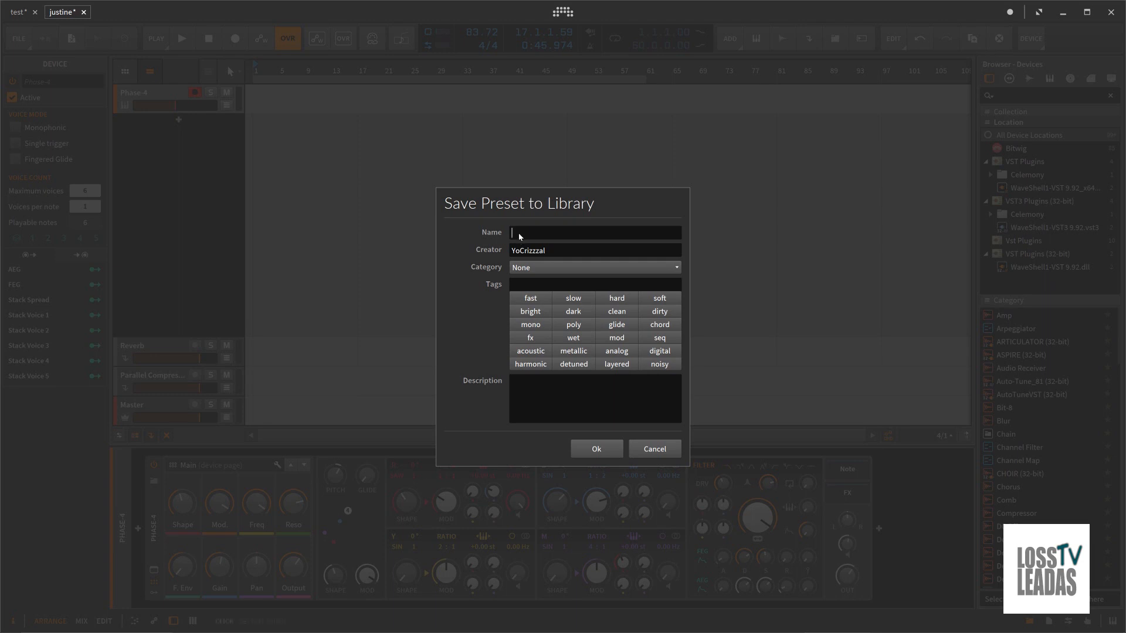
left_click(529, 269)
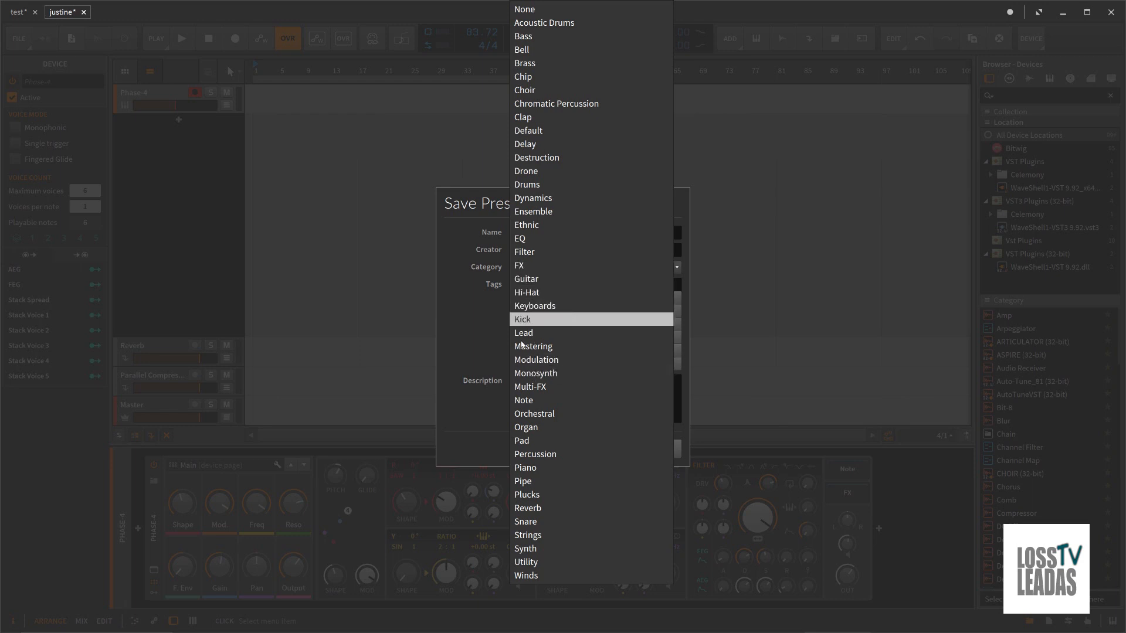
left_click(463, 336)
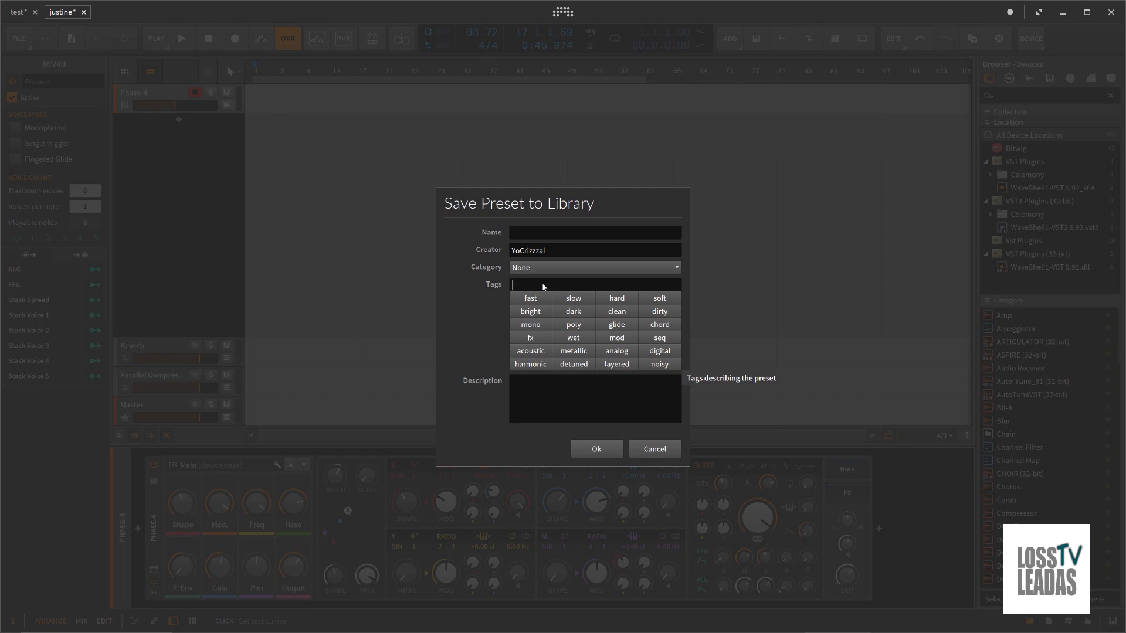
Step: Add the tags hard and creative to the preset and cancel saving it
type("hard")
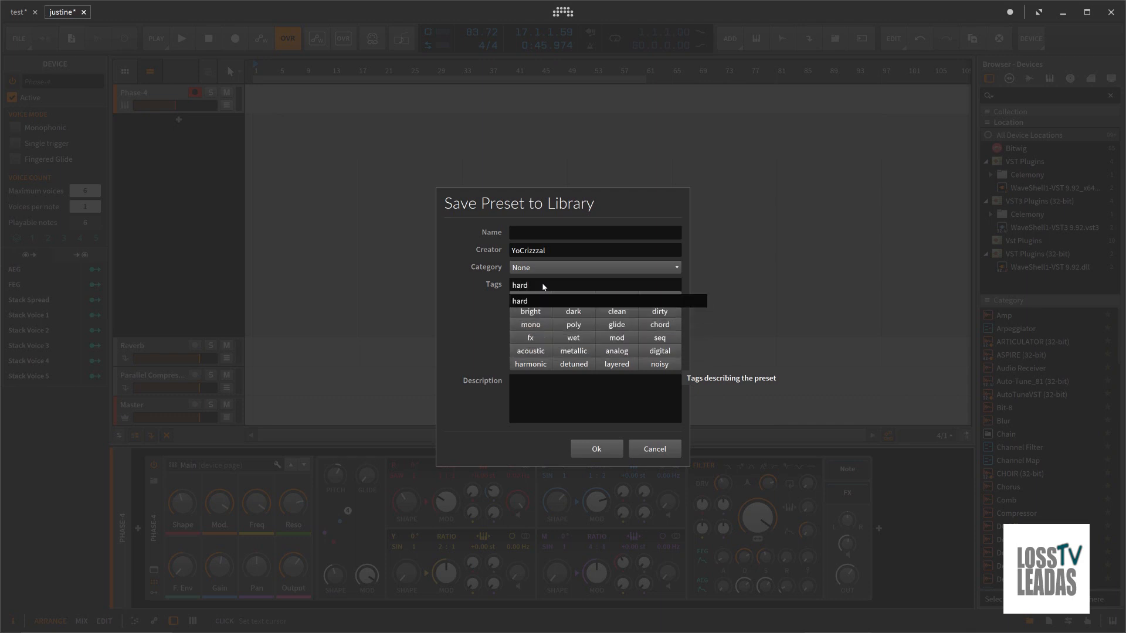
key("Return")
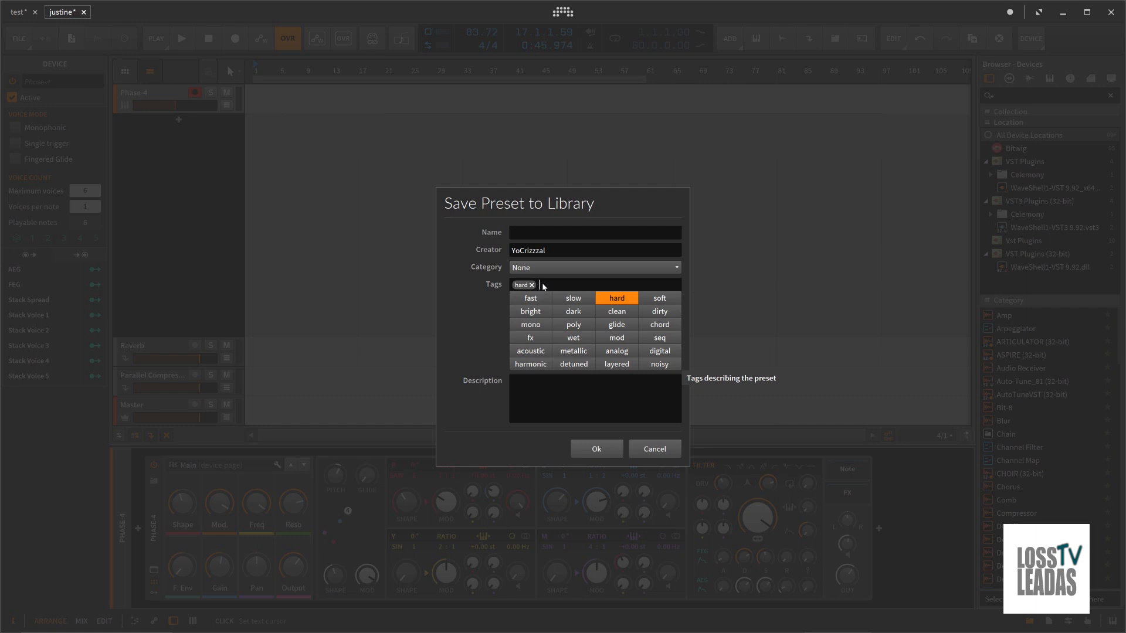
type("creatib")
key("BackSpace")
key("Return")
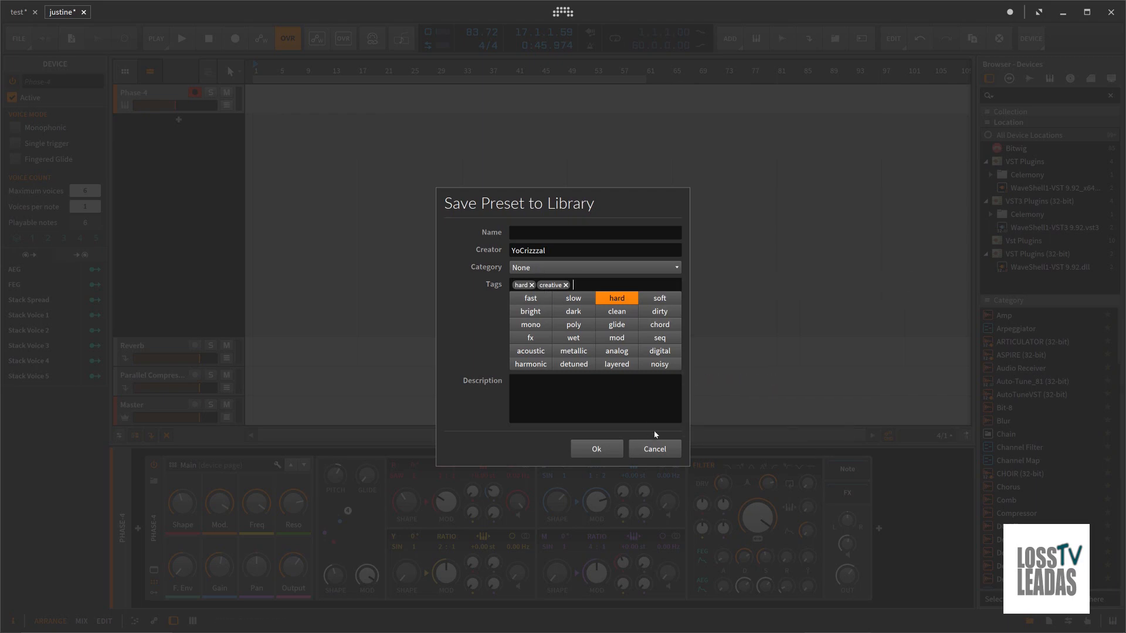
left_click(655, 449)
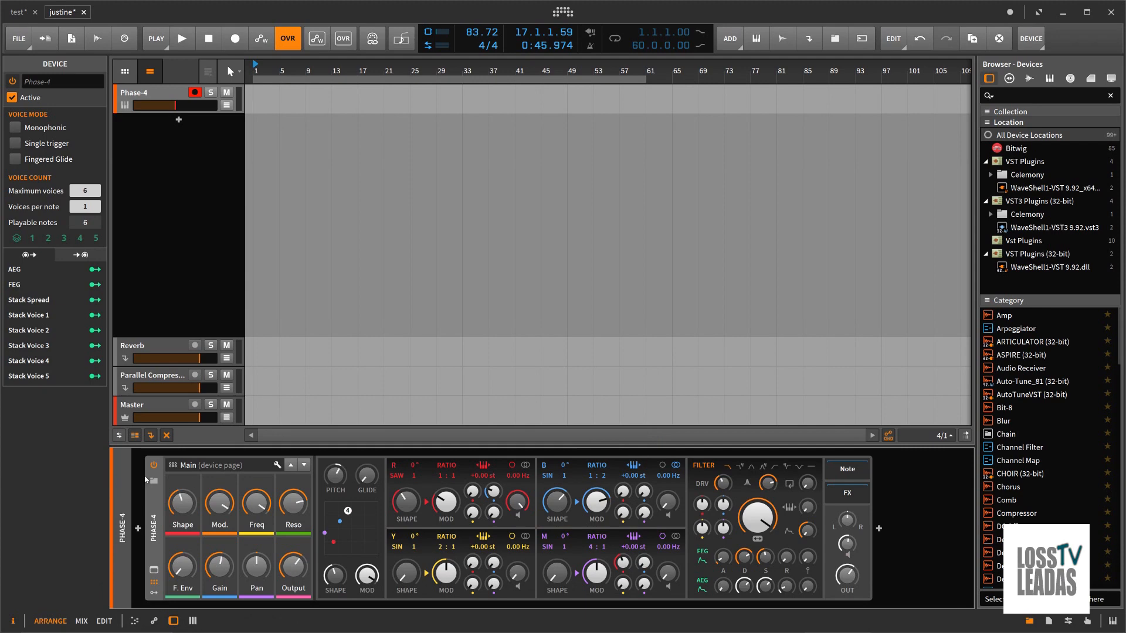
Step: Browse replacement multisamples and samples for Phase-4, filter the multisamples to the Mallets category and cancel the replacement
left_click(222, 452)
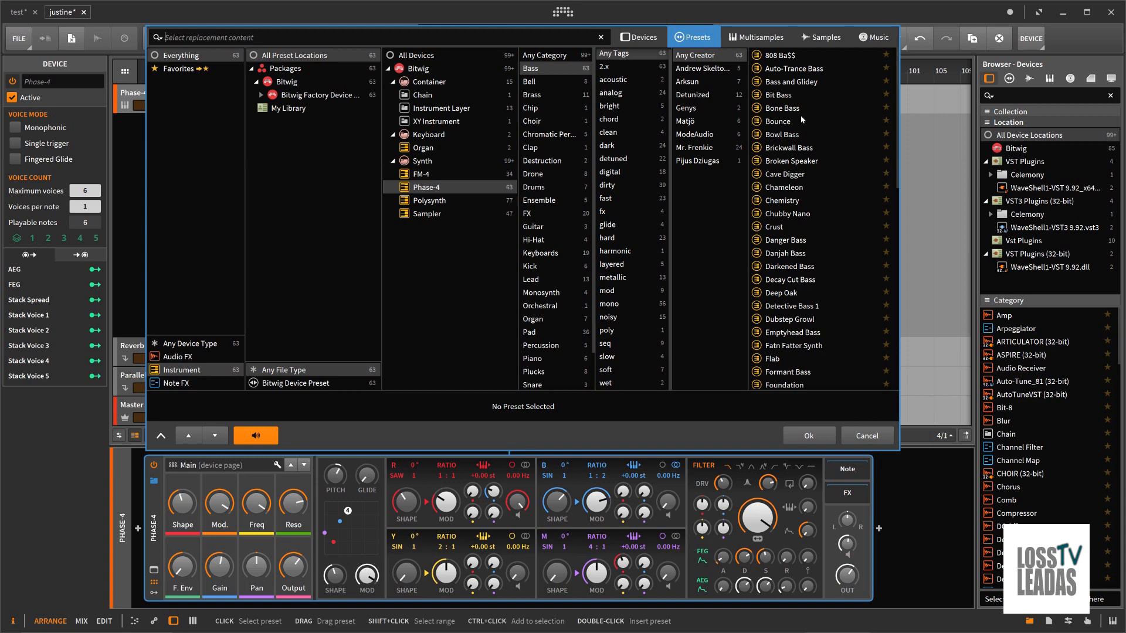
left_click(740, 39)
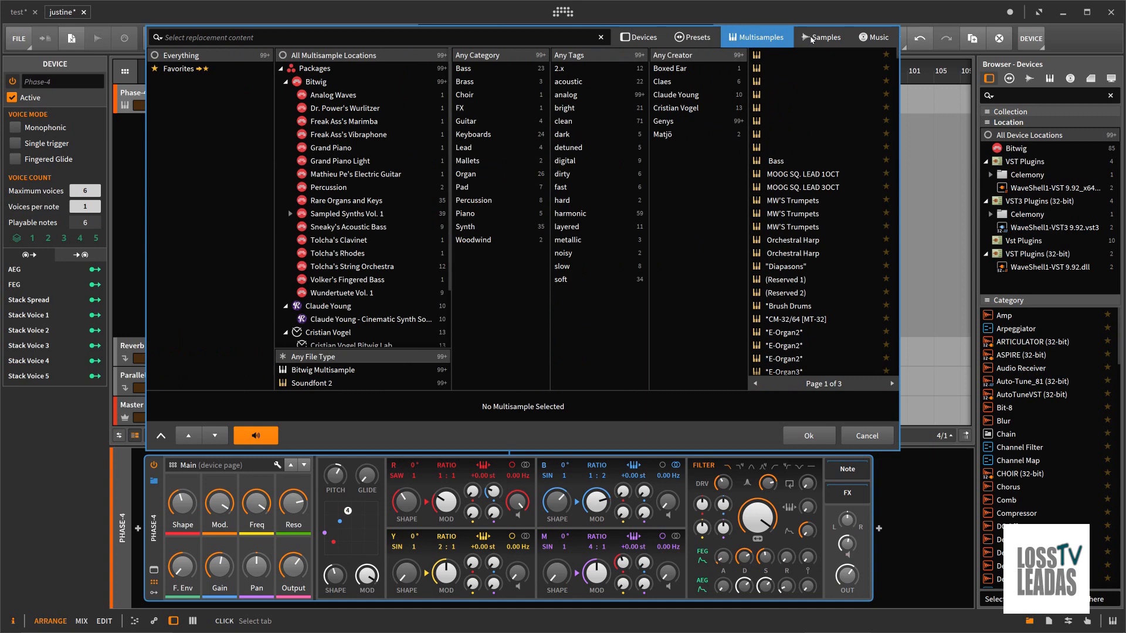
left_click(810, 39)
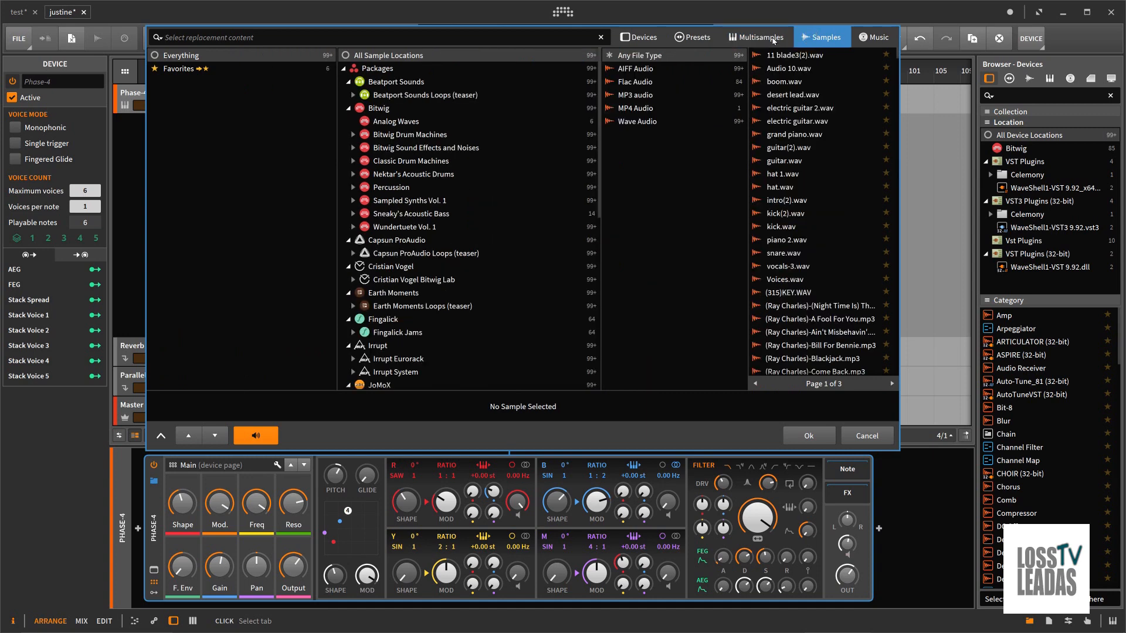
left_click(772, 40)
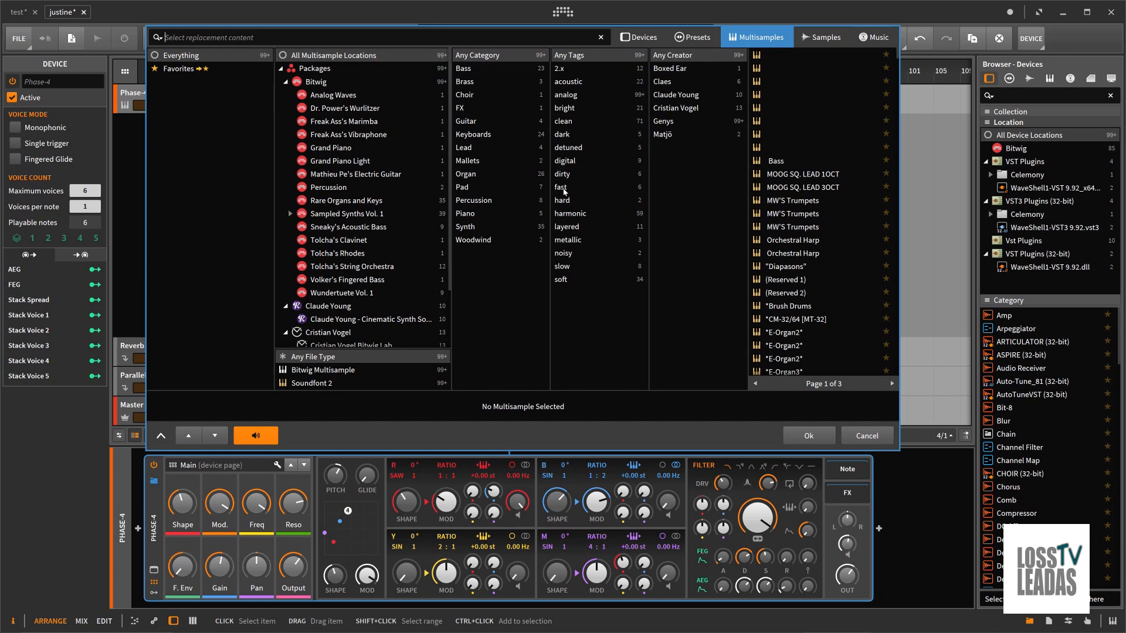
left_click(467, 161)
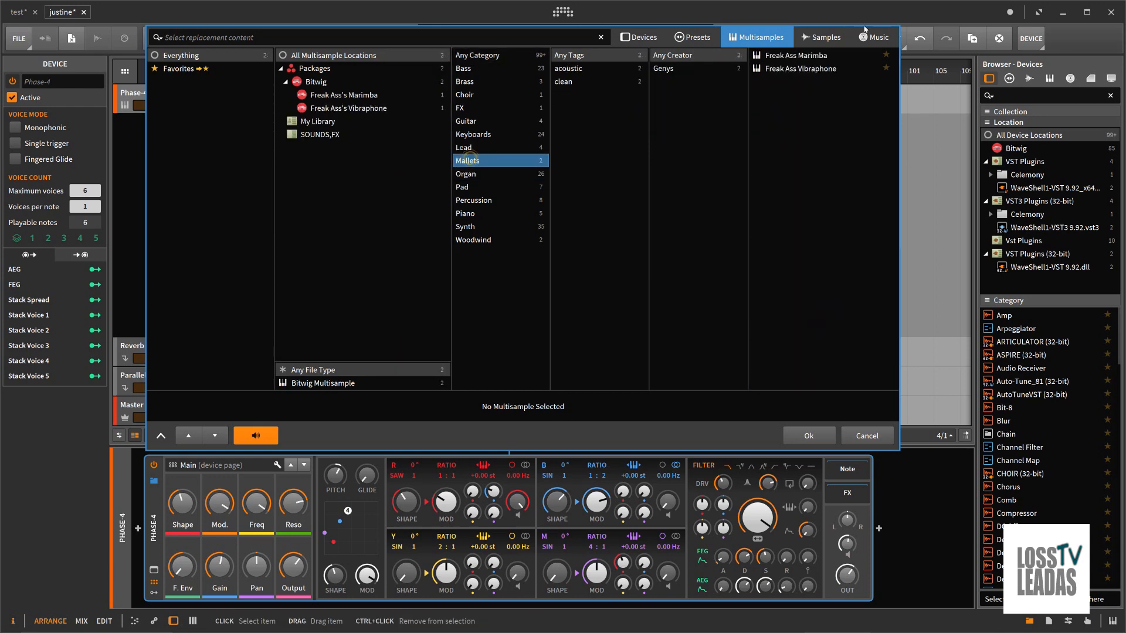
left_click(867, 436)
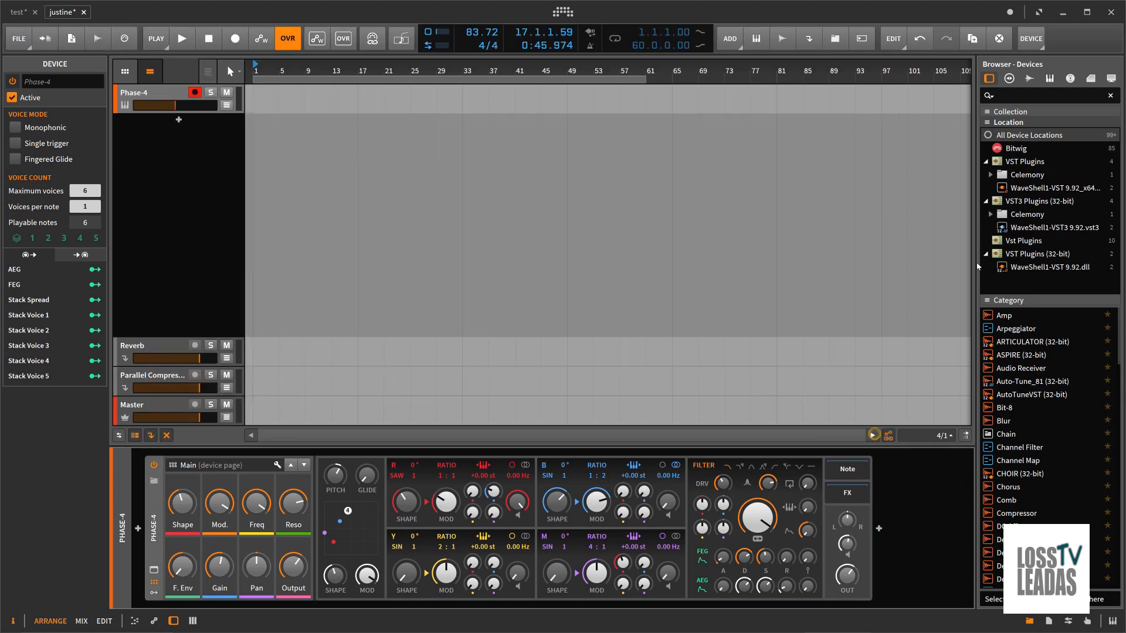
Step: Switch to Studio One, close the Multi Instrument window and list the available instruments with the Impact track selected
left_click(1062, 13)
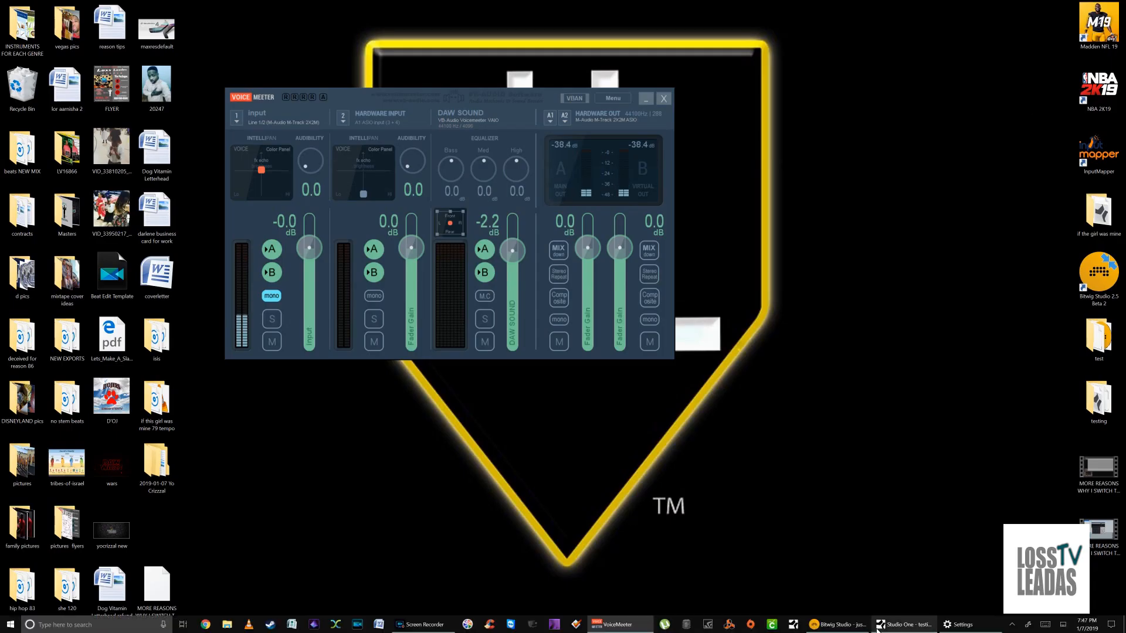
left_click(880, 625)
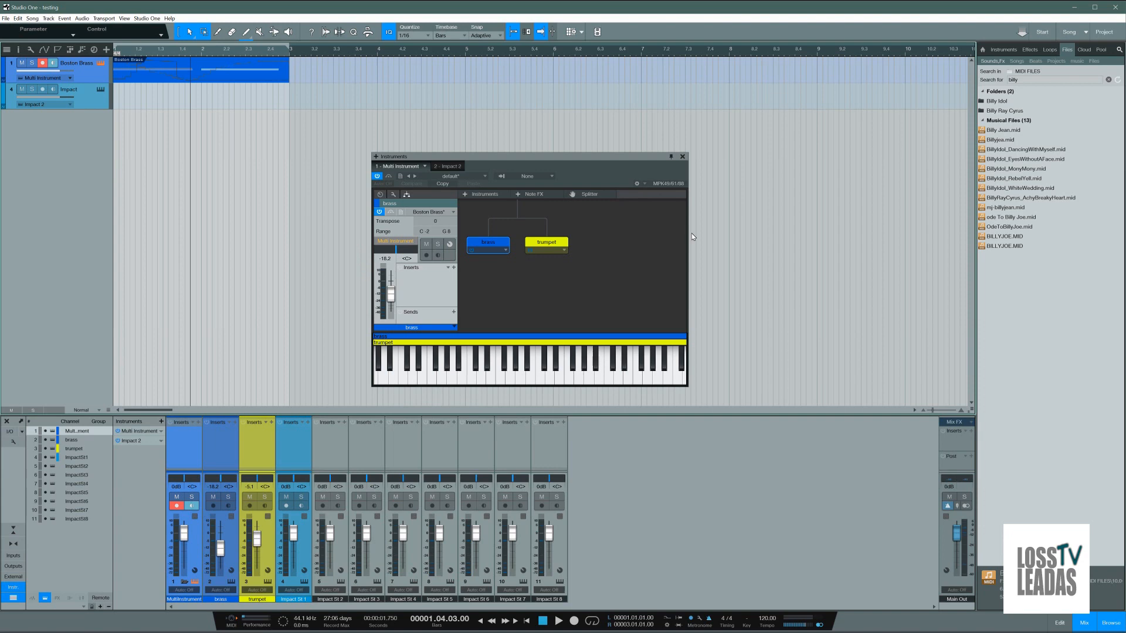
left_click(682, 157)
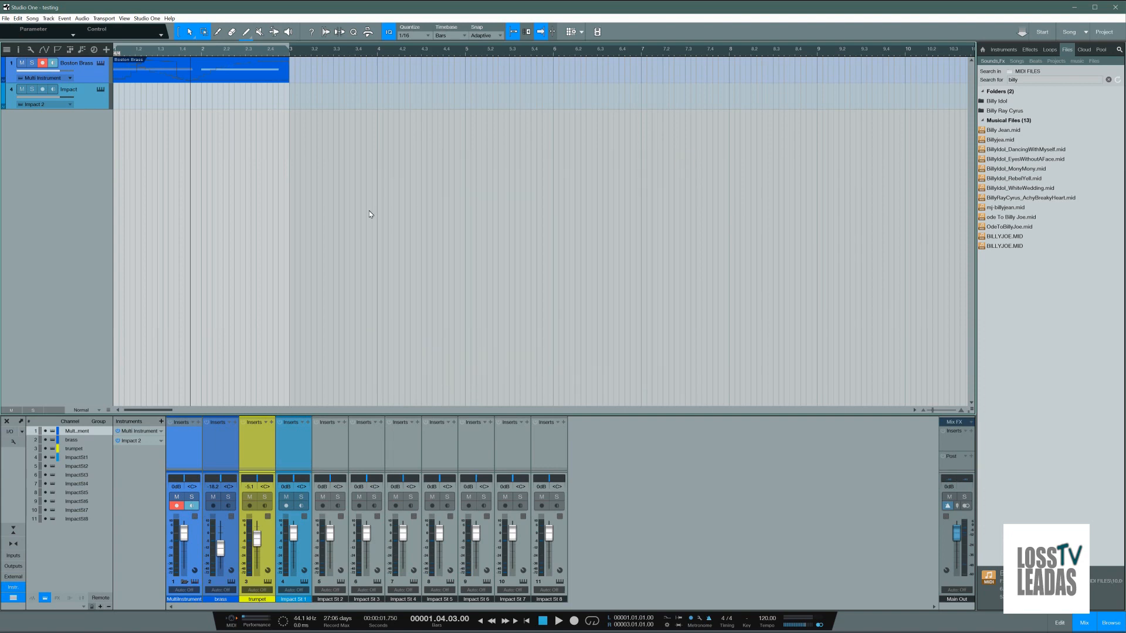
left_click(81, 94)
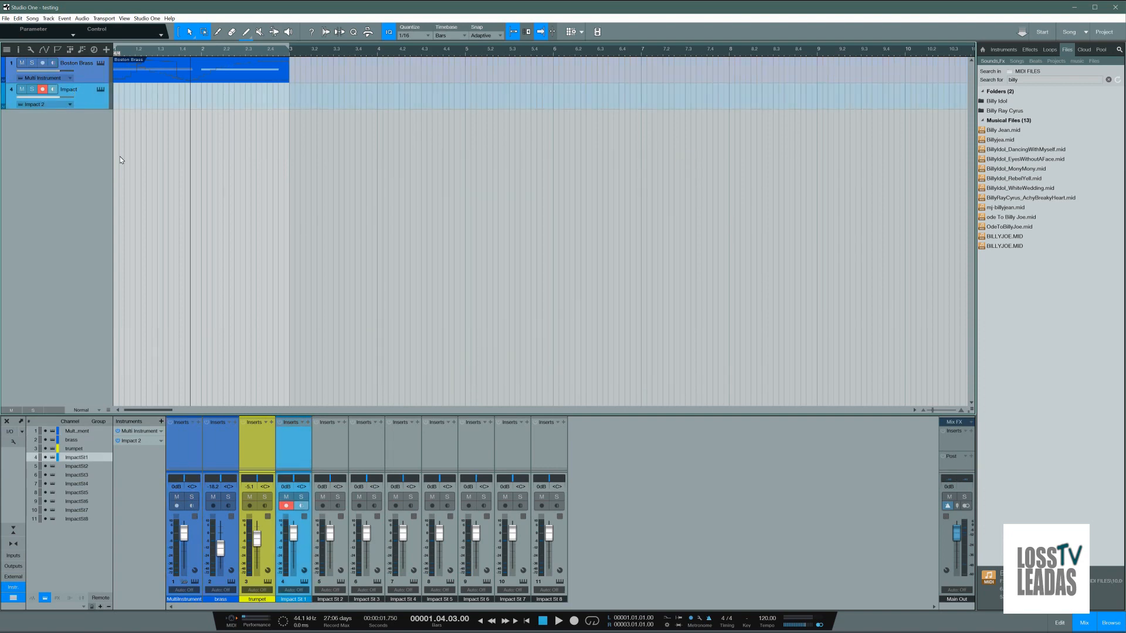
left_click(1003, 49)
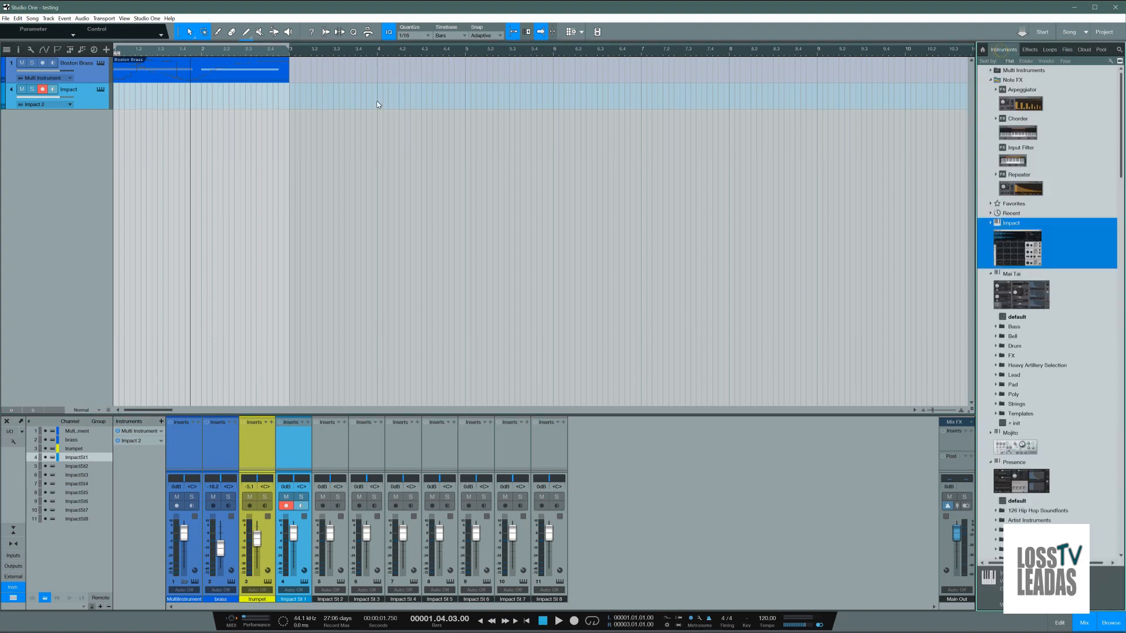
right_click(86, 95)
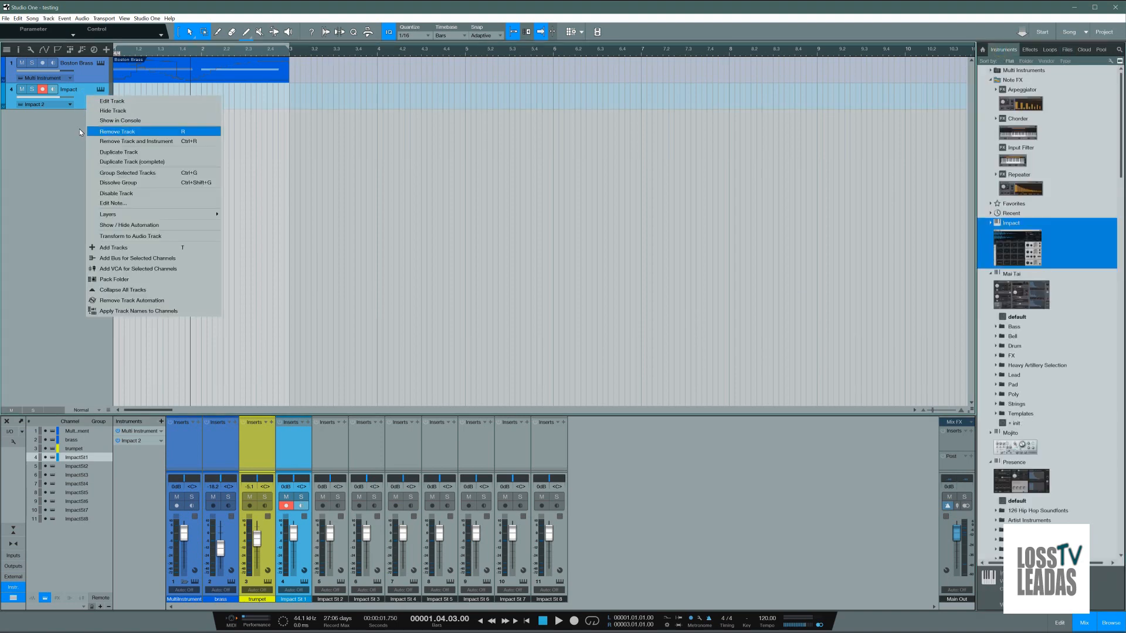
left_click(65, 133)
left_click(101, 62)
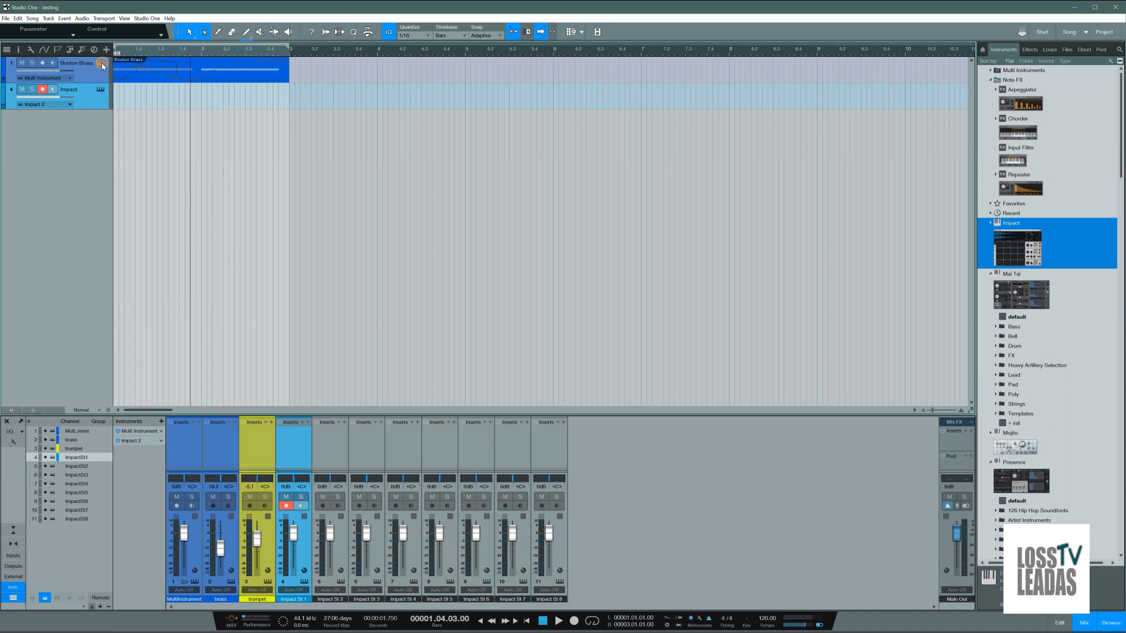
left_click(682, 158)
Step: Examine Presence's preset folders, collapsing Brass and looking through the Atmospher presets
scroll(1017, 426, "down", 3)
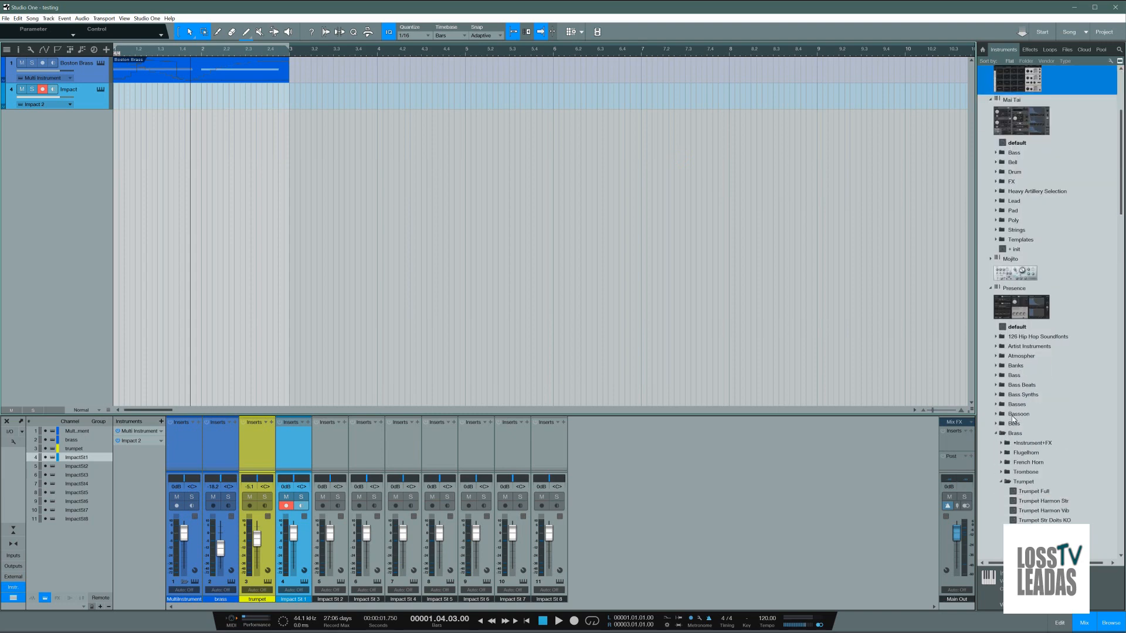
left_click(997, 434)
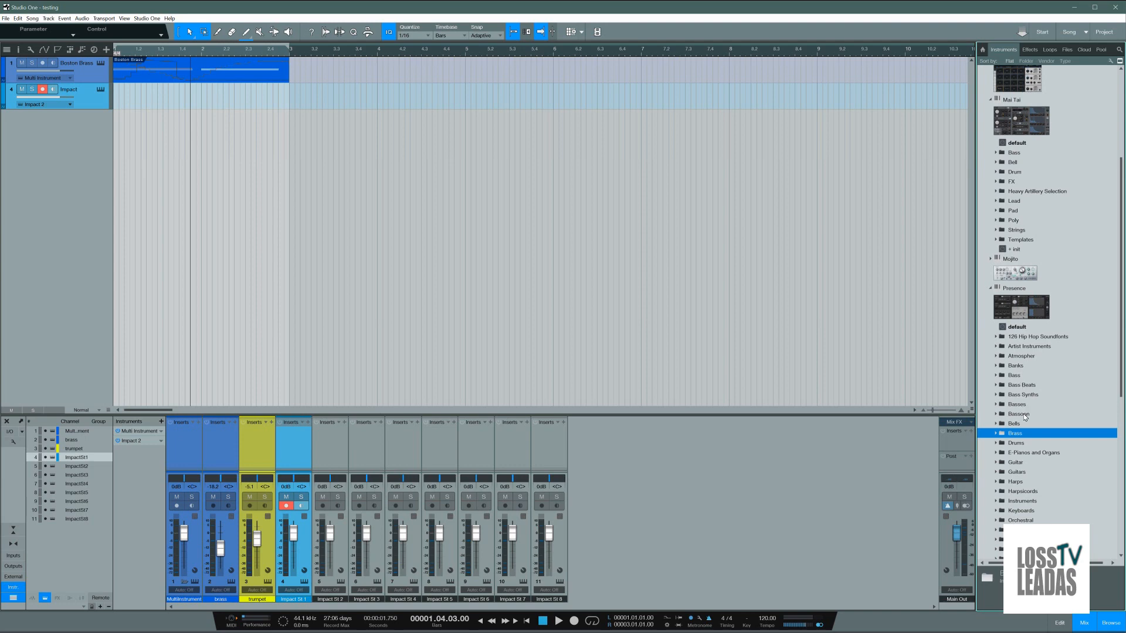
left_click(996, 356)
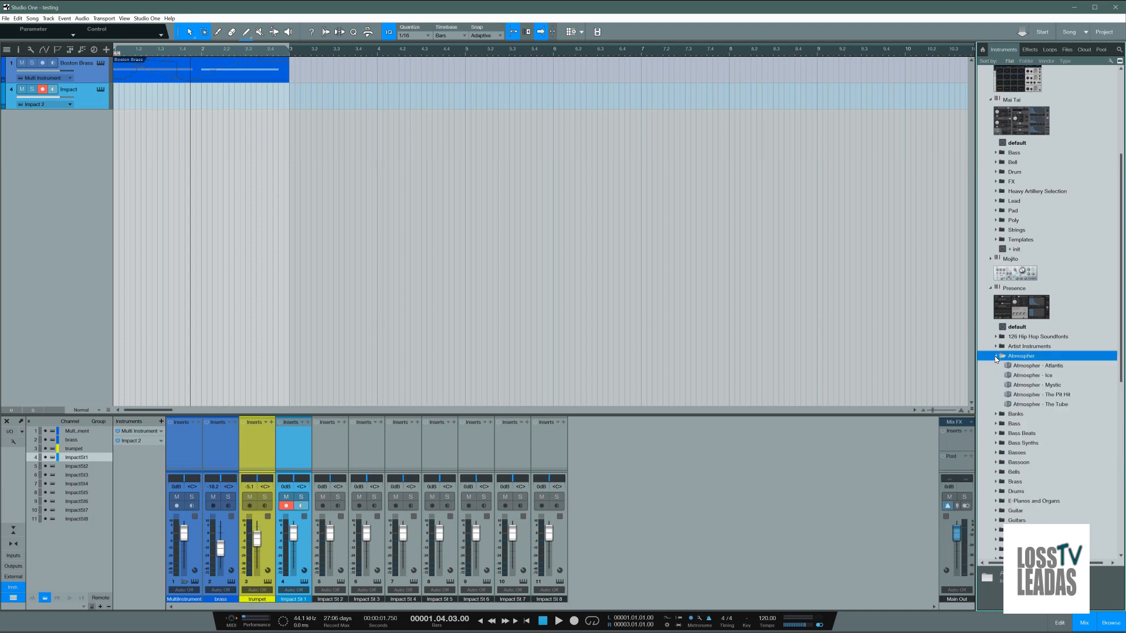
left_click(995, 356)
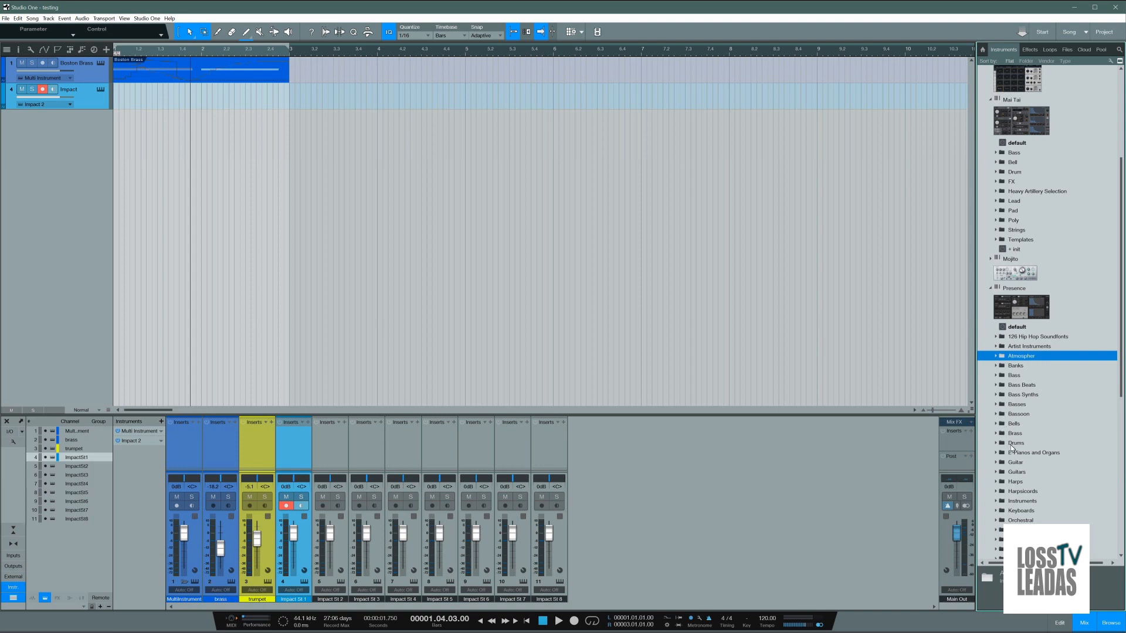
Step: Switch back to Bitwig Studio, look through the preset categories offered for replacing Phase-4 and cancel the replacement
left_click(1075, 7)
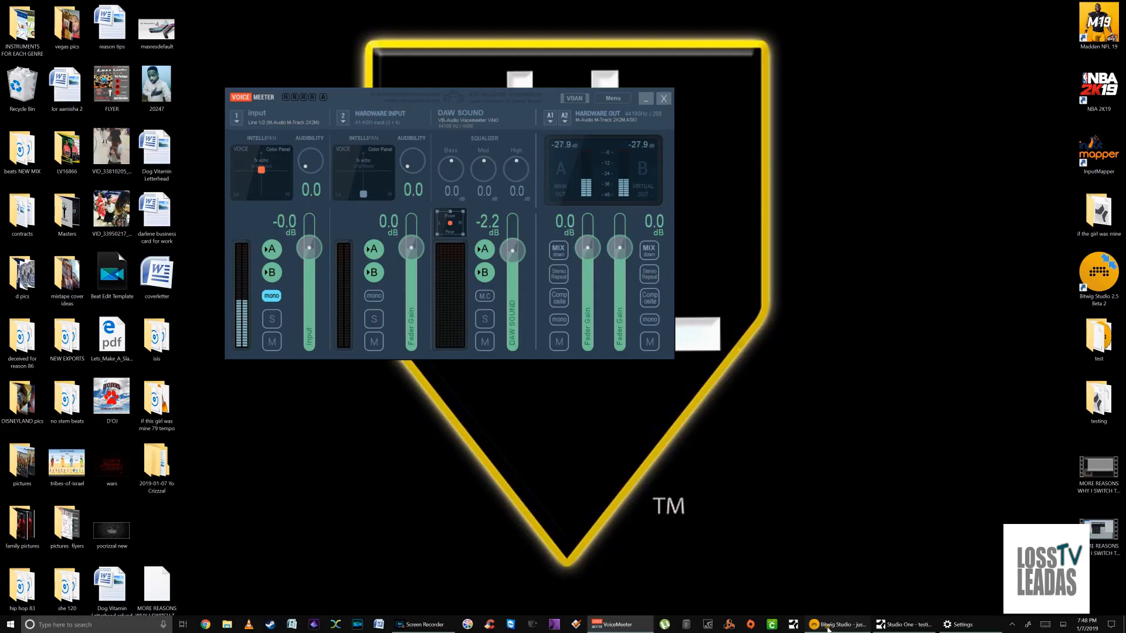
left_click(838, 625)
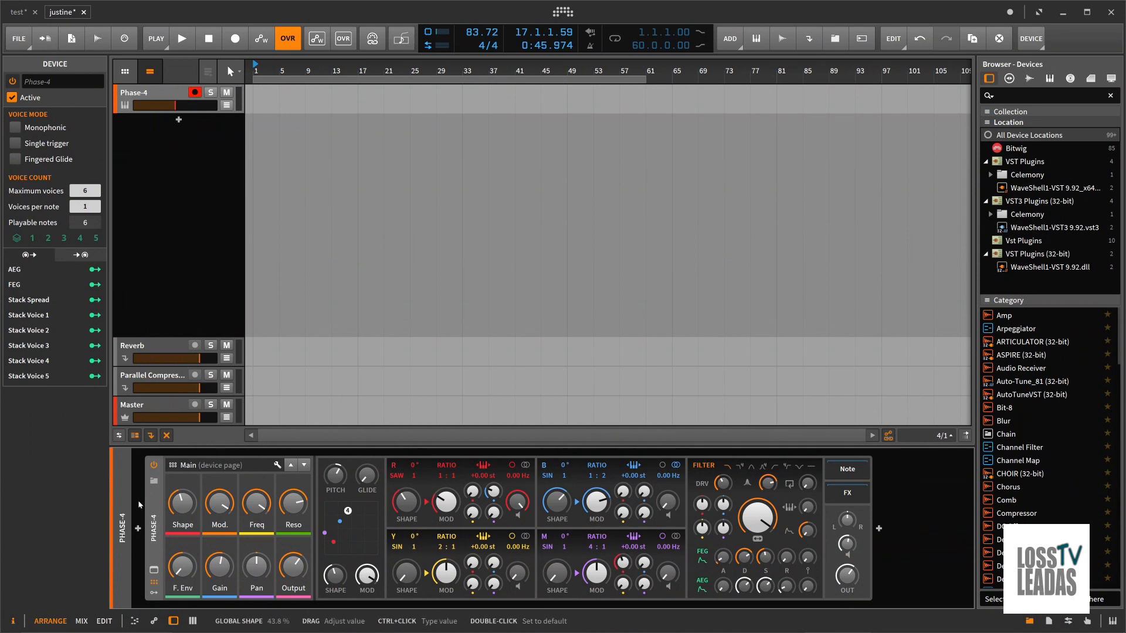
left_click(154, 480)
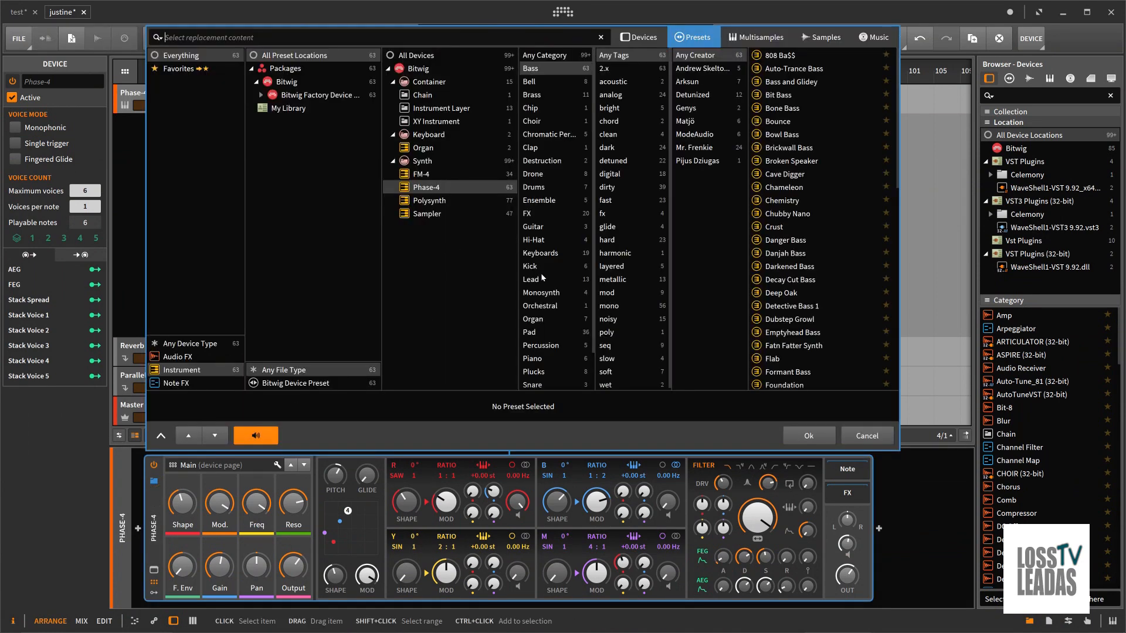
scroll(541, 339, "down", 2)
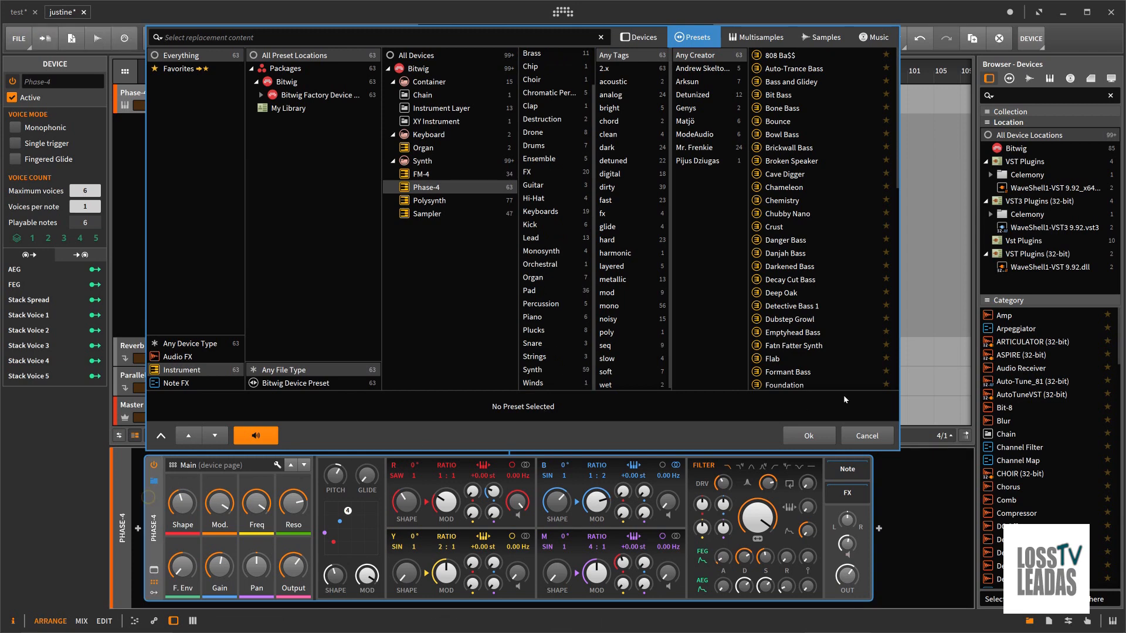
left_click(867, 436)
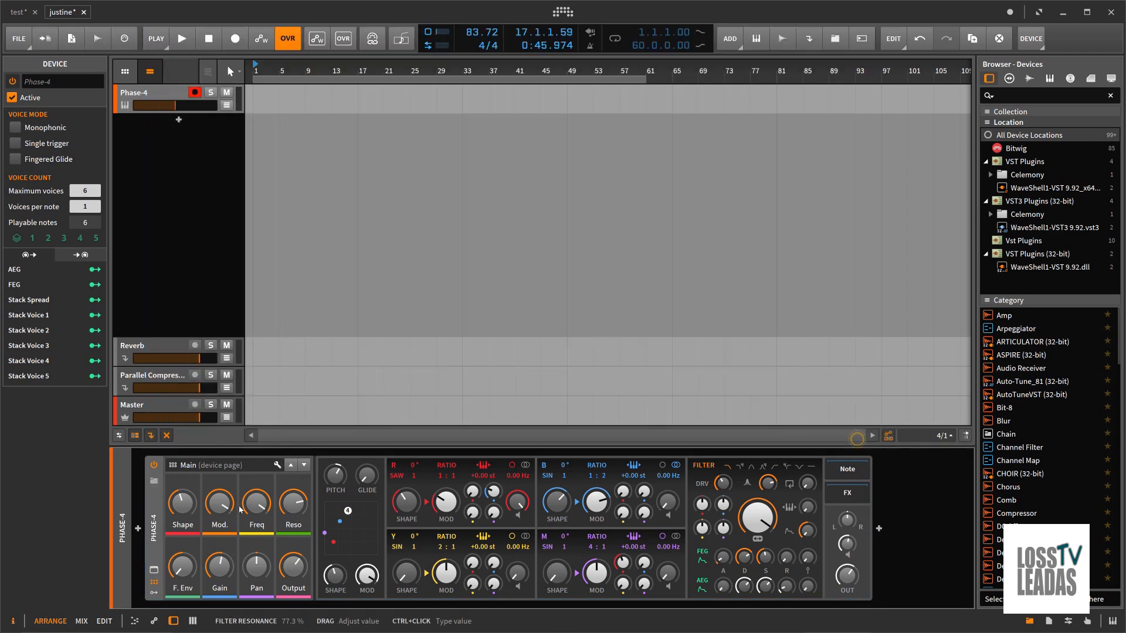
Step: Delete Phase-4 from the instrument track and insert an Instrument Layer device in its place
right_click(158, 512)
left_click(297, 496)
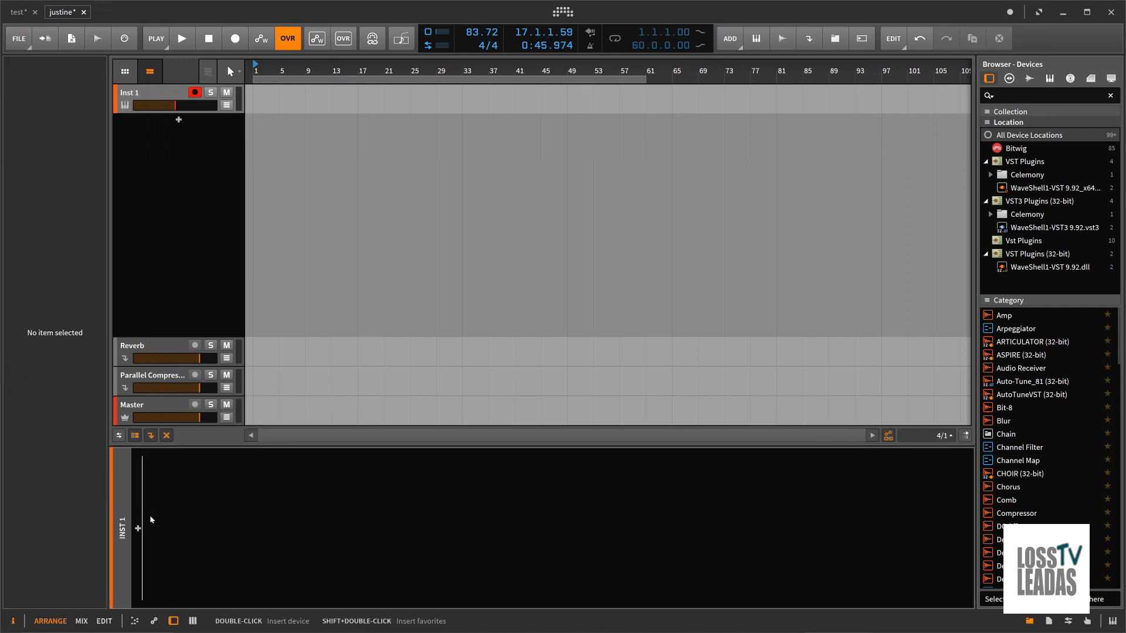
left_click(138, 528)
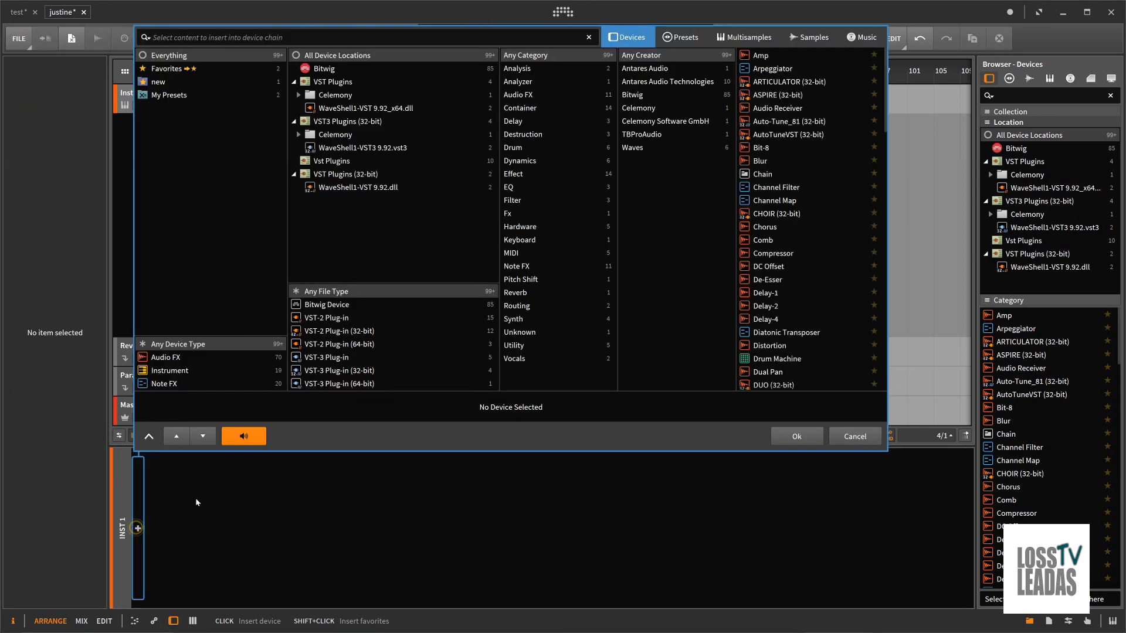
left_click(166, 371)
left_click(799, 201)
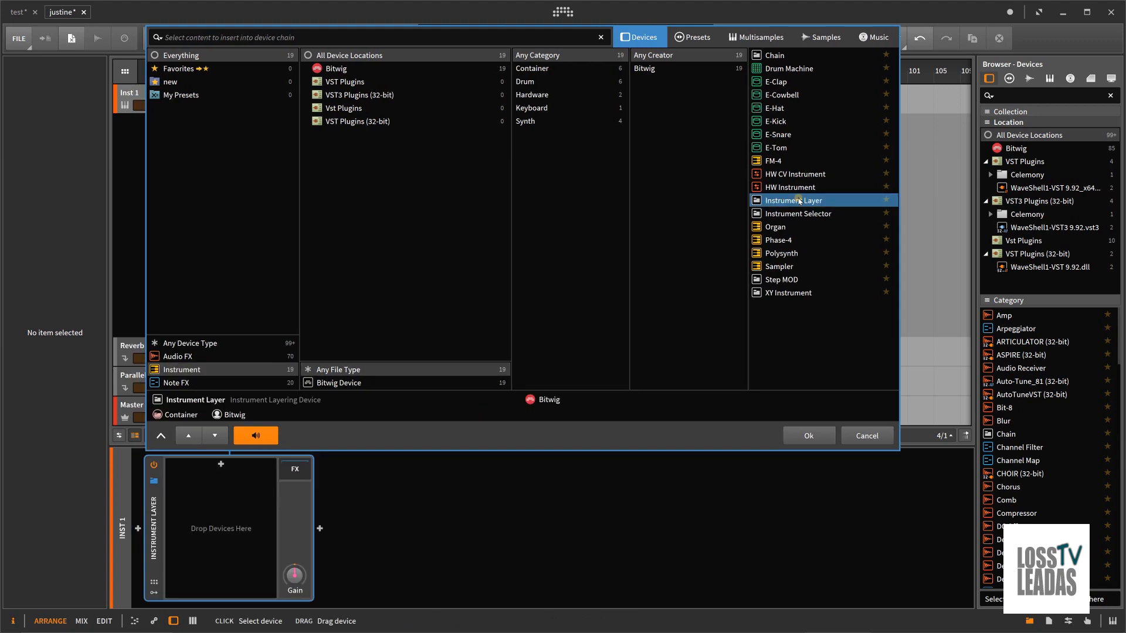
Step: Load the Bassist and Stranger preset for the Instrument Layer
left_click(694, 38)
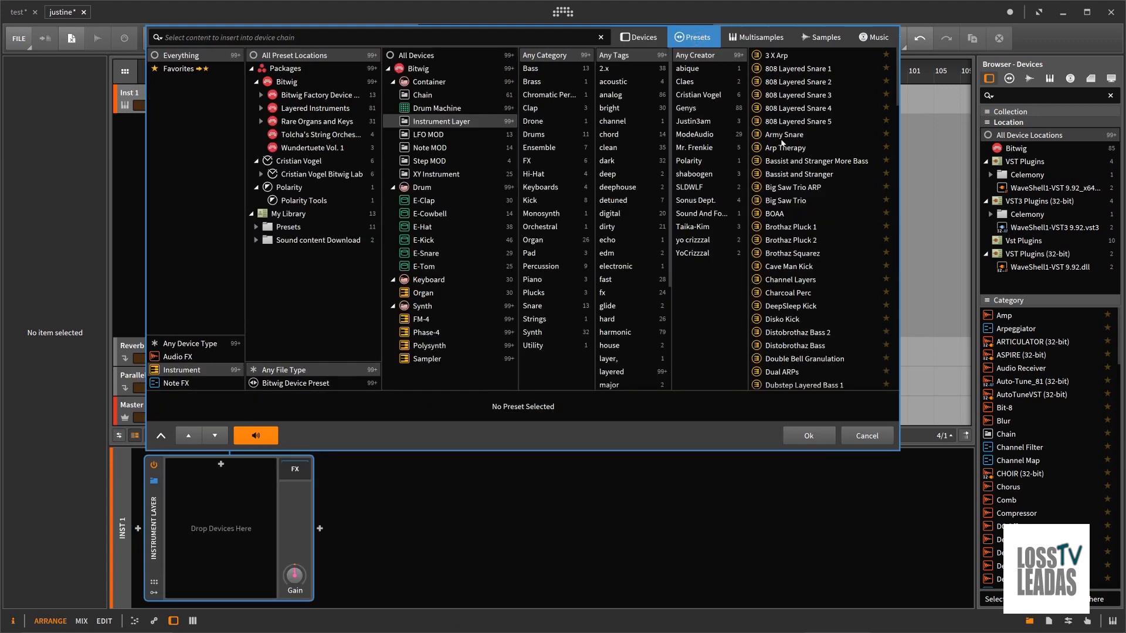
left_click(798, 174)
left_click(806, 436)
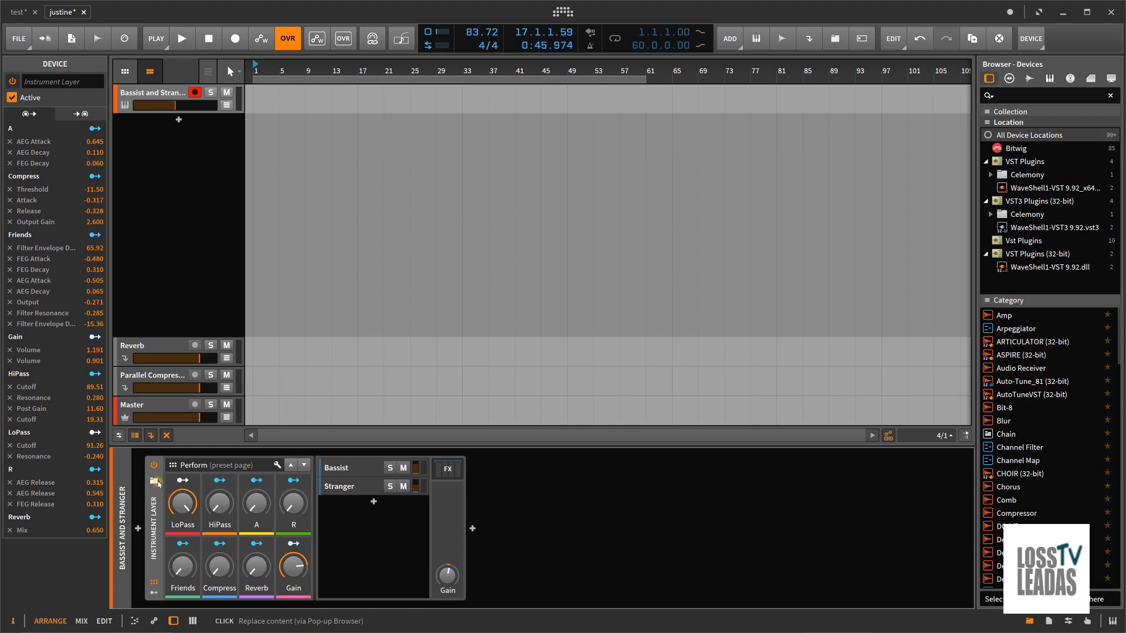
Step: Preview Instrument Layer presets such as Brothaz Pluck 2 and Channel Layers, and cancel the replacement
left_click(156, 481)
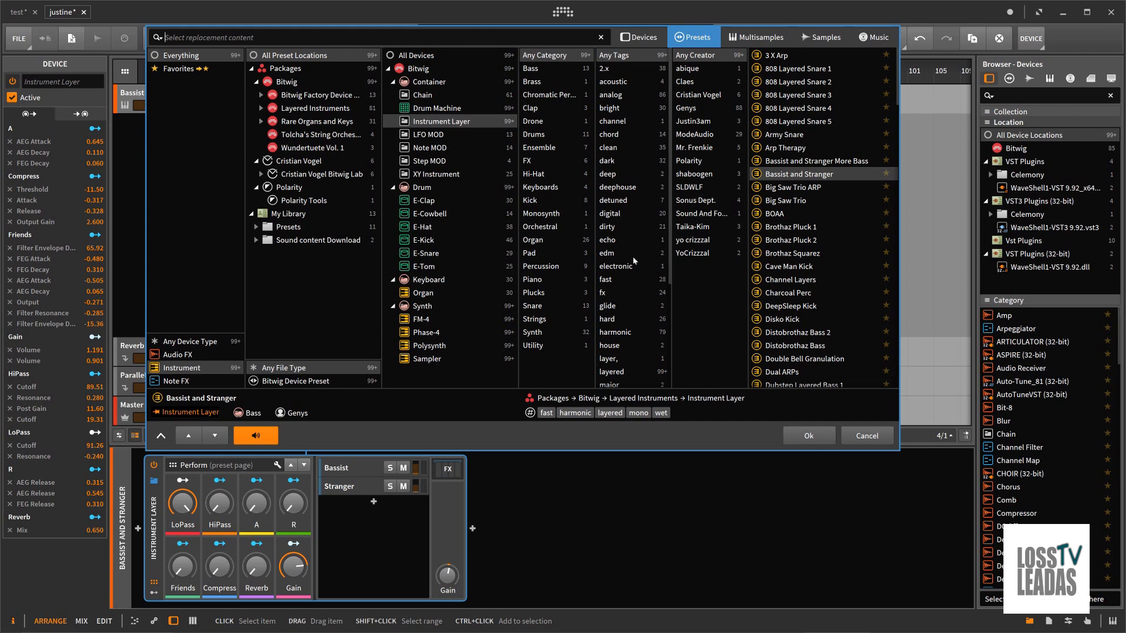
scroll(634, 260, "down", 3)
scroll(634, 262, "up", 3)
left_click(790, 280)
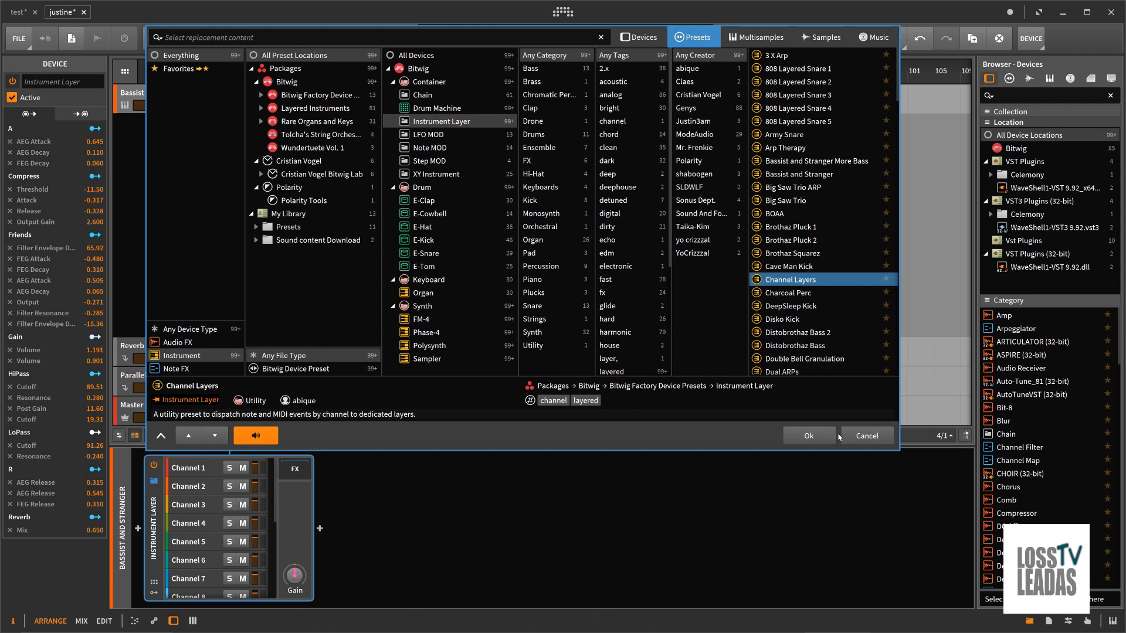
left_click(867, 435)
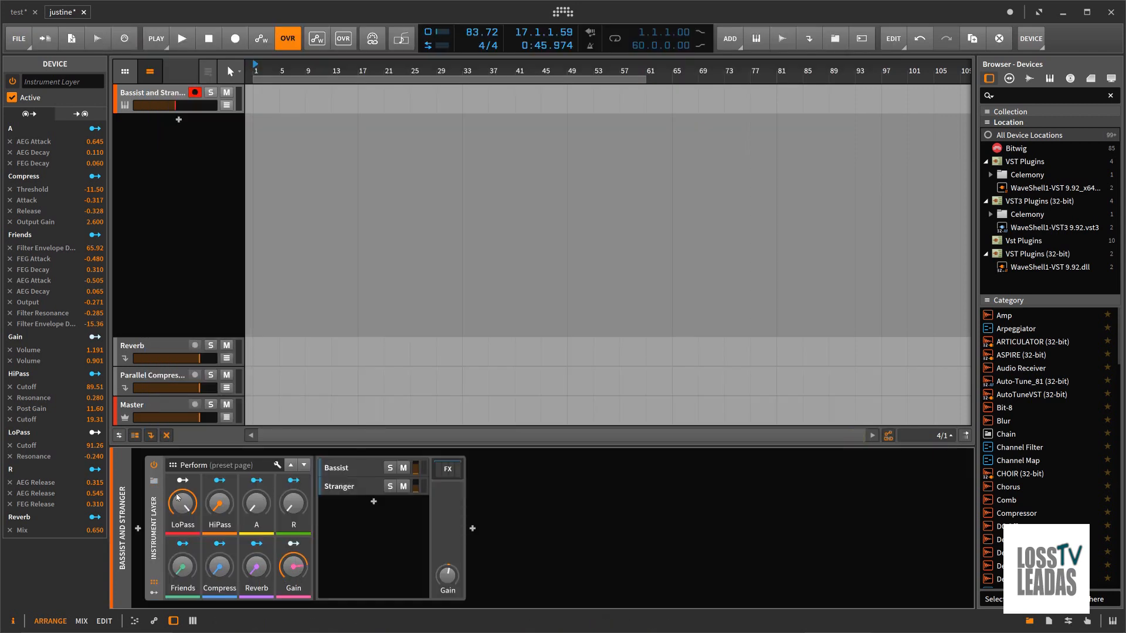
Step: Delete the Instrument Layer from the track and choose the Organ instrument as its new device
right_click(158, 493)
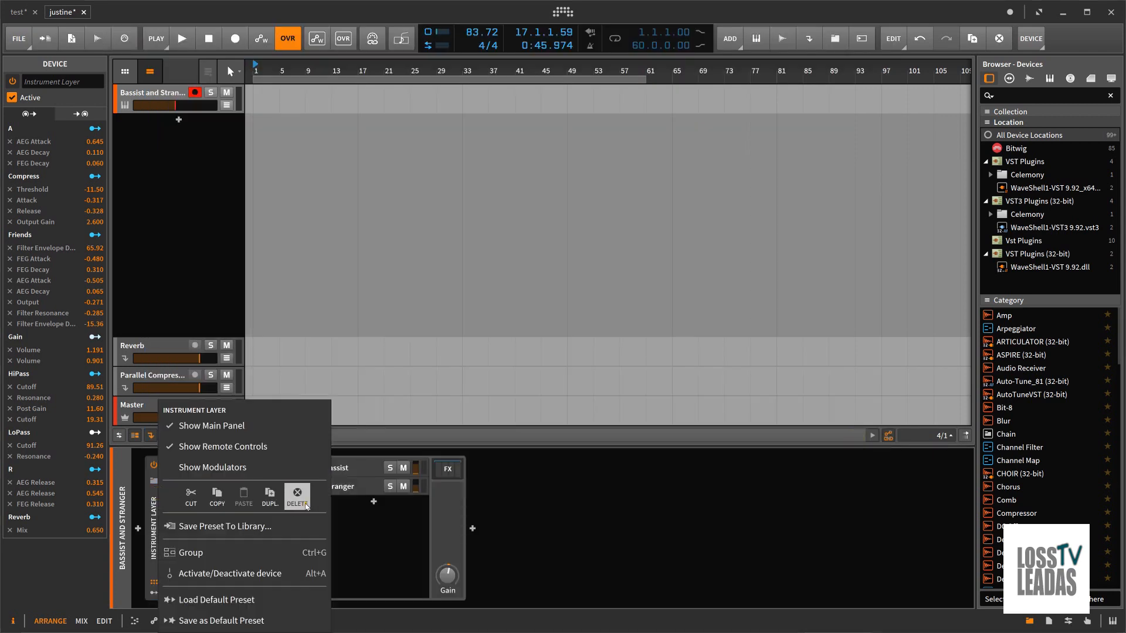
left_click(296, 498)
left_click(139, 529)
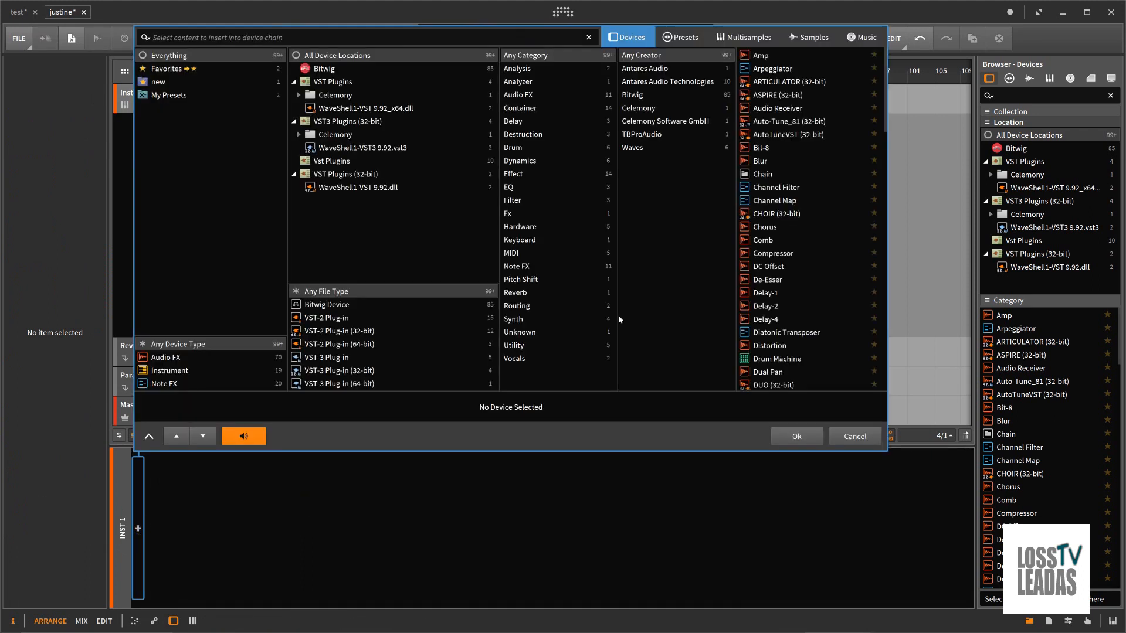
left_click(177, 370)
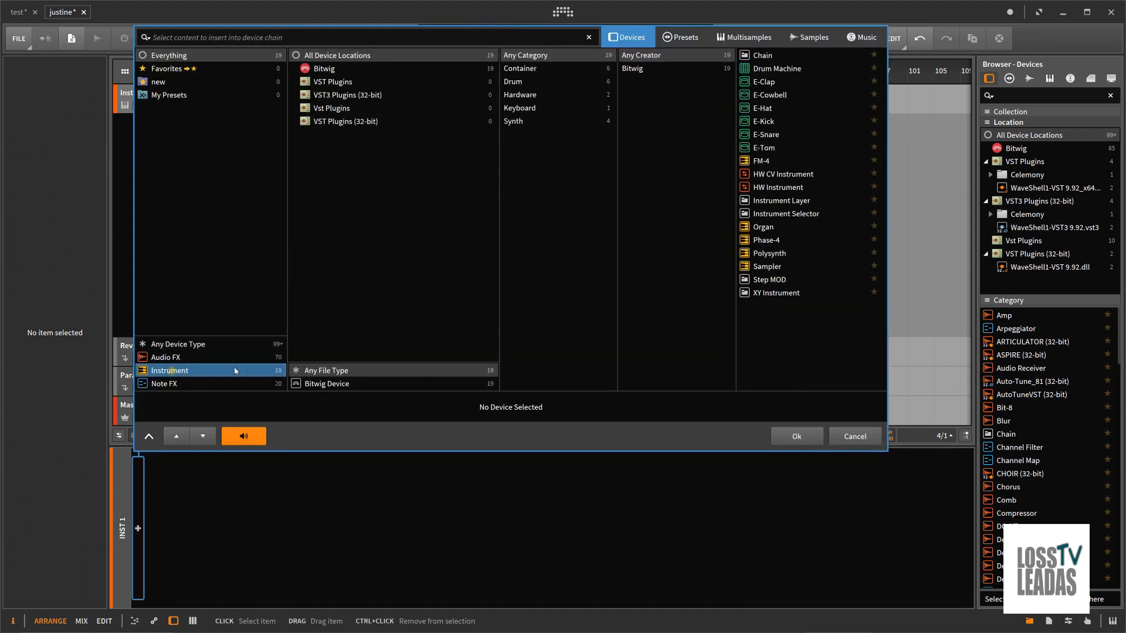
left_click(762, 229)
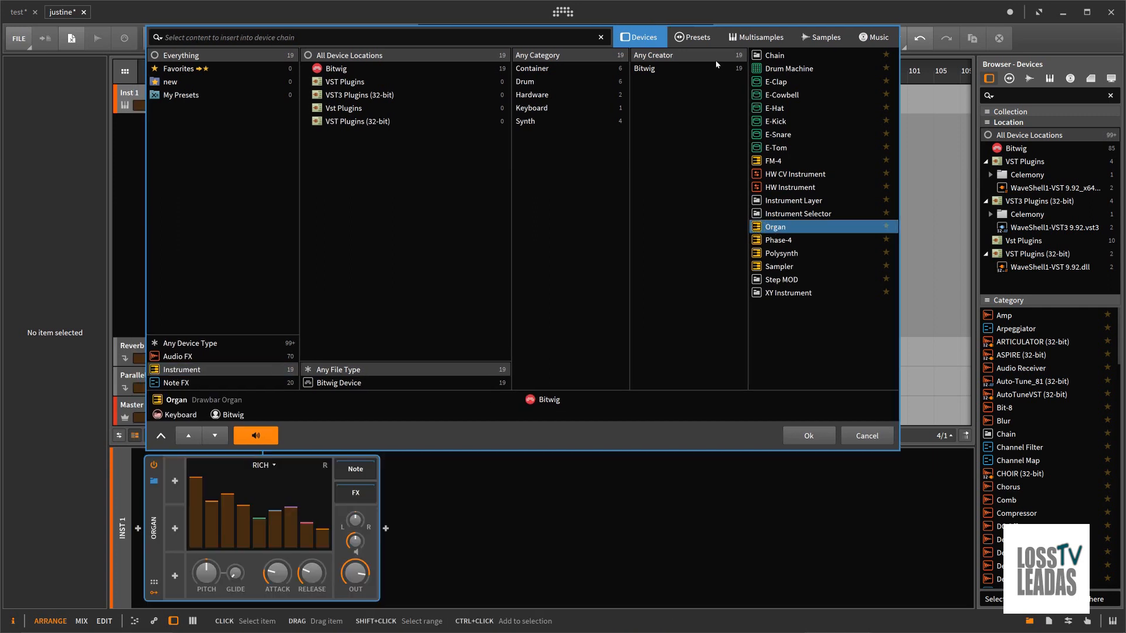
Step: Check the Organ's presets, choose the Sampler as the device in its place, and list the Sampler's presets
left_click(698, 38)
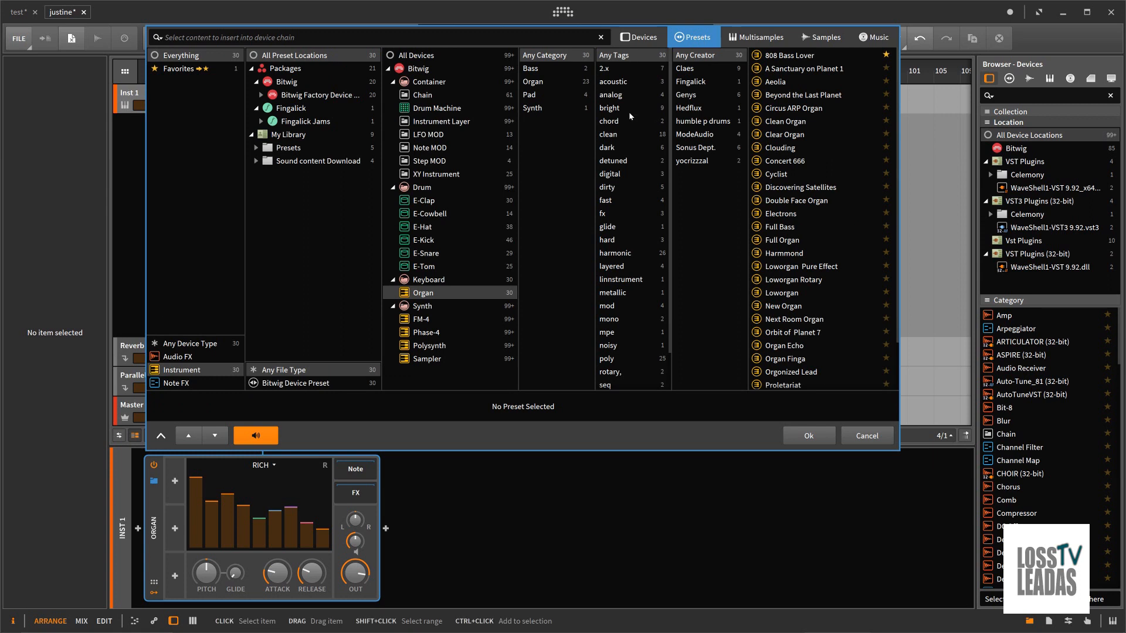
left_click(661, 40)
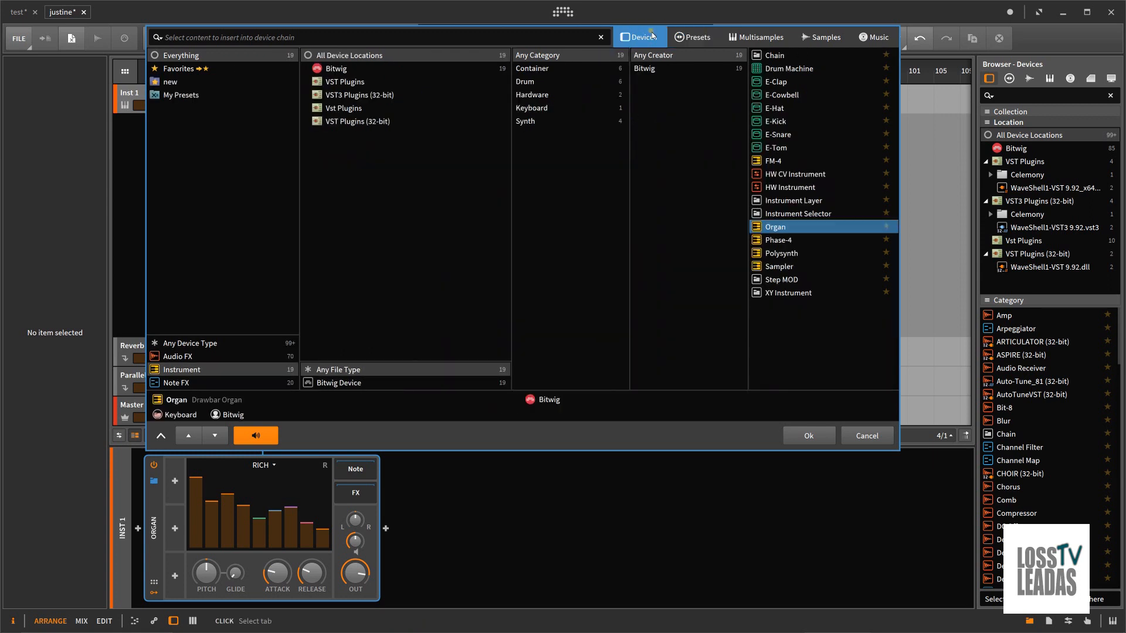
left_click(780, 267)
left_click(698, 39)
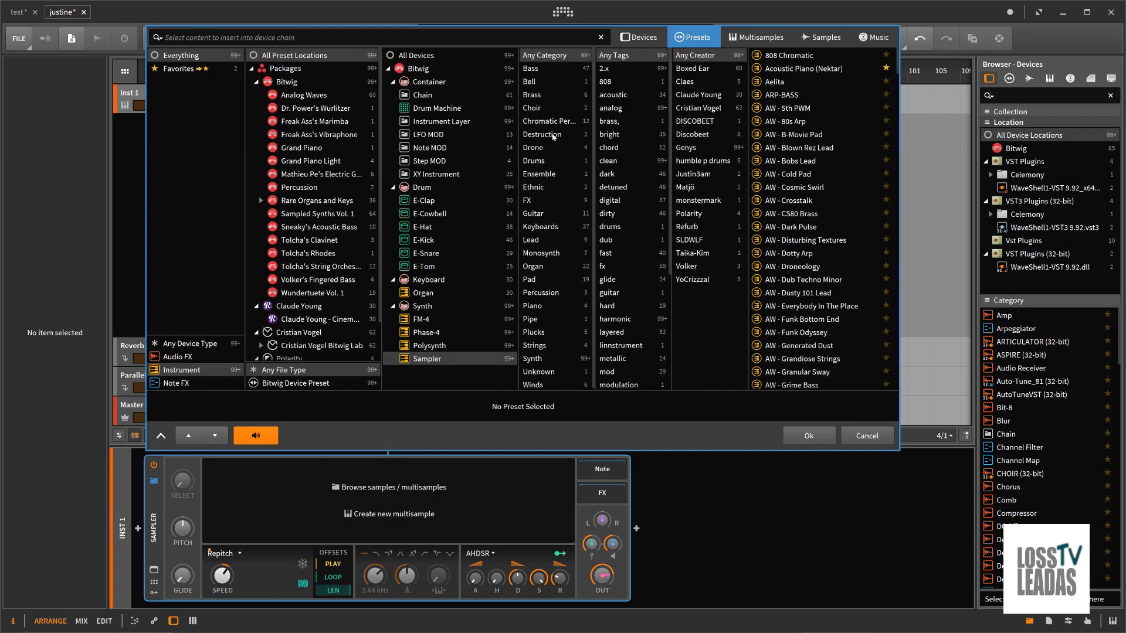
scroll(555, 174, "down", 1)
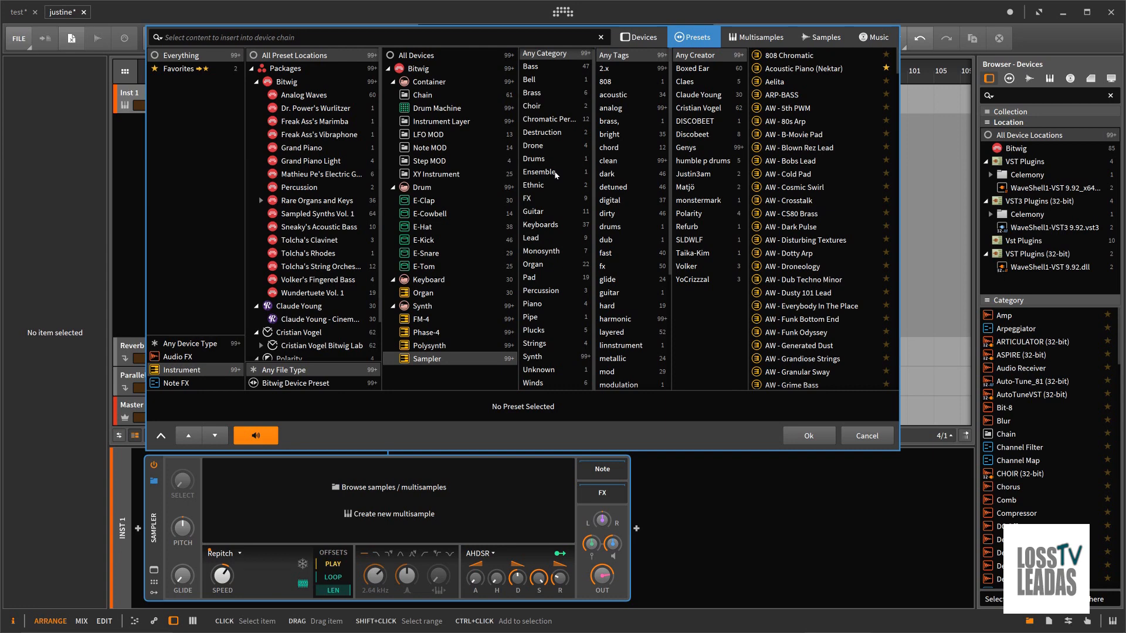
Step: Filter the preset list by the FM-4, Phase-4 and Polysynth devices in turn
left_click(429, 319)
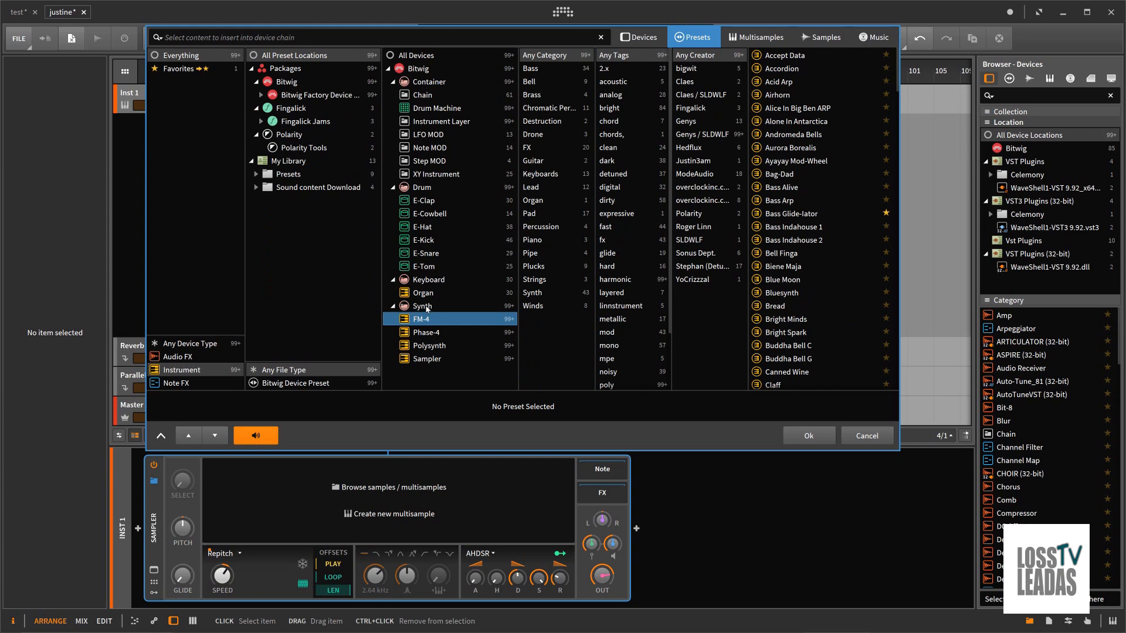
left_click(427, 307)
left_click(428, 332)
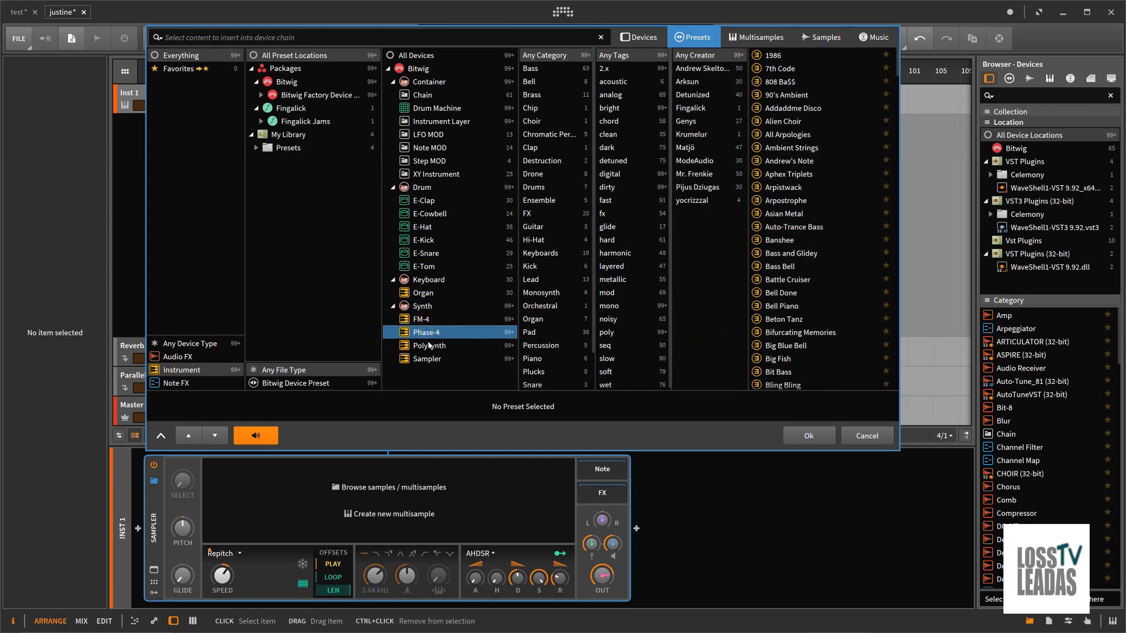
left_click(428, 346)
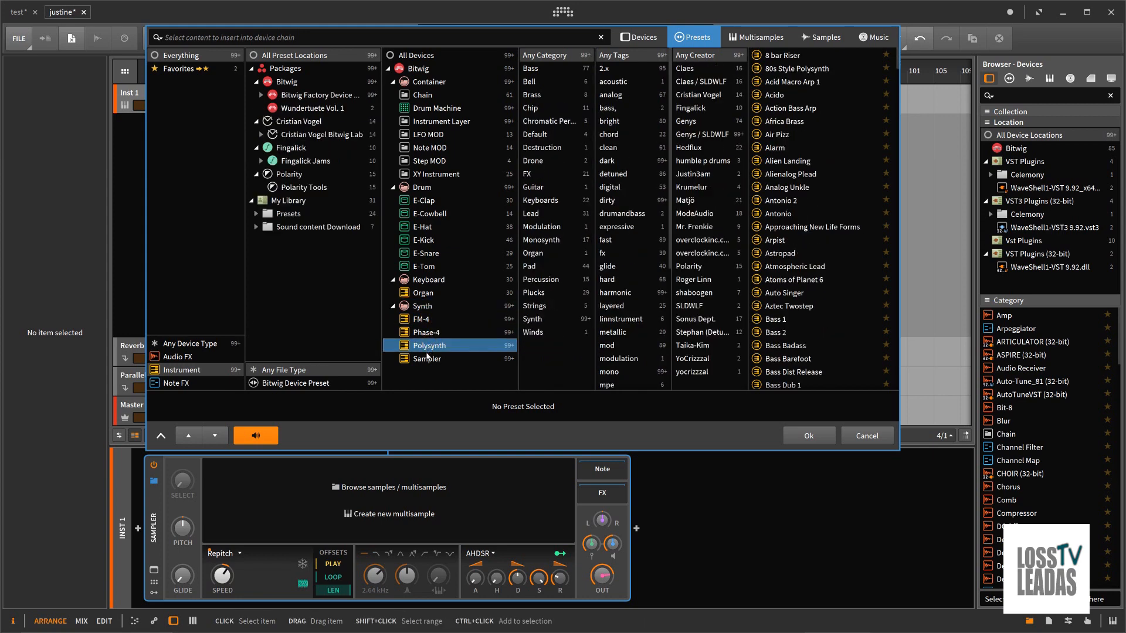
left_click(428, 353)
left_click(427, 346)
Step: Preview the Polysyntiphone Modulation preset from Polysynth's Modulation category, and cancel the device insertion
left_click(549, 230)
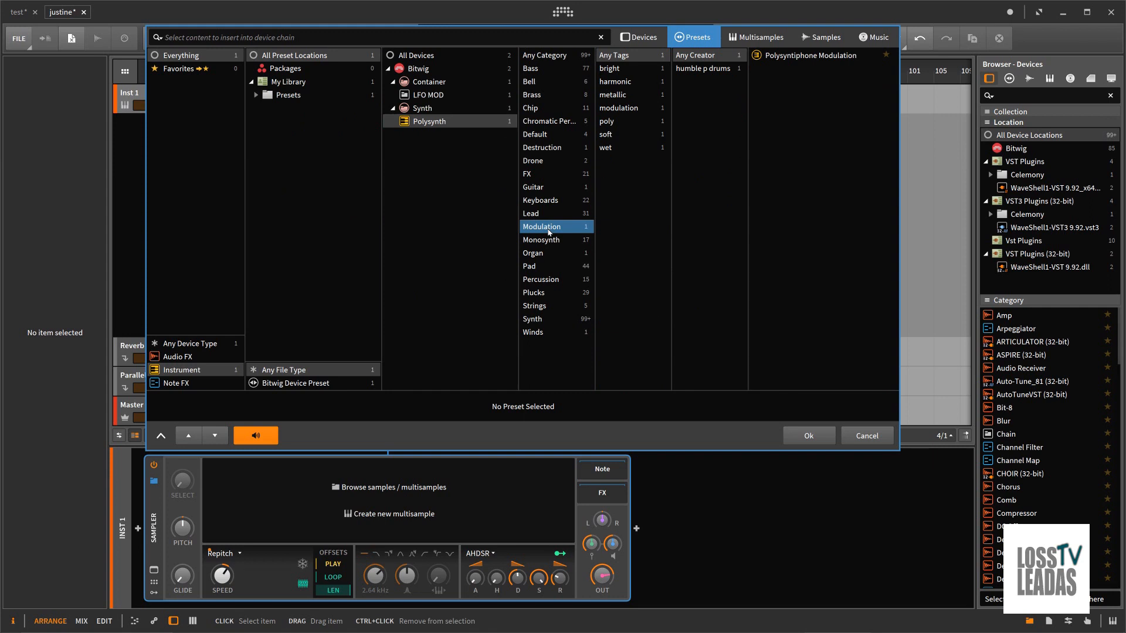
left_click(785, 55)
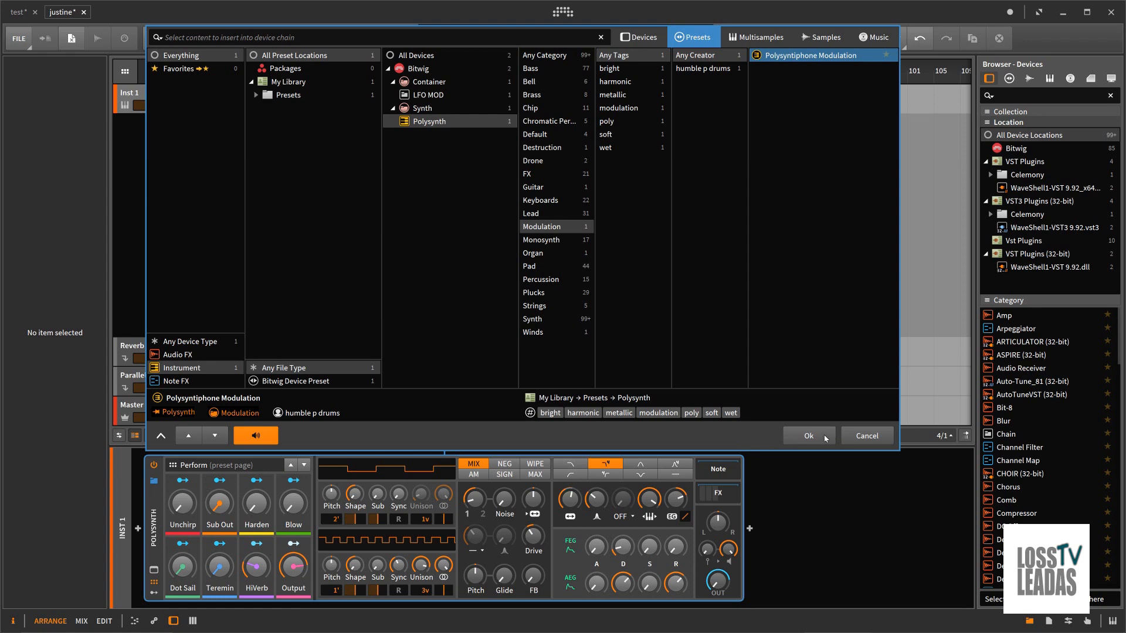
left_click(852, 437)
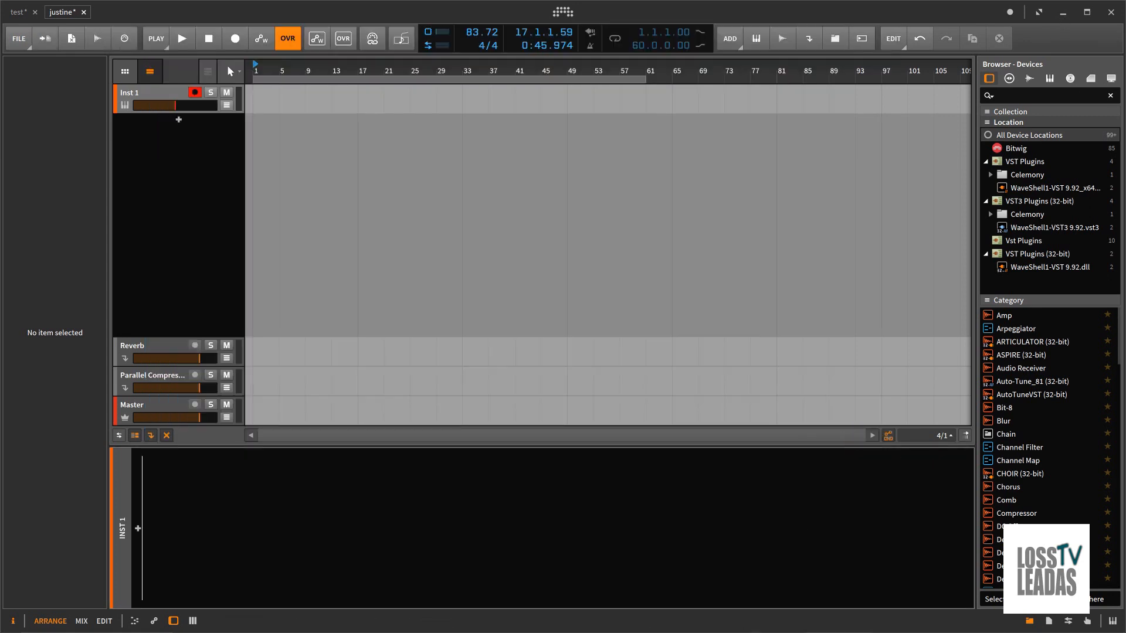
Step: Switch to Studio One and examine the Tubas and Piano folders of the Presence instrument
left_click(1062, 14)
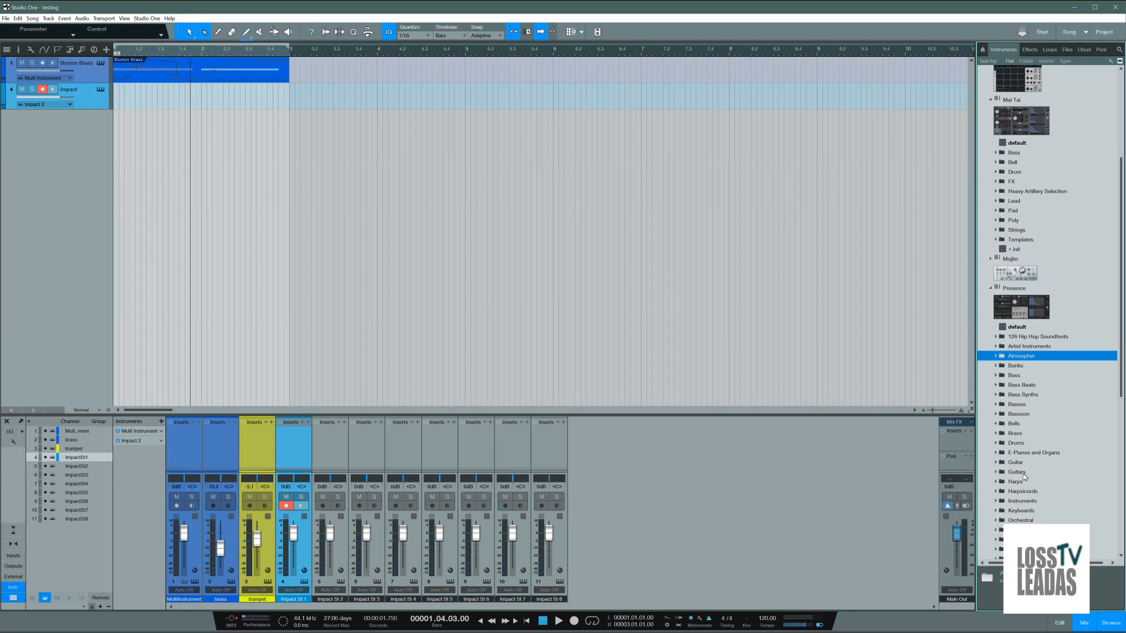
scroll(1024, 477, "down", 6)
left_click(998, 443)
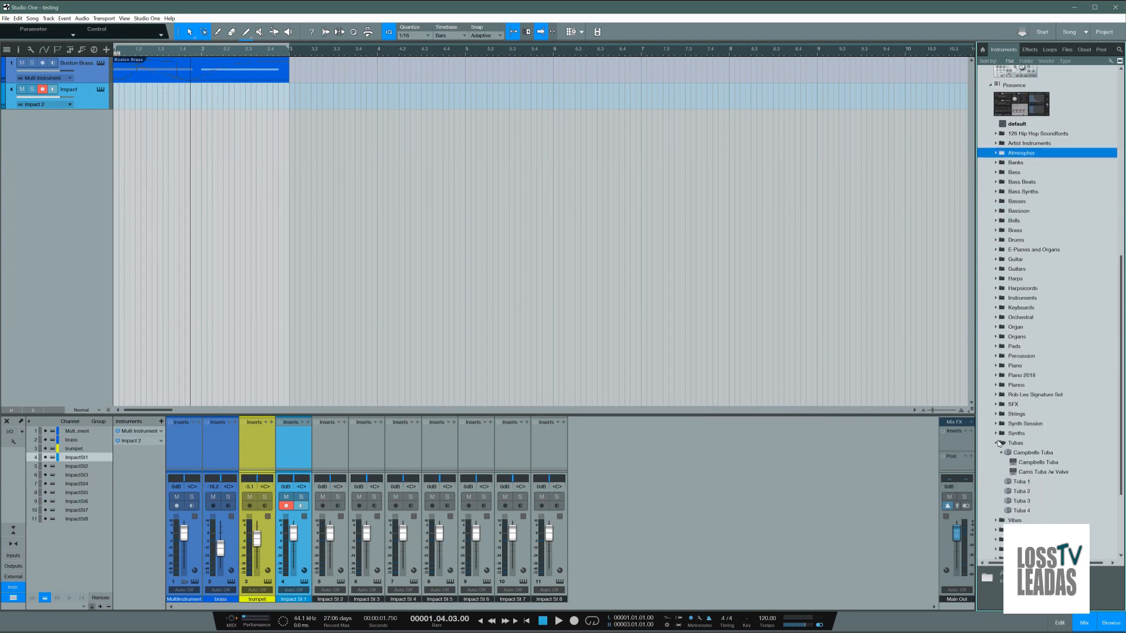
left_click(998, 444)
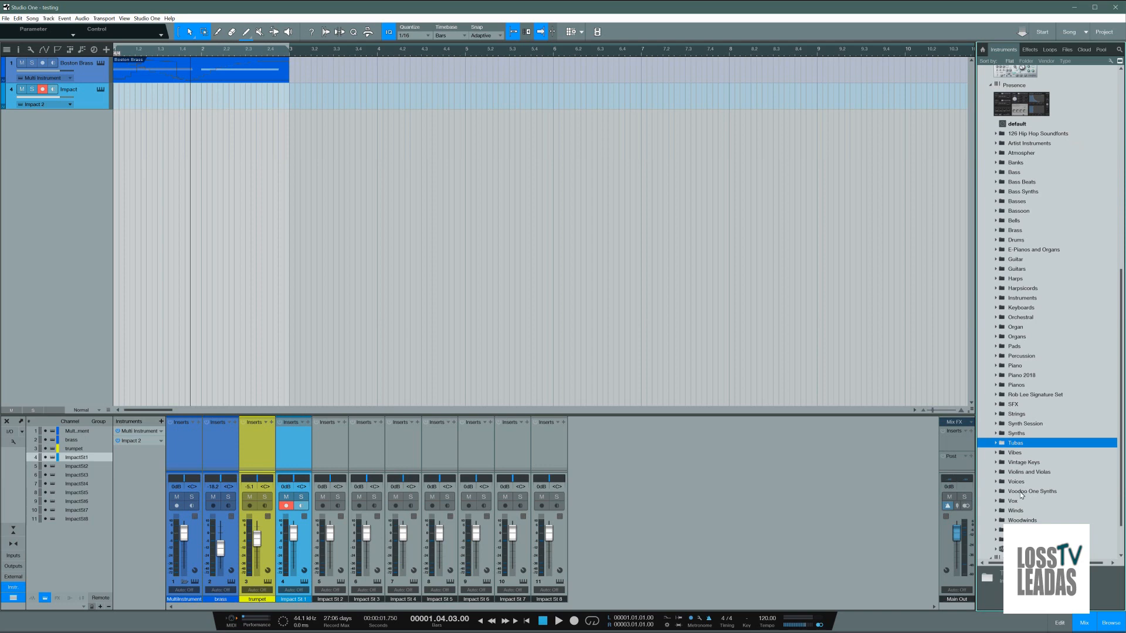
left_click(997, 366)
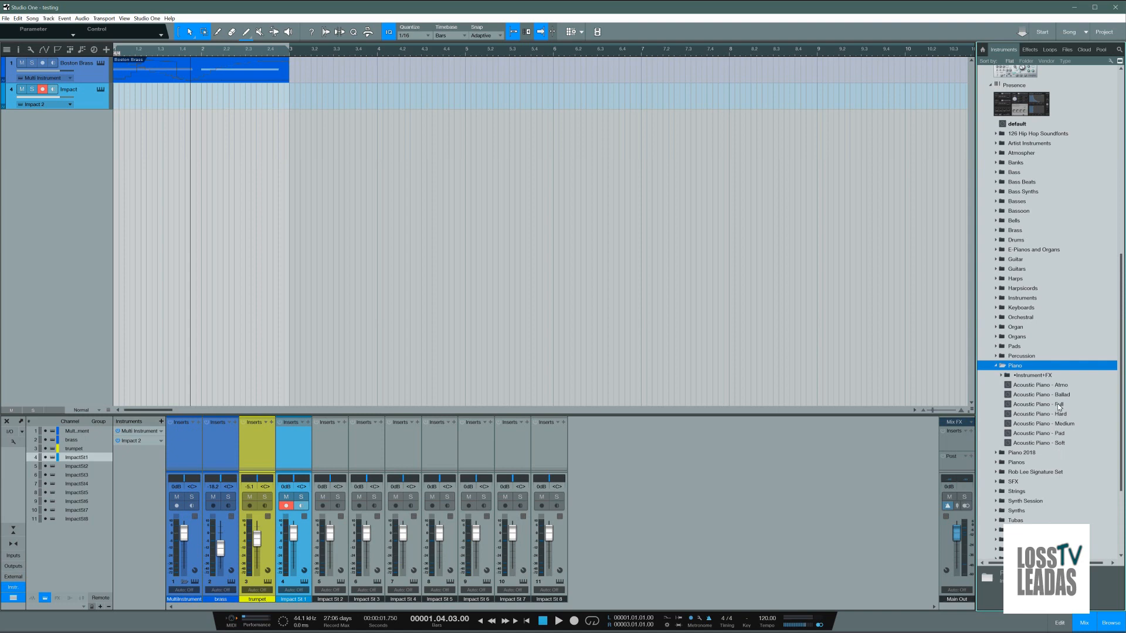
Step: Examine Presence's Percussion folder, including the bank with the Bongo's and Octoblock sounds, and expand Mai Tai's Bass presets
left_click(997, 356)
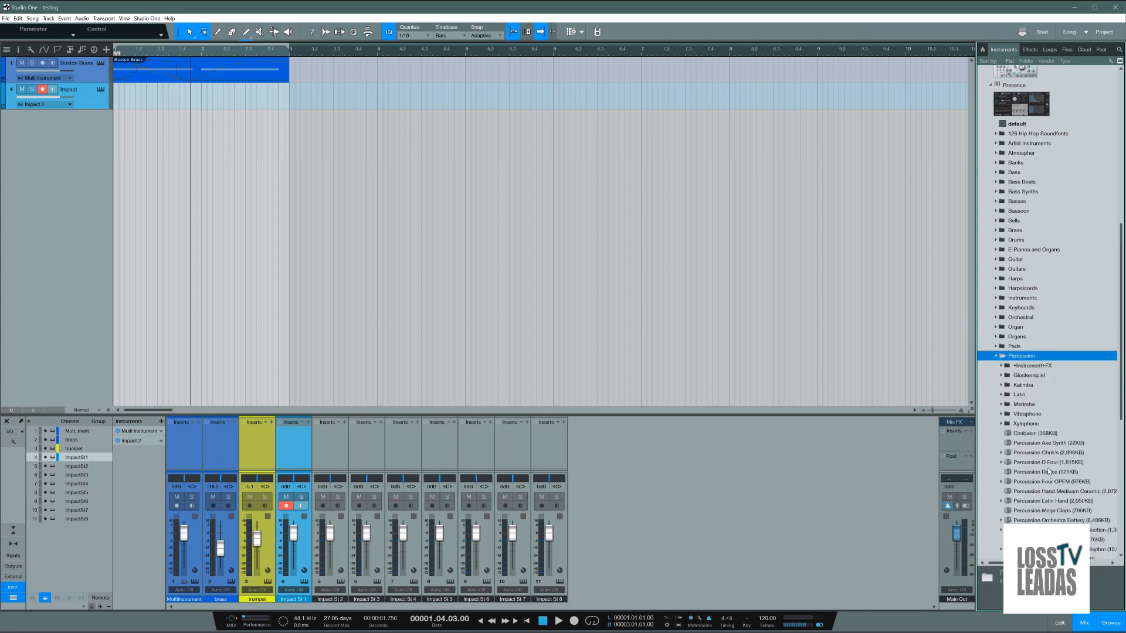
left_click(1001, 452)
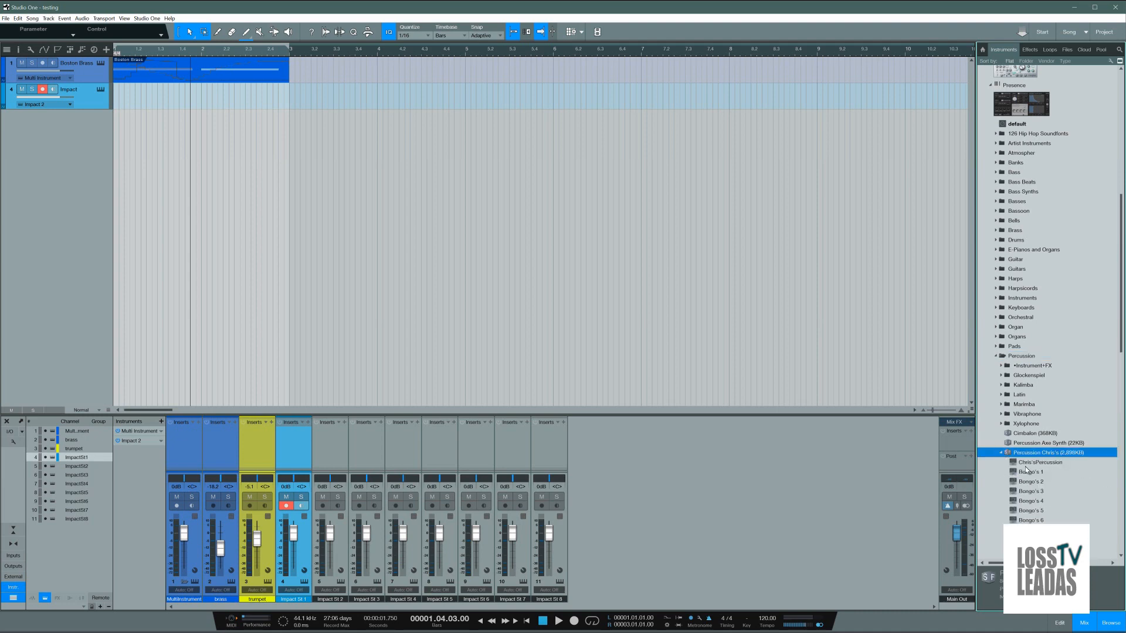
scroll(1026, 471, "down", 9)
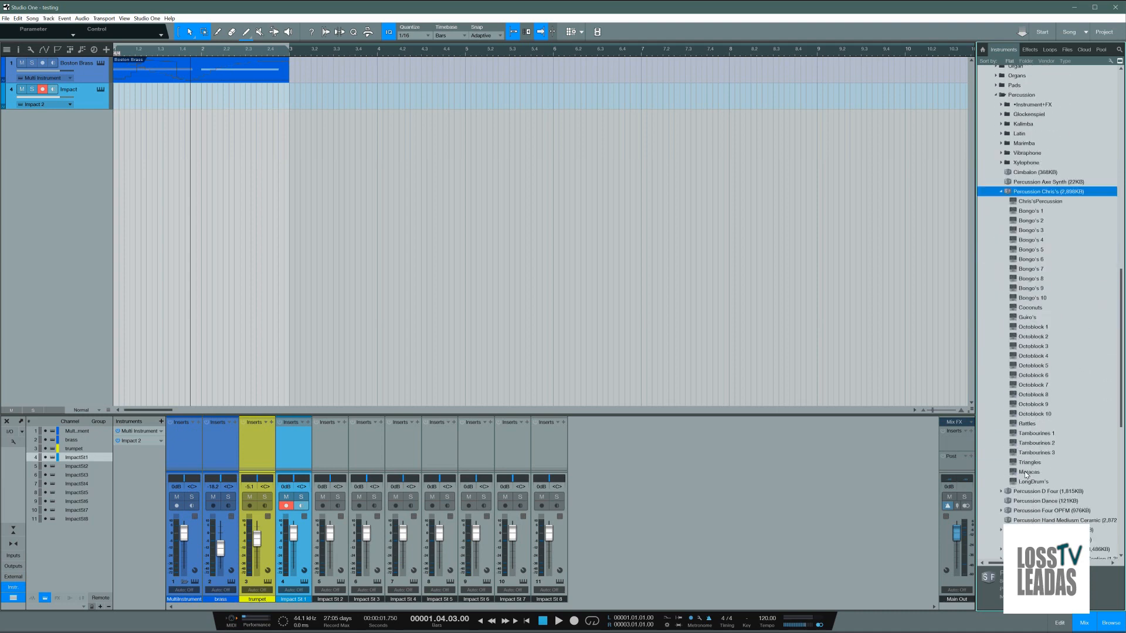
scroll(1026, 475, "down", 1)
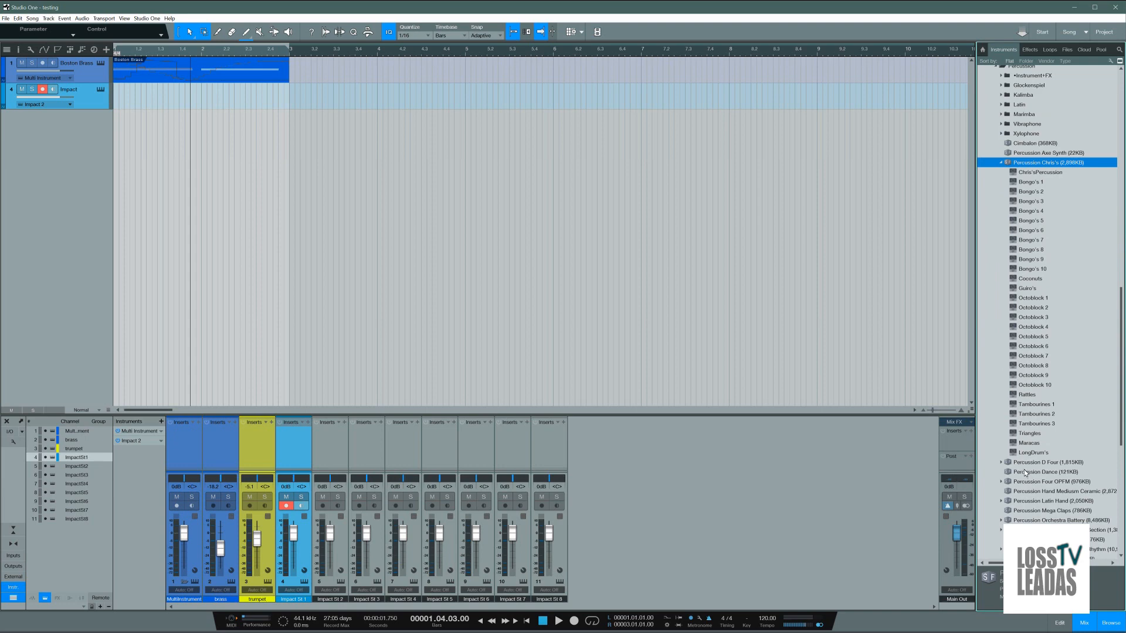
scroll(1025, 473, "up", 7)
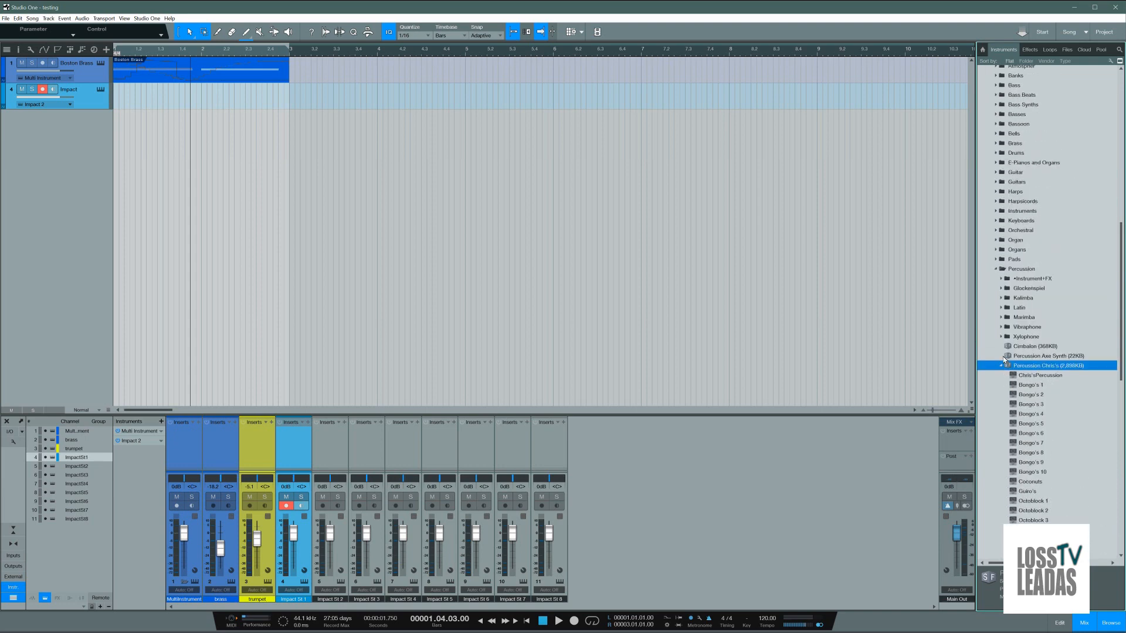
left_click(1002, 366)
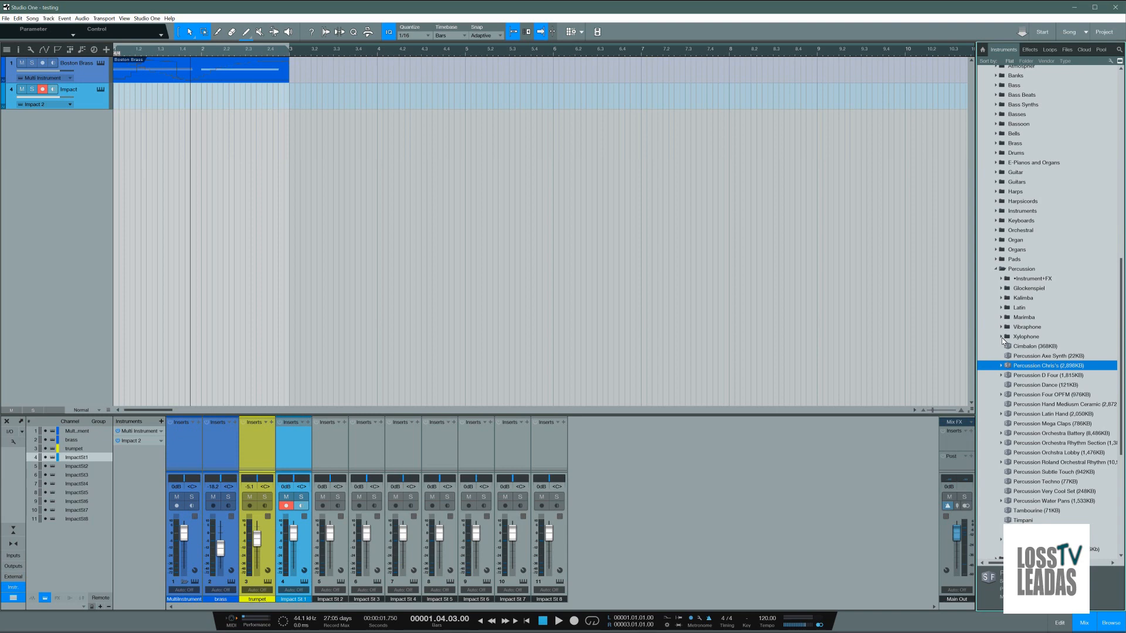
left_click(996, 269)
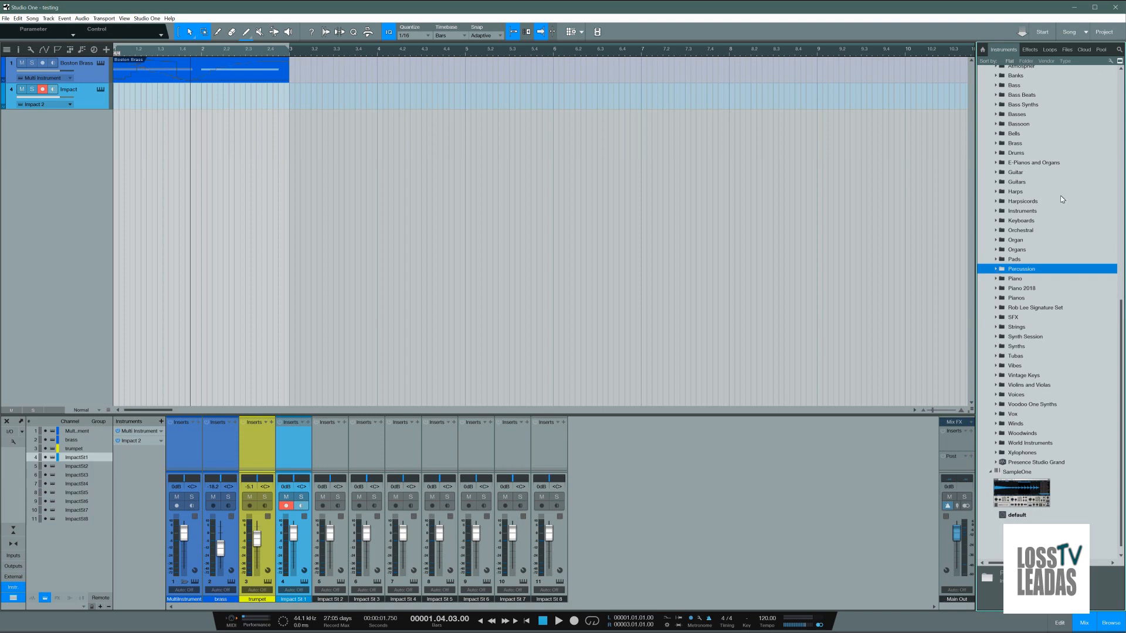
scroll(1053, 230, "up", 15)
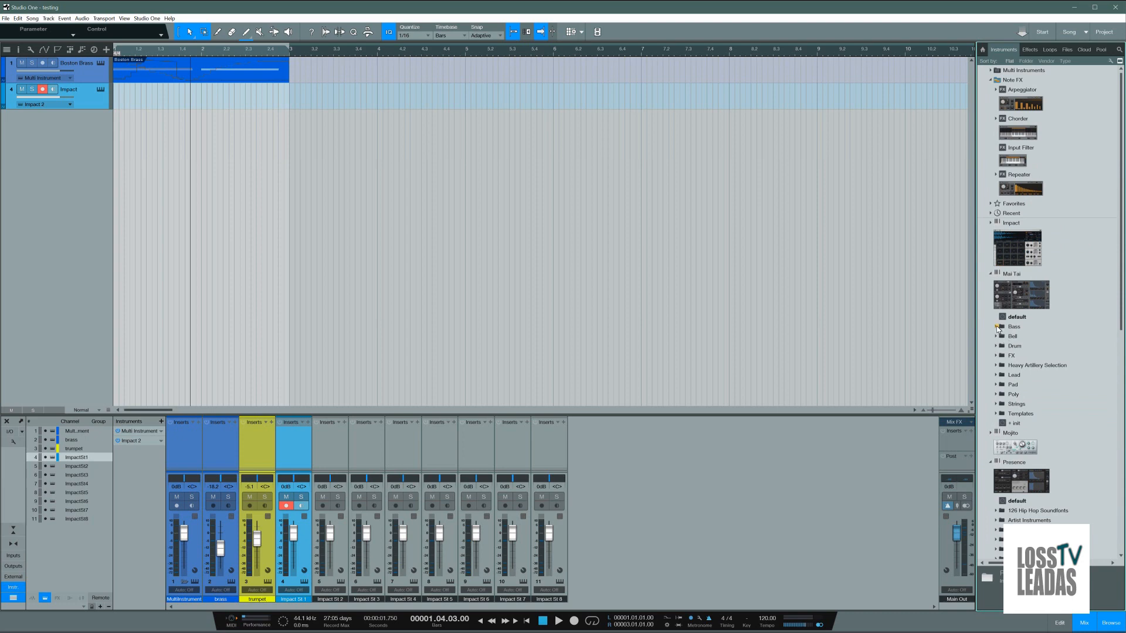
left_click(1000, 328)
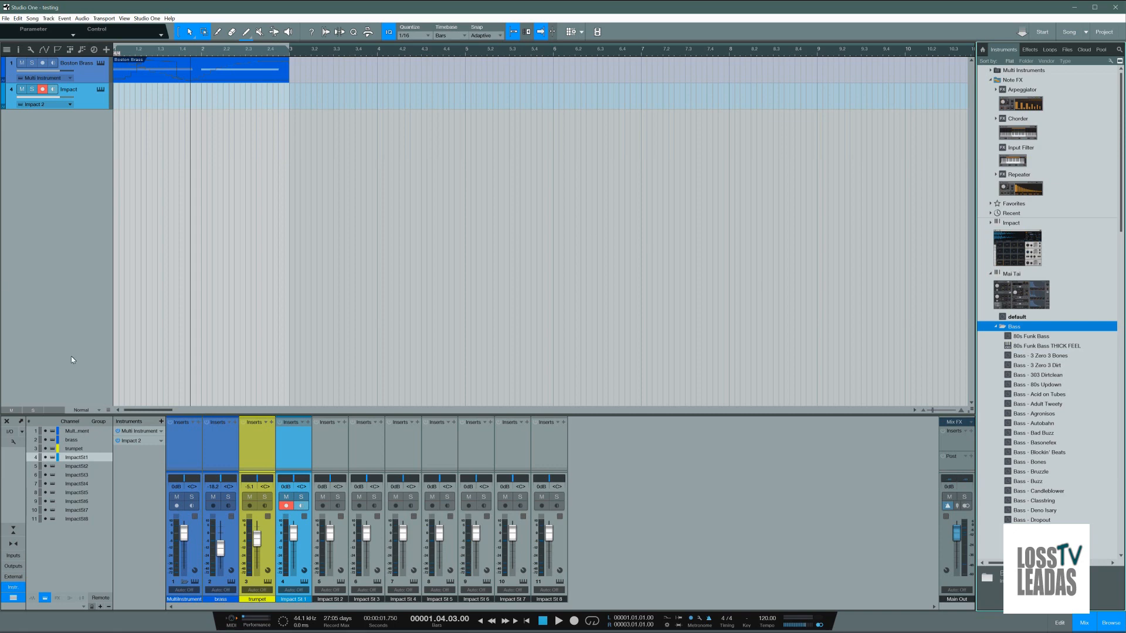
Step: Go to the Start page, view the artist profile picture at full size, and close it
left_click(147, 18)
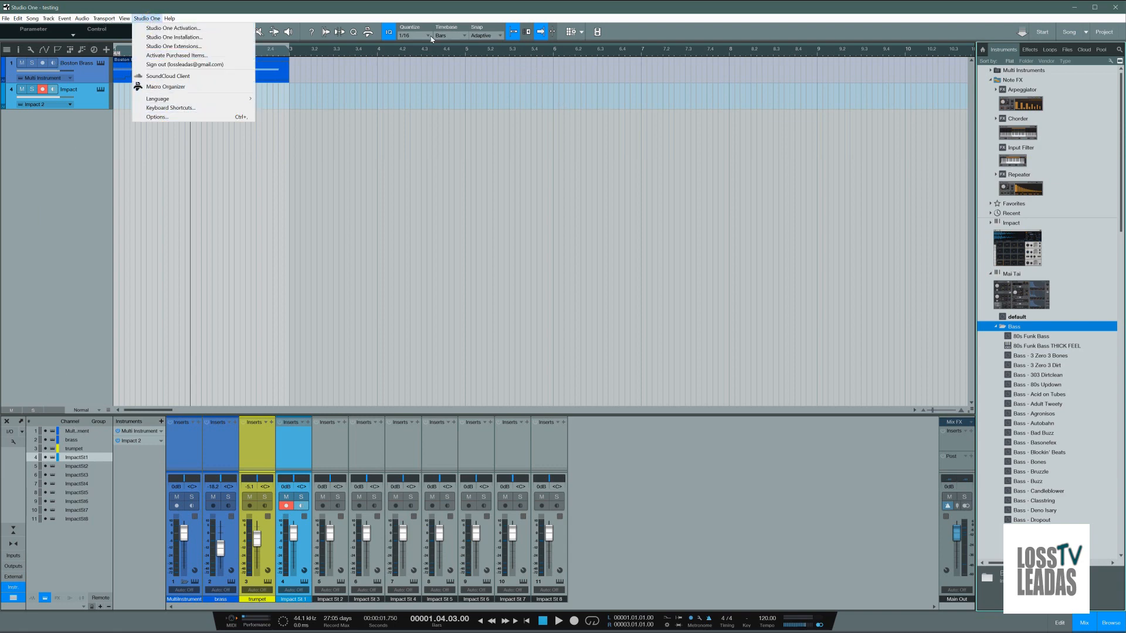
left_click(300, 153)
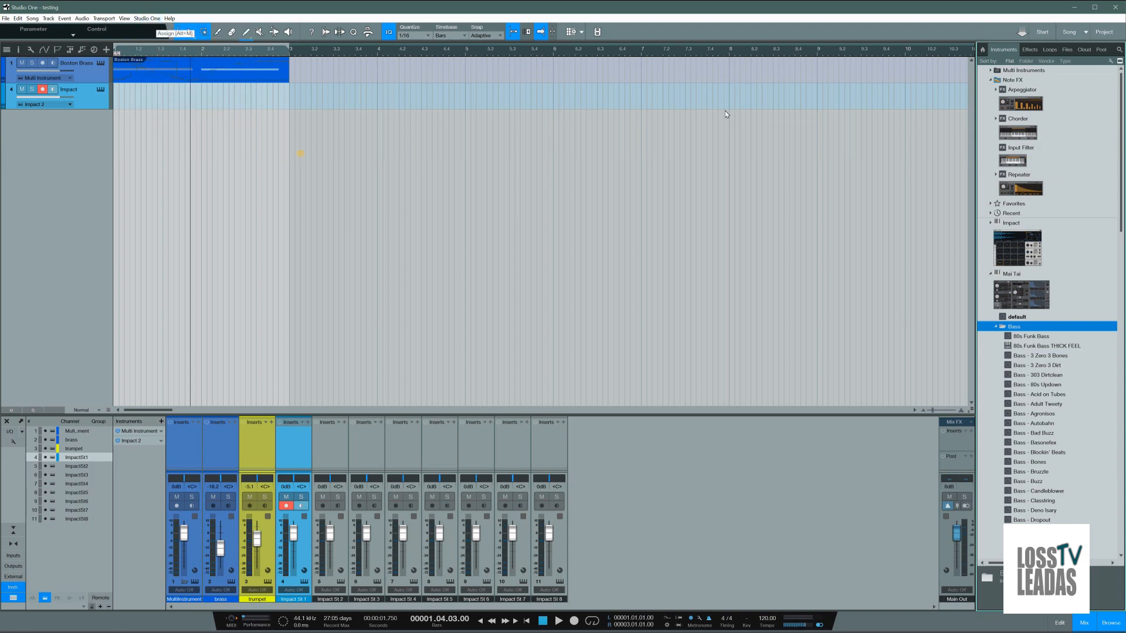
left_click(1042, 32)
left_click(583, 220)
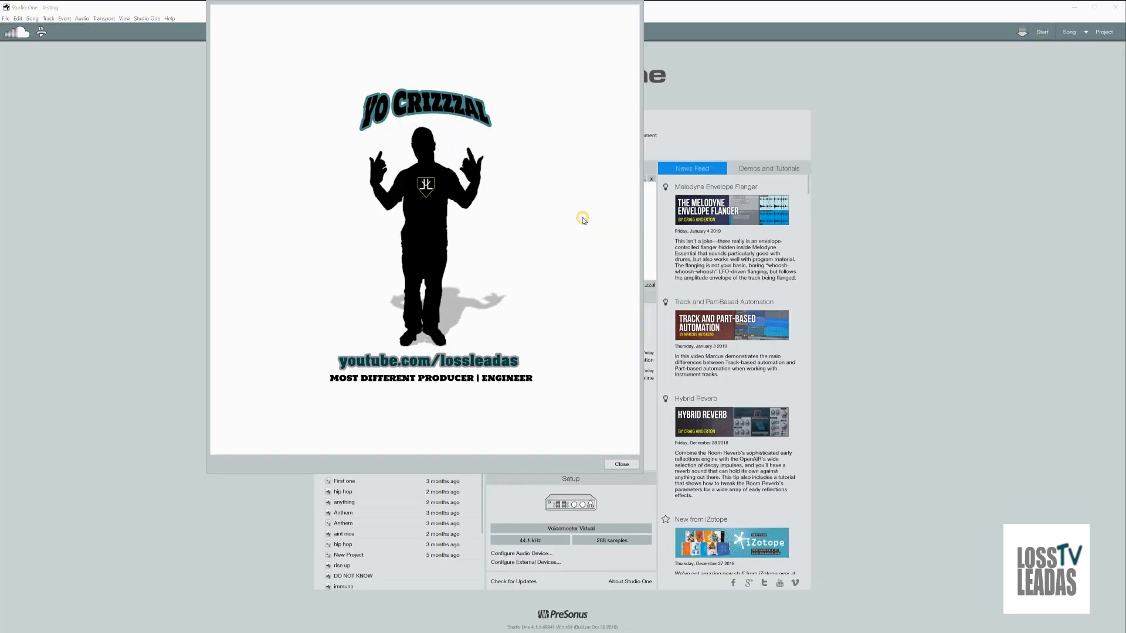
left_click(621, 464)
Step: Create a new mastering project stored in the Desktop folder
left_click(1106, 30)
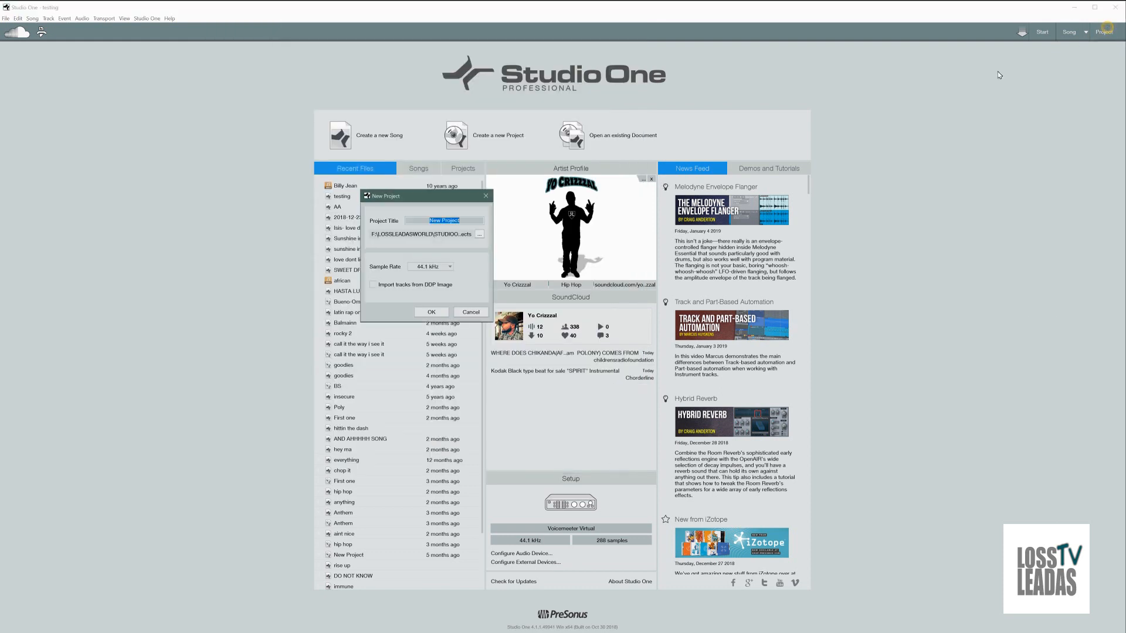
left_click(478, 234)
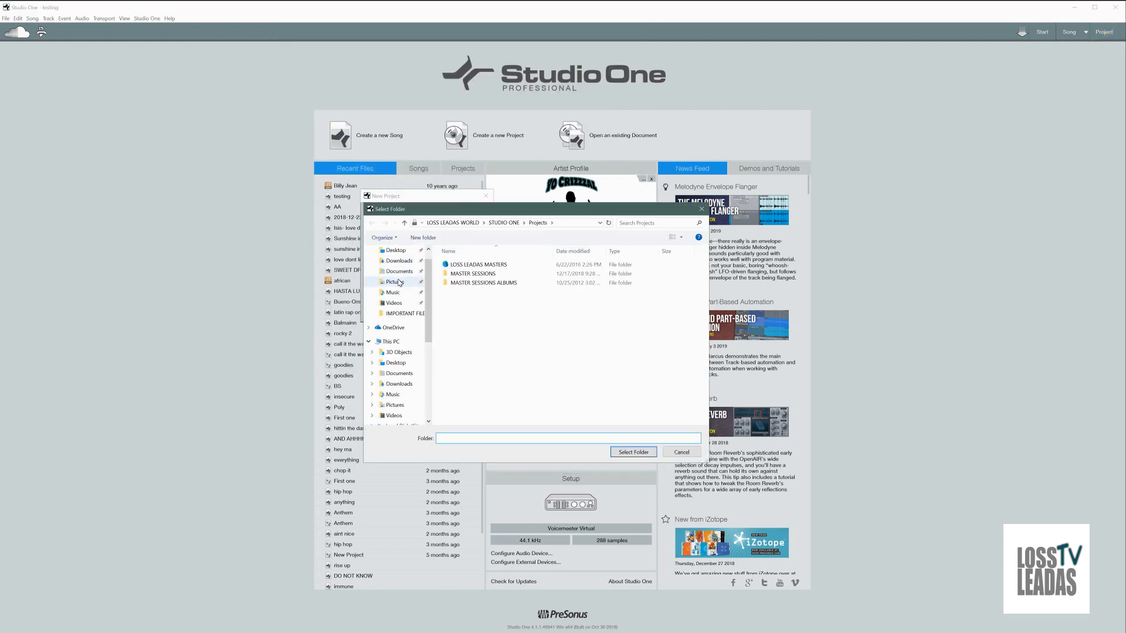
left_click(396, 362)
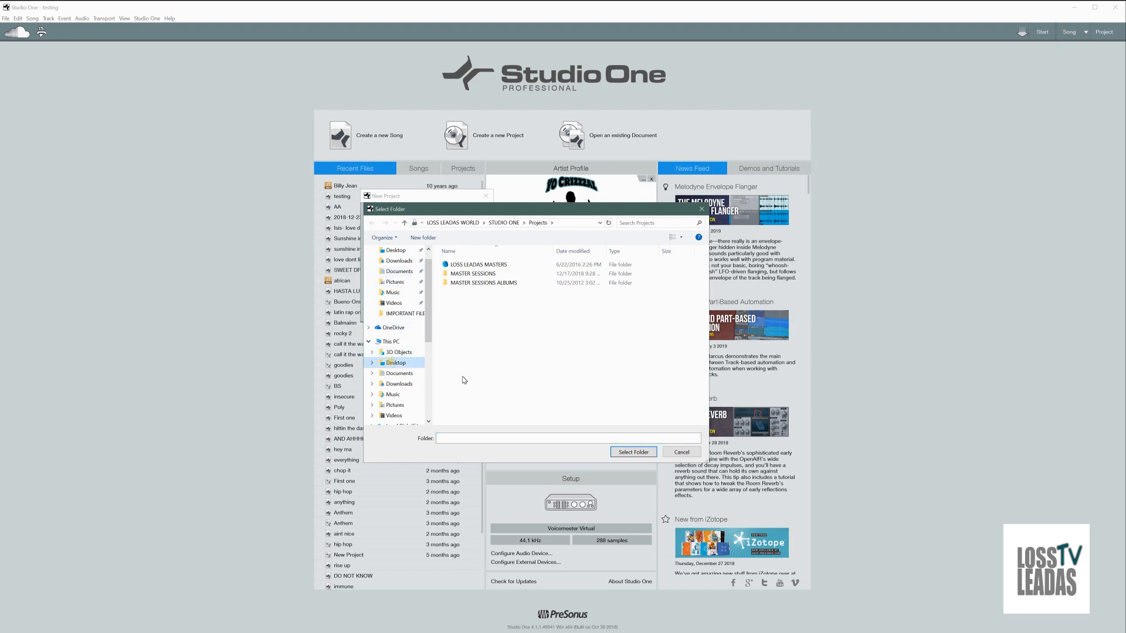
left_click(634, 452)
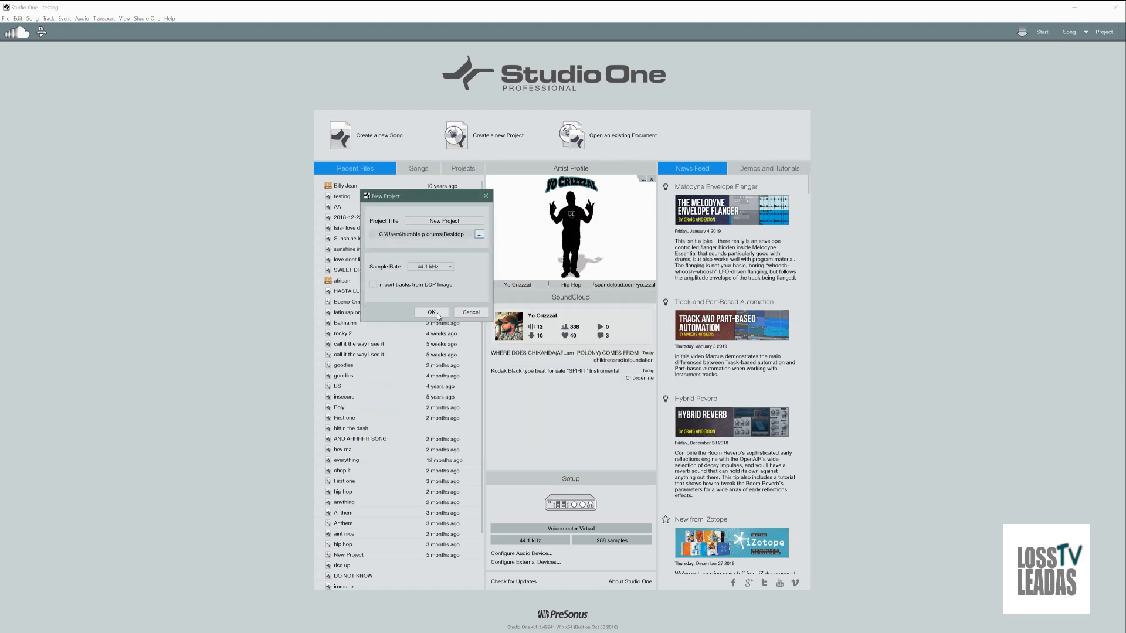
left_click(437, 313)
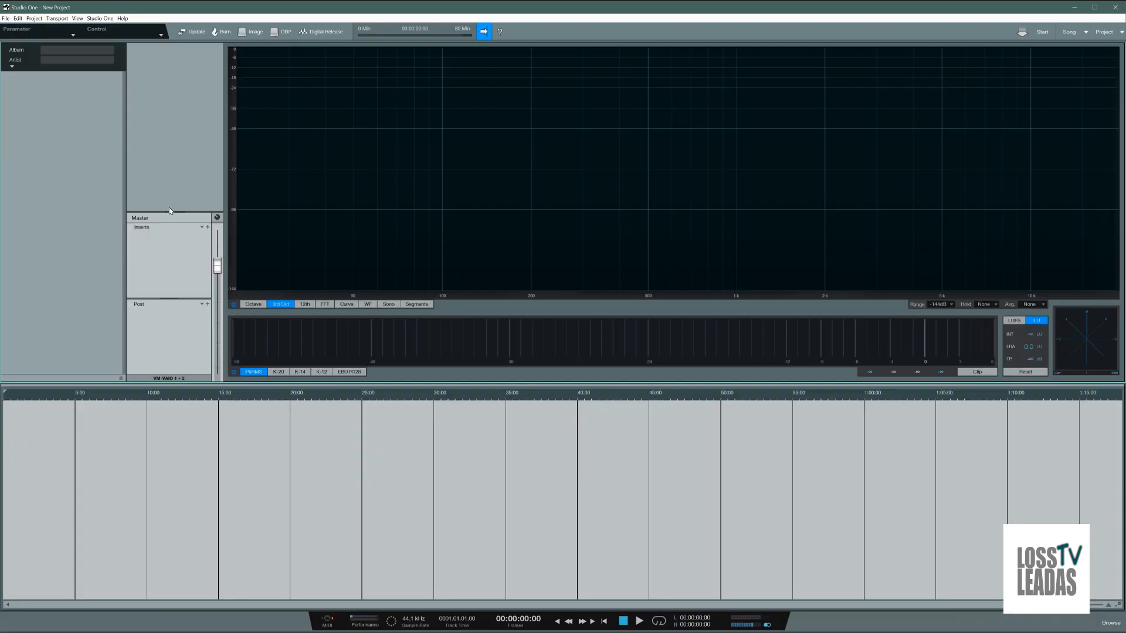
Step: Expand the album's metadata fields, look at the artwork file chooser and cancel it, and minimise Studio One
left_click(11, 66)
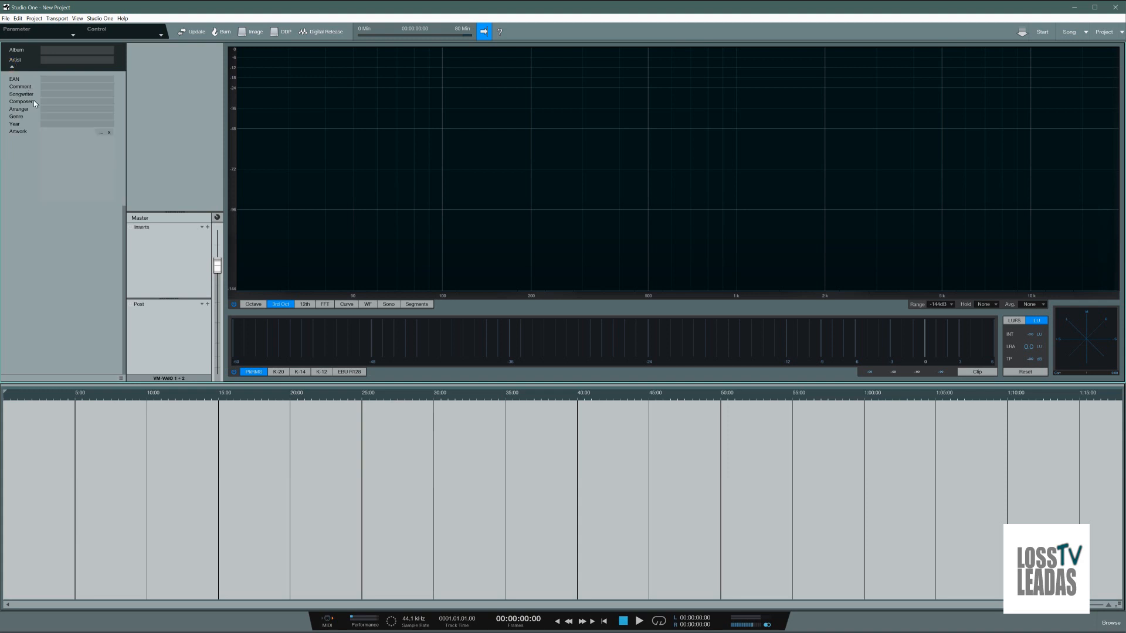
left_click(98, 133)
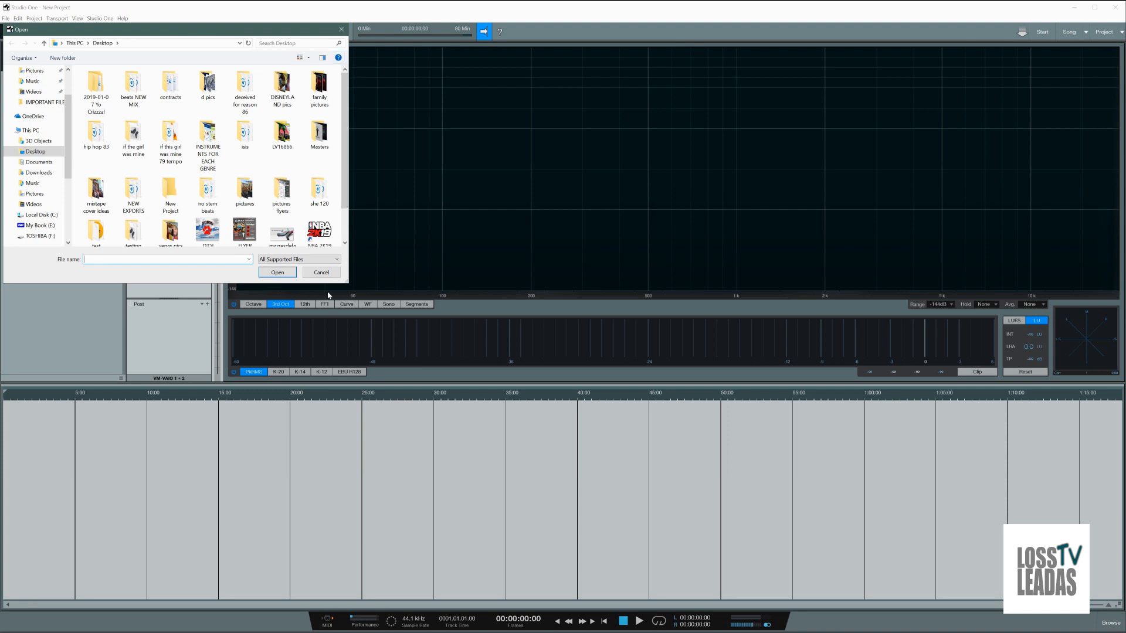
left_click(321, 272)
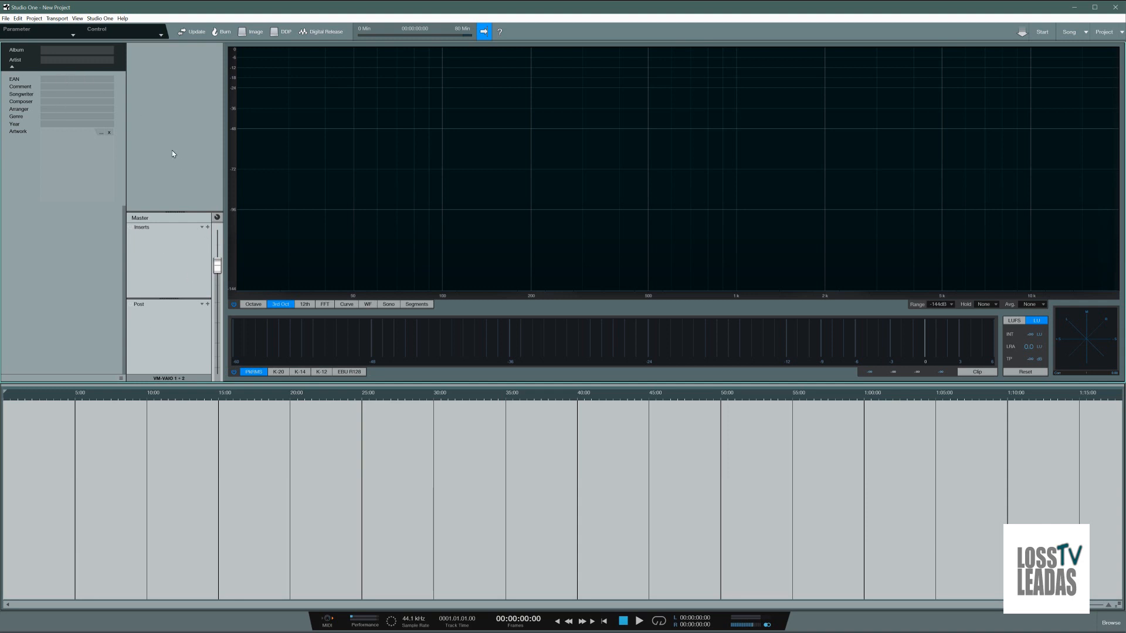
left_click(1078, 8)
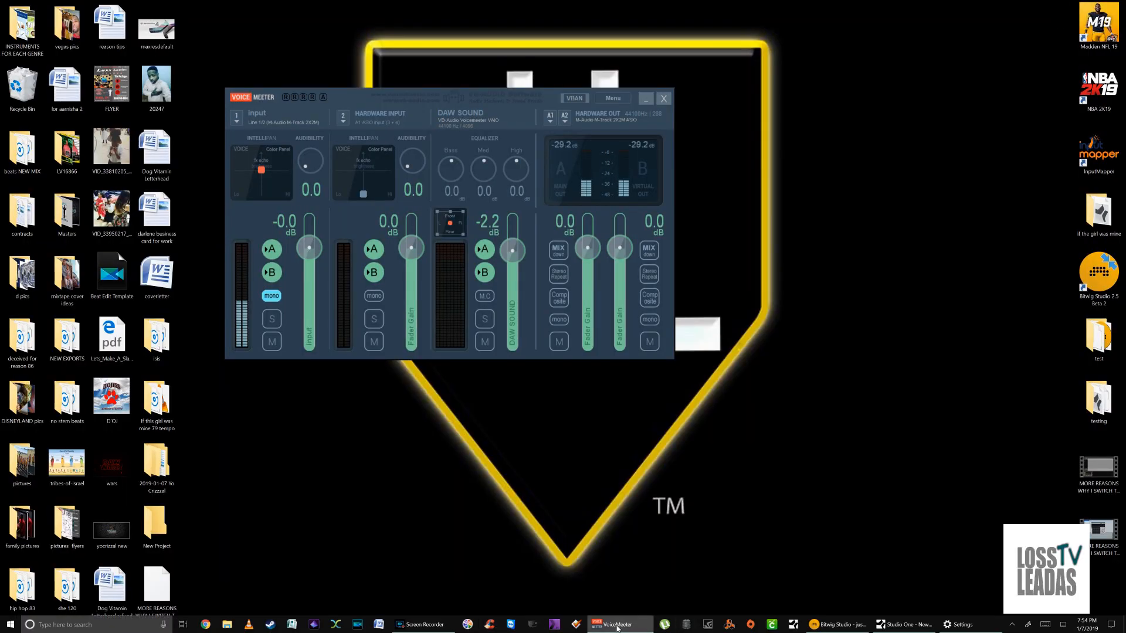
Step: Open Mp3tag, enlarge its window to view the tag fields and cover art area, close it, and minimise VoiceMeeter
left_click(576, 625)
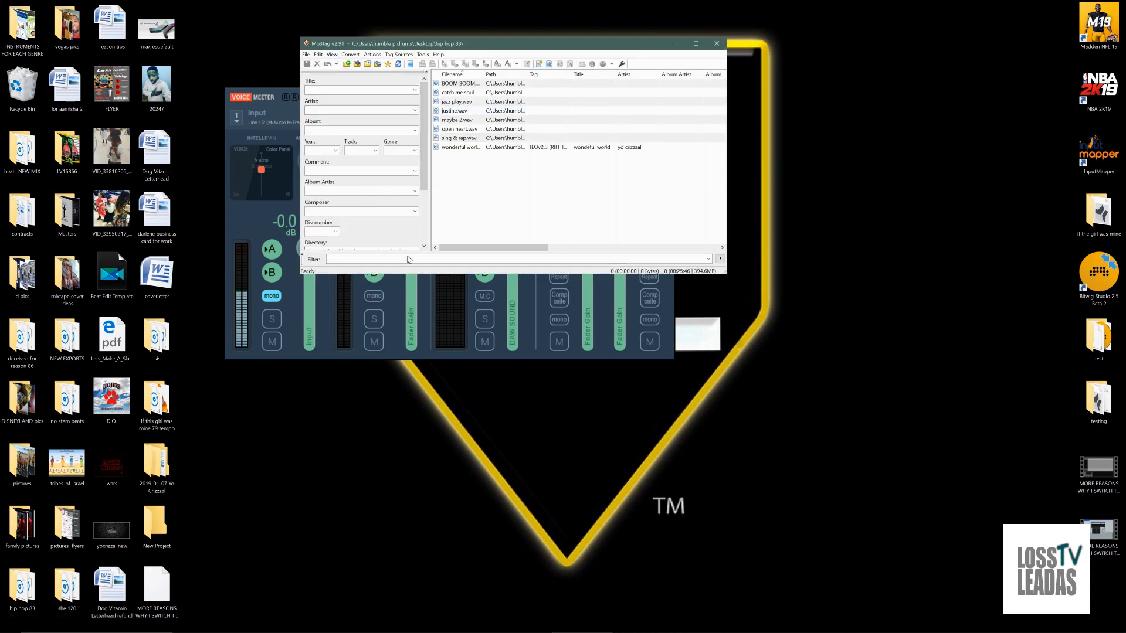
left_click_drag(410, 274, 409, 453)
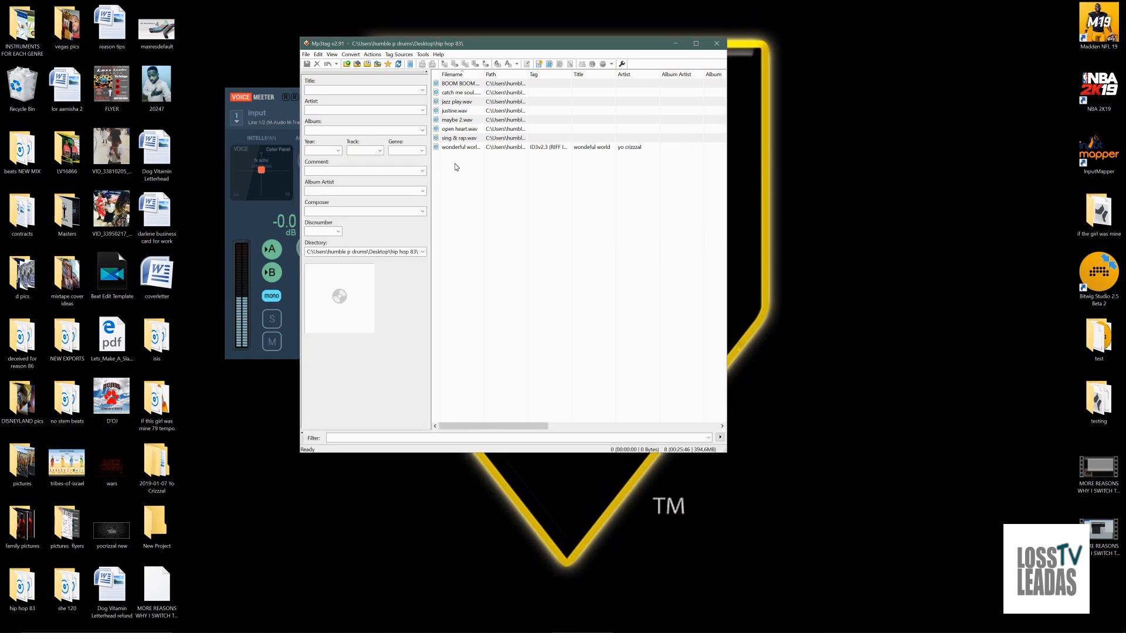
left_click(715, 44)
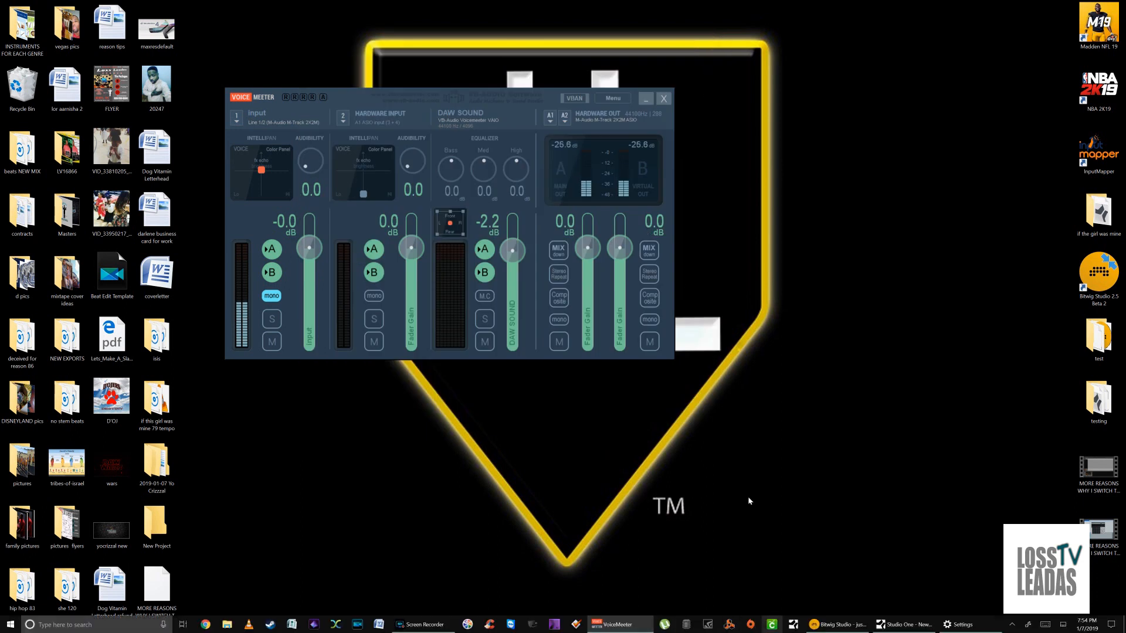
left_click(646, 99)
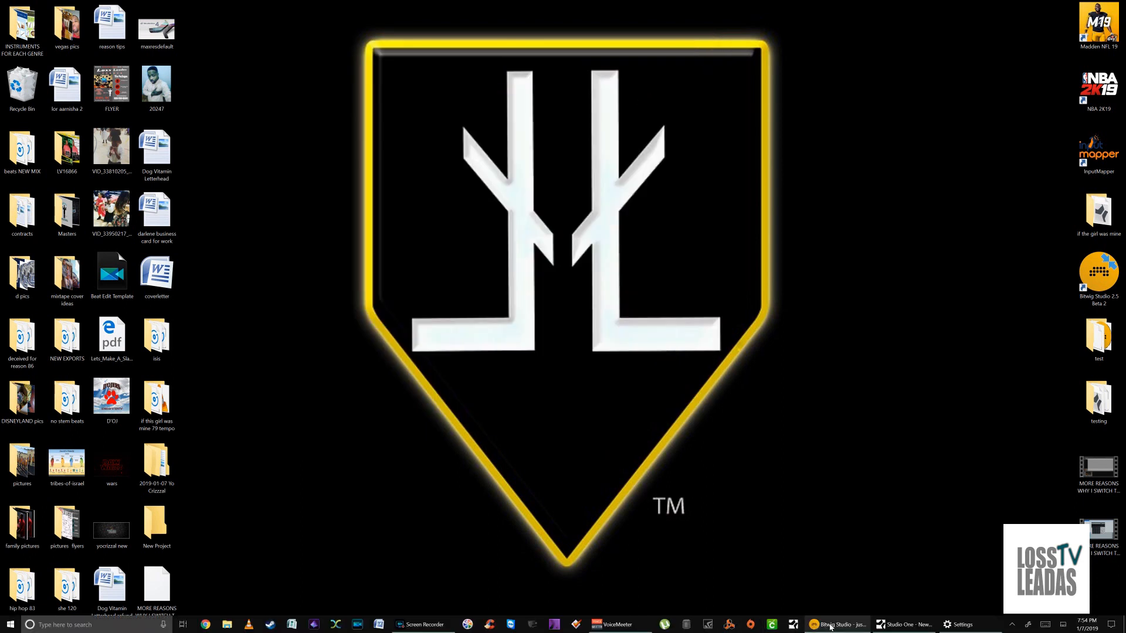
Step: Switch to Studio One, go from the mastering project to the song page, and minimise the application
left_click(897, 625)
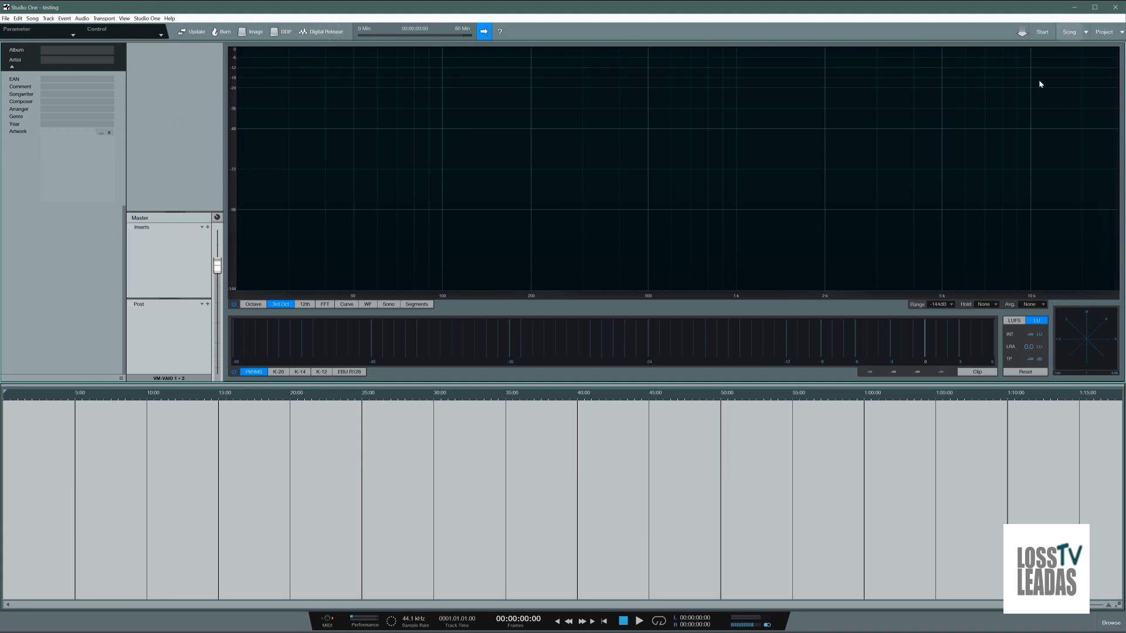
left_click(1069, 32)
left_click(1074, 7)
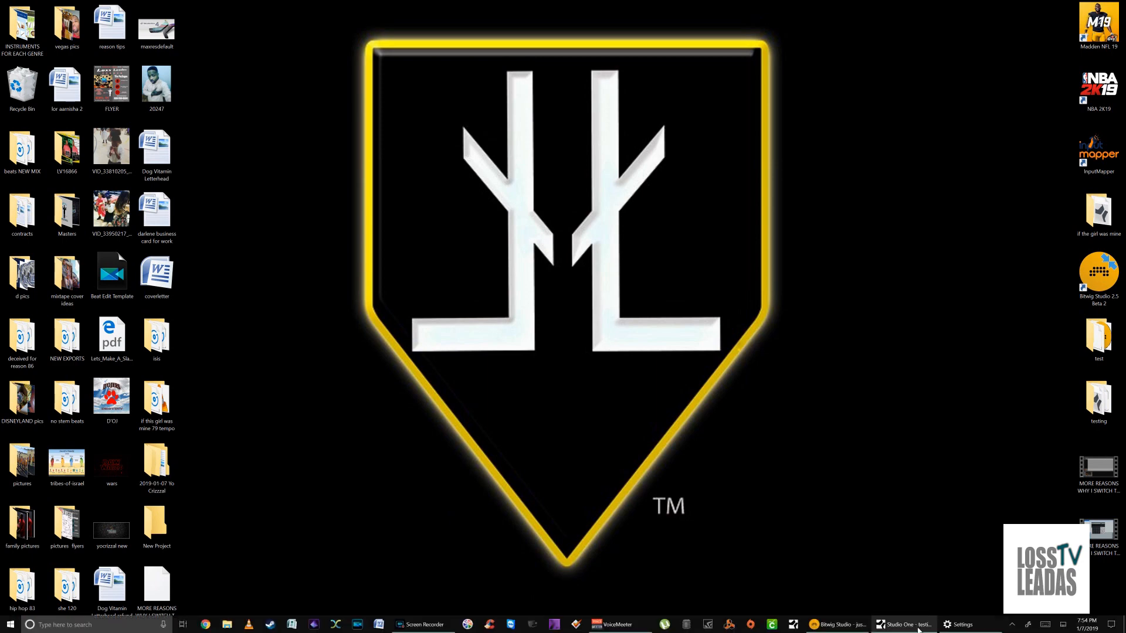
Step: Bring Studio One's song window back up, then start and stop playback of the song
mouse_move(909, 628)
mouse_move(845, 629)
left_click(884, 625)
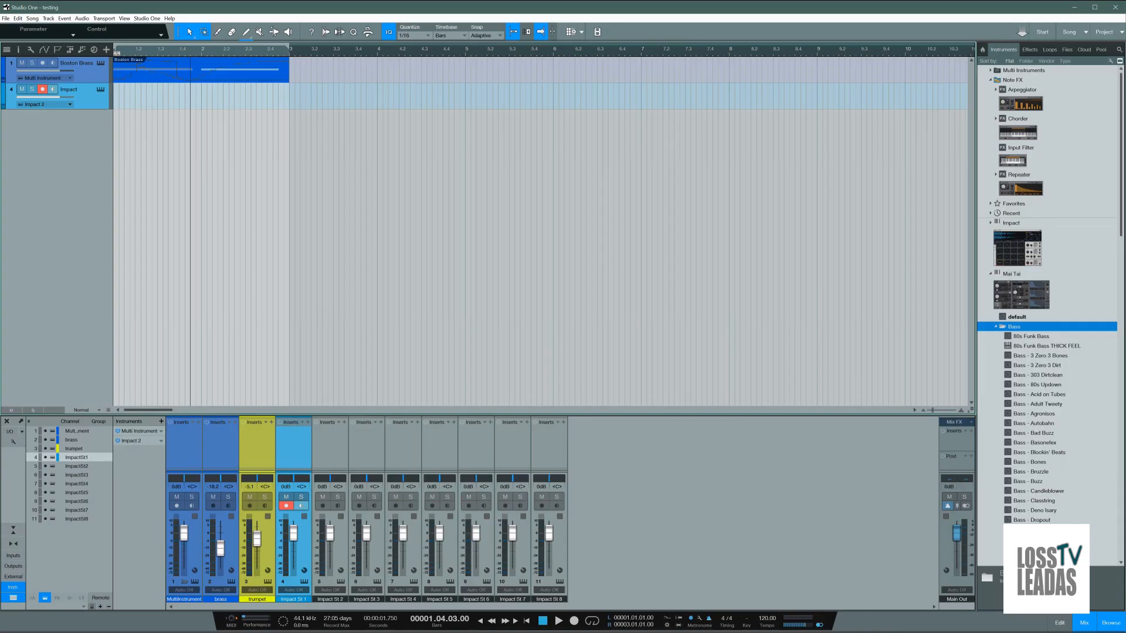
left_click(1075, 7)
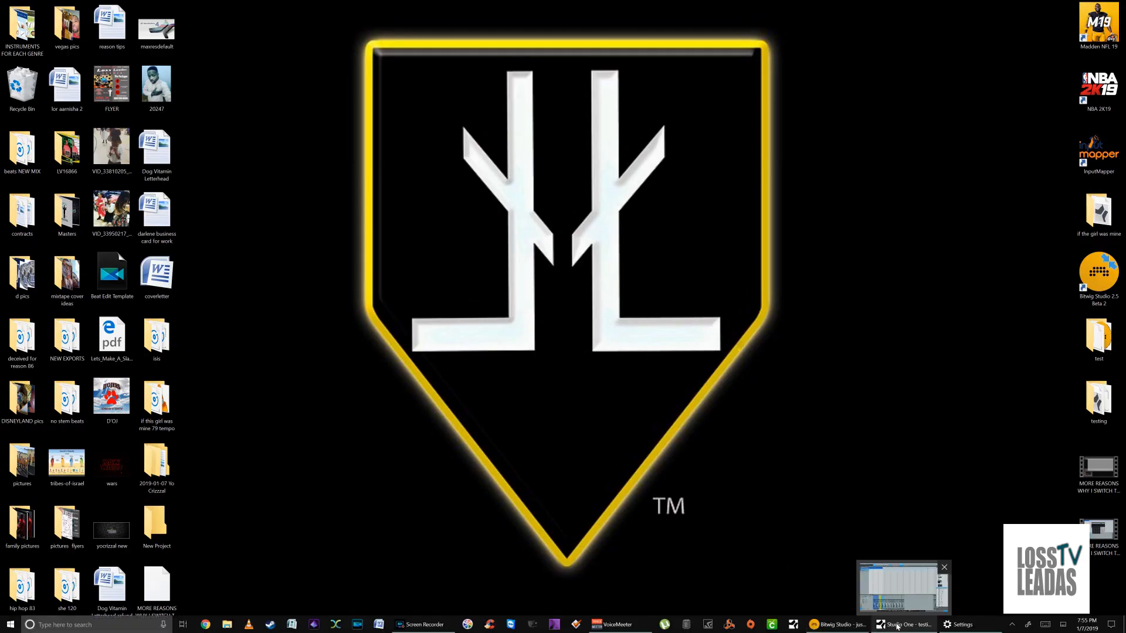
left_click(897, 627)
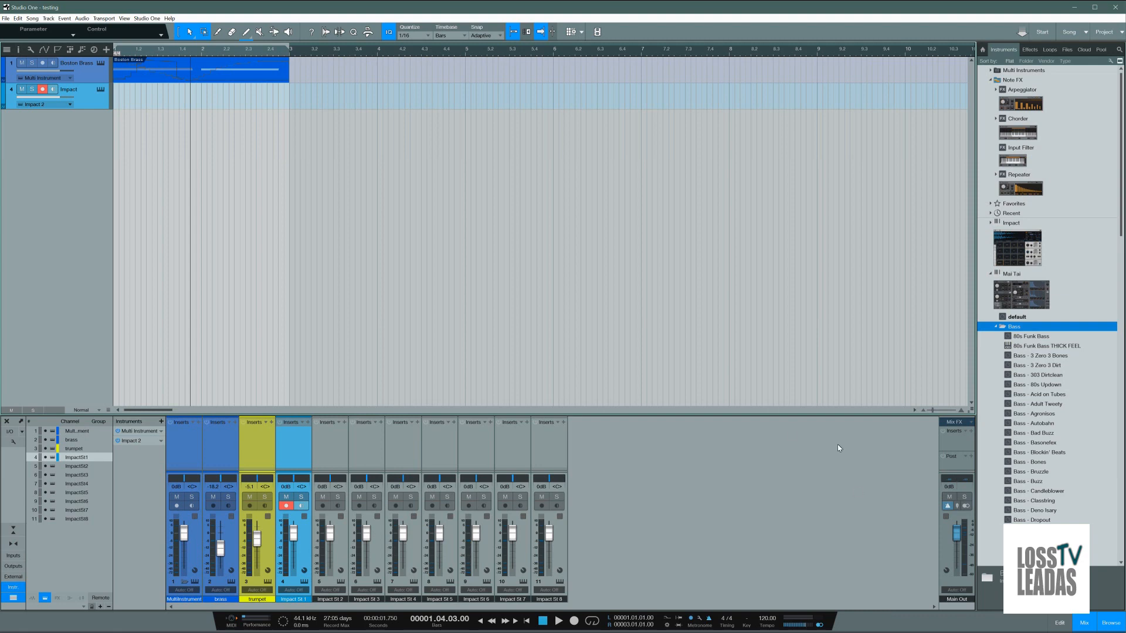
left_click(561, 622)
left_click(543, 621)
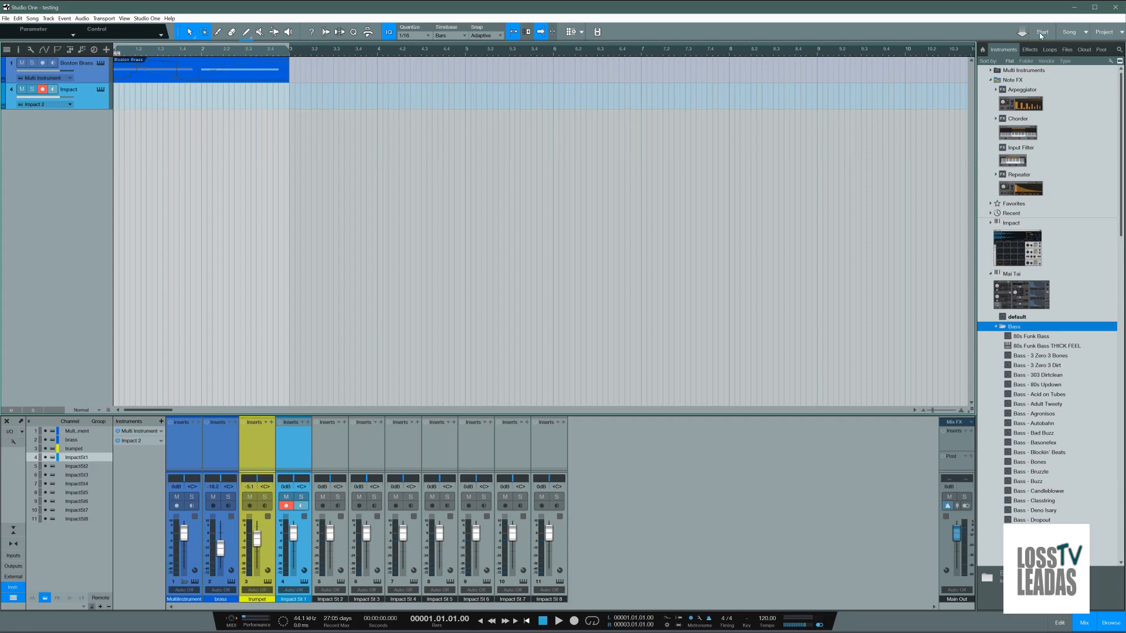
Step: Minimise Studio One, switch to Bitwig Studio, and select the Inst 1 track
left_click(1074, 8)
left_click(824, 623)
left_click(167, 96)
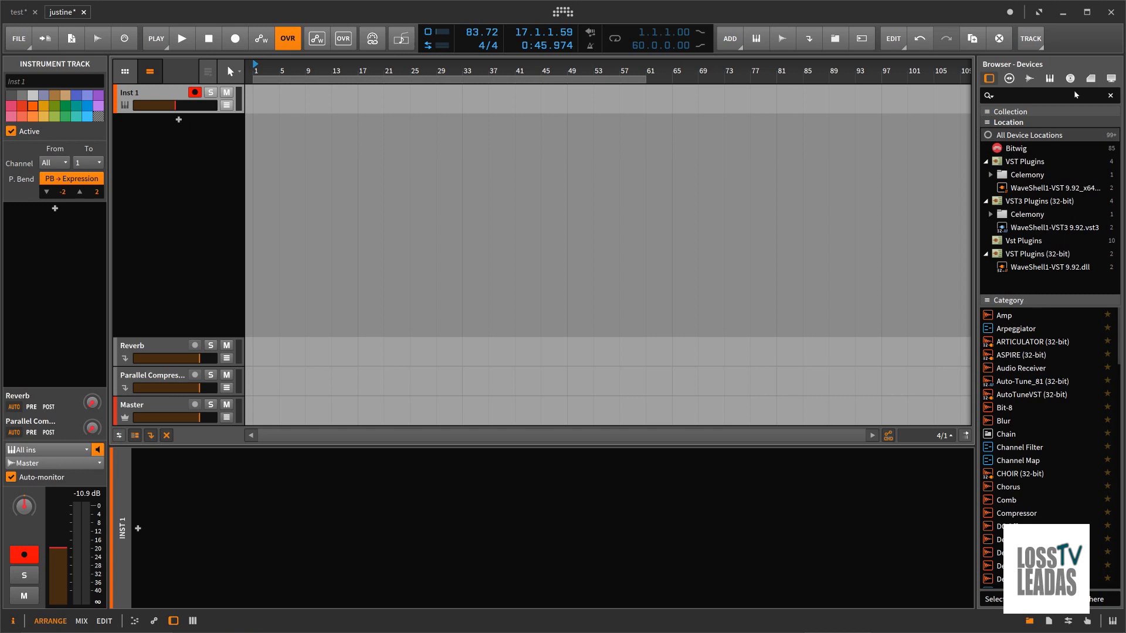
Step: Place the electric guitar.wav sample on the Inst 1 track at bar 1, make the track taller, and open the clip in the editor
left_click(1030, 78)
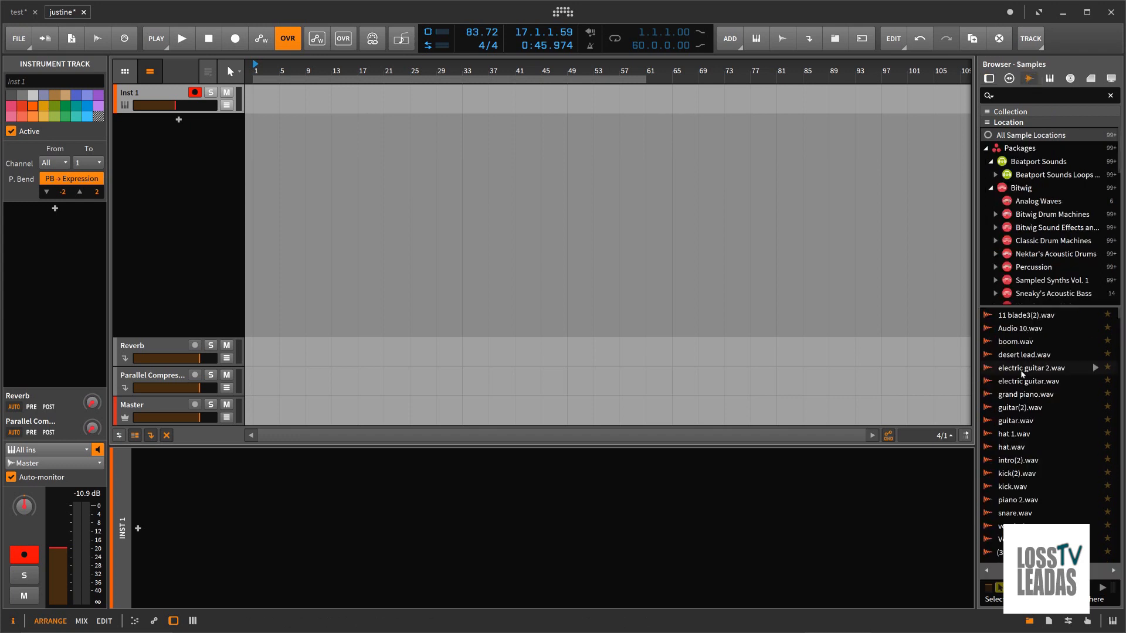
left_click_drag(1022, 384, 243, 103)
left_click_drag(230, 195, 236, 175)
double_click(299, 96)
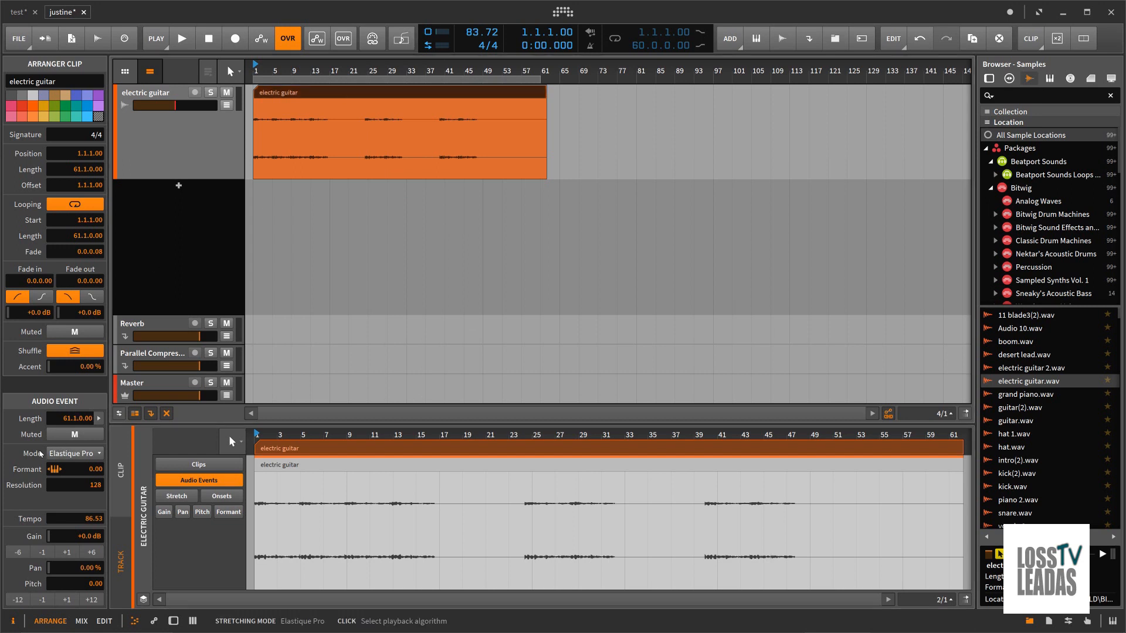
Step: Examine the stretch modes available for the electric guitar audio event without choosing one, and minimise Bitwig
left_click(73, 453)
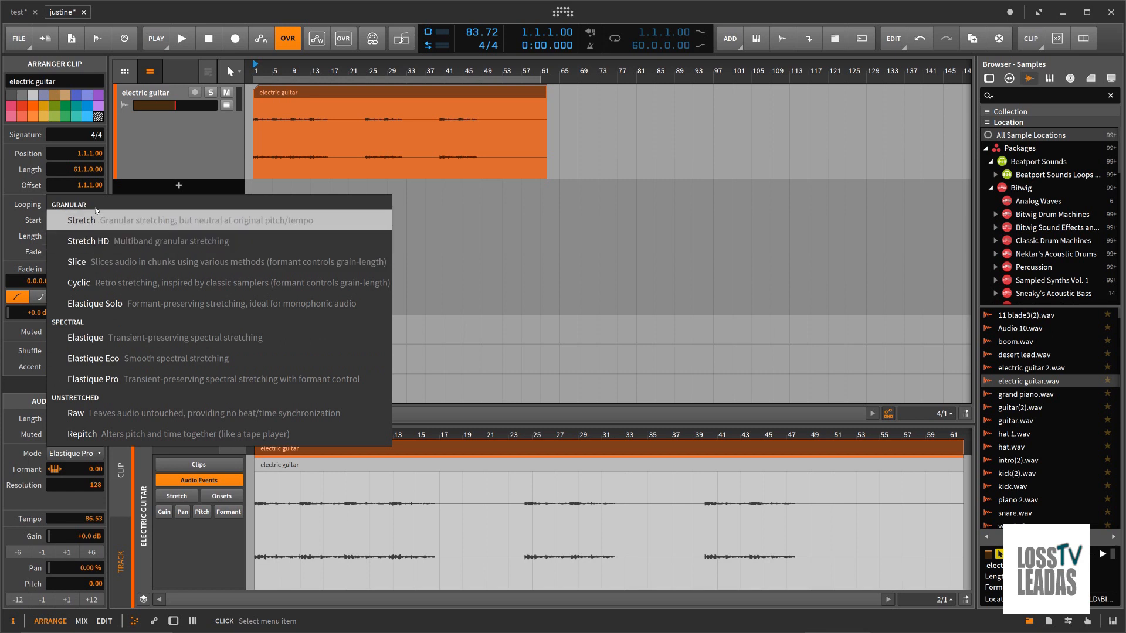
left_click(103, 62)
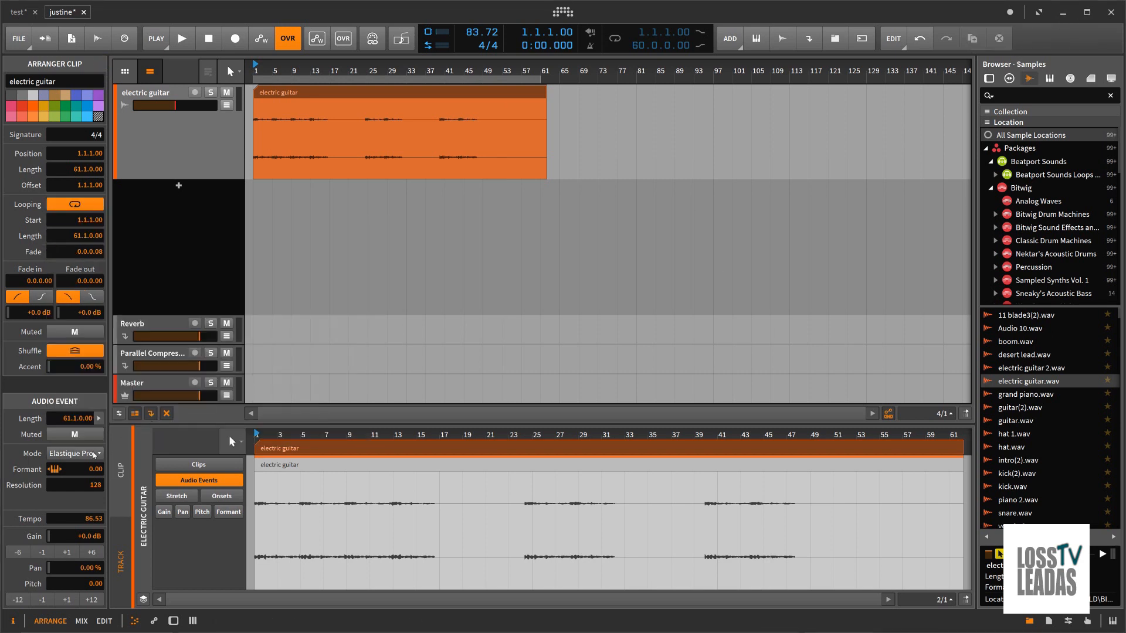
left_click(94, 453)
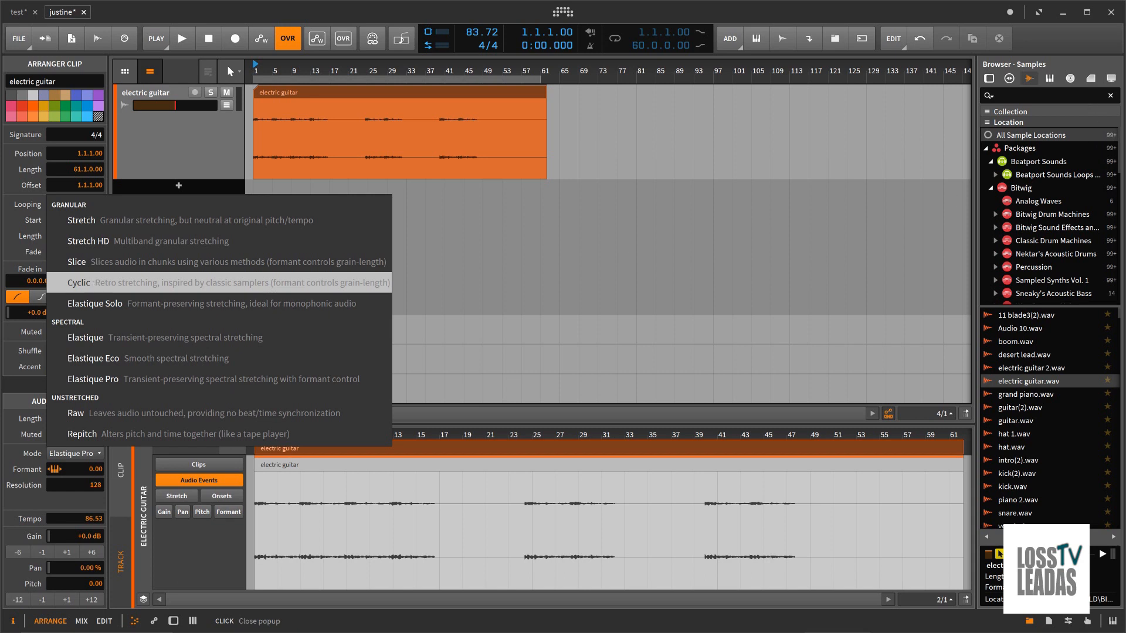
left_click(1066, 17)
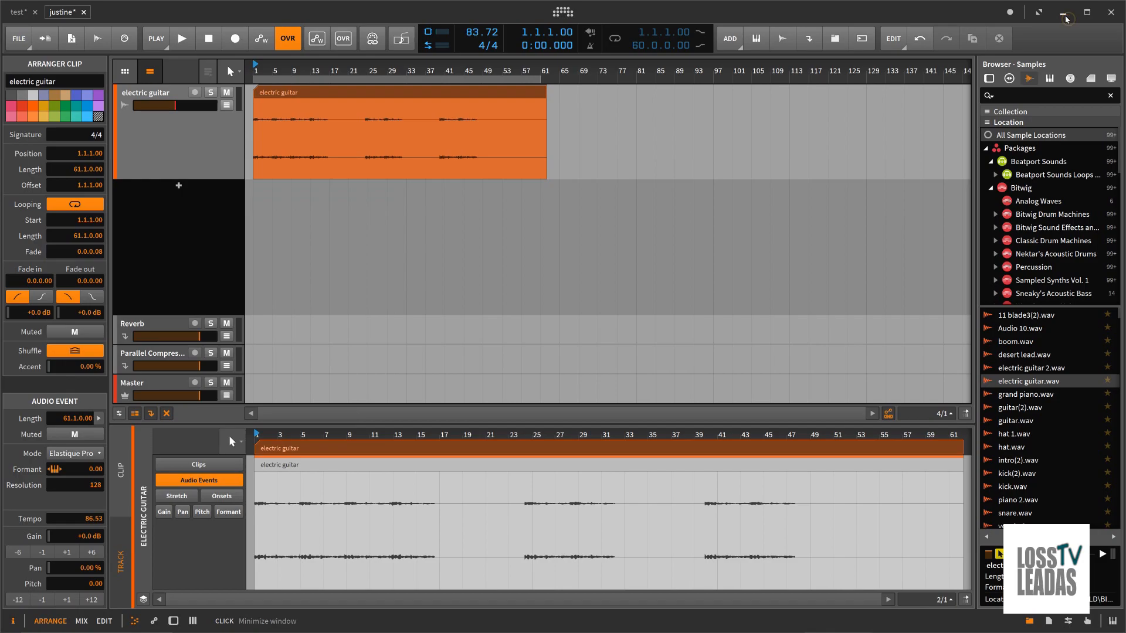
left_click(1067, 18)
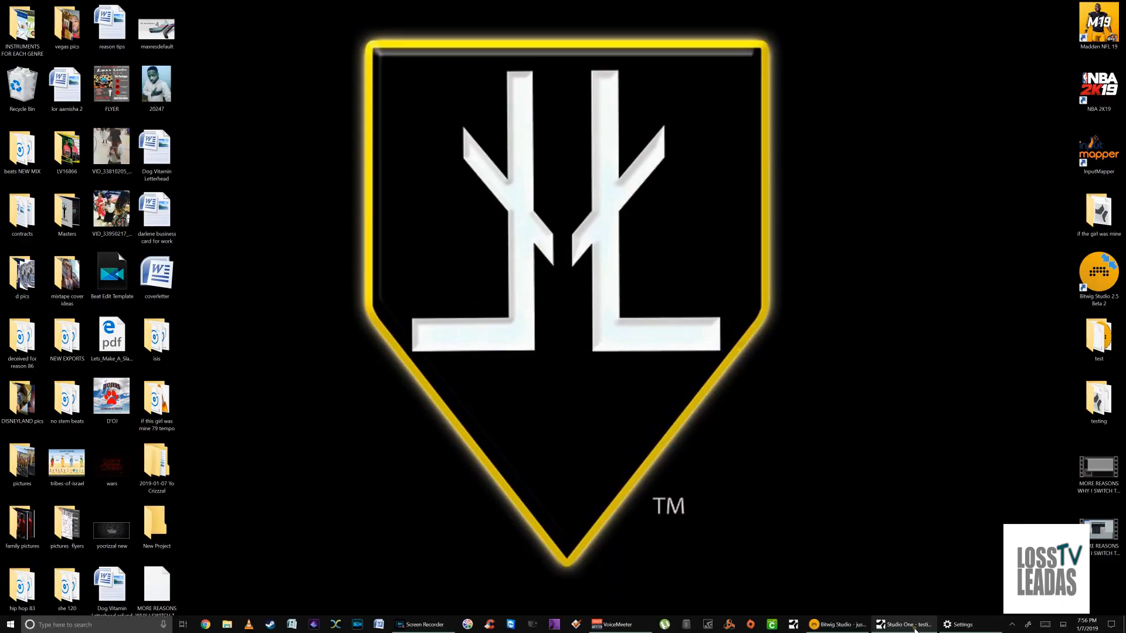
Step: Switch to Studio One, show the Impact track's inspector, and look through its timebase, group, layers and follow chords options
left_click(916, 629)
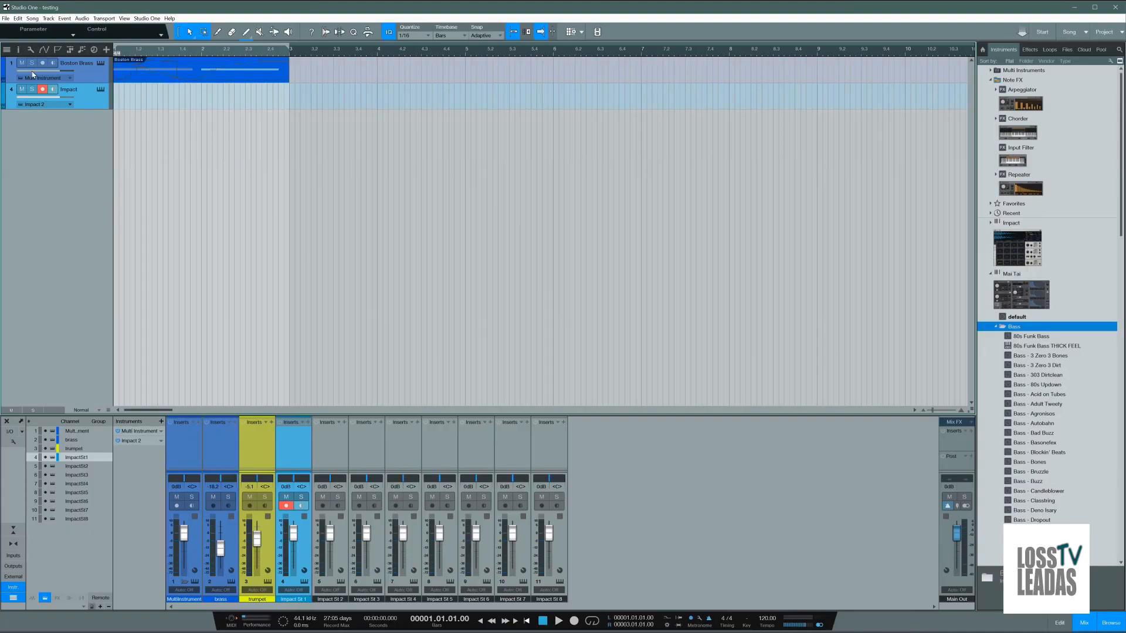
left_click(18, 49)
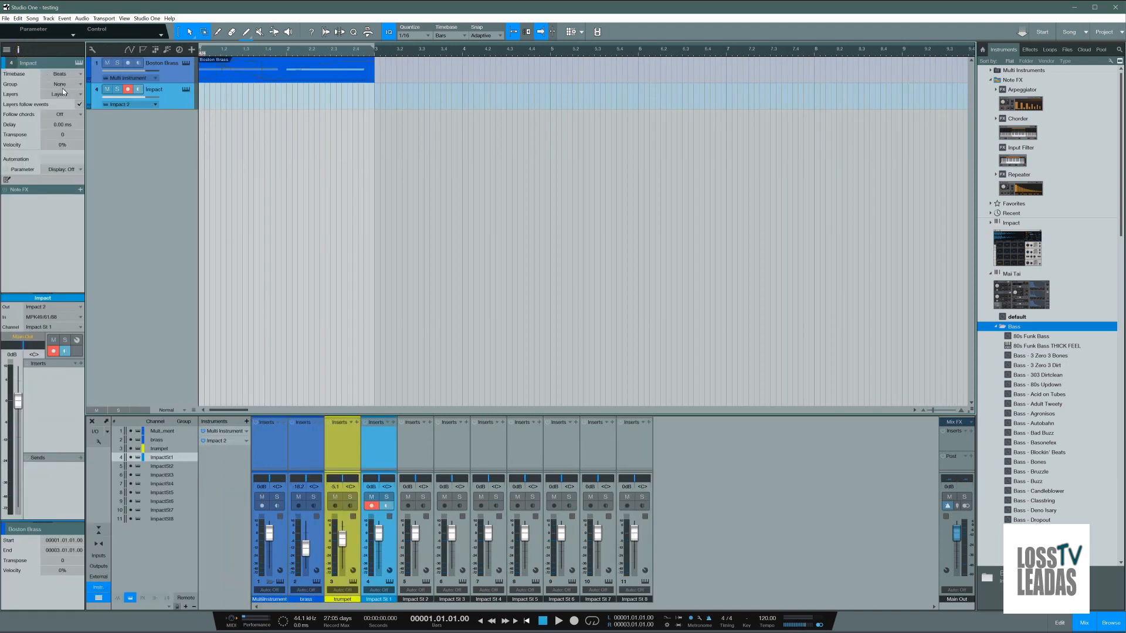
left_click(65, 74)
left_click(70, 72)
left_click(71, 85)
left_click(33, 76)
left_click(59, 93)
left_click(37, 89)
left_click(60, 118)
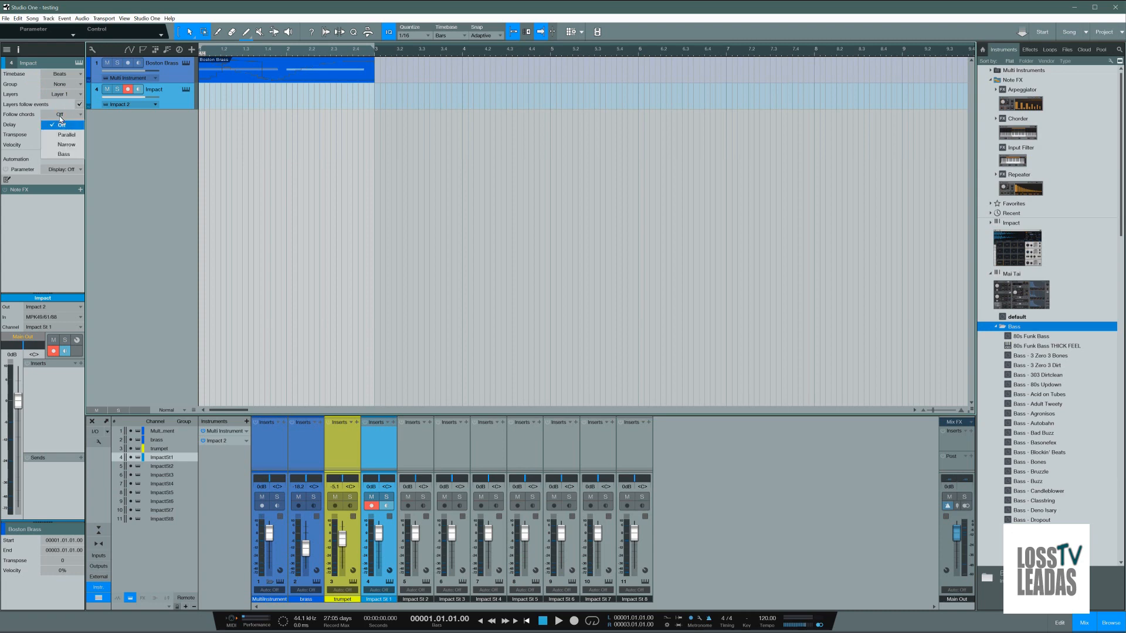
left_click(39, 115)
left_click(171, 98)
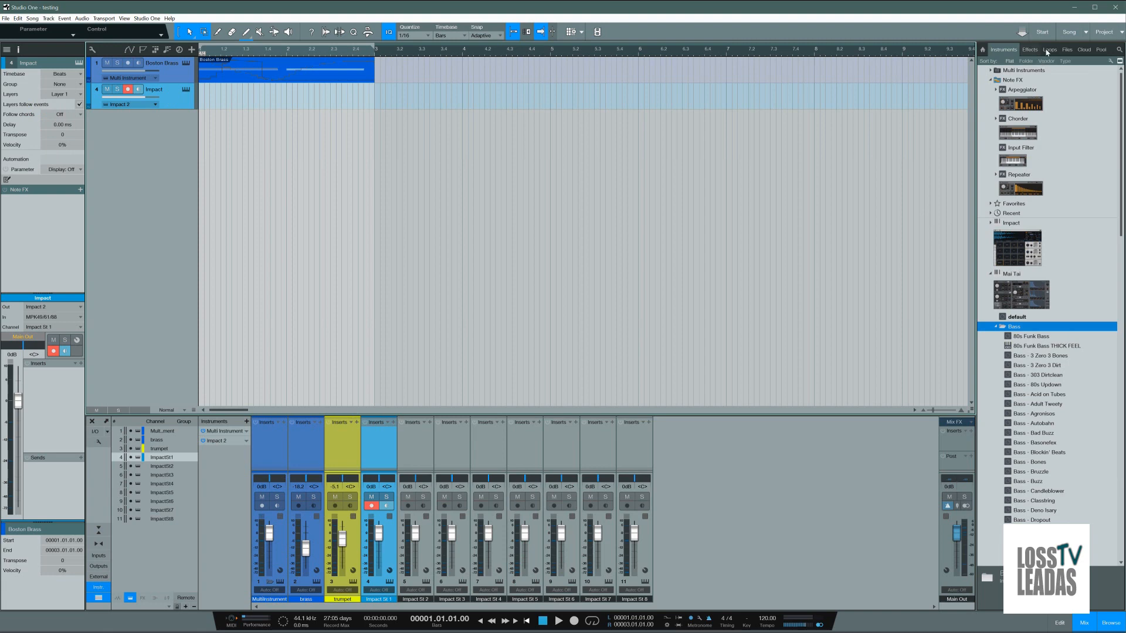
Step: Browse the files, effects and loops categories, examining the HipHop loops folder with Impact XT Kits and Sounds, and expand the EDM folder
left_click(1067, 50)
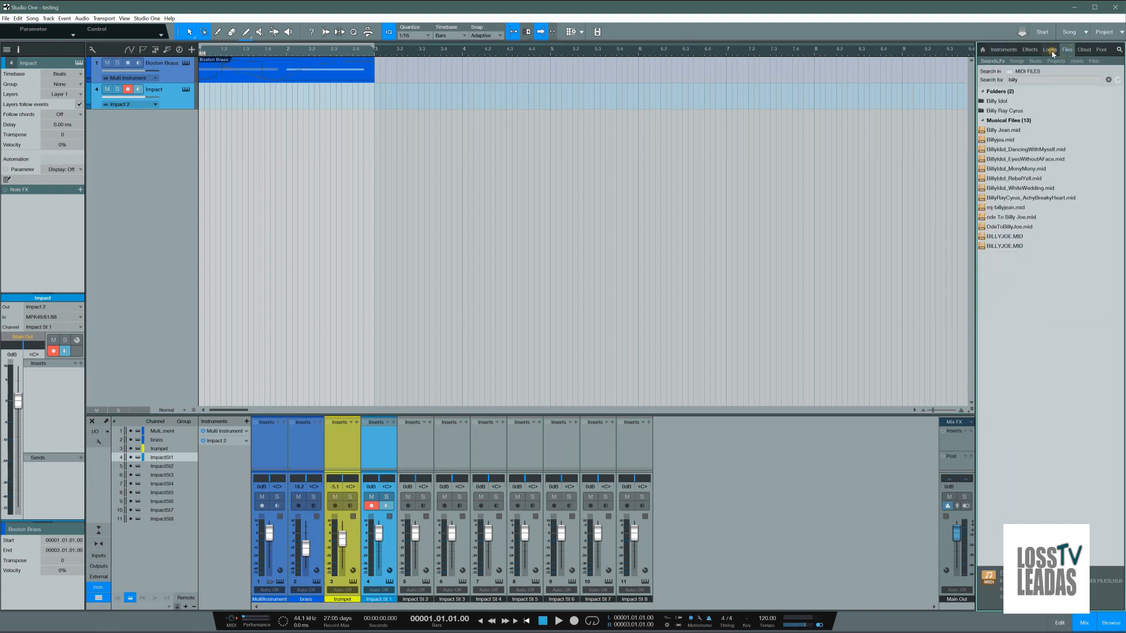
left_click(1030, 51)
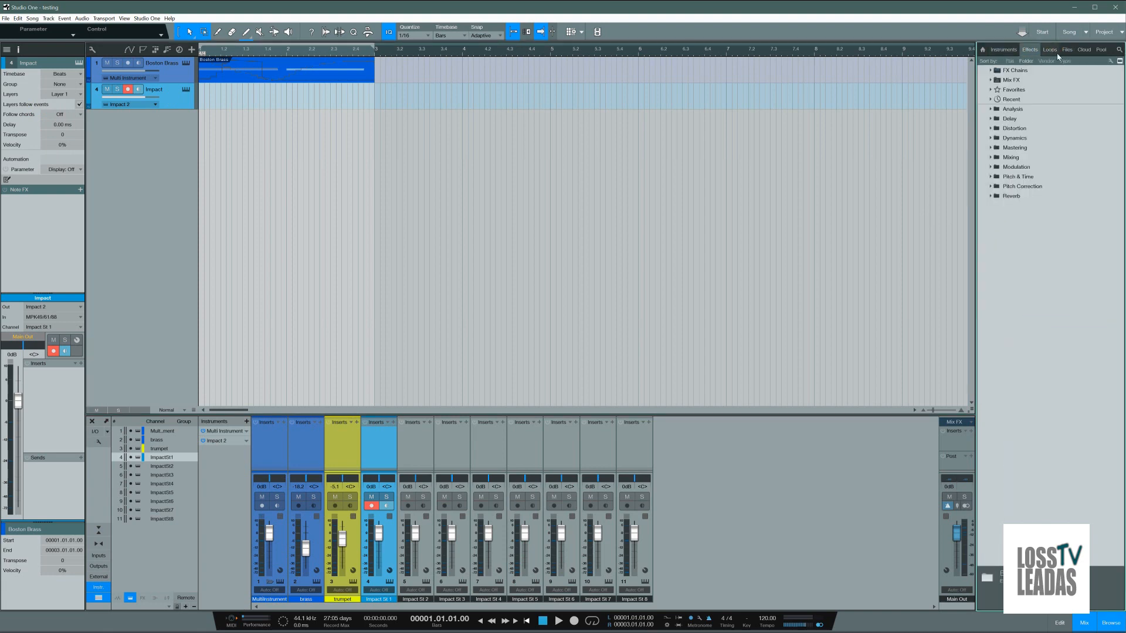
left_click(1051, 51)
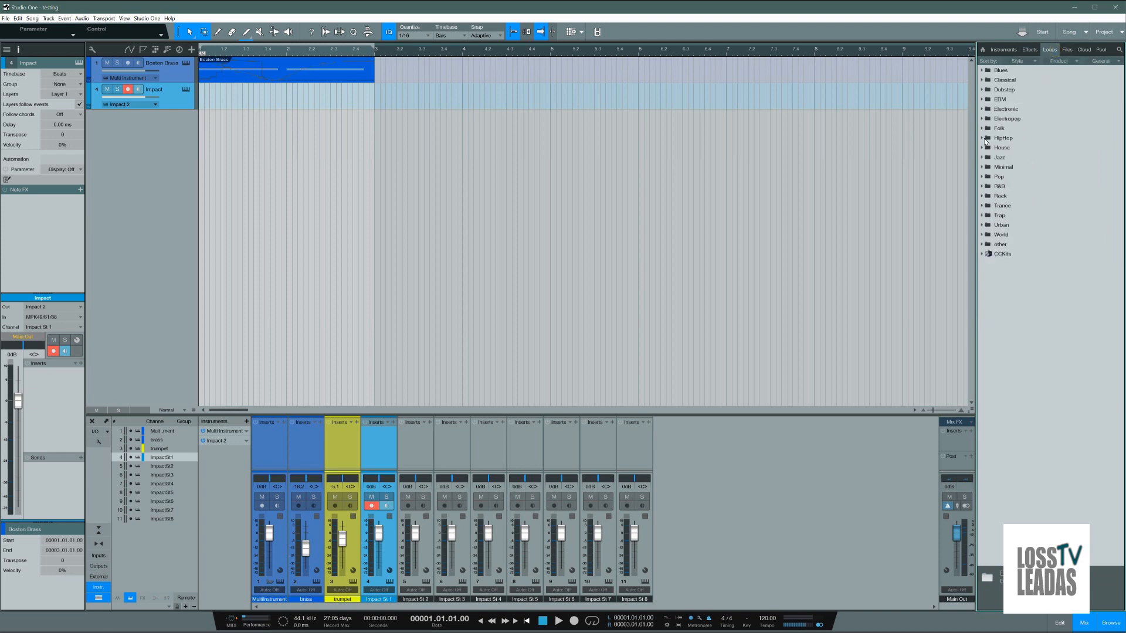
left_click(985, 140)
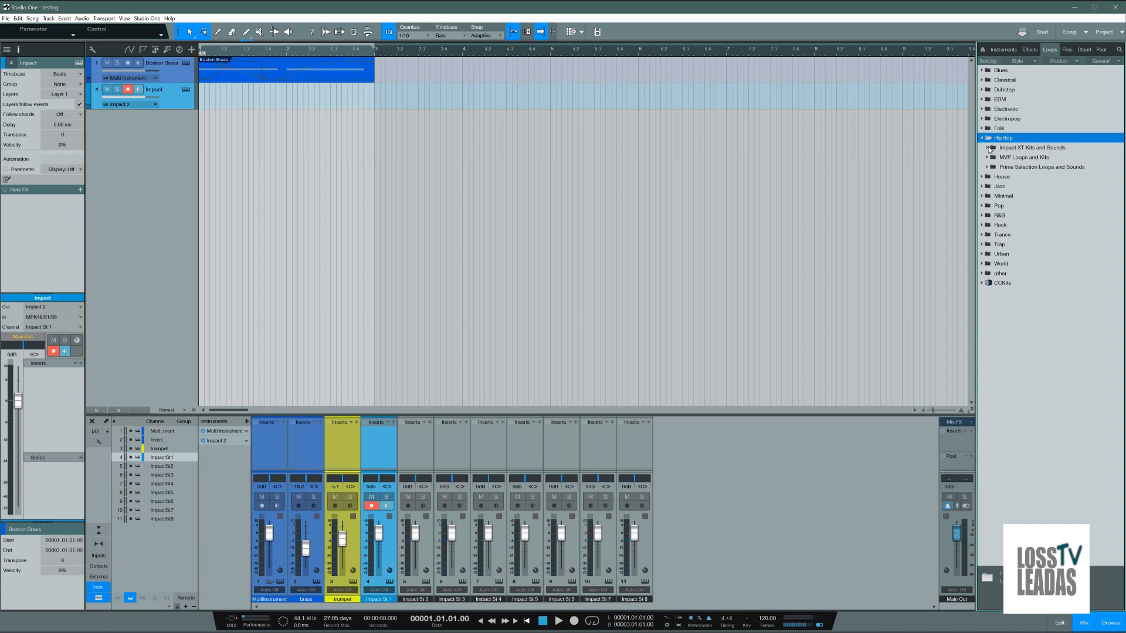
left_click(989, 150)
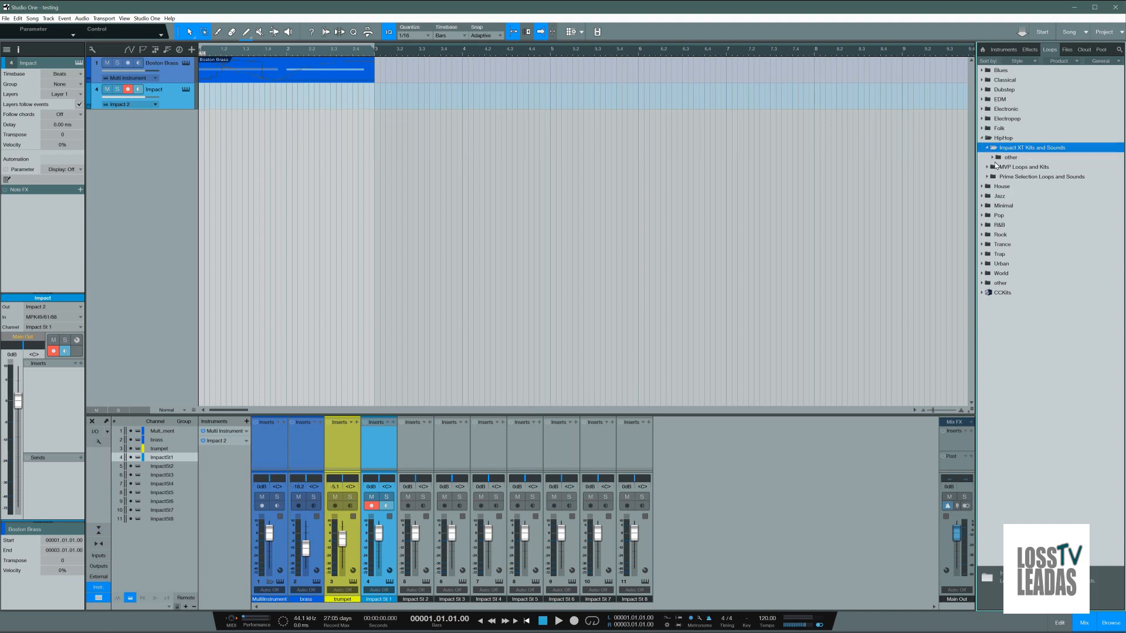
left_click(983, 138)
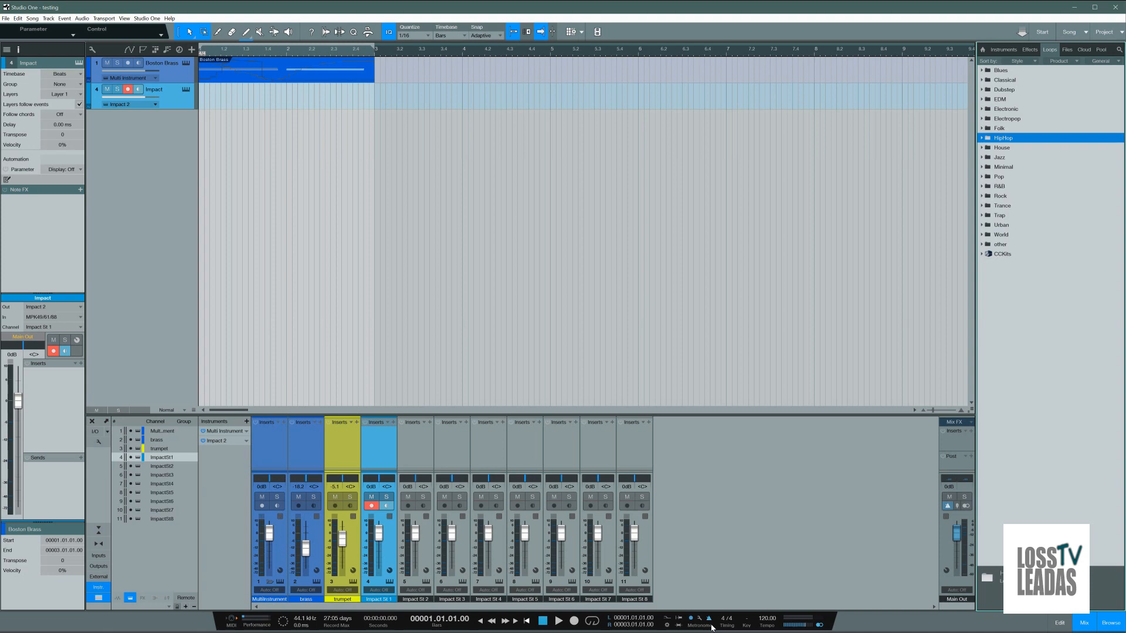
left_click(983, 100)
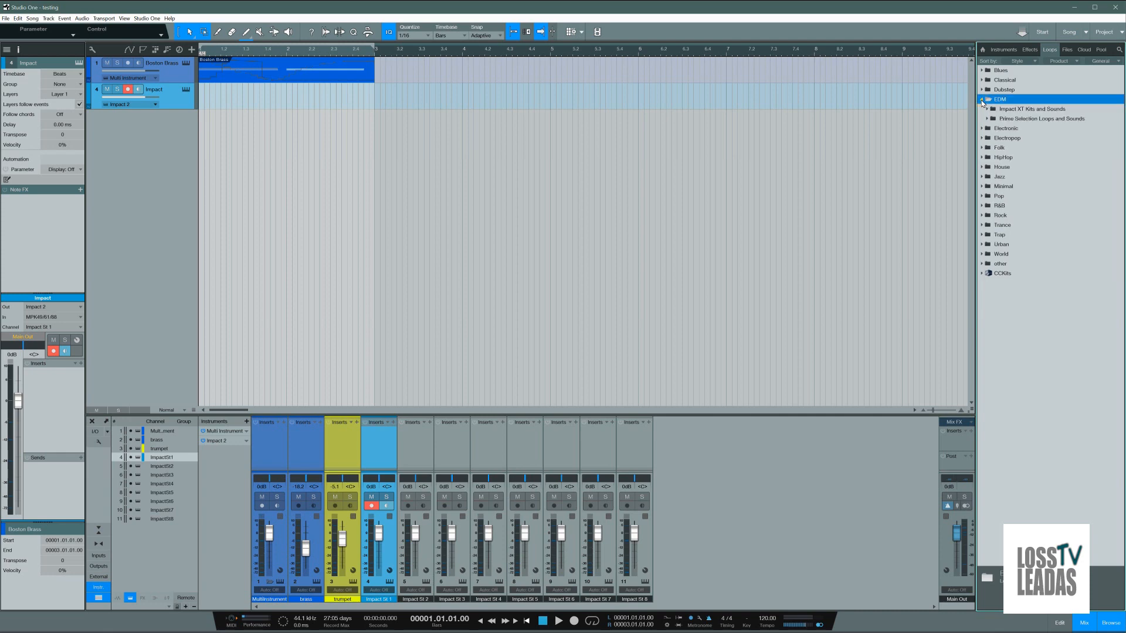
Step: Look through the Delay folder of the effects library and collapse it
left_click(1030, 50)
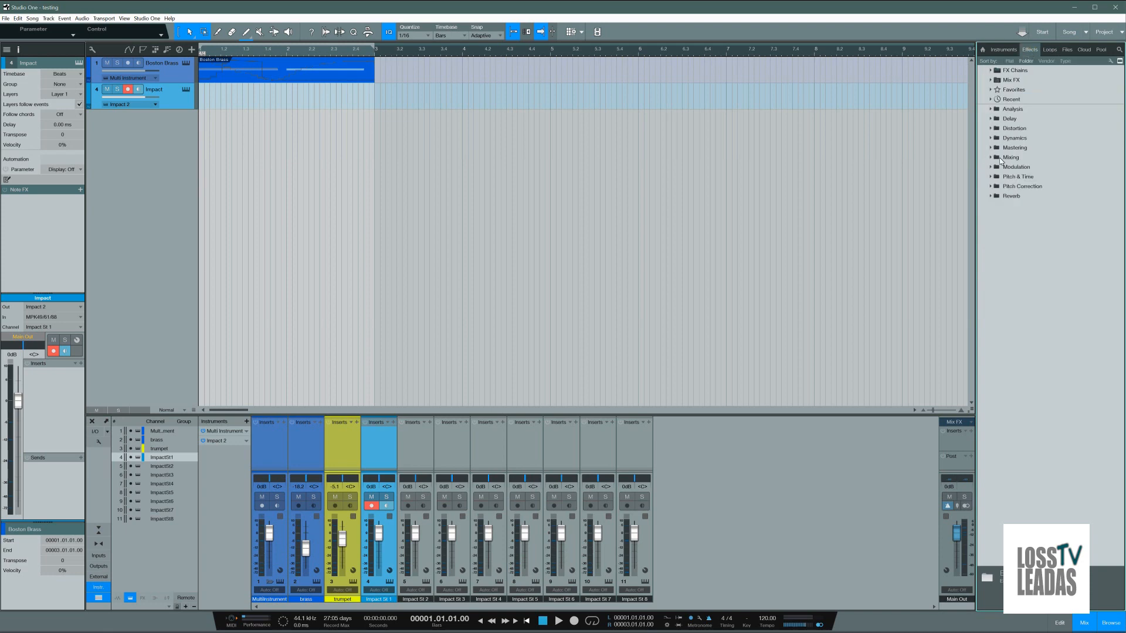
left_click(991, 119)
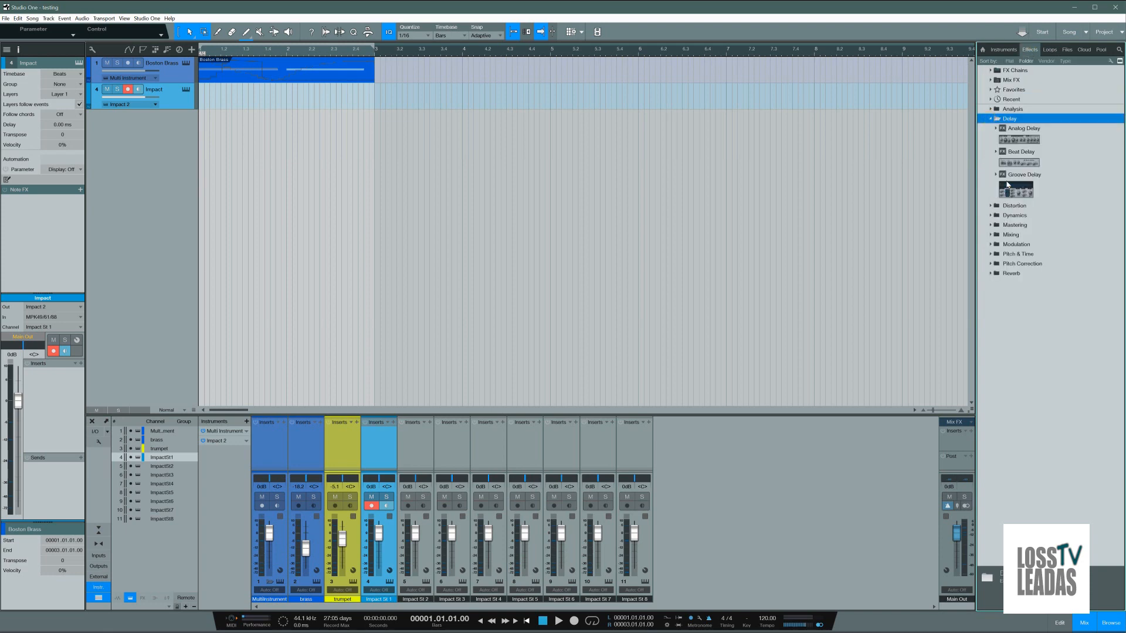
left_click(991, 119)
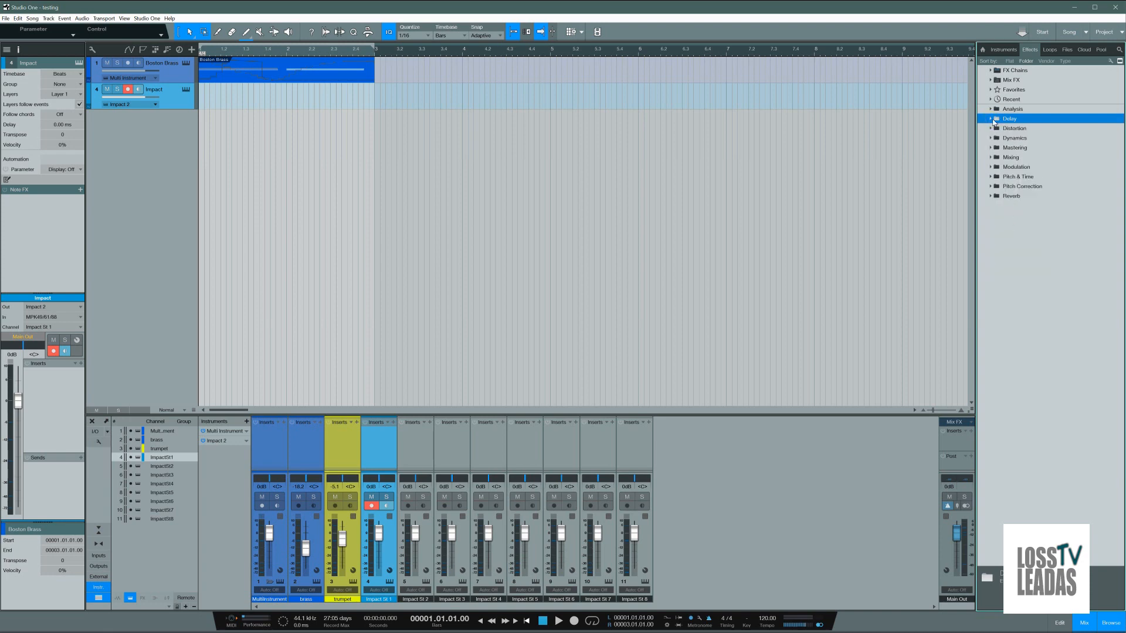
Step: In the instruments library, collapse Mai Tai and expand the presets of Impact, Repeater, Chorder and Arpeggiator
left_click(1004, 49)
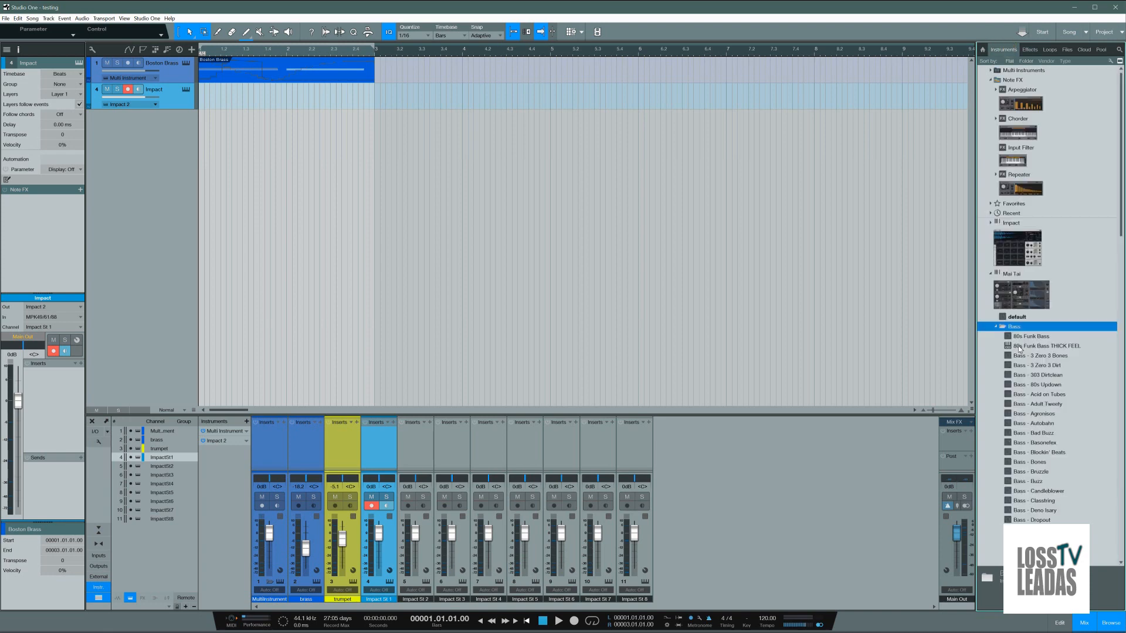
left_click(990, 274)
left_click(991, 223)
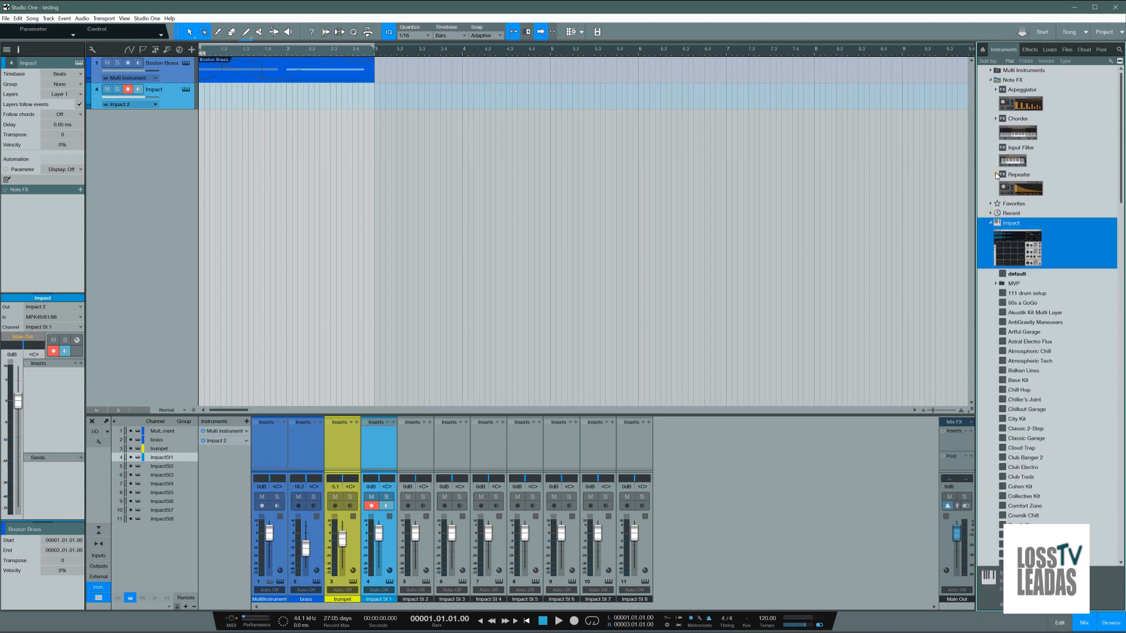
left_click(995, 174)
left_click(996, 118)
left_click(995, 89)
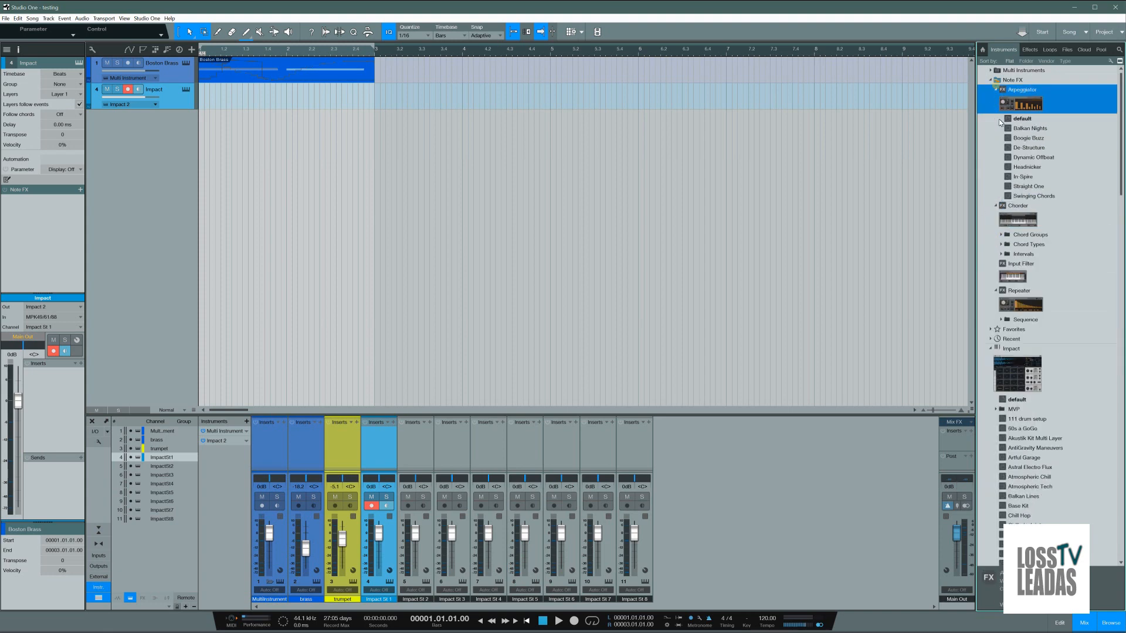
Step: Look through the Impact and Presence presets in the instruments library and collapse Presence
scroll(1041, 440, "down", 20)
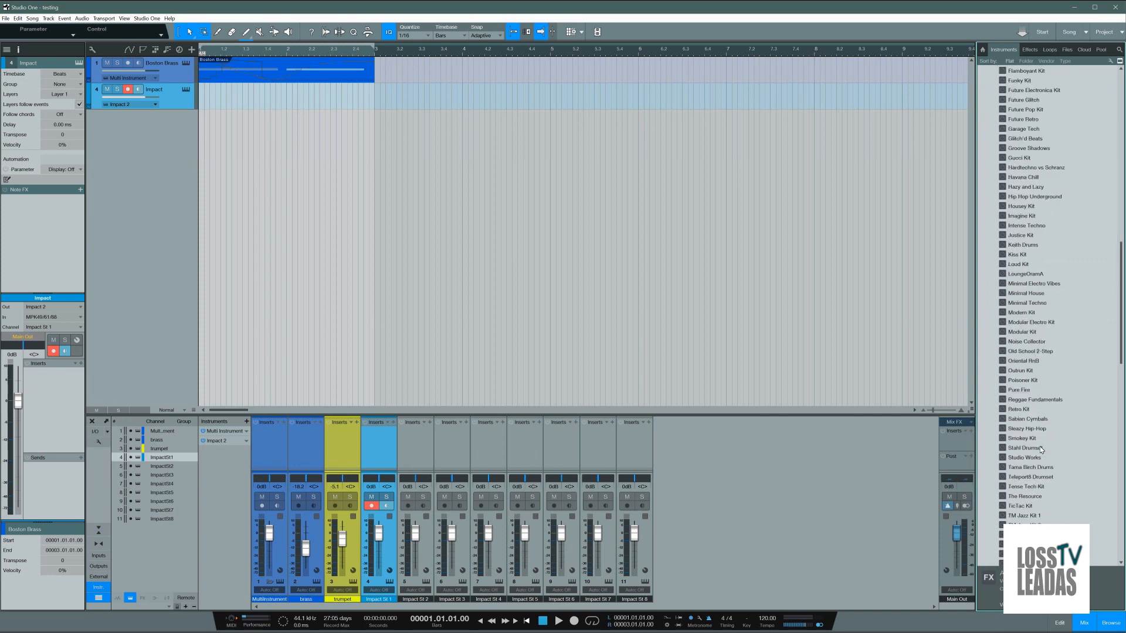
scroll(1040, 447, "down", 9)
left_click_drag(1125, 494, 1115, 146)
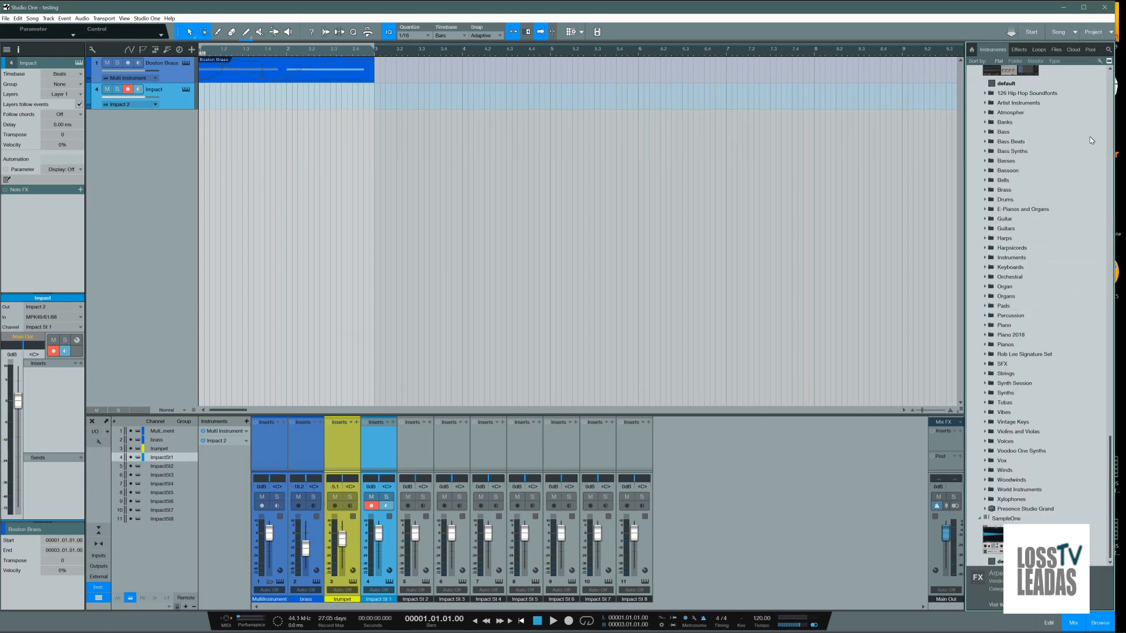
left_click(1084, 7)
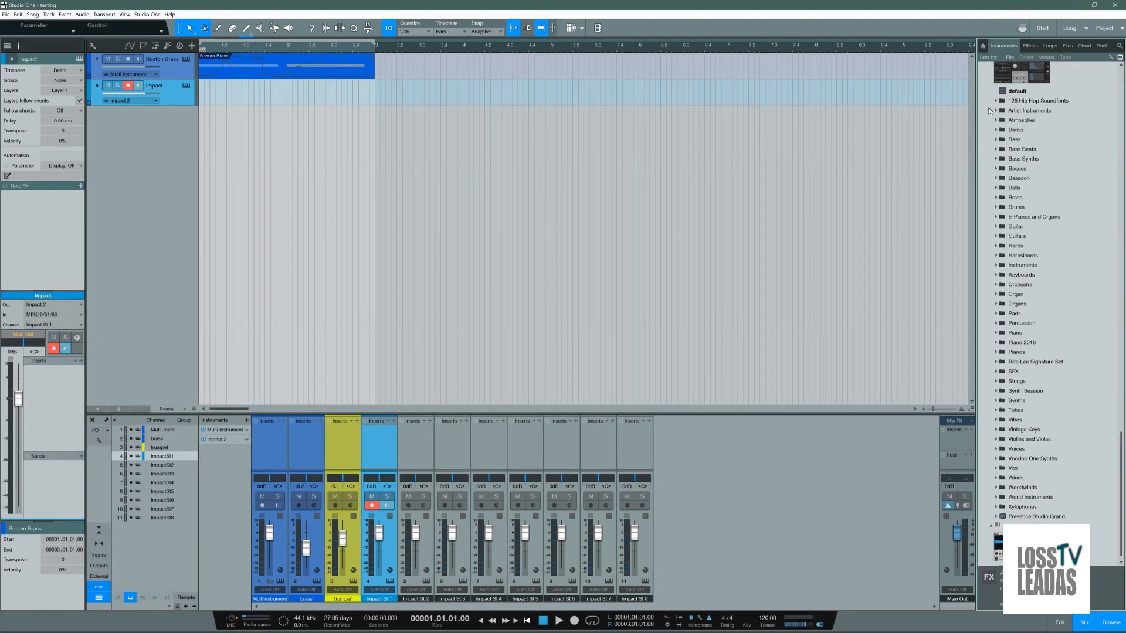
scroll(989, 152, "up", 5)
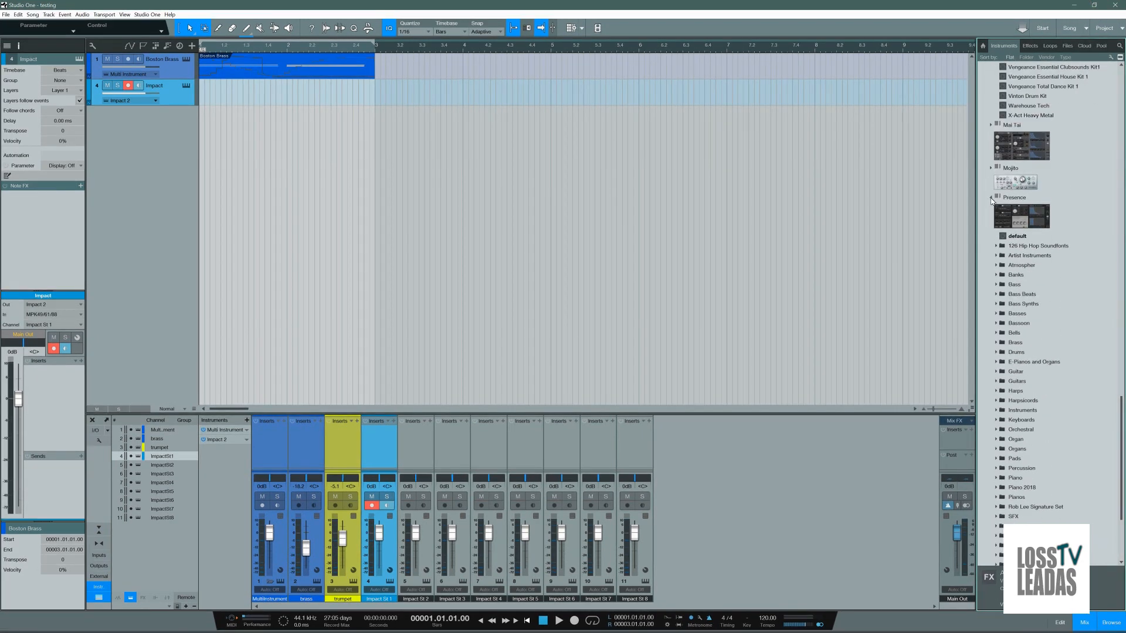
left_click(991, 197)
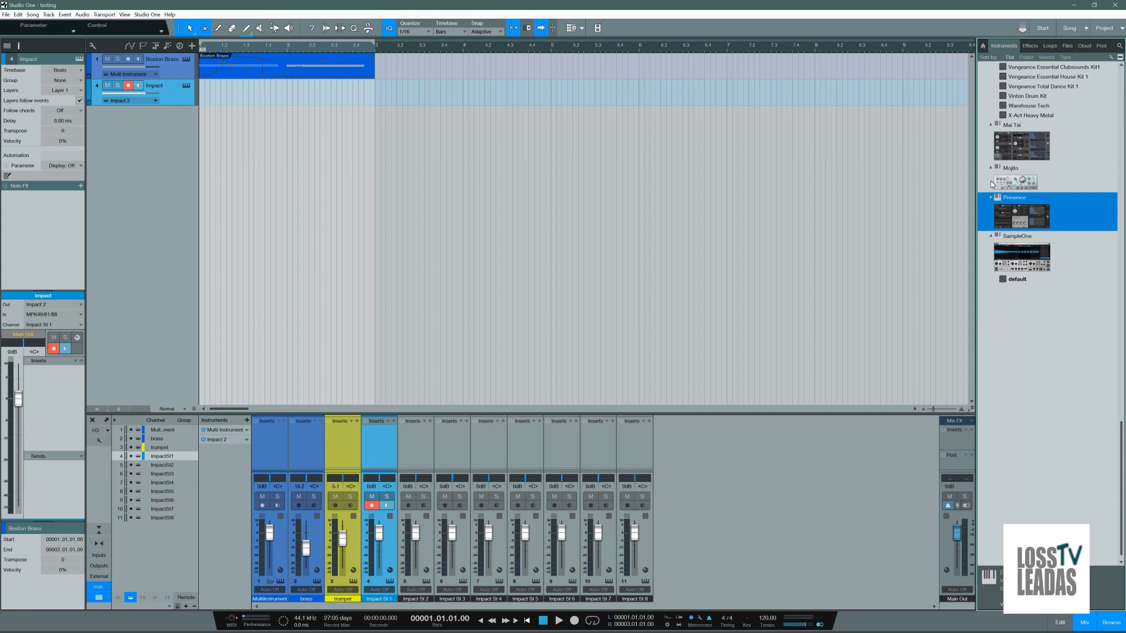
Step: Collapse the presets of Impact, Repeater, Chorder and Arpeggiator, leaving the Note FX folder expanded
scroll(991, 185, "up", 15)
scroll(991, 184, "up", 20)
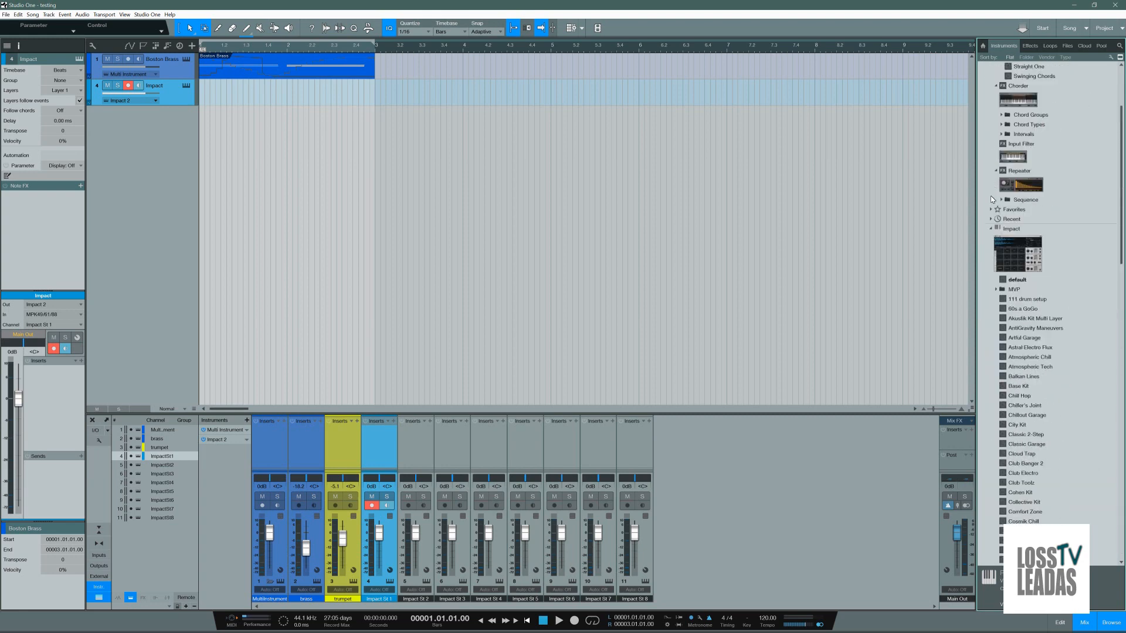
left_click(991, 229)
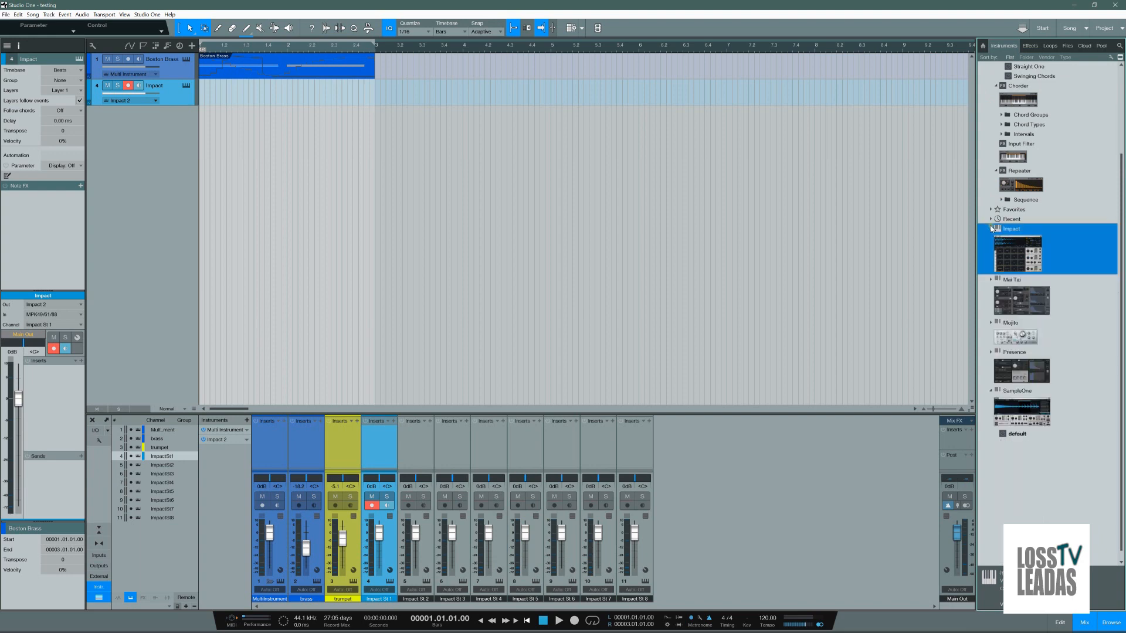
left_click(996, 170)
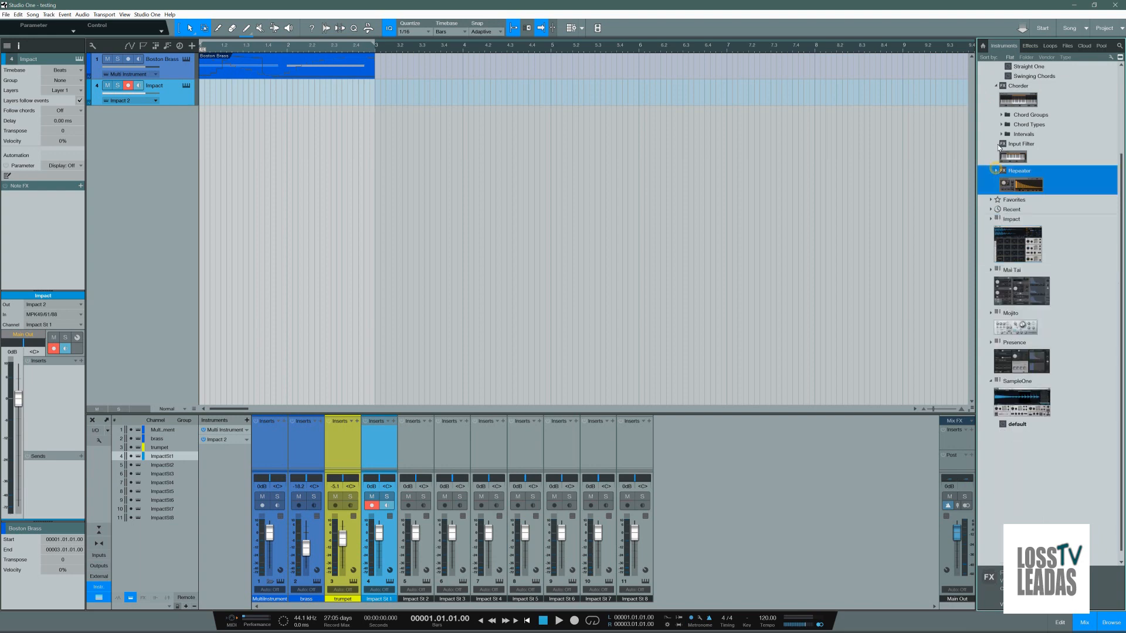
left_click(996, 86)
scroll(992, 111, "up", 4)
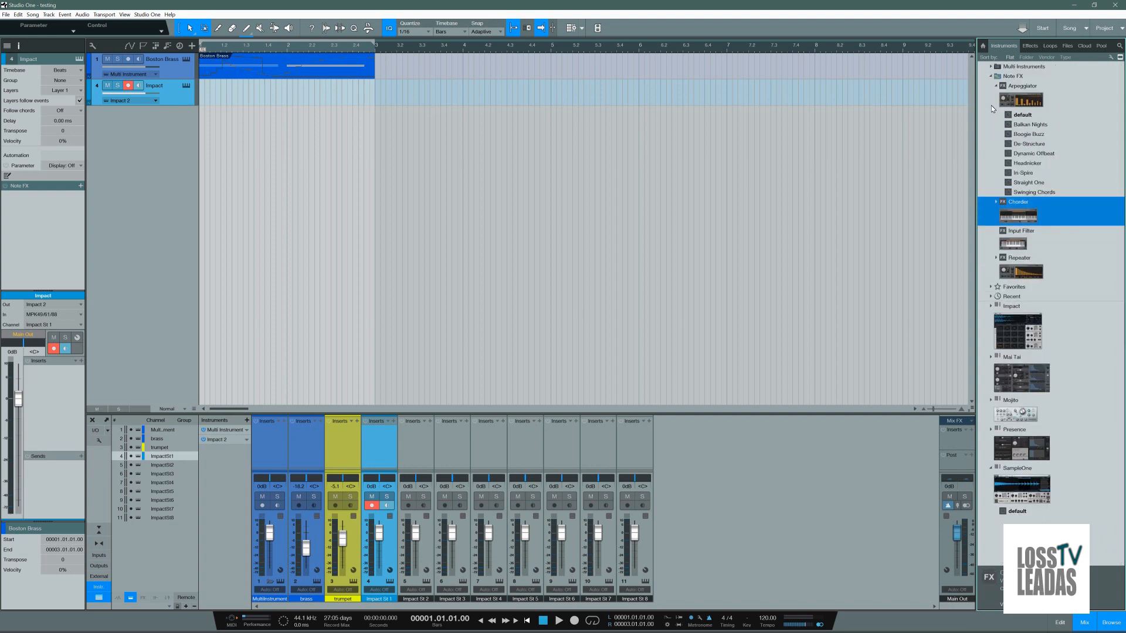
left_click(997, 86)
left_click(991, 77)
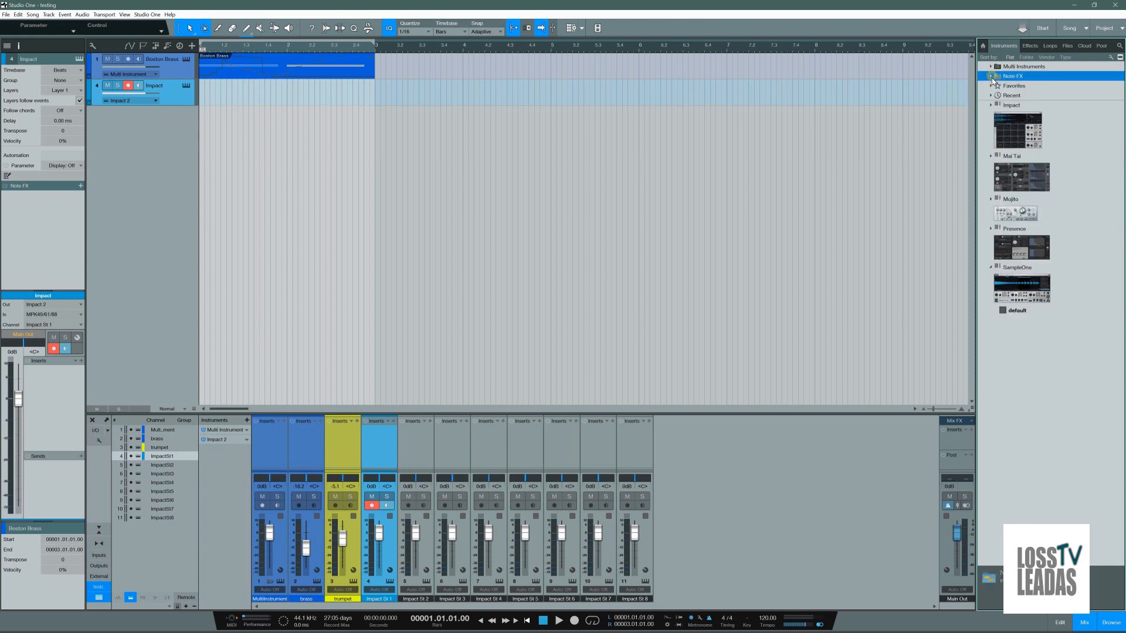
left_click(991, 76)
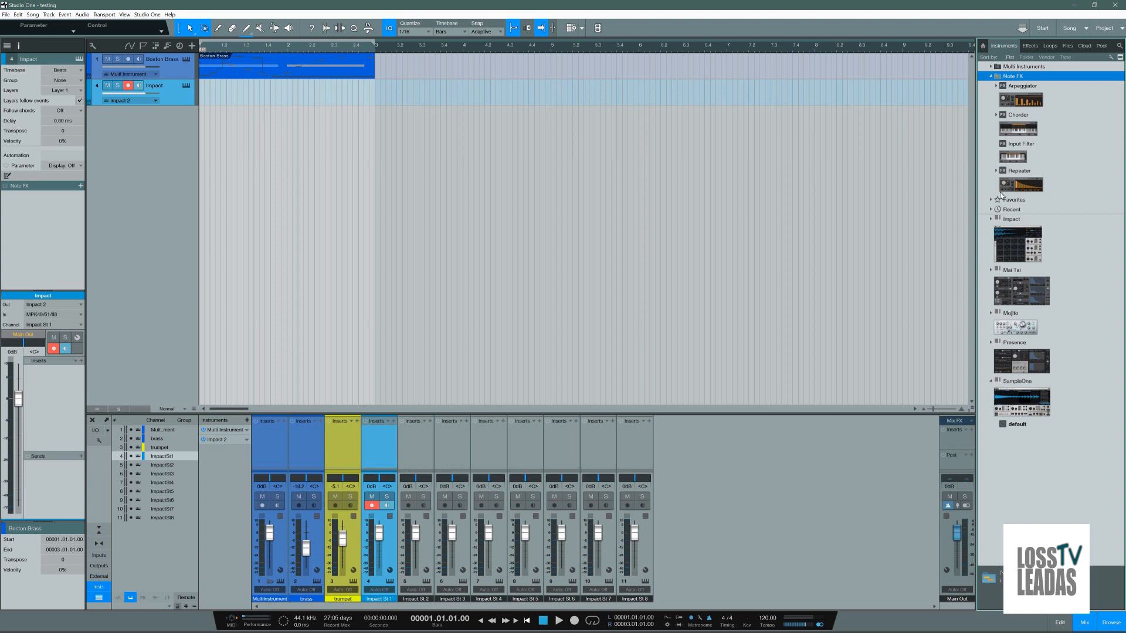
Step: Show the file browser and clear its search for "billy"
left_click(1049, 46)
left_click(1067, 46)
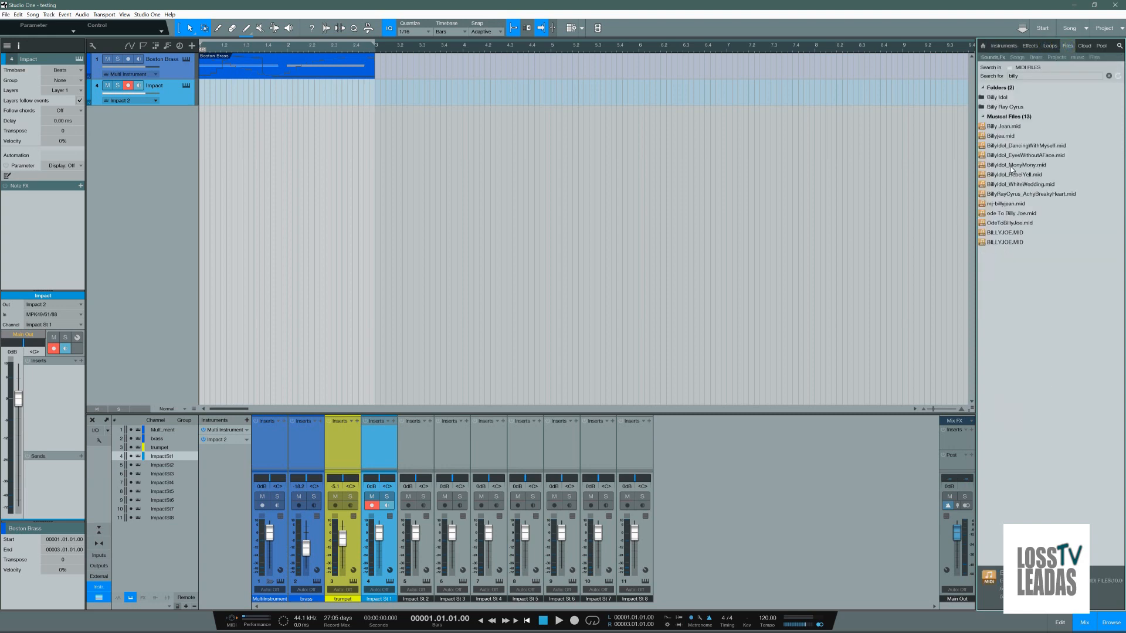
left_click(1108, 75)
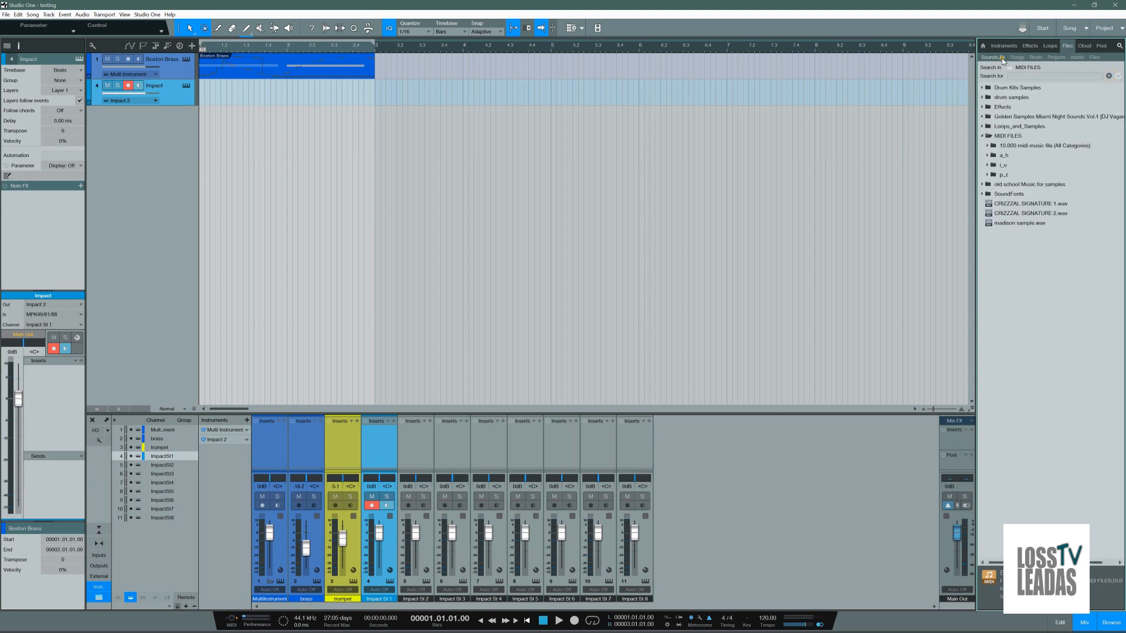
Step: Place EC01_Lop_130bpm.wav from the 03_X-Static Goldmine 3 folder in Loops_and_Samples on a new audio track at the song start
left_click(1000, 126)
left_click(1014, 155)
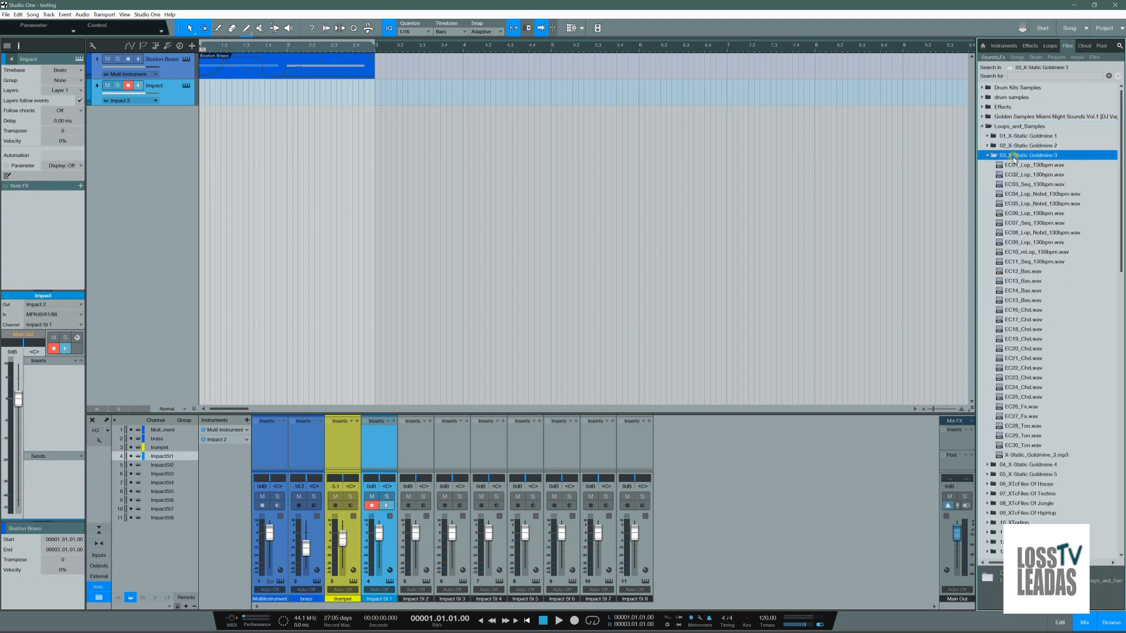
left_click_drag(1032, 165, 216, 152)
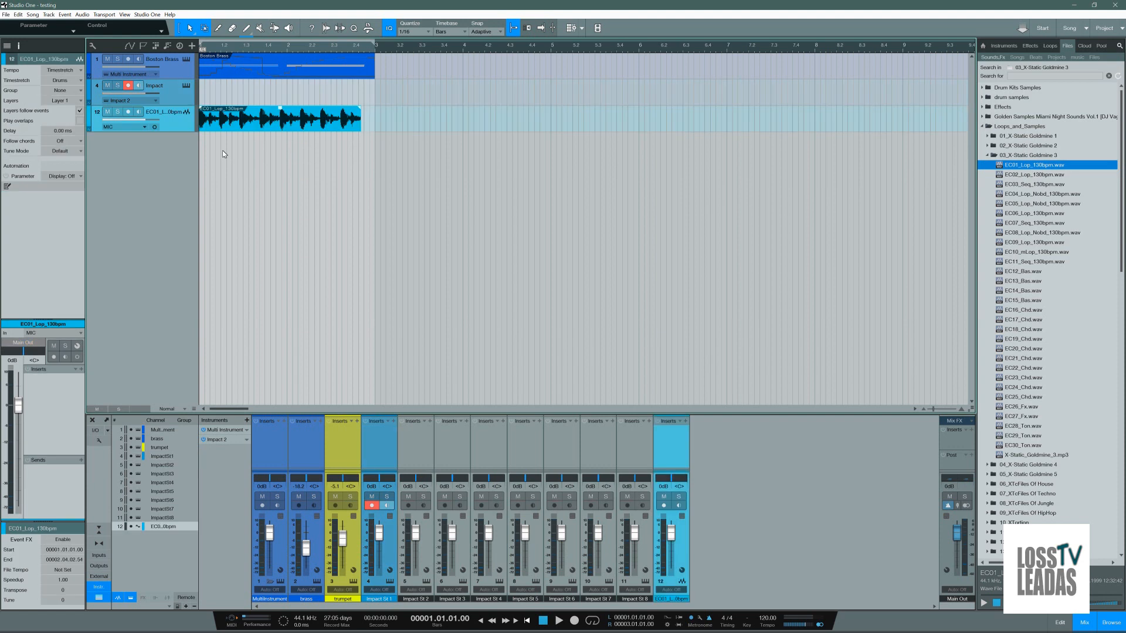
Step: Examine the tempo and timestretch options of the new loop track, leaving Timestretch and Drums selected
left_click(72, 72)
left_click(32, 75)
left_click(60, 80)
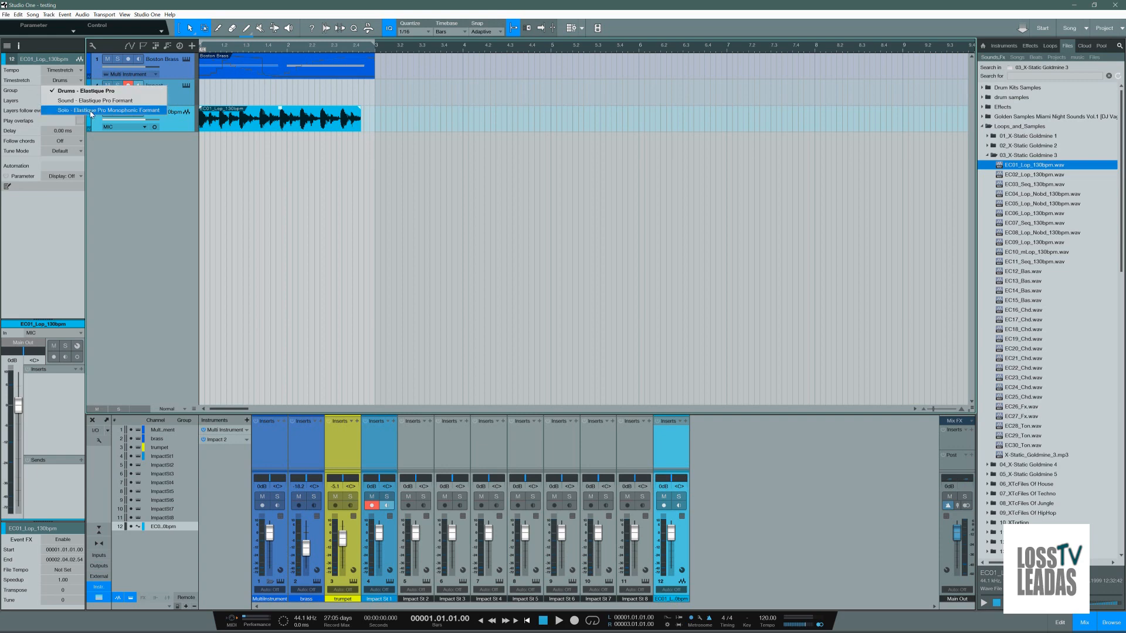
left_click(122, 178)
Step: Switch to Bitwig Studio and examine the granular, spectral and unstretched stretch modes for the electric guitar clip, keeping Elastique Pro
left_click(1074, 7)
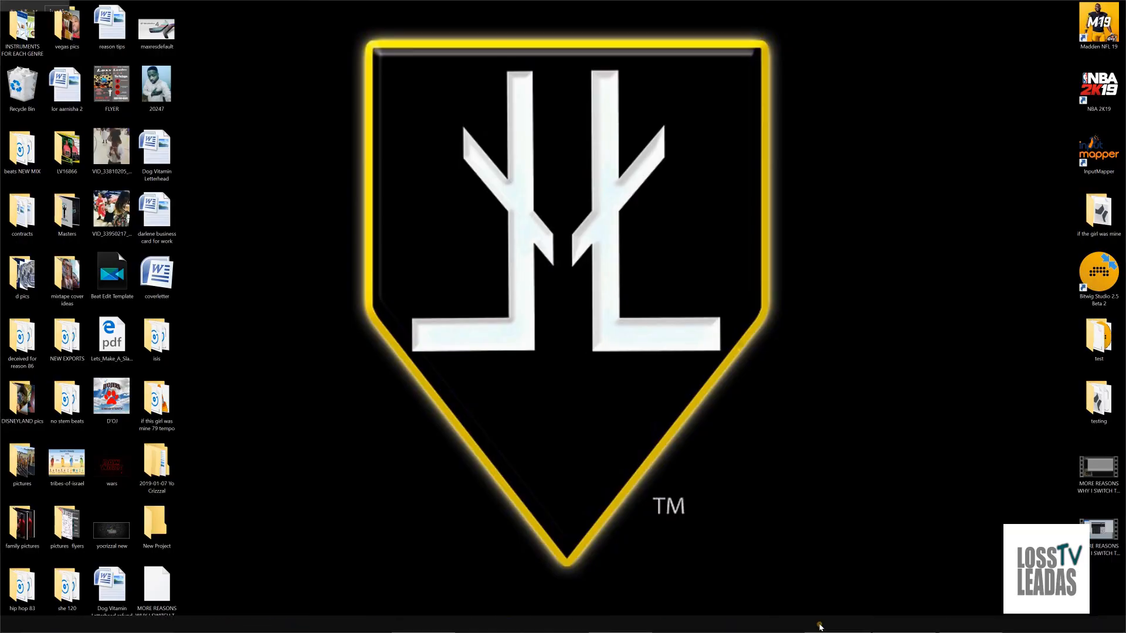
left_click(820, 625)
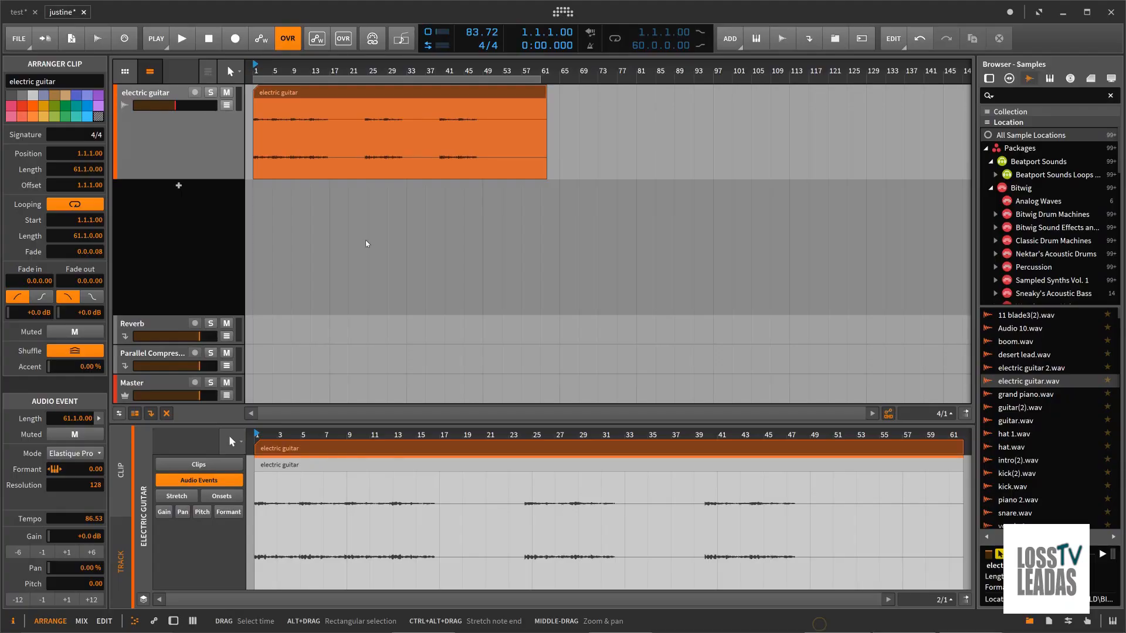
left_click(74, 454)
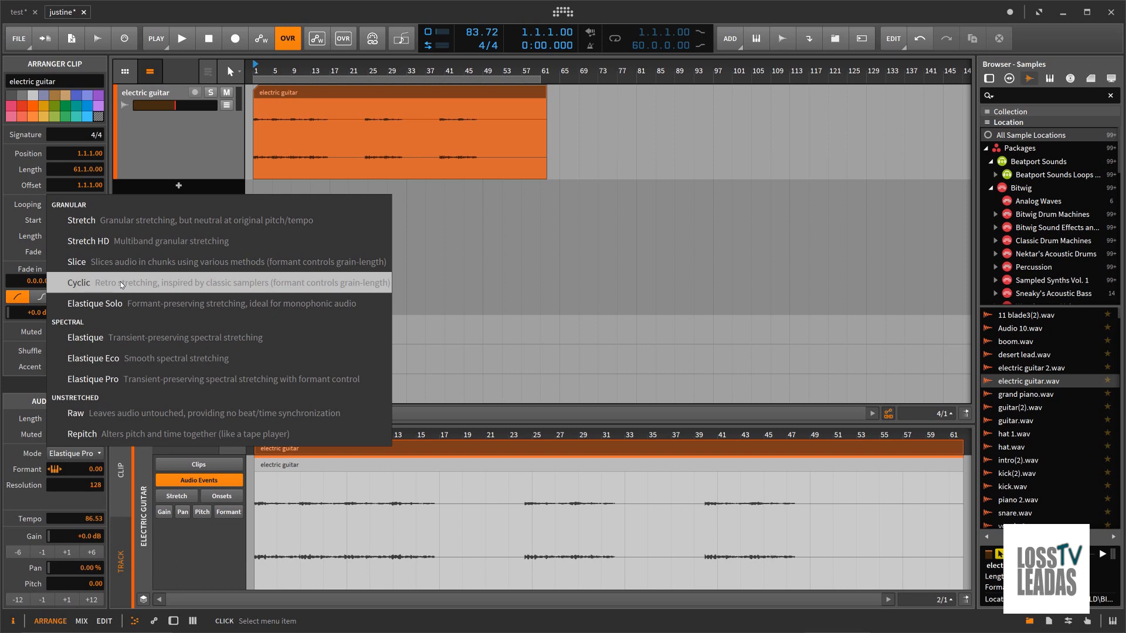
left_click(179, 145)
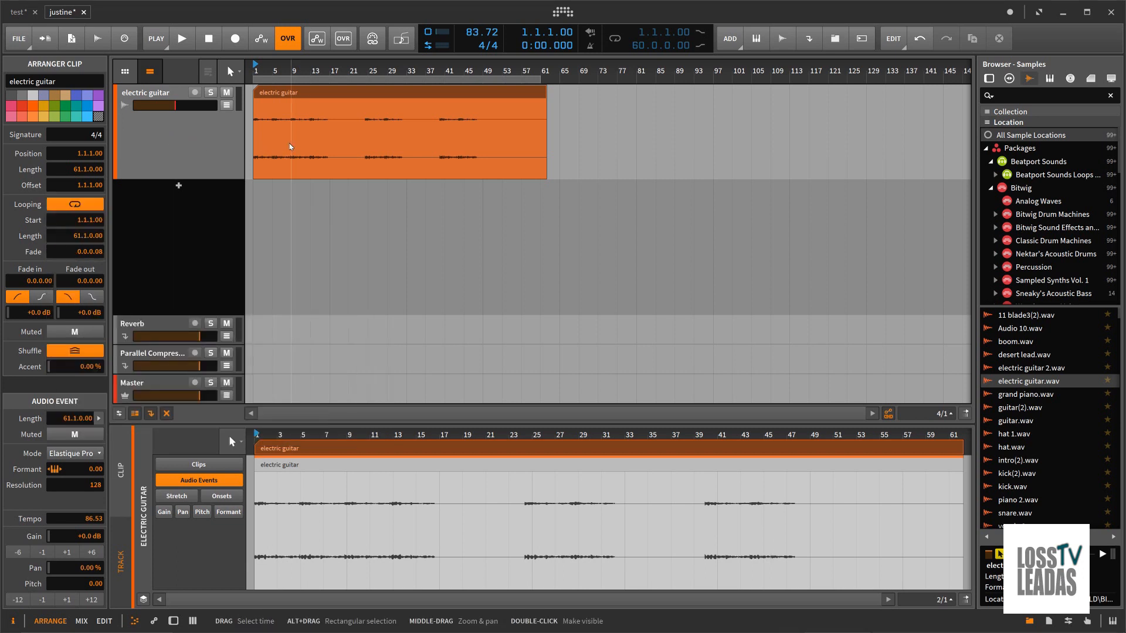
left_click(302, 93)
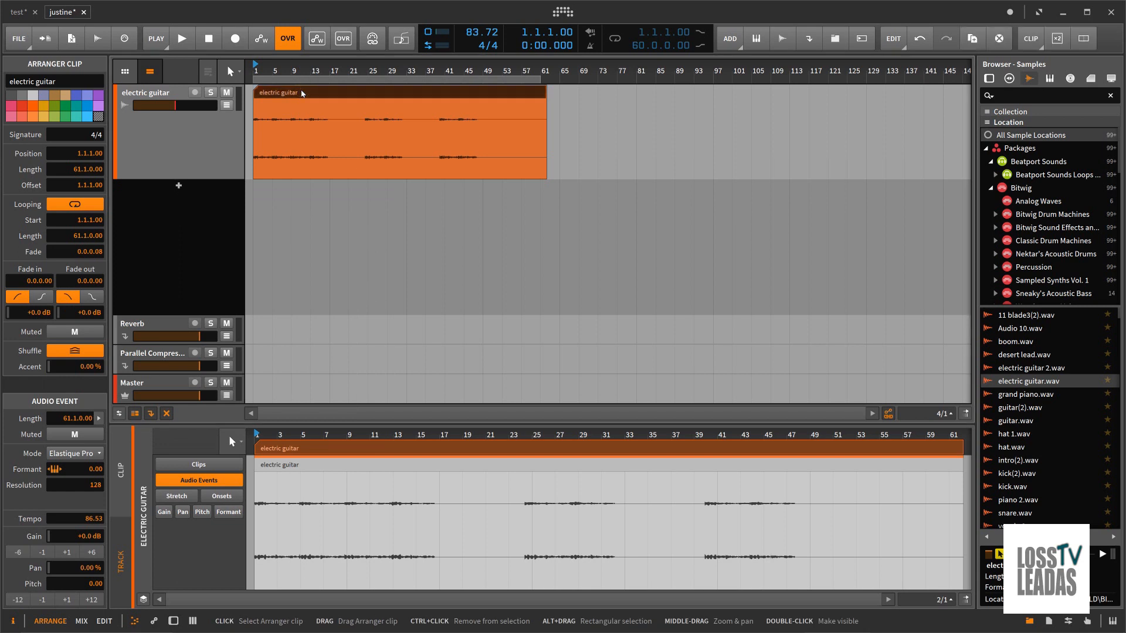
left_click(90, 452)
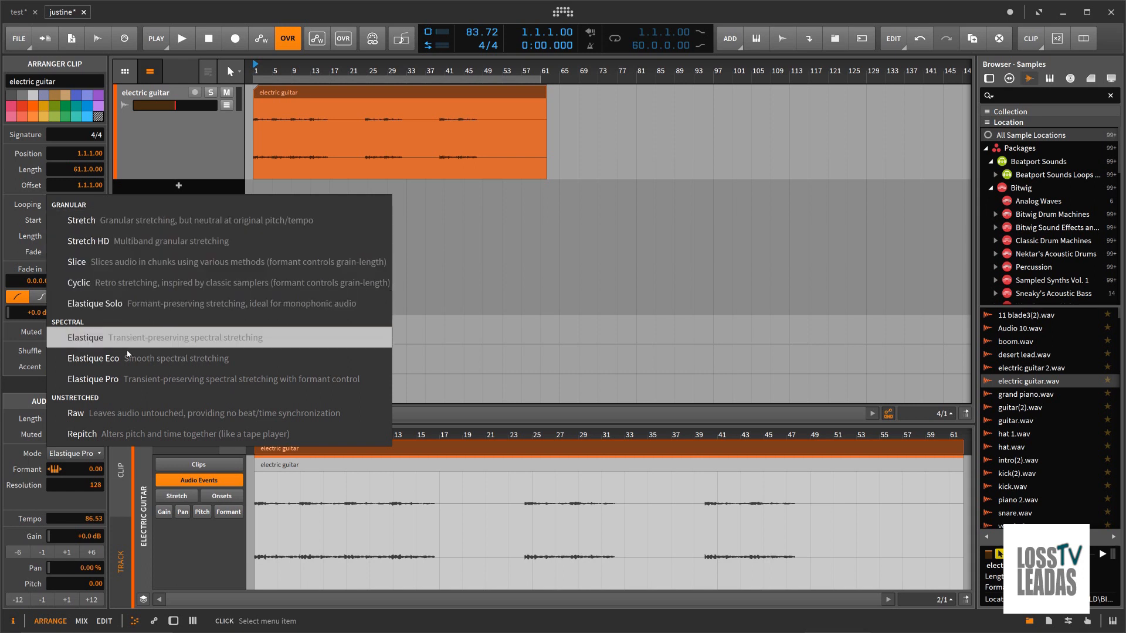
left_click(143, 149)
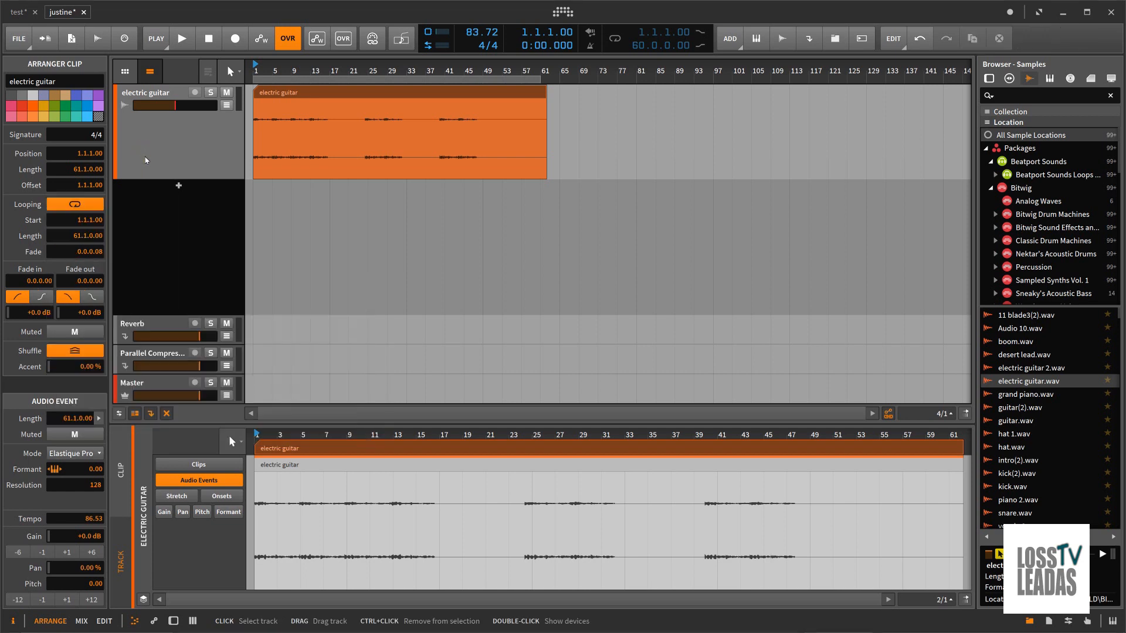
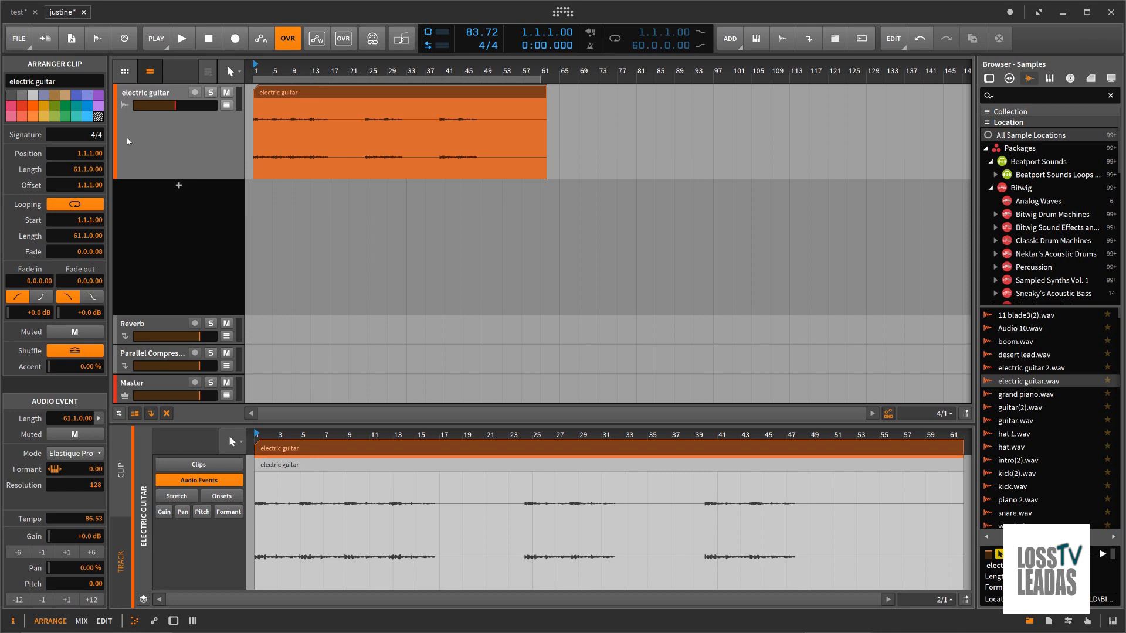
Step: Delete the electric guitar track and add a new audio track holding the Dynamics audio effect
left_click(190, 142)
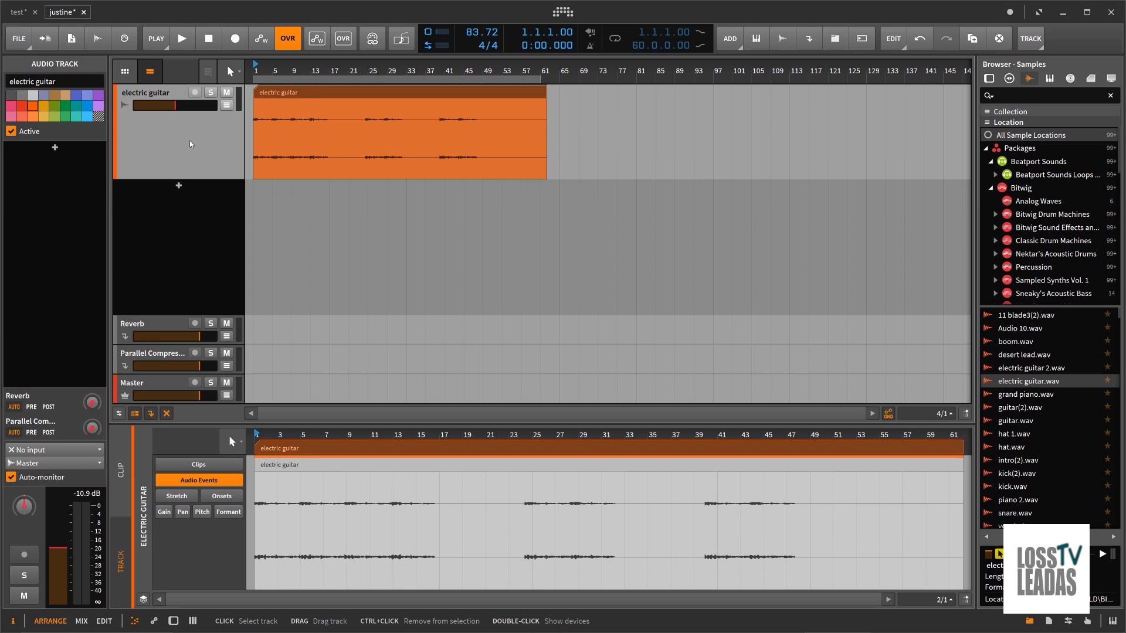
key("Delete")
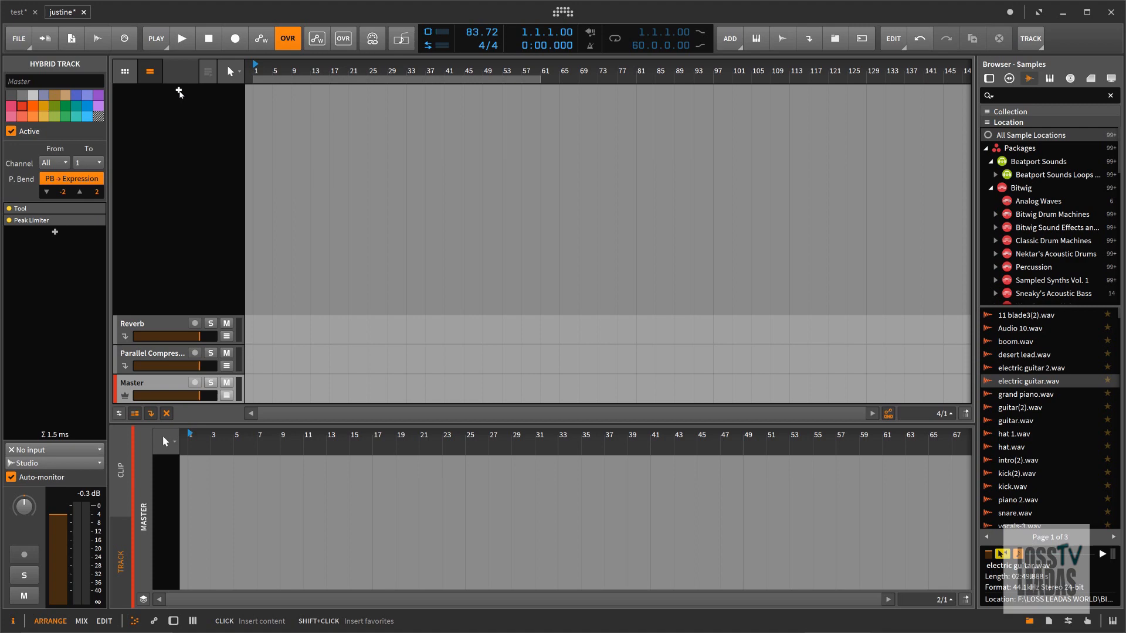
left_click(179, 92)
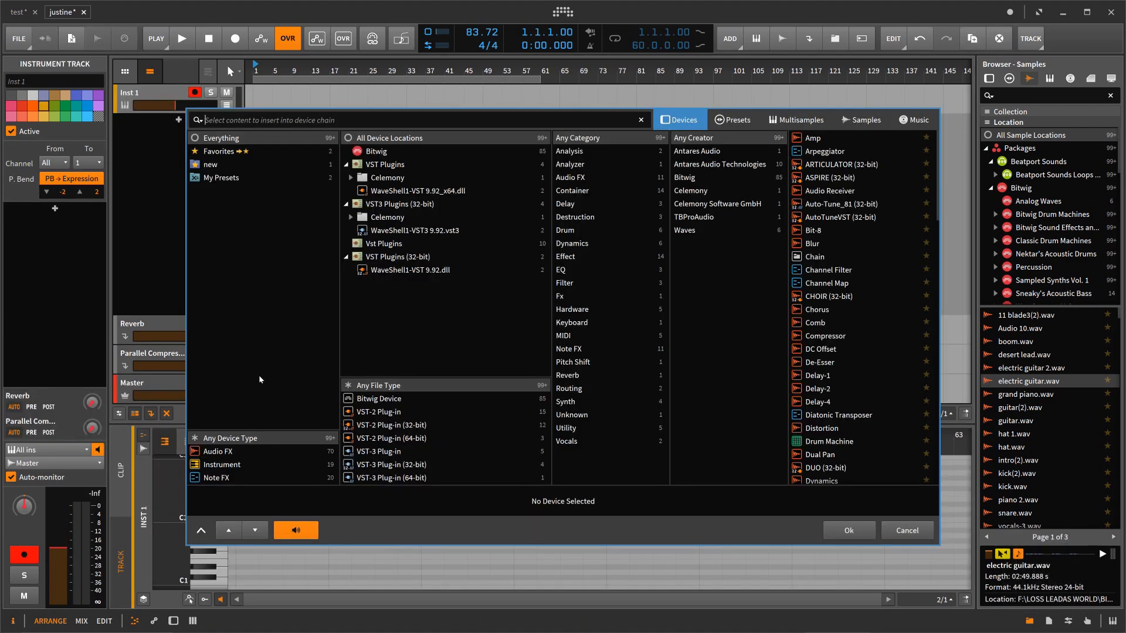
left_click(227, 452)
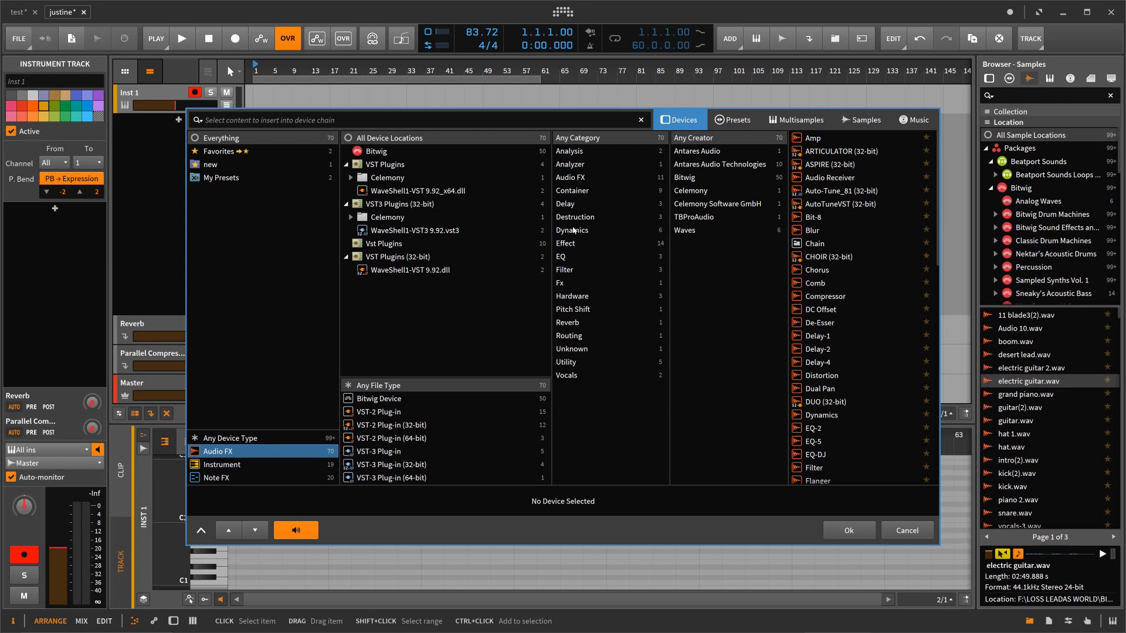
left_click(575, 230)
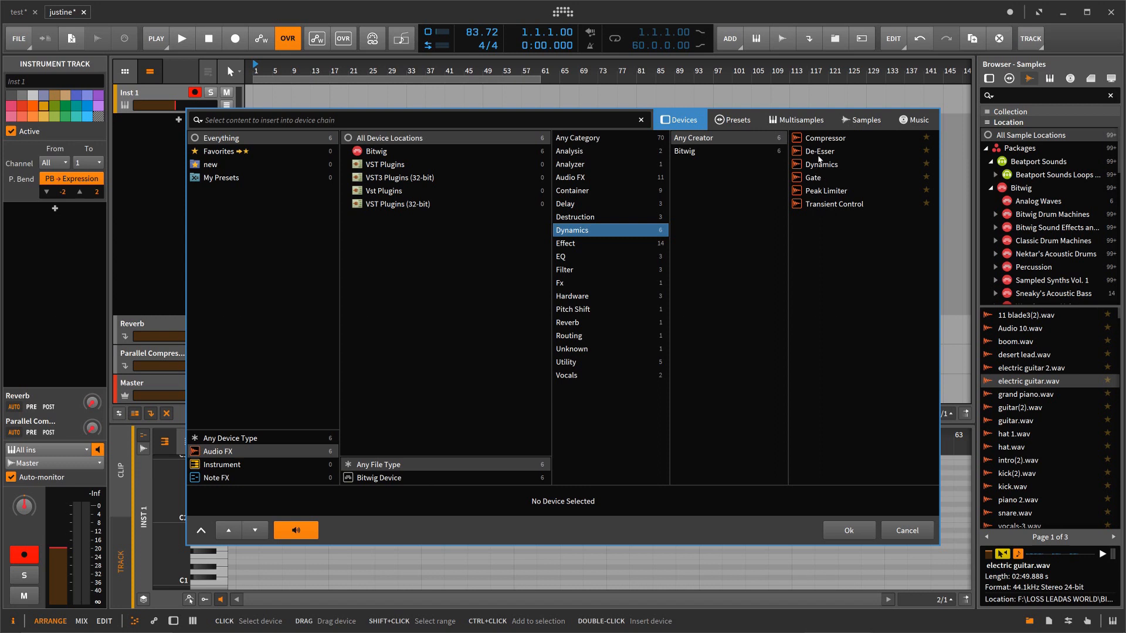
left_click(818, 167)
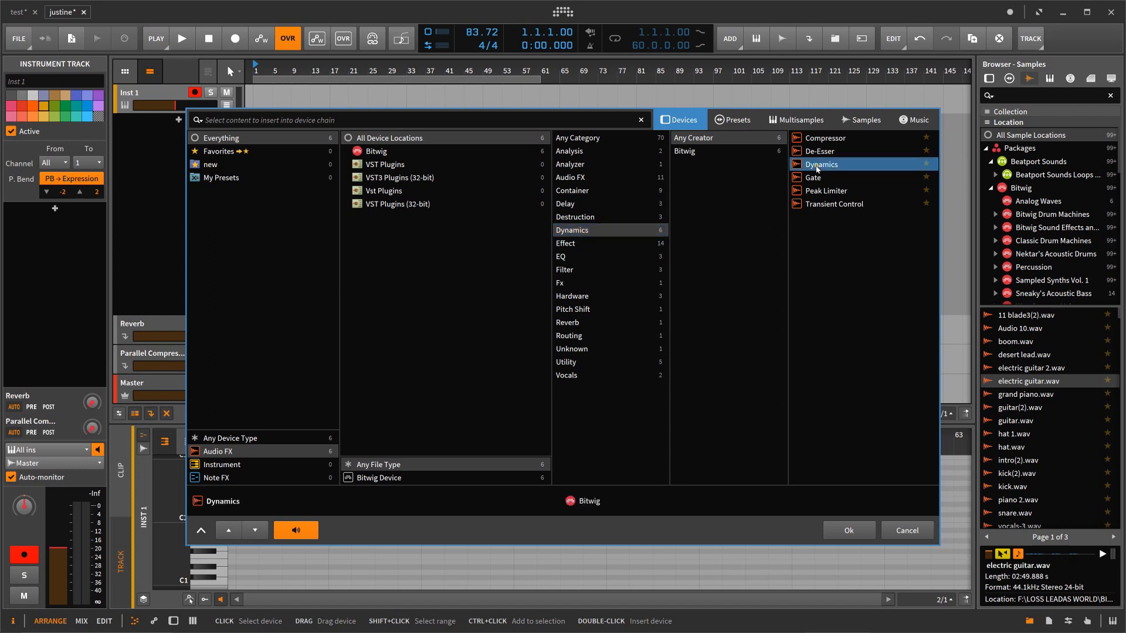
left_click(847, 530)
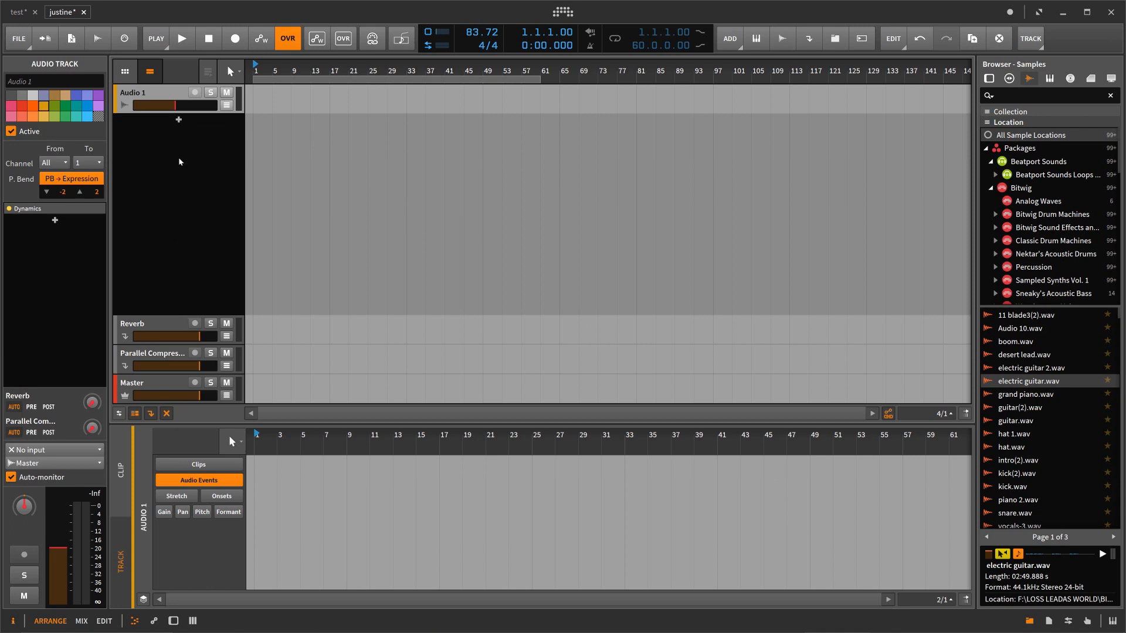
Step: Show the new audio track's device chain and add a Compressor after the Dynamics device
double_click(172, 92)
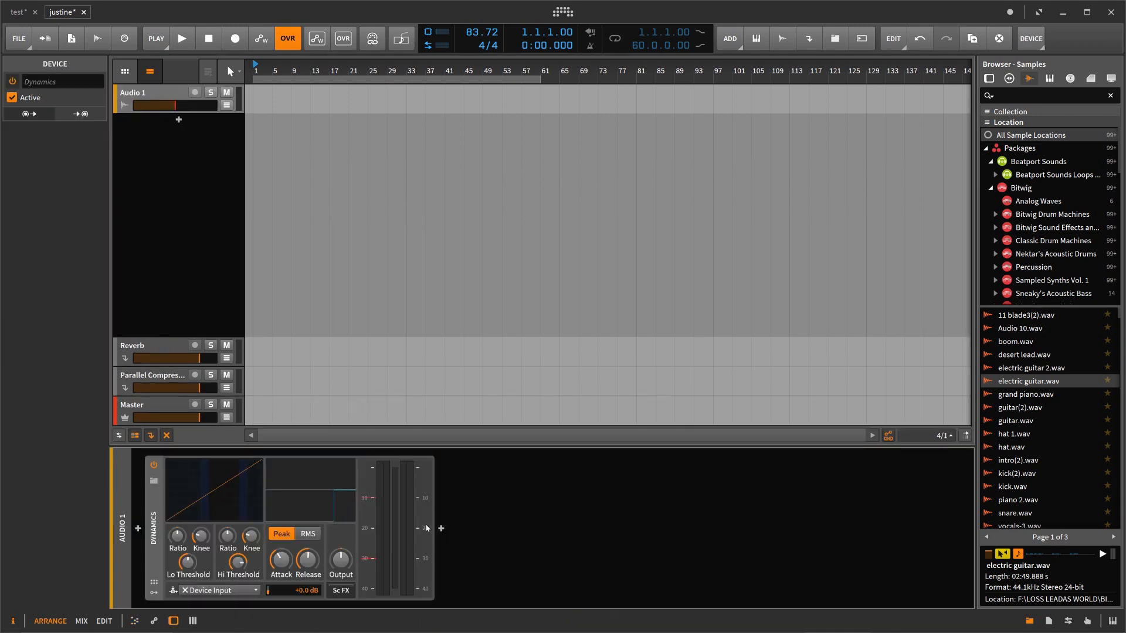
left_click(441, 529)
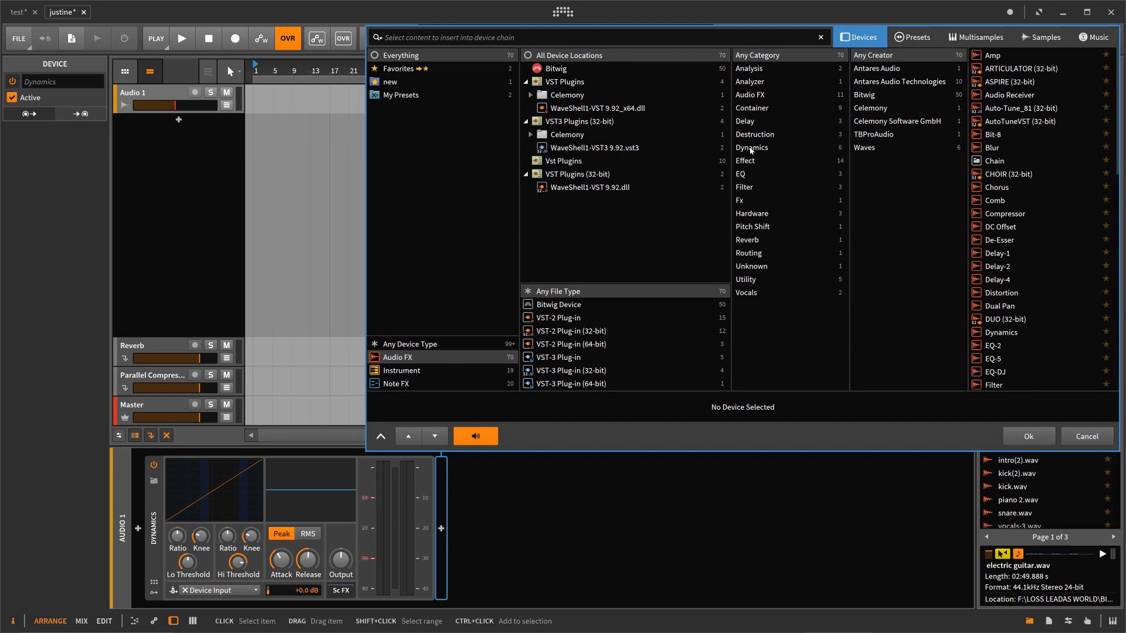
left_click(751, 148)
left_click(991, 56)
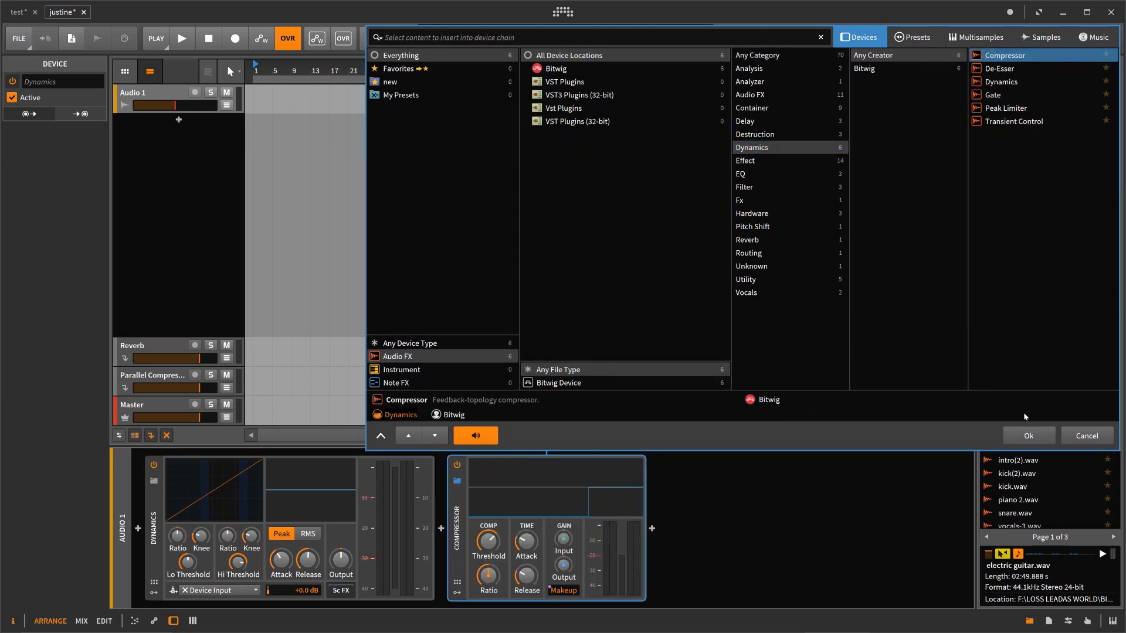
left_click(1027, 435)
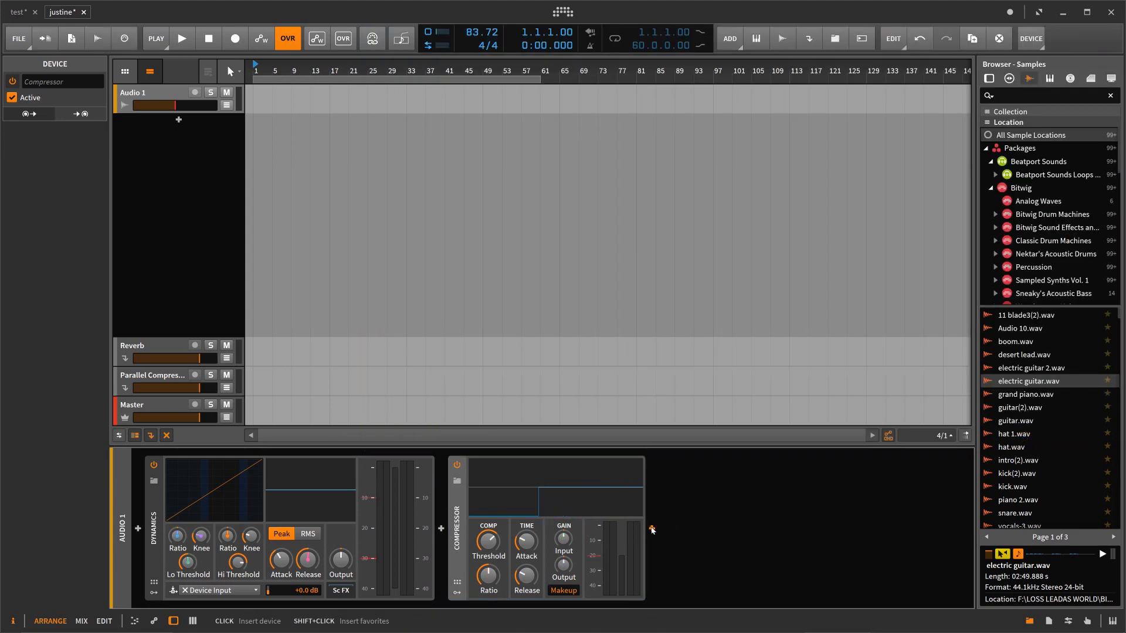
Step: Add a De-Esser from the Dynamics category after the Compressor in the device chain
left_click(651, 529)
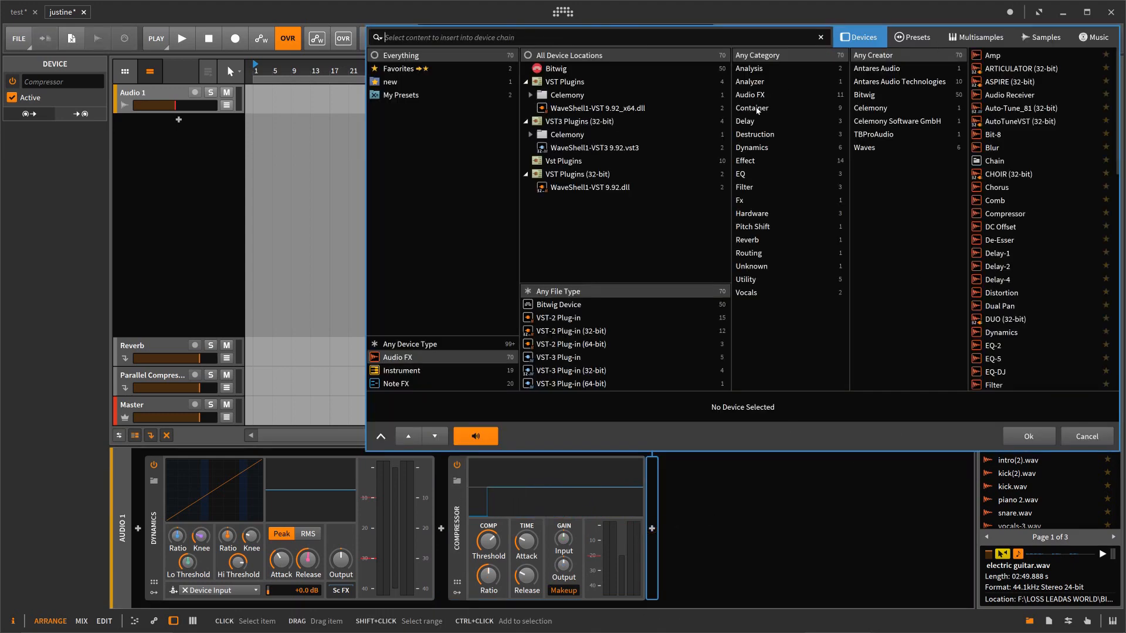
left_click(751, 151)
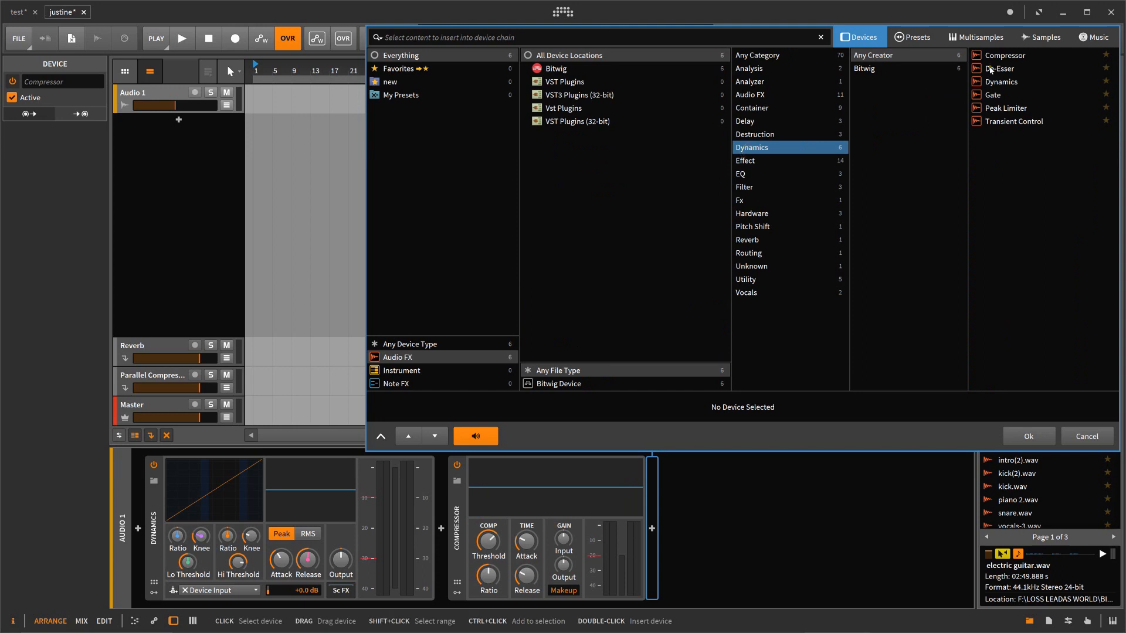
left_click(997, 68)
left_click(1029, 437)
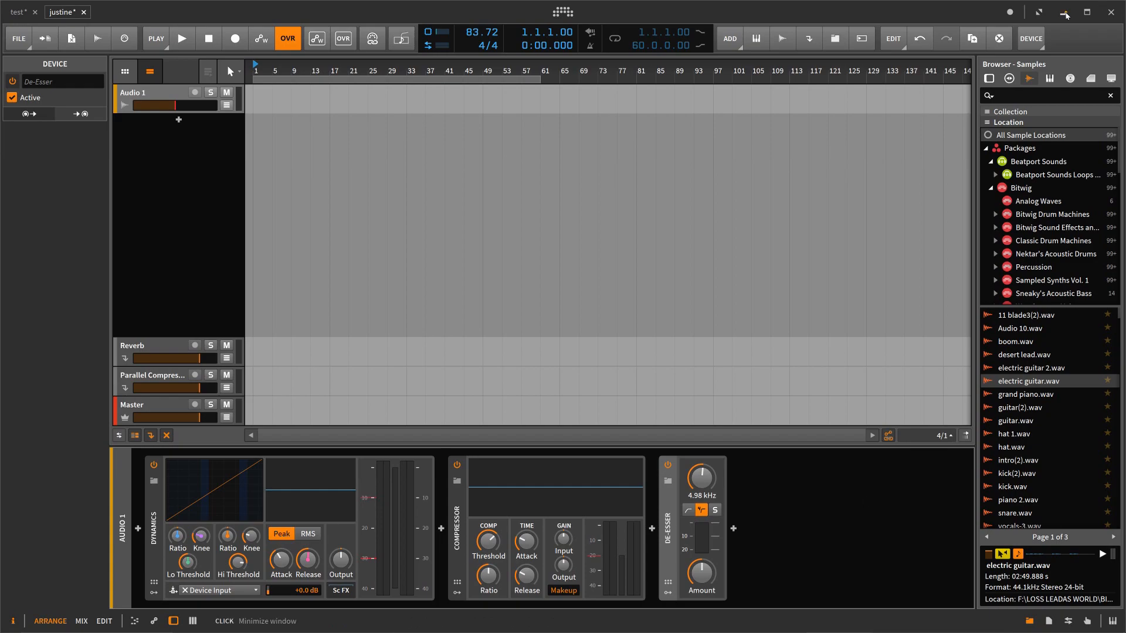
Step: Switch to Studio One and apply the Compressor's DeEsser-S1 vocal preset to the EC01_Lop_130bpm track
left_click(1066, 15)
left_click(899, 626)
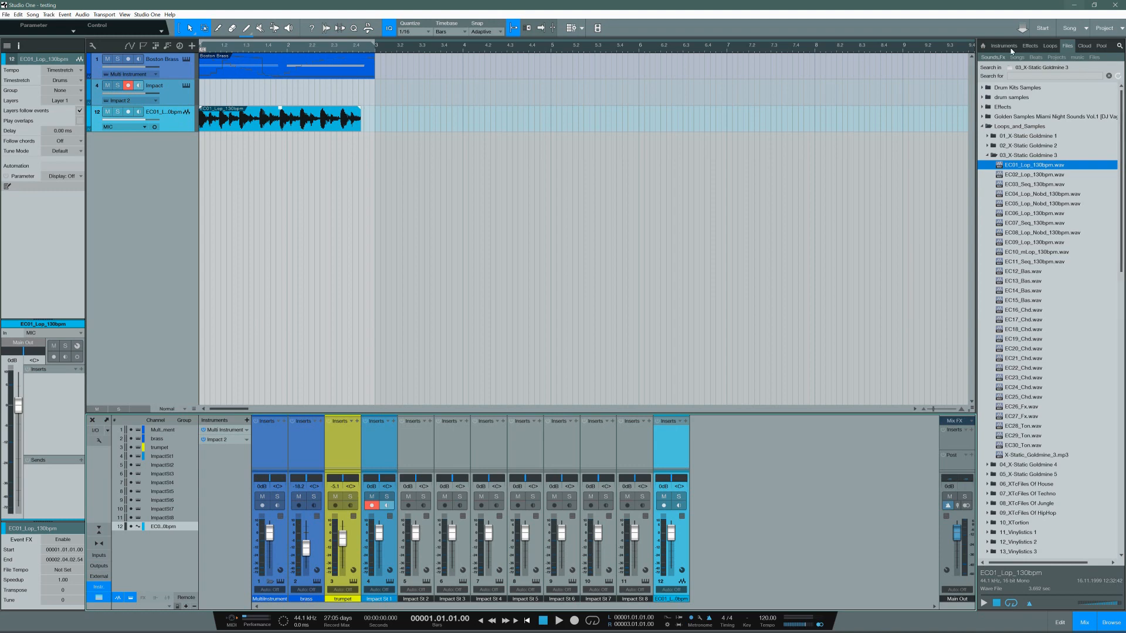
left_click(1029, 45)
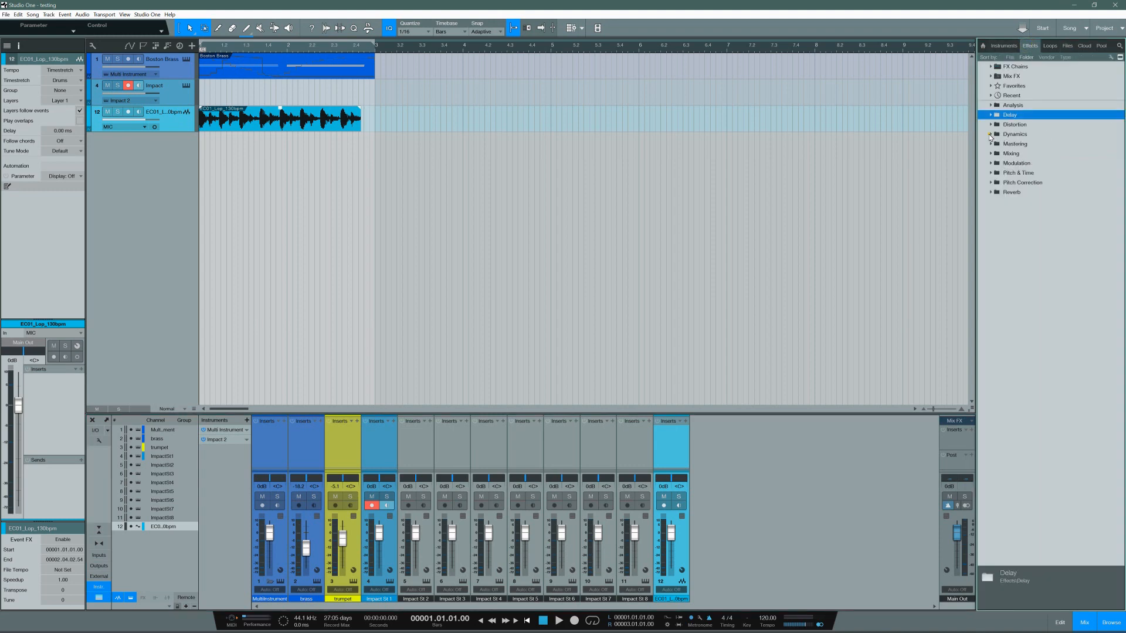
double_click(1006, 136)
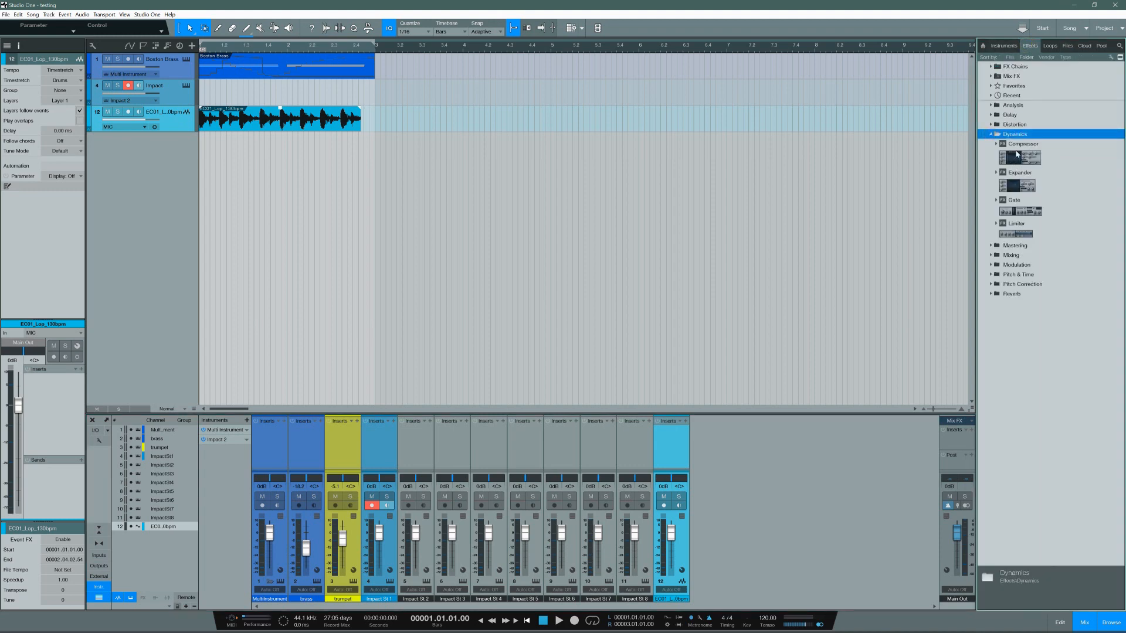
left_click(997, 146)
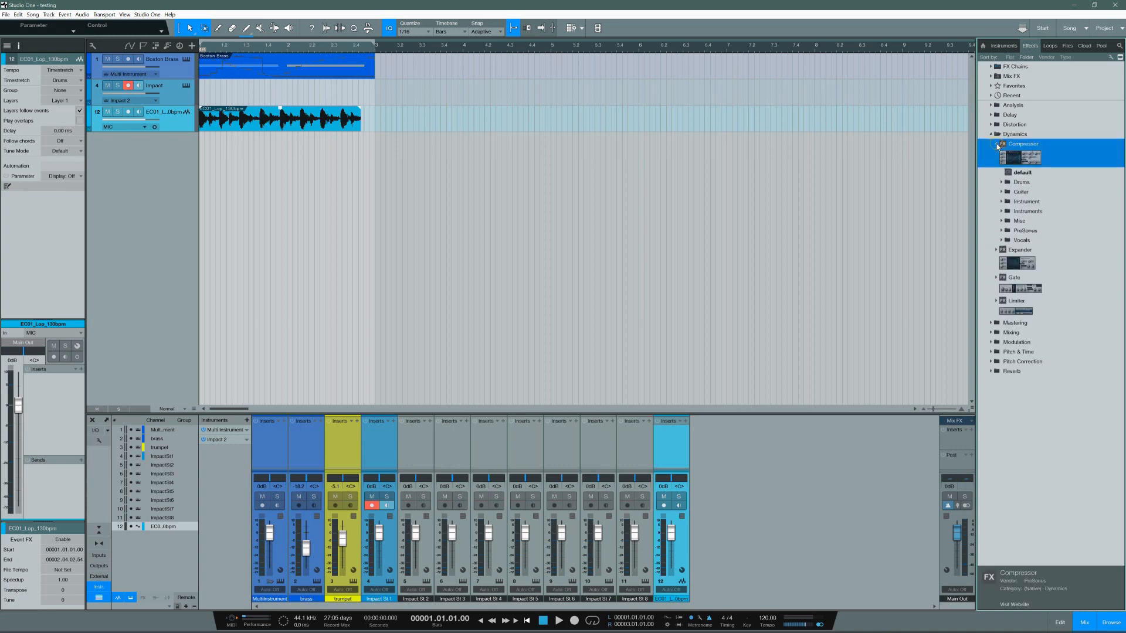
left_click(1003, 240)
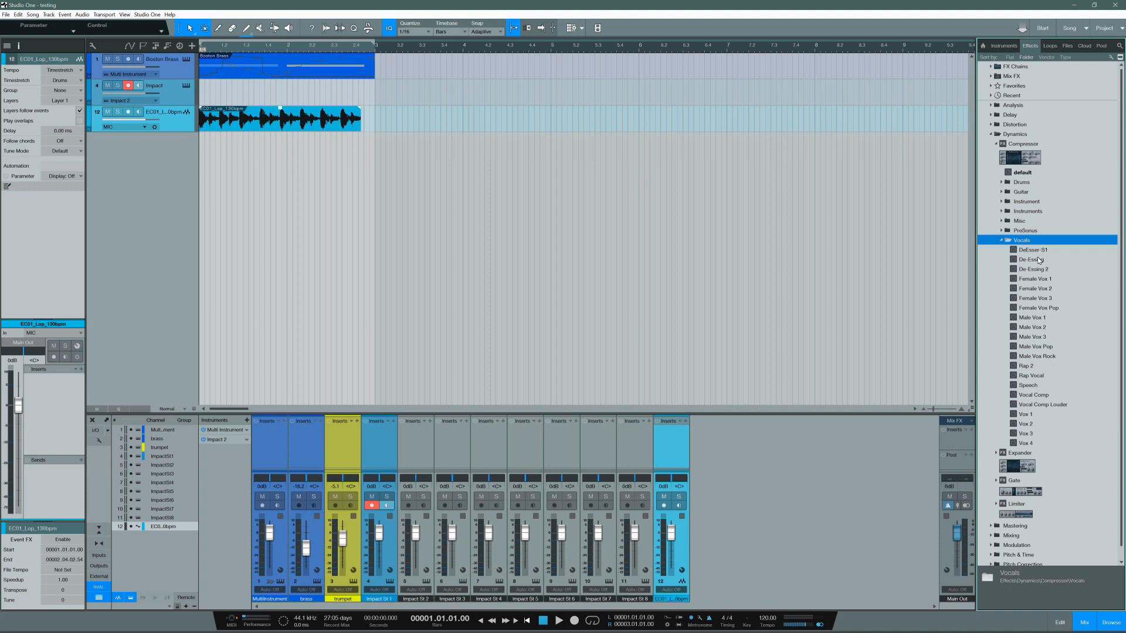
left_click_drag(1035, 250, 163, 115)
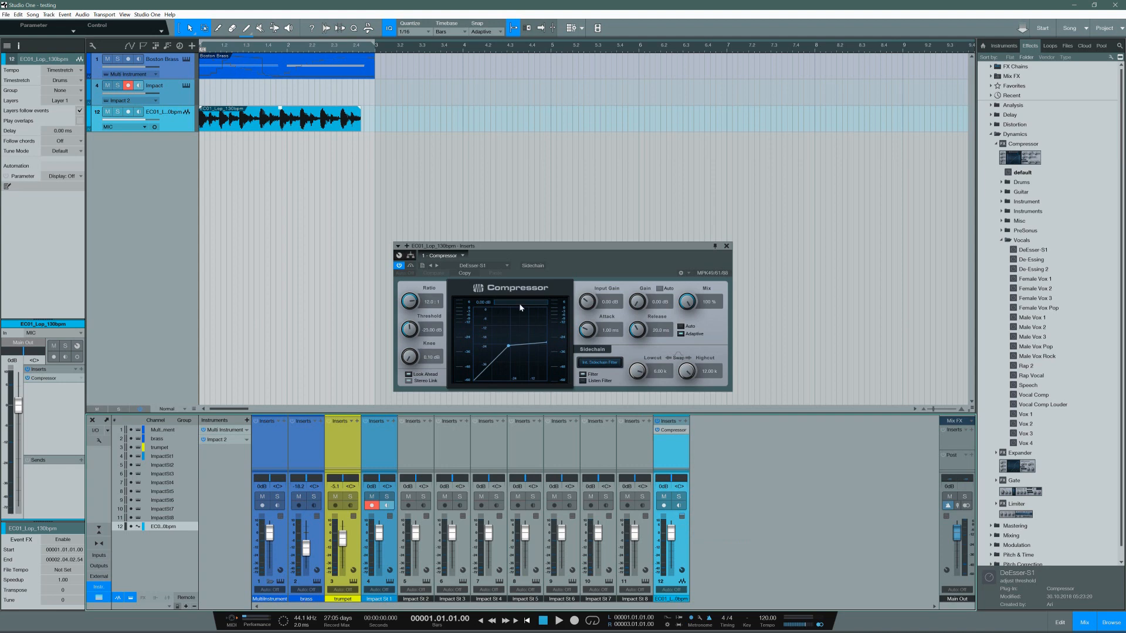
Step: Rename the loop track's Compressor insert as deEsser and close its effect window
left_click(461, 256)
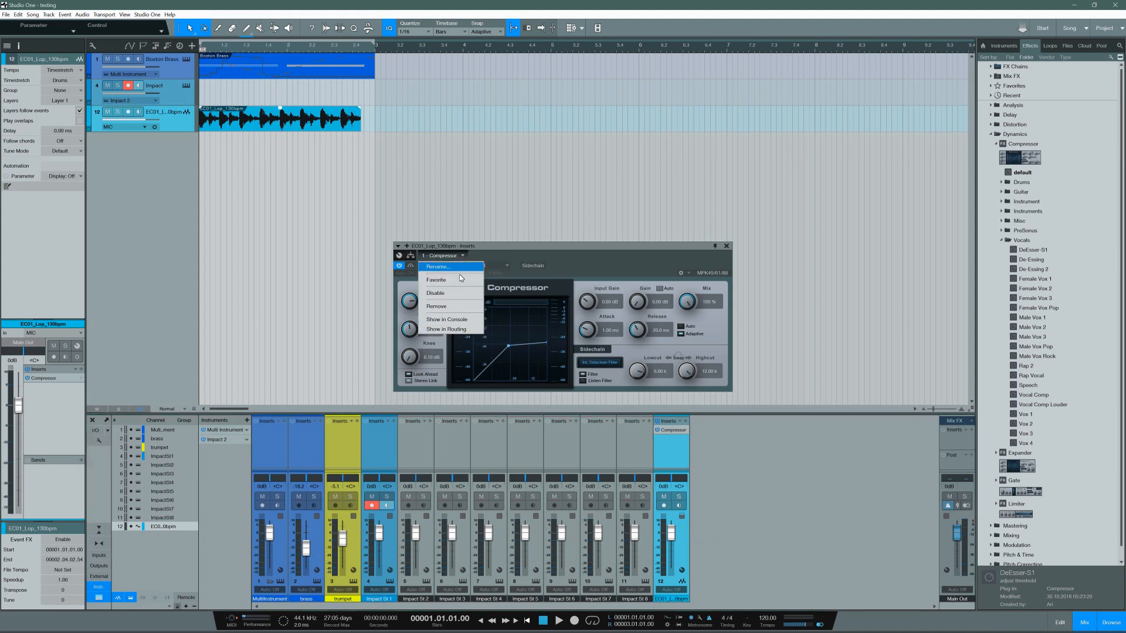
left_click(461, 267)
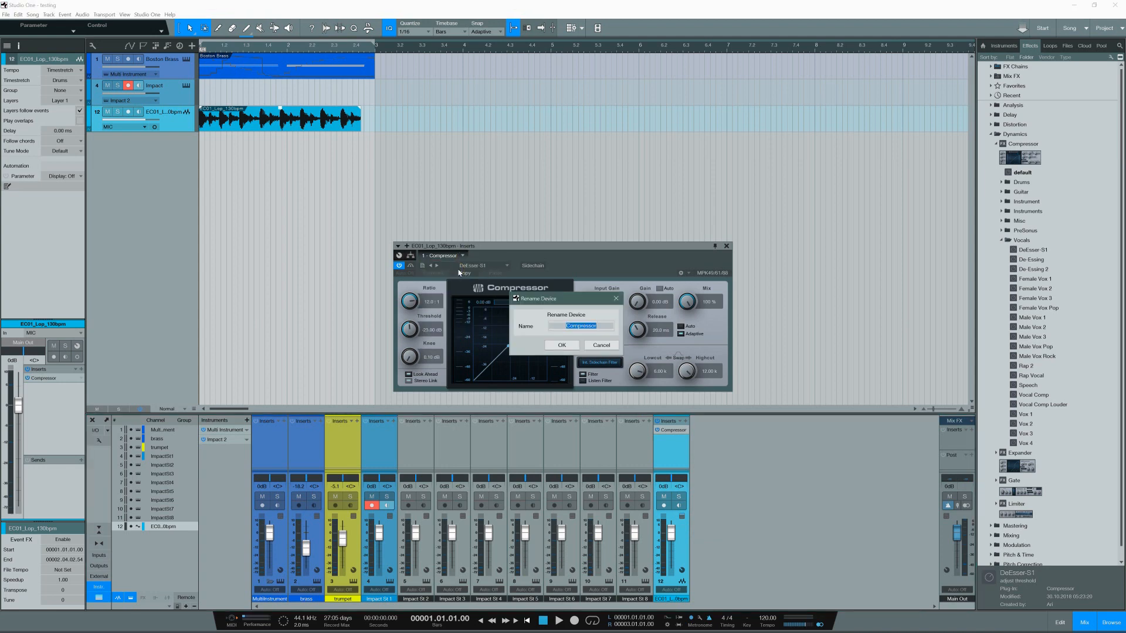
type("deEsser")
key("Return")
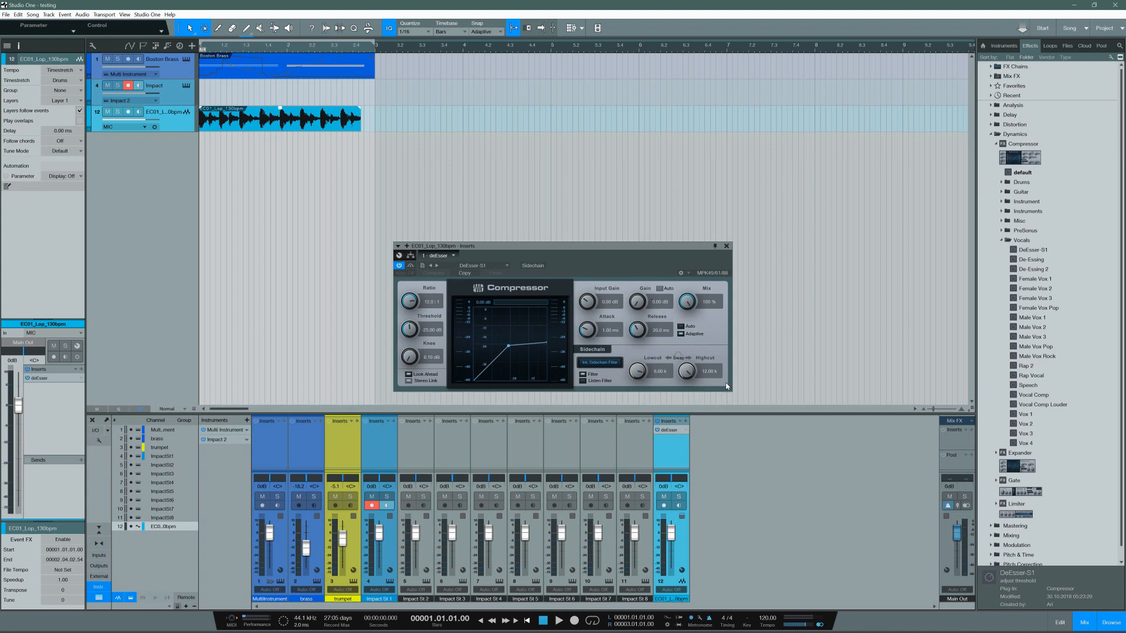
left_click(727, 246)
Step: Create an FX channel from the DeEsser-S1 preset, and copy its Compressor and the loop track's deEsser to channels Impact St 5 to 8
left_click_drag(1039, 249, 721, 483)
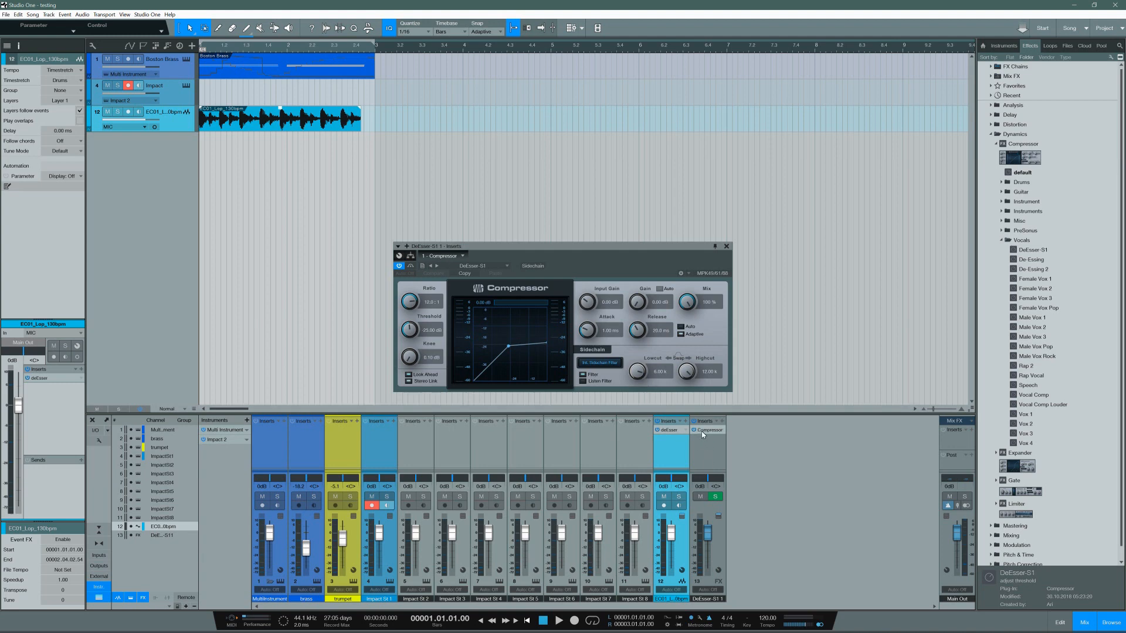
left_click_drag(702, 430, 529, 434)
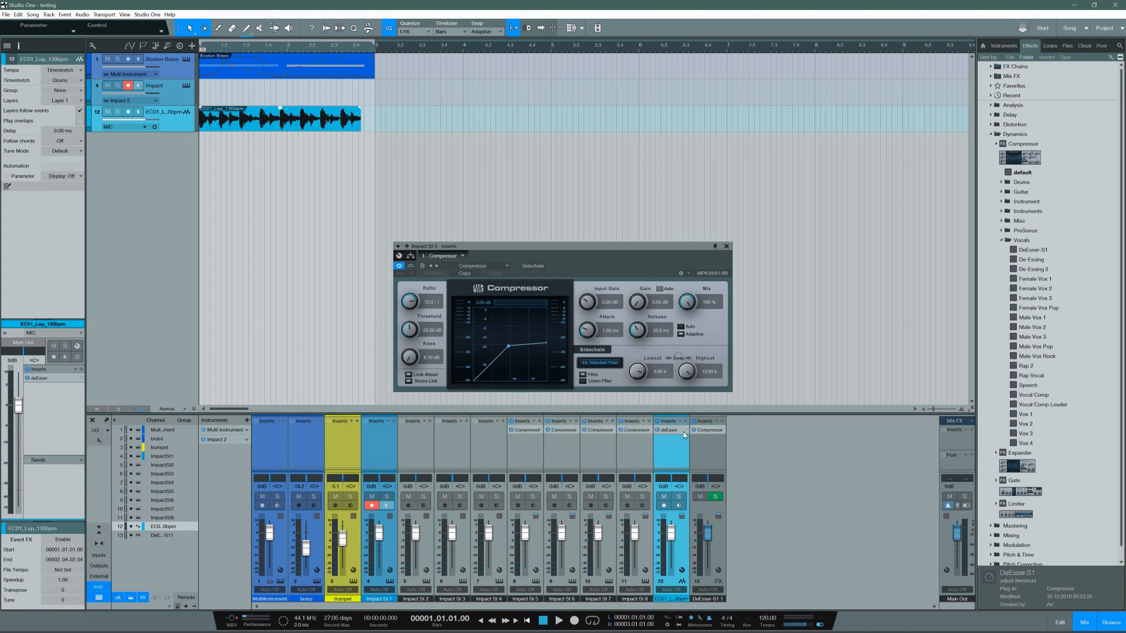
left_click_drag(677, 431, 598, 441)
left_click_drag(600, 440, 527, 444)
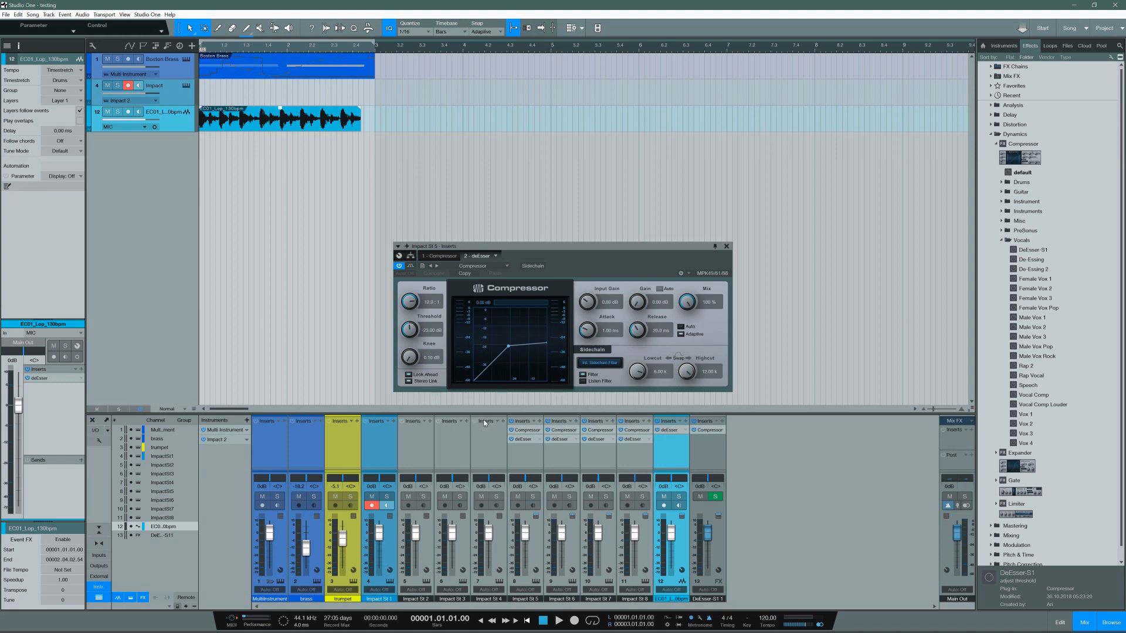
left_click(726, 249)
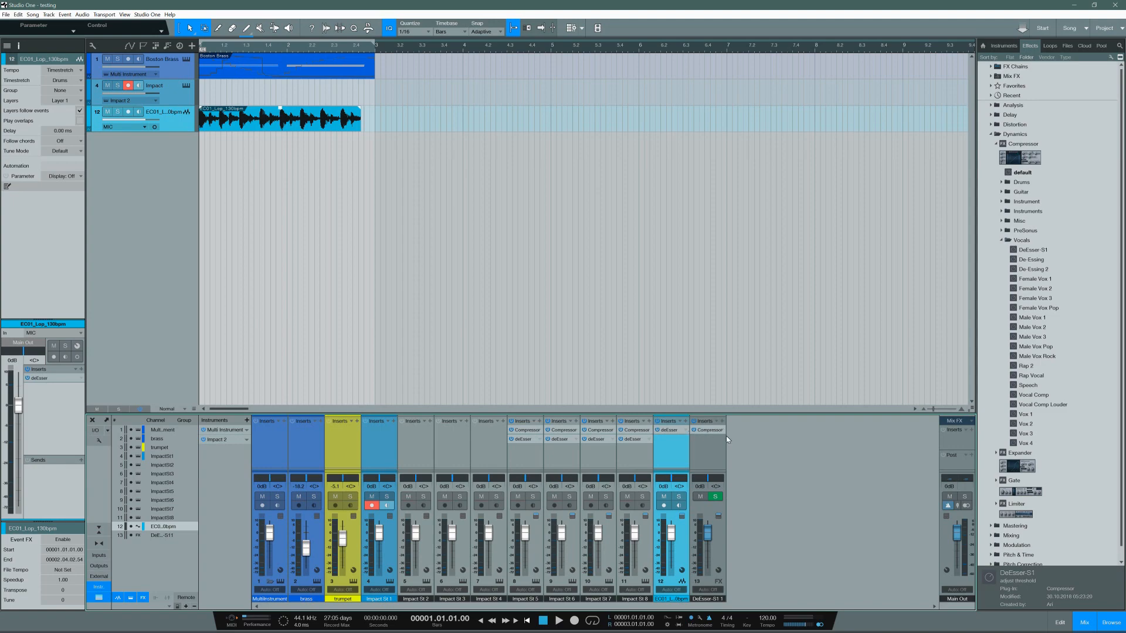
Step: Switch to Bitwig Studio and review the device chain of the Audio 1 track
left_click(1074, 5)
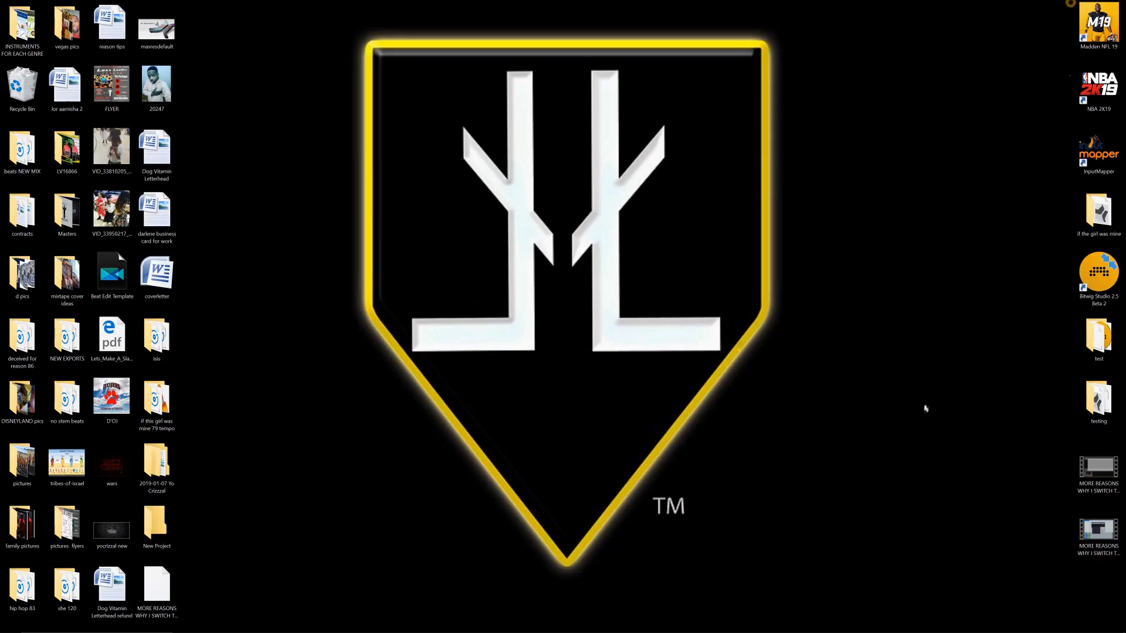
left_click(837, 624)
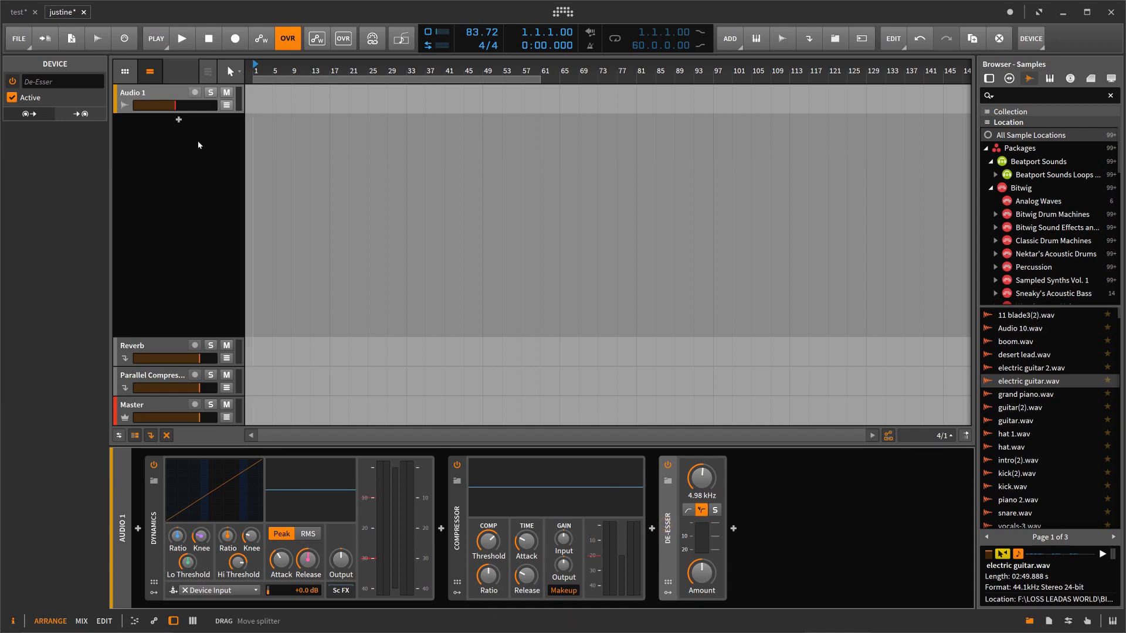
double_click(164, 95)
left_click(164, 96)
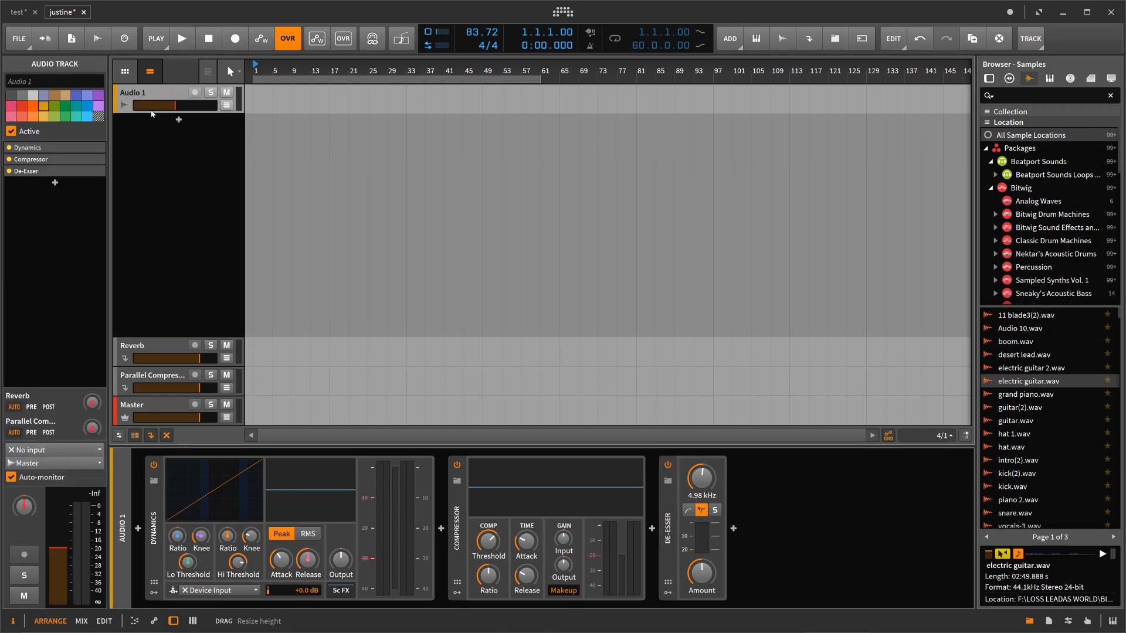
double_click(157, 96)
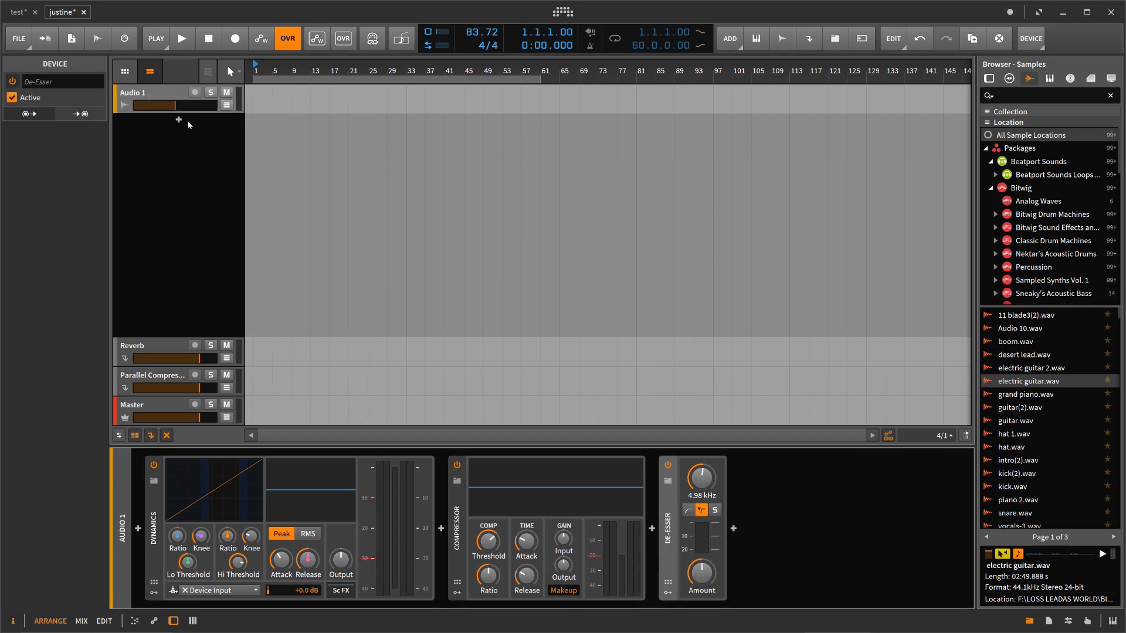
left_click(166, 95)
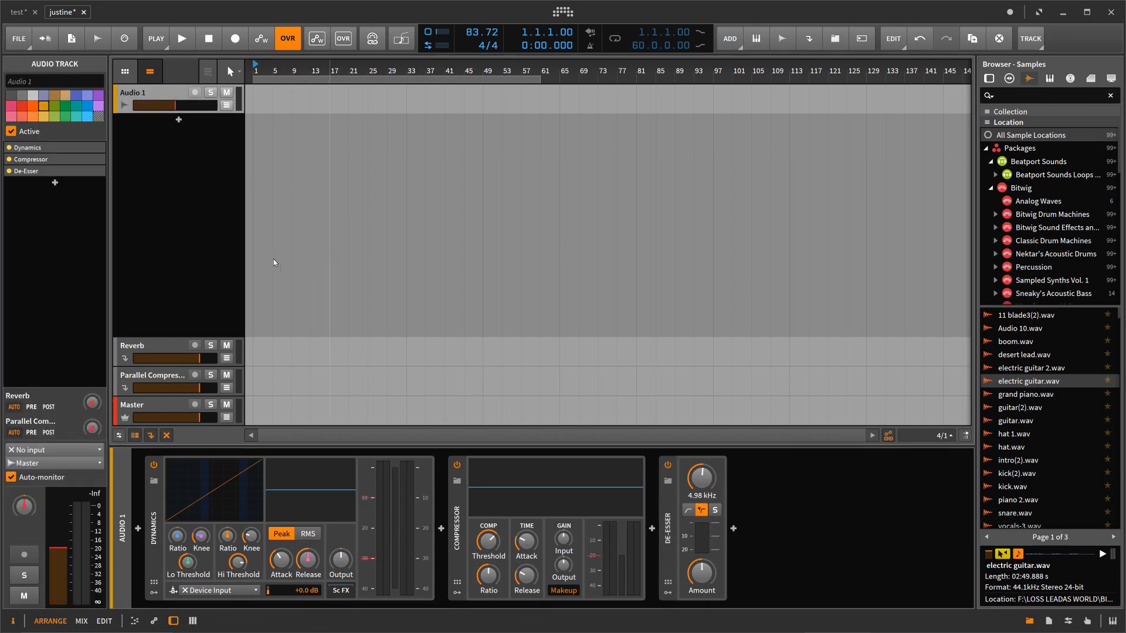
Step: Add a new effect track after the parallel compression effect track and look at the Reverb track's device
right_click(165, 323)
left_click(176, 373)
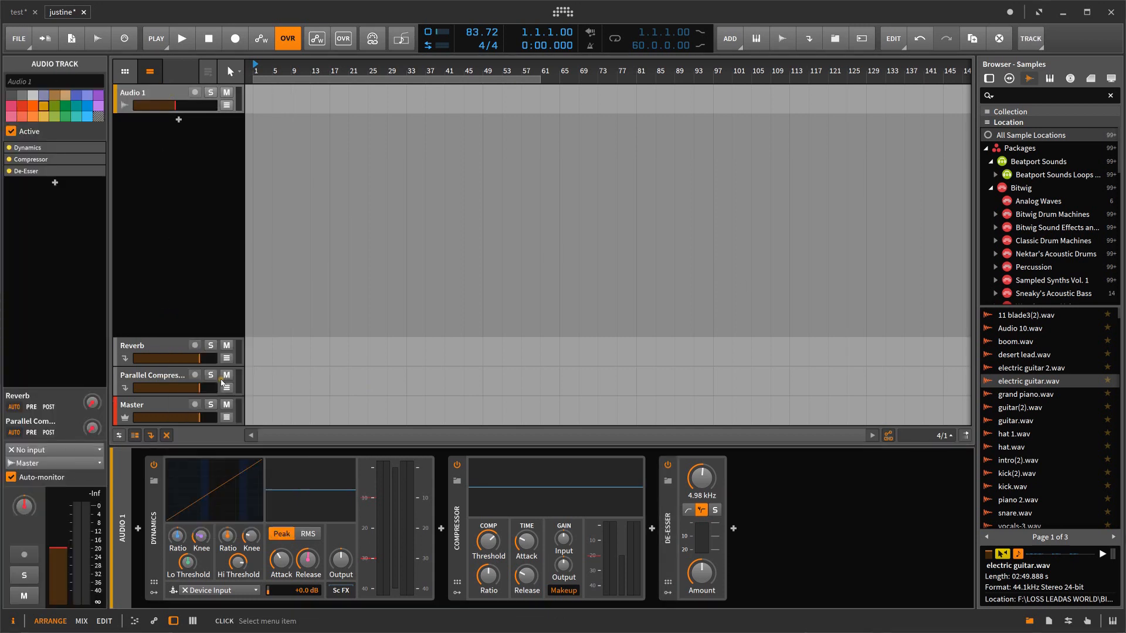
left_click(176, 330)
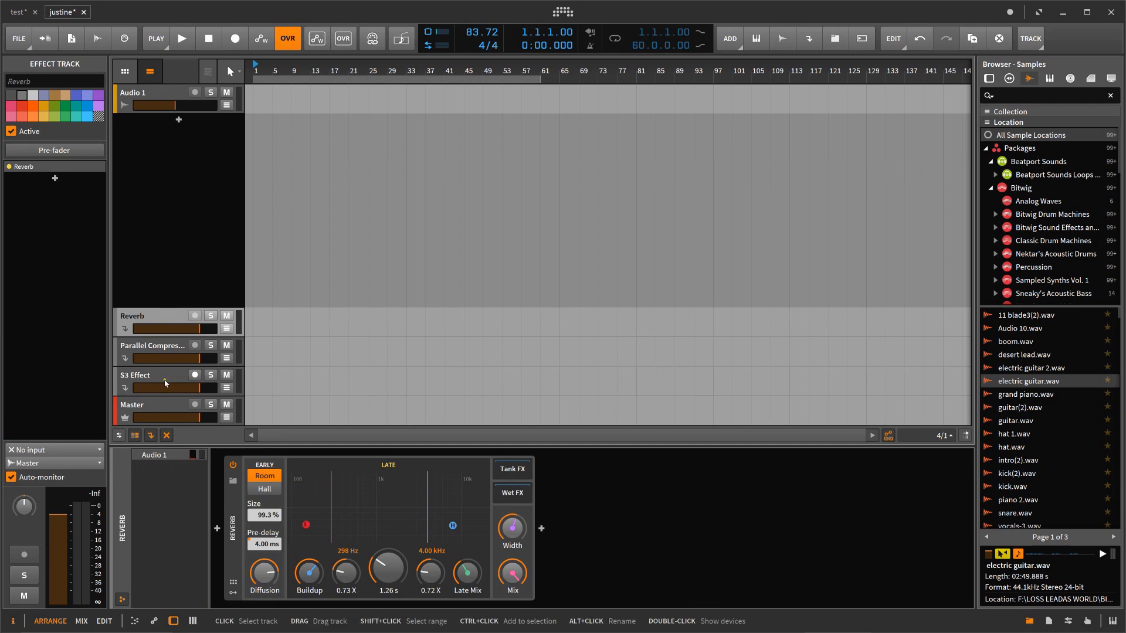
Step: Insert a Flanger from the Audio FX category into the new effect track's empty device chain and select that track
left_click(165, 383)
left_click(217, 528)
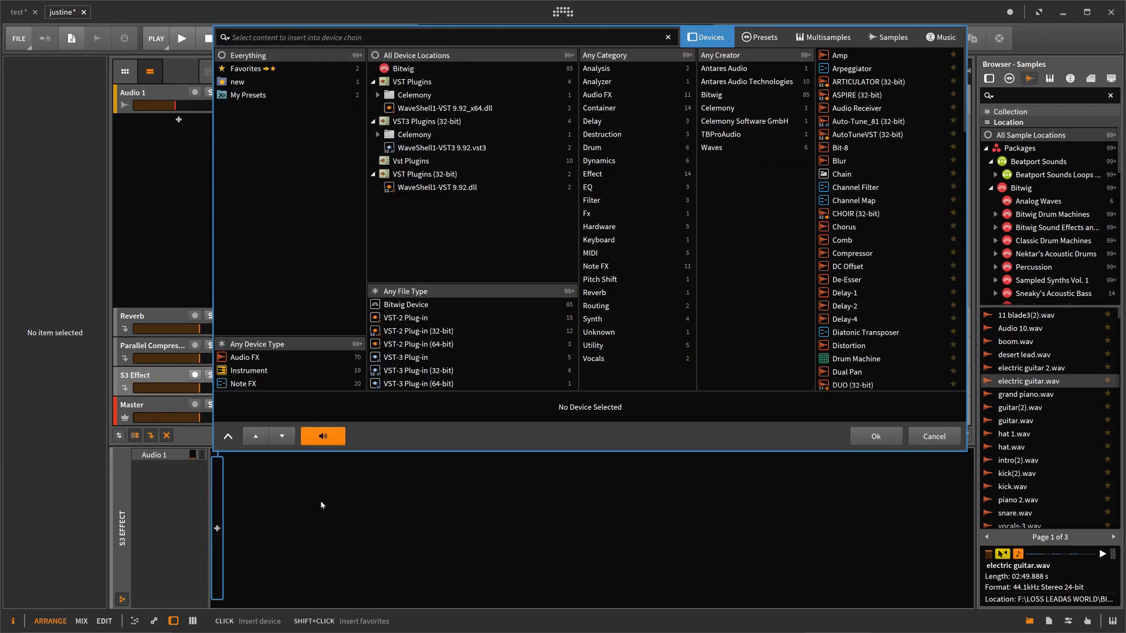
left_click(251, 362)
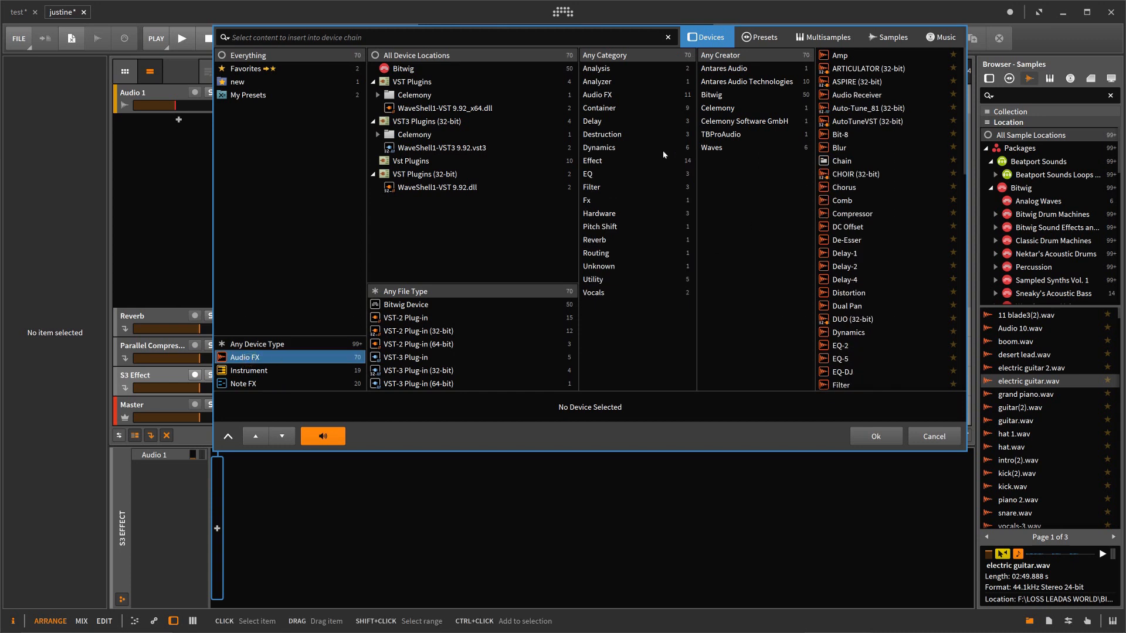
left_click(597, 161)
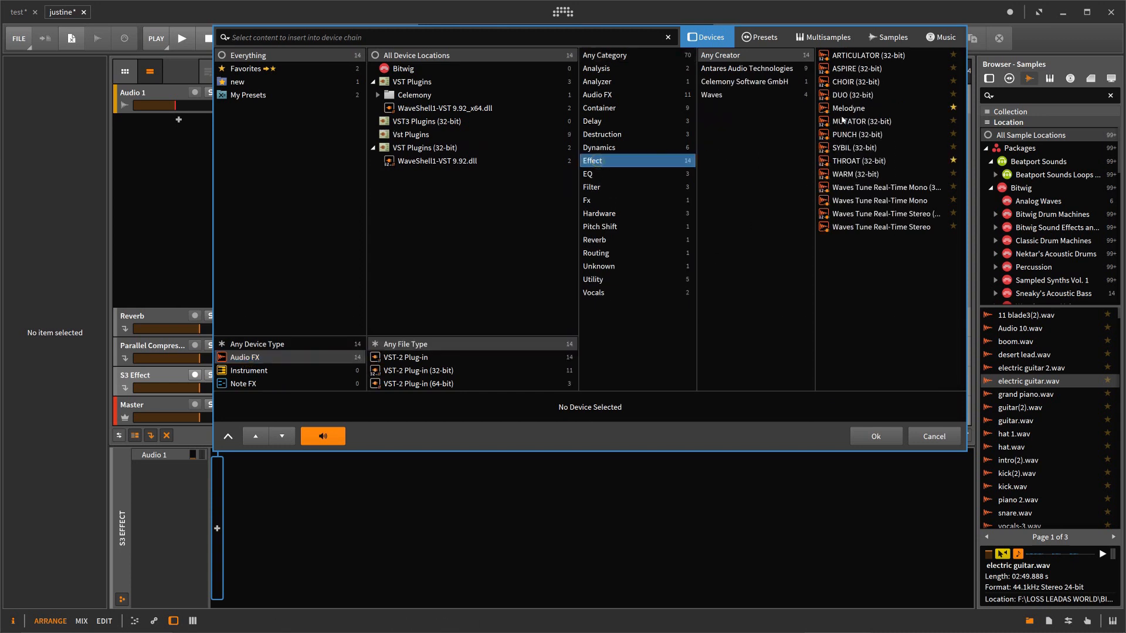
left_click(598, 100)
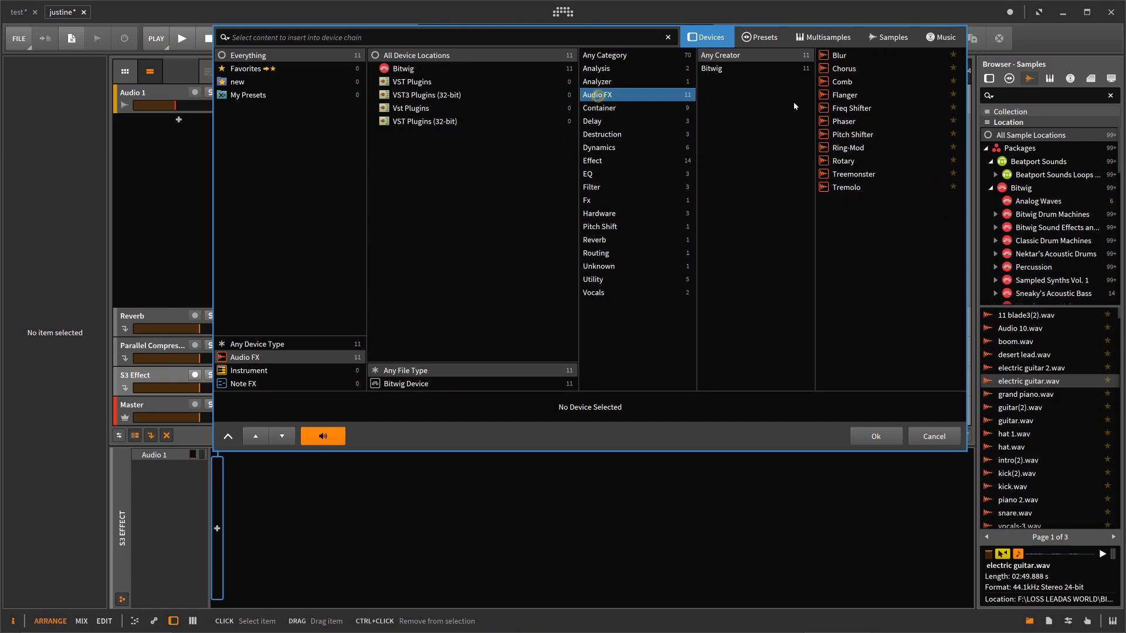
left_click(845, 95)
left_click(885, 435)
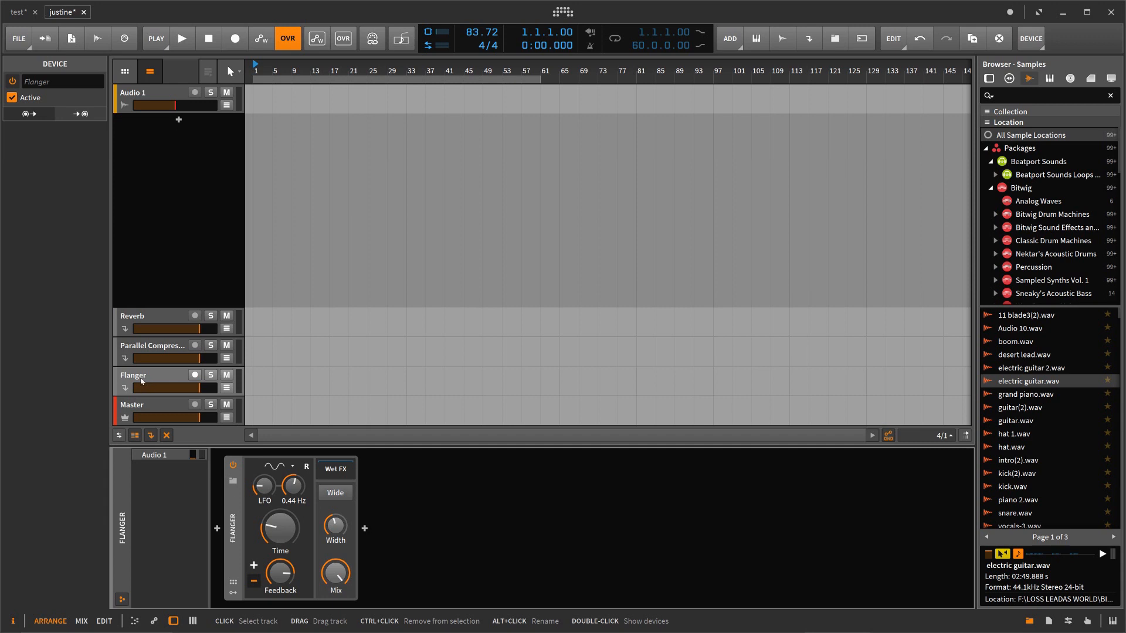
left_click(140, 381)
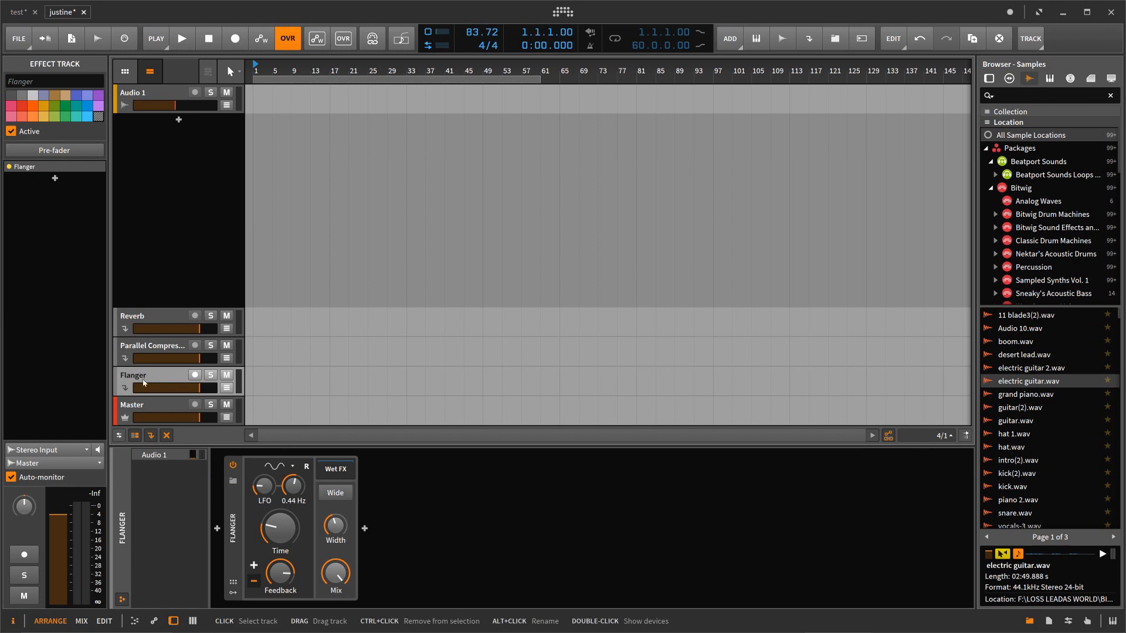
Step: Try out the Flanger send level on the Audio 1 track and reset it
left_click(172, 97)
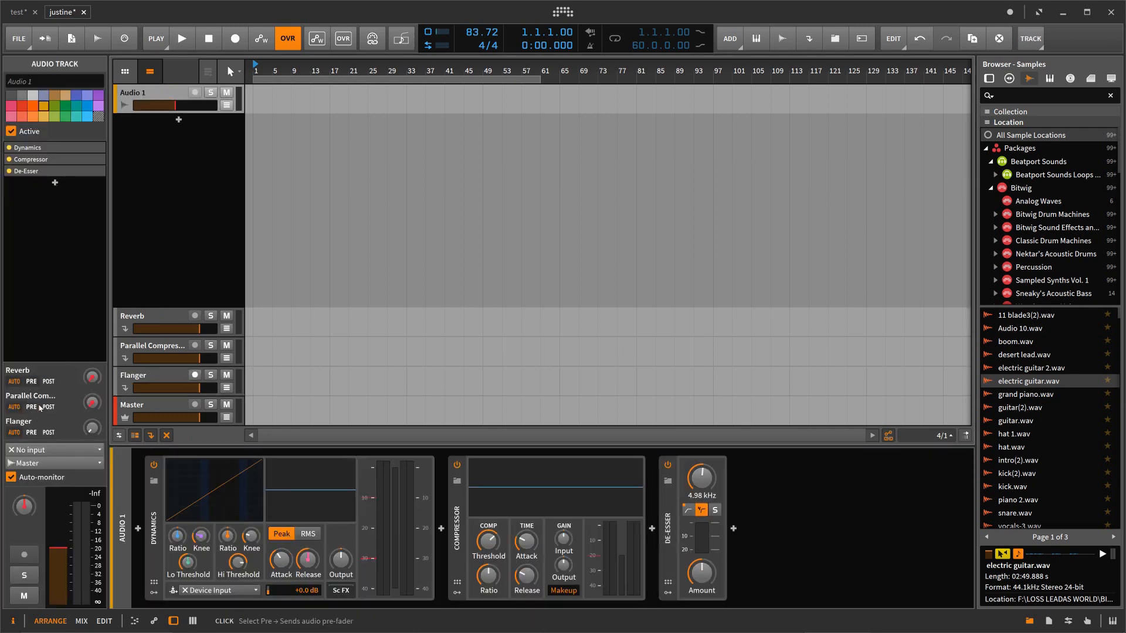
mouse_move(89, 431)
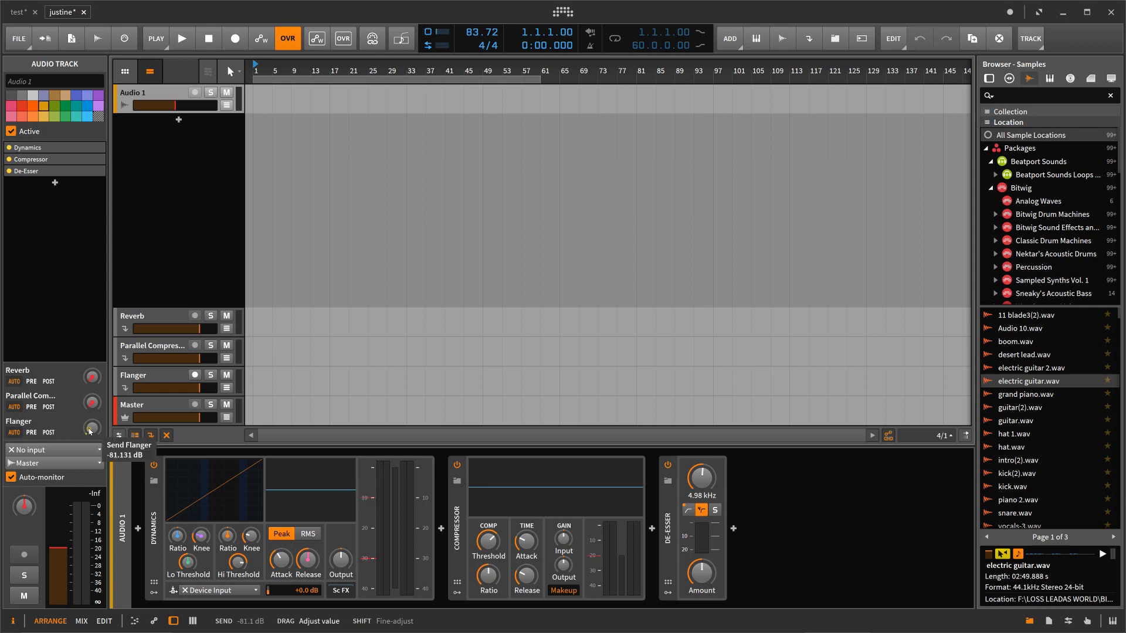
left_click_drag(90, 431, 90, 431)
double_click(90, 430)
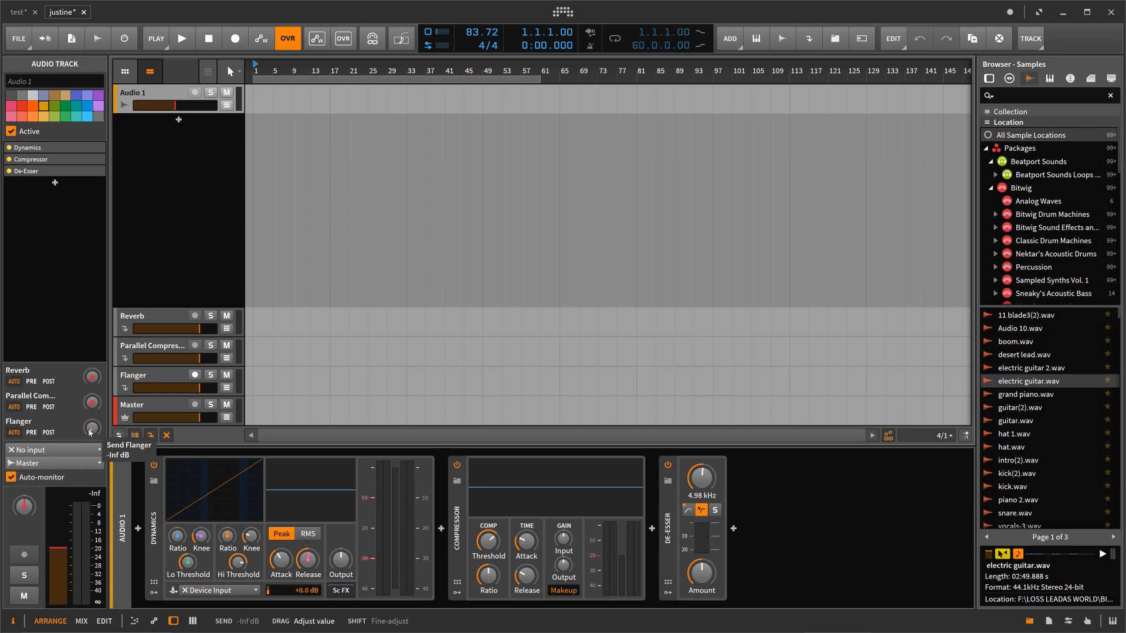
Step: Duplicate the Audio 1 track with its devices up to Audio 10, and show the tracks in the Mix view without the device panel
left_click(175, 97)
key("ctrl+t")
key("ctrl+t")
key("ctrl+t")
key("ctrl+t")
key("ctrl+t")
key("ctrl+t")
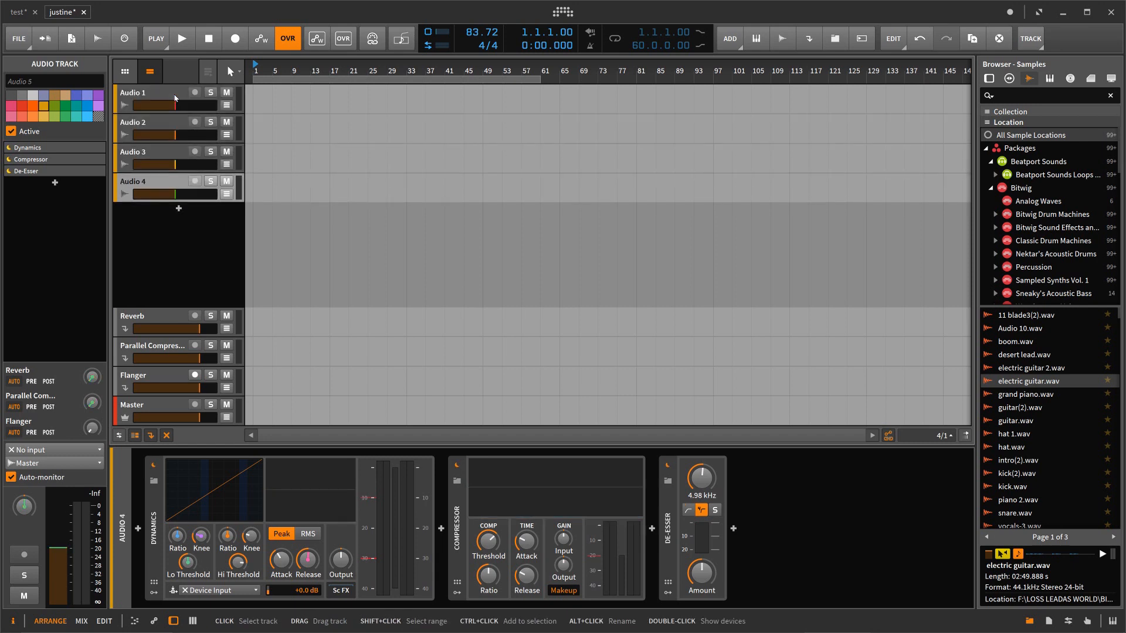
key("ctrl+t")
key("ctrl+t")
key("ctrl+t")
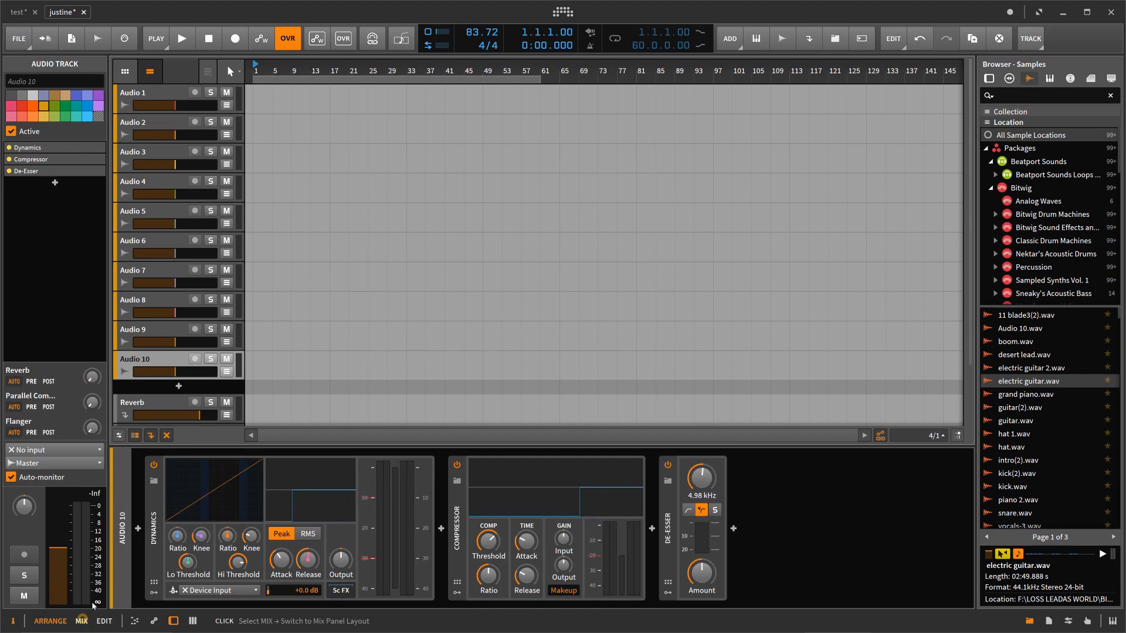
left_click(82, 621)
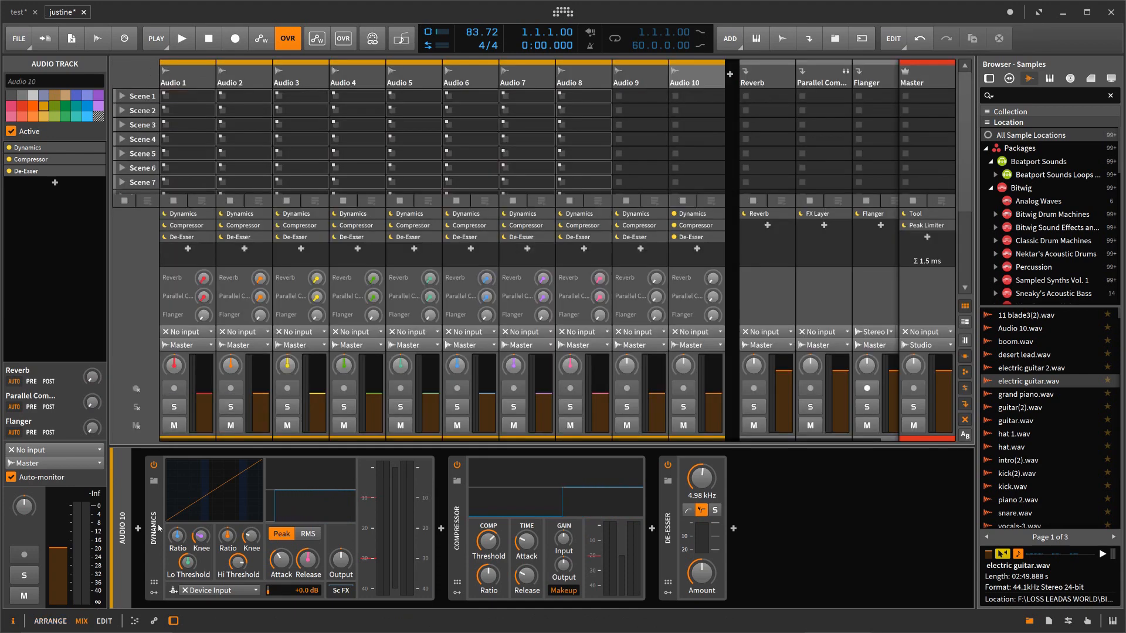
left_click(174, 621)
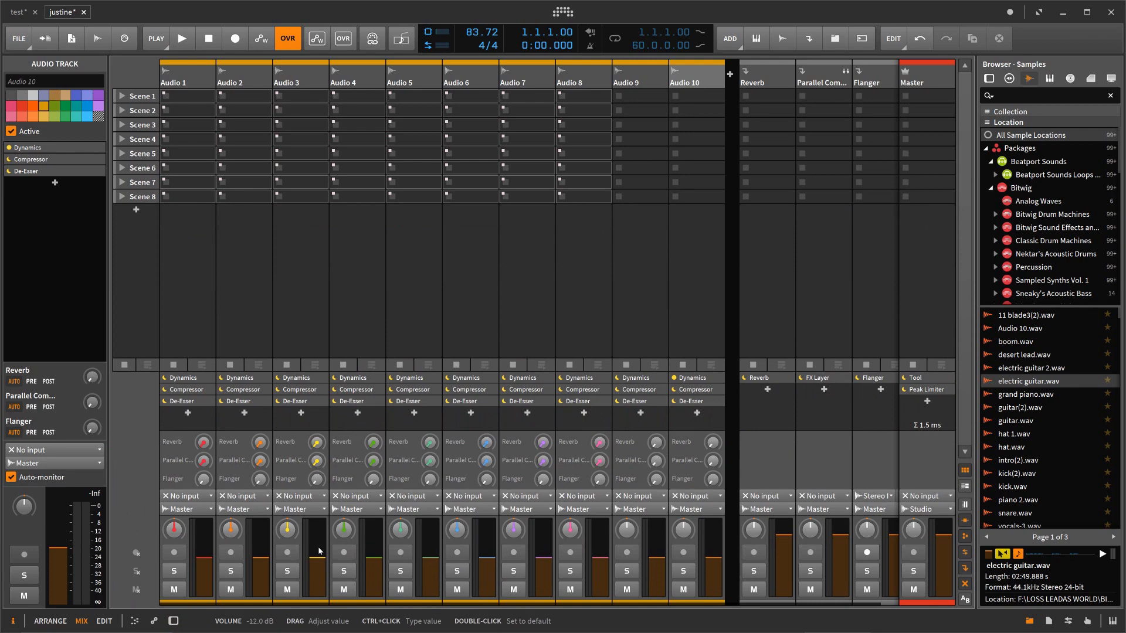
Step: Switch to Studio One, add an FX channel to the console, and name it comp
left_click(1061, 12)
left_click(905, 625)
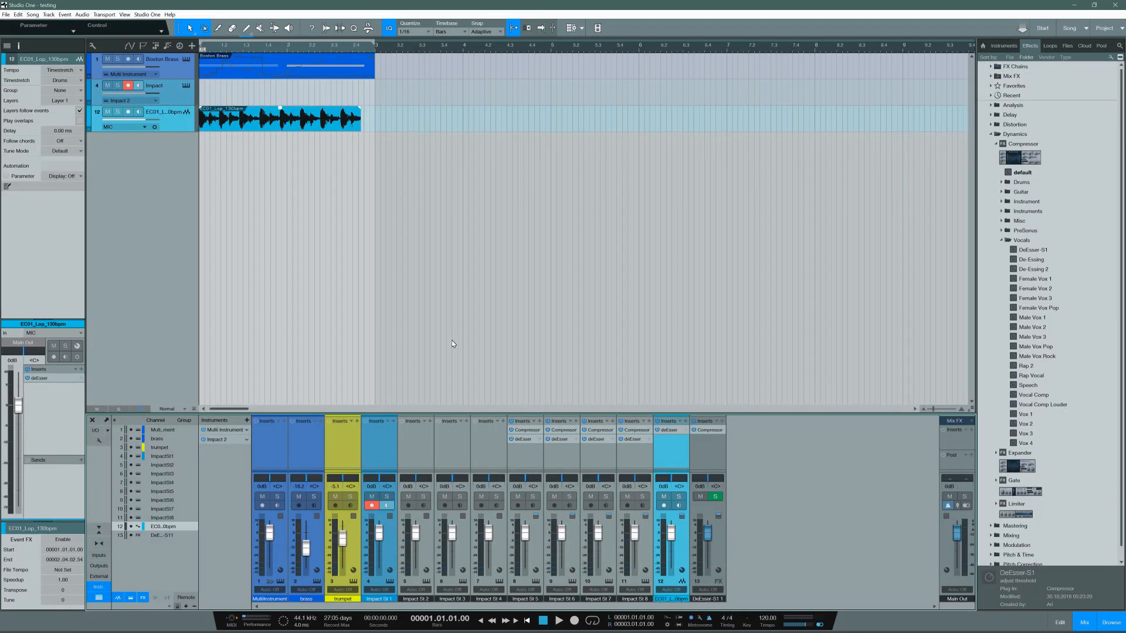
right_click(900, 453)
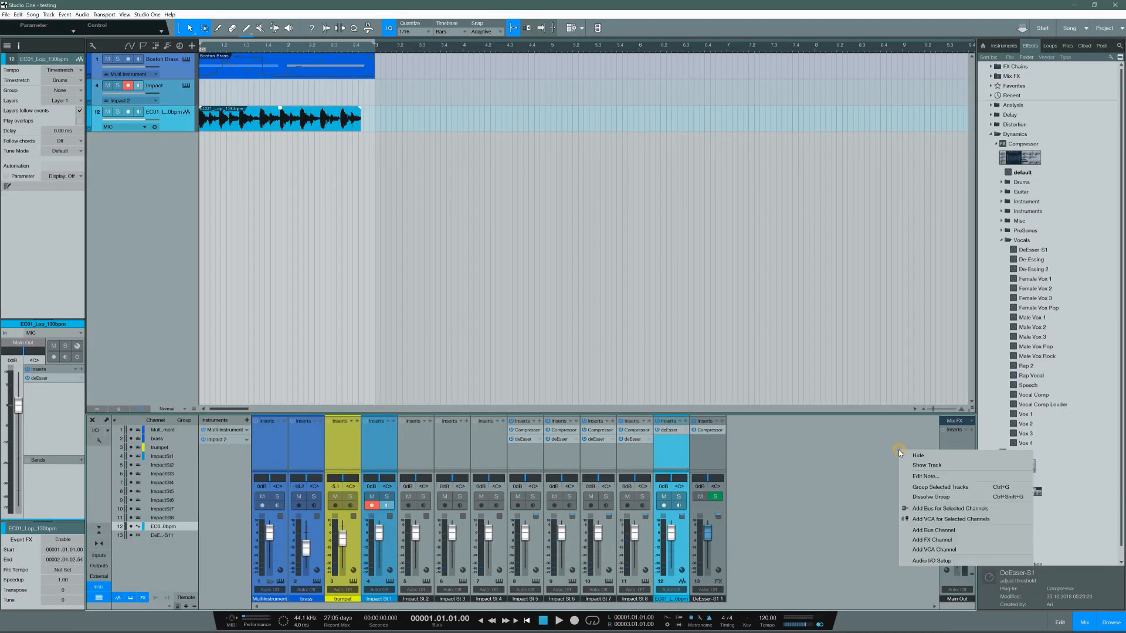
left_click(927, 540)
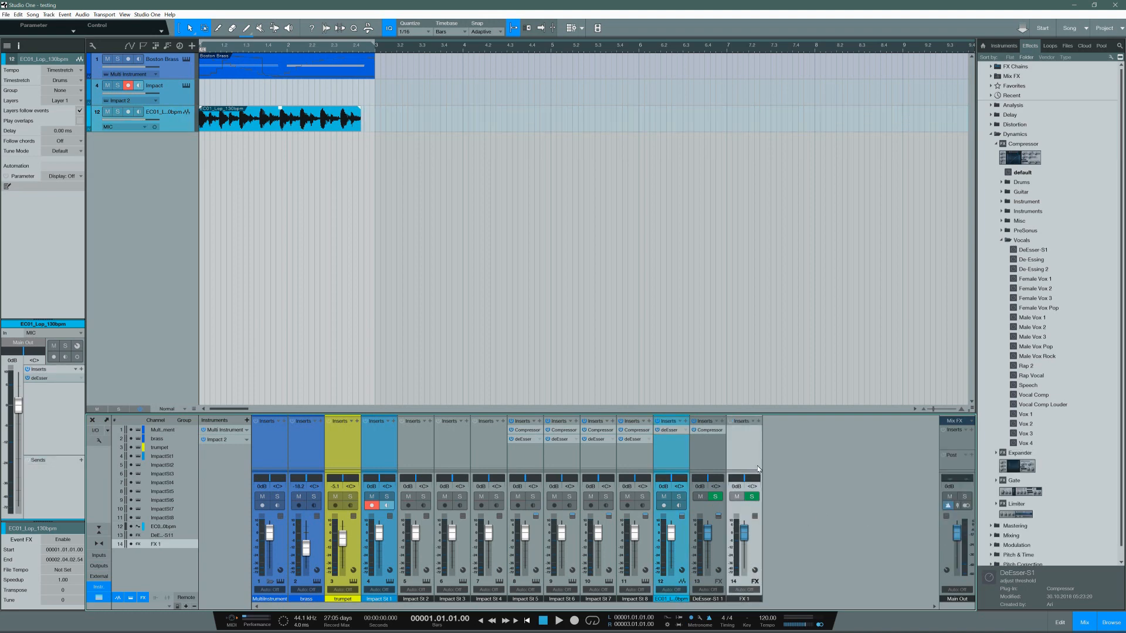
double_click(745, 599)
type("comp")
key("Return")
Step: Select the Impact St 2 channel and reveal the Sends areas on the console channels
left_click(391, 520)
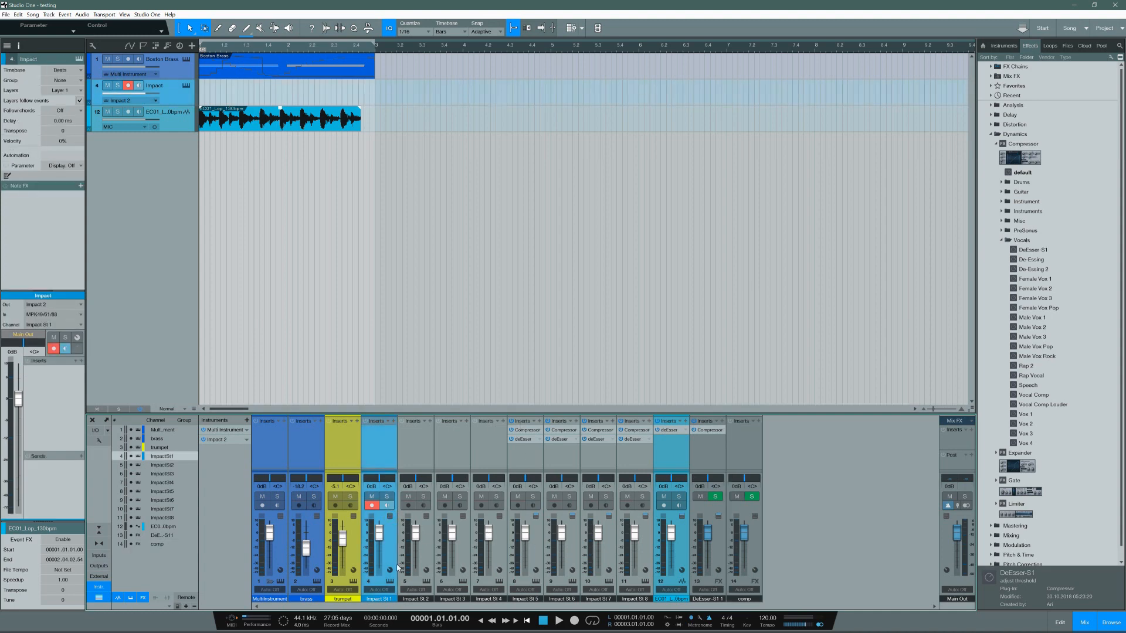
left_click(424, 519)
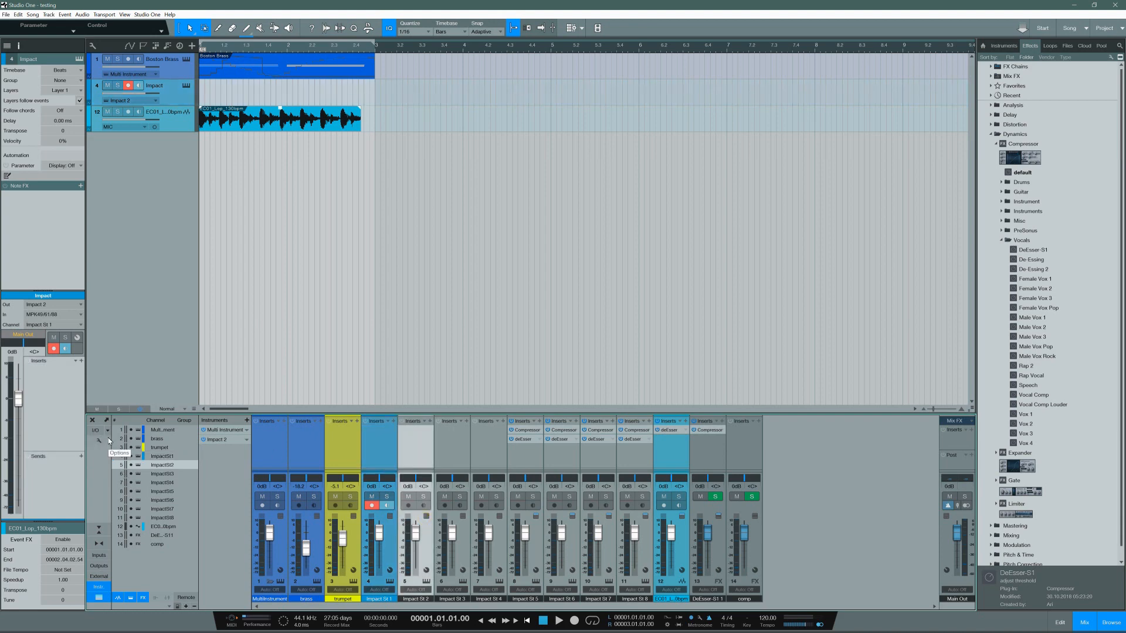
left_click_drag(315, 470, 309, 492)
left_click_drag(303, 469, 305, 443)
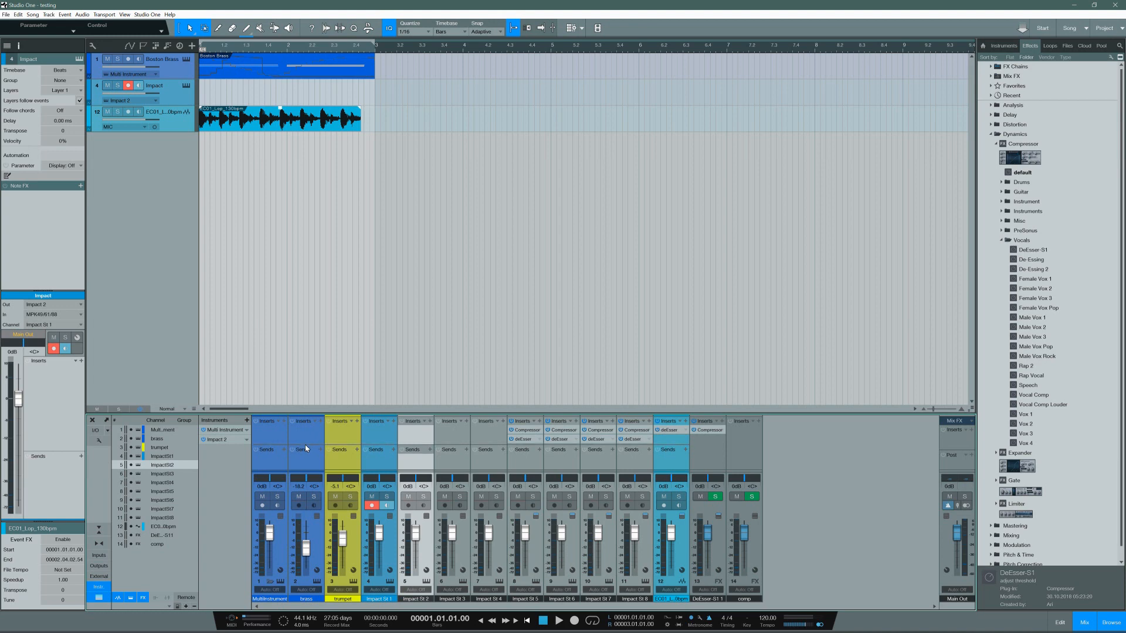
Step: Add a send to the comp channel on Impact St 5, raise its level and toggle its prefader switch
left_click(540, 450)
left_click(556, 480)
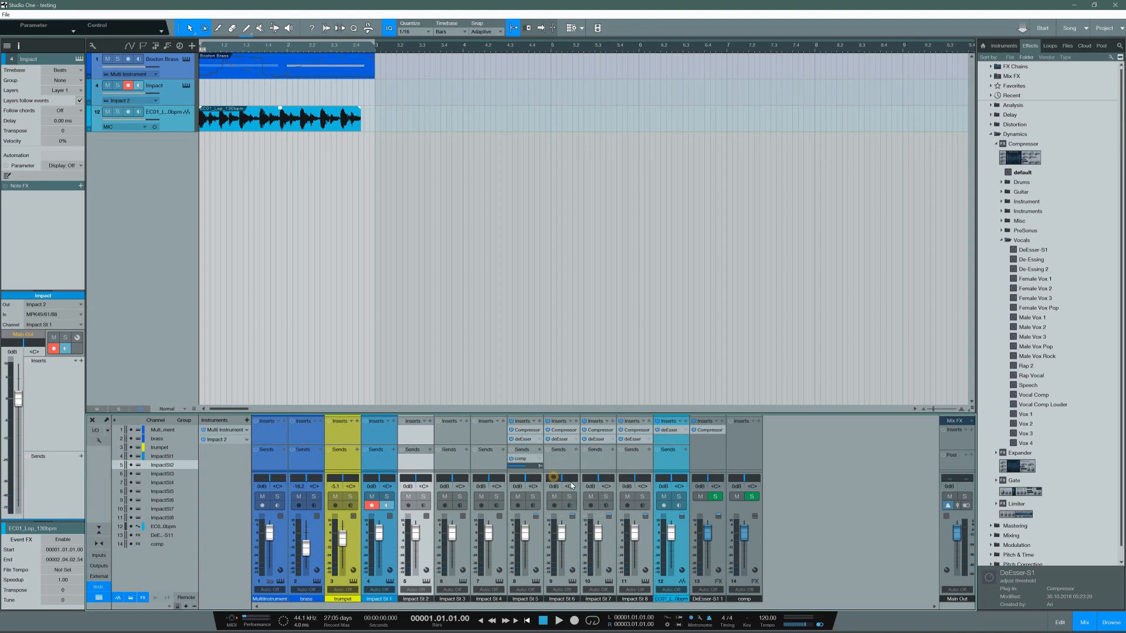
left_click(532, 471)
mouse_move(524, 468)
left_mouse_down()
mouse_move(542, 471)
mouse_move(507, 471)
mouse_move(538, 470)
left_mouse_up()
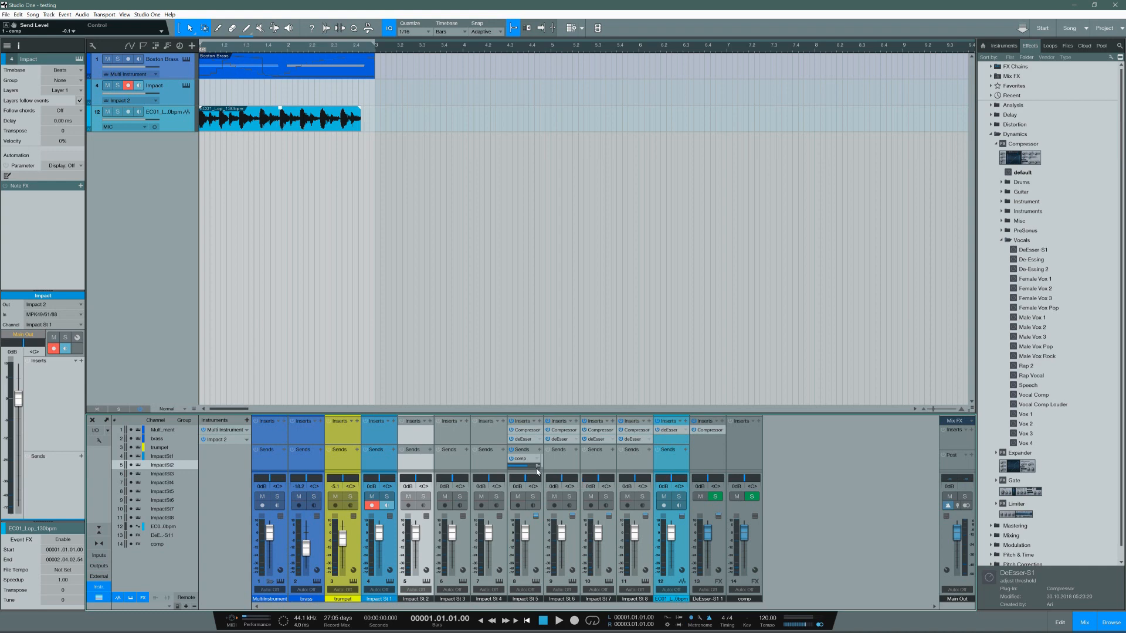
left_click_drag(530, 468, 539, 467)
left_click(538, 467)
left_click(538, 467)
Step: Show the console in its small view and add a send to comp on the expanded EC01_Lop_130bpm channel, raising its level
left_click(100, 530)
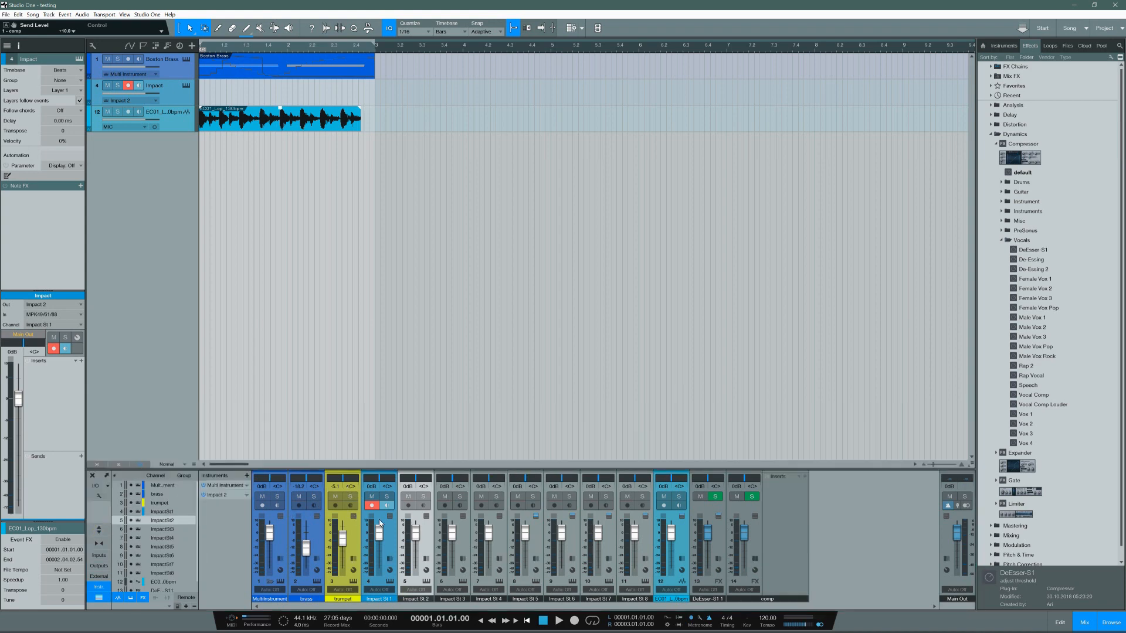
left_click(683, 518)
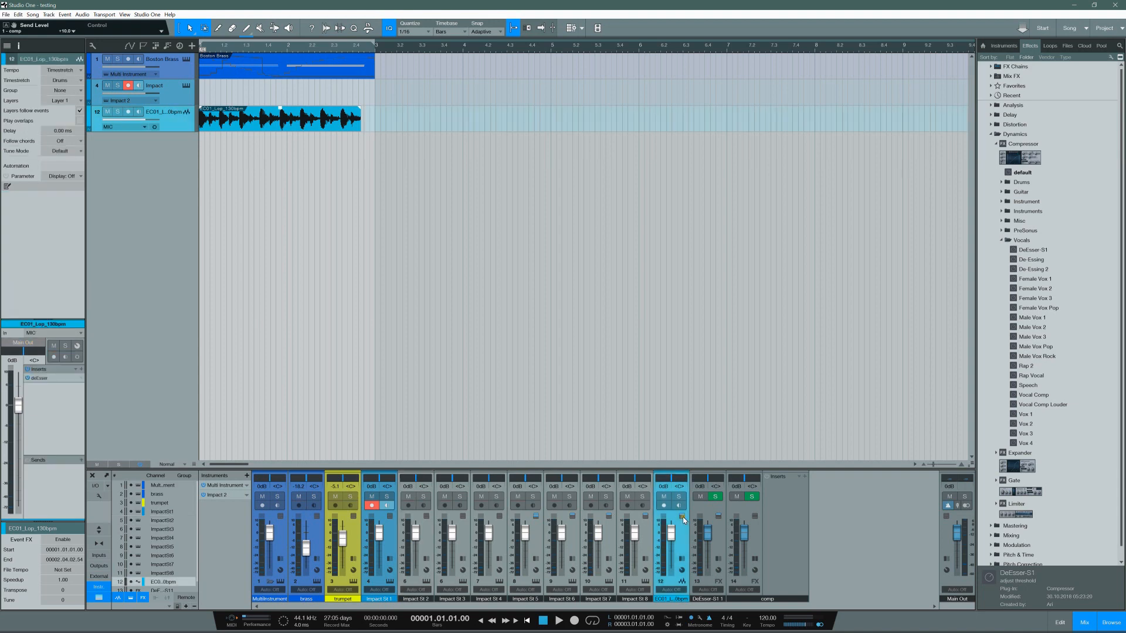
left_click(682, 559)
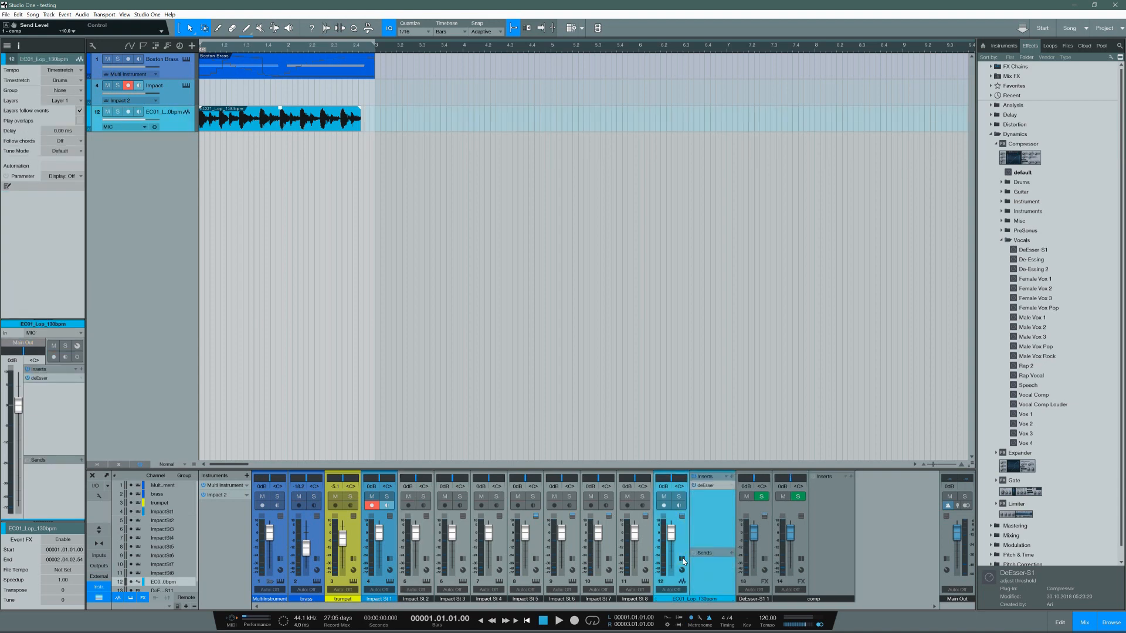
left_click(732, 553)
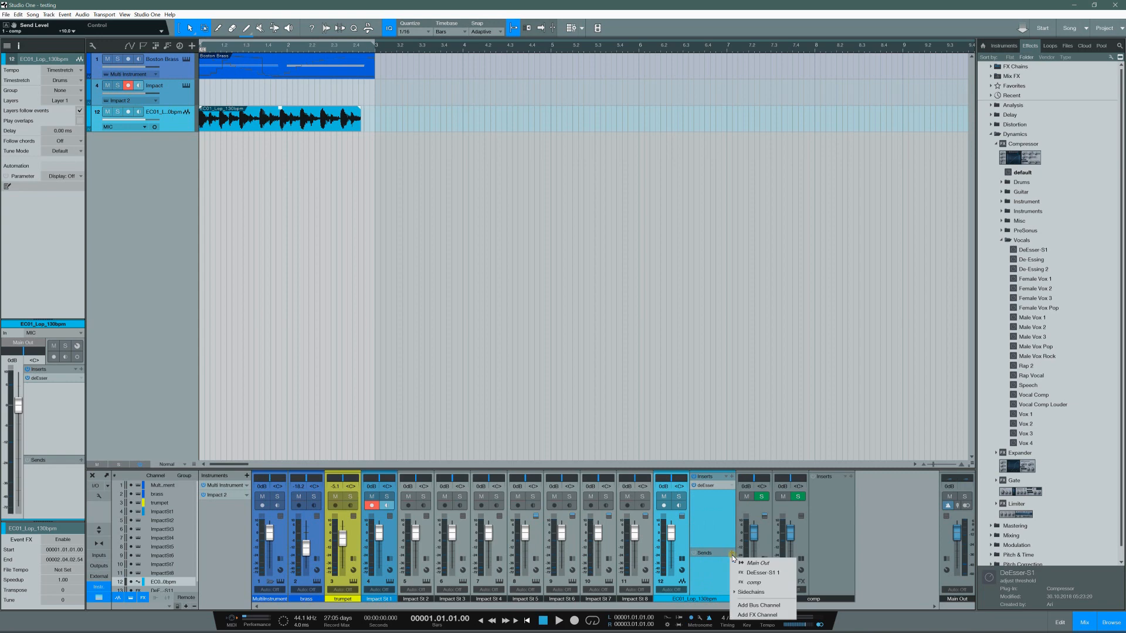
left_click(746, 582)
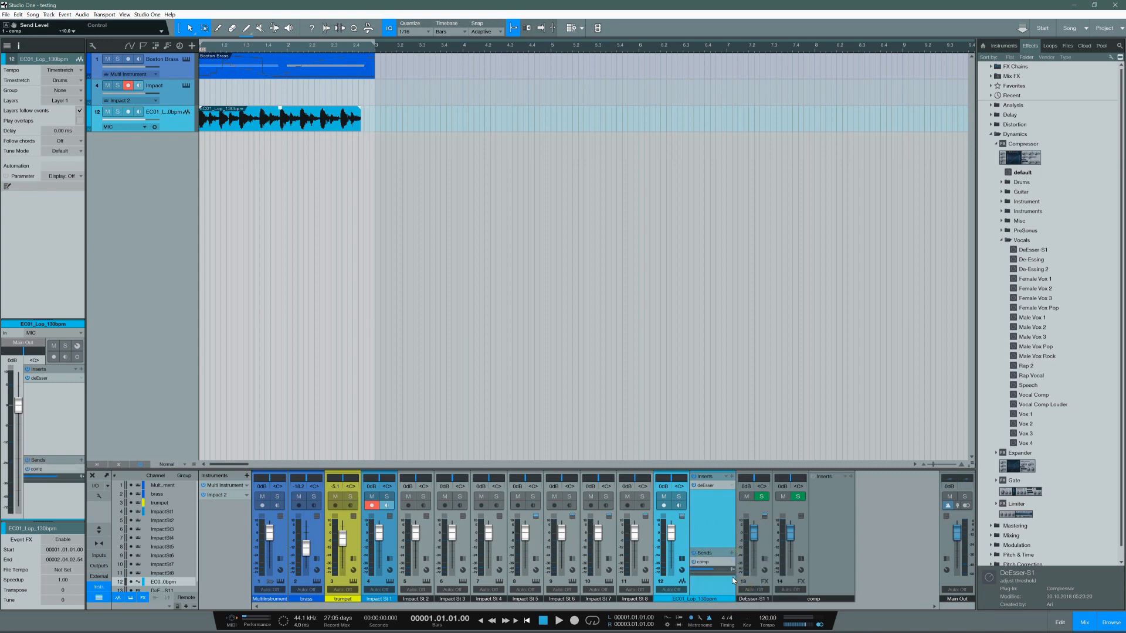
mouse_move(716, 570)
left_mouse_down()
mouse_move(727, 574)
mouse_move(700, 577)
mouse_move(726, 576)
left_mouse_up()
Step: Stretch the large console view to full height and adjust the split between inserts and sends, returning to the small view
left_click(99, 530)
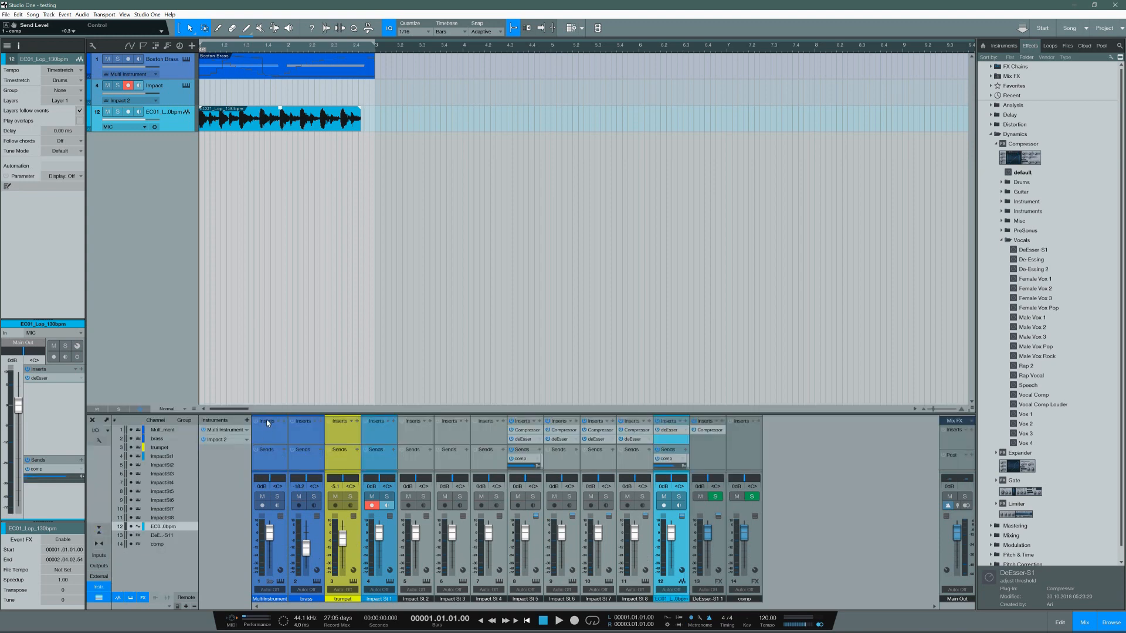
left_click_drag(247, 417, 251, 40)
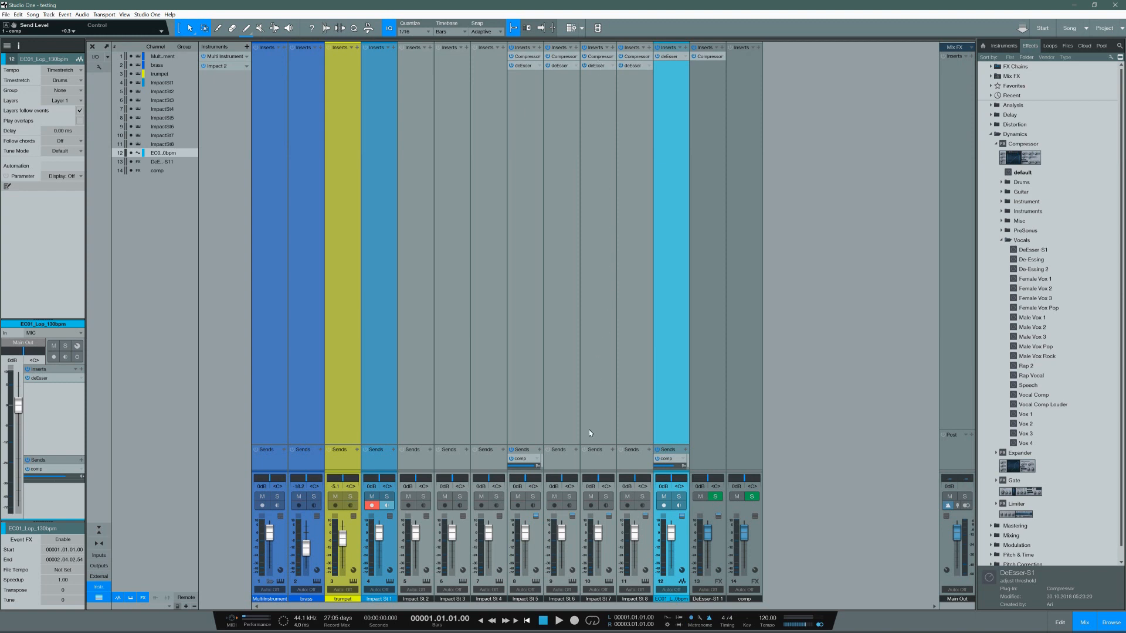
left_click_drag(572, 448, 588, 150)
left_click_drag(594, 195, 559, 402)
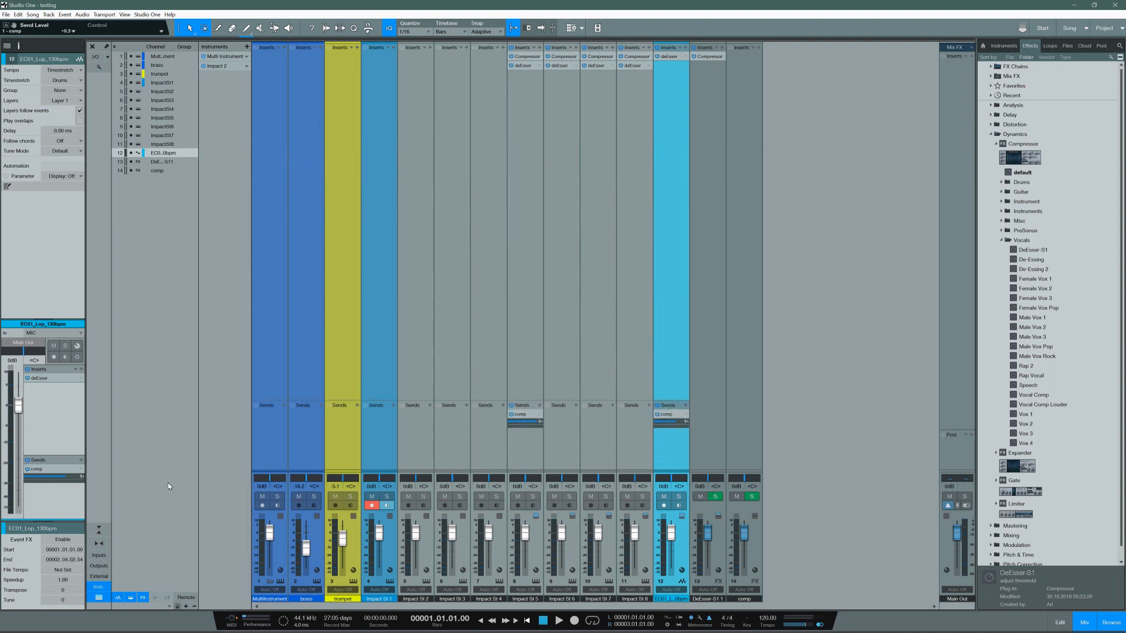
left_click(101, 534)
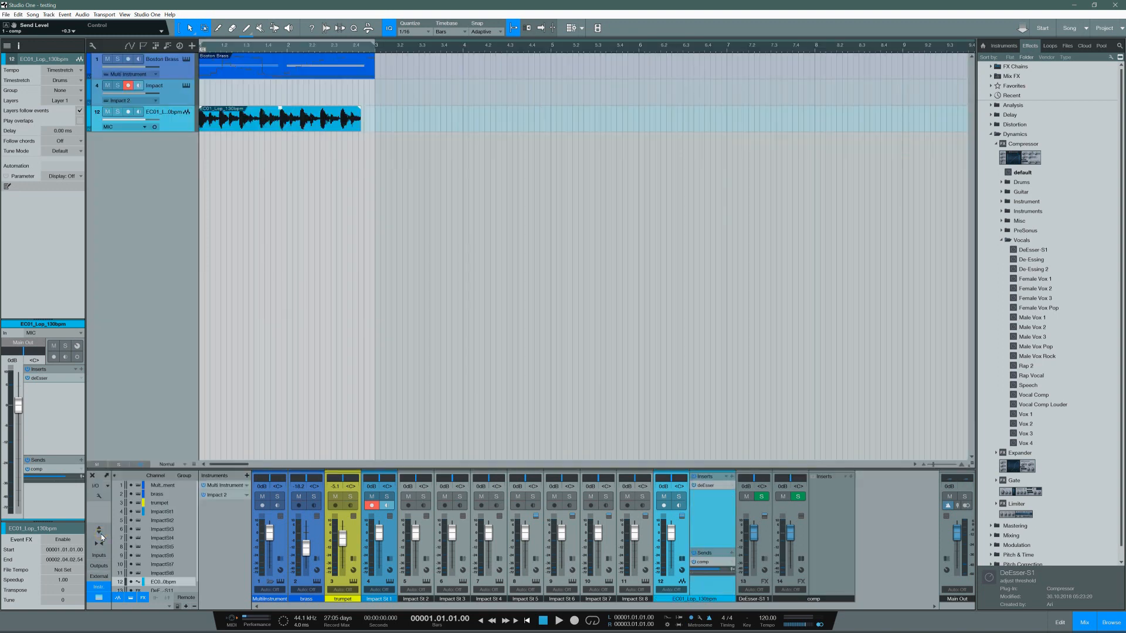
Step: Switch to Bitwig Studio, toggle the mixer's device chains and sends off and on, and hide the clip launcher
left_click(1076, 8)
left_click(858, 625)
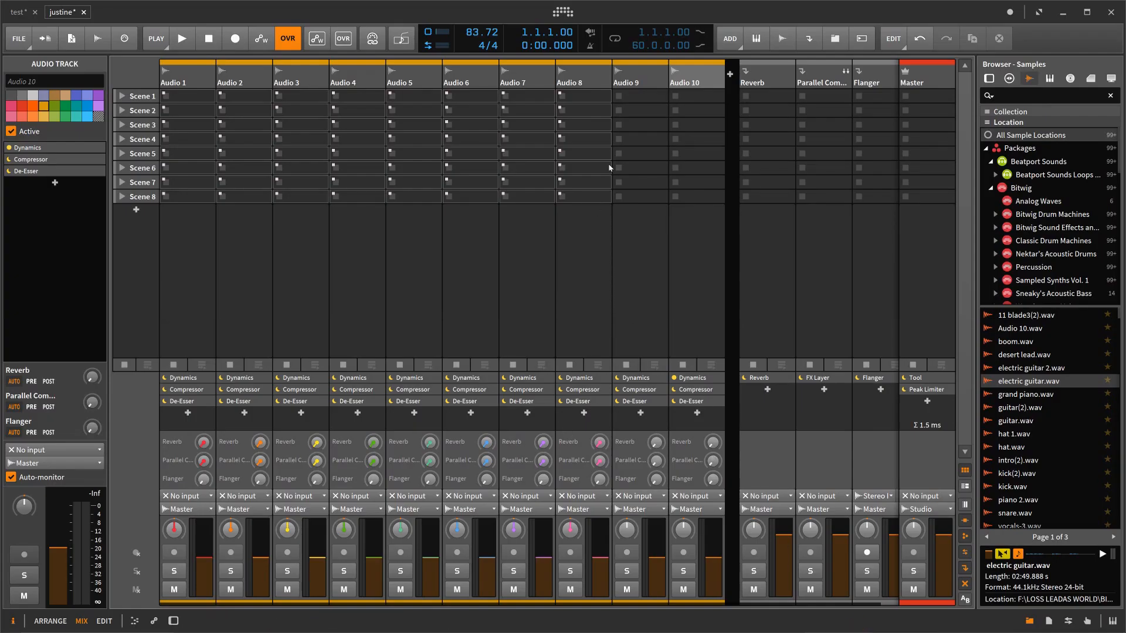
left_click(637, 80)
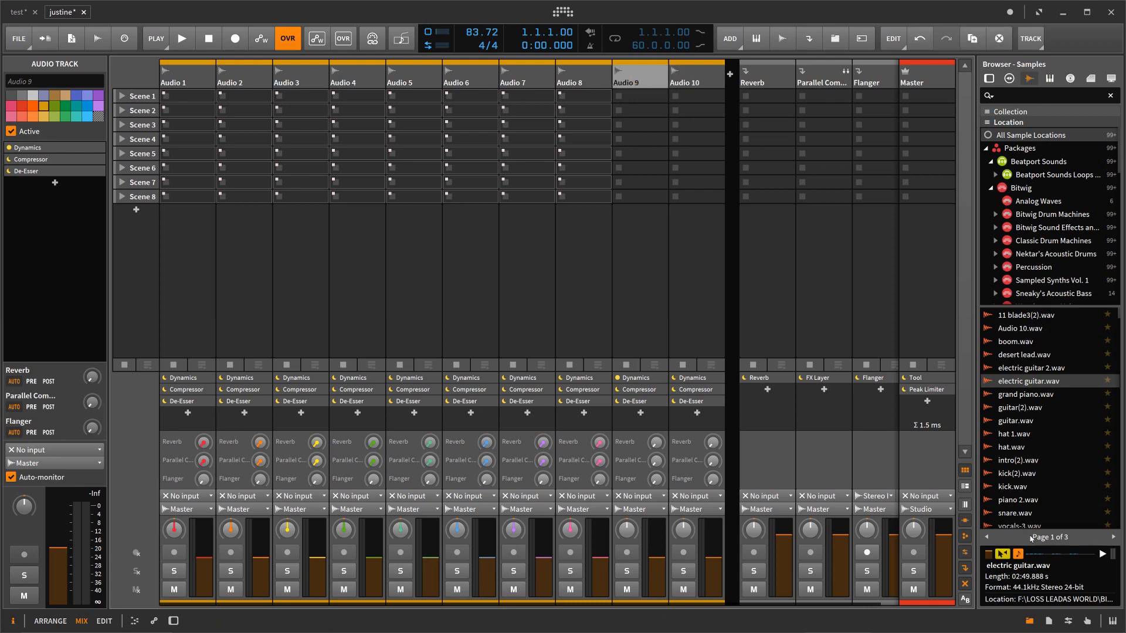
left_click(966, 523)
left_click(967, 524)
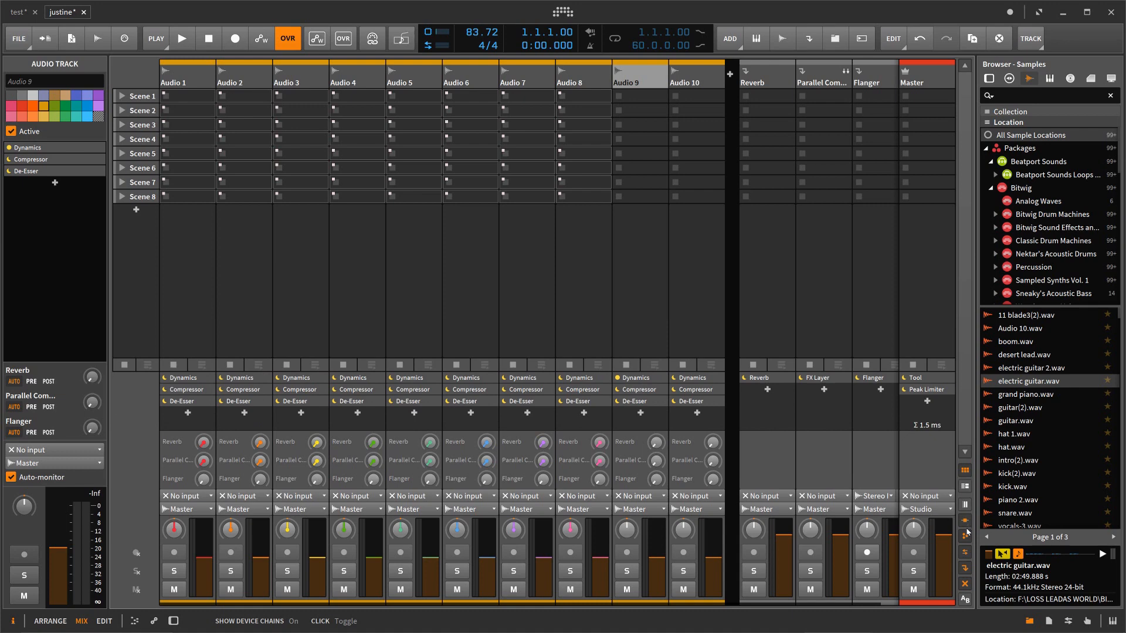
left_click(966, 538)
left_click(965, 537)
left_click(965, 471)
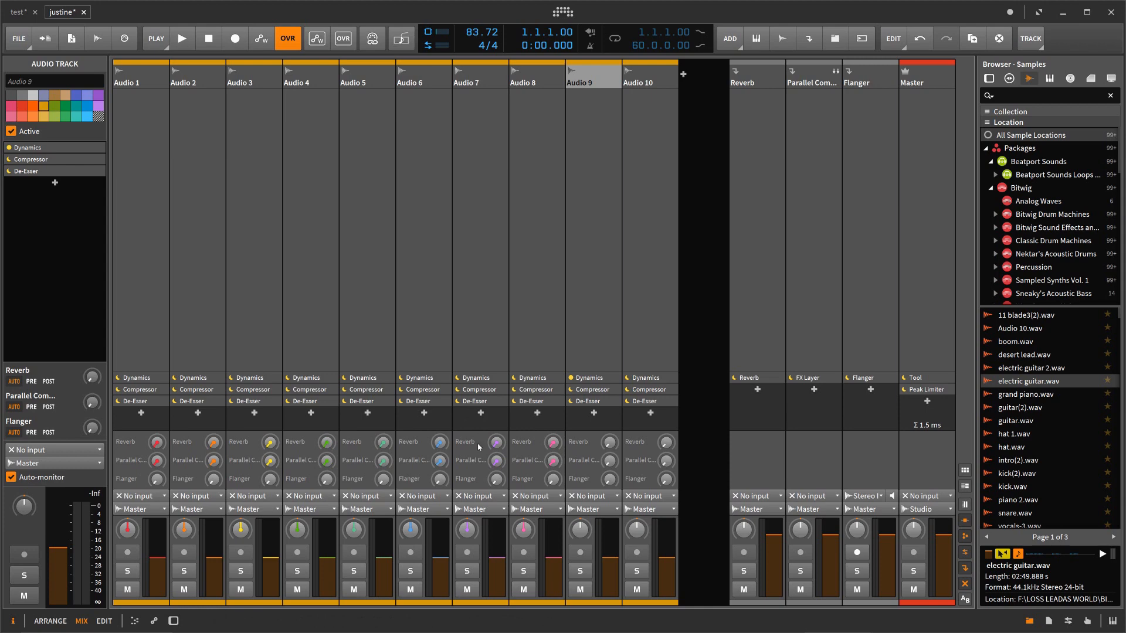
left_click(480, 415)
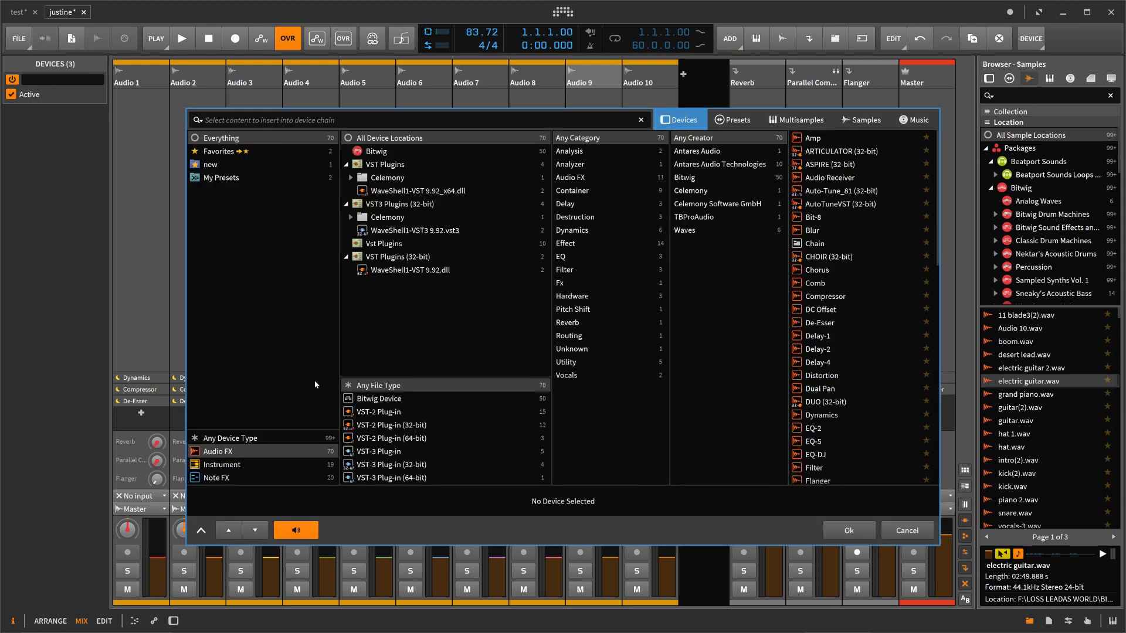
left_click(919, 537)
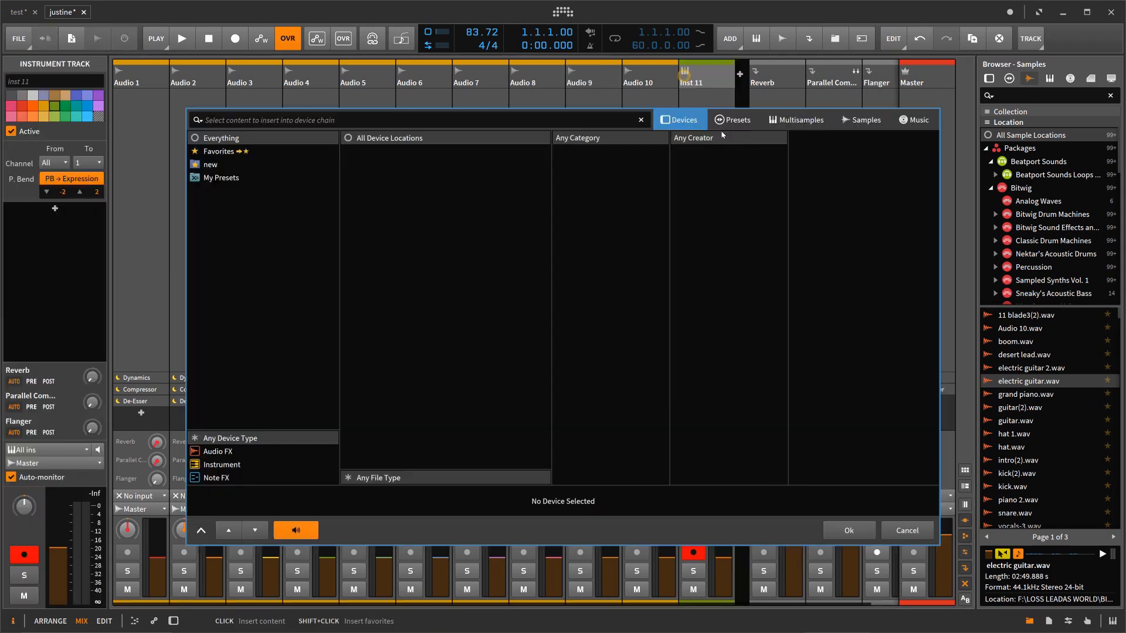
double_click(727, 165)
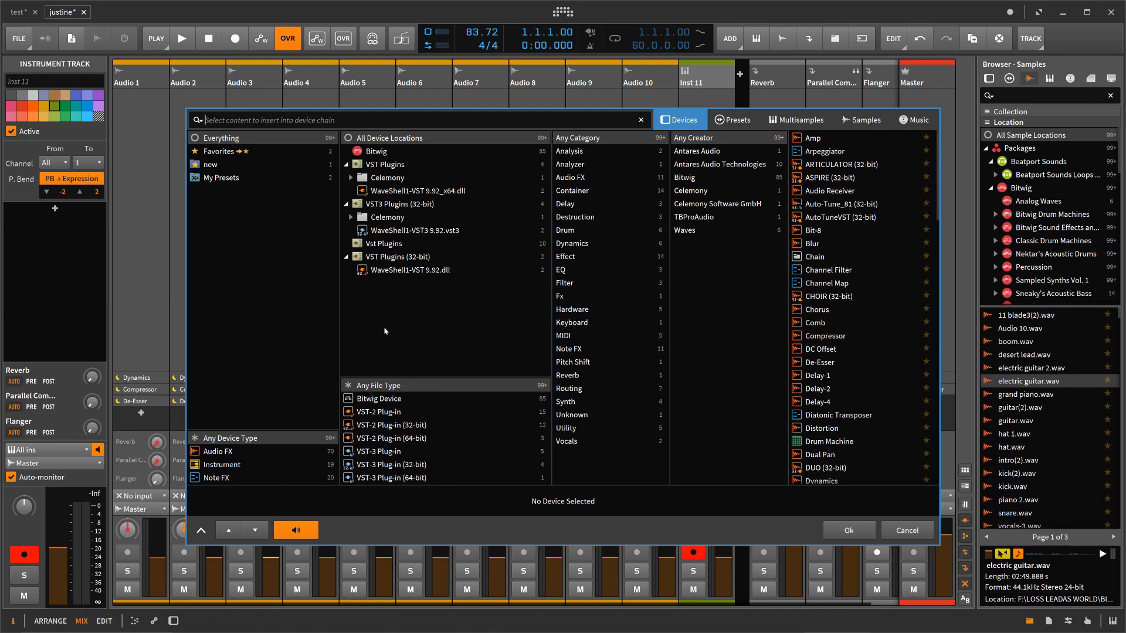
left_click(908, 530)
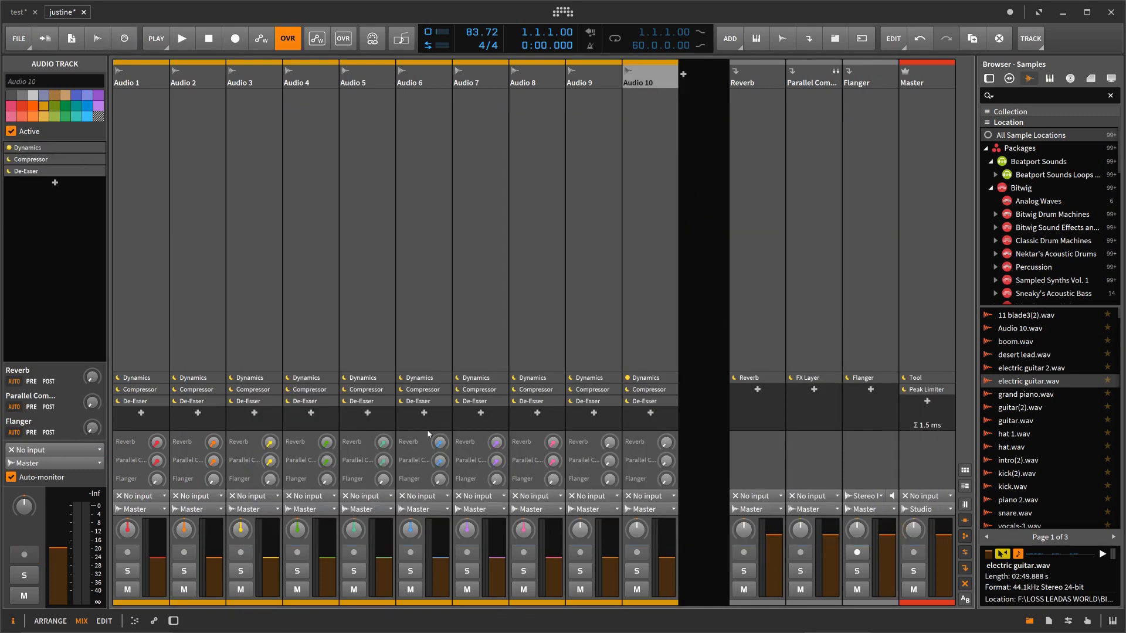
Step: Add an effect track to the mixer and insert an EQ-5 device from the EQ category into its device chain
right_click(707, 130)
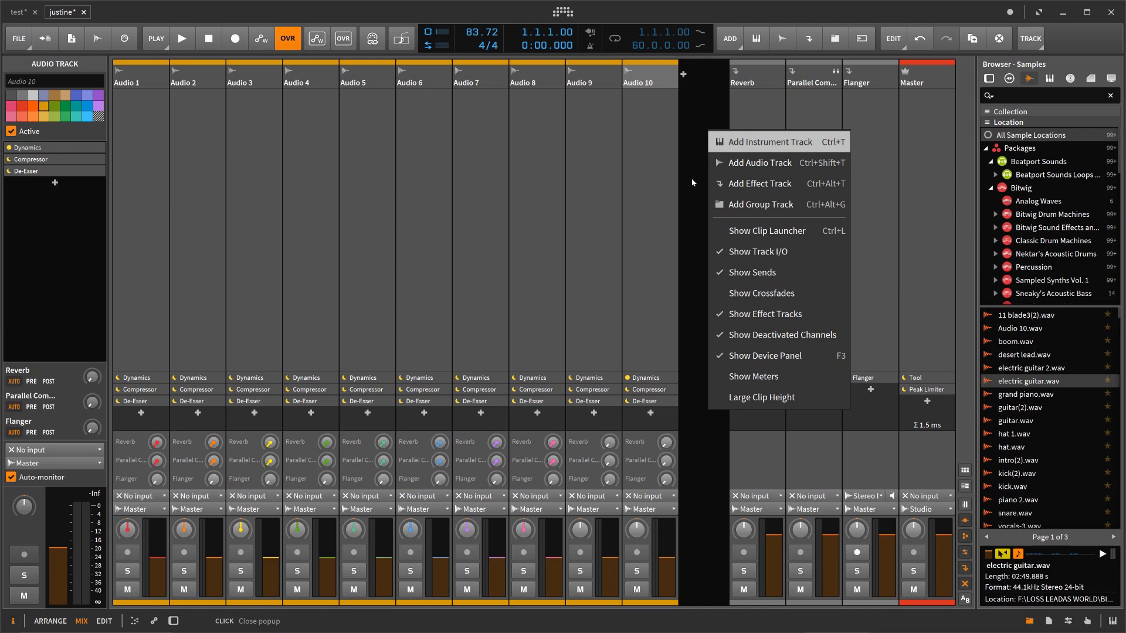
left_click(732, 183)
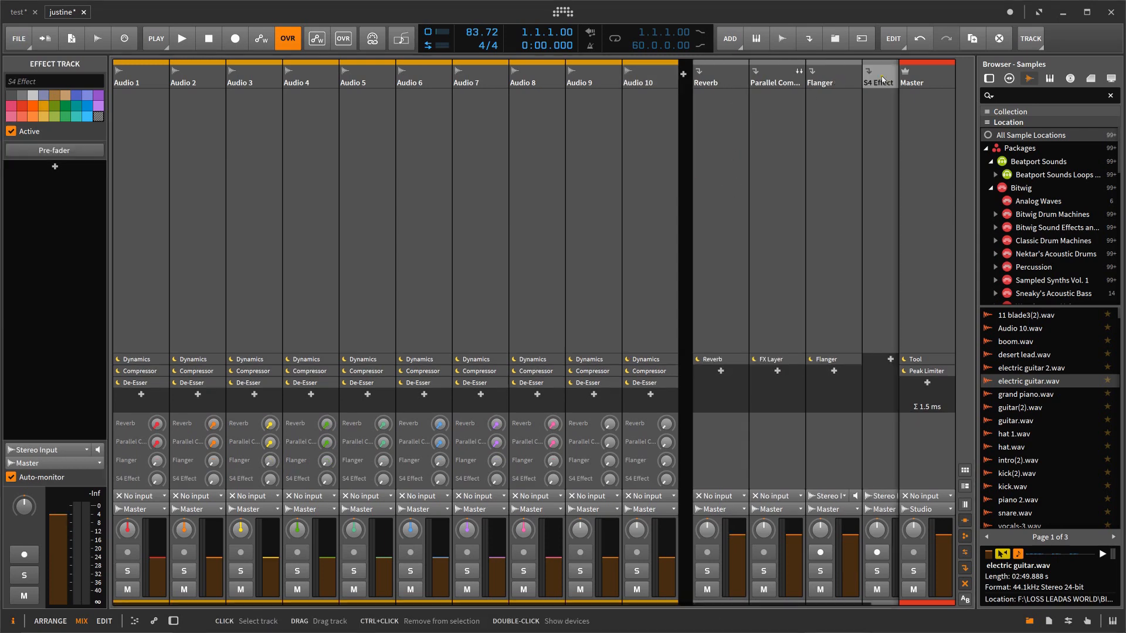
double_click(881, 78)
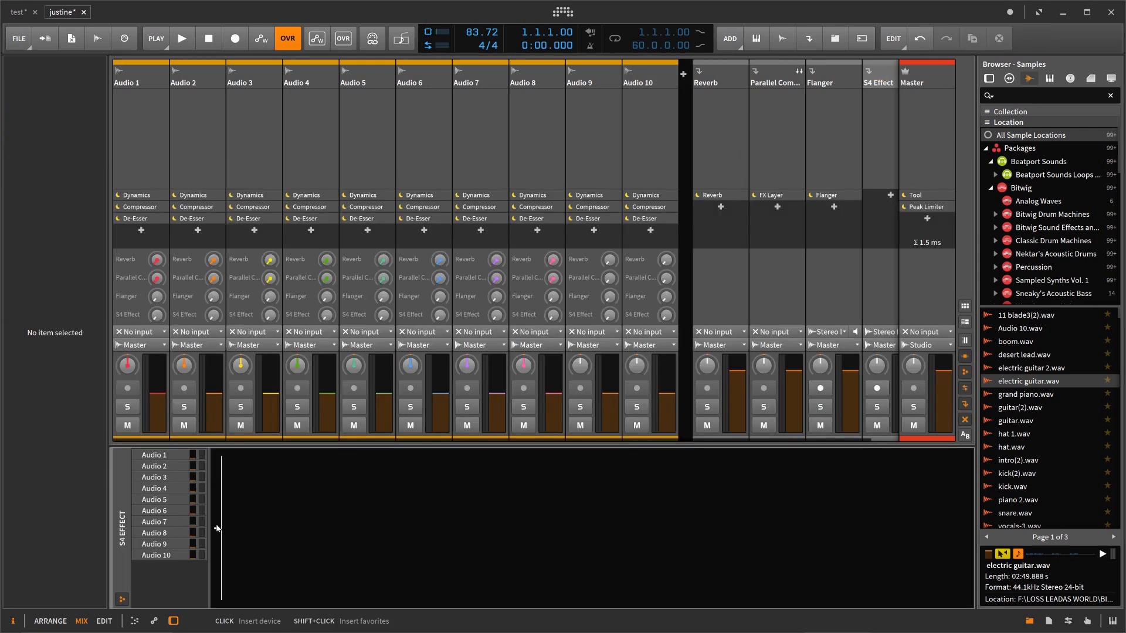
left_click(217, 528)
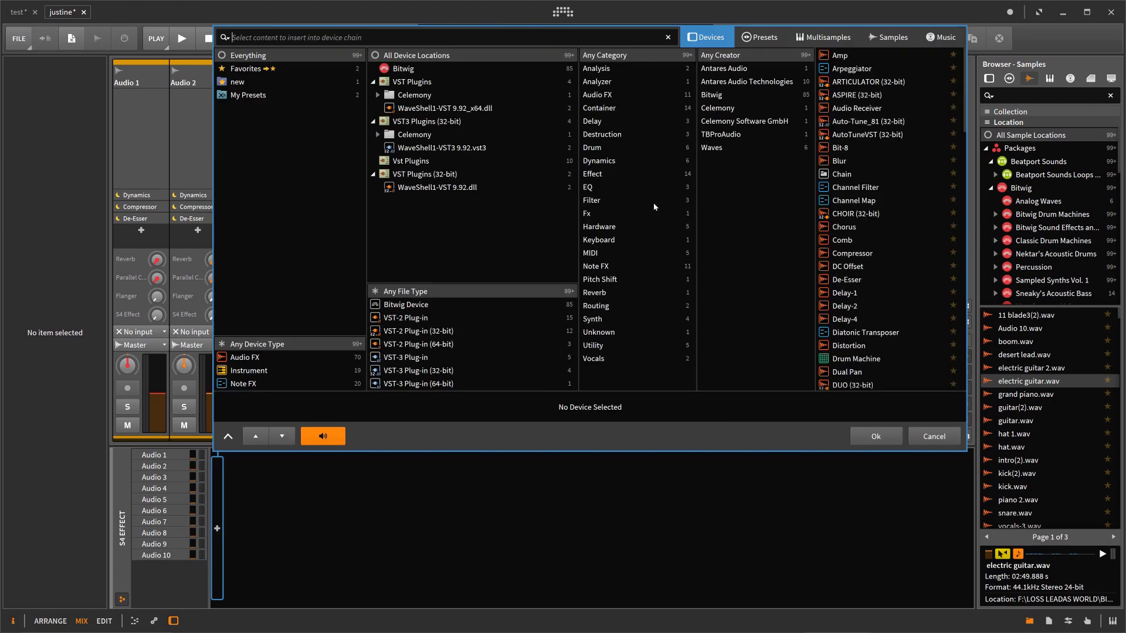
left_click(590, 188)
left_click(844, 68)
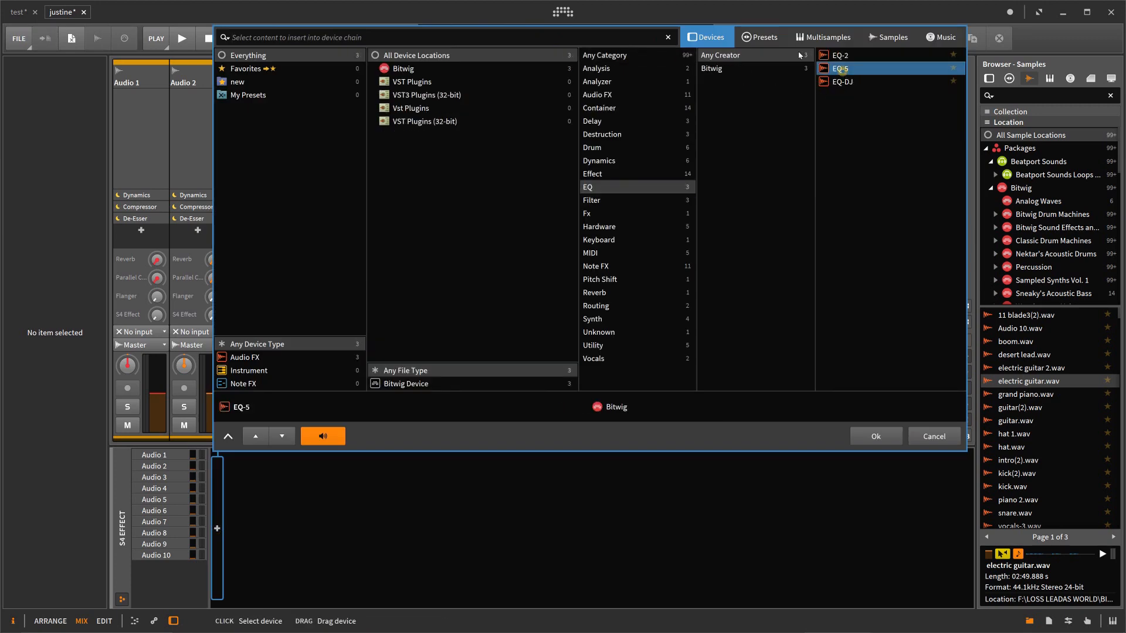
left_click(891, 445)
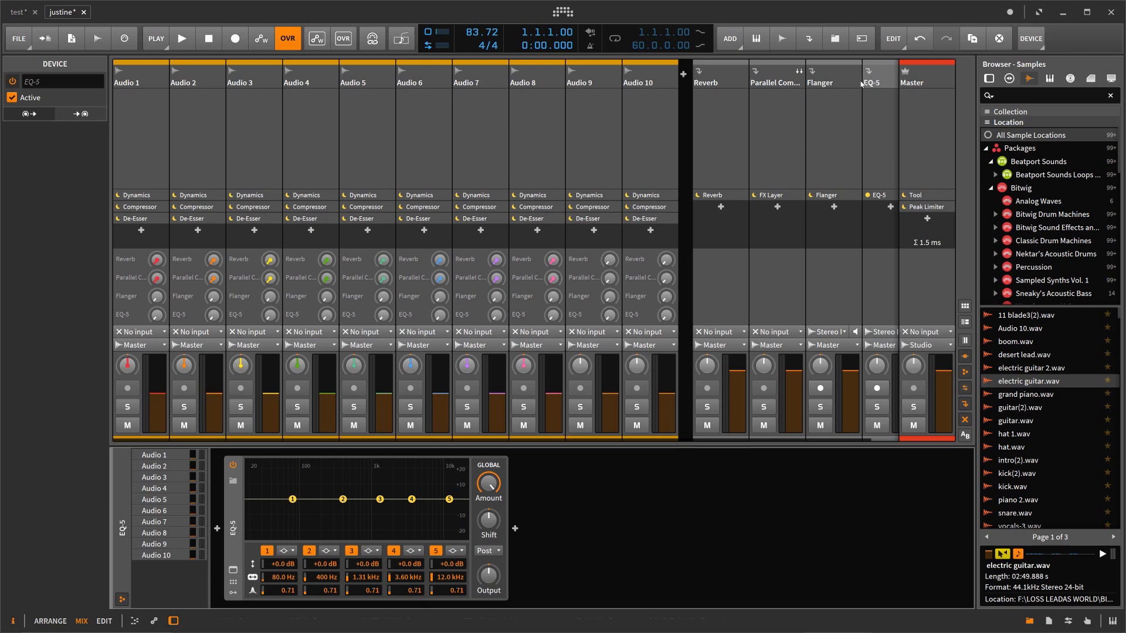
Step: Load the Hi Only preset into the EQ-5 device on the new effect track
left_click(233, 481)
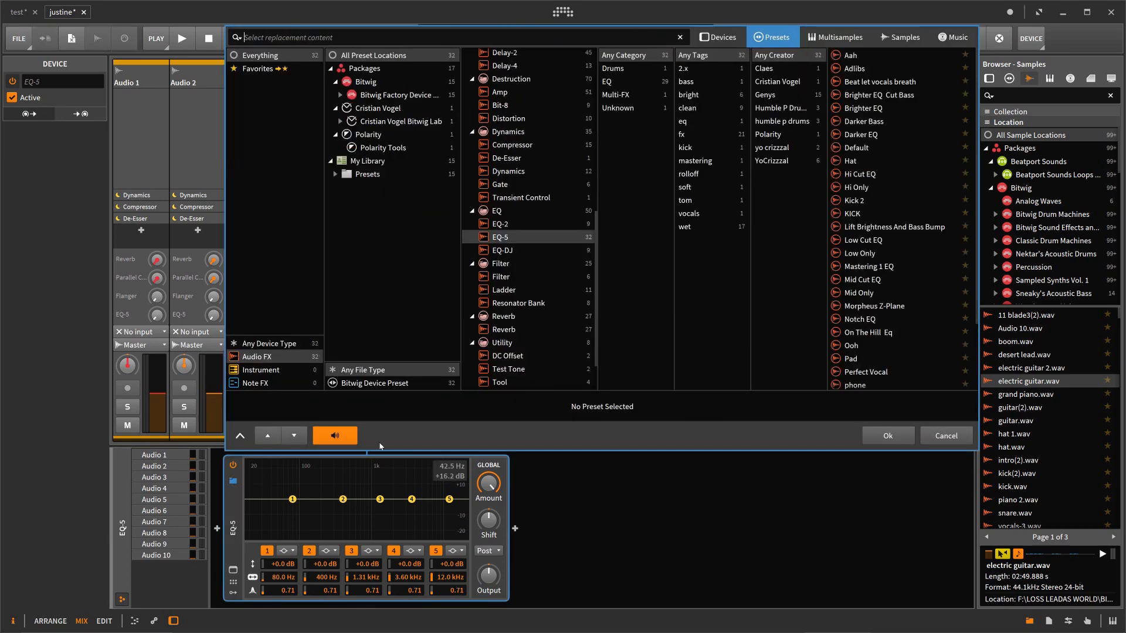
left_click(848, 193)
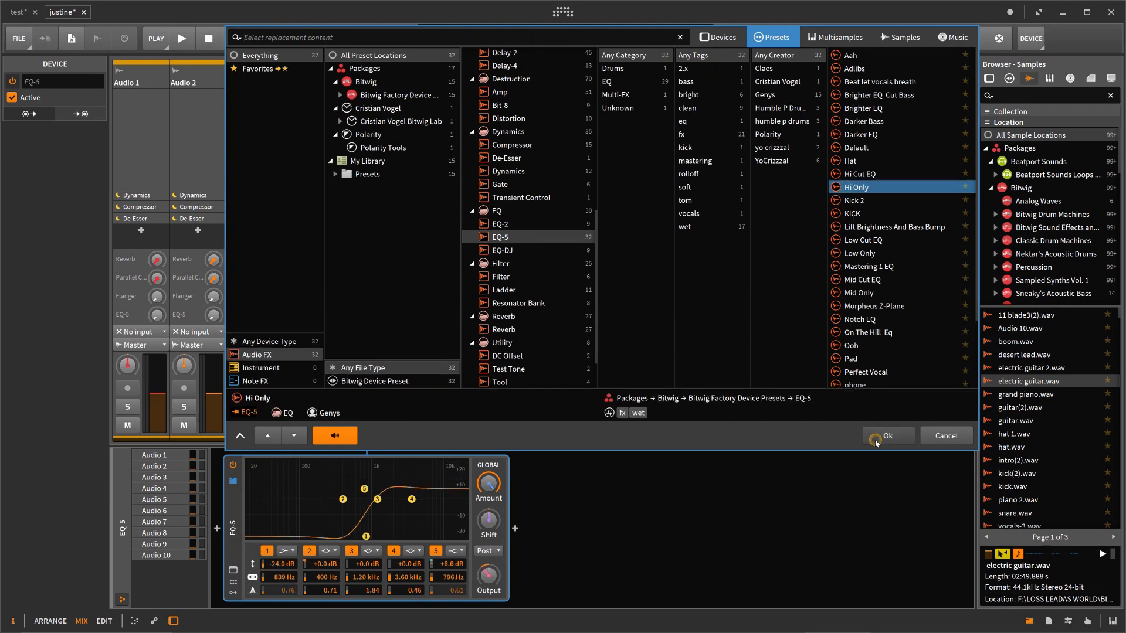
left_click(876, 440)
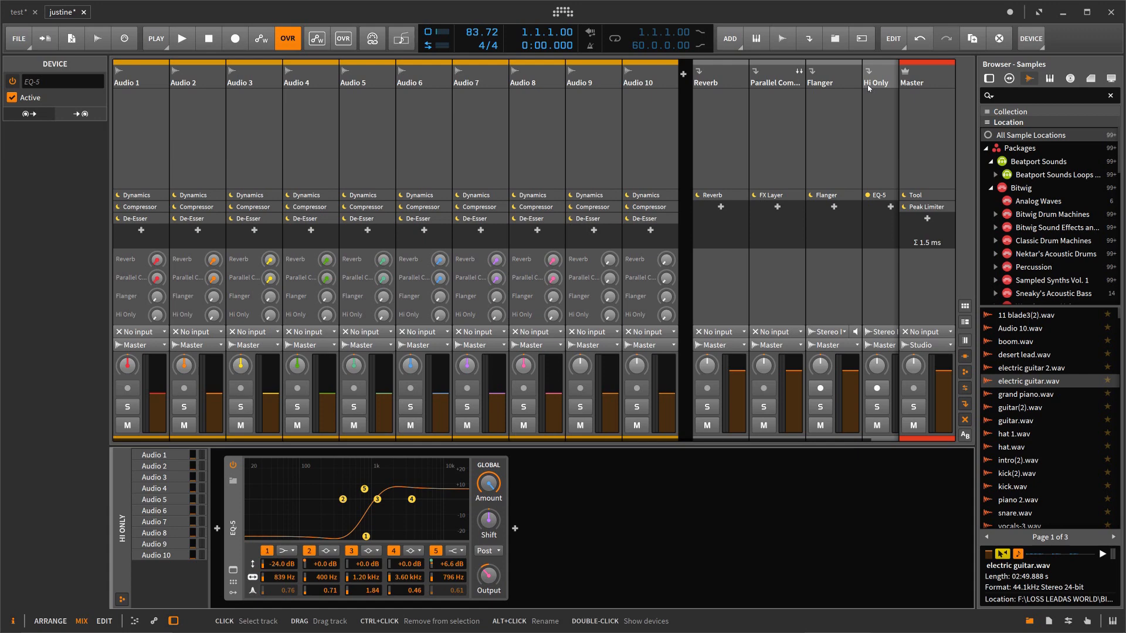
Step: Select the Hi Only effect track and replace its EQ-5 preset with Pad
left_click_drag(789, 440, 913, 449)
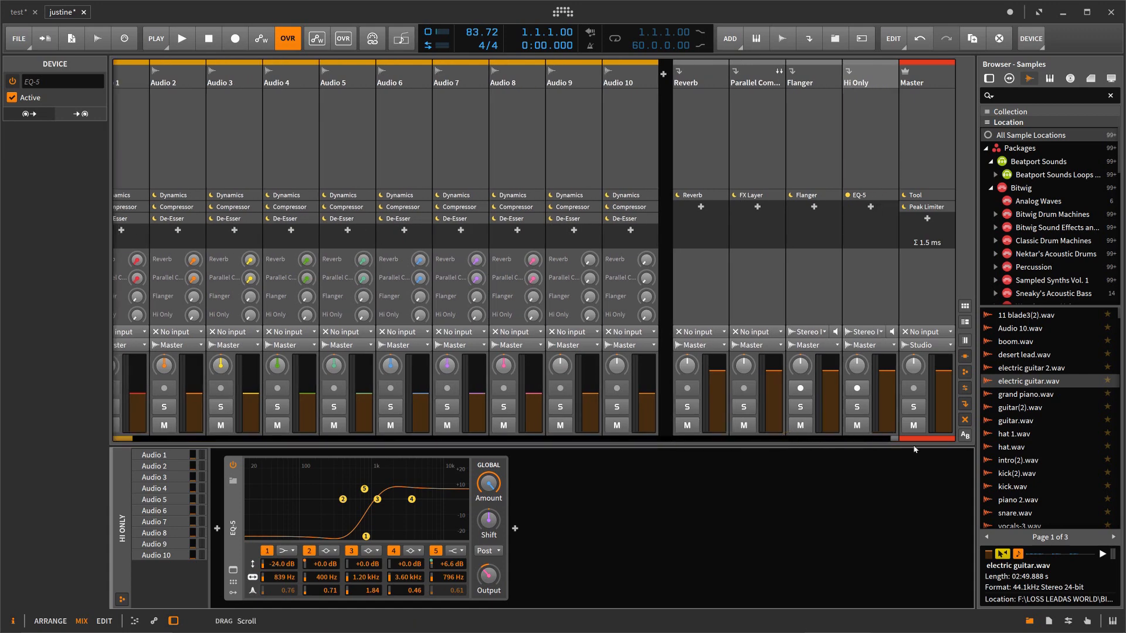
left_click(864, 95)
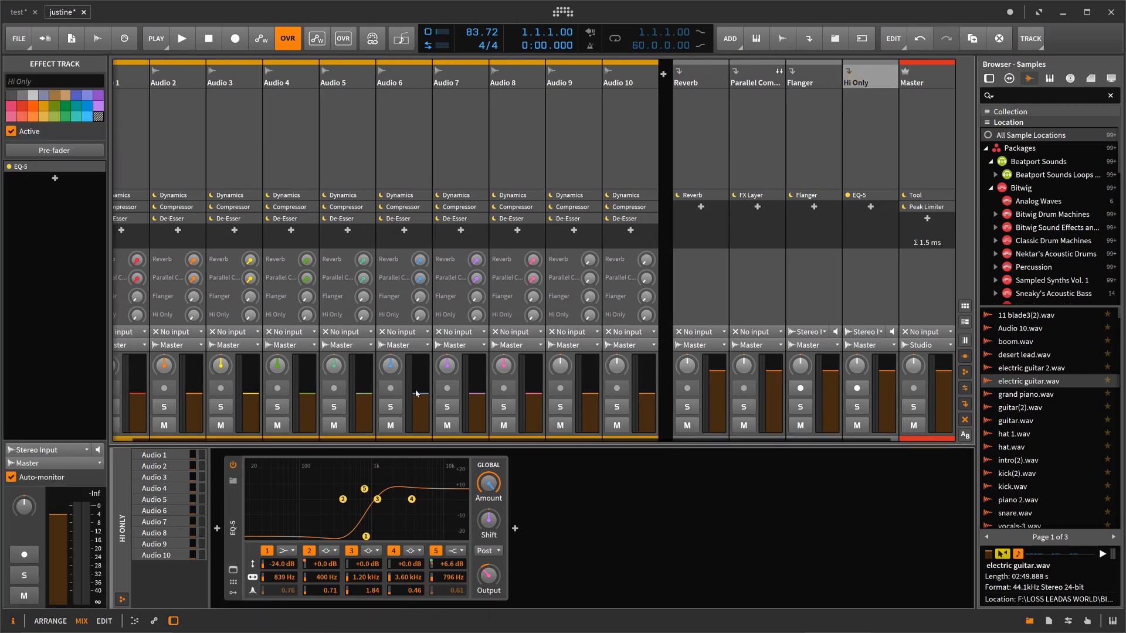
left_click(233, 481)
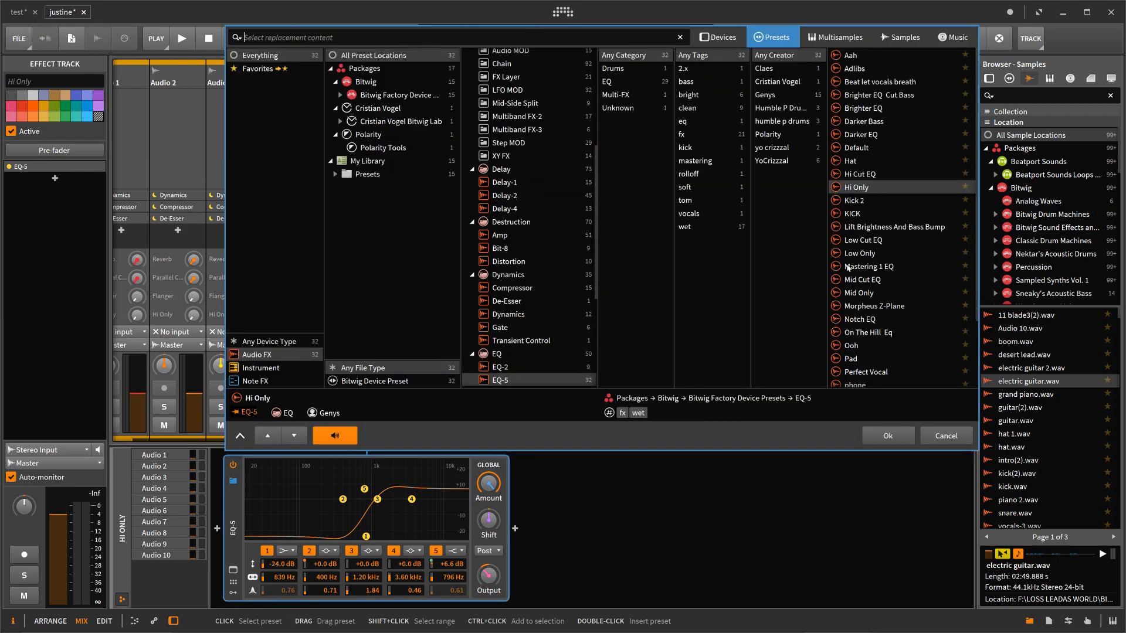
left_click(852, 358)
left_click(869, 437)
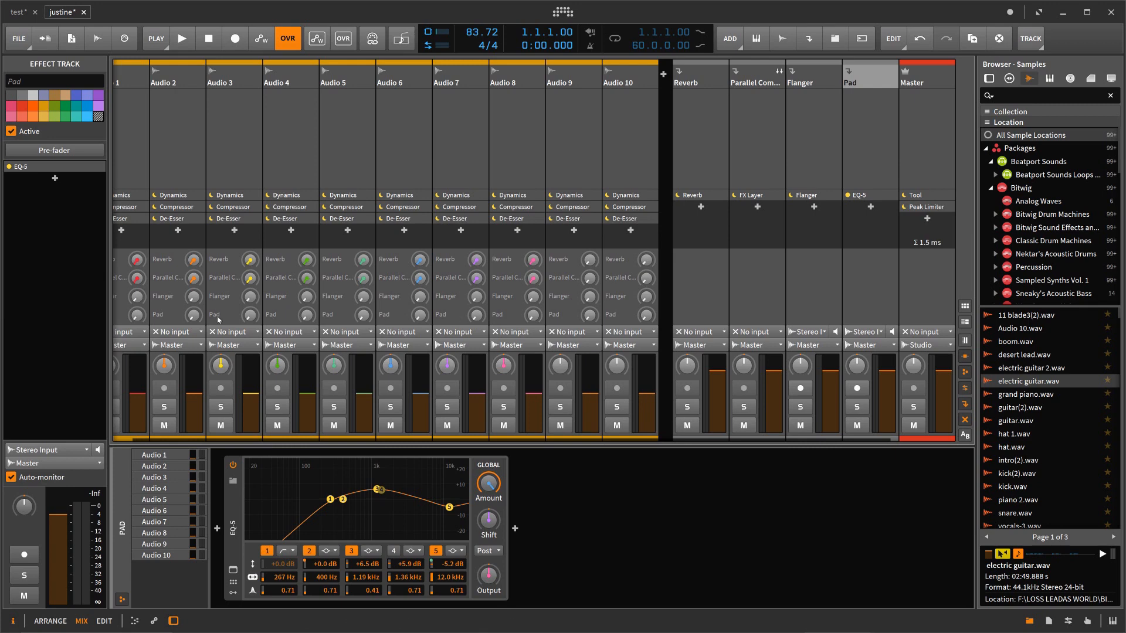
Step: Adjust the Pad send level on Audio 7 and map that send to a controller or key
left_click(476, 315)
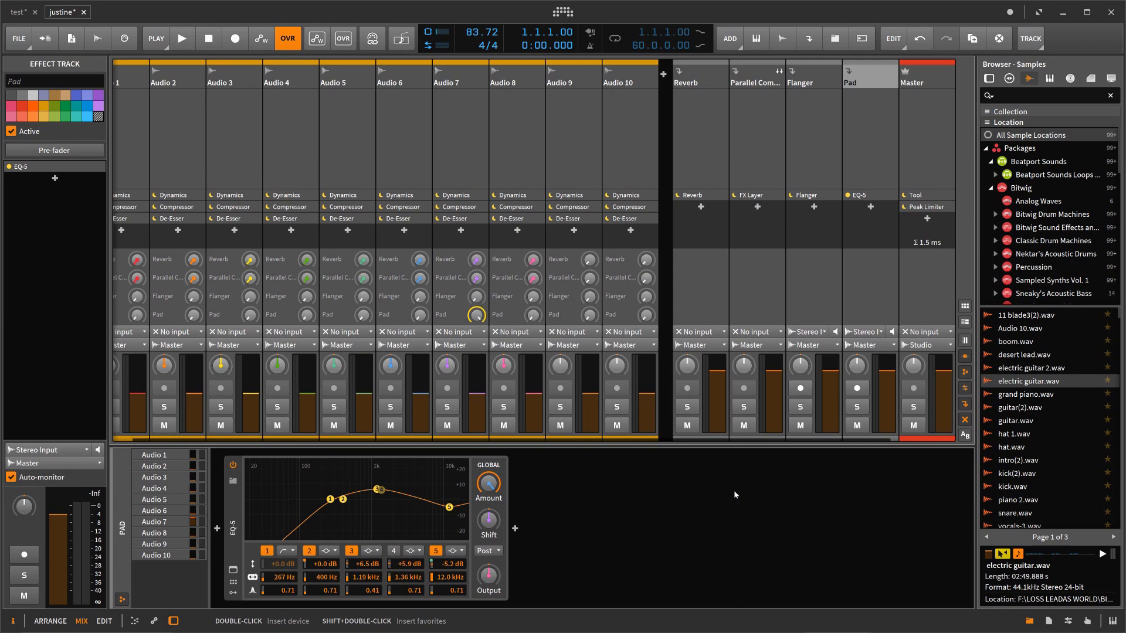
left_click_drag(476, 315, 476, 352)
right_click(476, 315)
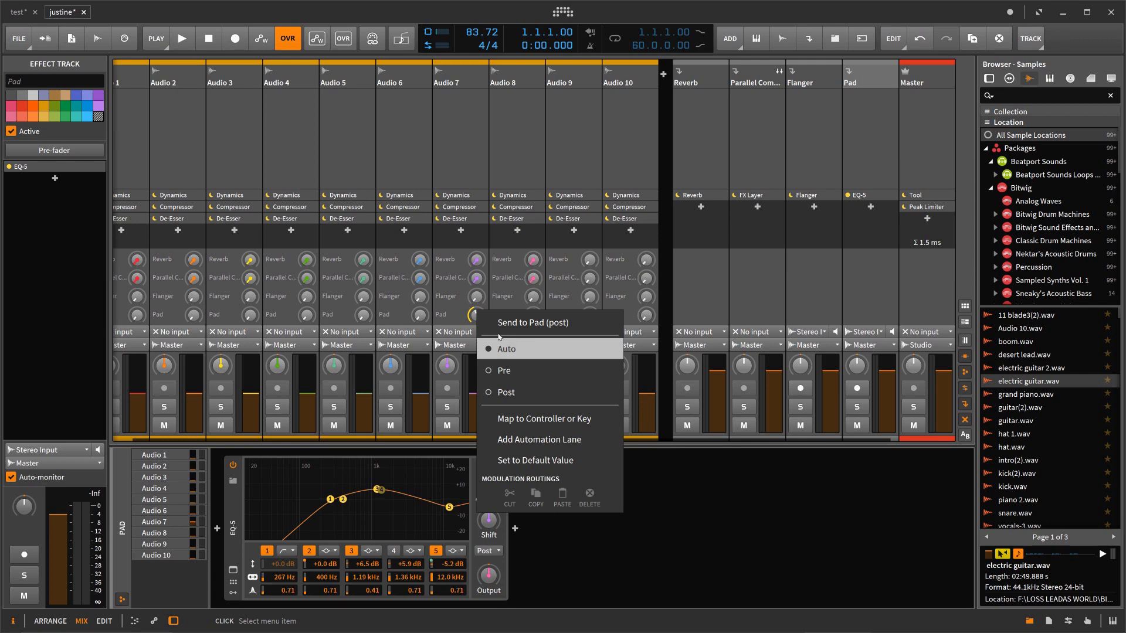
left_click(468, 321)
right_click(472, 320)
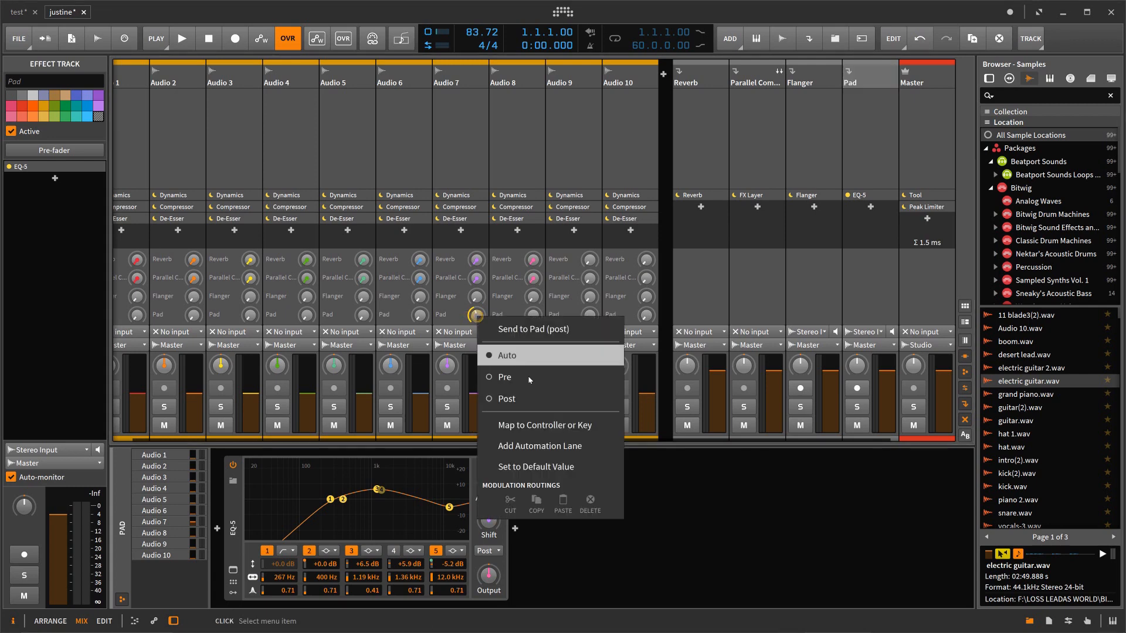
left_click(530, 425)
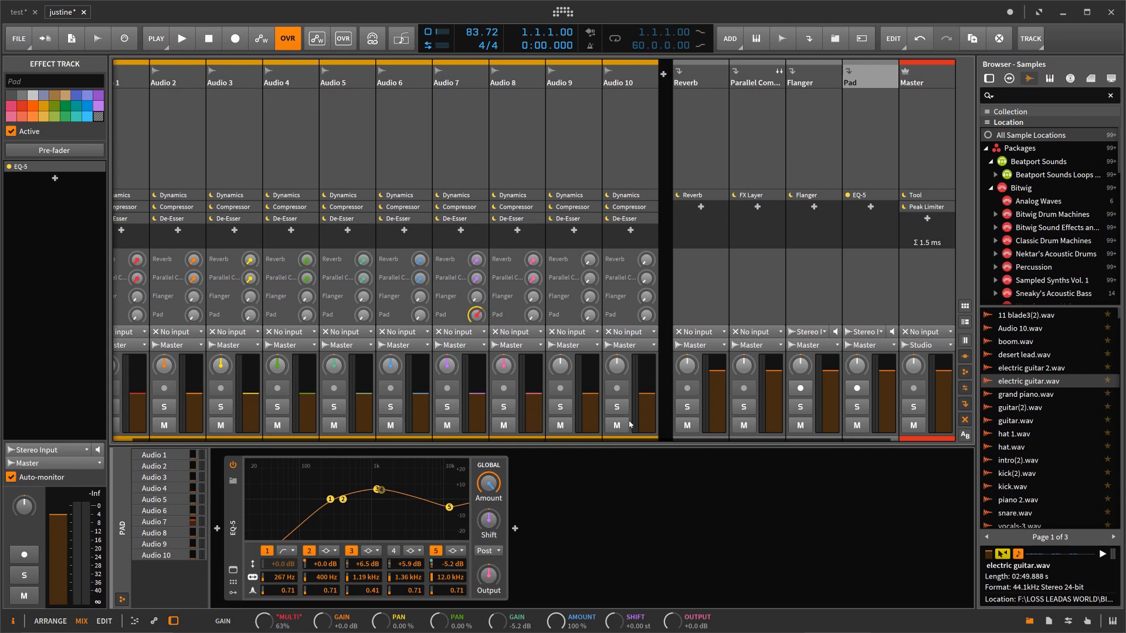
Step: Enable automation writing, record a short pass of Audio 7's Pad send during playback, and undo the recorded automation
left_click(261, 38)
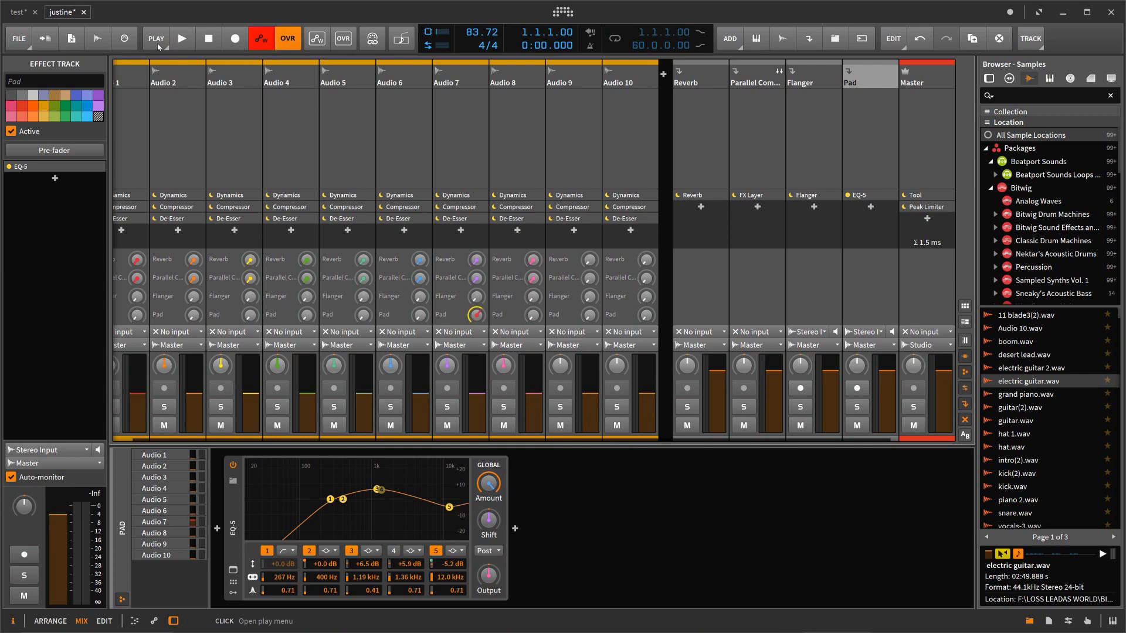
left_click(189, 41)
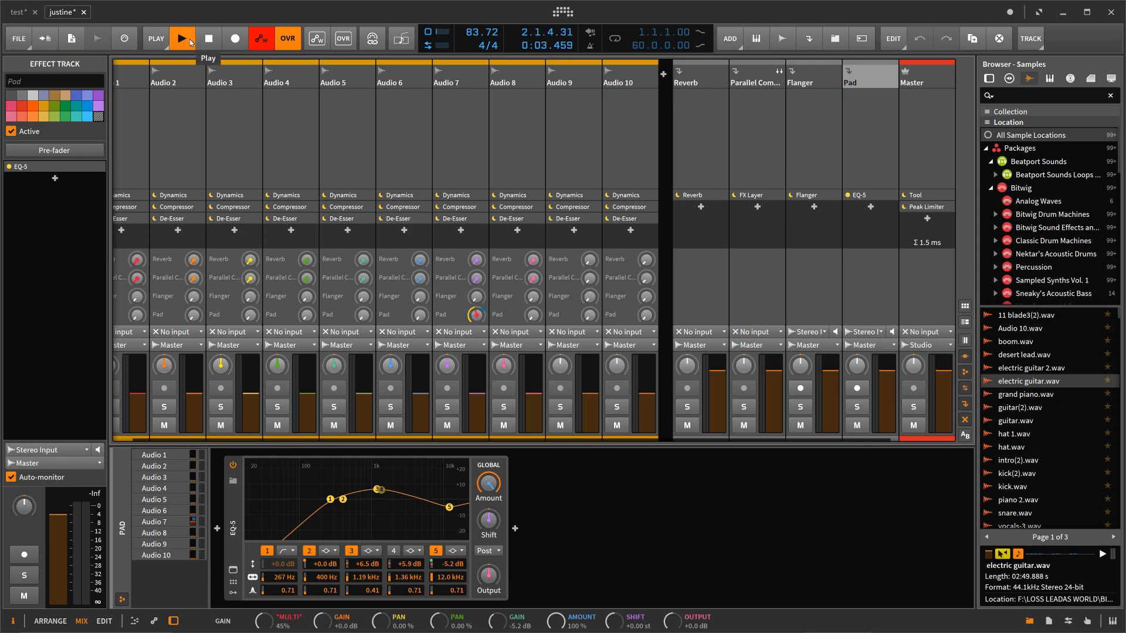
left_click(189, 41)
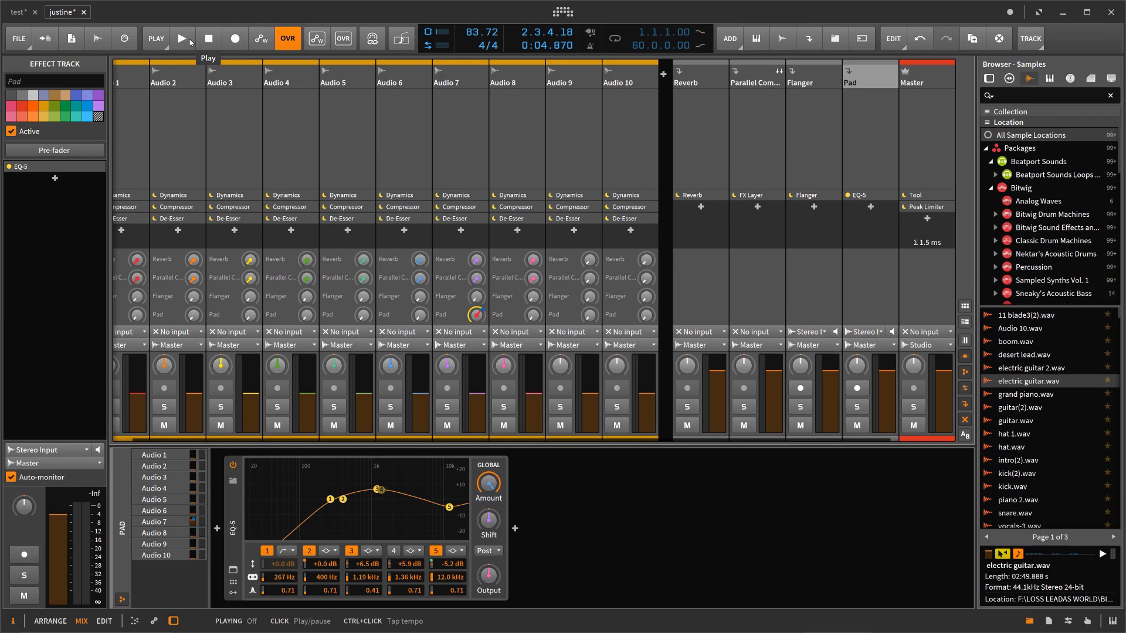
key("ctrl+z")
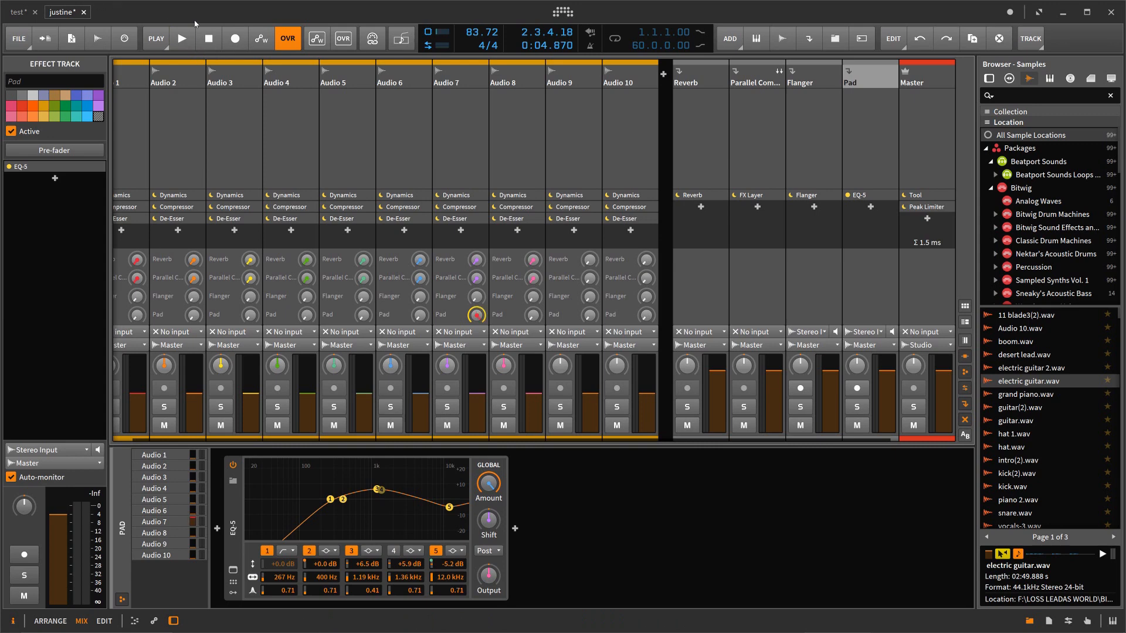
left_click_drag(472, 317, 472, 317)
left_click_drag(415, 440, 203, 449)
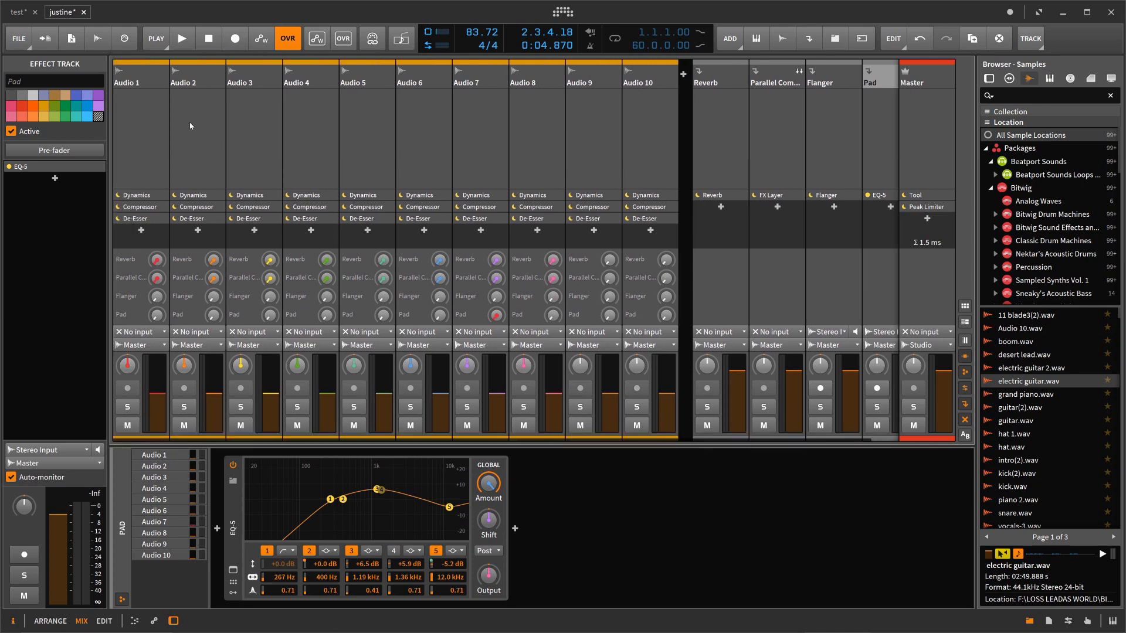
Step: Switch to the arrange view, undo the Pad effect track and the Audio 2 to Audio 10 tracks, and select Audio 1
key("alt+1")
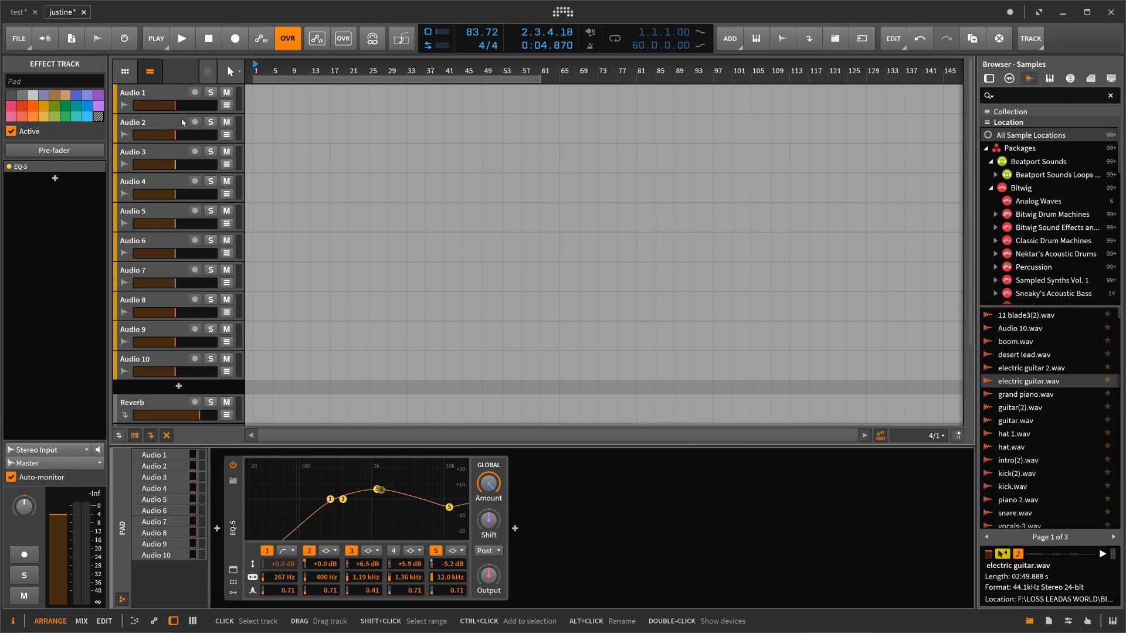
key("ctrl+z")
key("ctrl+z")
key("ctrl+z")
key("ctrl+z")
key("ctrl+z")
key("ctrl+z")
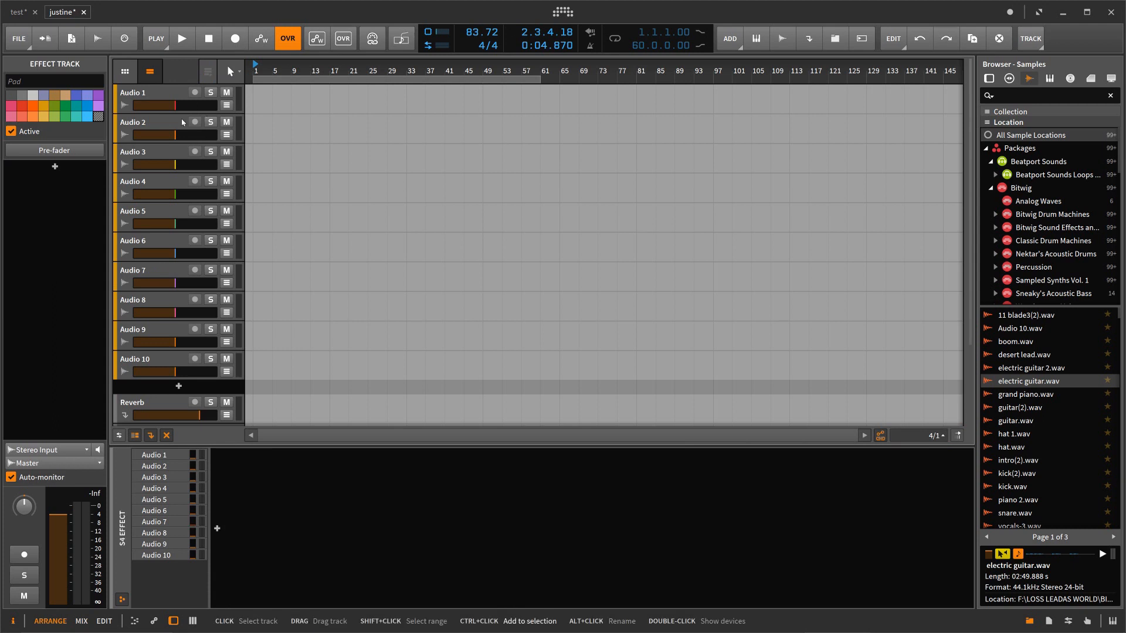
key("ctrl+z")
key("ctrl+z")
key("ctrl+z")
key("ctrl+z")
key("ctrl+z")
key("ctrl+z")
key("ctrl+z")
key("ctrl+z")
key("ctrl+z")
key("ctrl+z")
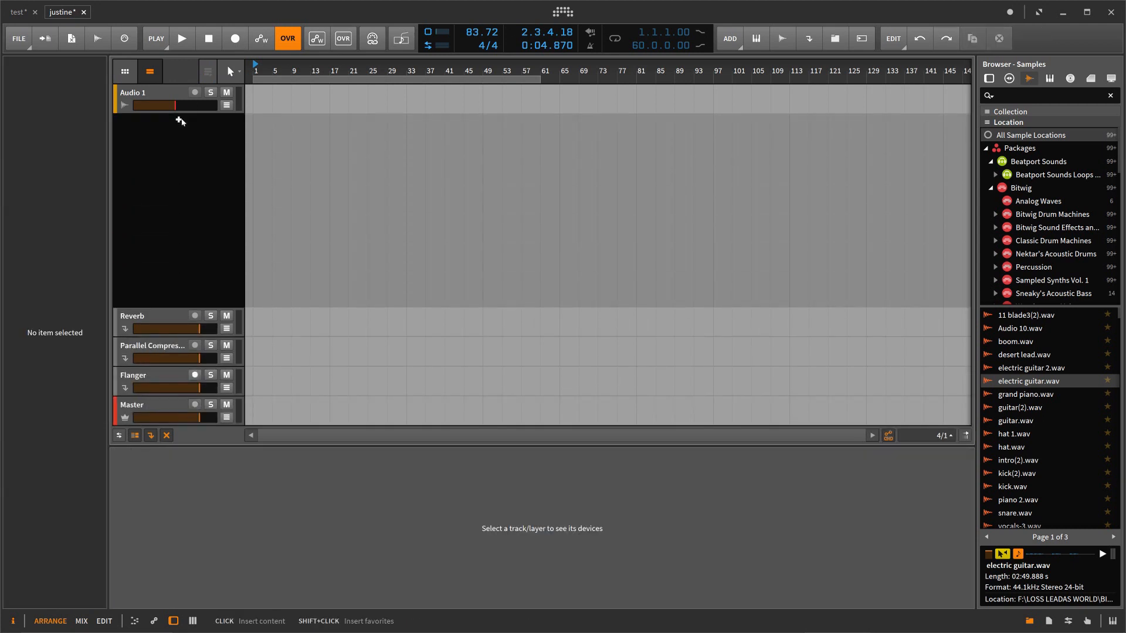
left_click(166, 97)
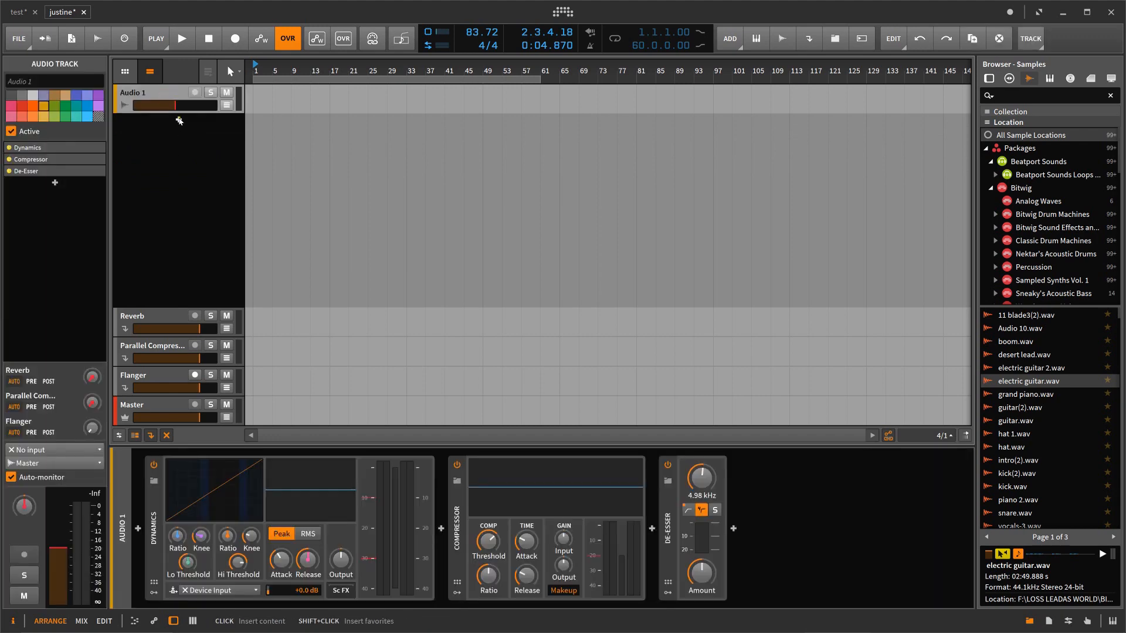
Step: Add a new track, browse the Audio FX device categories from Analysis through Container, and insert the XY FX device on it
key("ctrl+t")
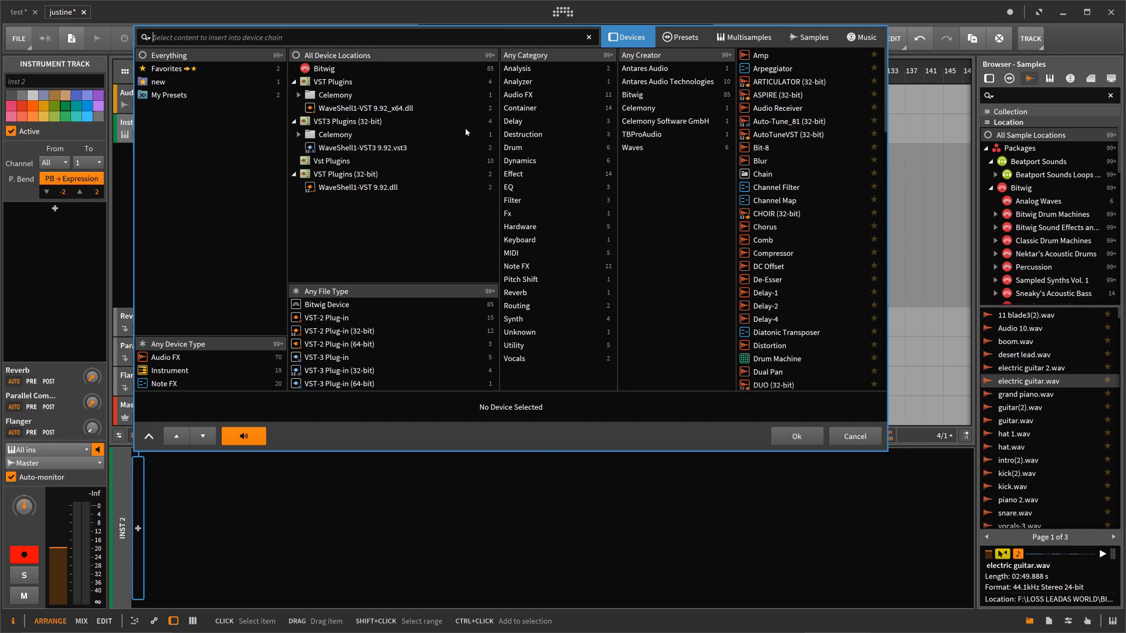
left_click(174, 358)
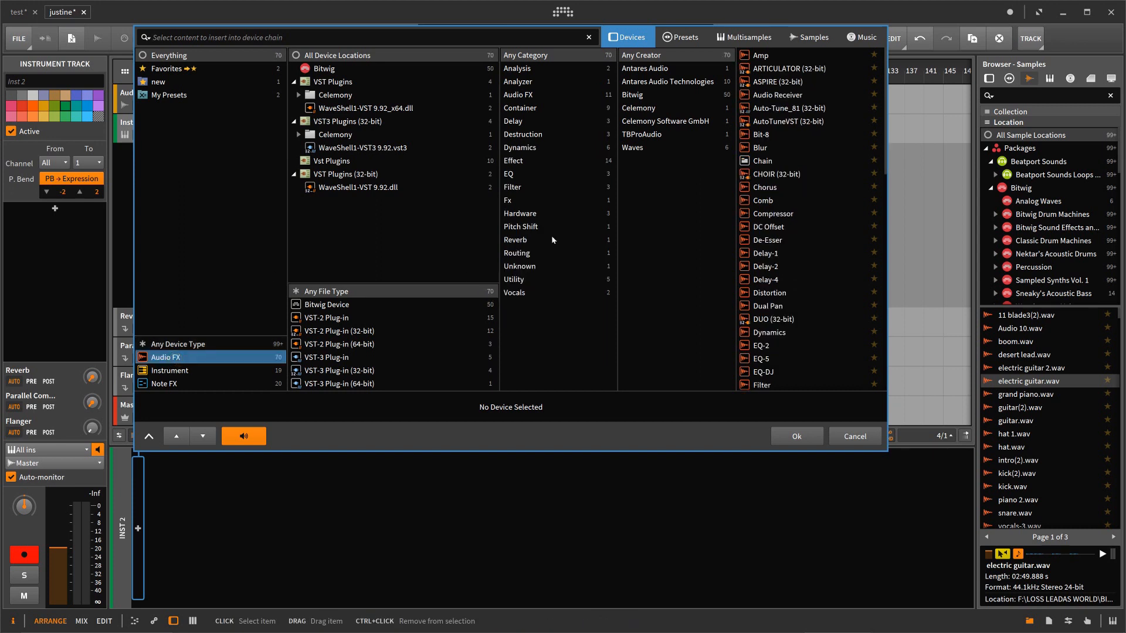
left_click(525, 69)
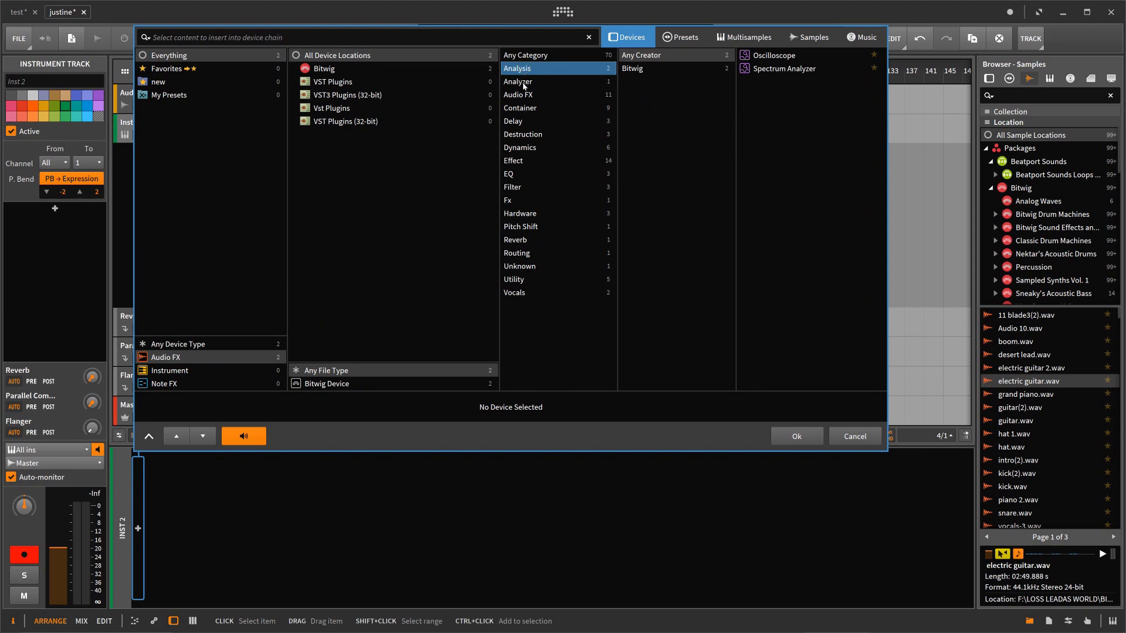
left_click(525, 83)
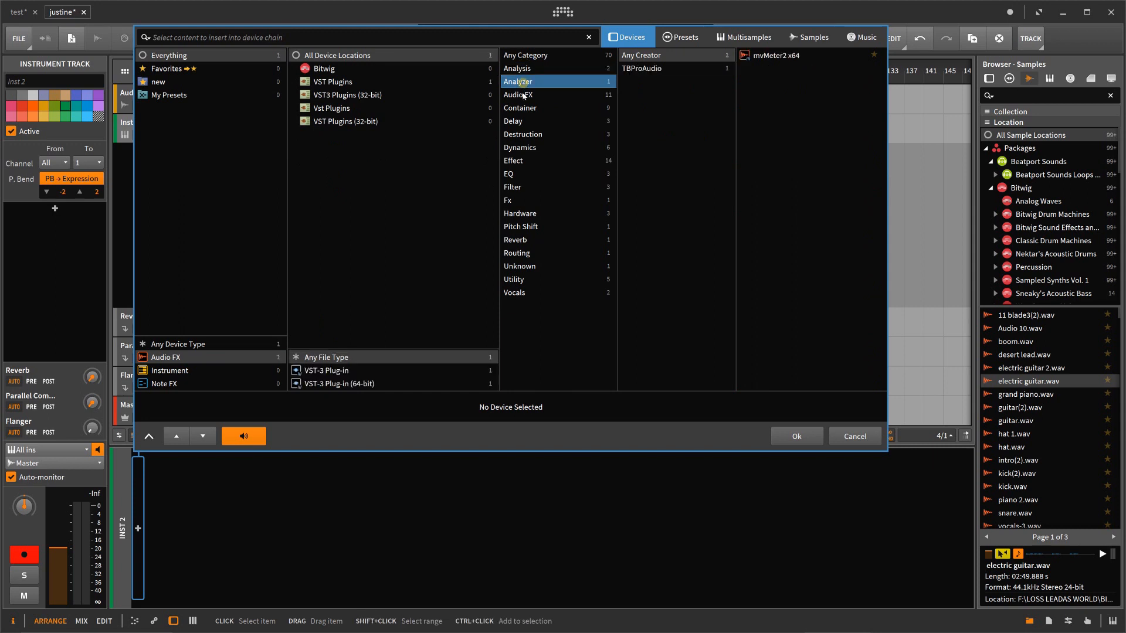
left_click(524, 95)
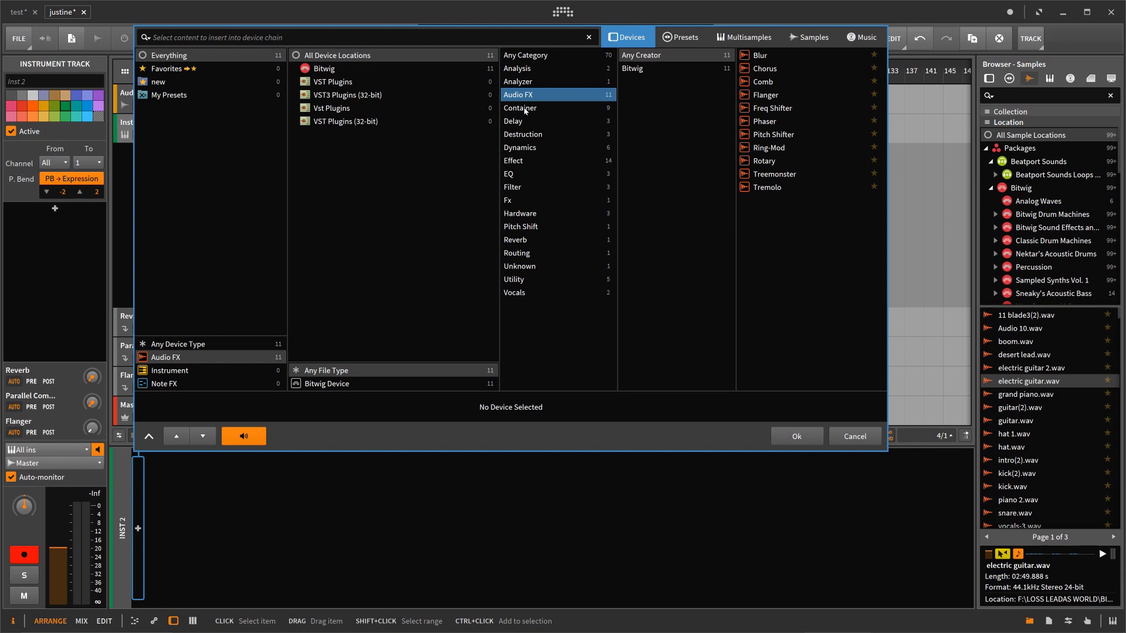
left_click(525, 109)
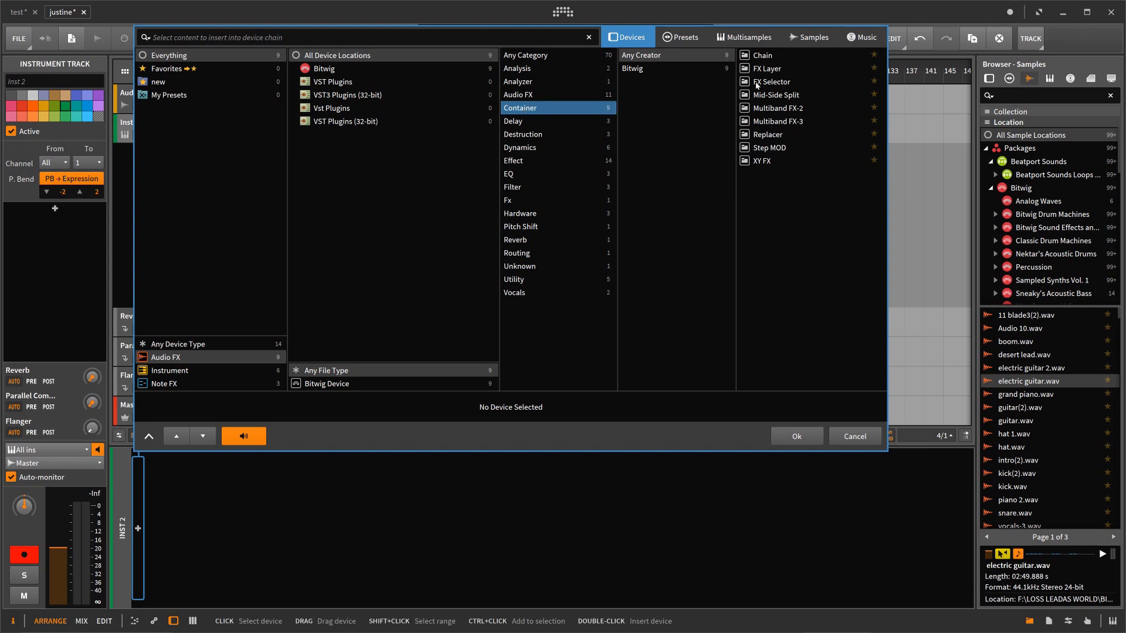
left_click(758, 162)
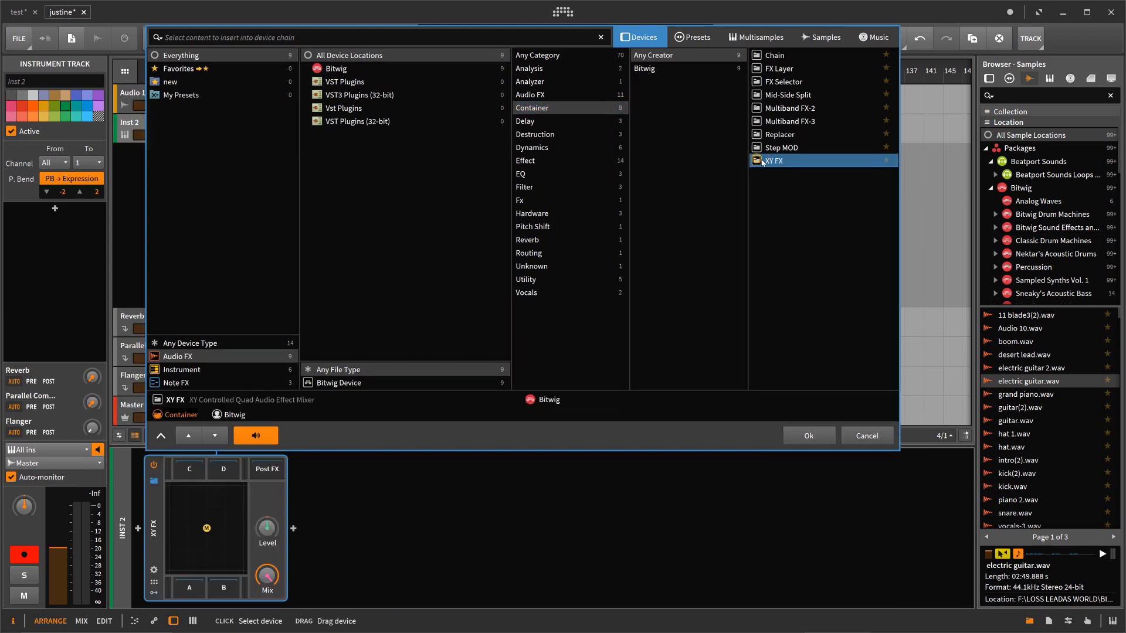
left_click(808, 437)
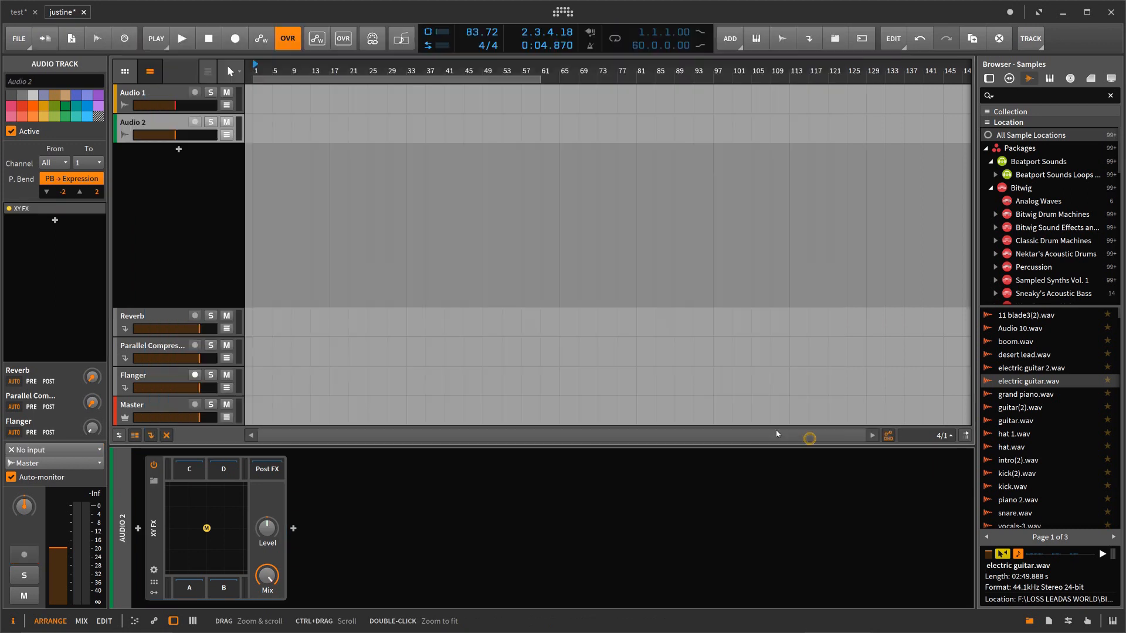
Step: Place grand piano.wav at the start of Audio 2 and play it briefly
left_click(175, 129)
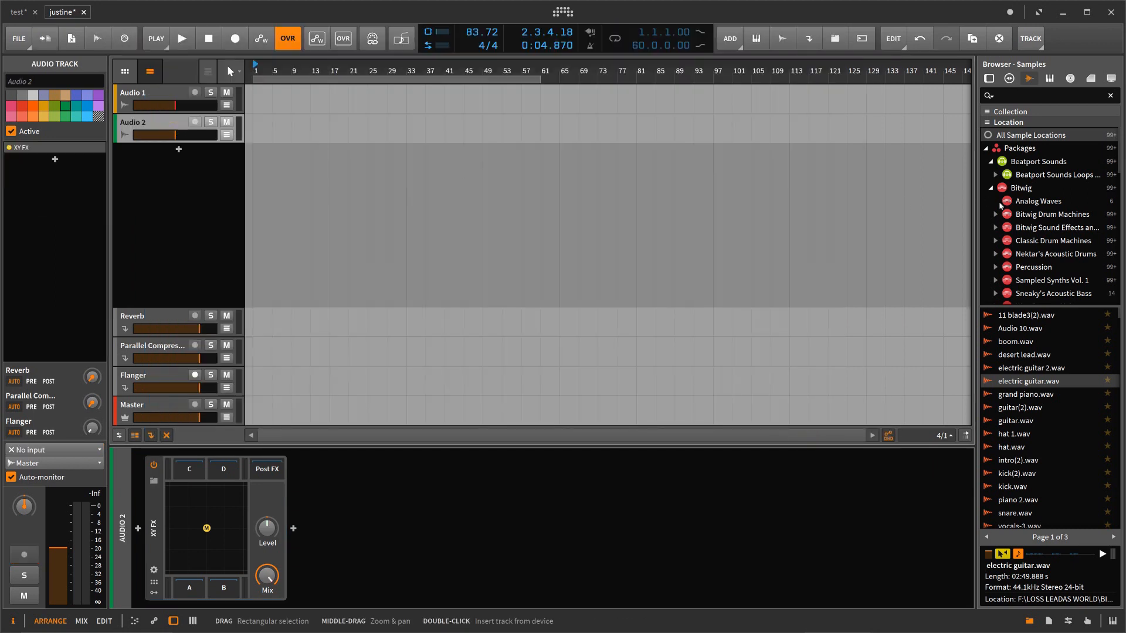
left_click_drag(1025, 398, 260, 140)
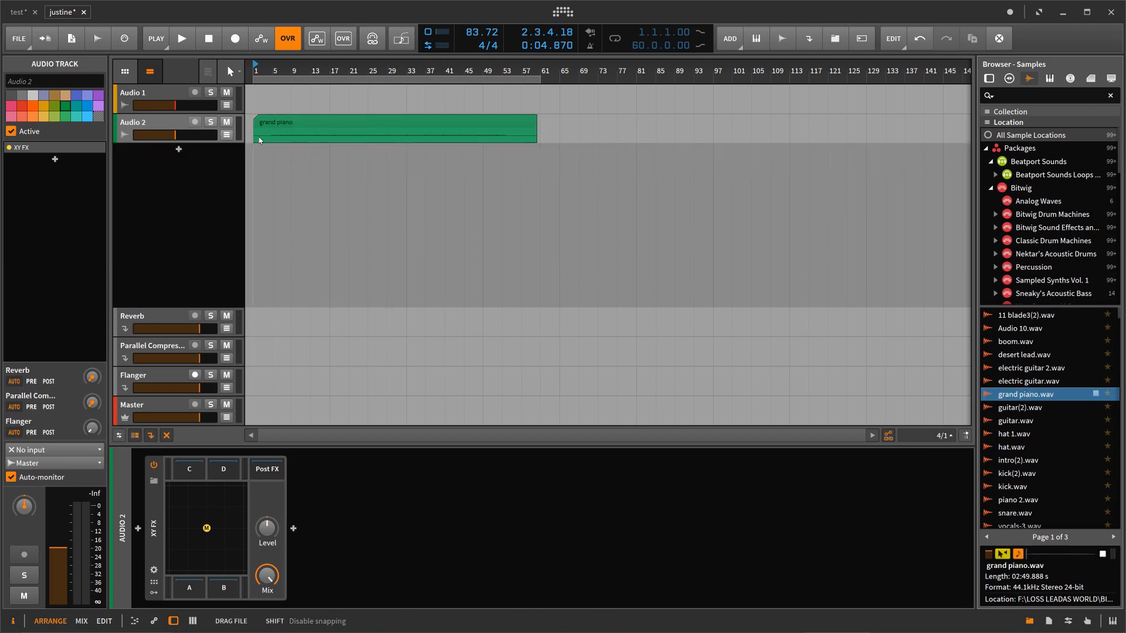
left_click(194, 41)
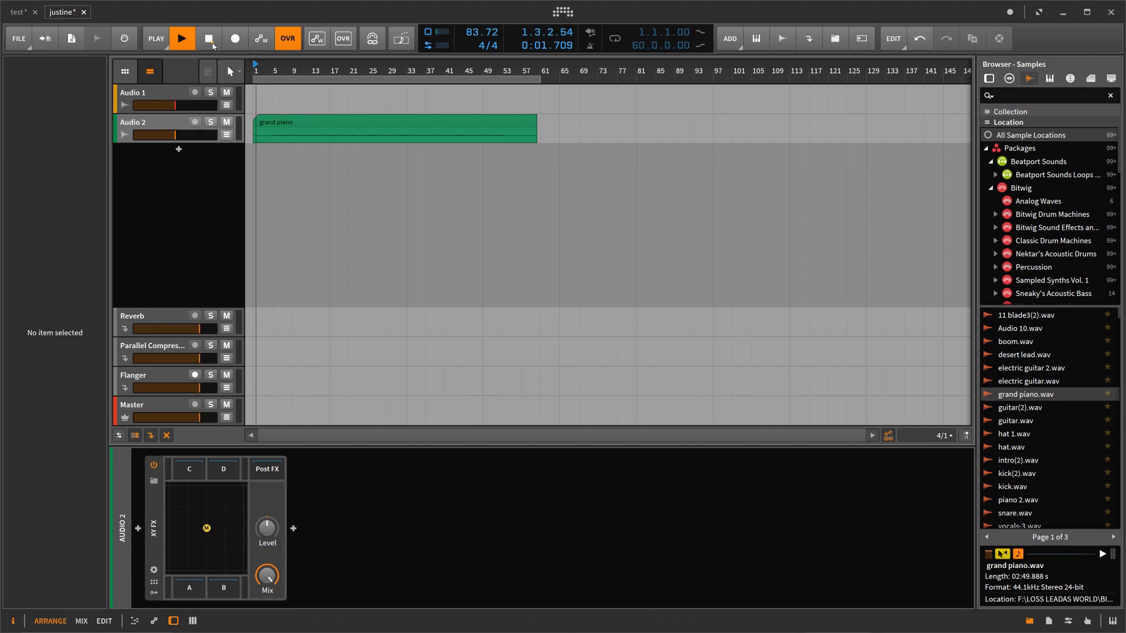
left_click(213, 45)
Step: Cut four bars from the start of the grand piano clip, make Audio 2 taller, and shorten the loop region to 48 bars
left_click_drag(256, 127, 305, 132)
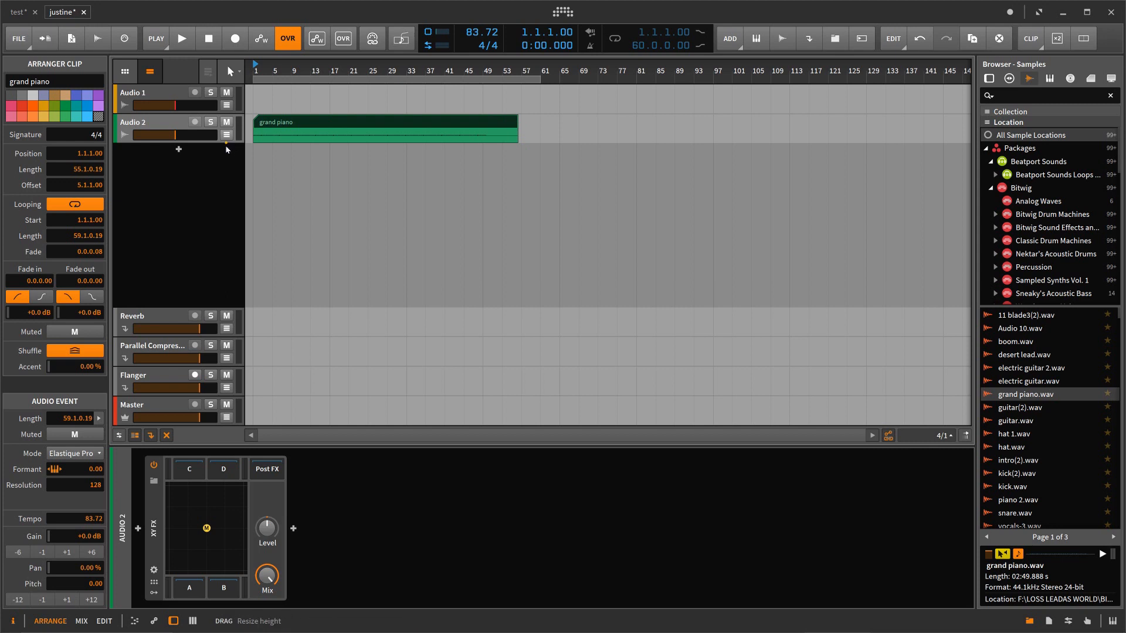
left_click_drag(226, 147, 227, 198)
left_click(181, 39)
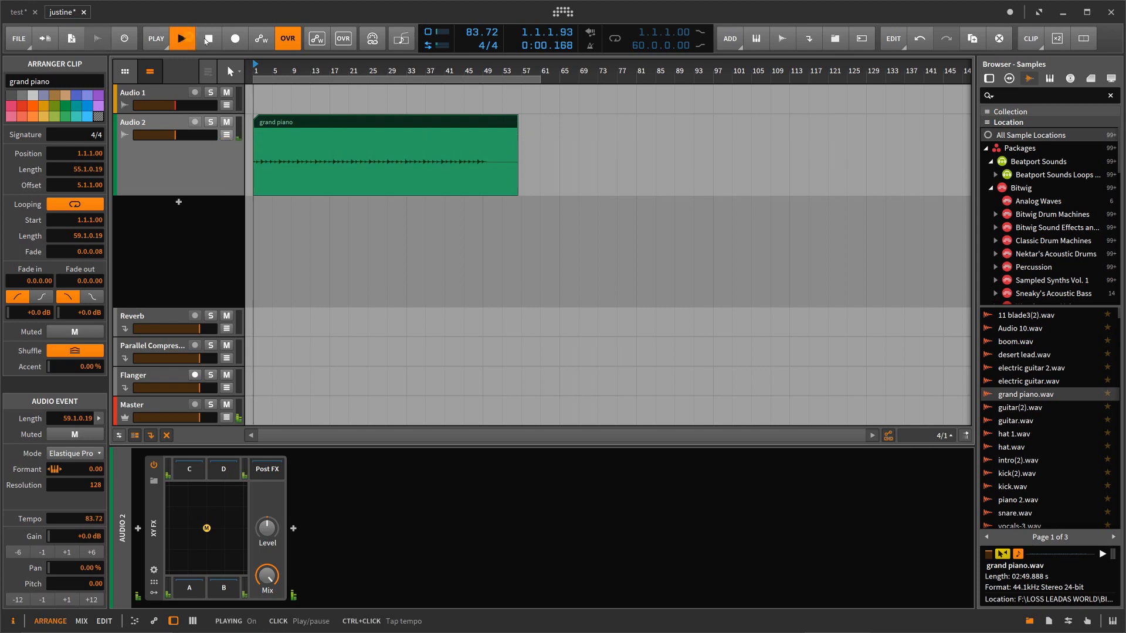
left_click_drag(534, 85, 482, 94)
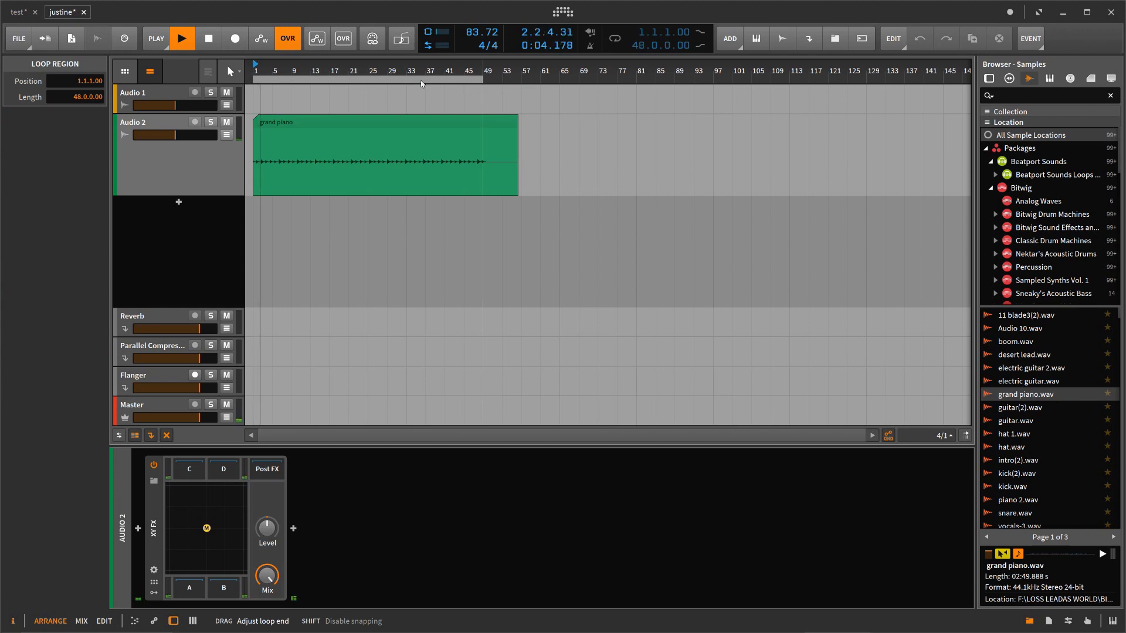
Step: Load the Four Rooms preset into XY FX, move its mix point to the D corner during playback, and stop
left_click(153, 482)
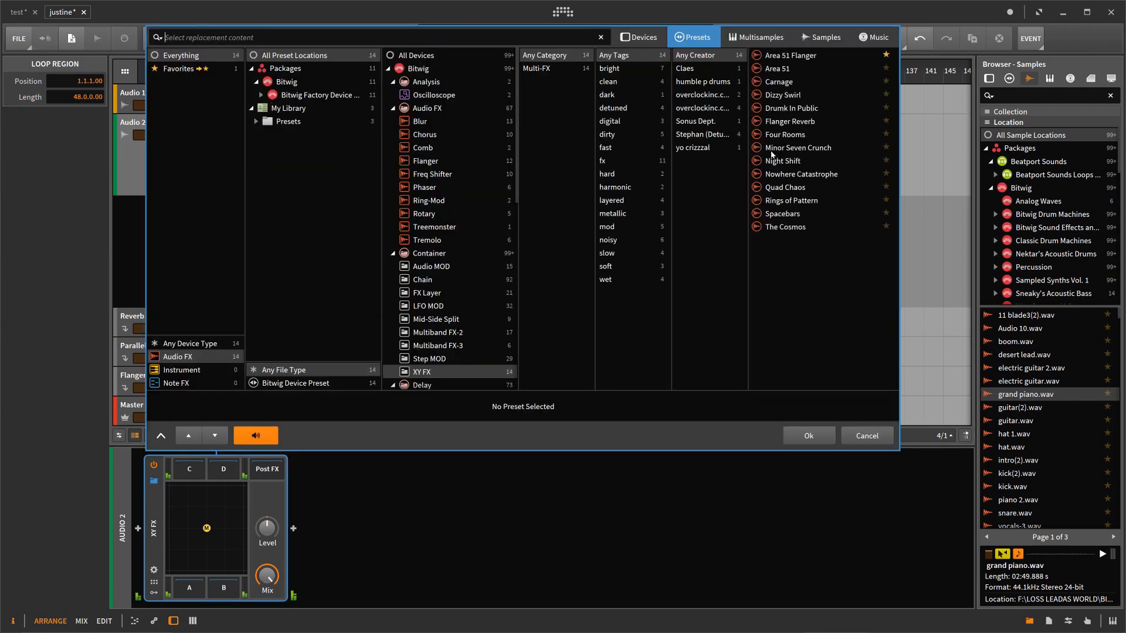
left_click(780, 135)
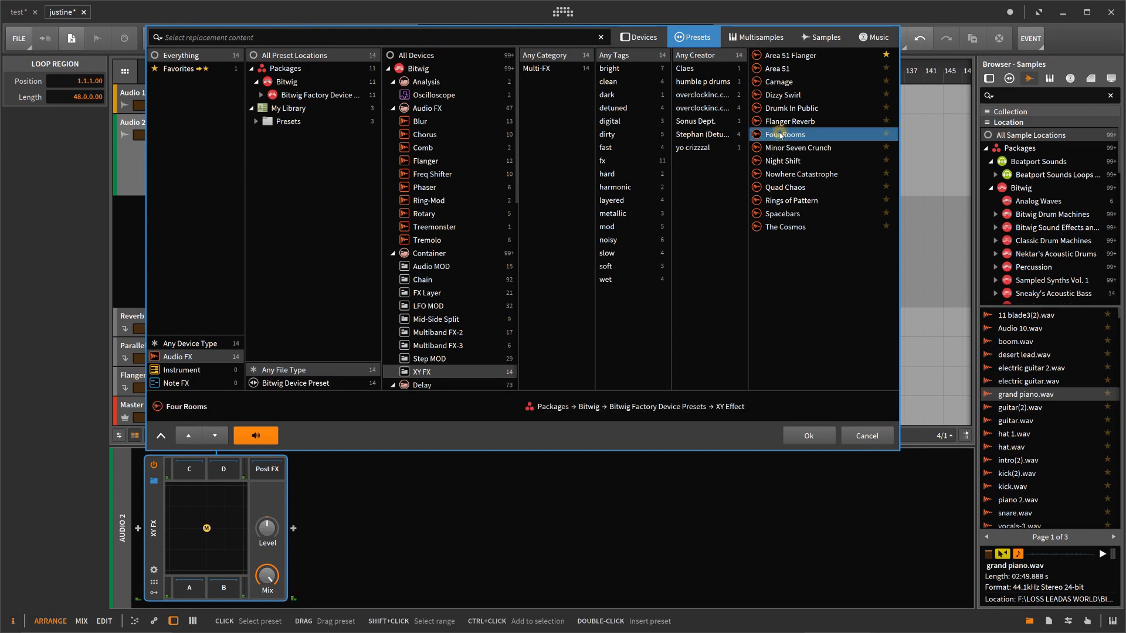
double_click(780, 135)
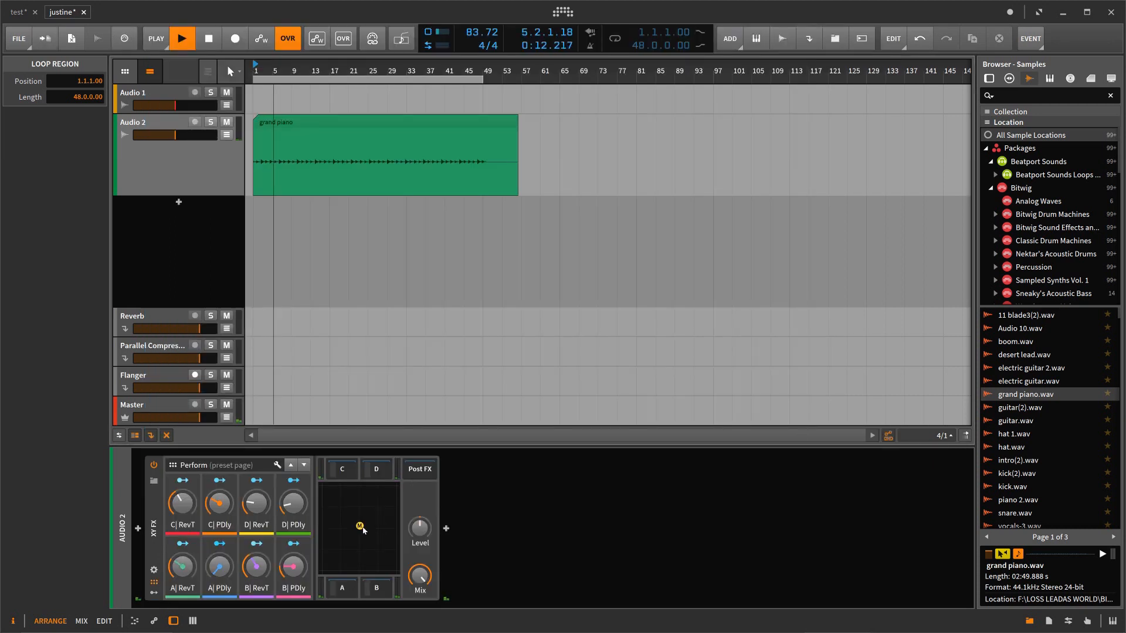
left_click_drag(359, 526, 406, 492)
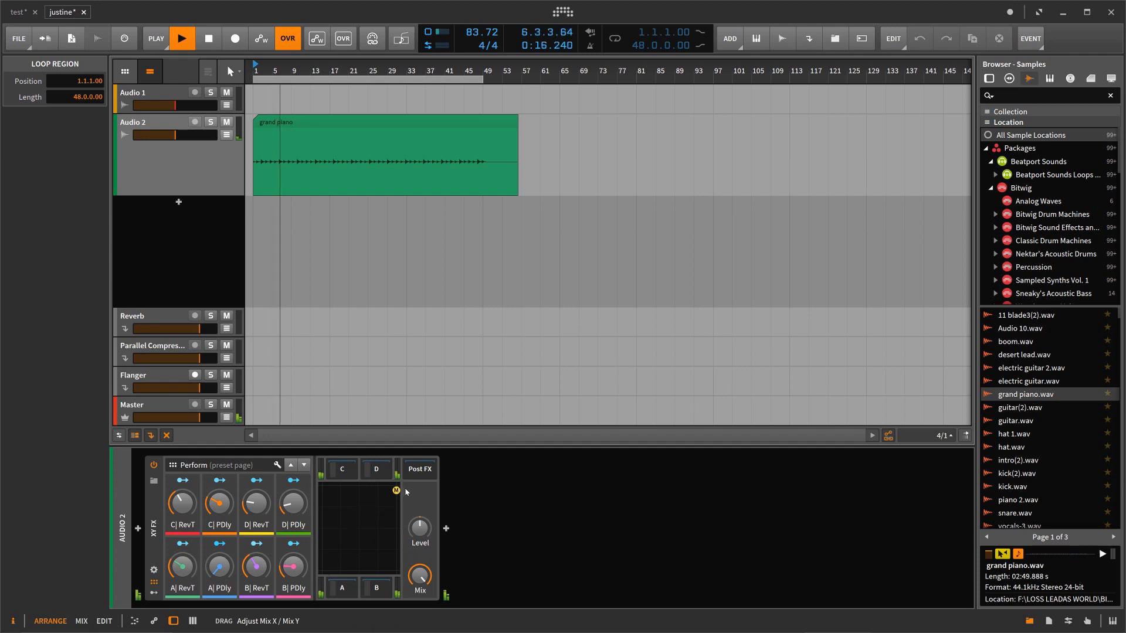
left_click(208, 38)
Step: Compare the inspector settings of the Audio 2 track, its XY FX device, and the Audio 1 track
left_click(197, 135)
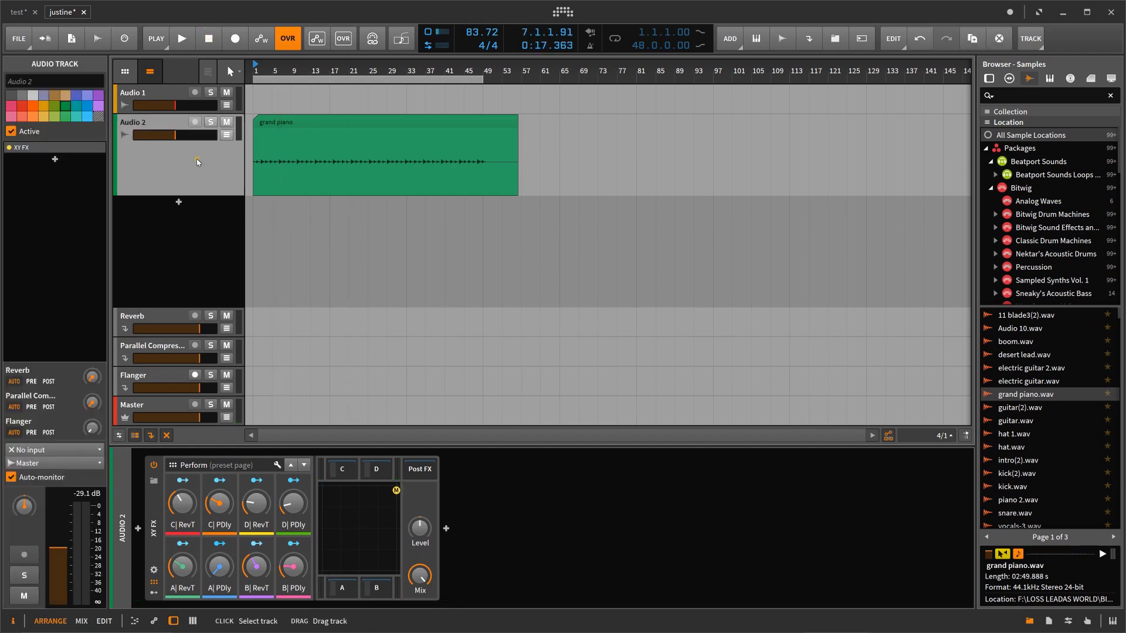
left_click(155, 505)
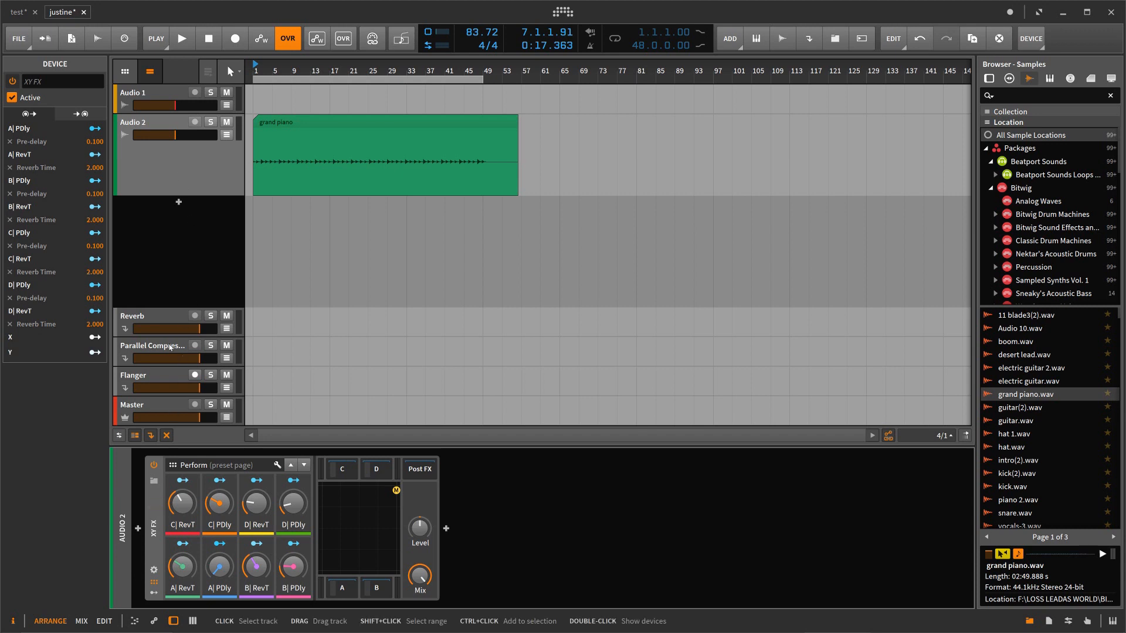
left_click(171, 96)
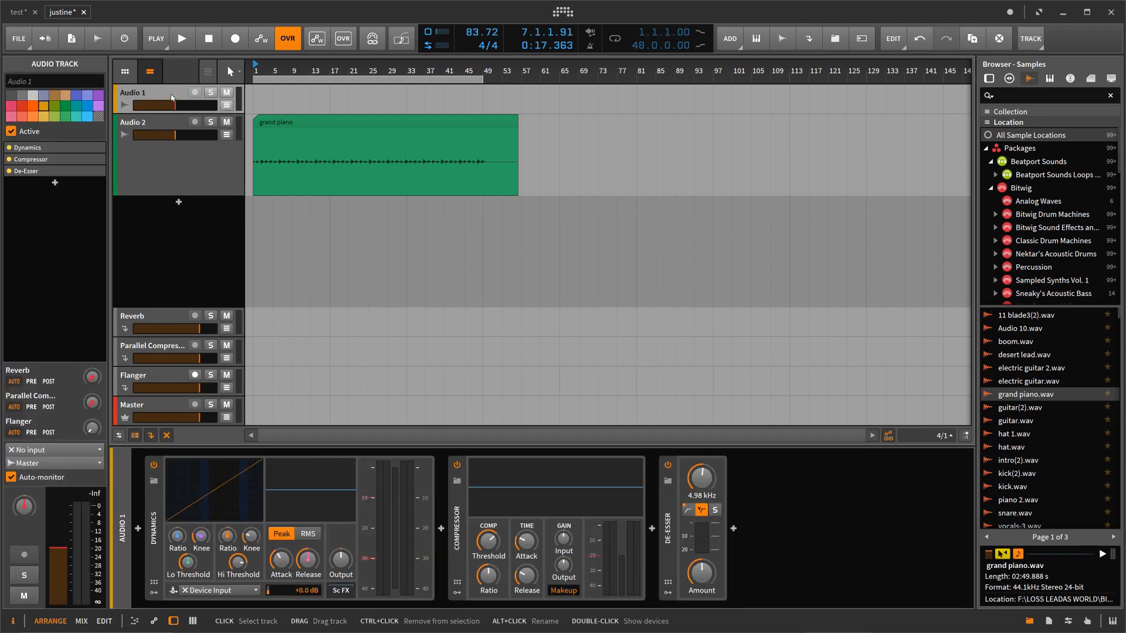
left_click(168, 122)
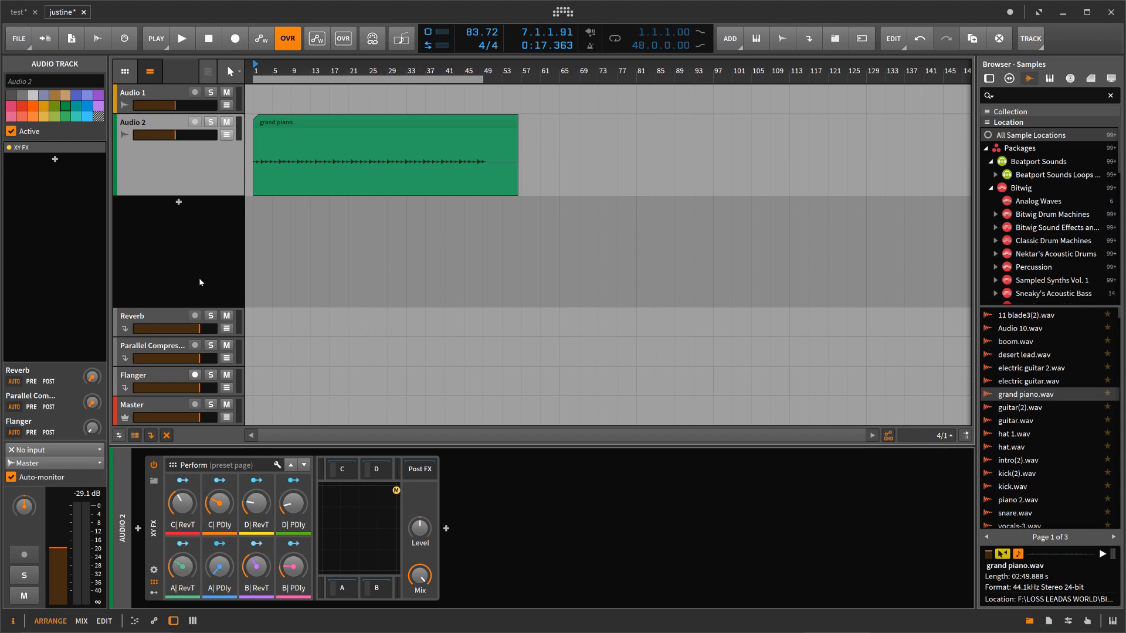
Step: During playback, replace the XY FX preset with Area 51 and move its mix point close to the B corner
key("space")
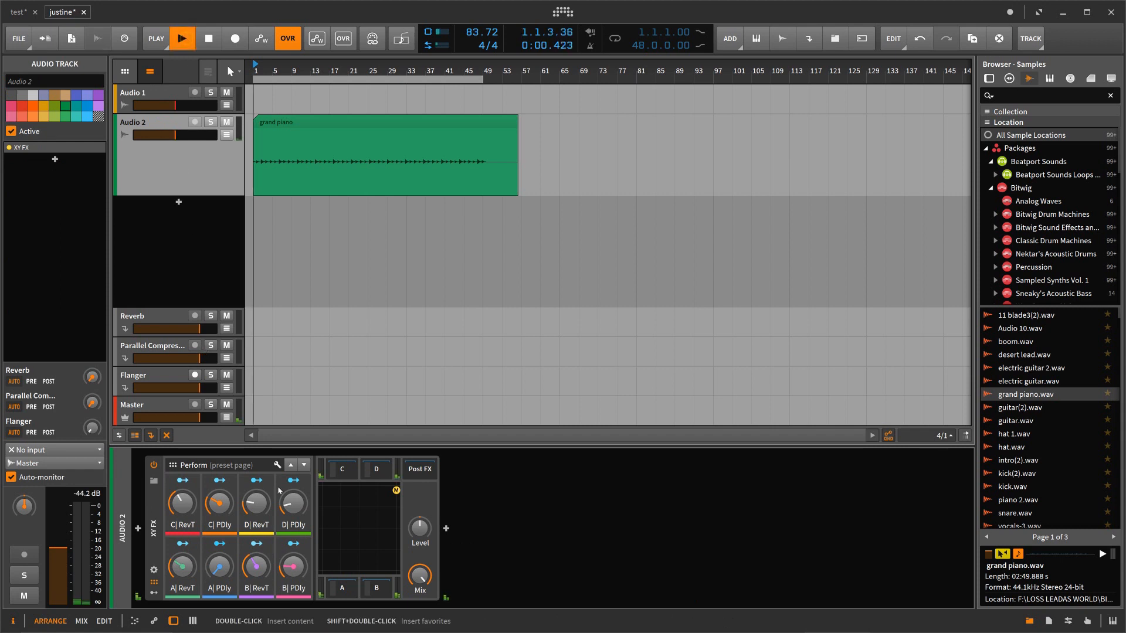
left_click_drag(395, 490, 367, 533)
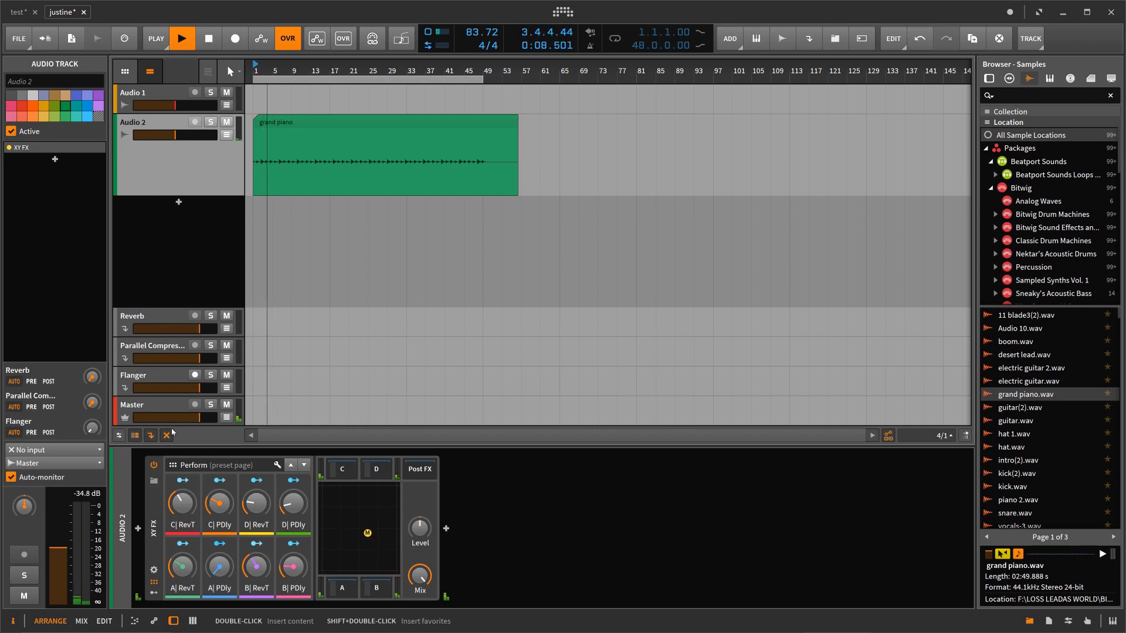
left_click(155, 483)
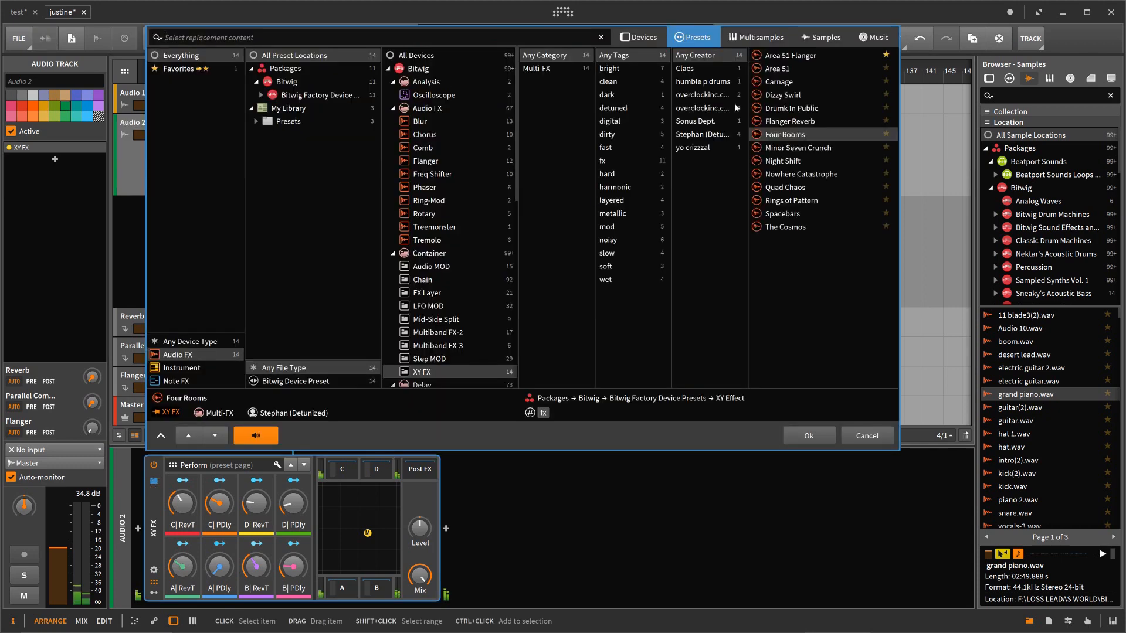
left_click(785, 70)
left_click(792, 443)
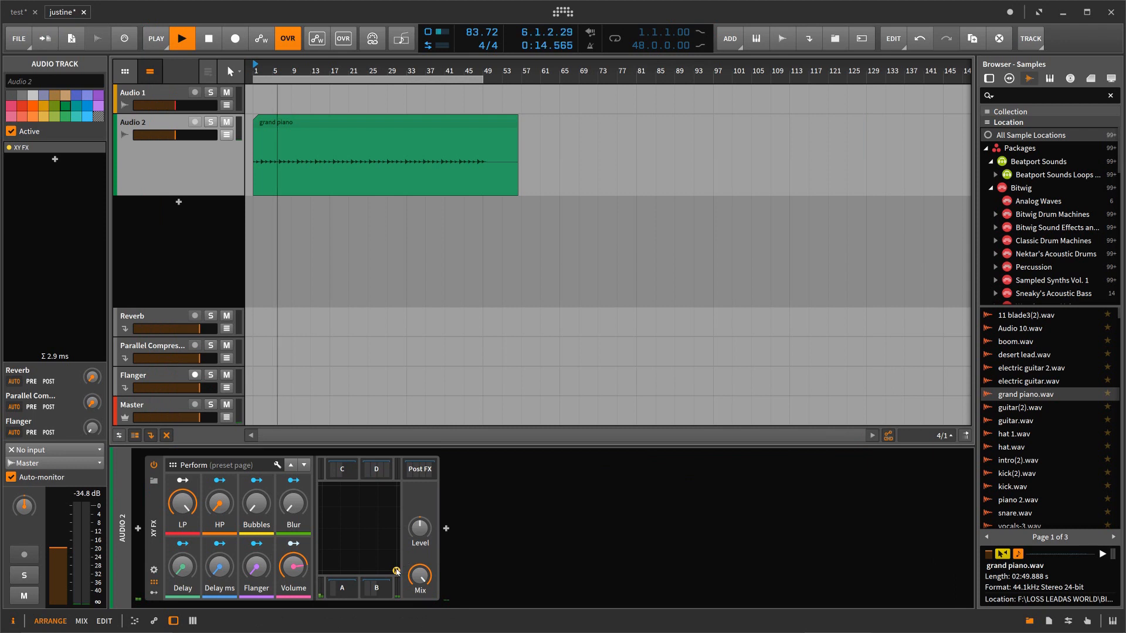
mouse_move(396, 572)
left_mouse_down()
mouse_move(392, 499)
mouse_move(380, 495)
mouse_move(354, 503)
mouse_move(318, 565)
mouse_move(347, 564)
mouse_move(368, 543)
mouse_move(347, 543)
mouse_move(323, 489)
mouse_move(394, 487)
mouse_move(393, 563)
mouse_move(380, 566)
left_mouse_up()
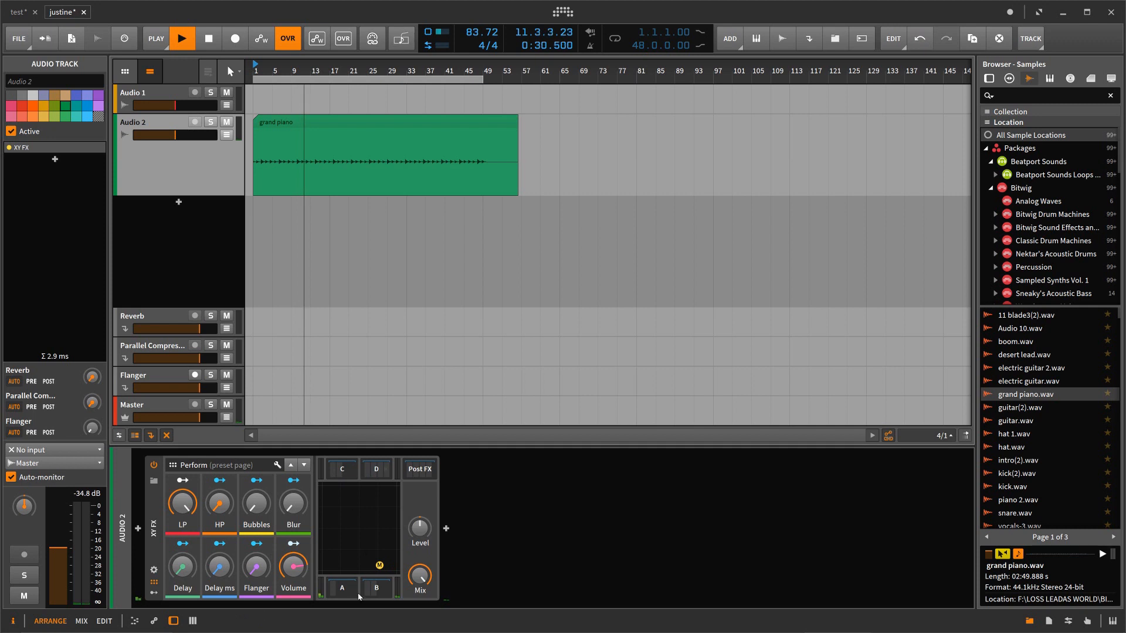
Step: Examine the nested effect chains in the C, D, A and B slots of XY FX, and close them again
left_click(347, 477)
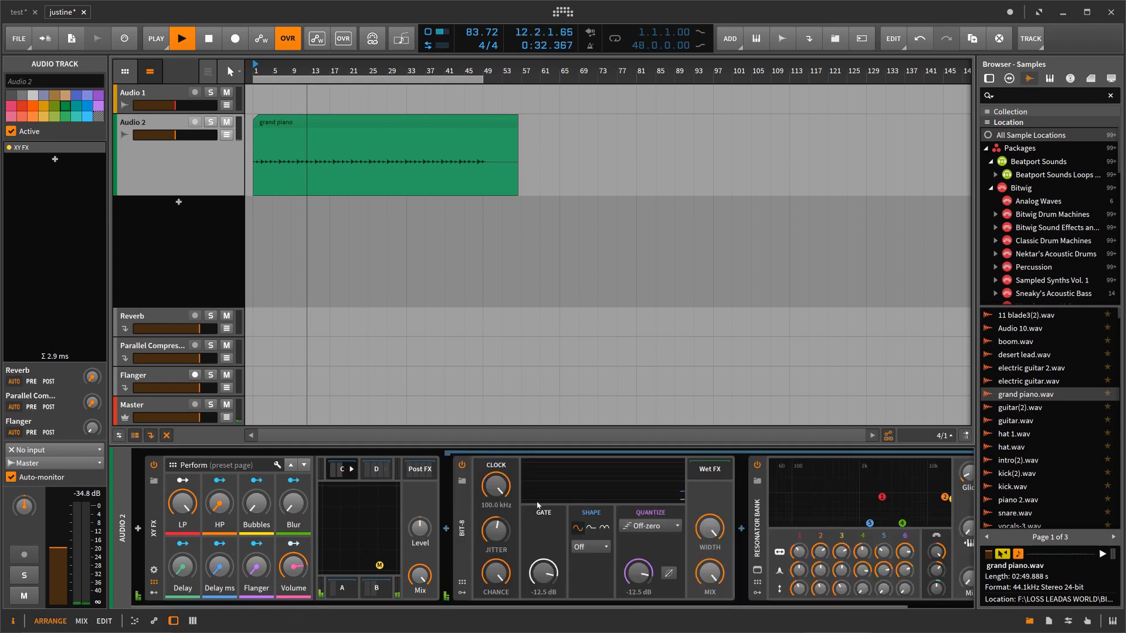
left_click(368, 469)
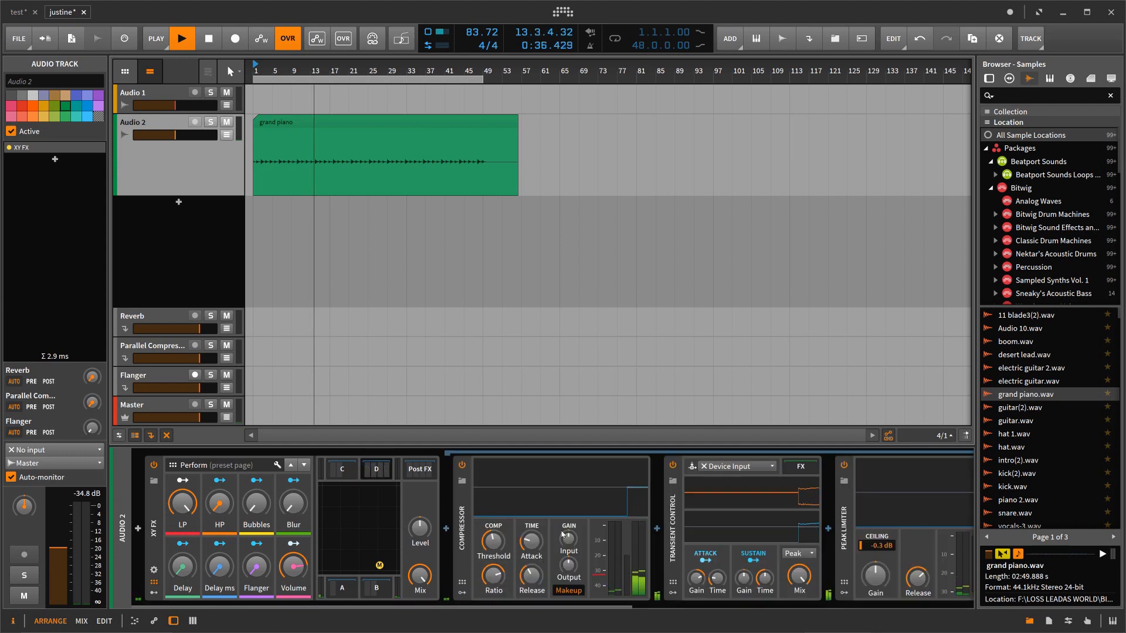
left_click(379, 477)
left_click(342, 594)
left_click(341, 594)
left_click(378, 592)
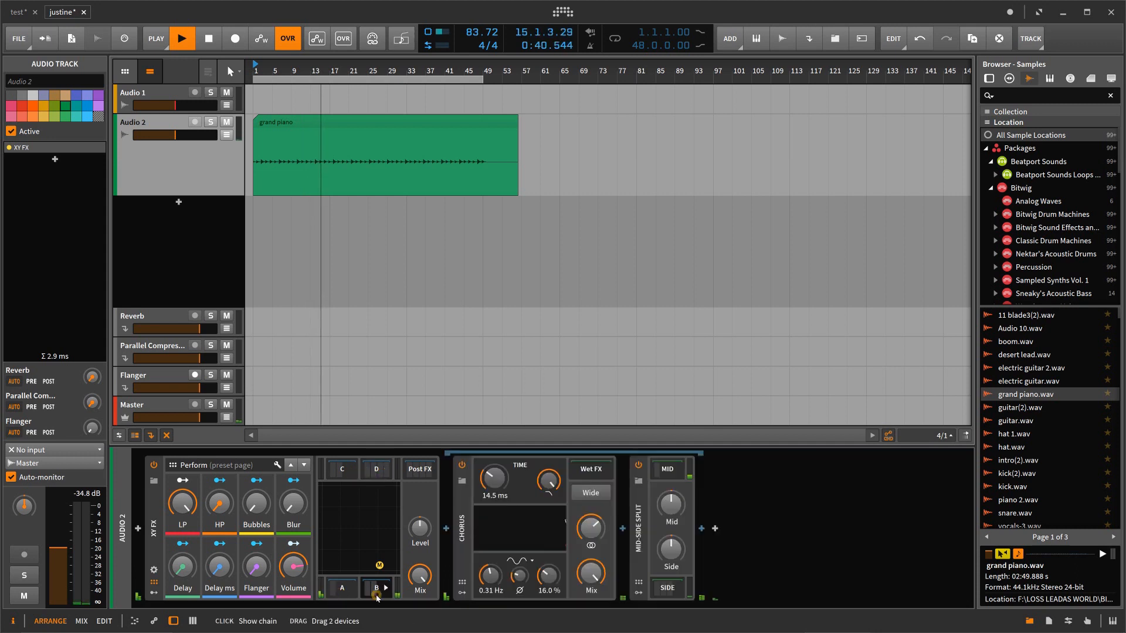
left_click(377, 591)
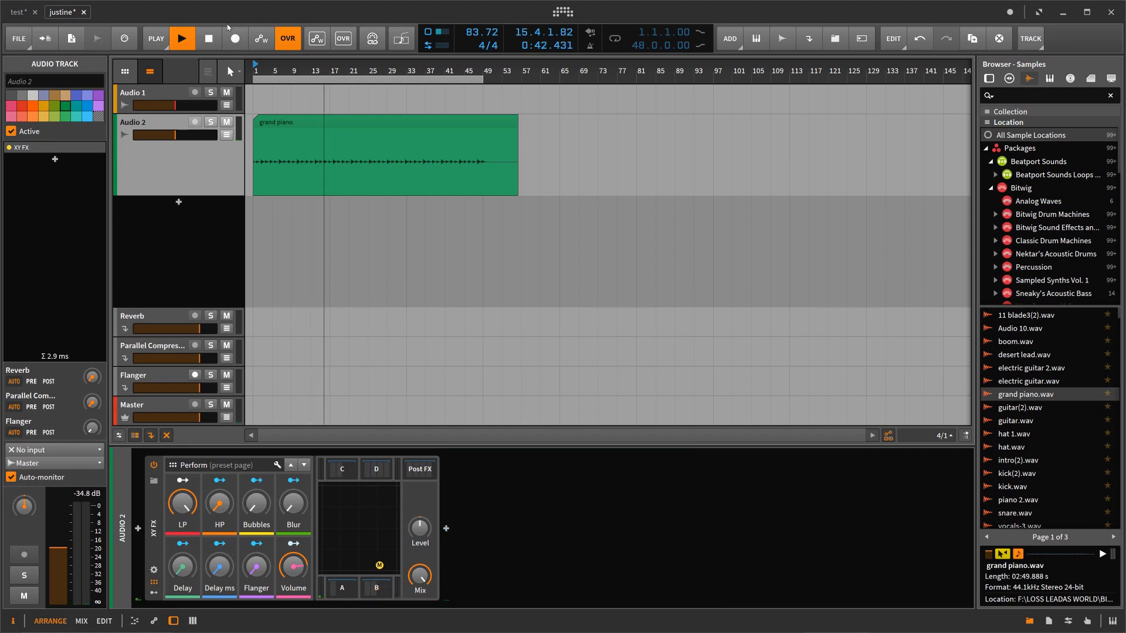
Step: Restart playback with automation writing enabled, record movements of the XY FX mix point and Level, and stop with automation writing off
left_click(209, 39)
left_click(206, 40)
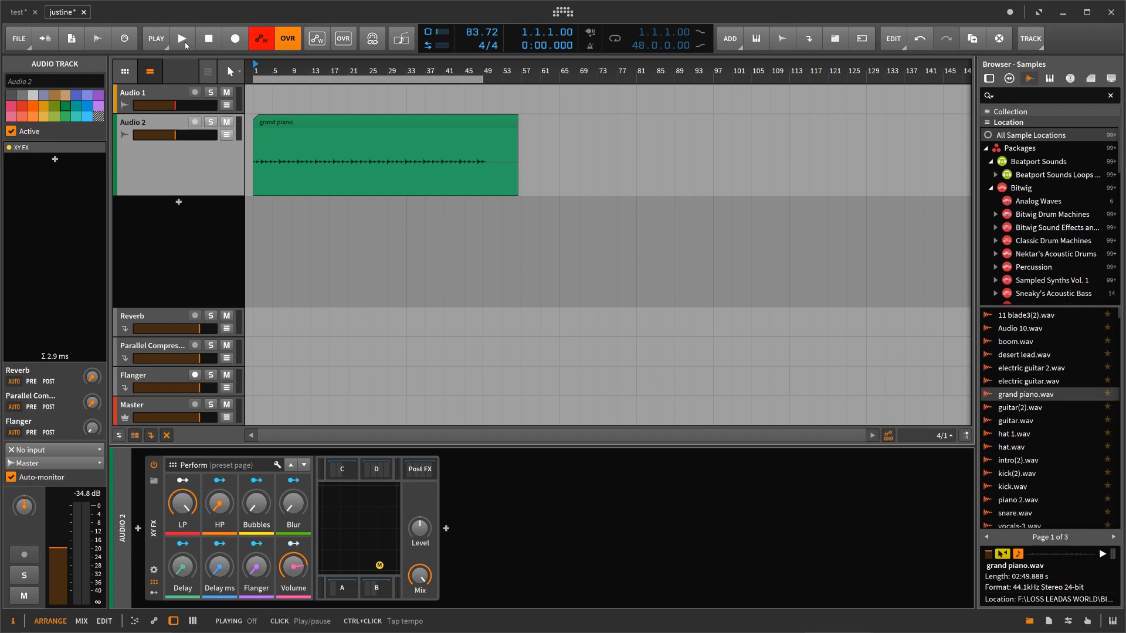
left_click(184, 39)
mouse_move(374, 569)
left_mouse_down()
mouse_move(391, 490)
mouse_move(327, 502)
mouse_move(314, 556)
mouse_move(327, 566)
mouse_move(348, 568)
mouse_move(373, 527)
mouse_move(357, 519)
mouse_move(357, 535)
mouse_move(381, 535)
mouse_move(401, 572)
mouse_move(401, 516)
left_mouse_up()
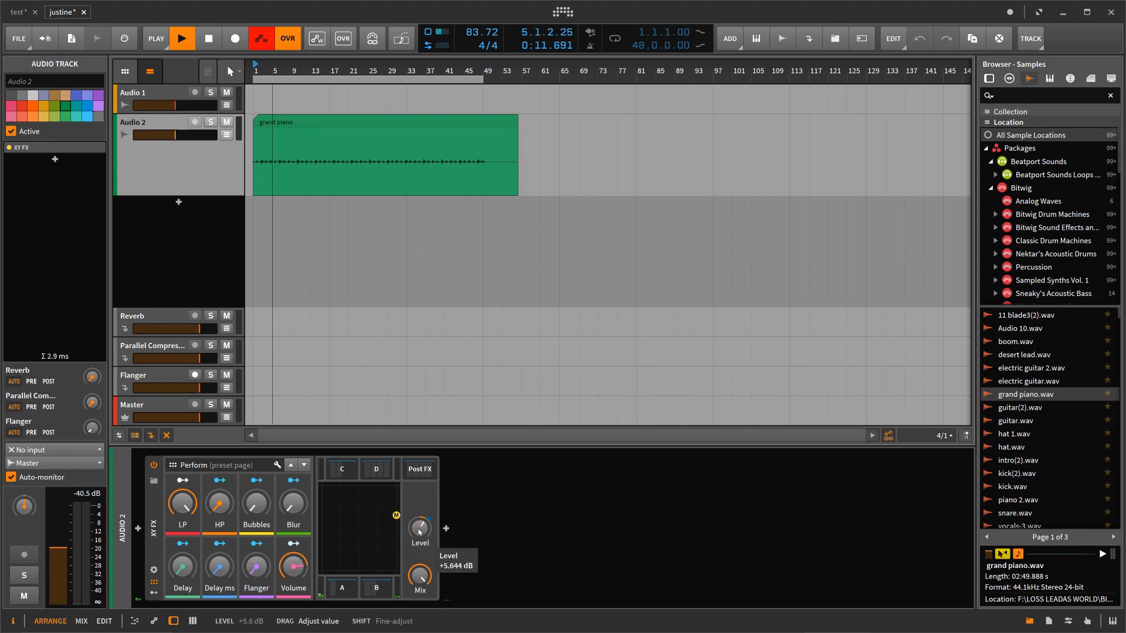
left_click_drag(393, 524, 329, 563)
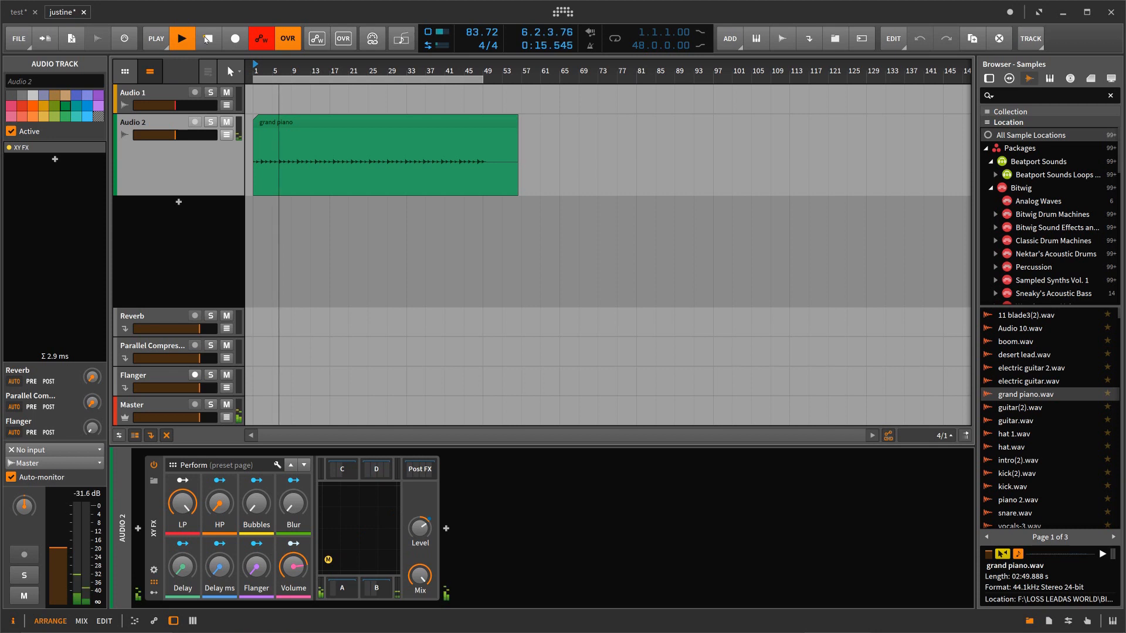
left_click(208, 38)
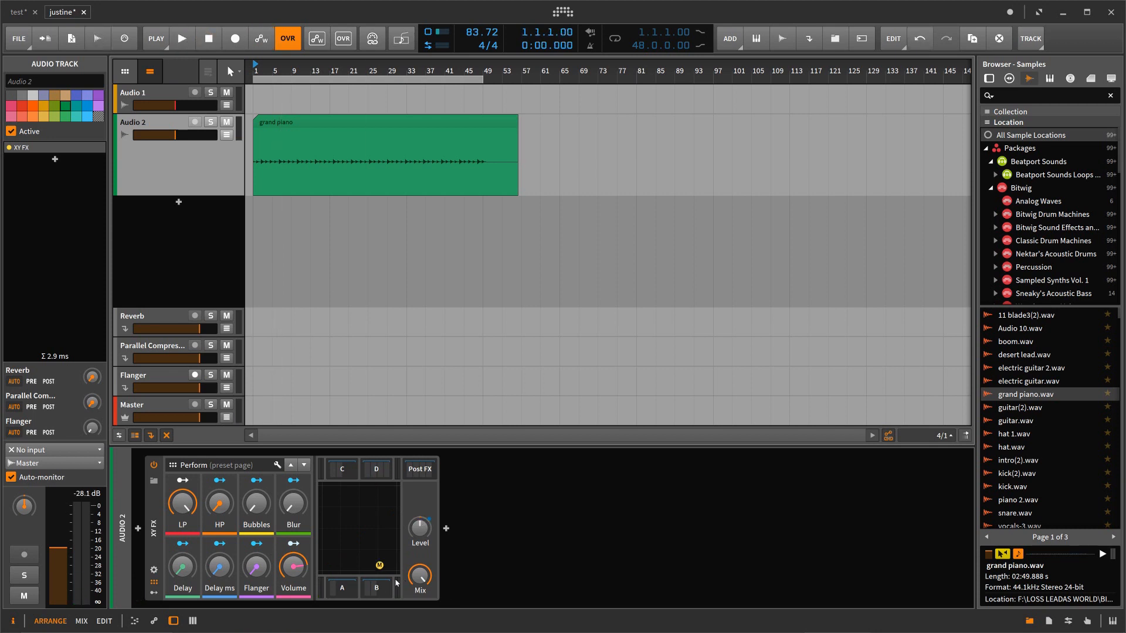
Step: During playback, examine the recorded XY FX automation of the Audio 2 track in all its lanes, hide them and stop playback
left_click(183, 38)
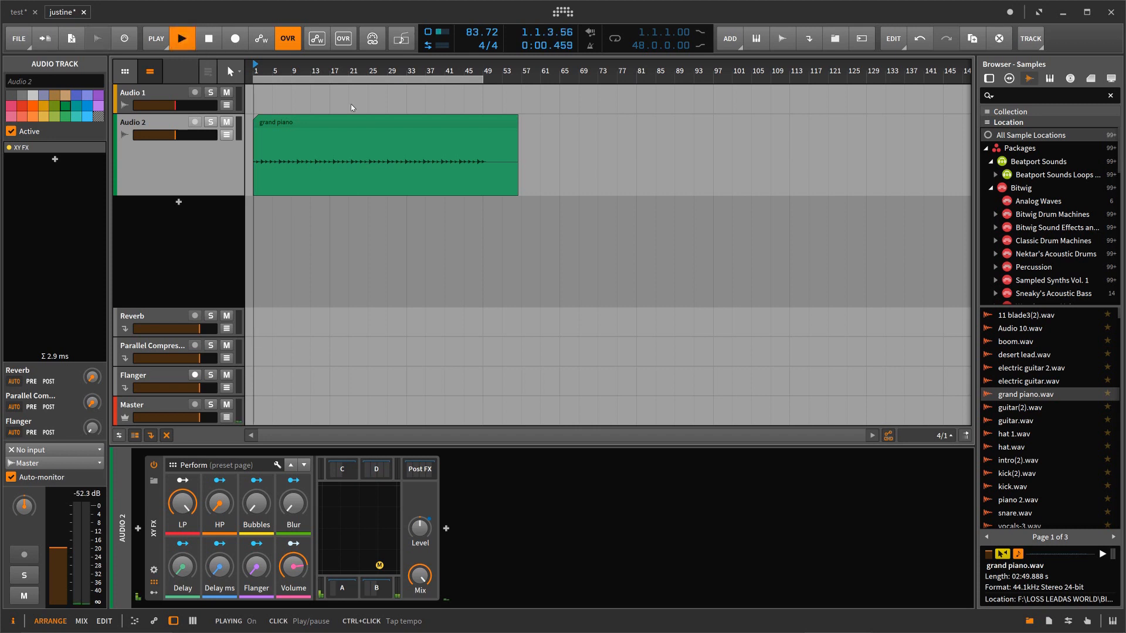
left_click(226, 135)
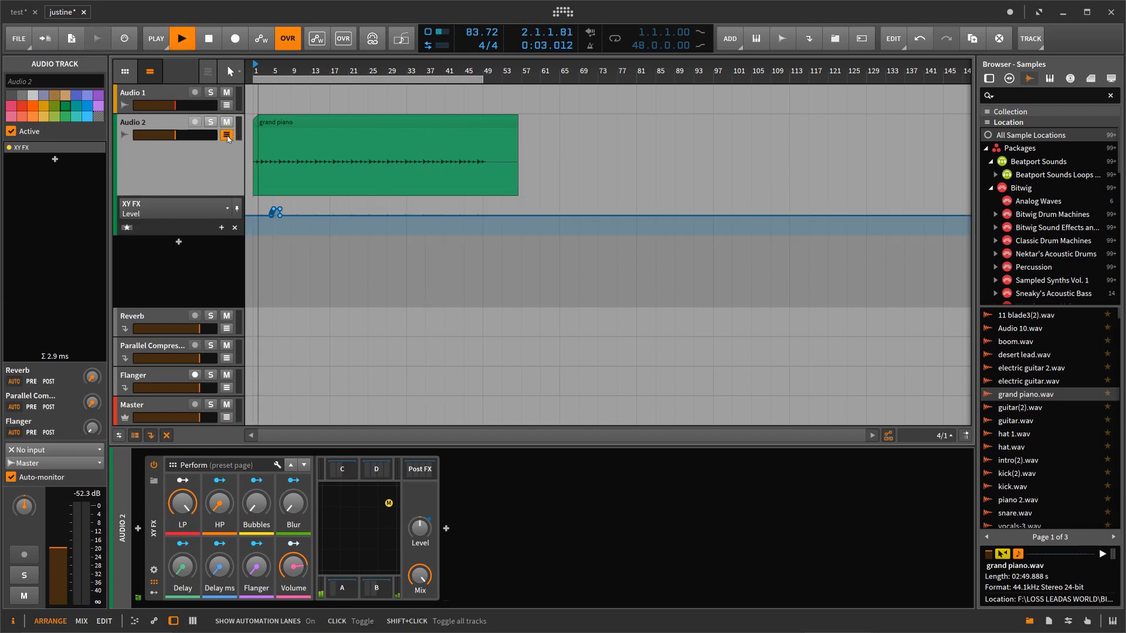
left_click(226, 209)
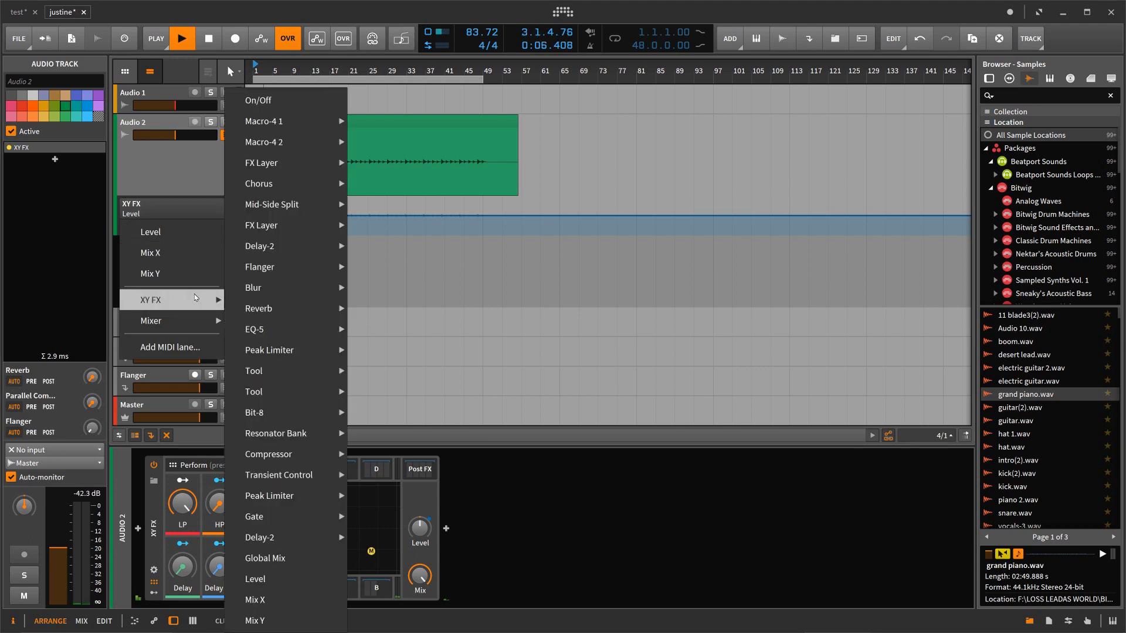
left_click(183, 210)
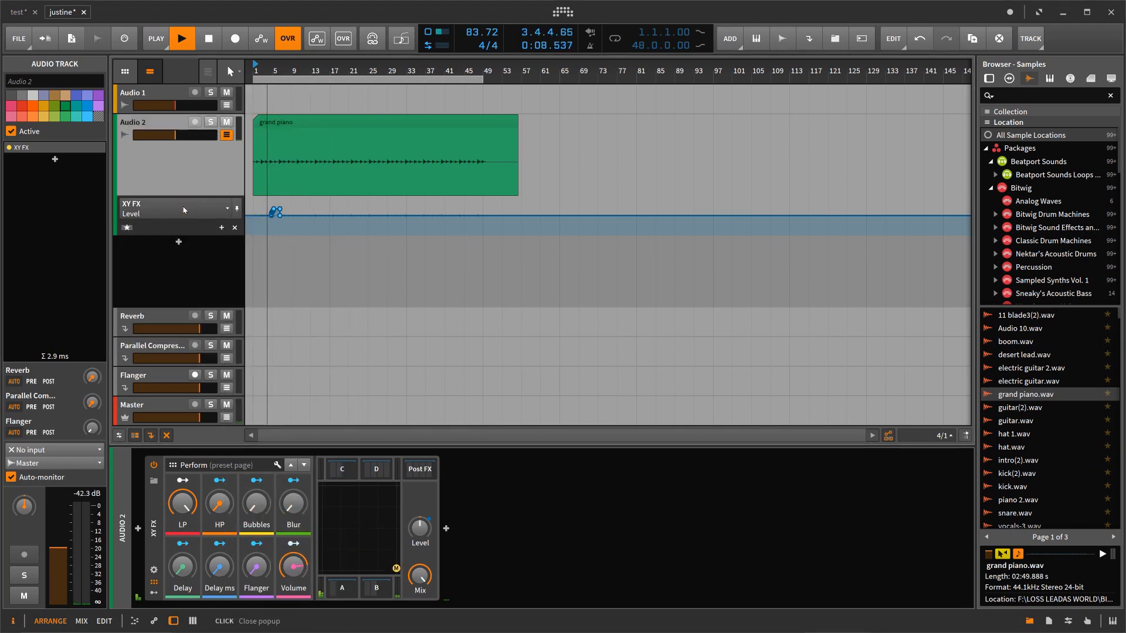
left_click(127, 228)
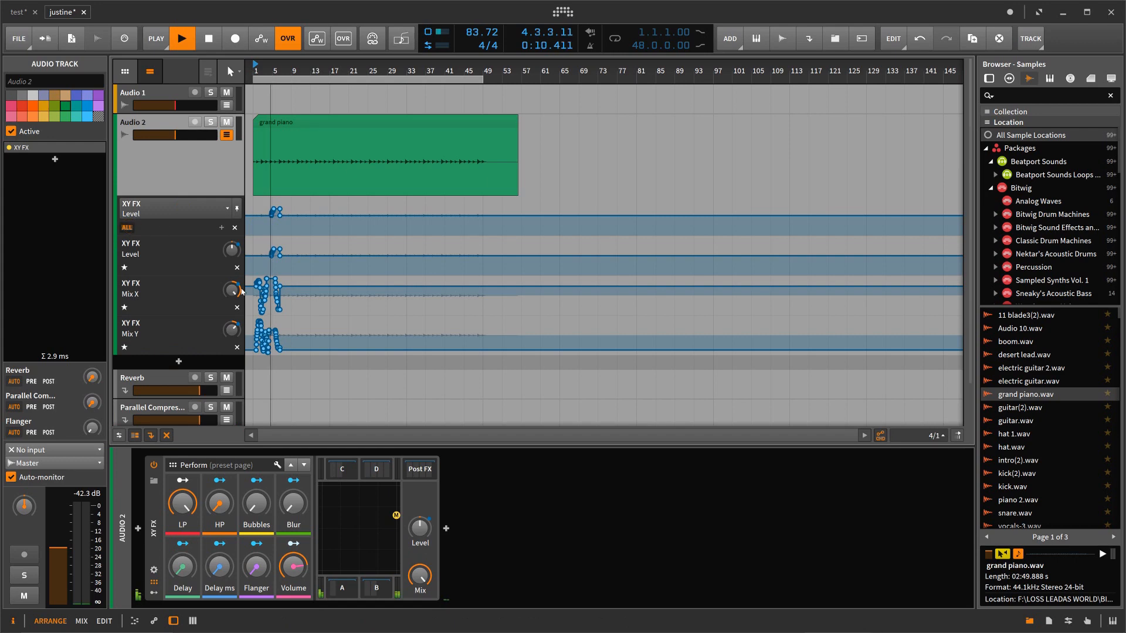
left_click_drag(250, 66, 249, 69)
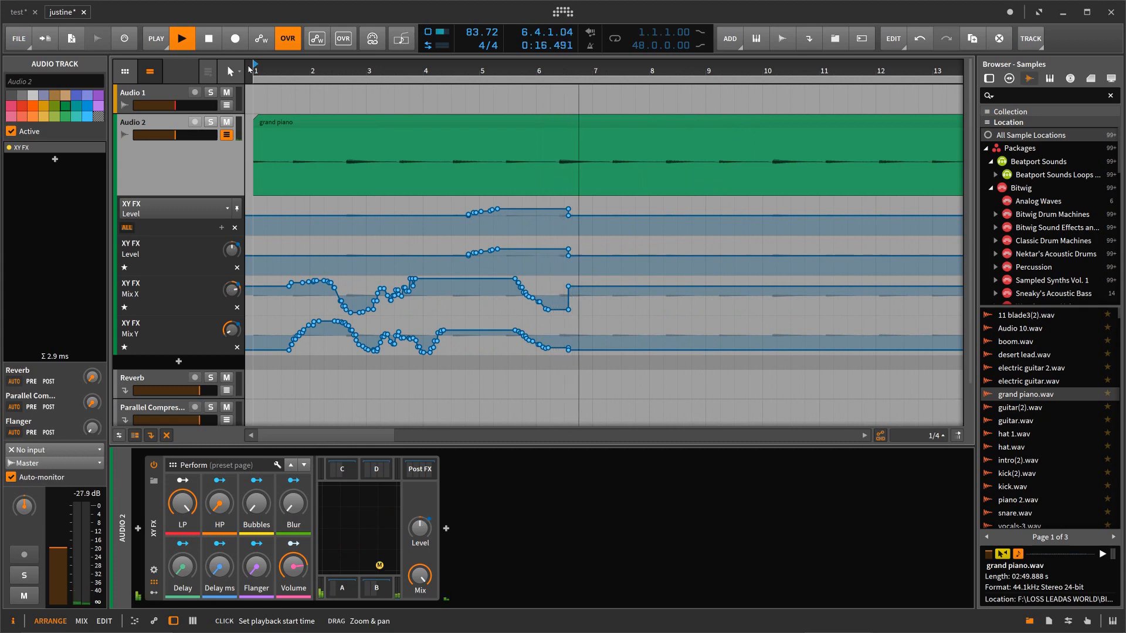
left_click_drag(249, 69, 249, 68)
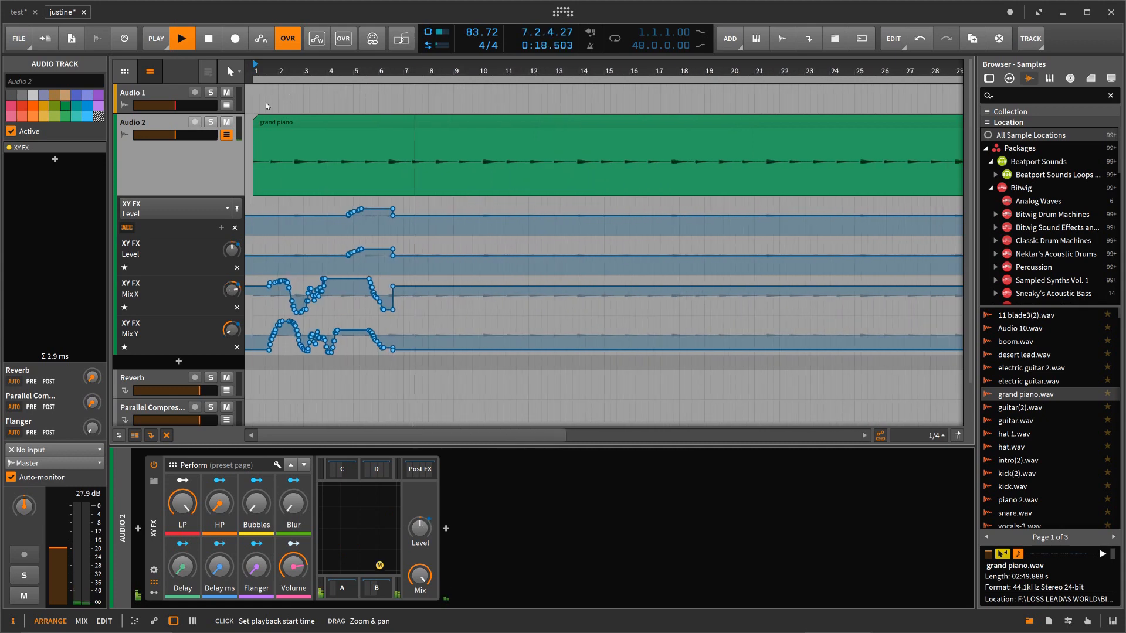
left_click(228, 135)
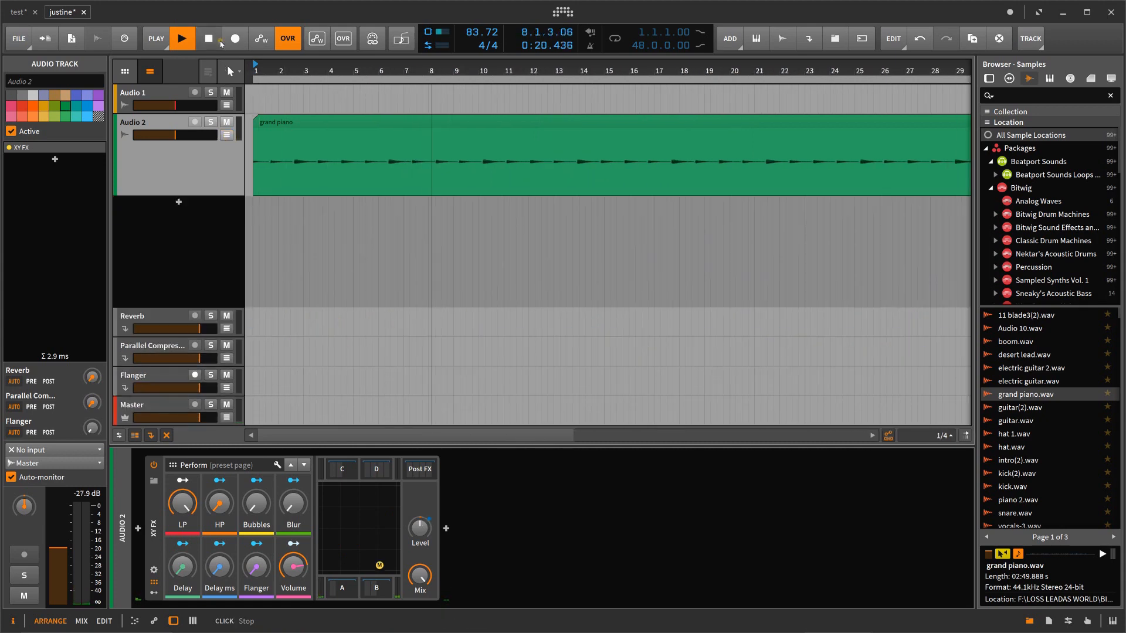
left_click(221, 44)
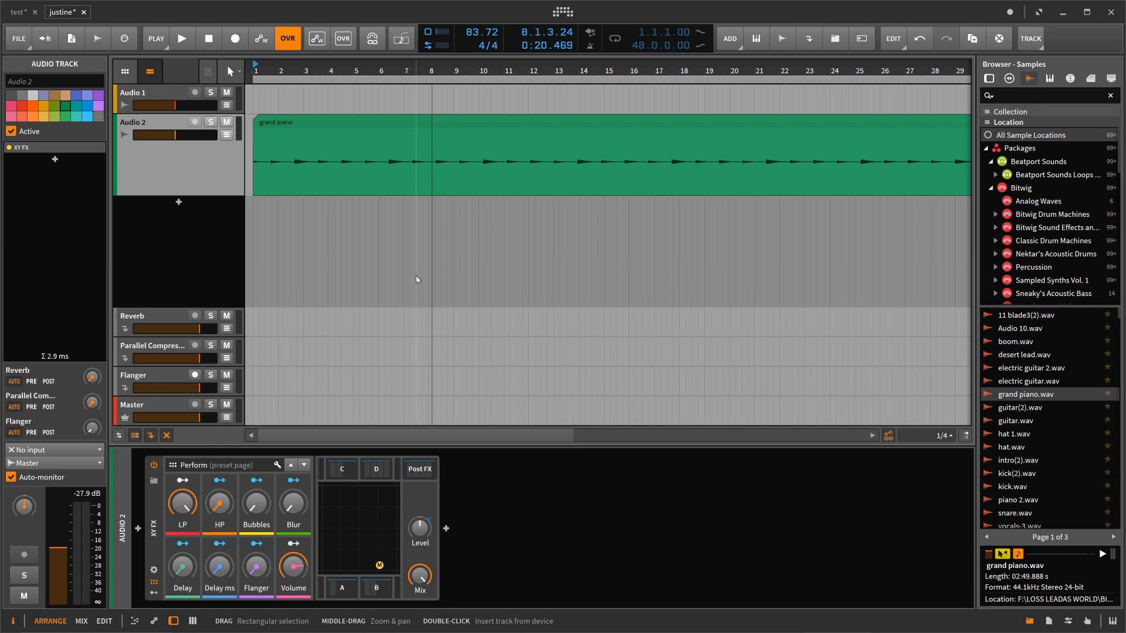
Step: Delete the XY FX device from the Audio 2 track's device chain
left_click(150, 504)
right_click(149, 504)
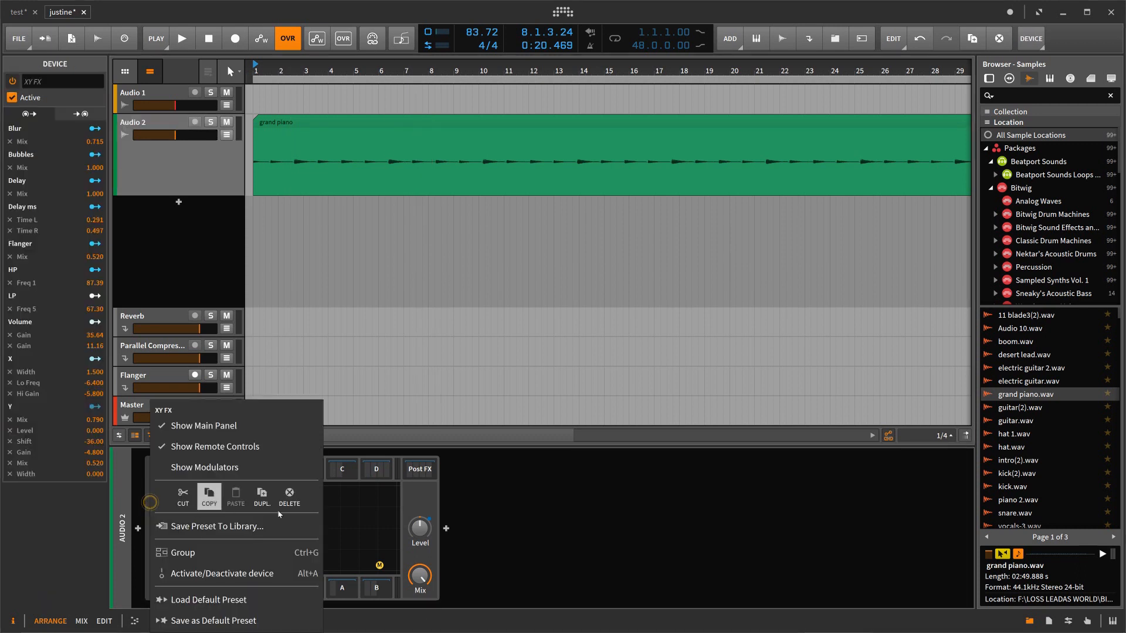
left_click(289, 499)
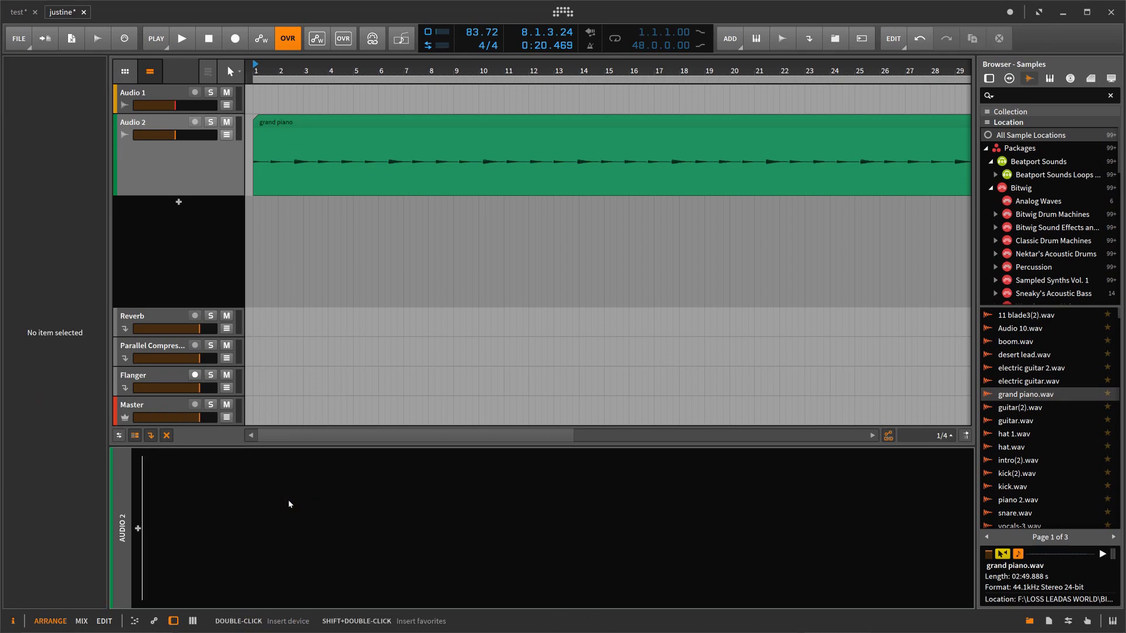
Step: Examine the available audio effect devices for the empty Audio 2 chain and close the selection without inserting one
left_click(138, 530)
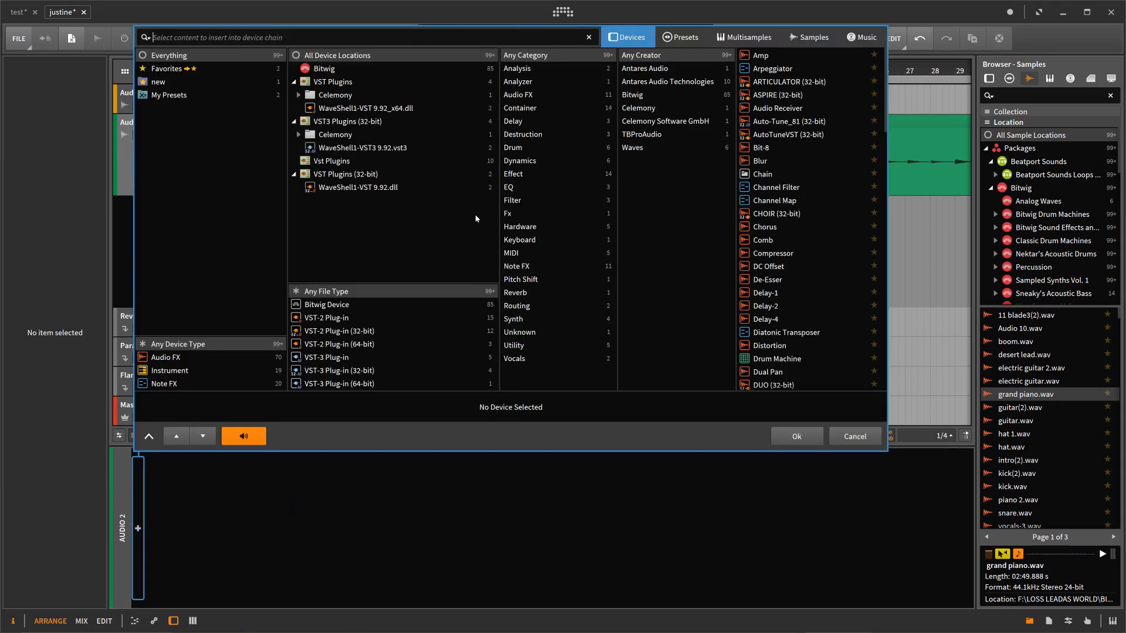
left_click(176, 359)
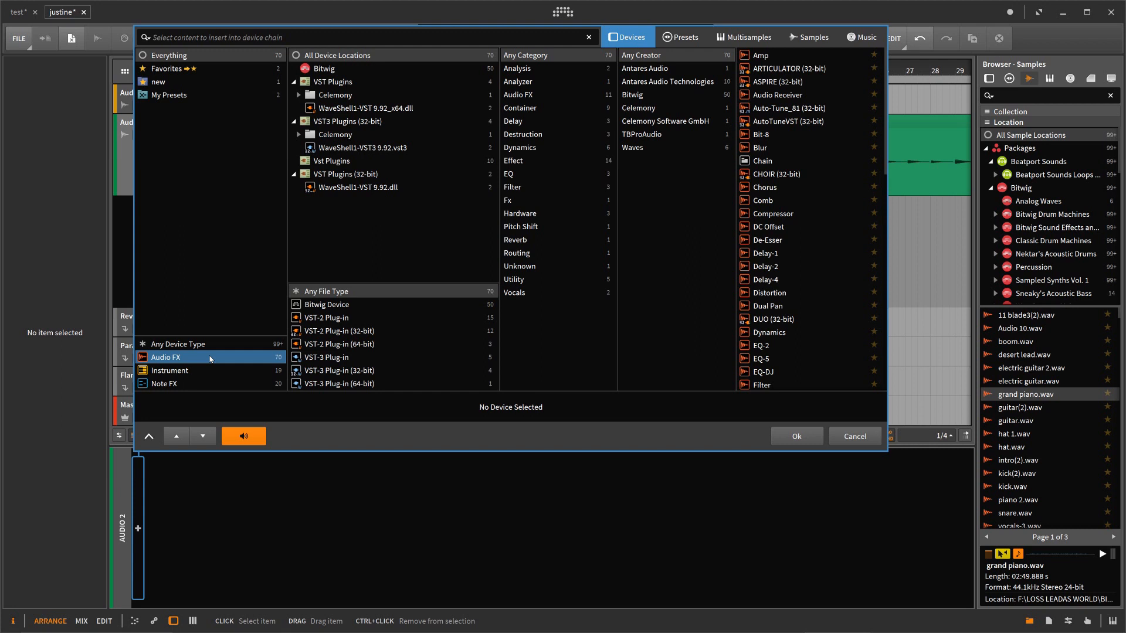
left_click(855, 437)
left_click_drag(671, 70, 671, 70)
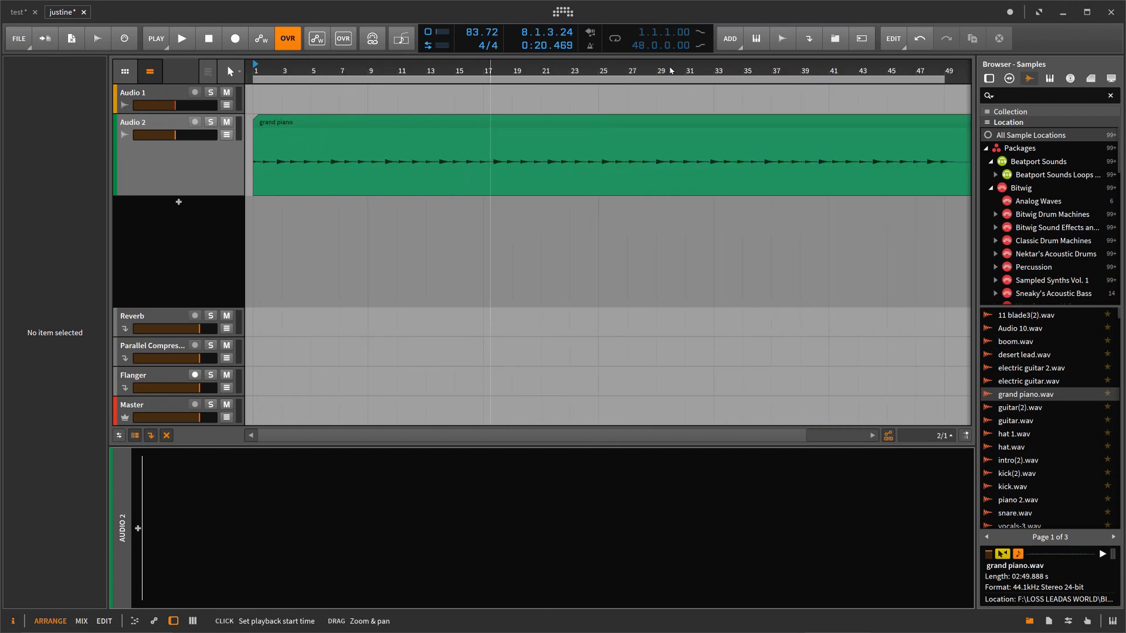
Step: Select the grand piano clip and set the project tempo to 114.24 BPM
left_click(538, 121)
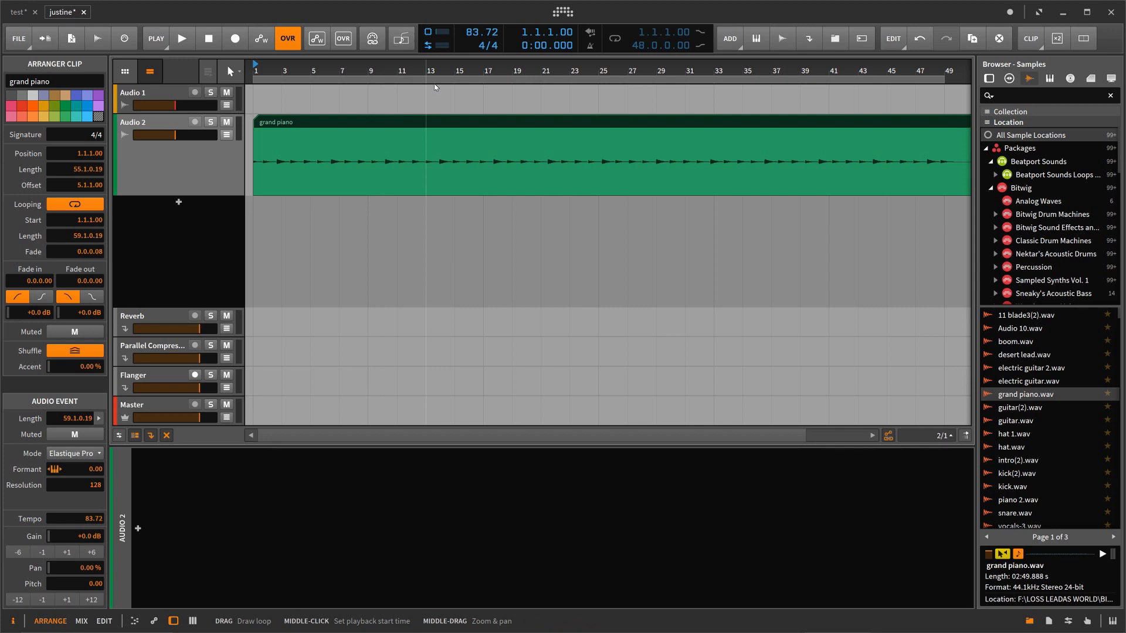
double_click(369, 68)
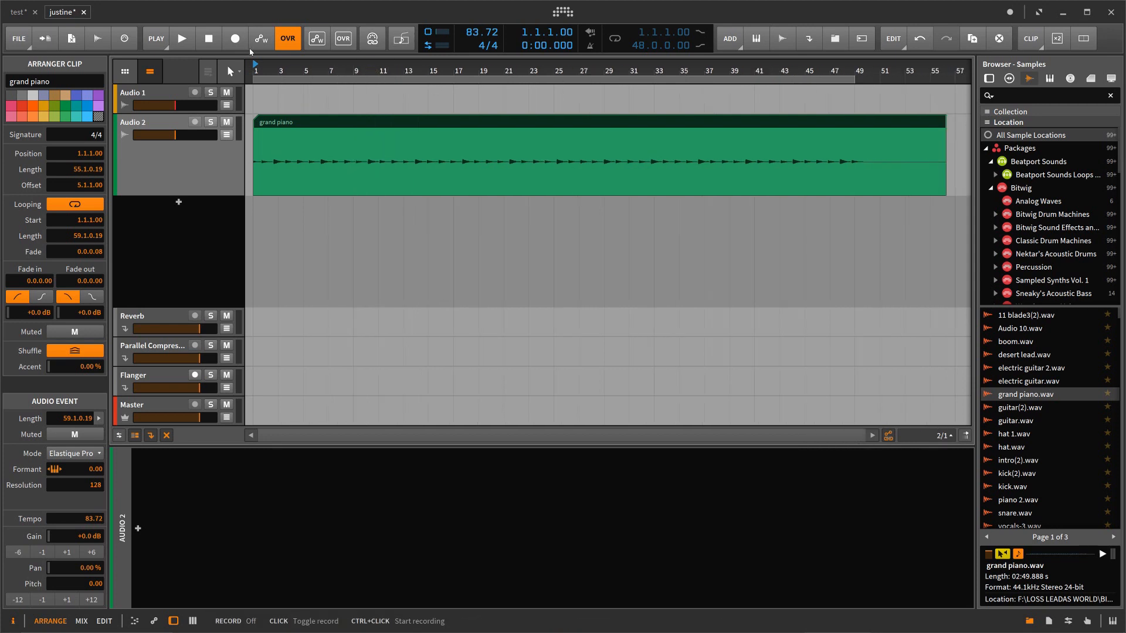
right_click(467, 32)
left_click(505, 52)
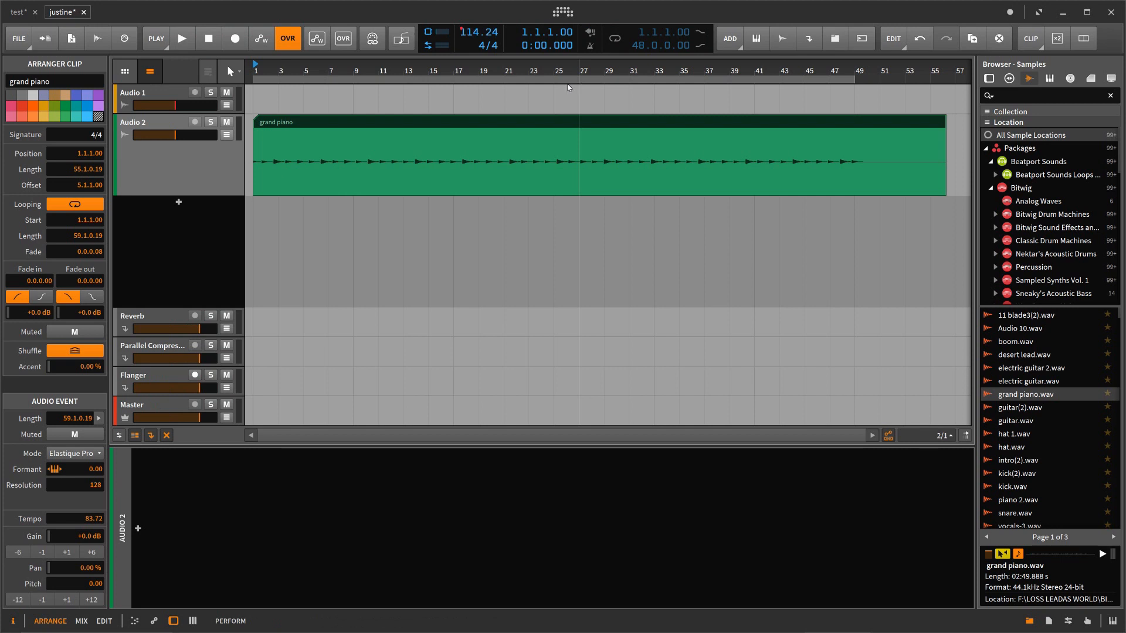
Step: Enable automation writing, play the arrangement from the start with the tempo raised to 248.90 BPM, and stop playback
left_click(208, 39)
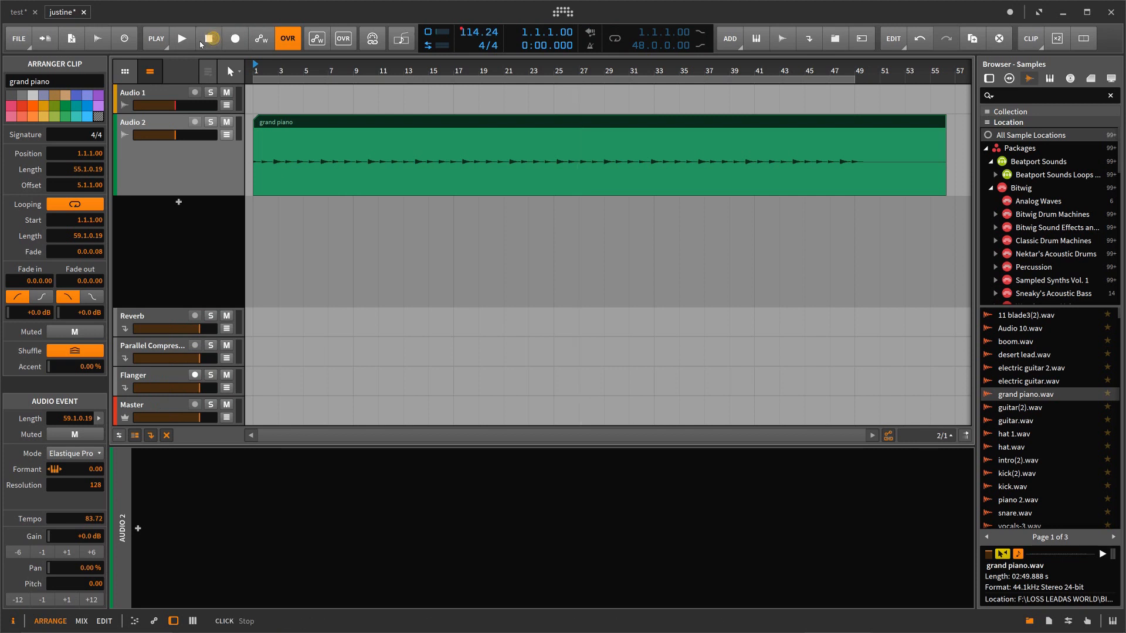
left_click(261, 38)
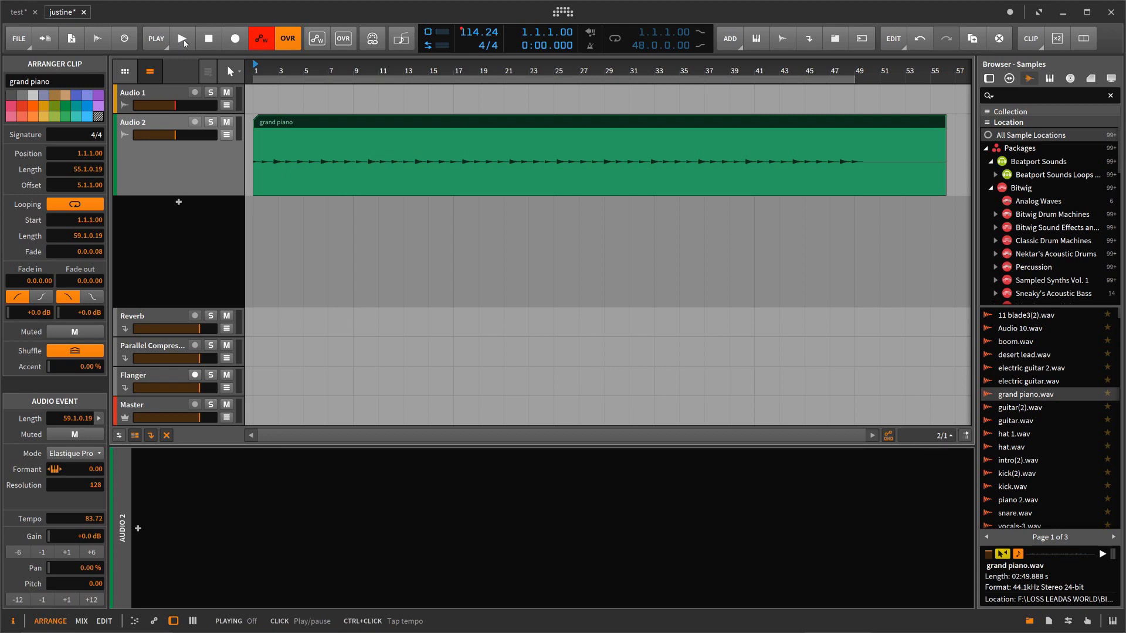
left_click(184, 40)
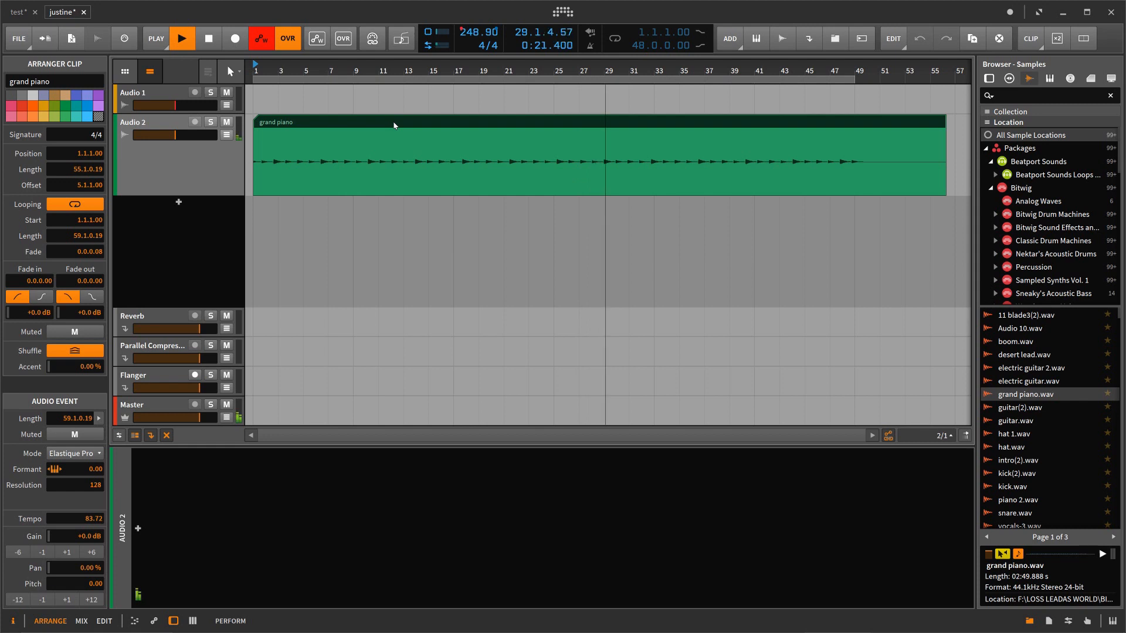
key("space")
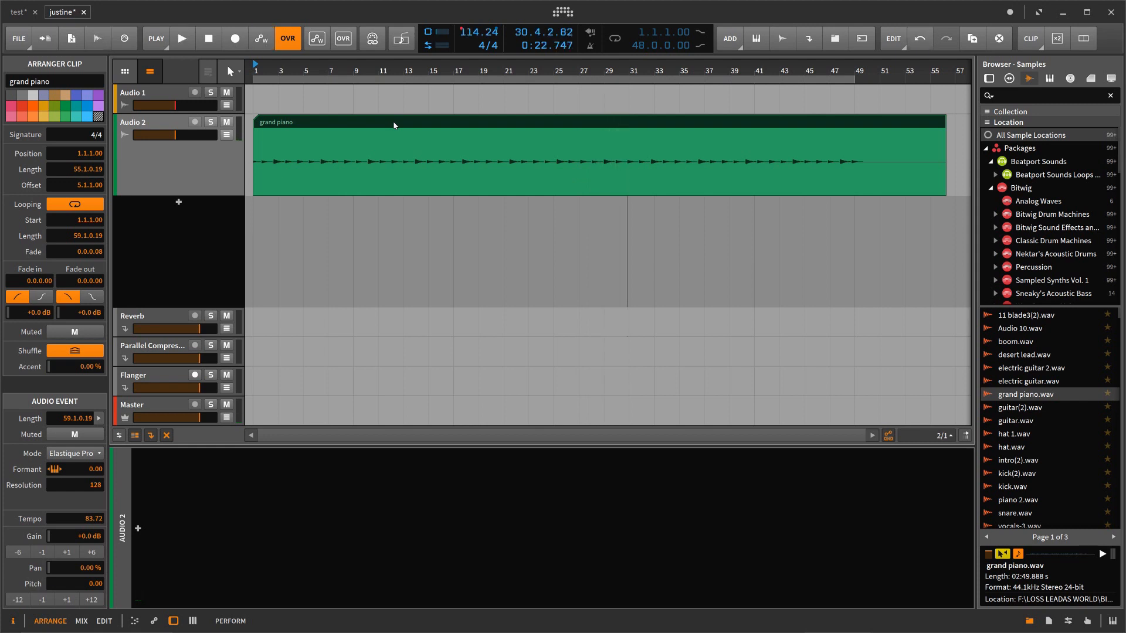
Step: Show the automation lane of the Audio 2 track and examine which mixer parameters it can automate
left_click(226, 135)
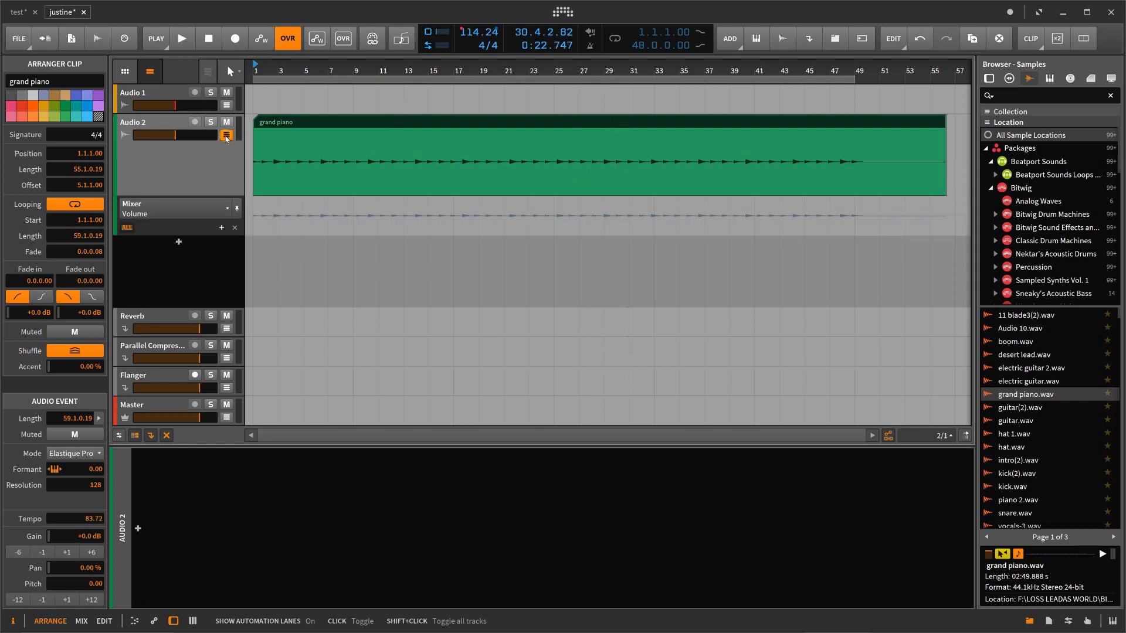
left_click(226, 210)
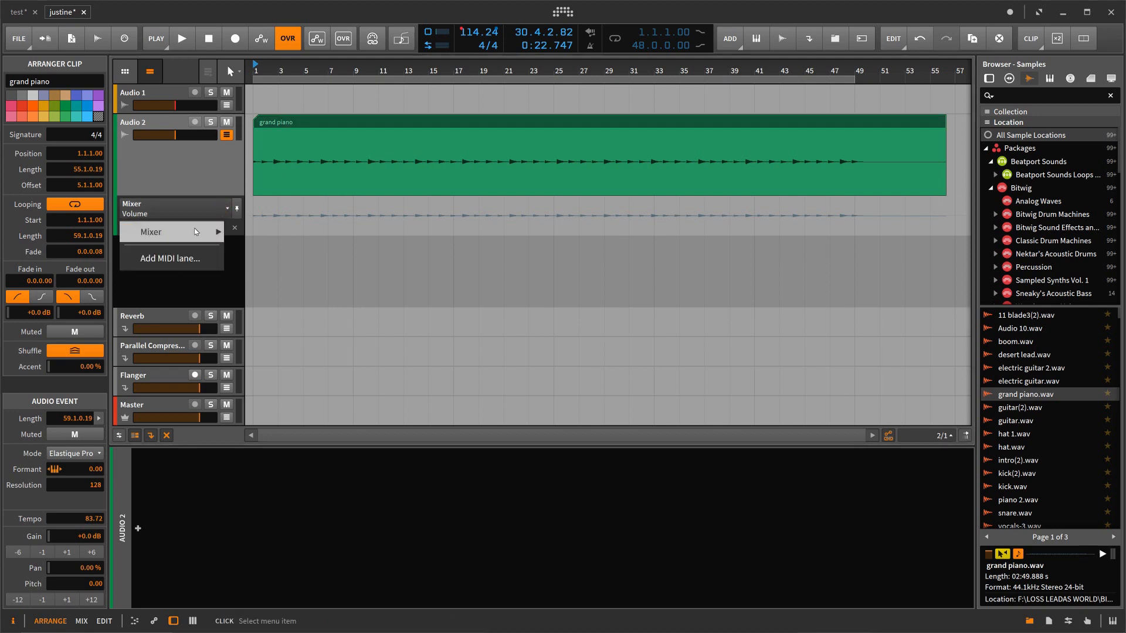
mouse_move(196, 235)
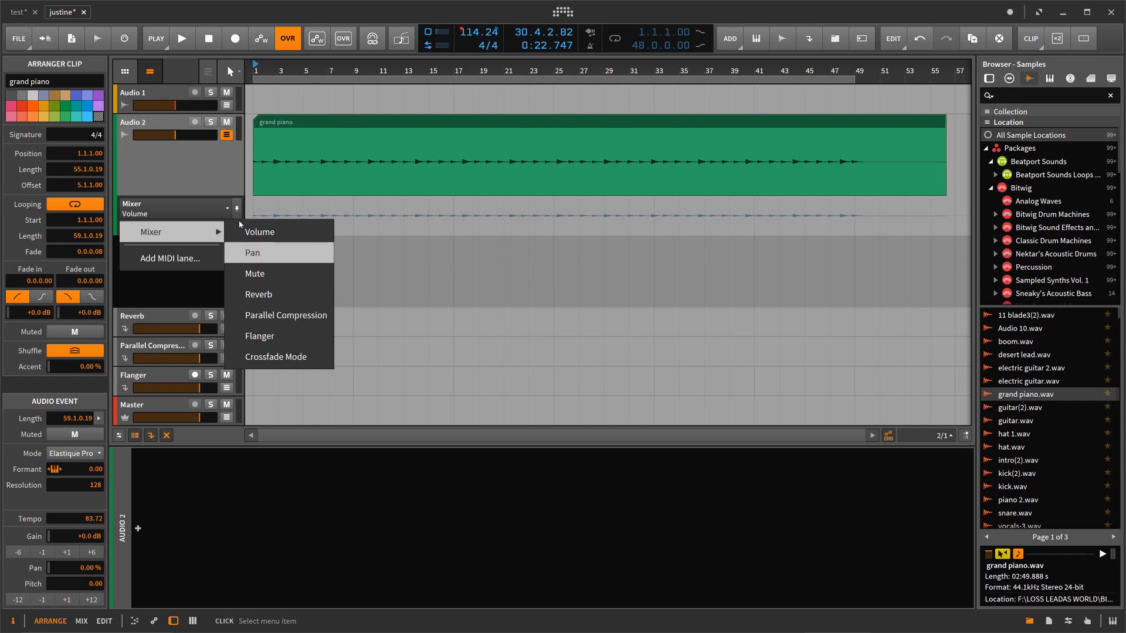
left_click(208, 196)
left_click(208, 194)
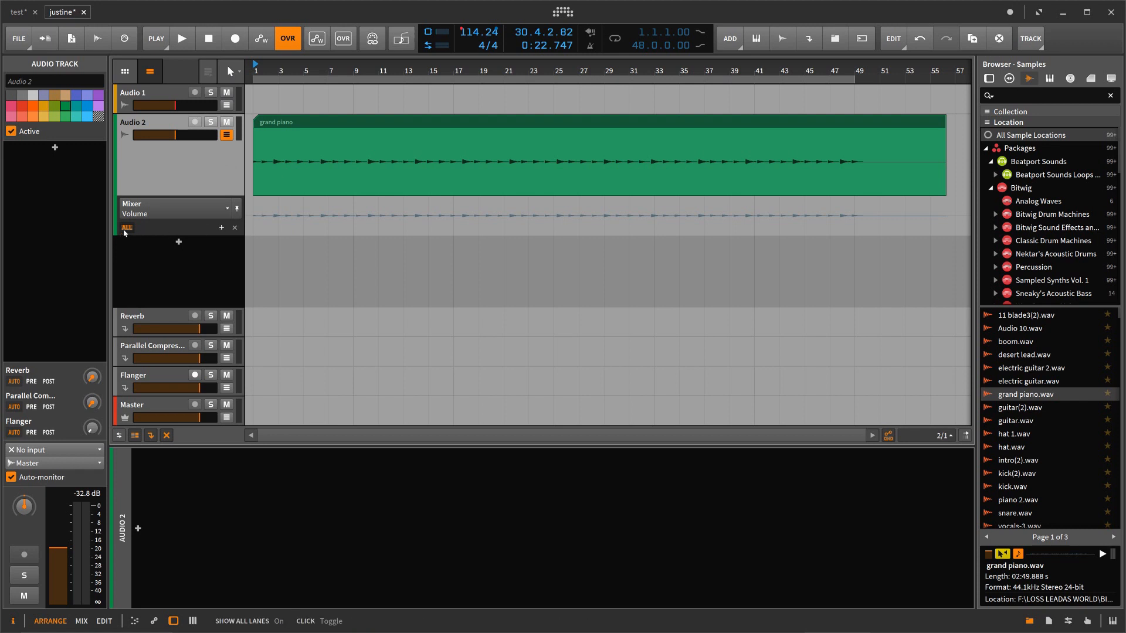
left_click(133, 211)
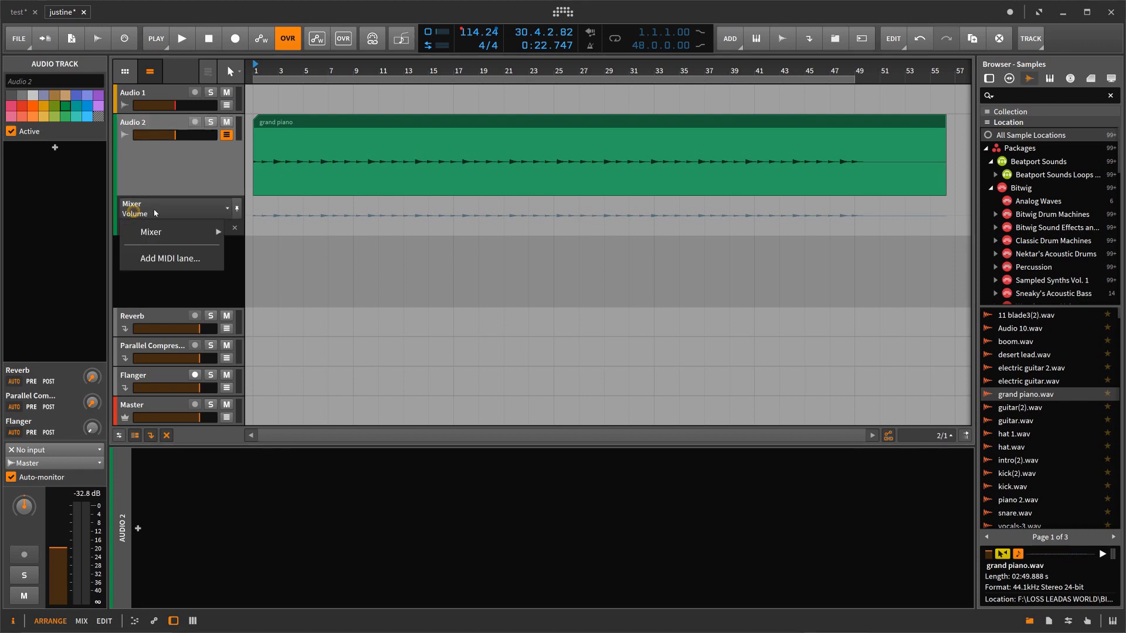
mouse_move(168, 235)
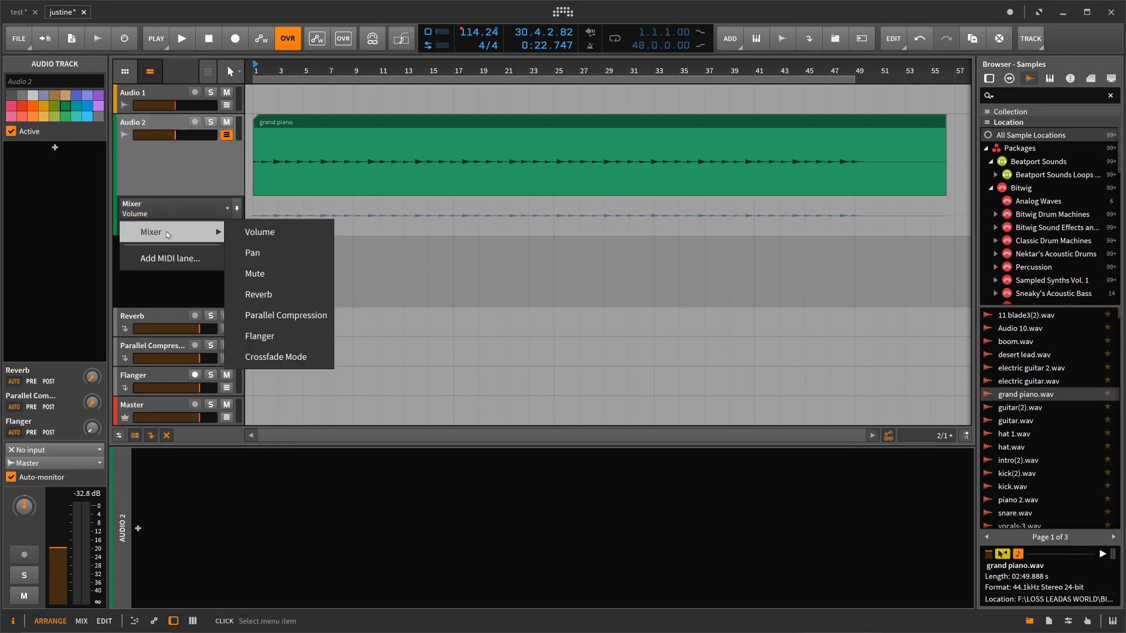
left_click(171, 167)
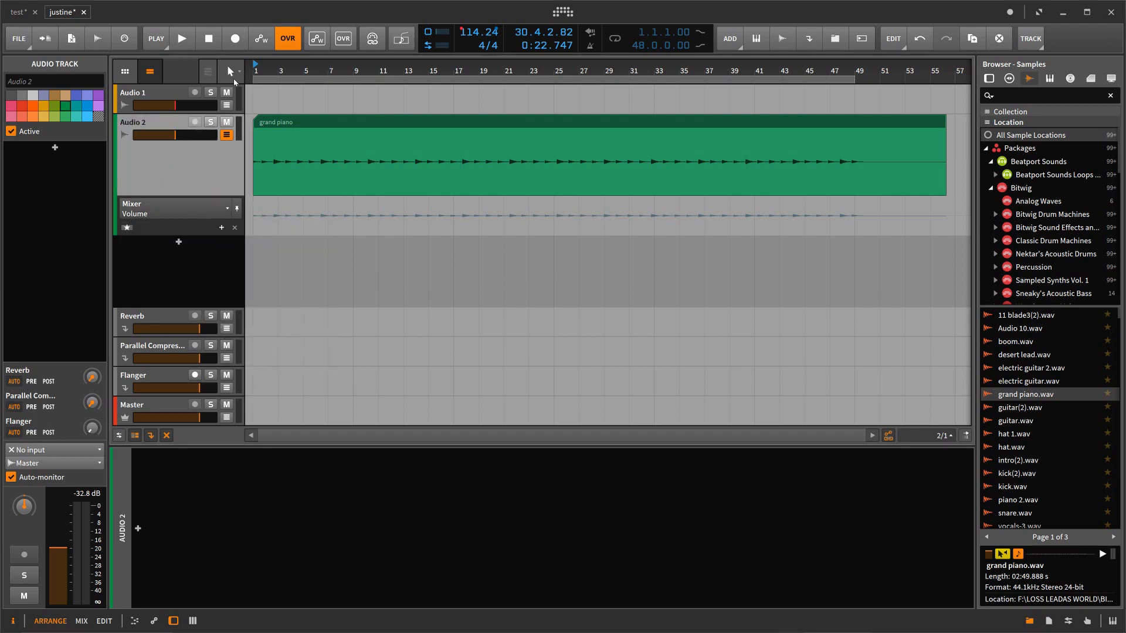
Step: Delete the Audio 1 track that holds the Dynamics, Compressor and De-Esser devices
left_click(176, 96)
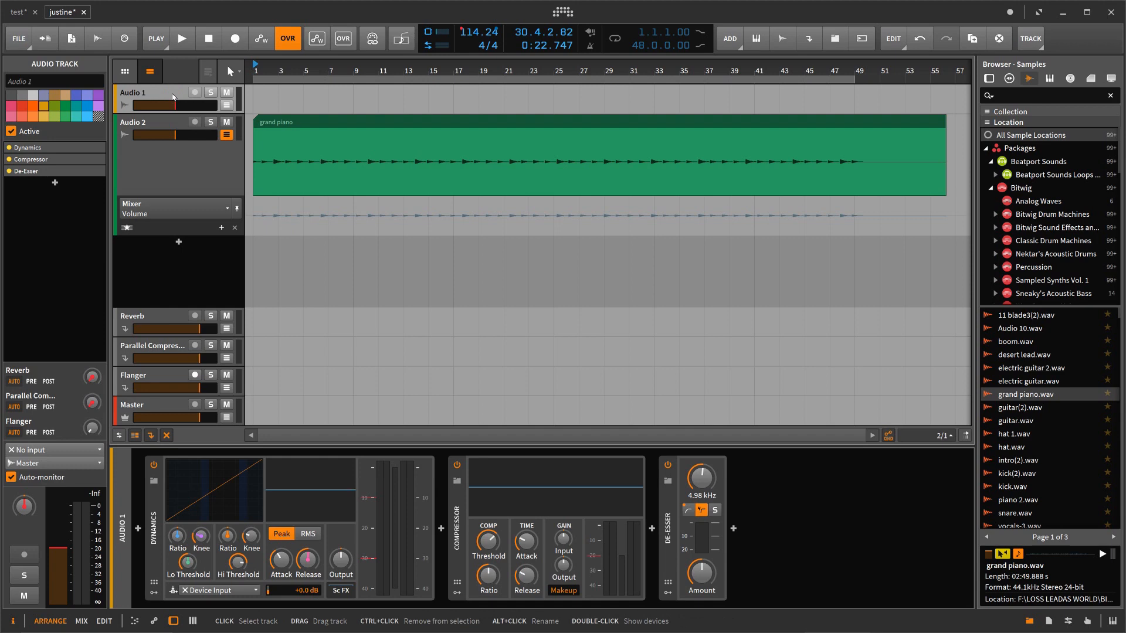
right_click(174, 96)
left_click(307, 231)
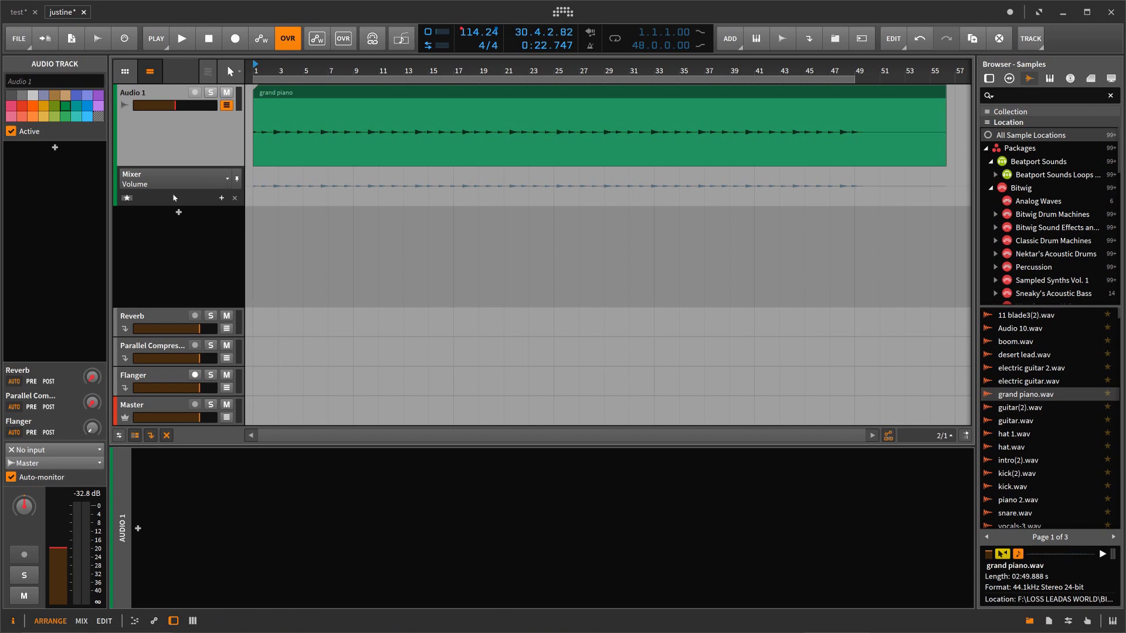
Step: Set the Audio 1 track's automation lane to the mixer's Pan parameter and review the lane's other parameter choices
left_click(126, 199)
left_click(227, 181)
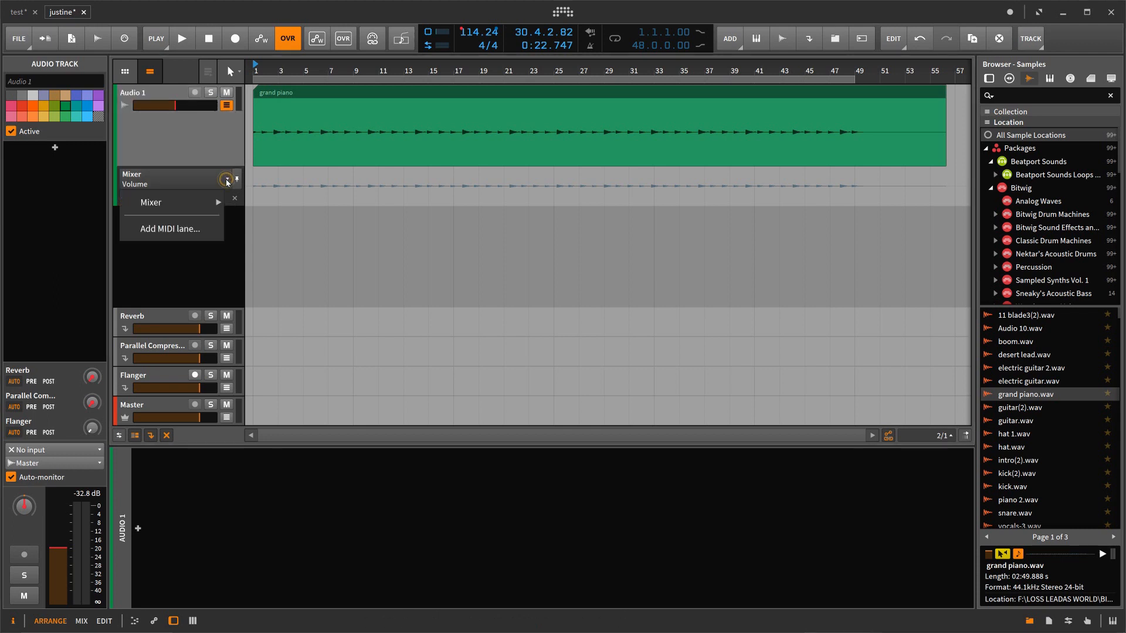
mouse_move(202, 203)
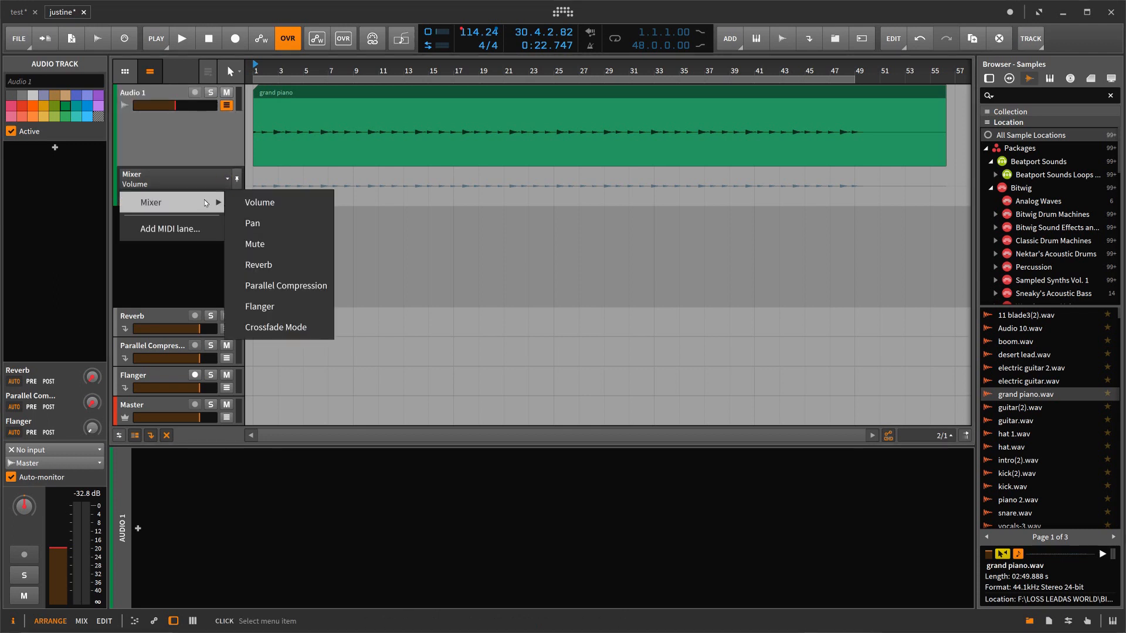
left_click(251, 204)
left_click(228, 179)
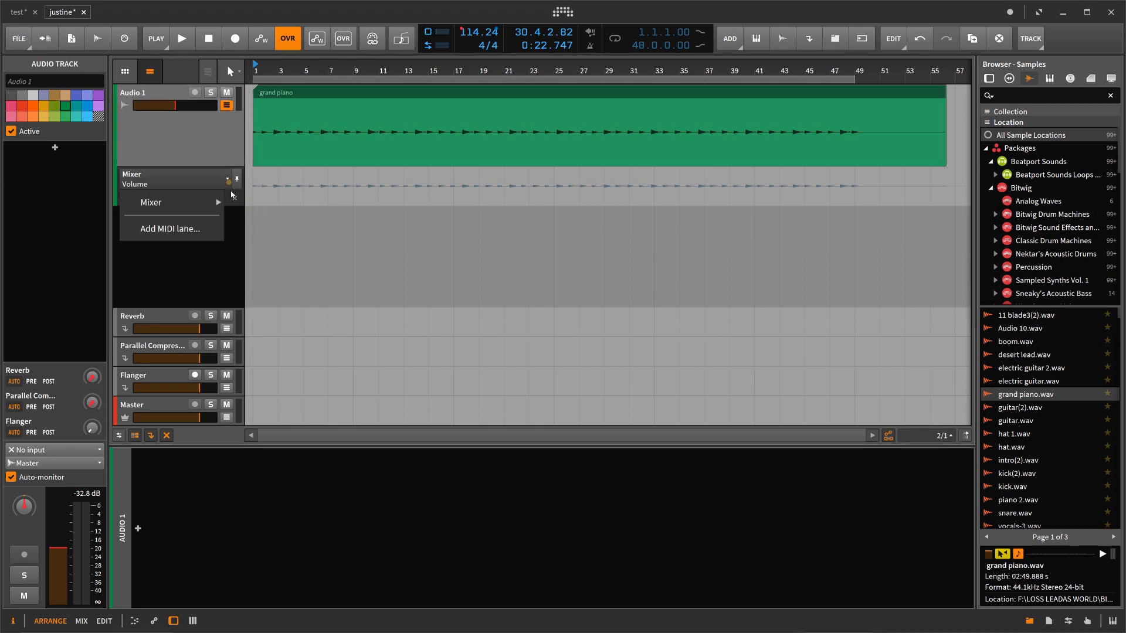
mouse_move(218, 202)
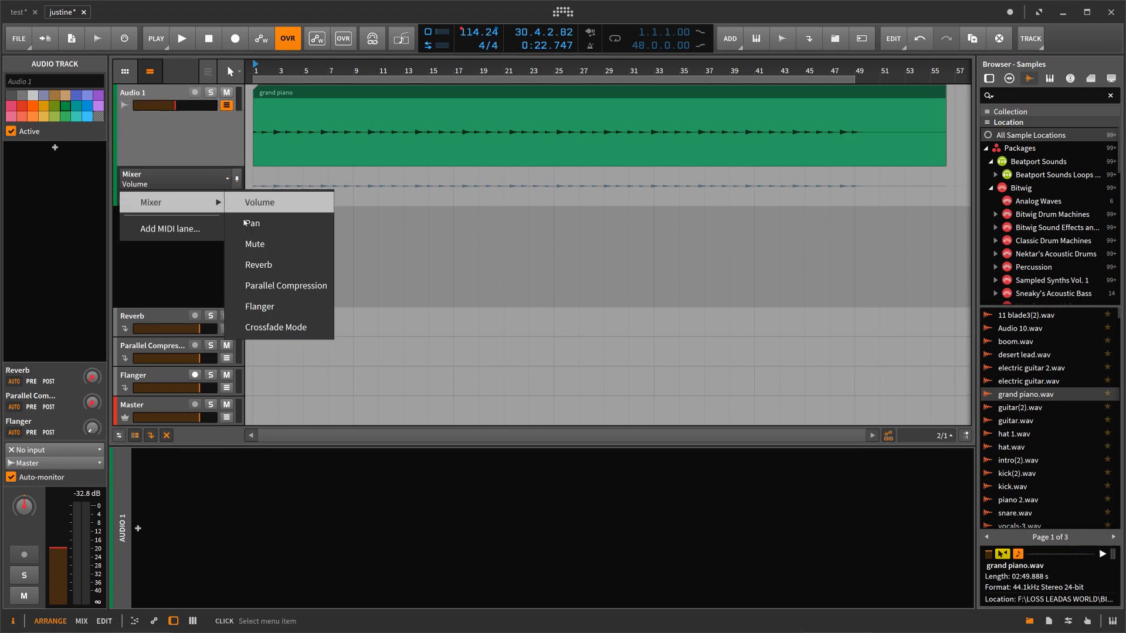
left_click(253, 223)
left_click(228, 177)
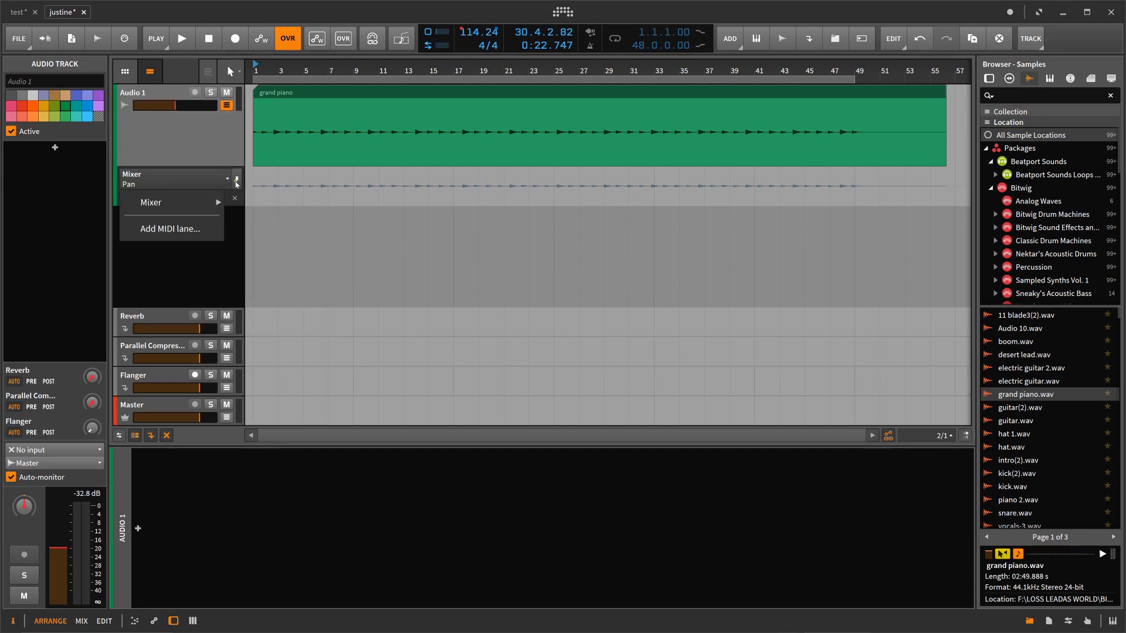
left_click(236, 180)
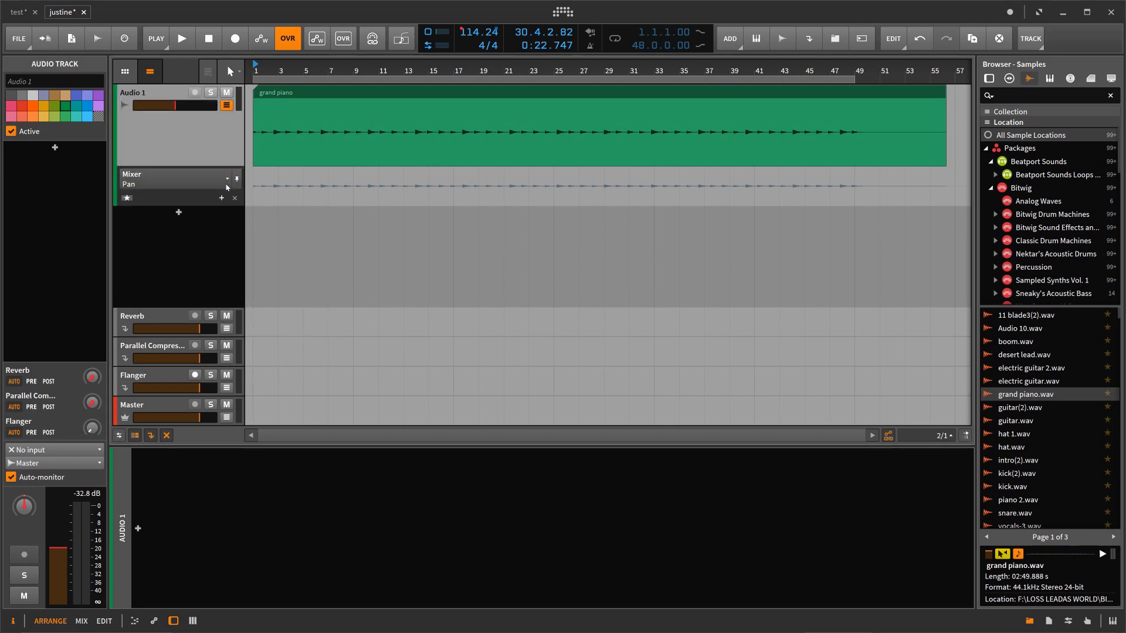
left_click(228, 178)
mouse_move(151, 202)
left_click(195, 186)
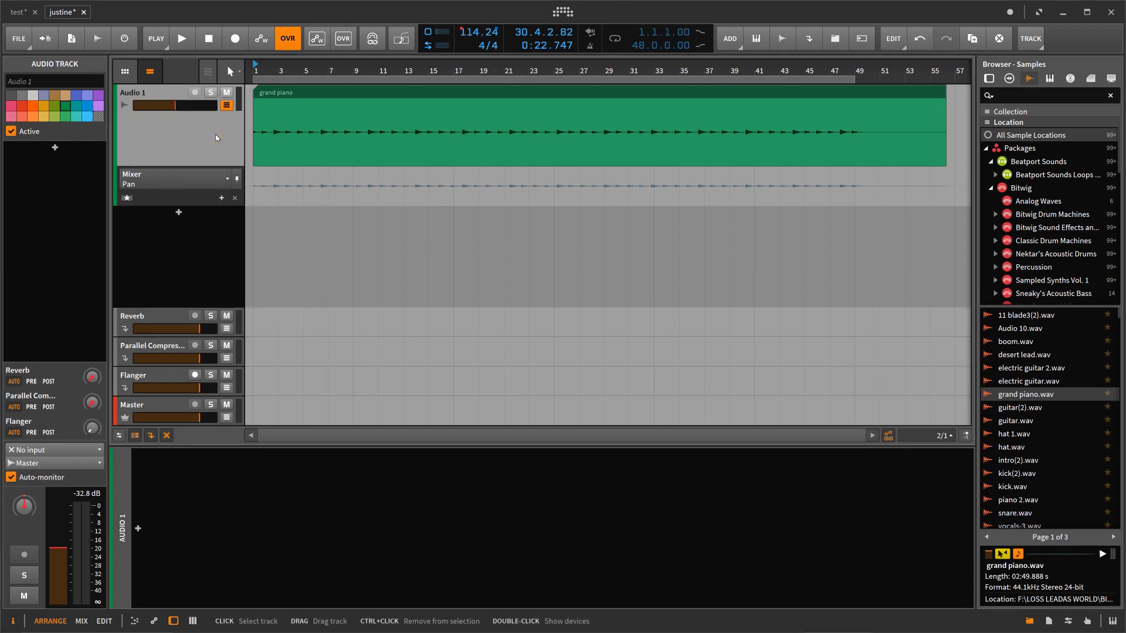
Step: Check the options available for the tempo value, and play the arrangement from the start
right_click(463, 31)
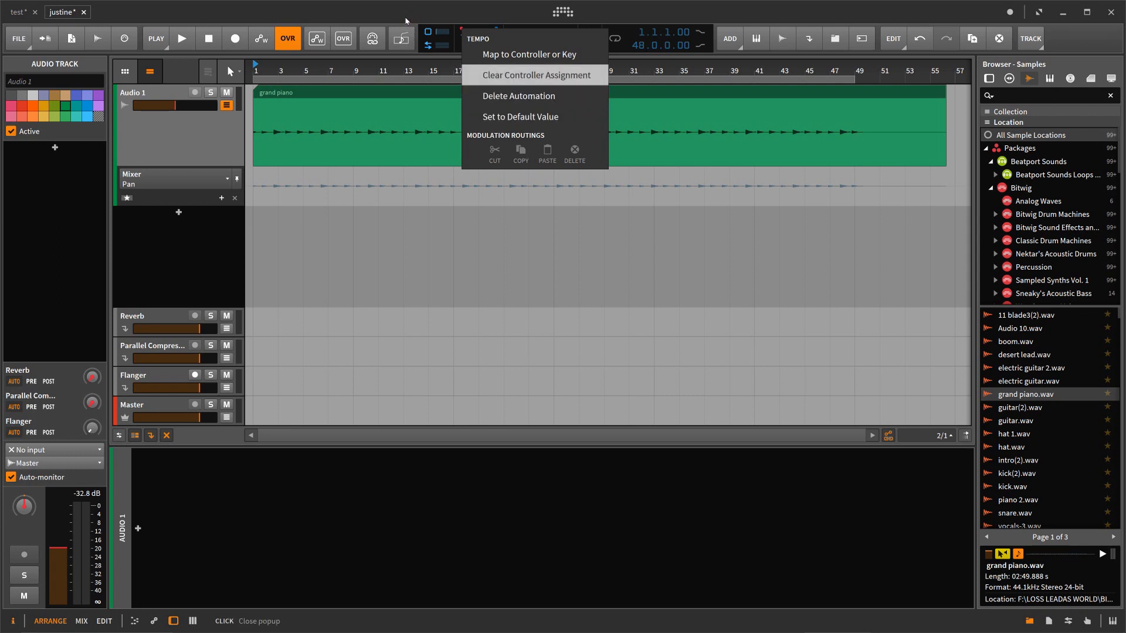
left_click(599, 228)
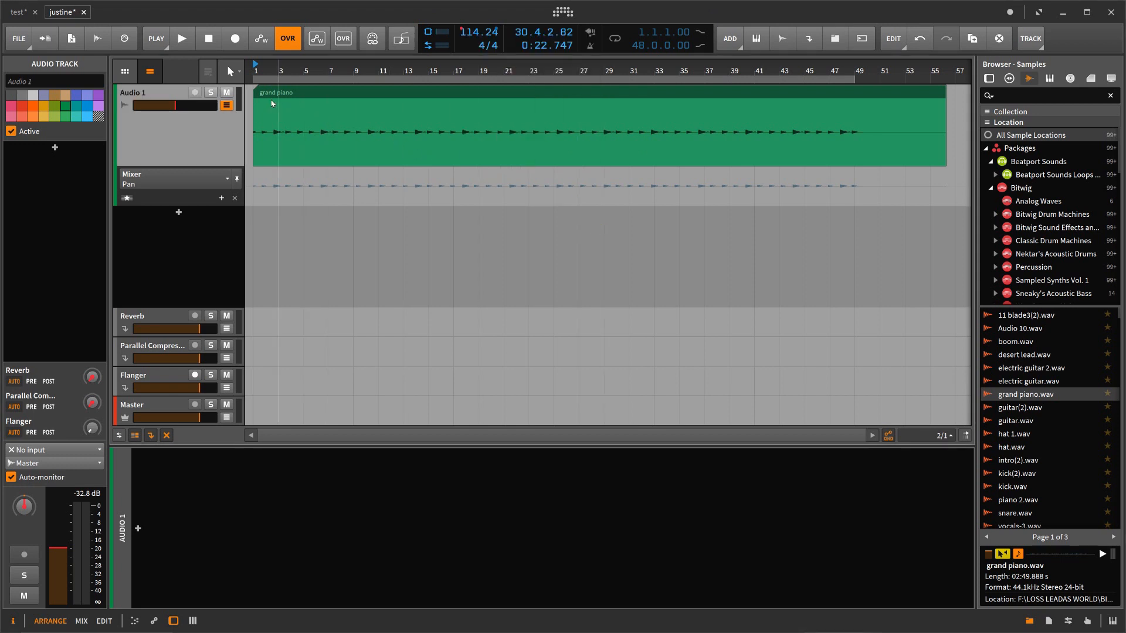
left_click(209, 39)
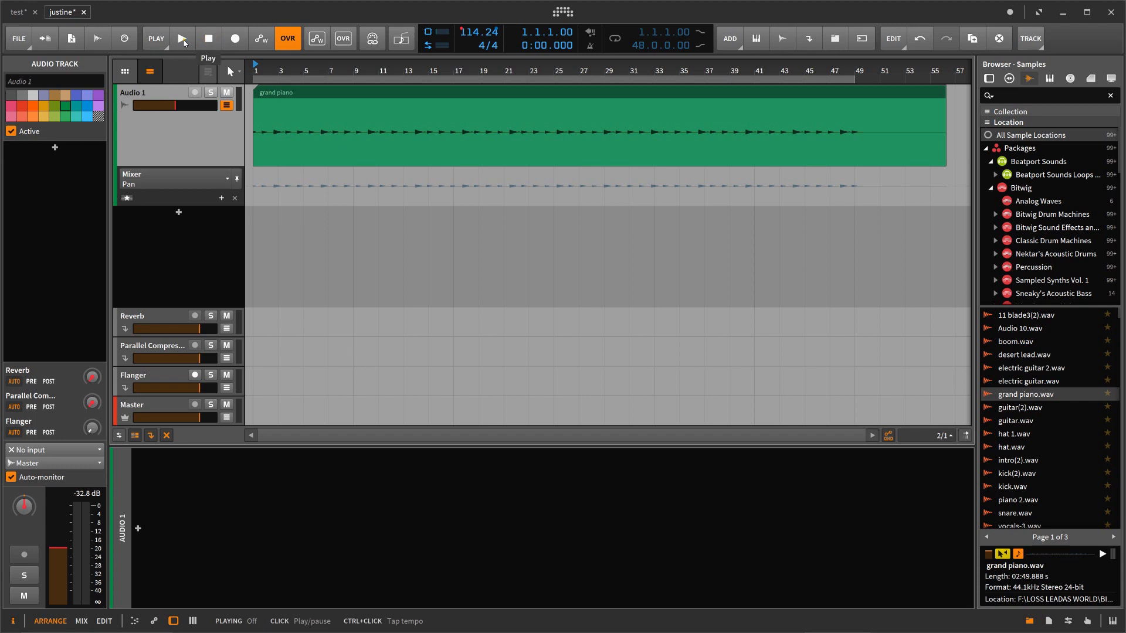
left_click(182, 38)
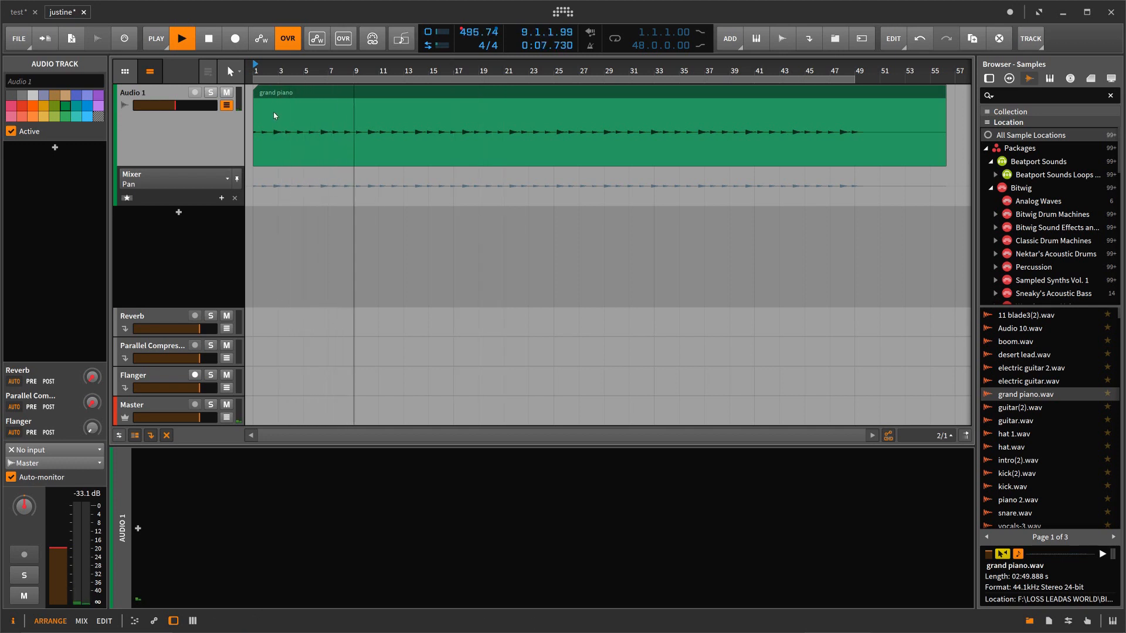
Step: Open the grand piano clip in the detail editor, view its Stretch, Onsets, Pan, Pitch and Clips layers, and select the clip
double_click(327, 93)
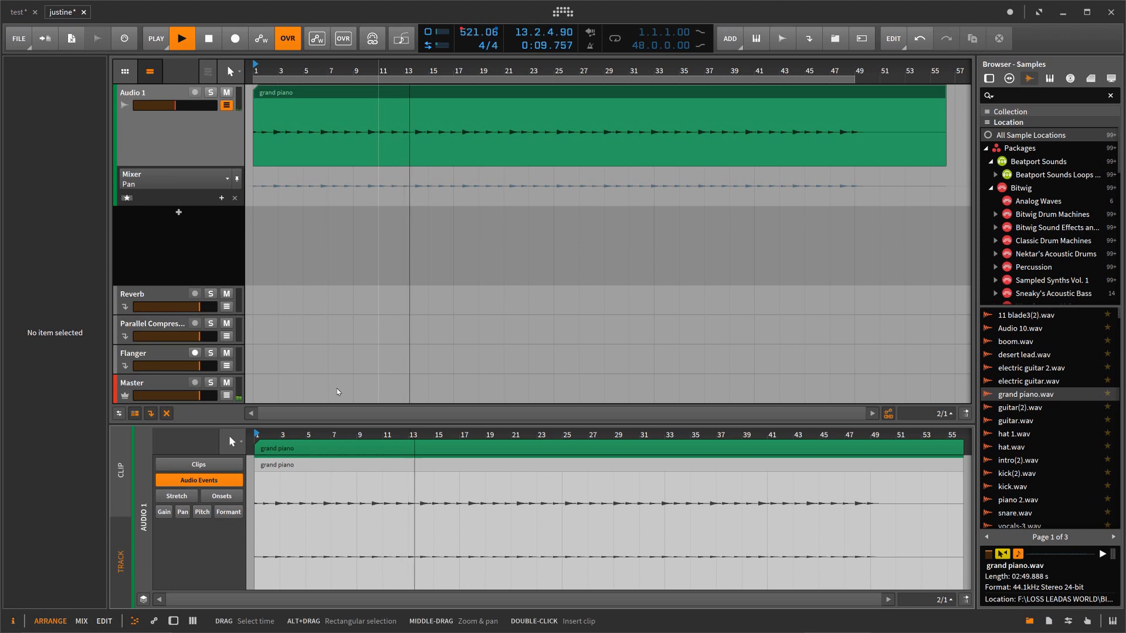
left_click(177, 496)
left_click(222, 496)
left_click(182, 512)
left_click(202, 512)
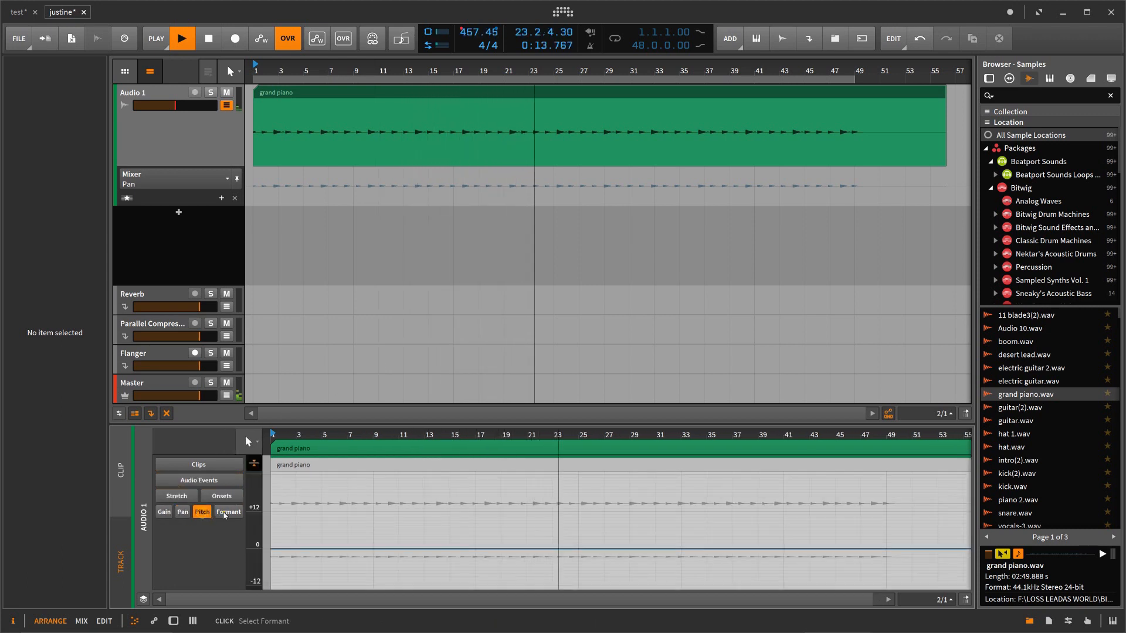
left_click(199, 464)
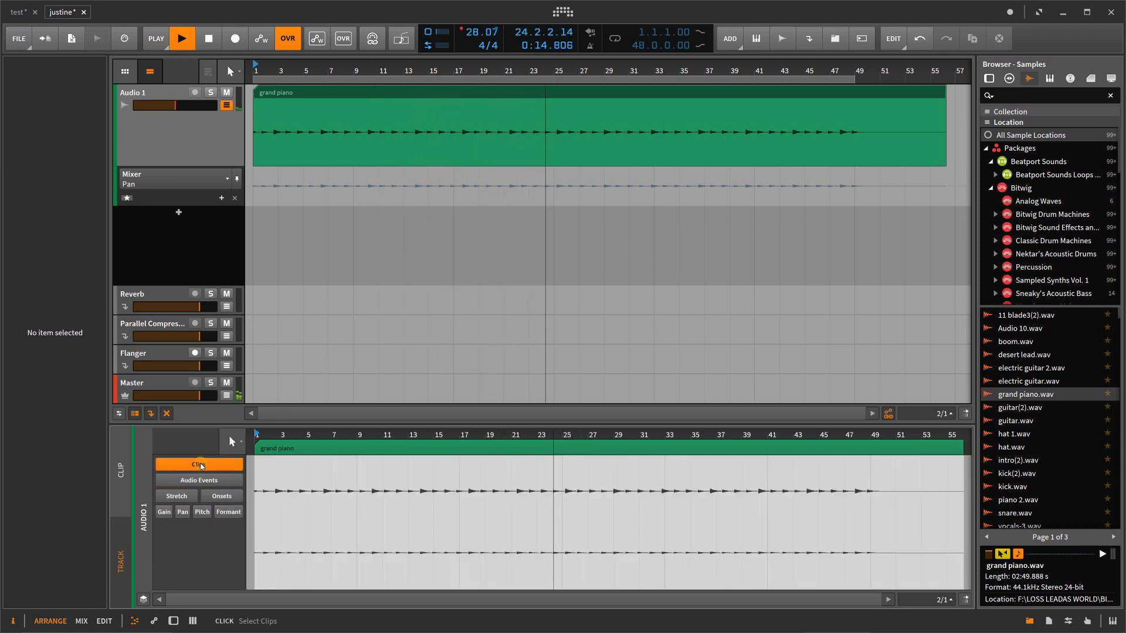
left_click(295, 449)
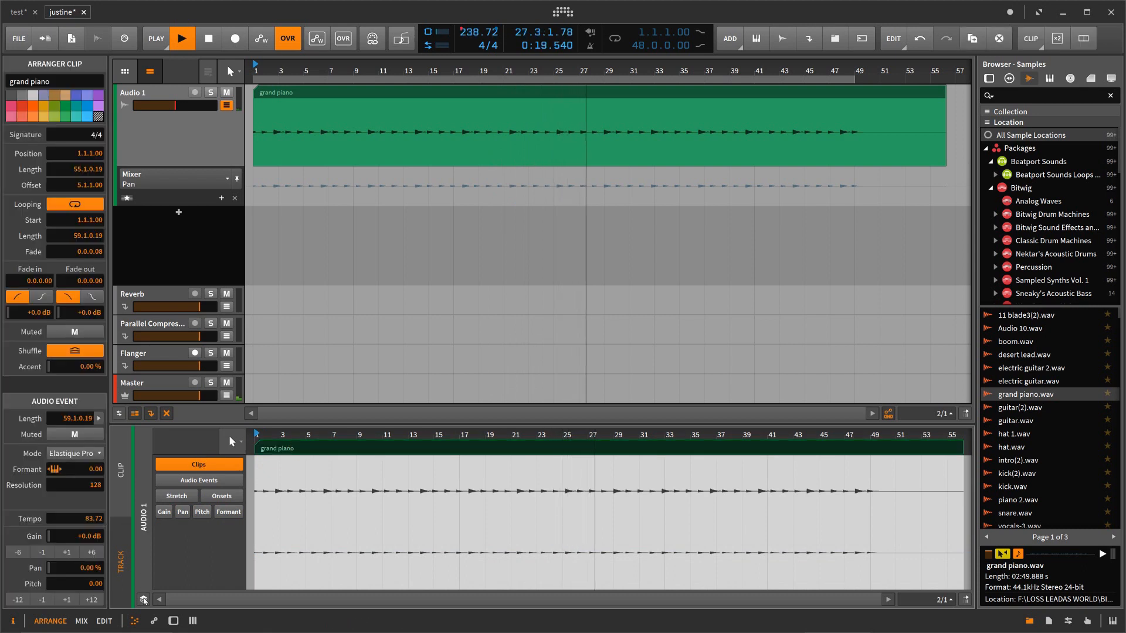
Step: Show the automation editor for the Audio 1 track and check its list of automation targets
left_click(154, 622)
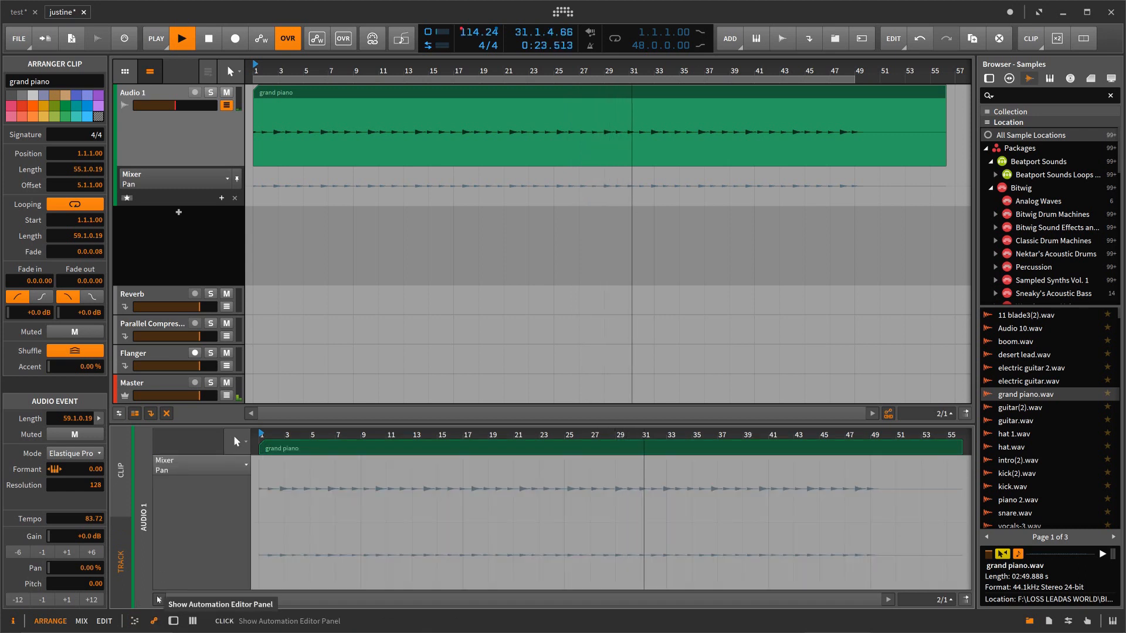
left_click(228, 463)
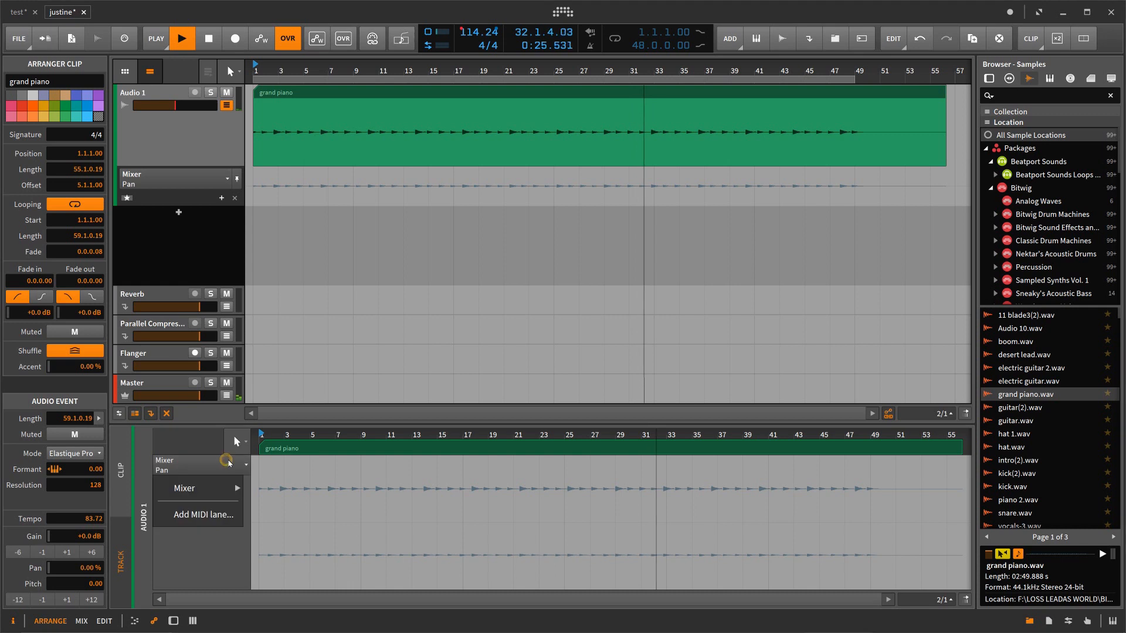
mouse_move(235, 488)
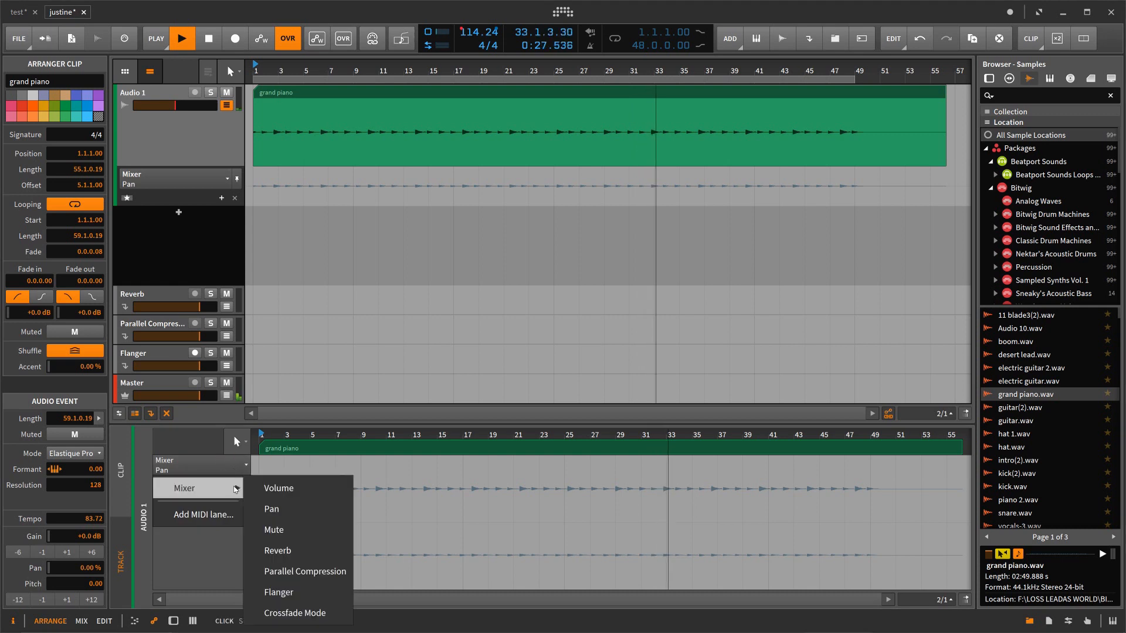
left_click(212, 556)
Step: Examine the controller numbers offered for a new MIDI automation lane, cancel the lane, and stop playback with a return to the start
left_click(245, 468)
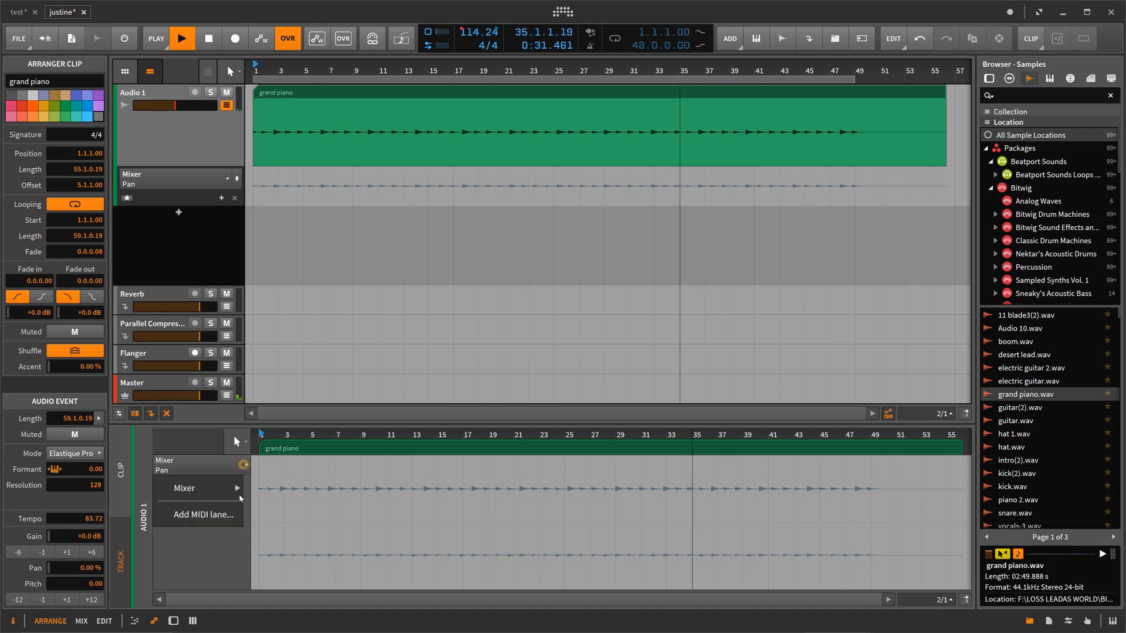
left_click(231, 514)
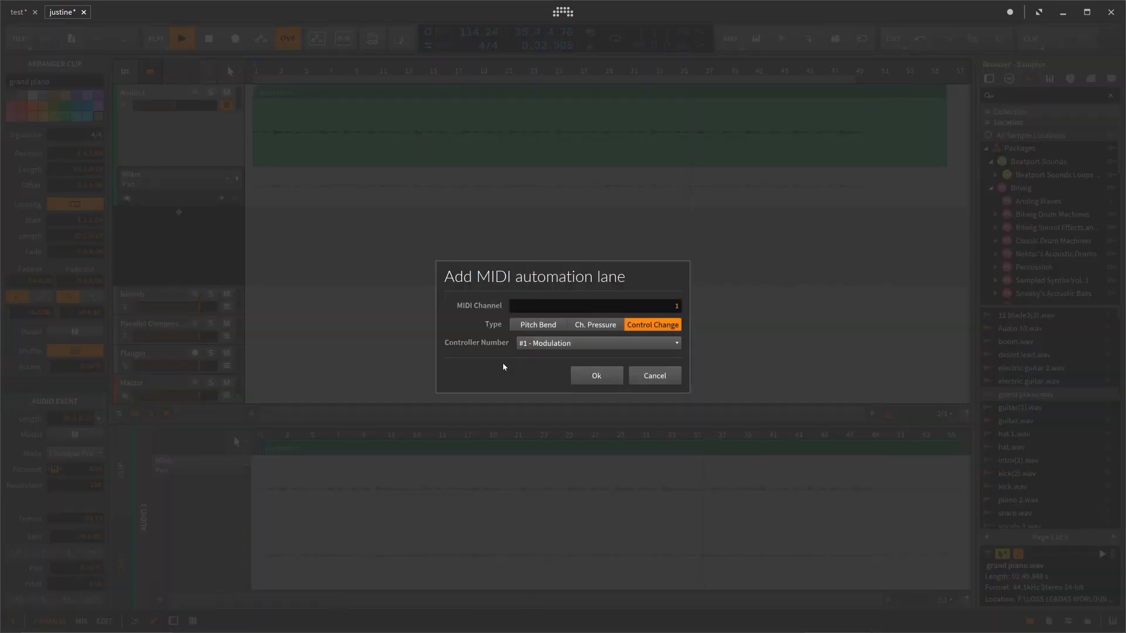
left_click(543, 345)
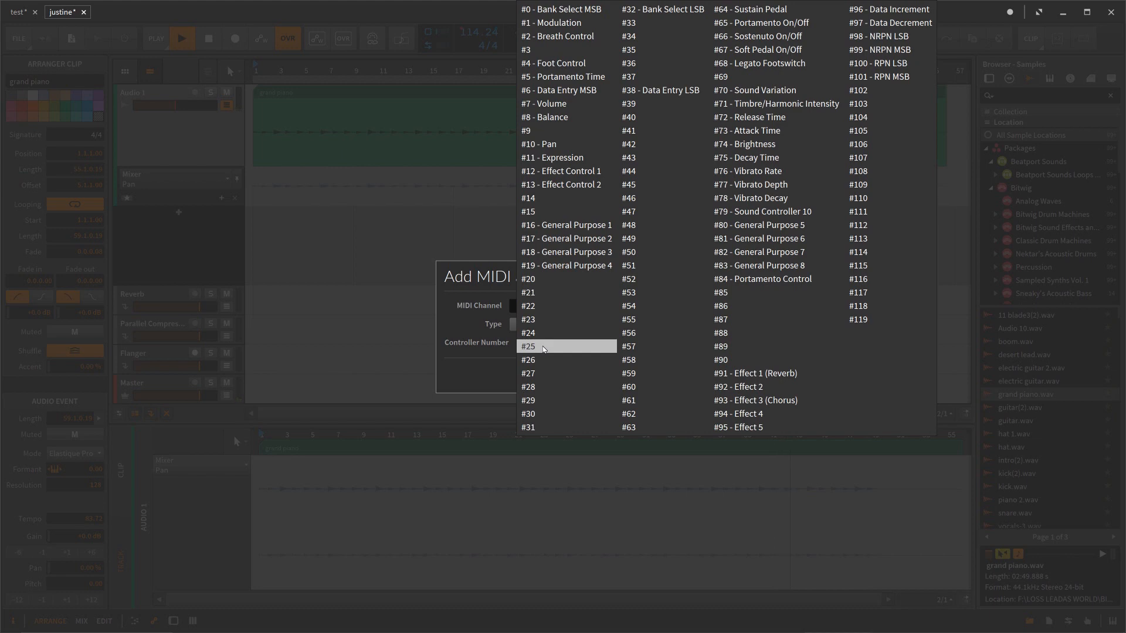
left_click(386, 294)
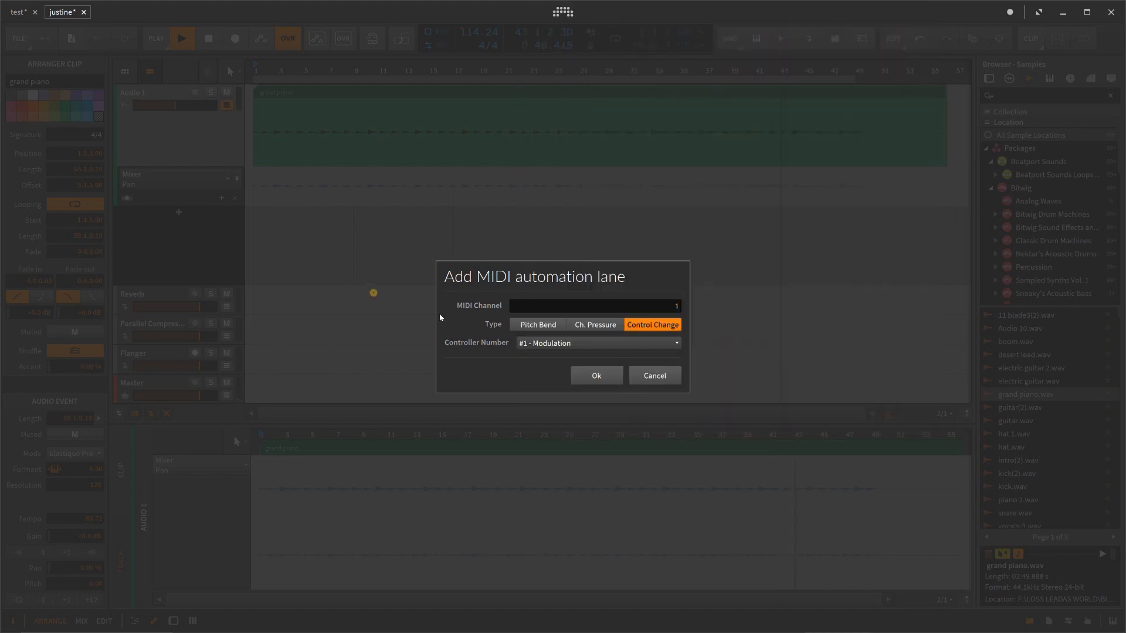
left_click(655, 380)
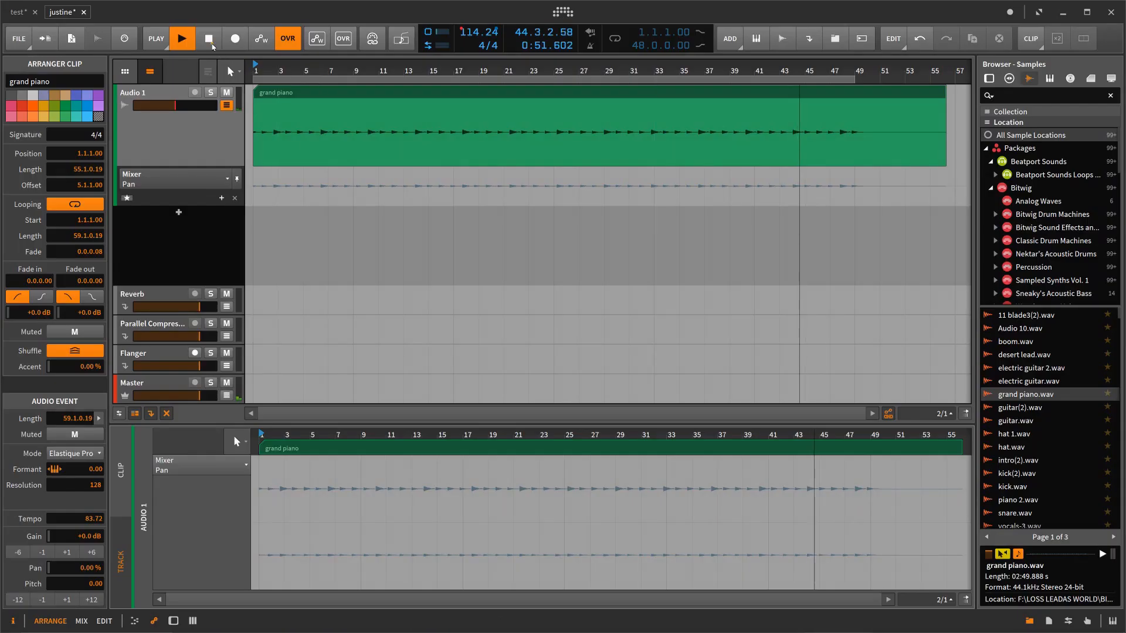
left_click(210, 42)
left_click(211, 41)
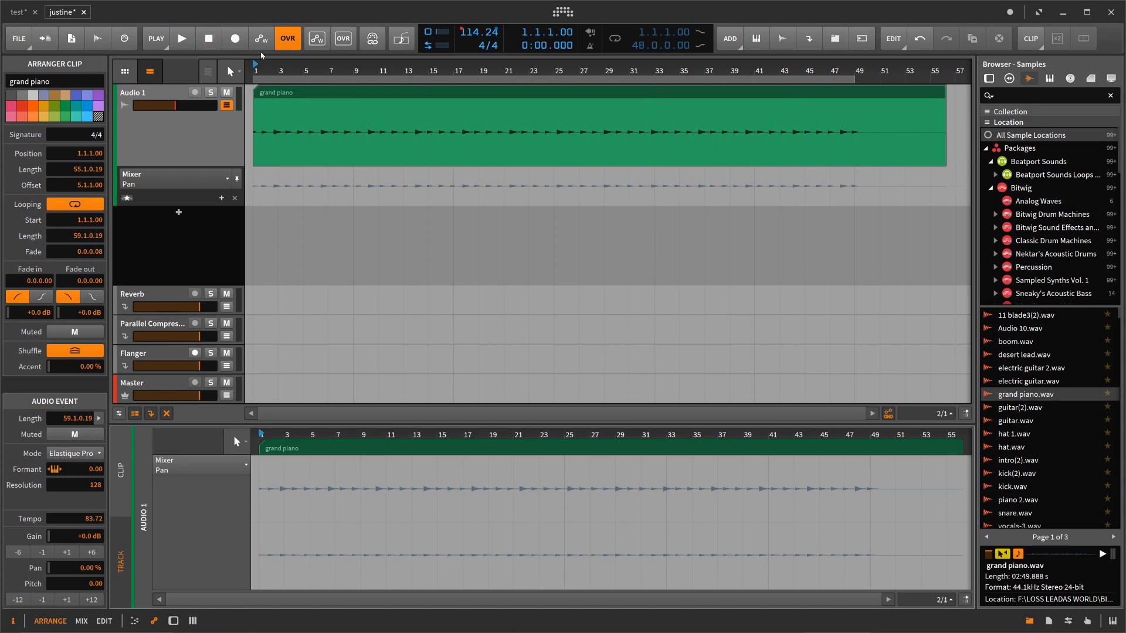
left_click(239, 72)
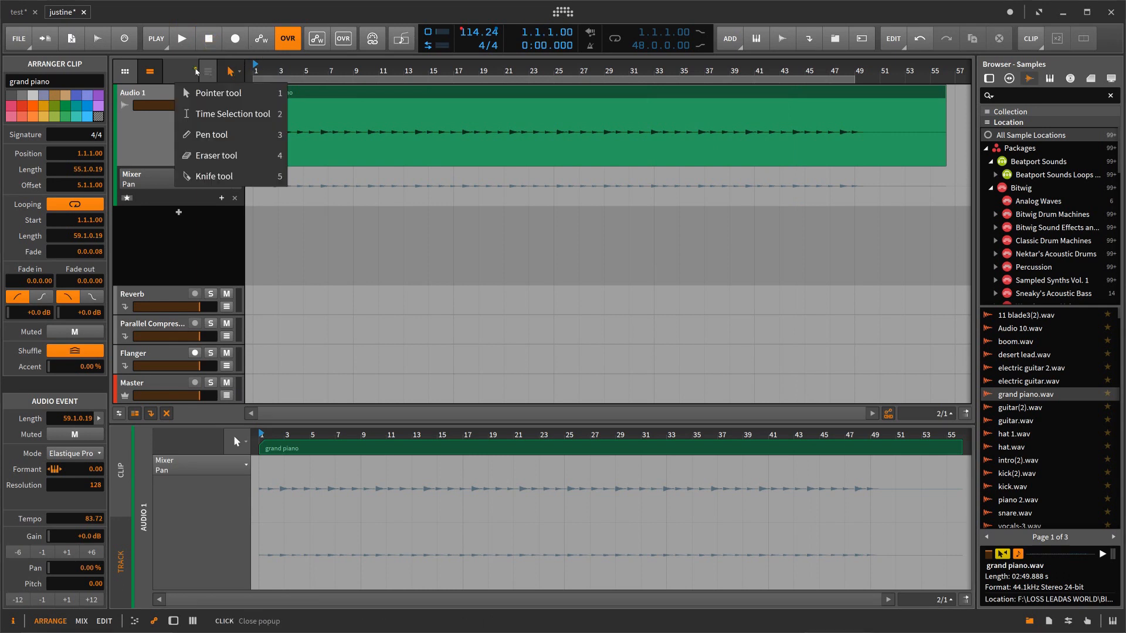
left_click(195, 69)
left_click(178, 86)
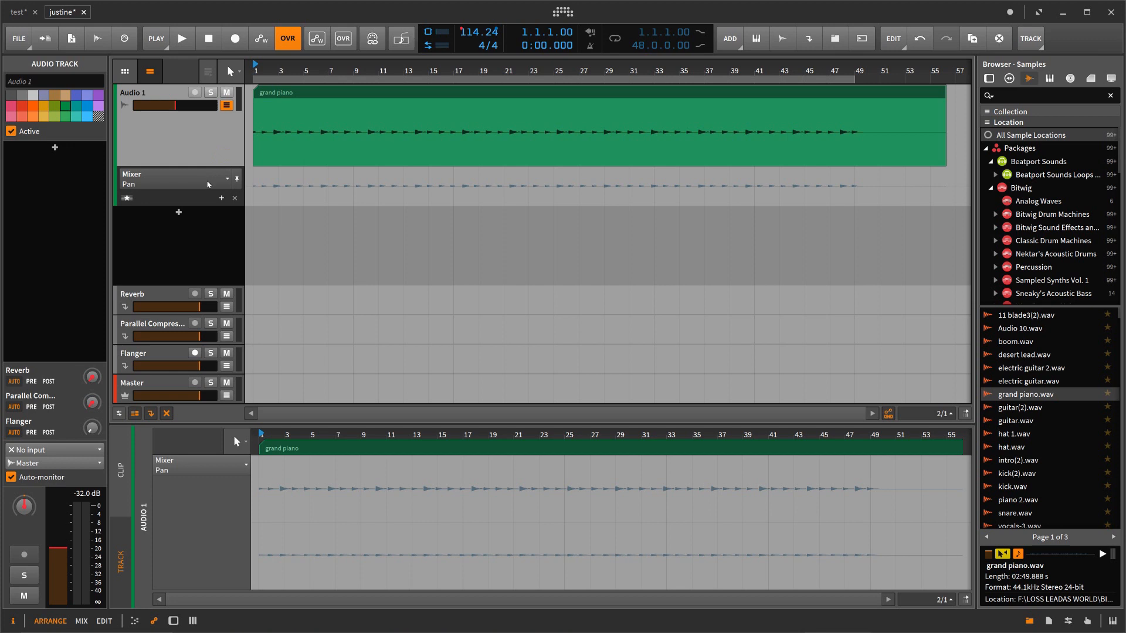
Step: Hide the Audio 1 track's automation lane and look for automation options on the tempo value
left_click(226, 105)
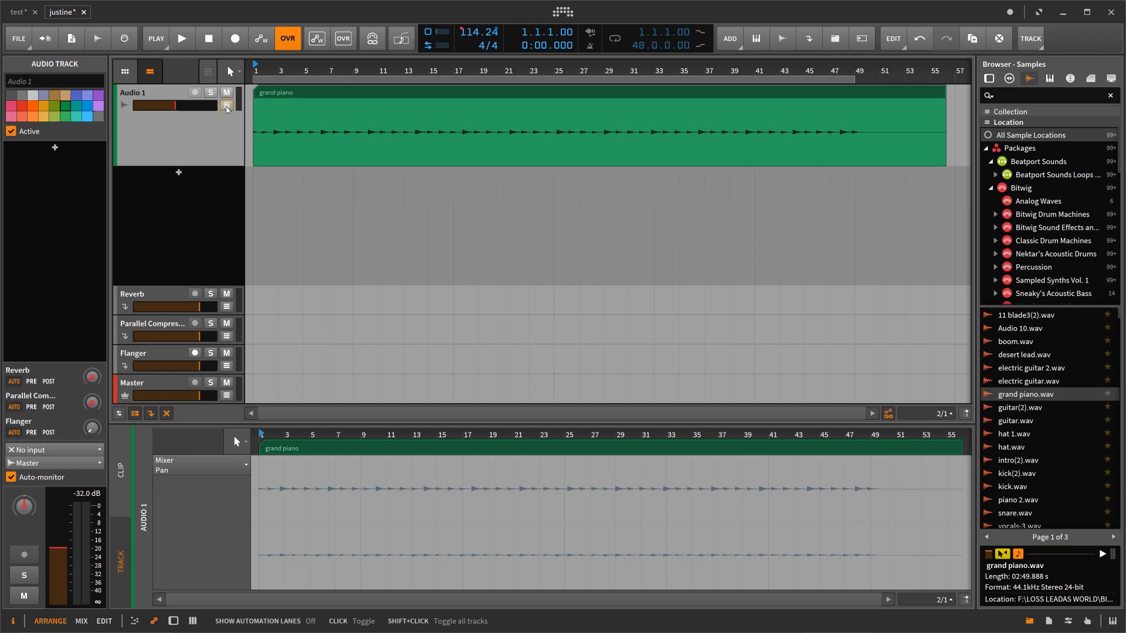
right_click(470, 34)
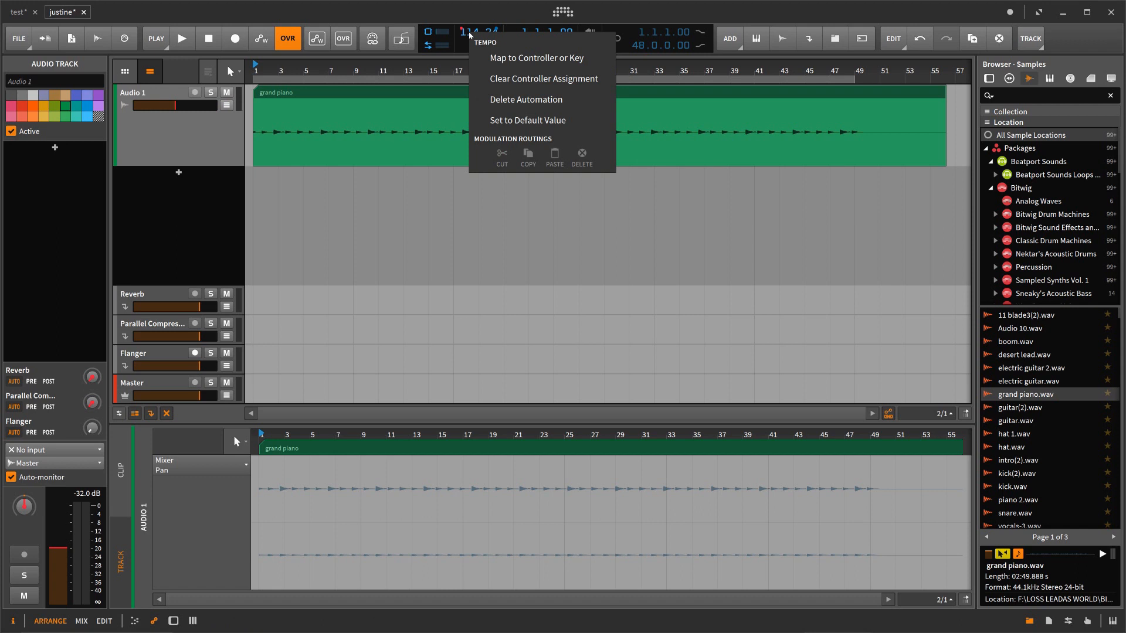
left_click(451, 60)
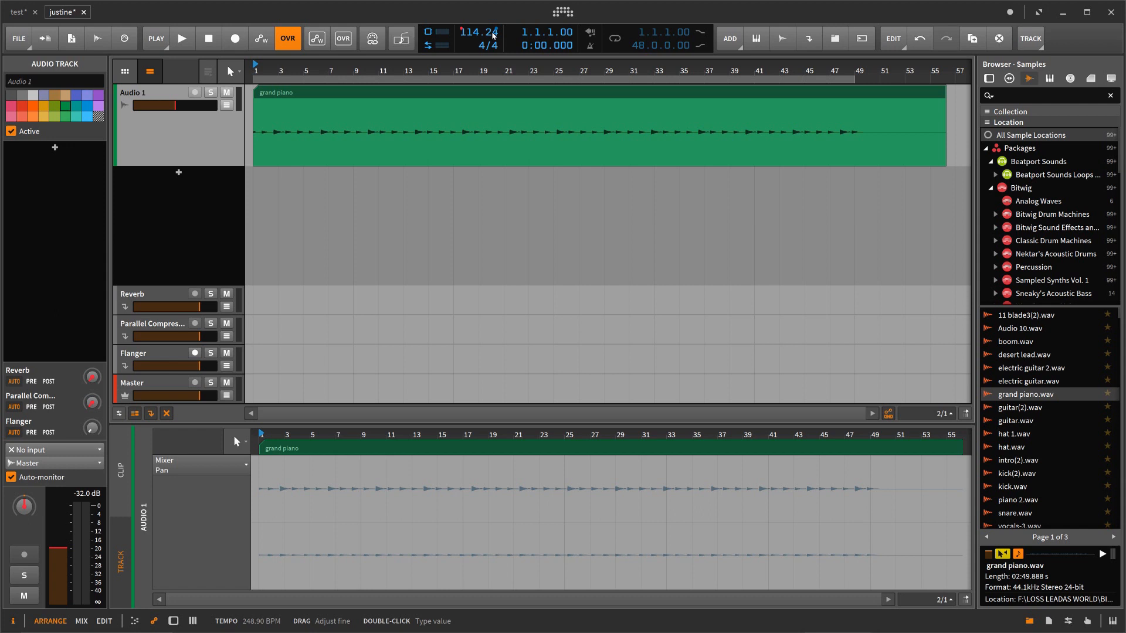
Step: Show the Audio 1 track's automation lane and examine which mixer parameters it can automate
left_click(226, 105)
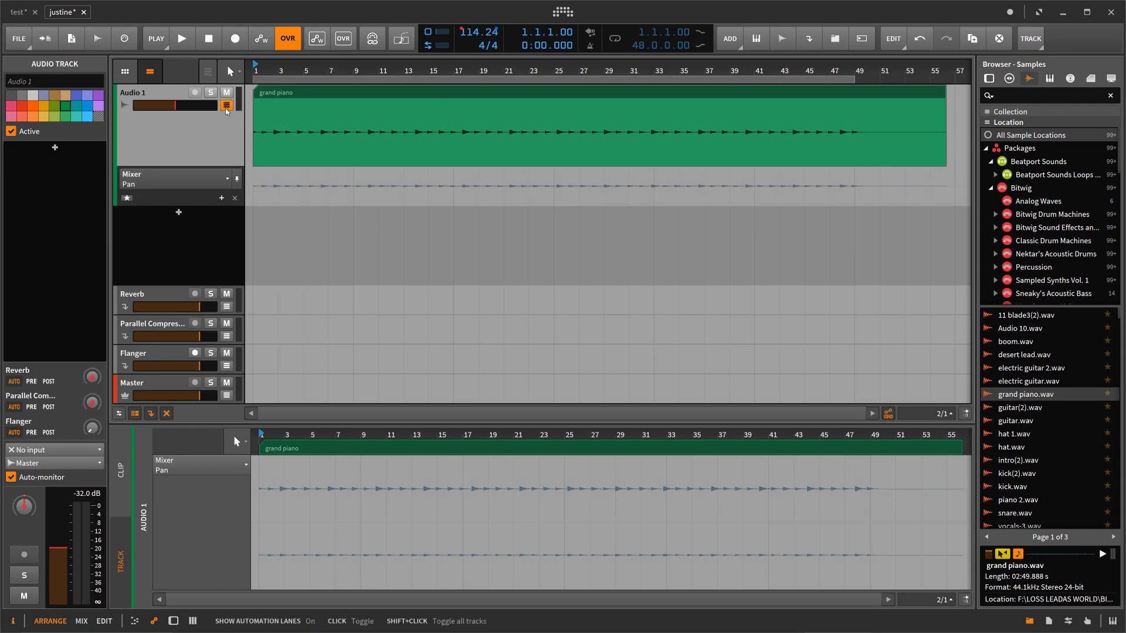
left_click(225, 181)
mouse_move(202, 203)
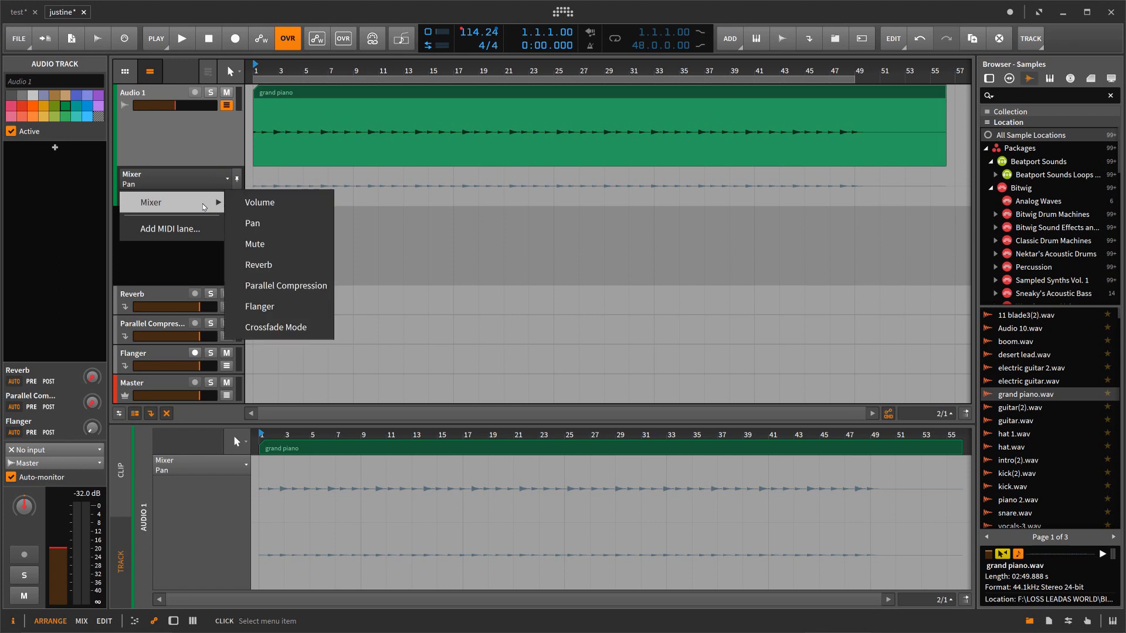
left_click(202, 148)
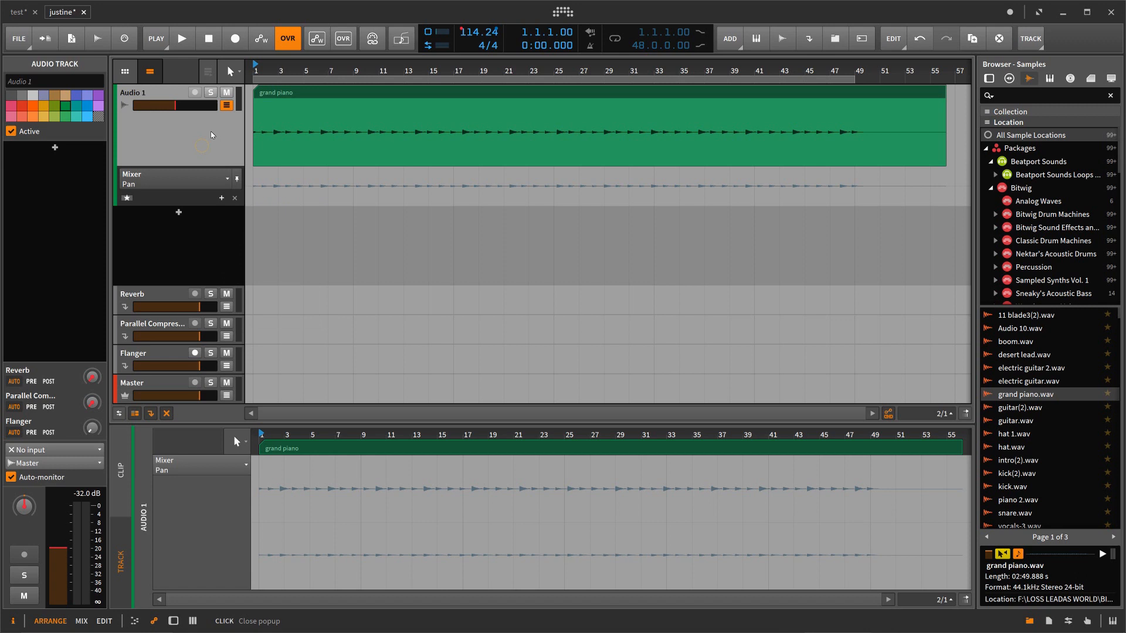
Step: Bring up the Audio 1 device chain, reopen the grand piano clip in the detail editor, and view its Formant, Gain and Stretch layers
double_click(125, 107)
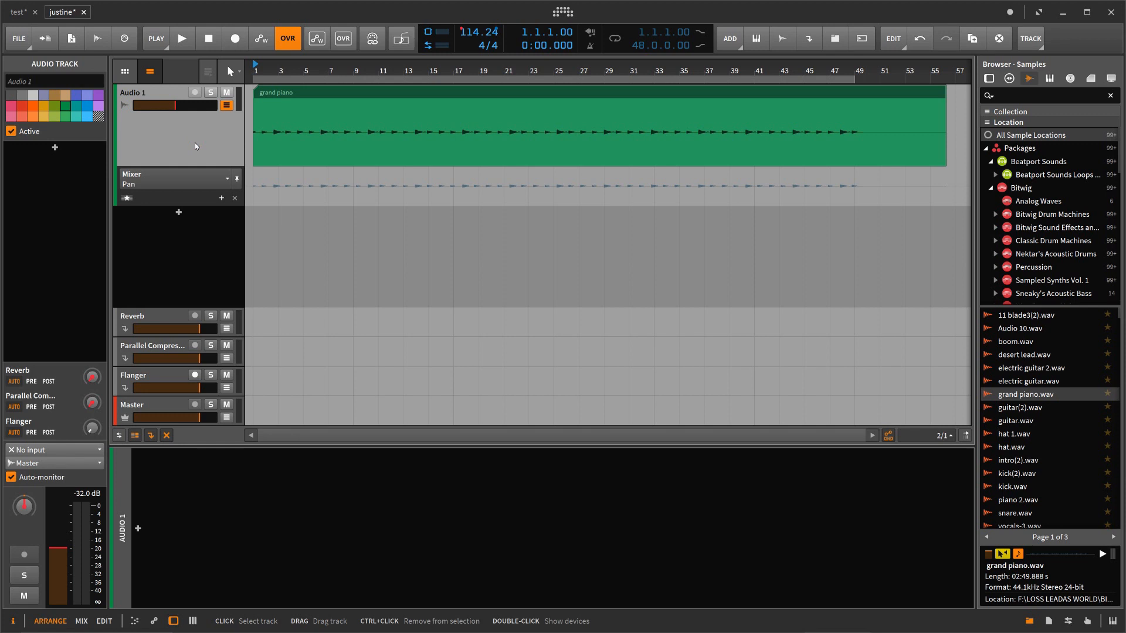
double_click(323, 91)
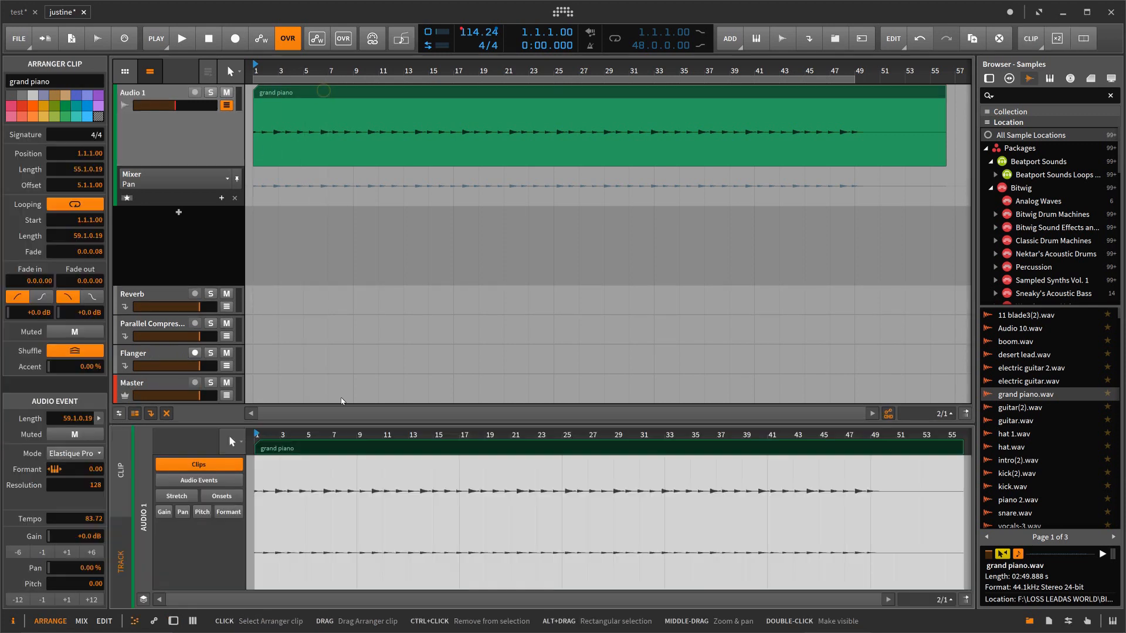
left_click_drag(340, 439, 341, 441)
left_click(228, 517)
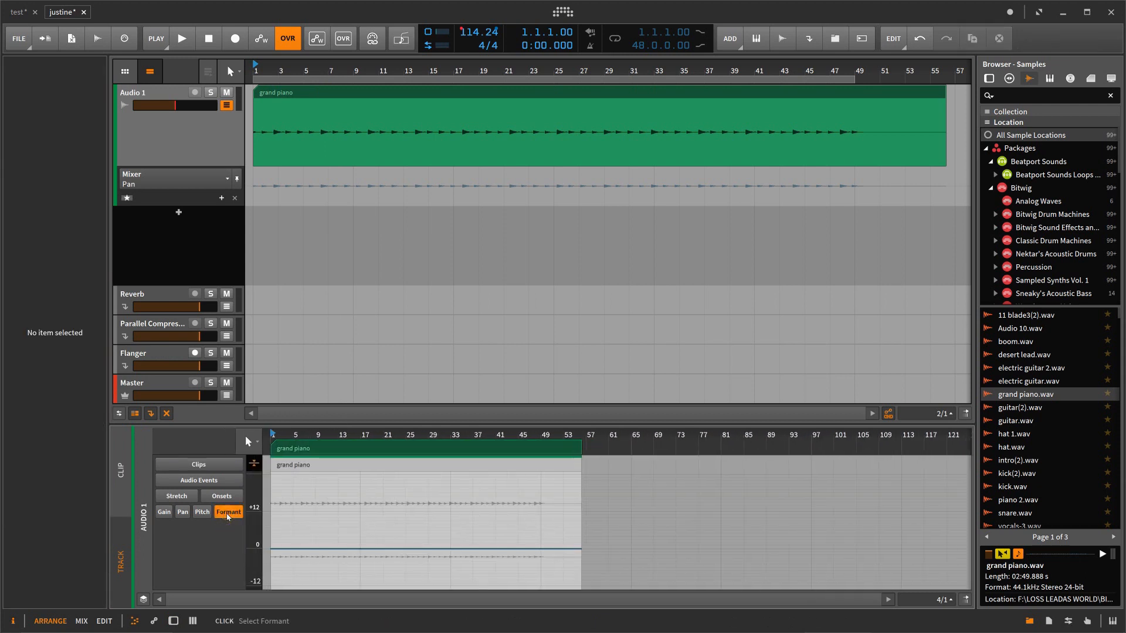
left_click(144, 598)
left_click(144, 599)
left_click(201, 511)
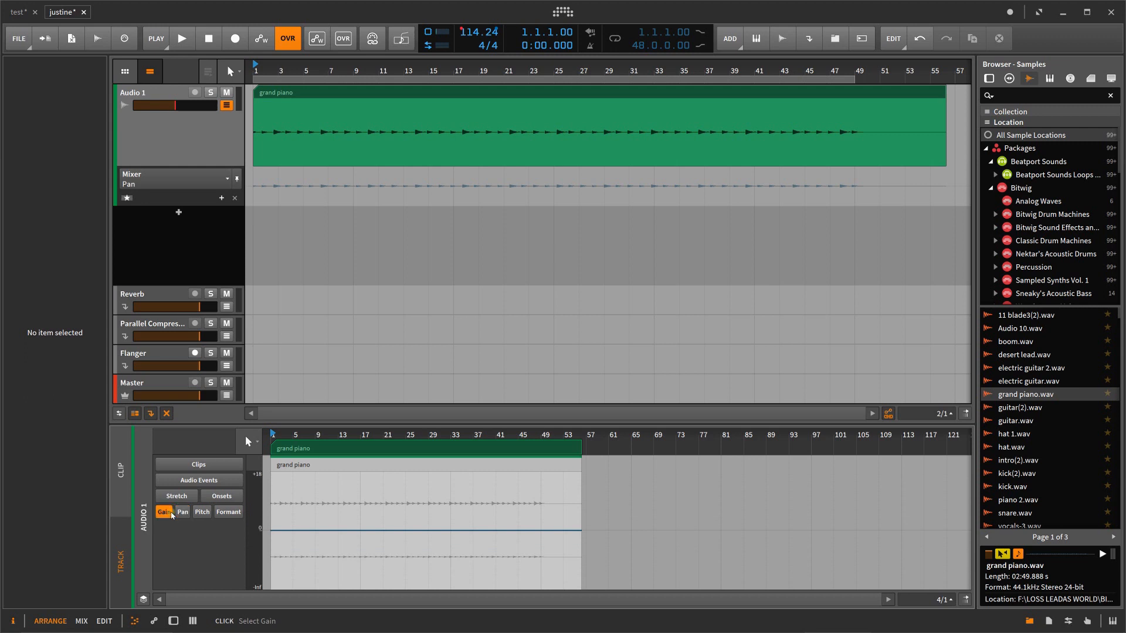
left_click(176, 498)
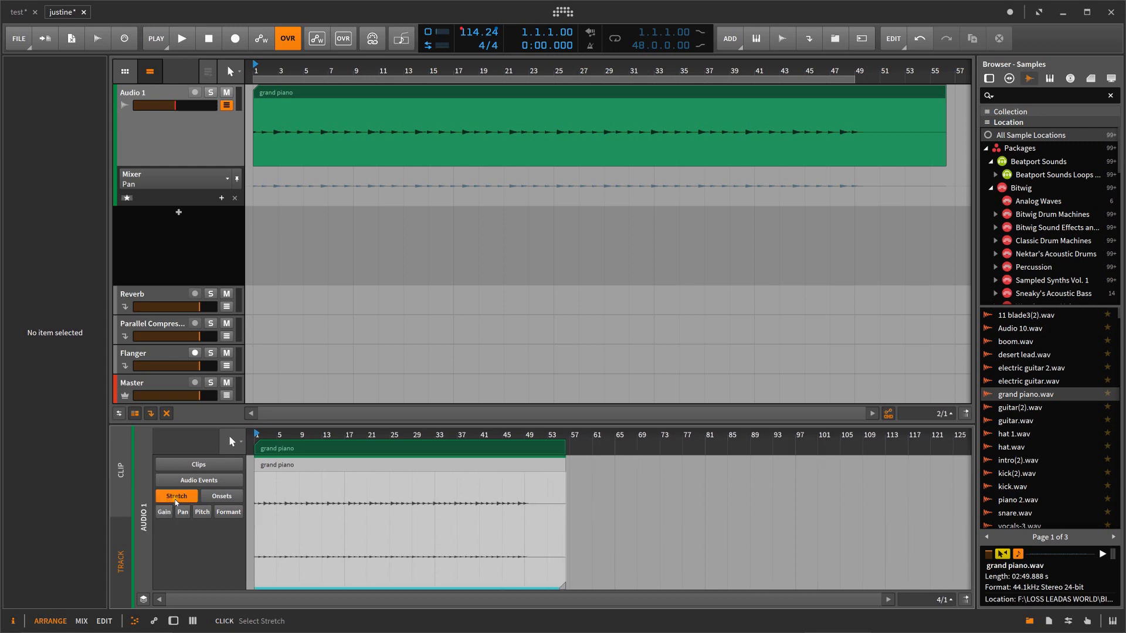
Step: View the grand piano's Onsets layer, return to Audio Events, and switch the detail editor from track to clip editing
left_click(222, 503)
left_click(219, 479)
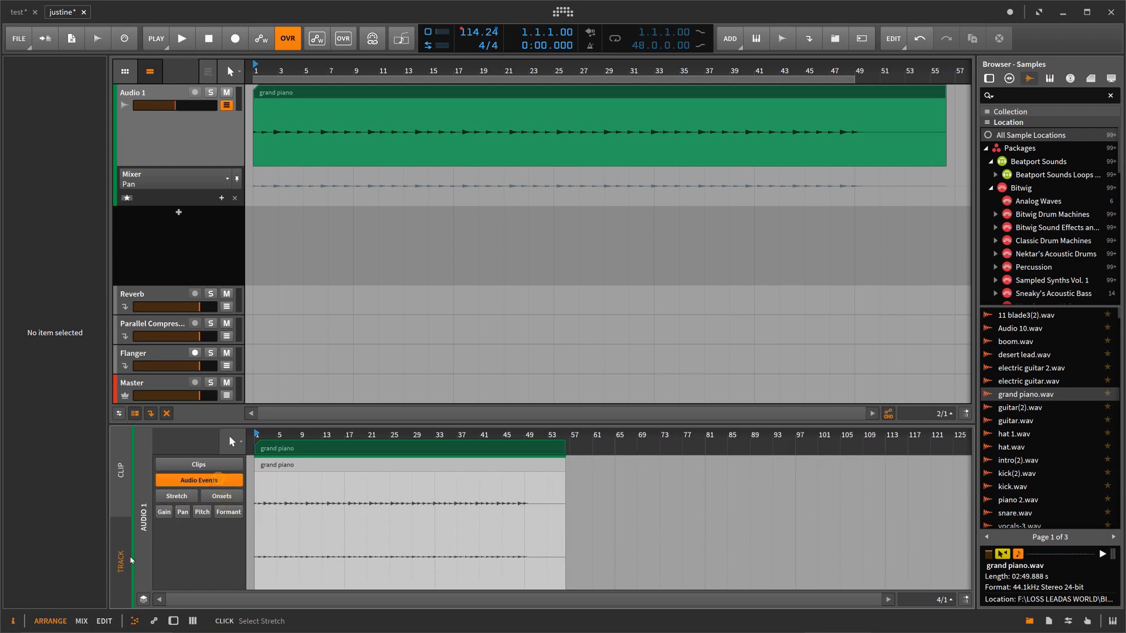
left_click(121, 569)
left_click(125, 500)
Step: View the grand piano clip's Stretch, Gain, Pitch and Formant layers and return to Audio Events
left_click(174, 490)
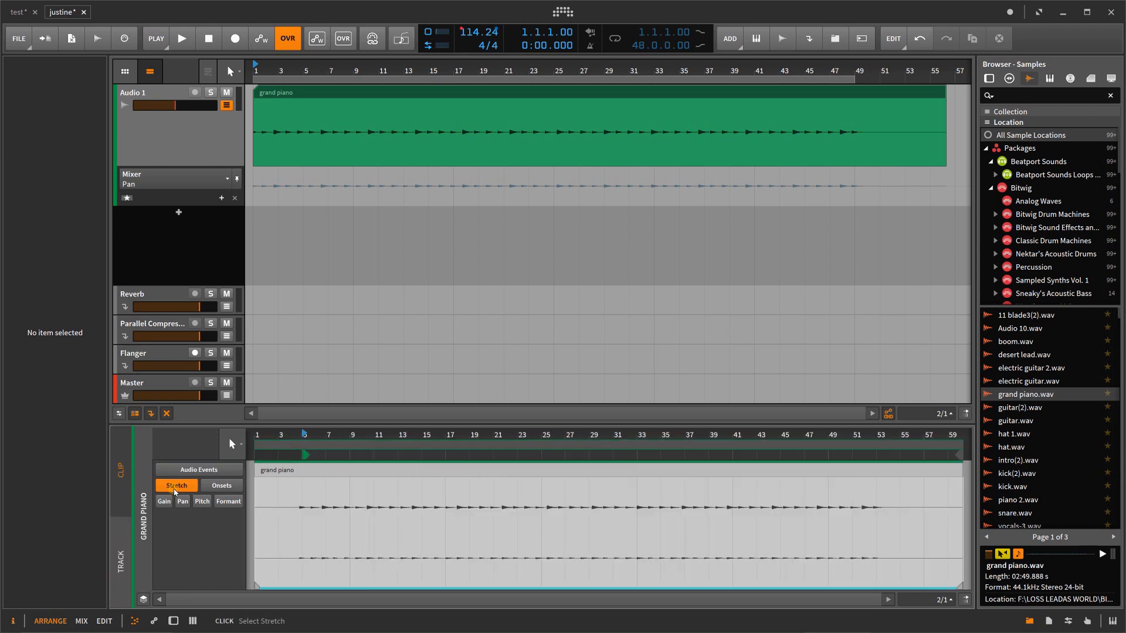
left_click(164, 501)
left_click(201, 502)
left_click(227, 503)
left_click(211, 471)
Step: Hide and reshow the detail editor, and examine the audio editor modes available in layered editing before turning it off
left_click(134, 621)
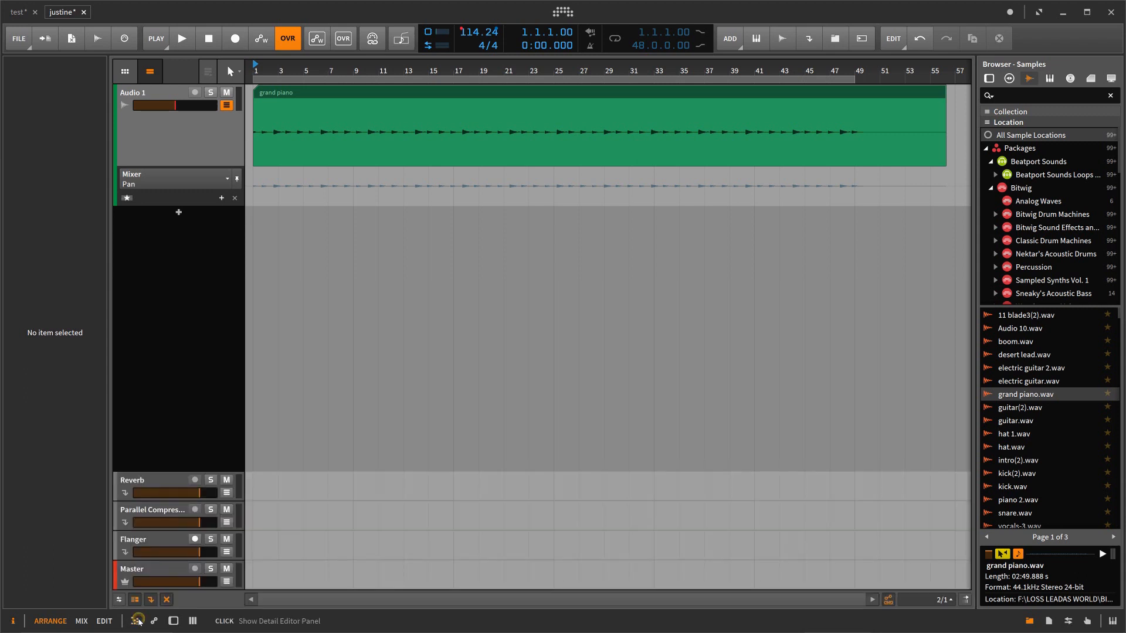
left_click(134, 620)
left_click(143, 601)
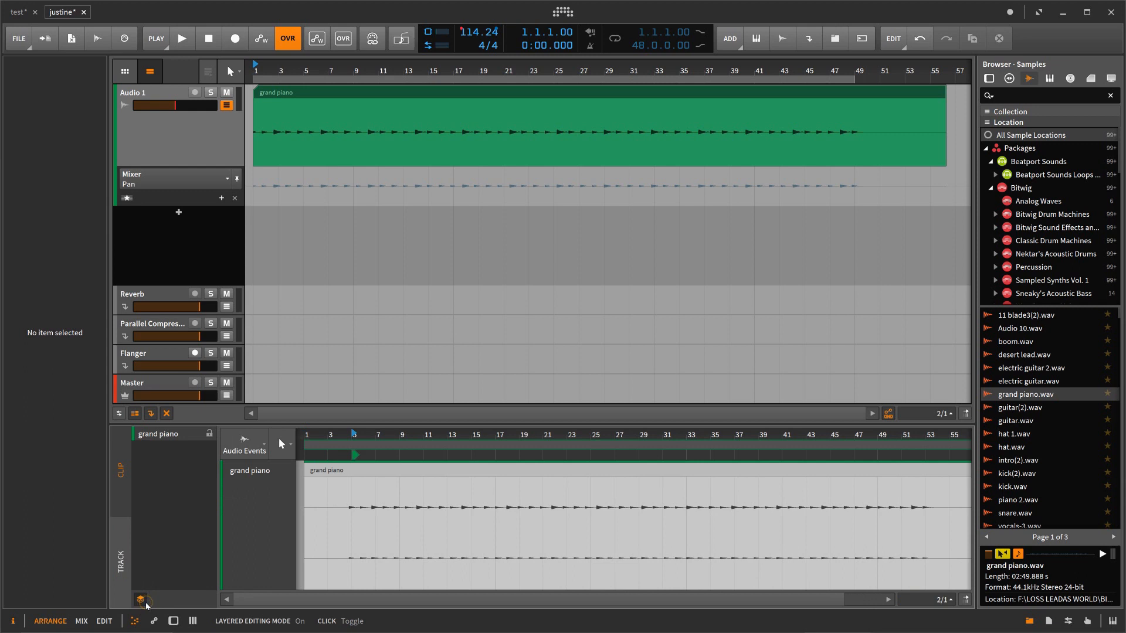
left_click(244, 445)
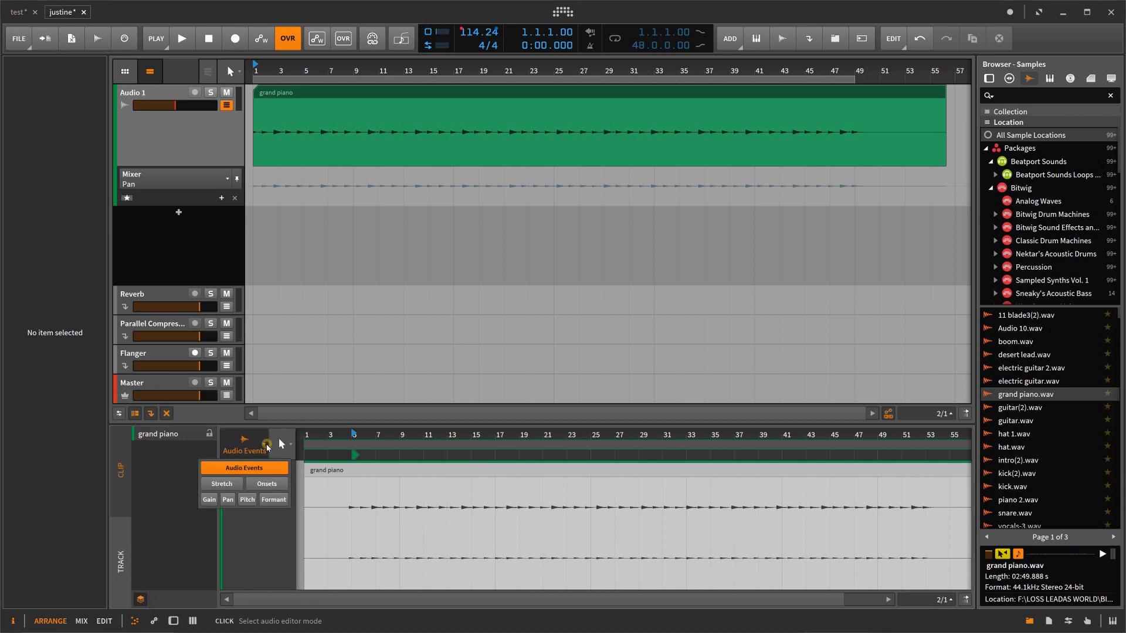
left_click(264, 526)
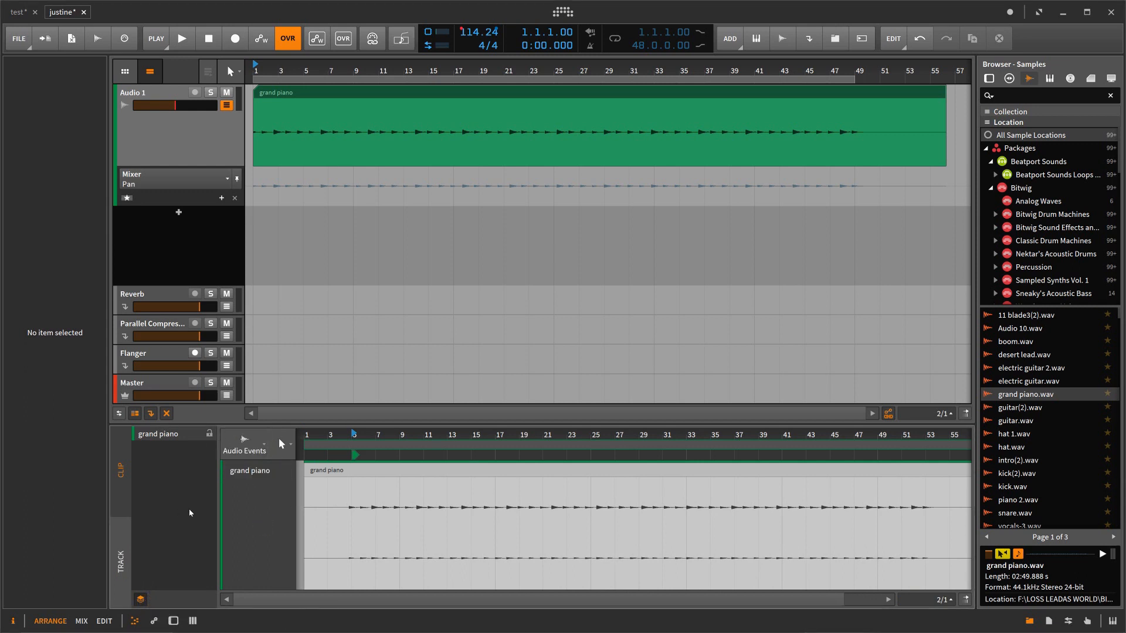
left_click(142, 600)
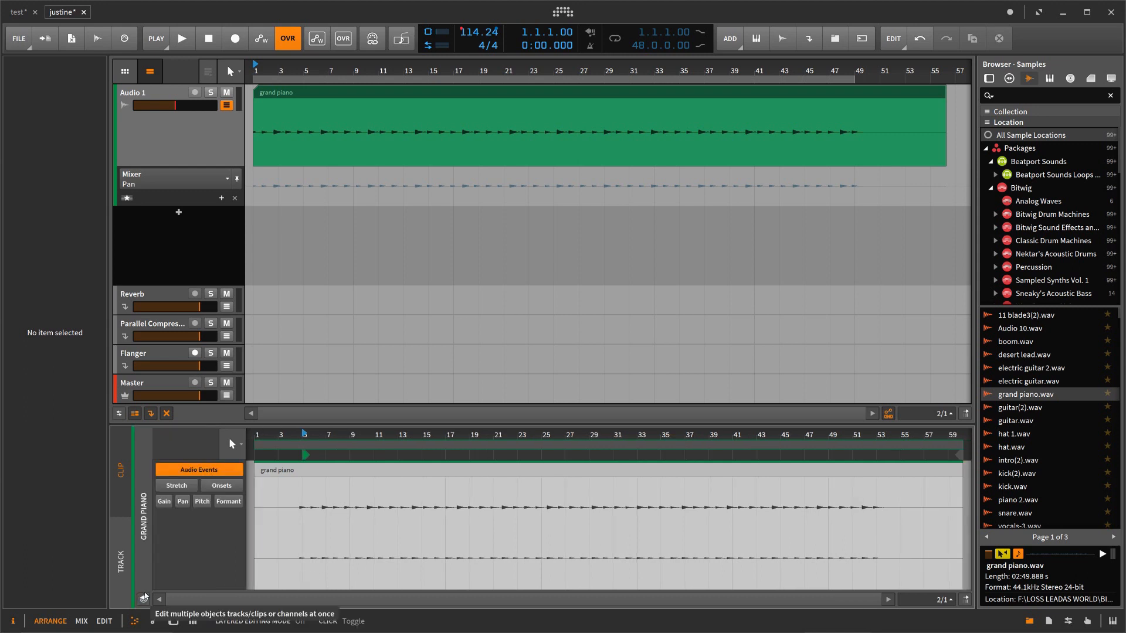
Step: Enable showing all lanes for the Audio 1 track and examine the mixer parameters its automation lane offers
left_click(141, 199)
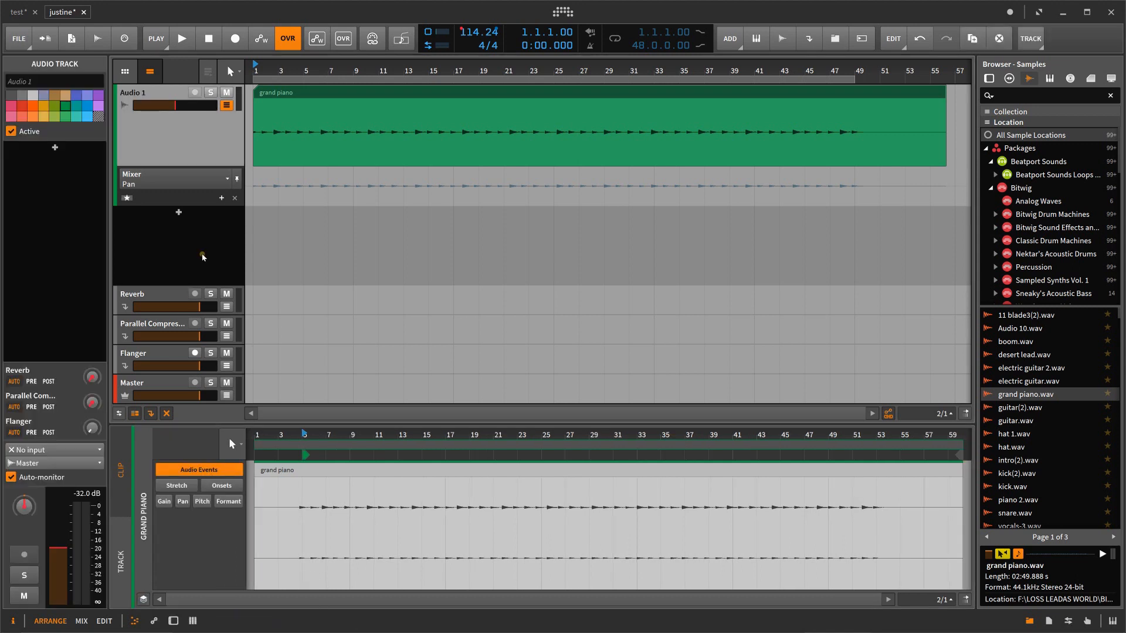
left_click(130, 199)
left_click(226, 181)
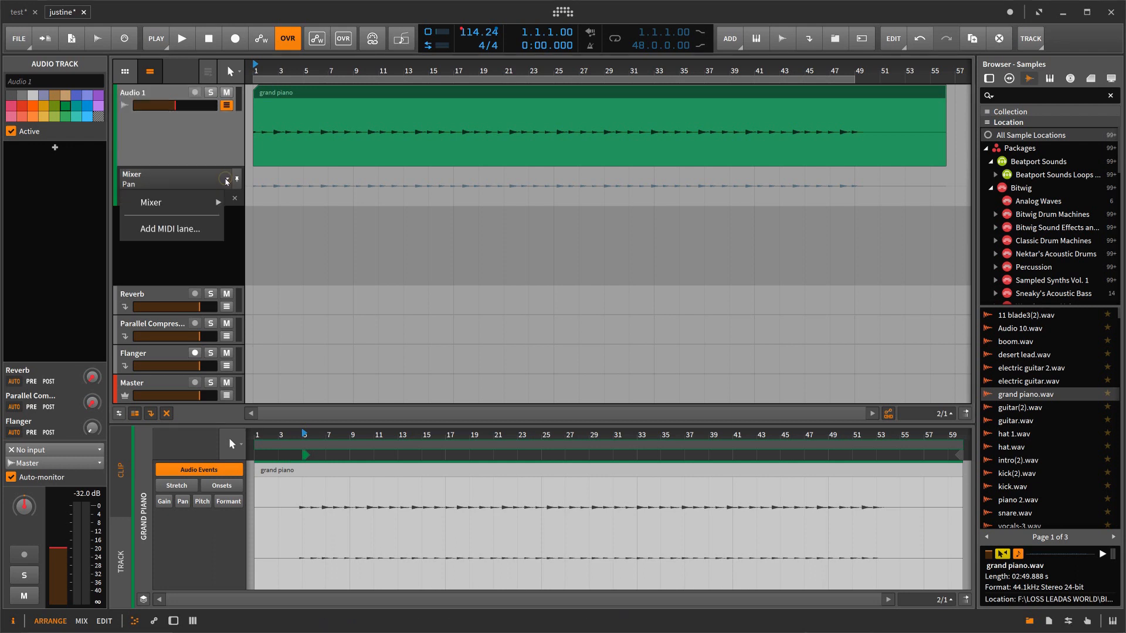
mouse_move(210, 211)
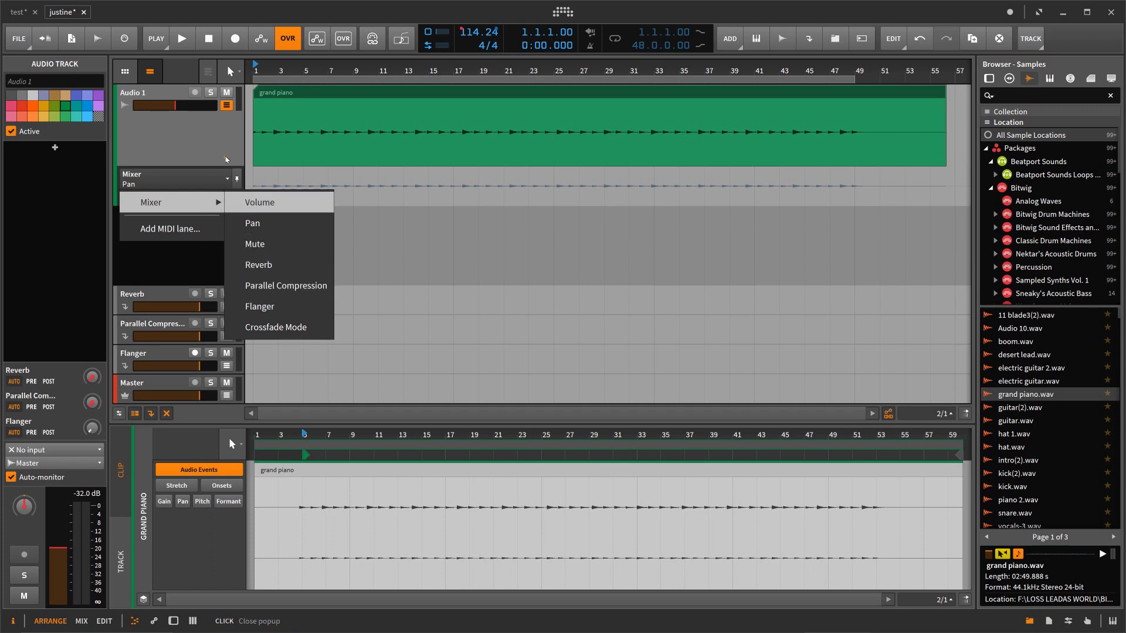
Step: Hide the Audio 1 track's automation lane and examine the arranger's editing tools
left_click(227, 105)
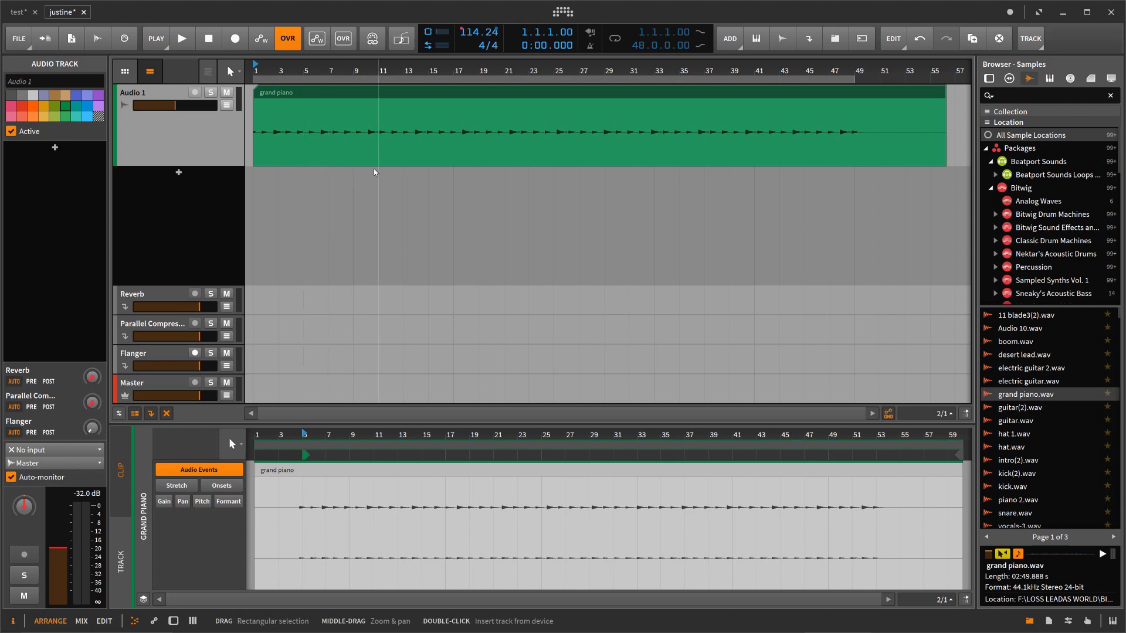
left_click(238, 70)
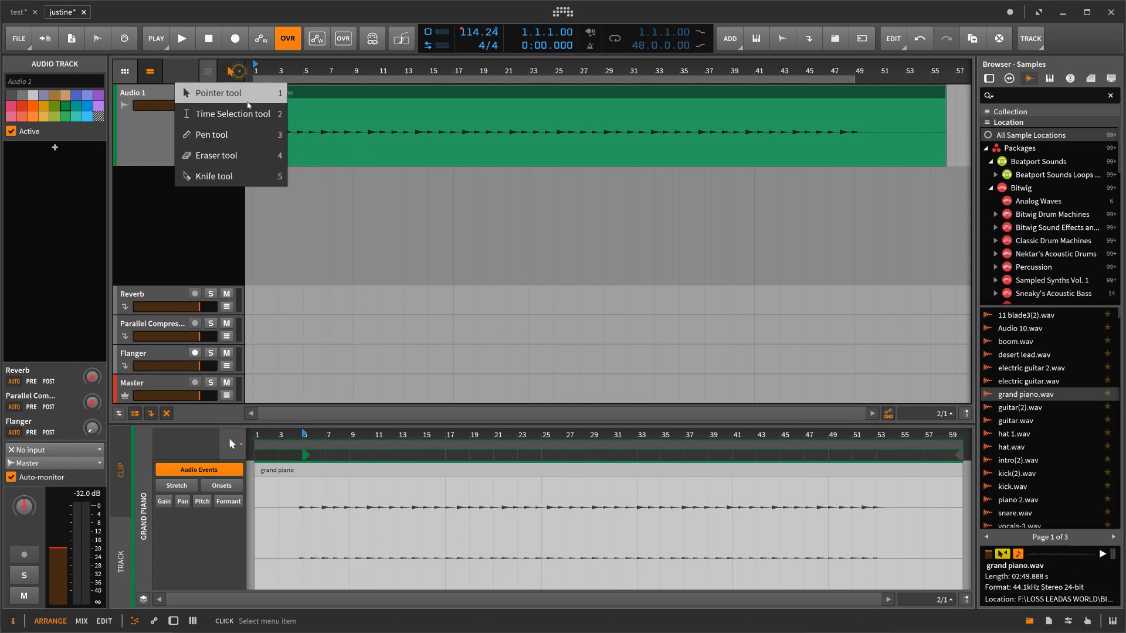
left_click(208, 222)
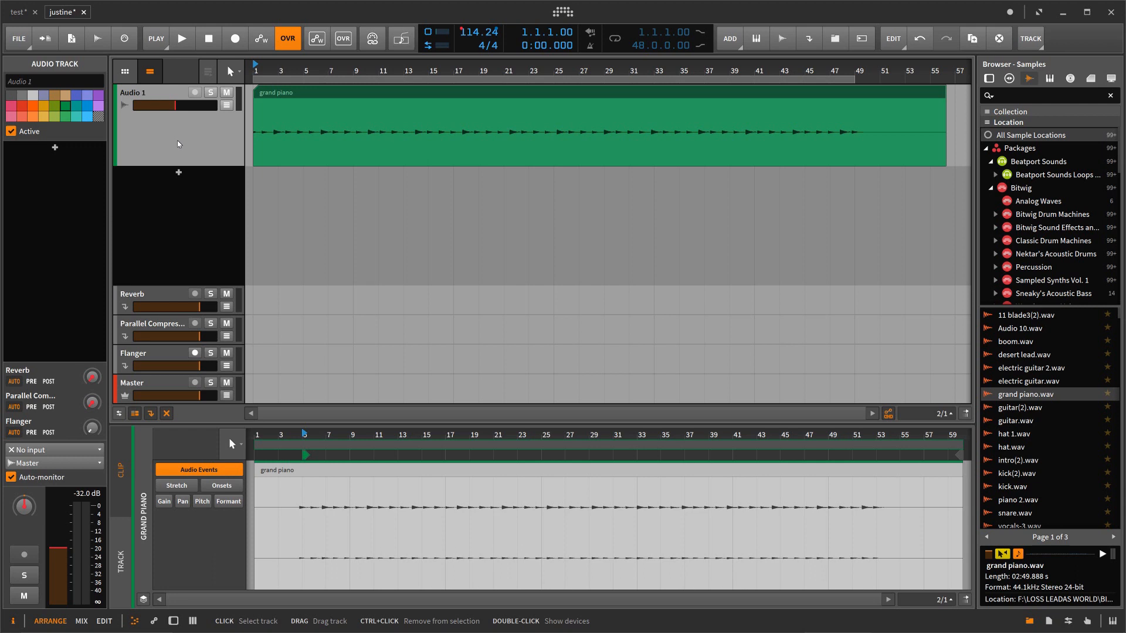
Step: Switch to Studio One and show the tempo track above the arrangement
left_click(1062, 12)
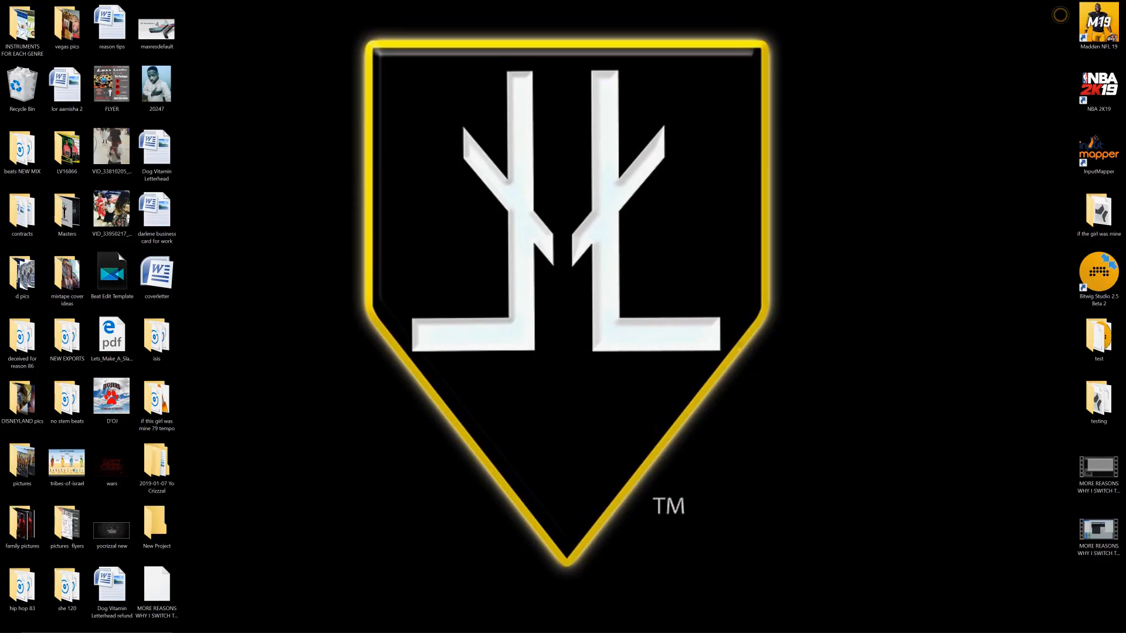
left_click(881, 623)
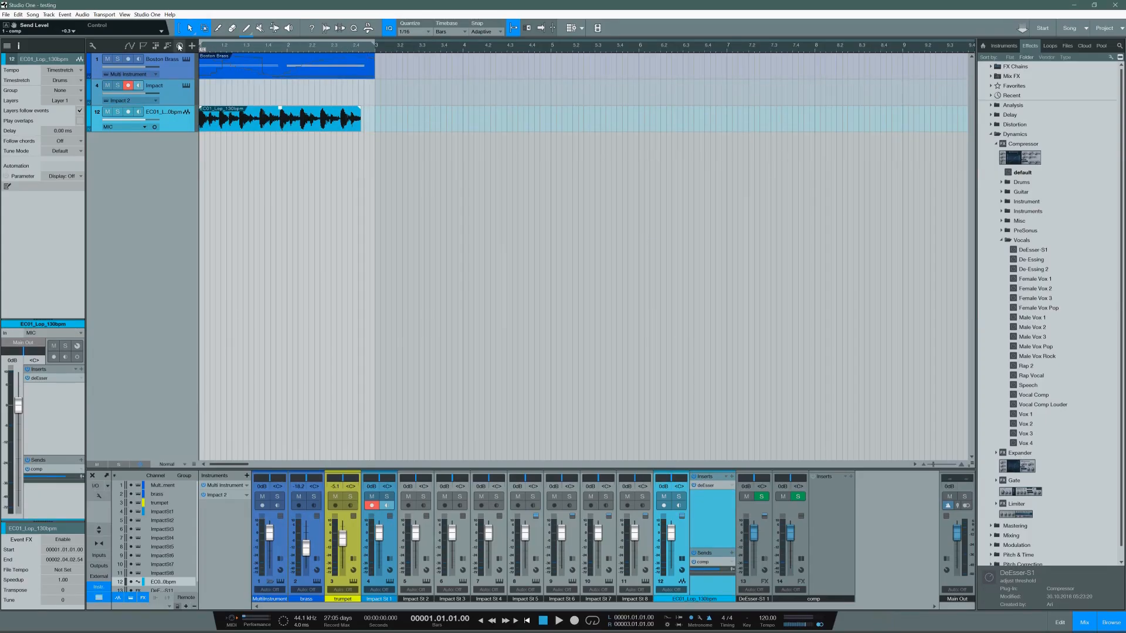
left_click(179, 47)
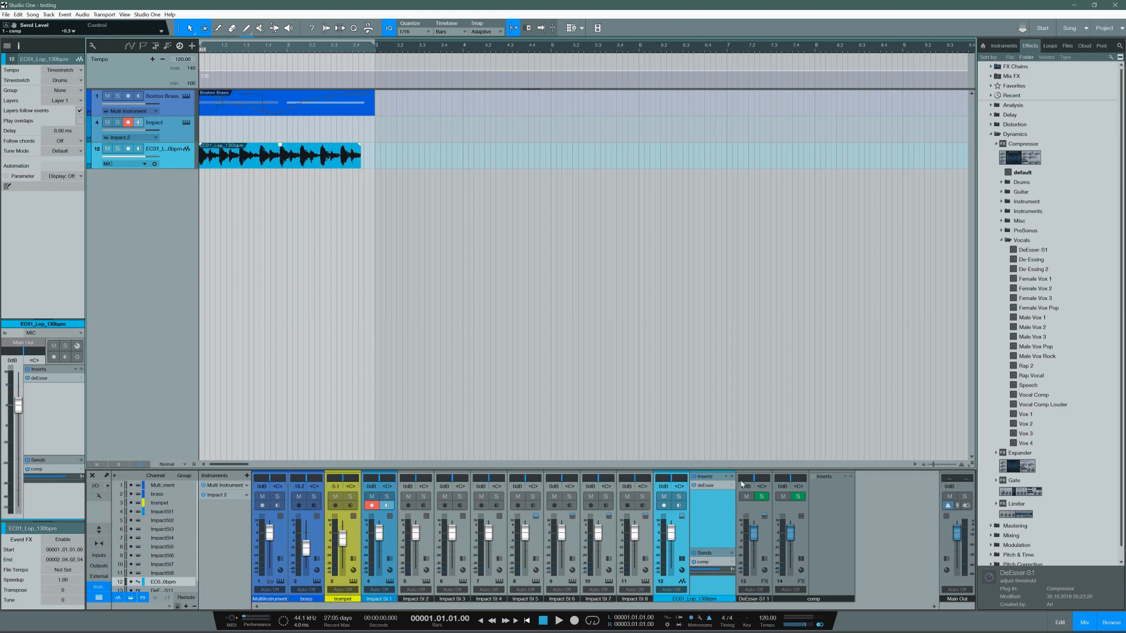
Step: Look for automation options on the transport's tempo value and leave the tempo field without changing it
right_click(771, 622)
right_click(768, 623)
left_click(766, 626)
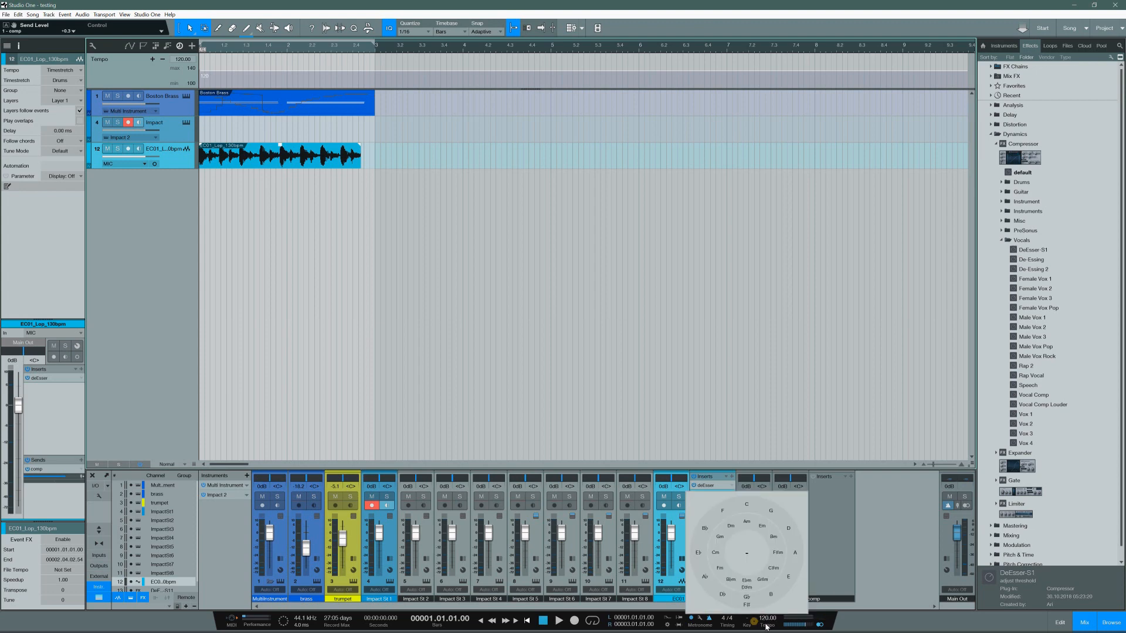
double_click(767, 620)
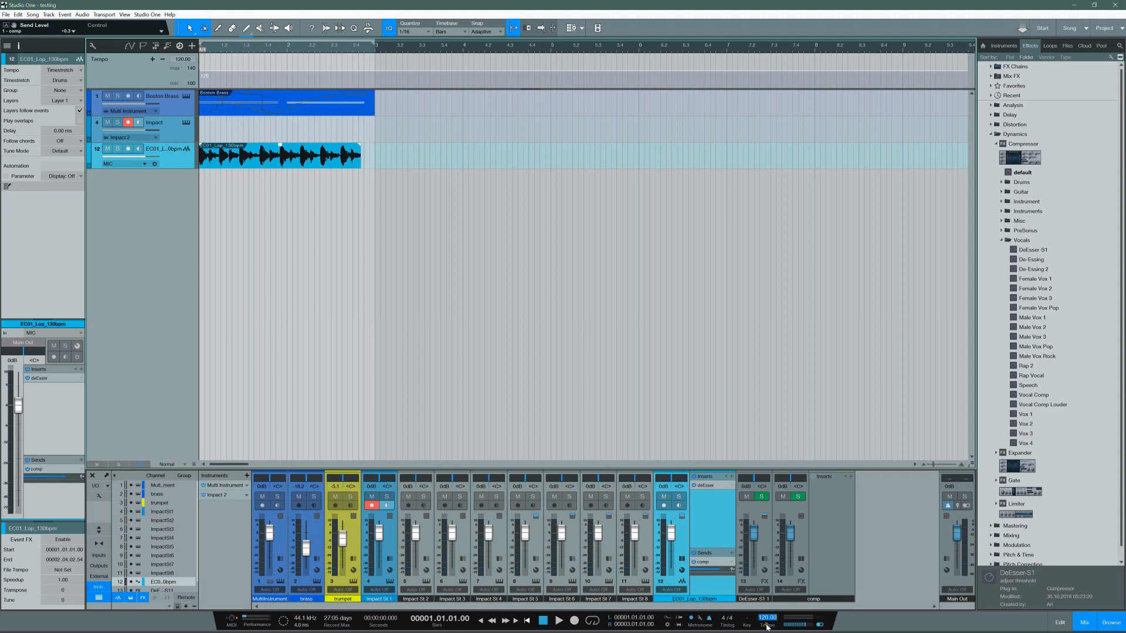
left_click(768, 628)
double_click(768, 621)
left_click(767, 628)
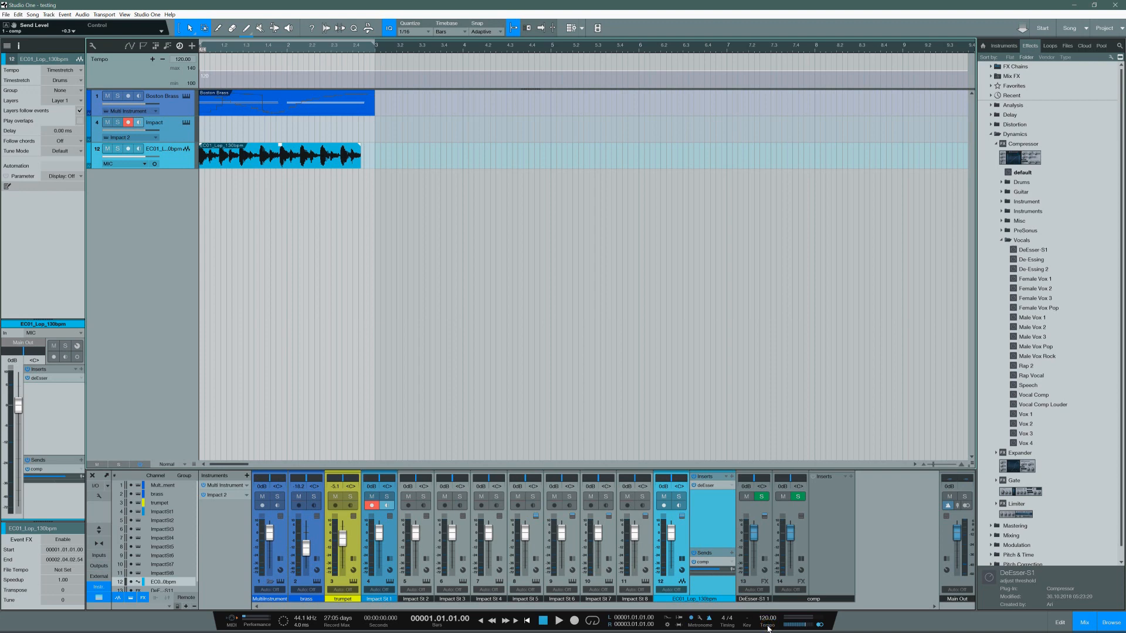
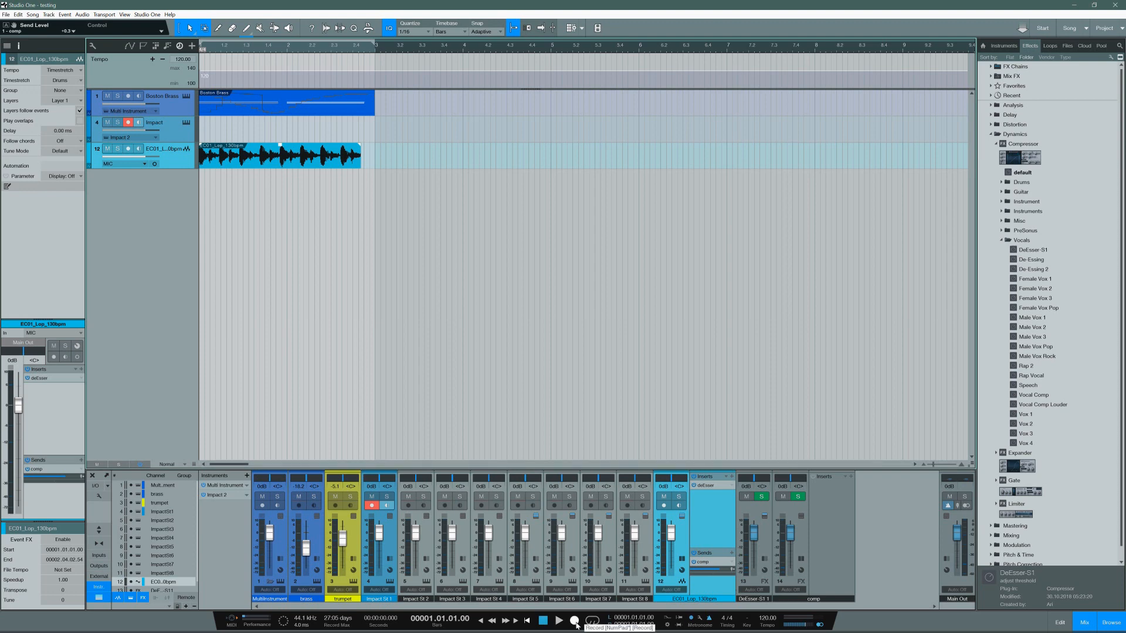
Step: Record onto the armed Impact track while trying to change the tempo track's value, and stop the recording
left_click(575, 621)
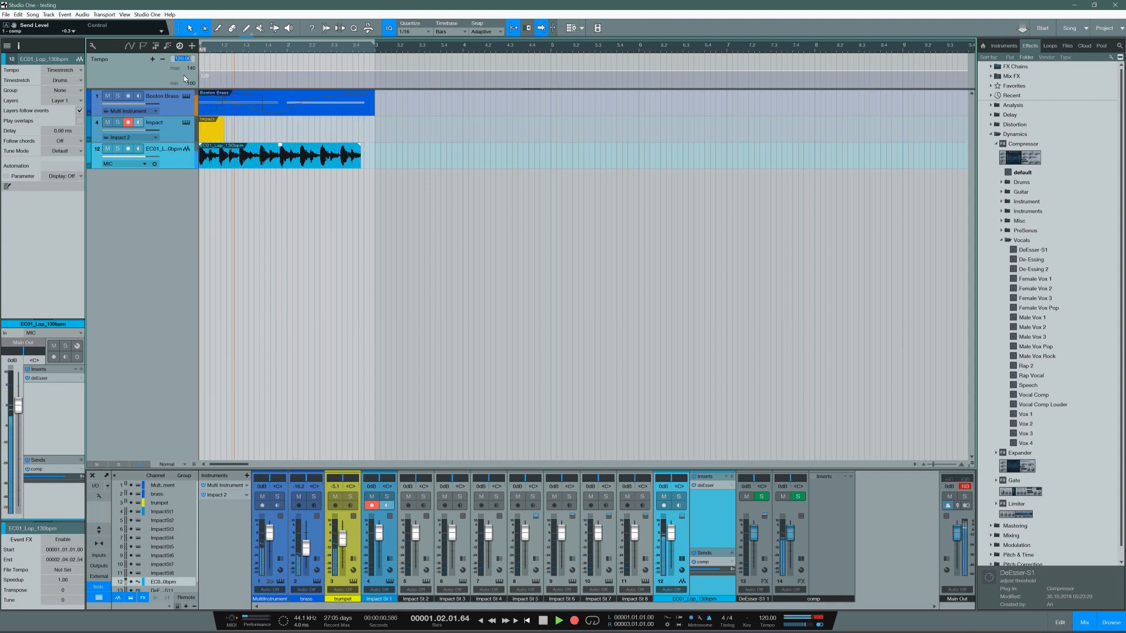
left_click(178, 59)
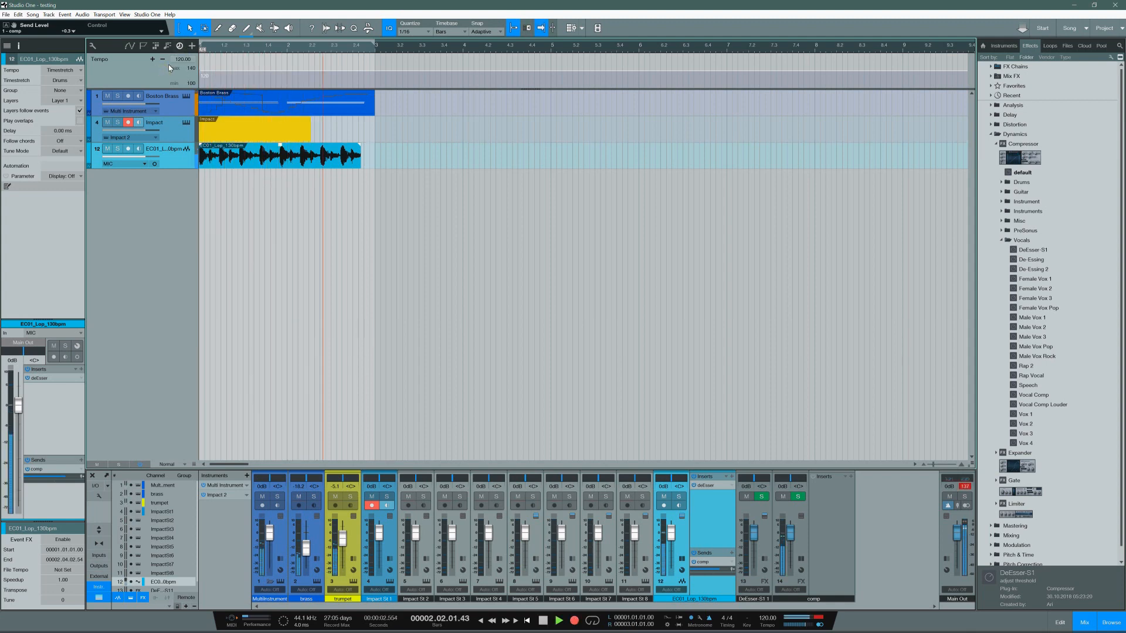
key("space")
left_click(186, 60)
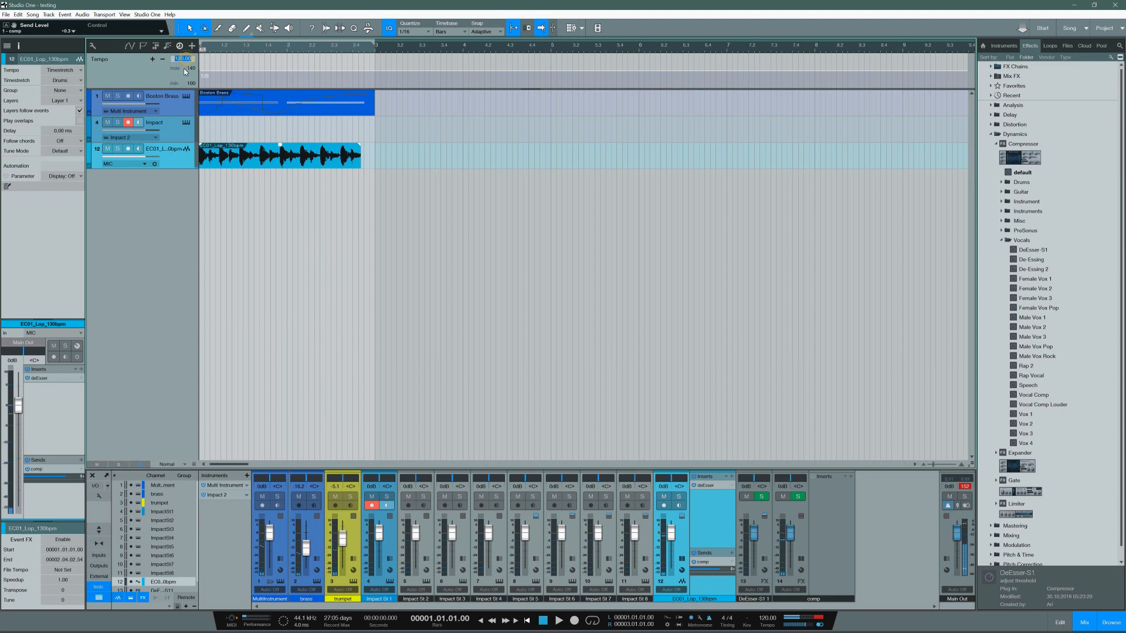
Step: Examine the tempo track's value and point controls for a way to automate the tempo during playback
left_click(157, 59)
left_click(153, 59)
scroll(182, 59, "down", 6)
scroll(181, 59, "up", 7)
scroll(181, 59, "down", 1)
left_click(557, 622)
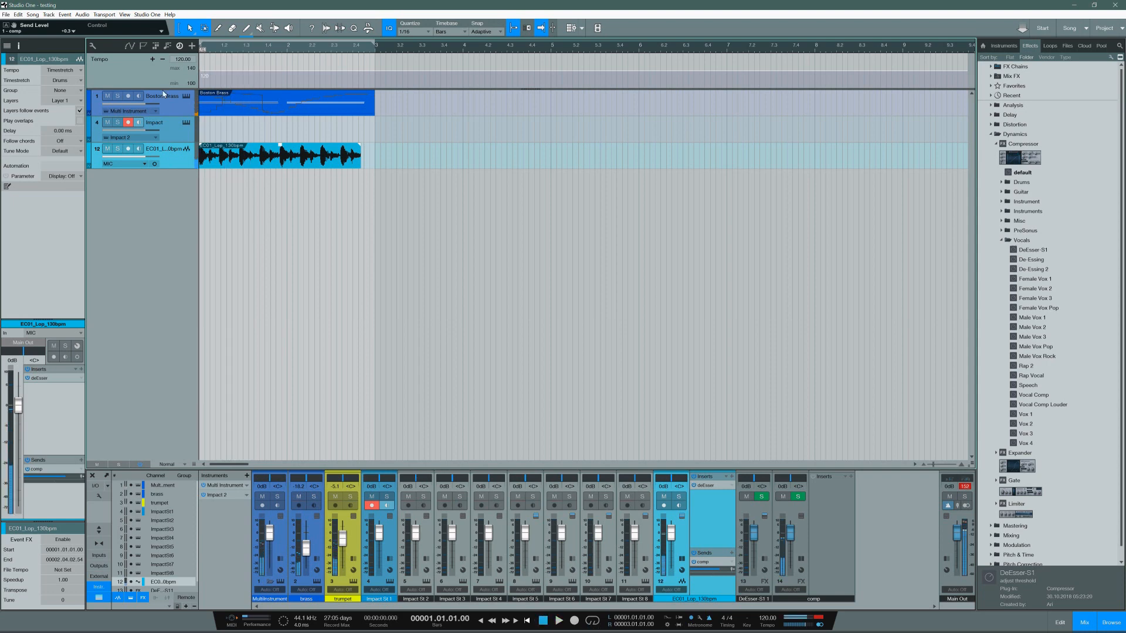
Step: Check the Boston Brass multi-instrument, close it, and time-stretch the EC01 drum loop to end at bar 3
left_click(186, 96)
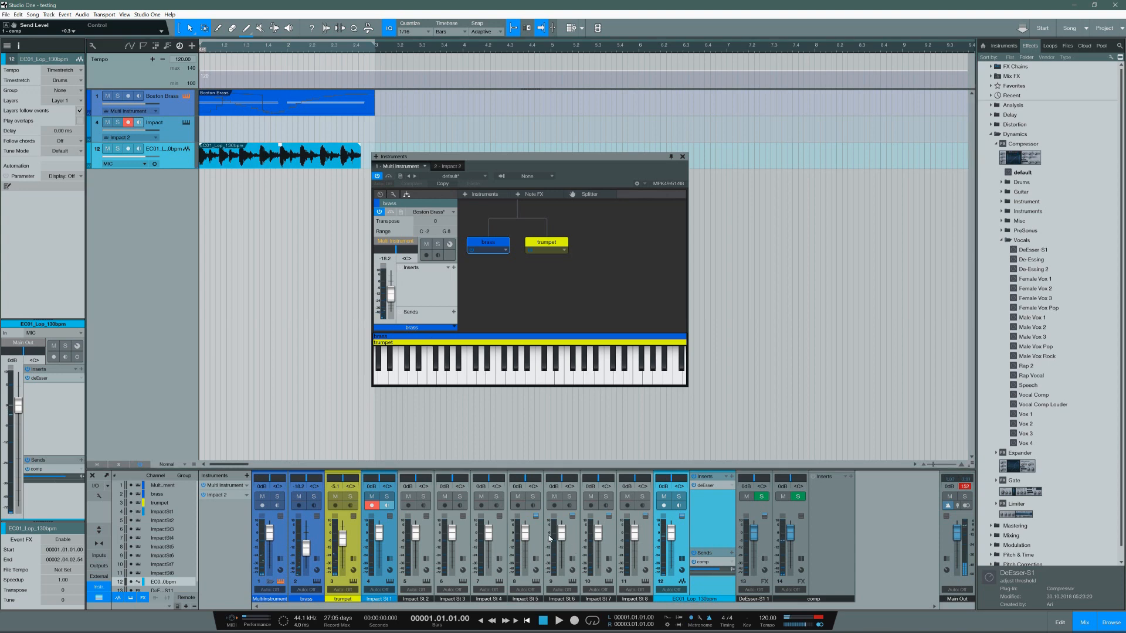
left_click(682, 157)
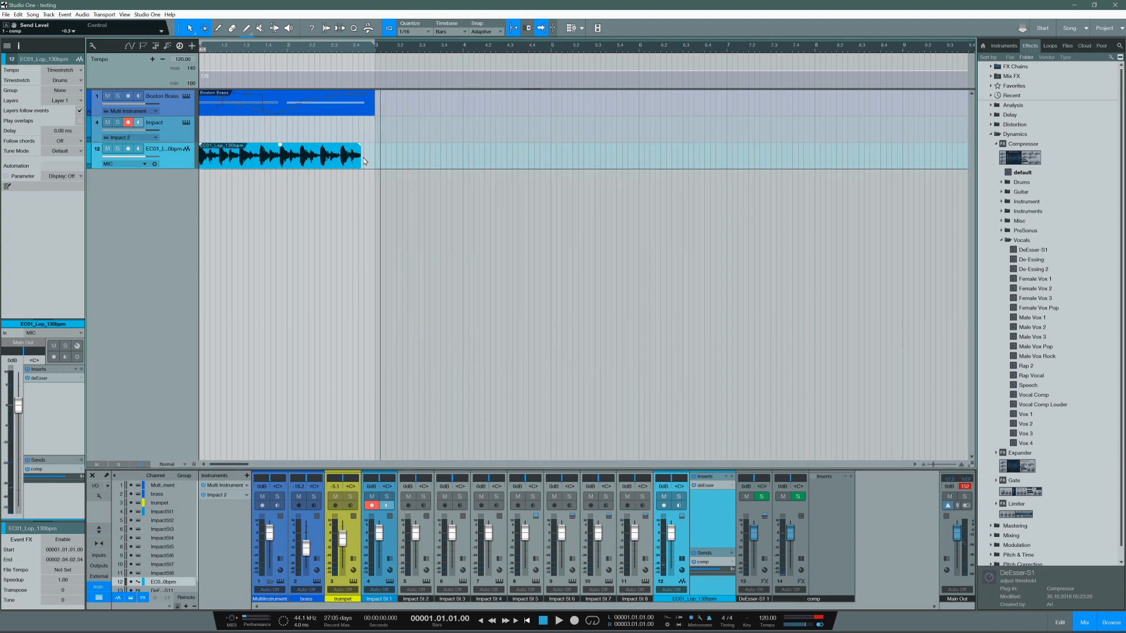
left_click_drag(360, 159, 373, 160)
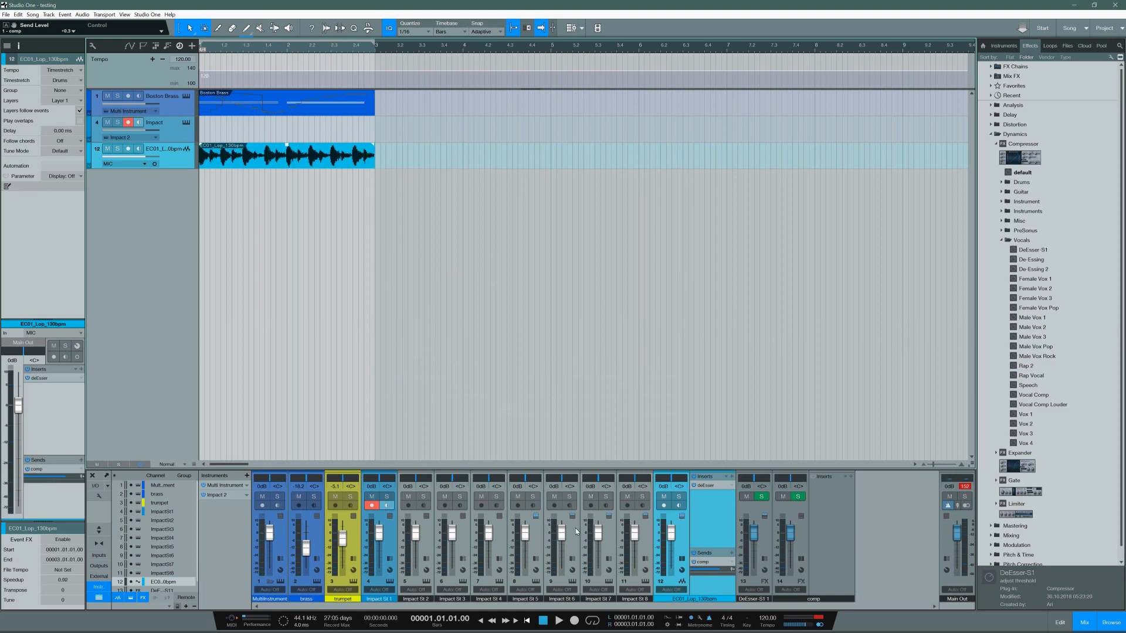
Step: Lower the Multi Instrument channel's volume to -22.3 dB while playing the song
left_click(558, 622)
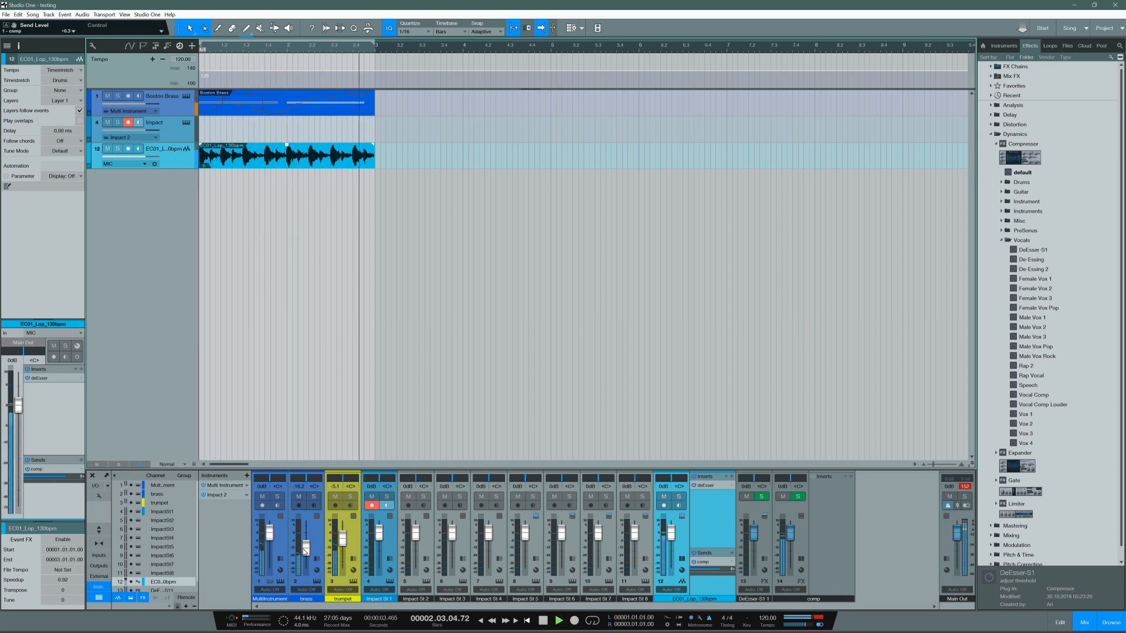
left_click_drag(271, 540, 267, 556)
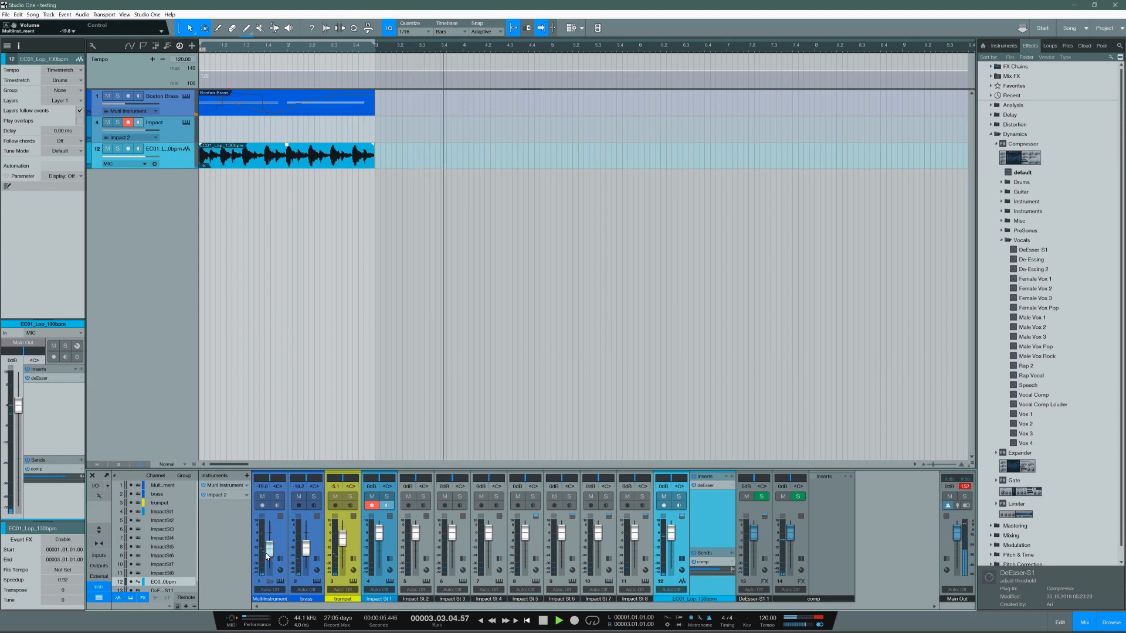
key("space")
key("space")
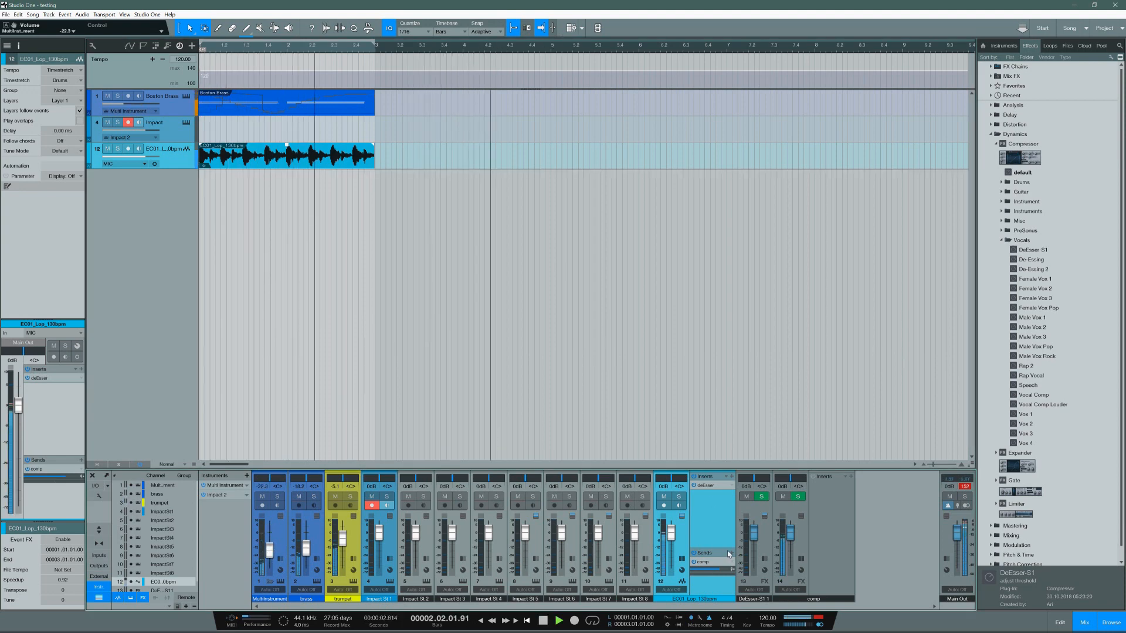
Step: Loop the playback, lower the EC01 drum loop channel to -21.5 dB, and mute the Boston Brass track
left_click(592, 625)
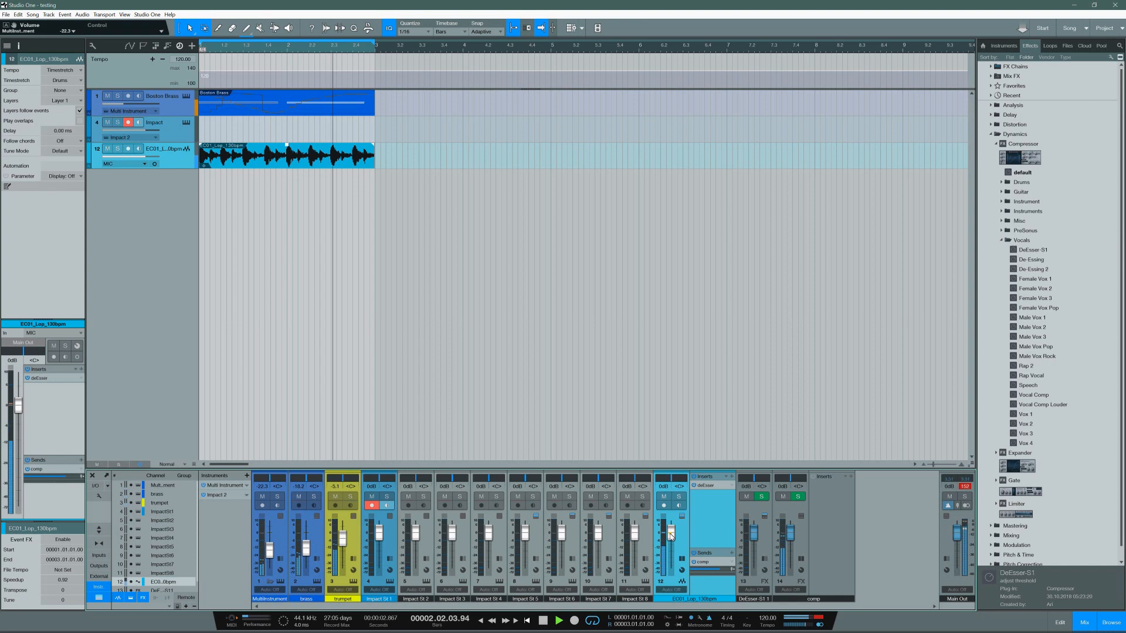
left_click_drag(667, 545, 668, 555)
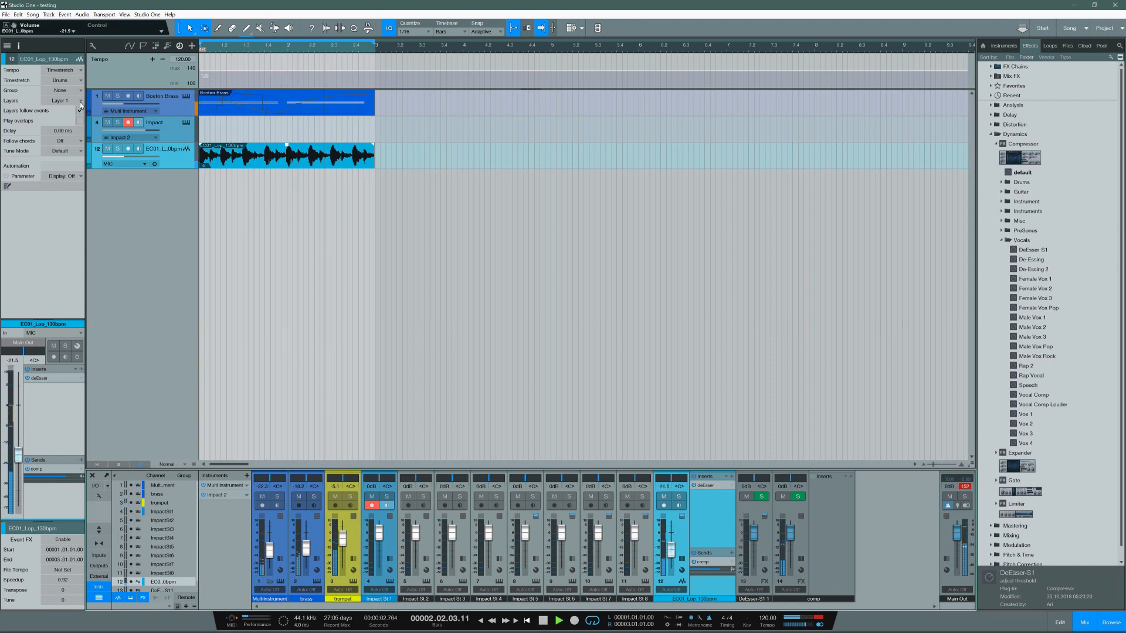
left_click(107, 96)
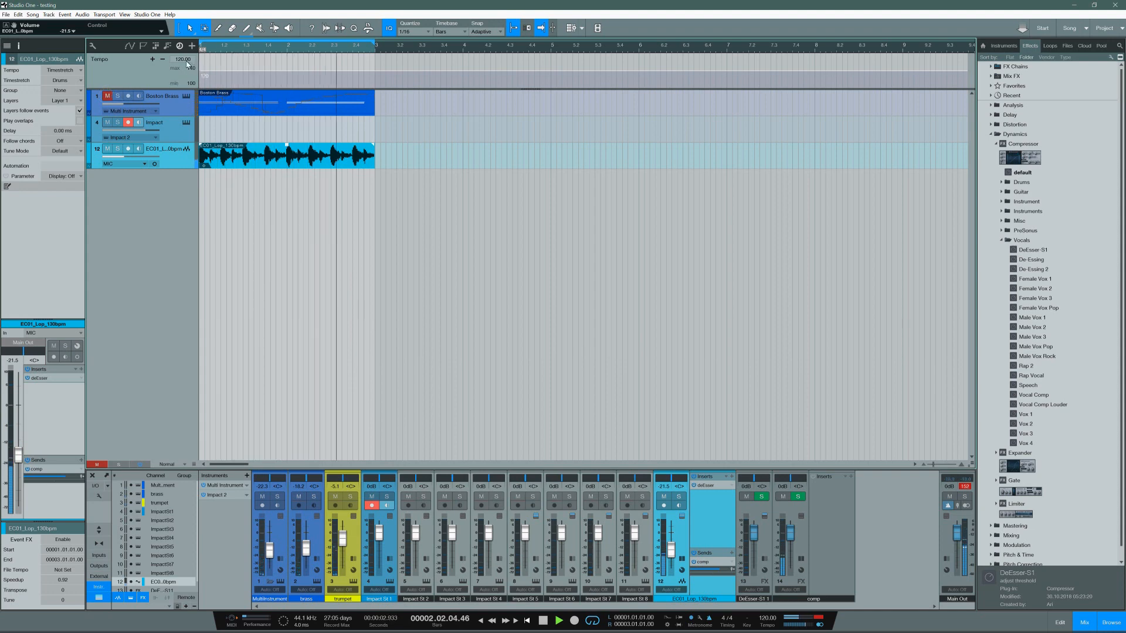
Step: Lower the tempo to 110 BPM during looped playback, bring it back to 120 BPM, and stop
scroll(187, 64, "down", 9)
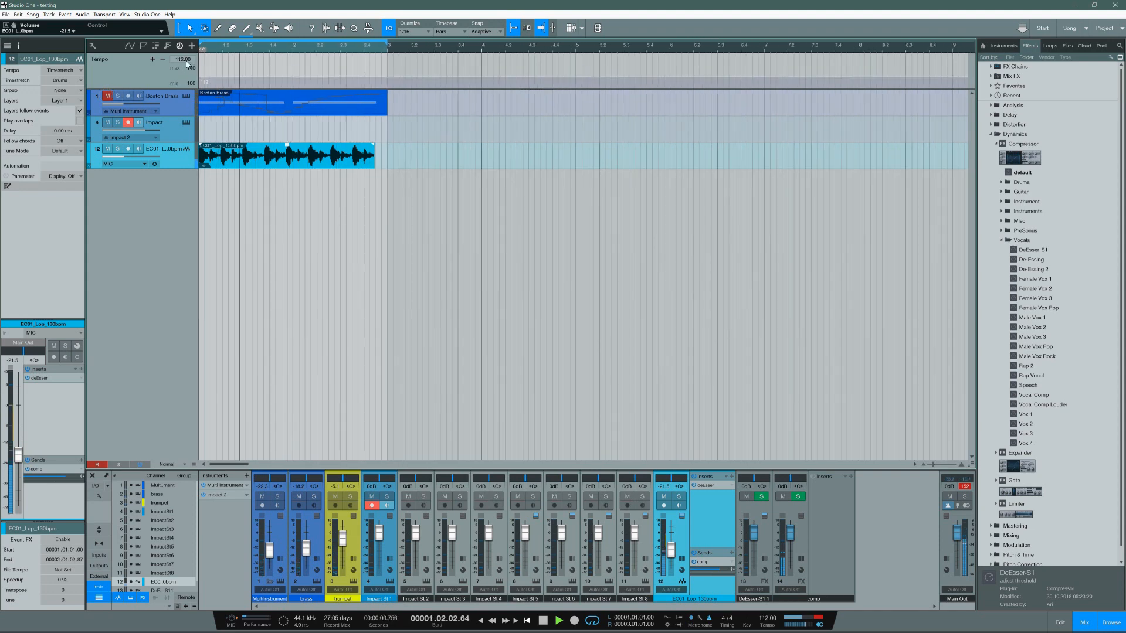
scroll(187, 64, "down", 1)
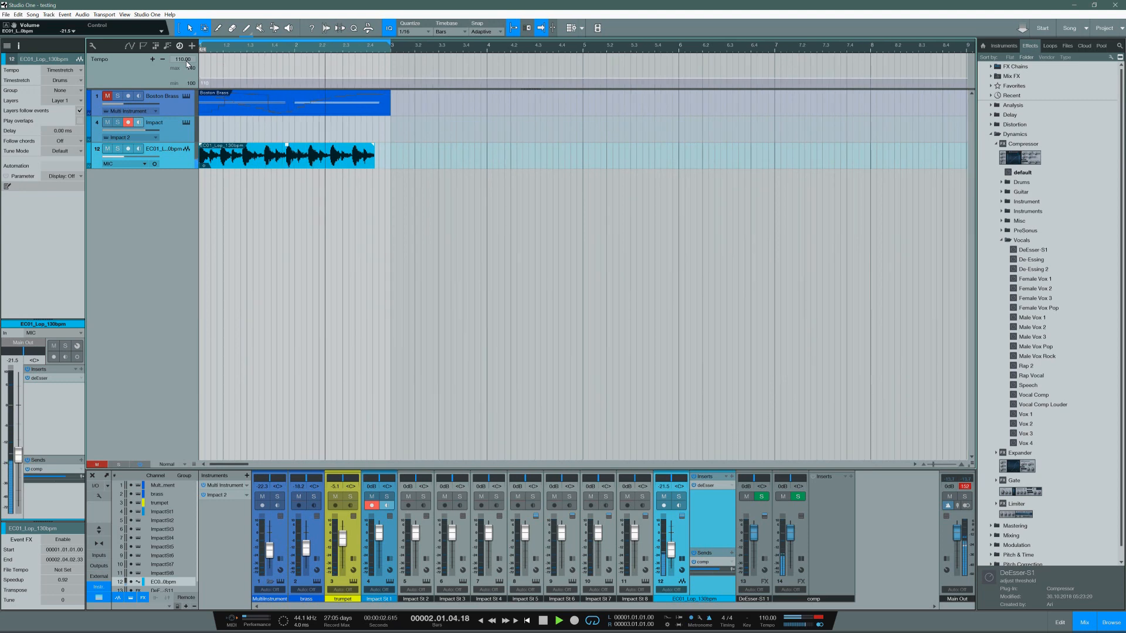
scroll(187, 64, "up", 1)
scroll(187, 63, "up", 1)
scroll(187, 64, "up", 8)
key("space")
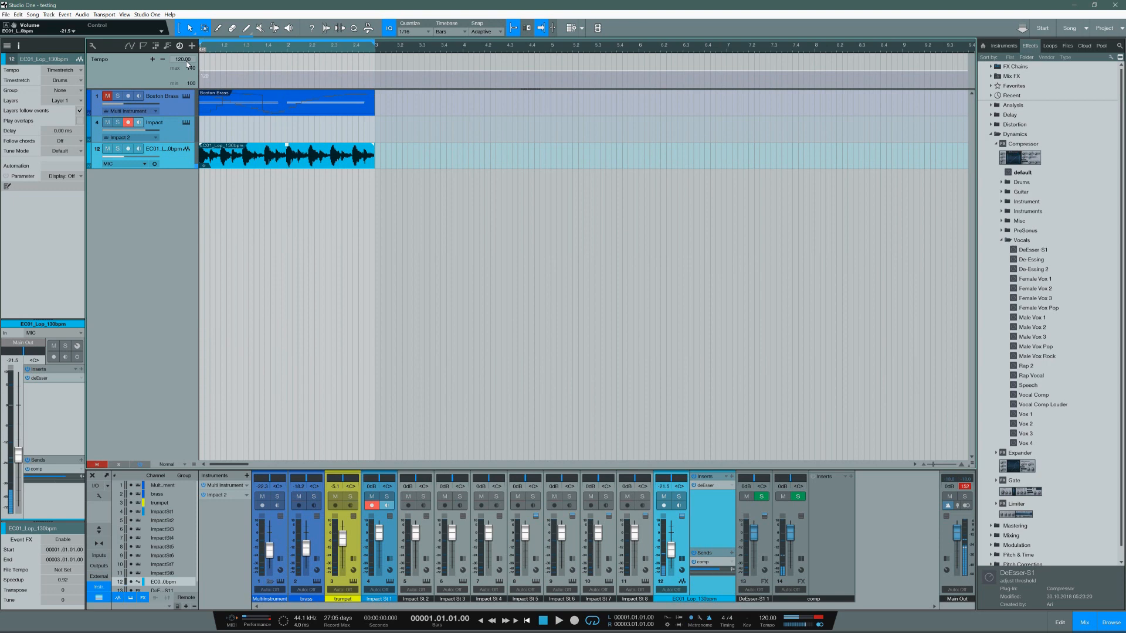
Step: Try to record live tempo changes into the tempo track, ending at 122 BPM
left_click(574, 620)
scroll(182, 61, "down", 5)
scroll(183, 61, "up", 2)
scroll(182, 58, "up", 5)
key("space")
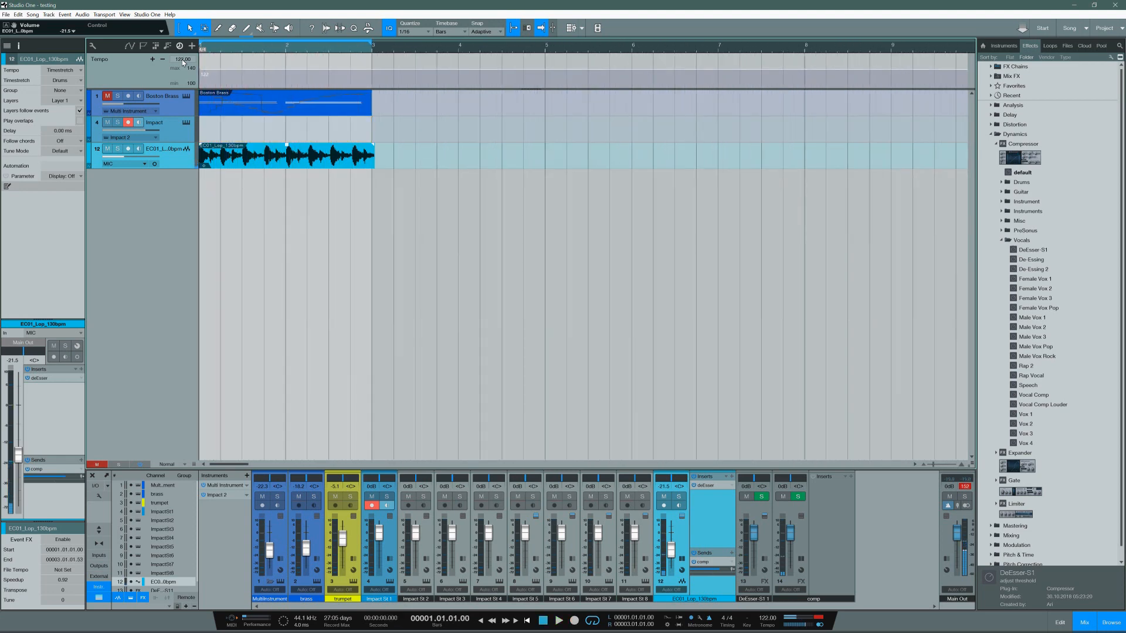
Step: Remove the Impact track together with its instrument
left_click(128, 122)
right_click(178, 128)
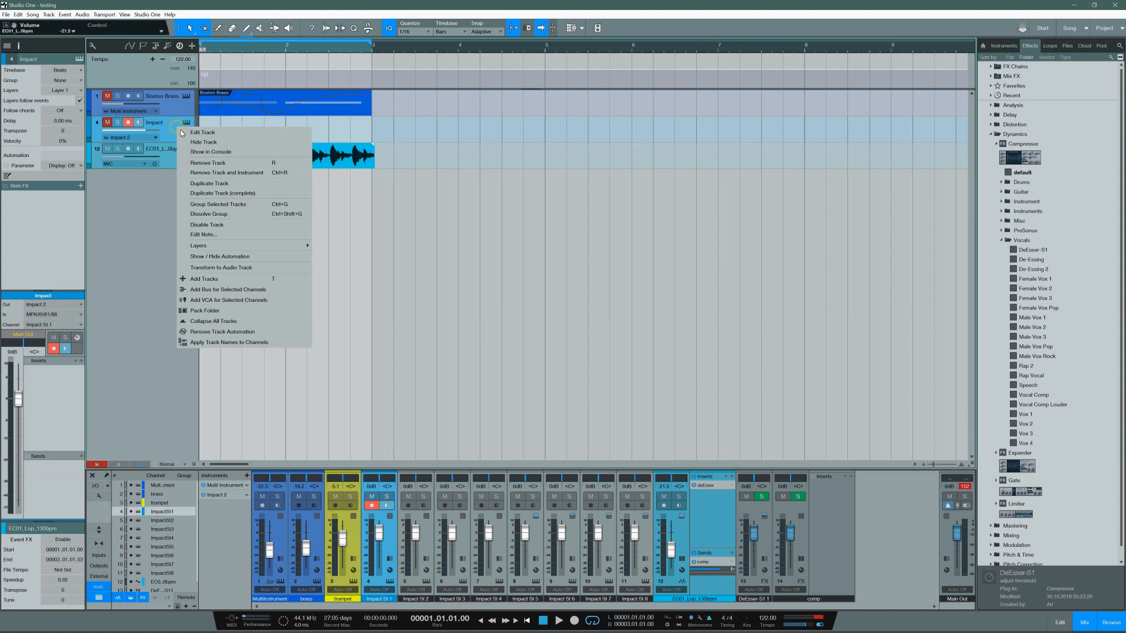
left_click(227, 173)
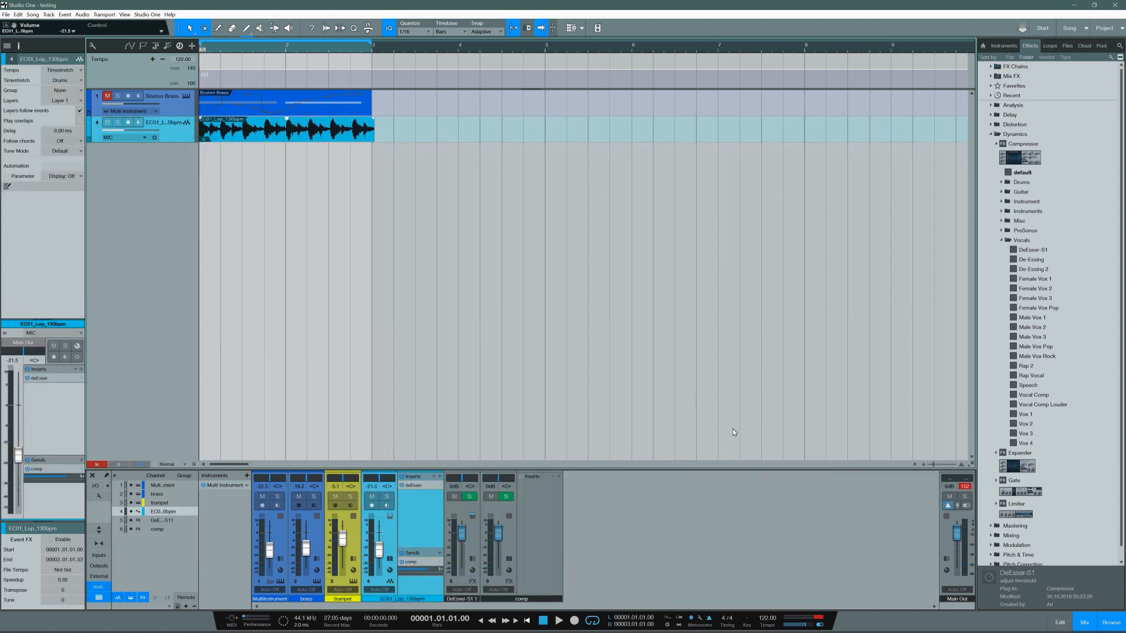
Step: Look for automation options on the tempo track's value
right_click(180, 61)
left_click(146, 76)
right_click(181, 62)
left_click(152, 71)
Step: Try again to record tempo changes, varying the tempo through 115 and 118 BPM and returning it to 122 BPM
left_click(575, 620)
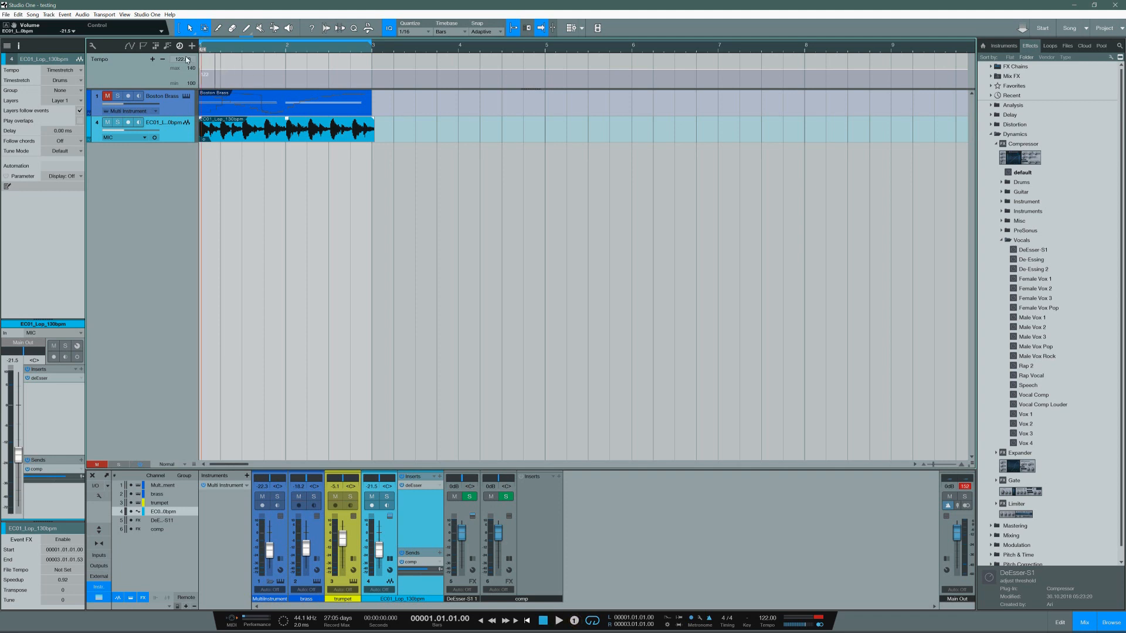
scroll(185, 61, "down", 4)
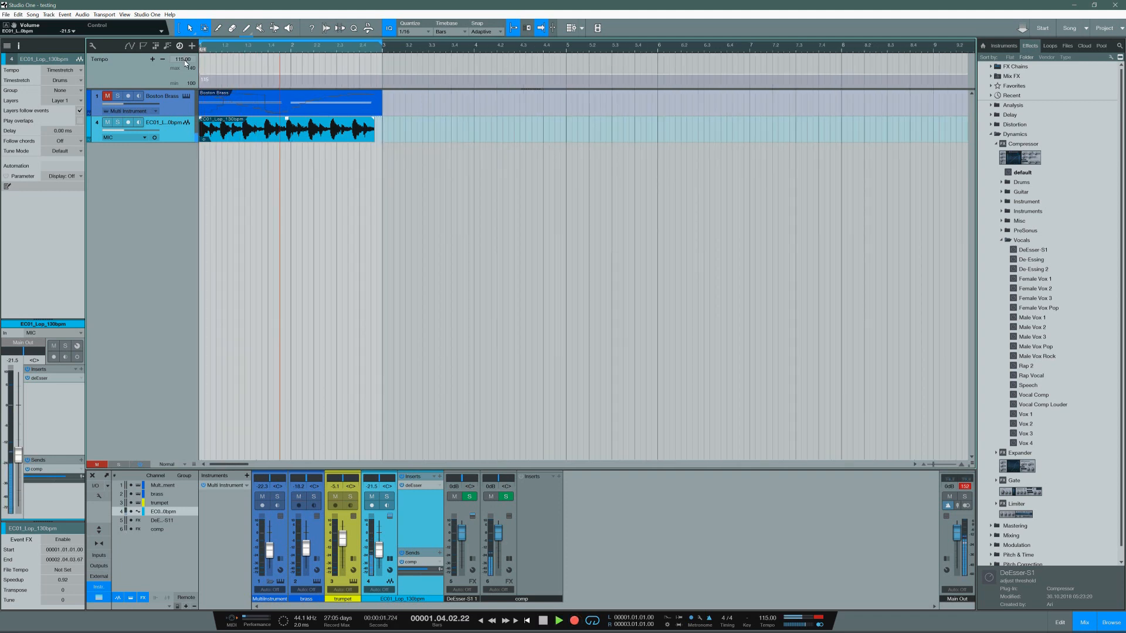
key("space")
key("space")
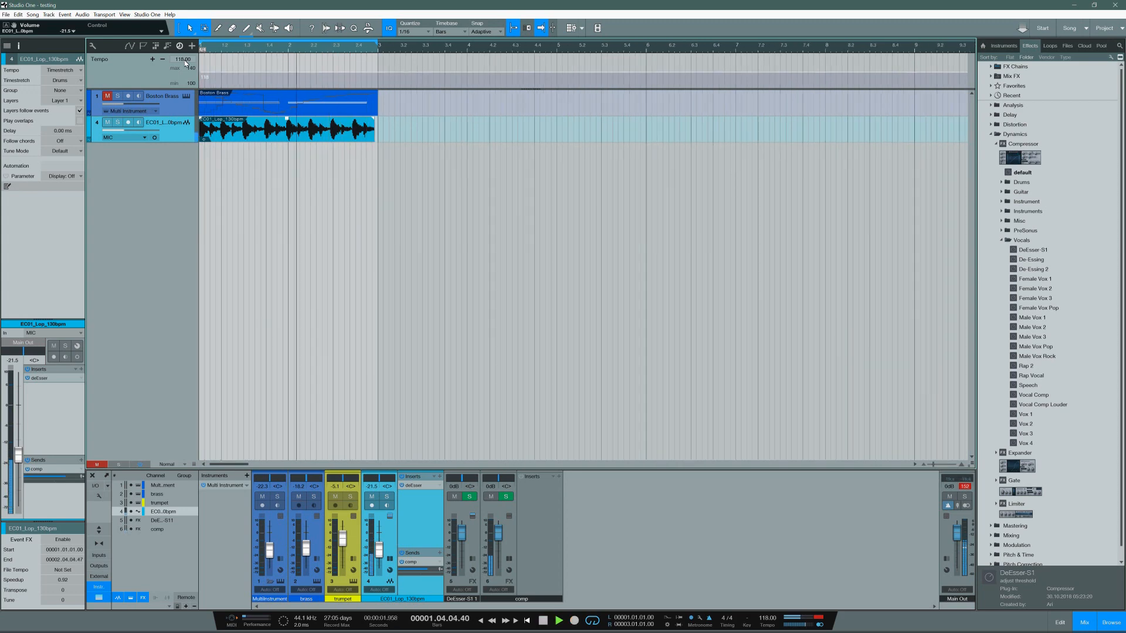
key("space")
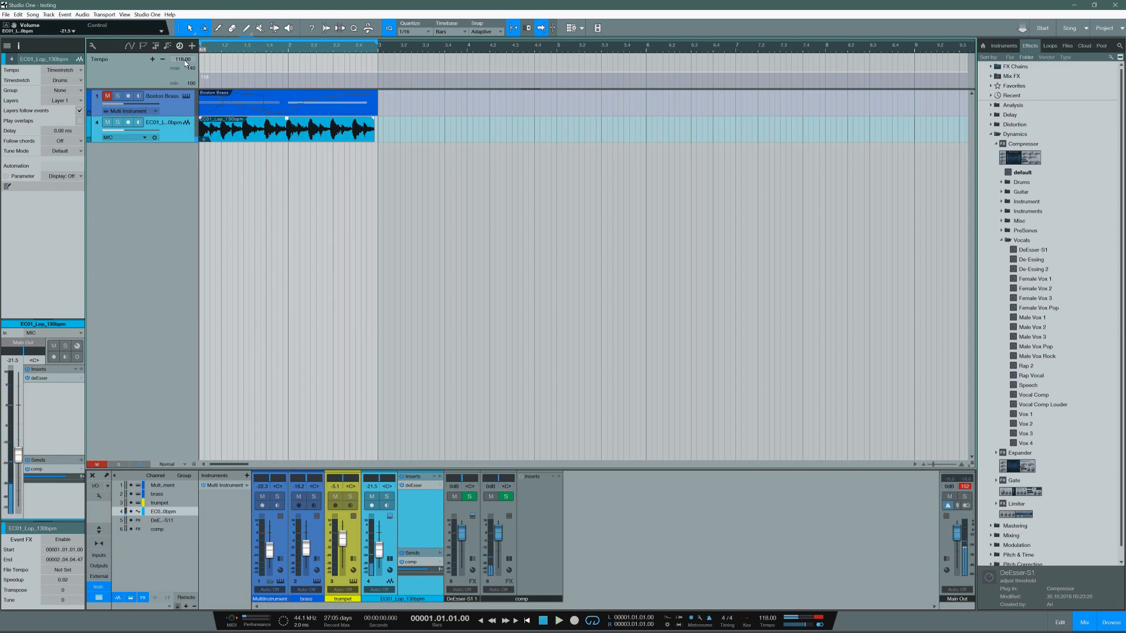
scroll(185, 63, "down", 5)
scroll(186, 64, "up", 9)
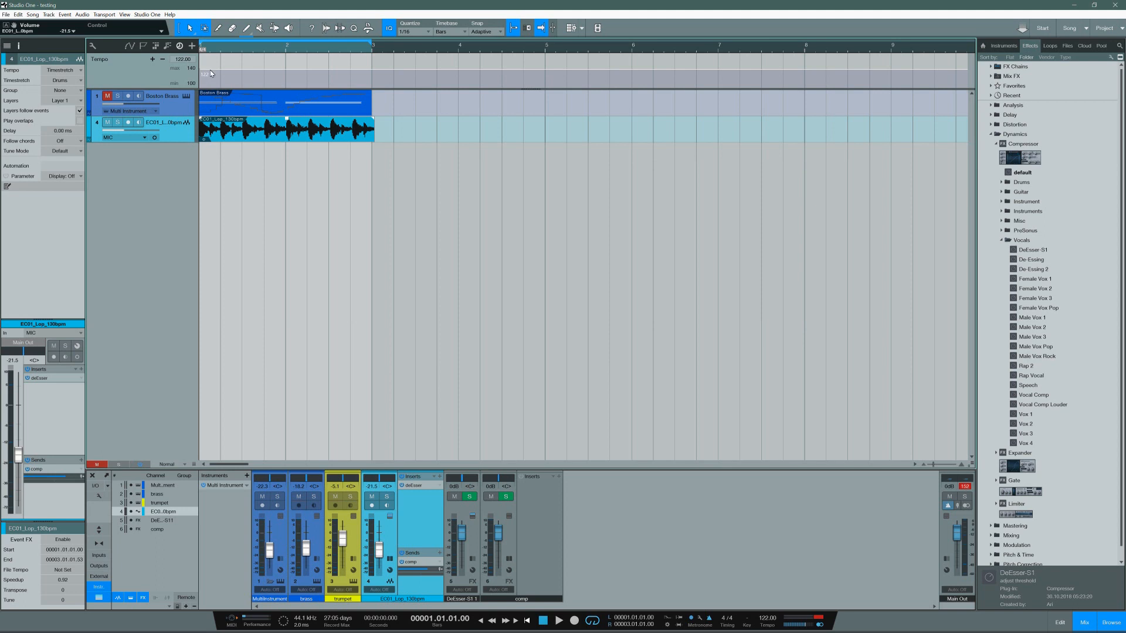
Step: Draw rising and falling tempo points across the first two bars of the tempo track and play the result
left_click_drag(220, 76, 350, 74)
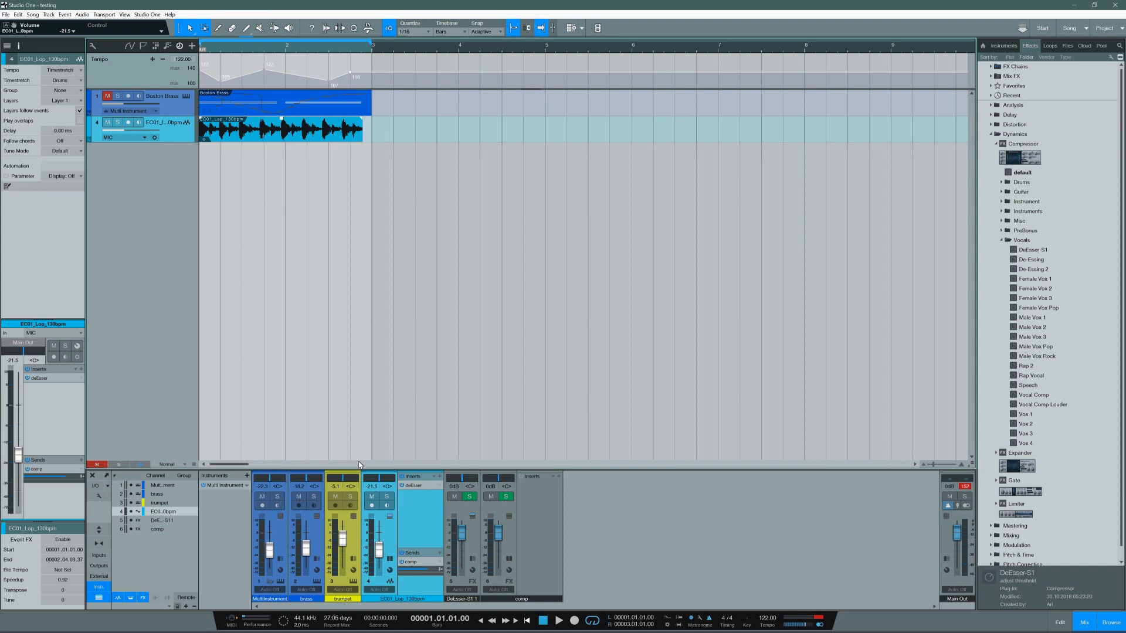
key("space")
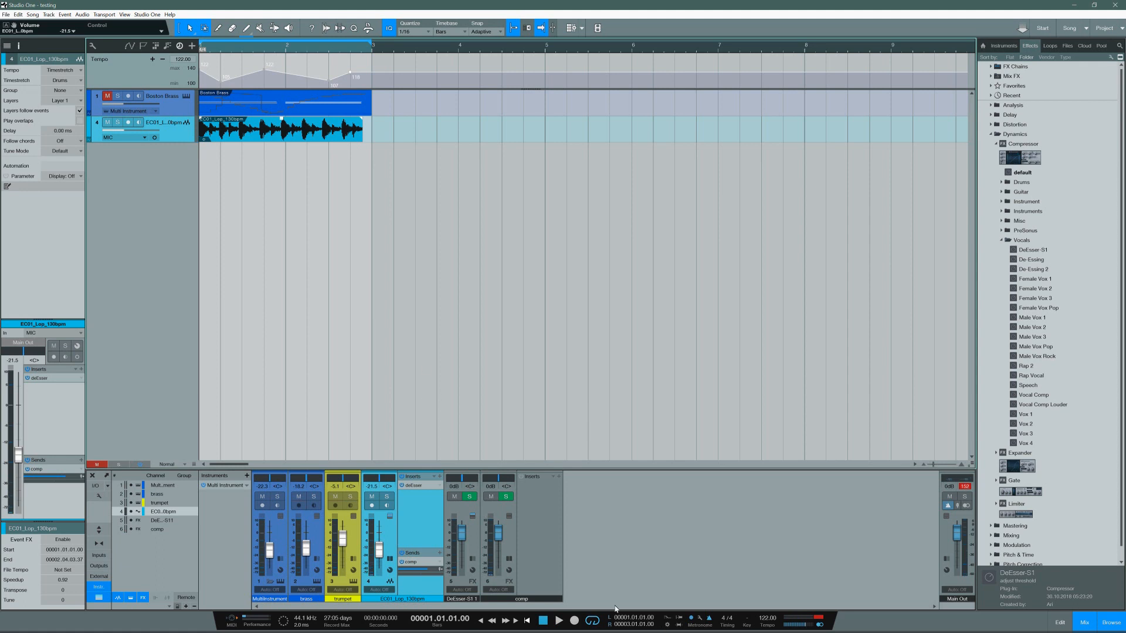
left_click(559, 622)
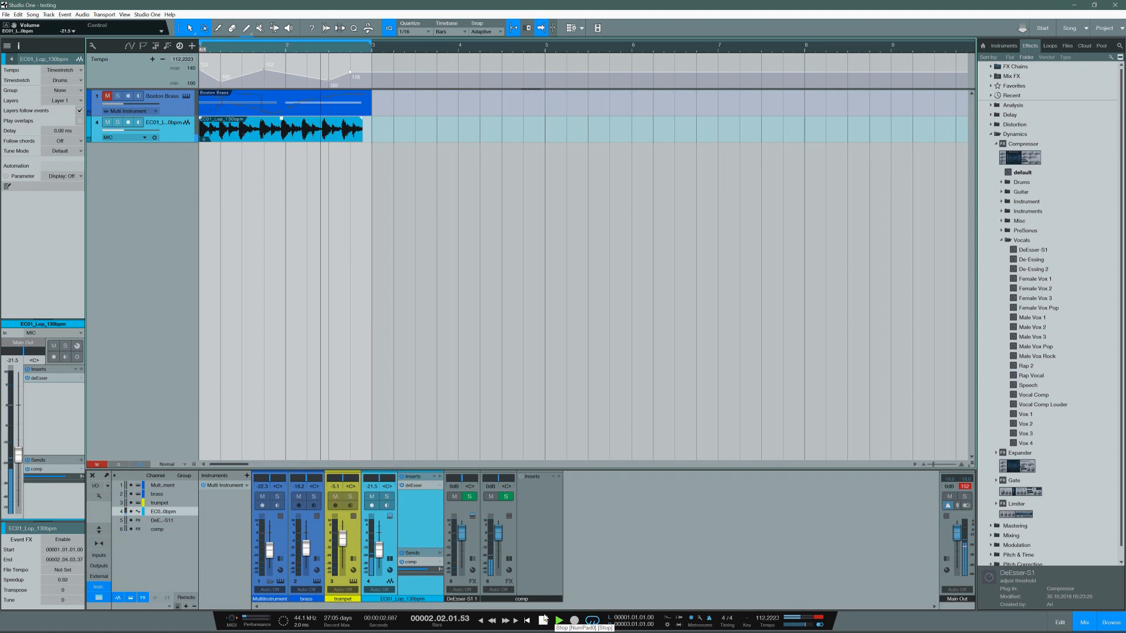
left_click(547, 623)
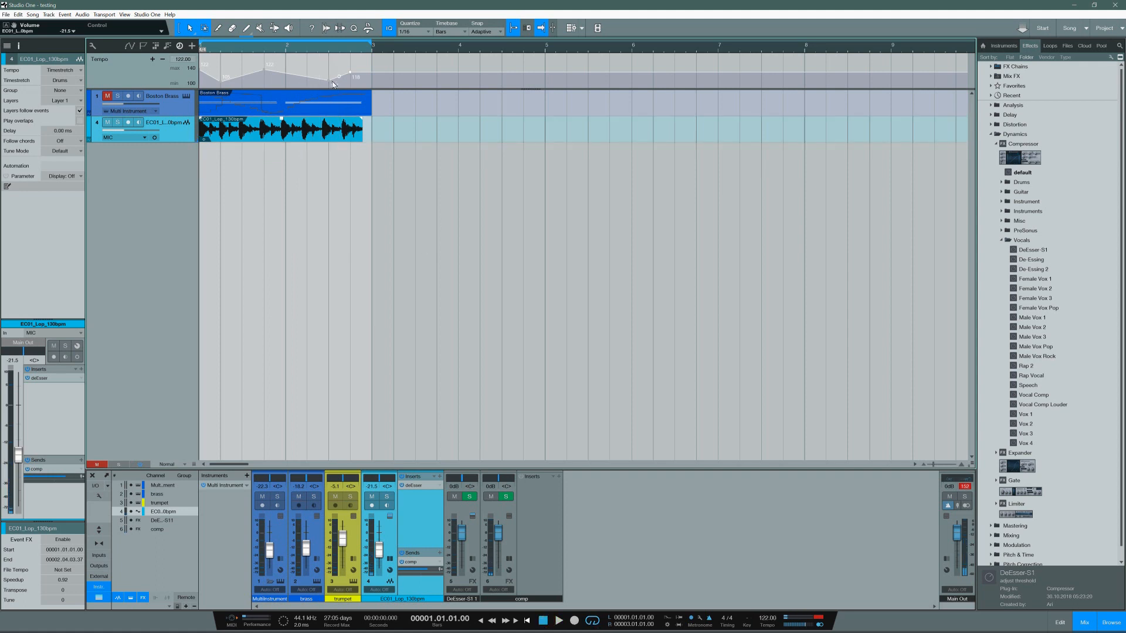
Step: Enlarge the tempo track's height and lower the tempo point in the middle of bar 2 to the range's minimum
left_click_drag(330, 81, 328, 116)
left_click_drag(196, 90, 200, 179)
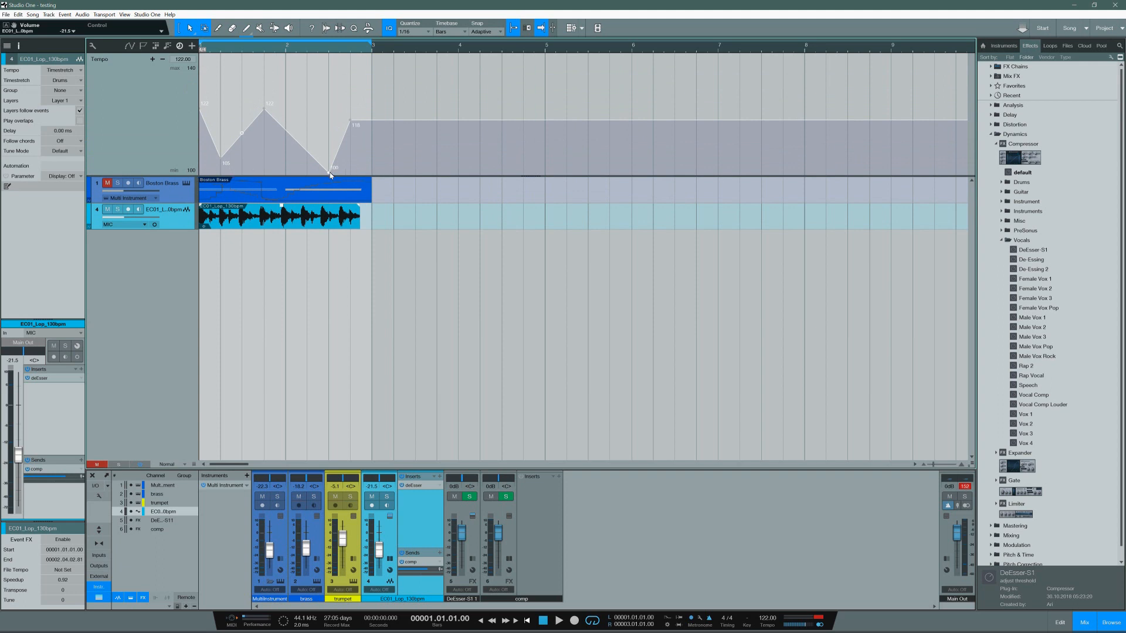
mouse_move(329, 173)
left_mouse_down()
mouse_move(330, 160)
mouse_move(330, 185)
left_mouse_up()
Step: Try raising the last tempo point near the end of bar 2 to the range's maximum, and lower it again
left_click_drag(350, 121, 351, 34)
left_click_drag(362, 129, 362, 130)
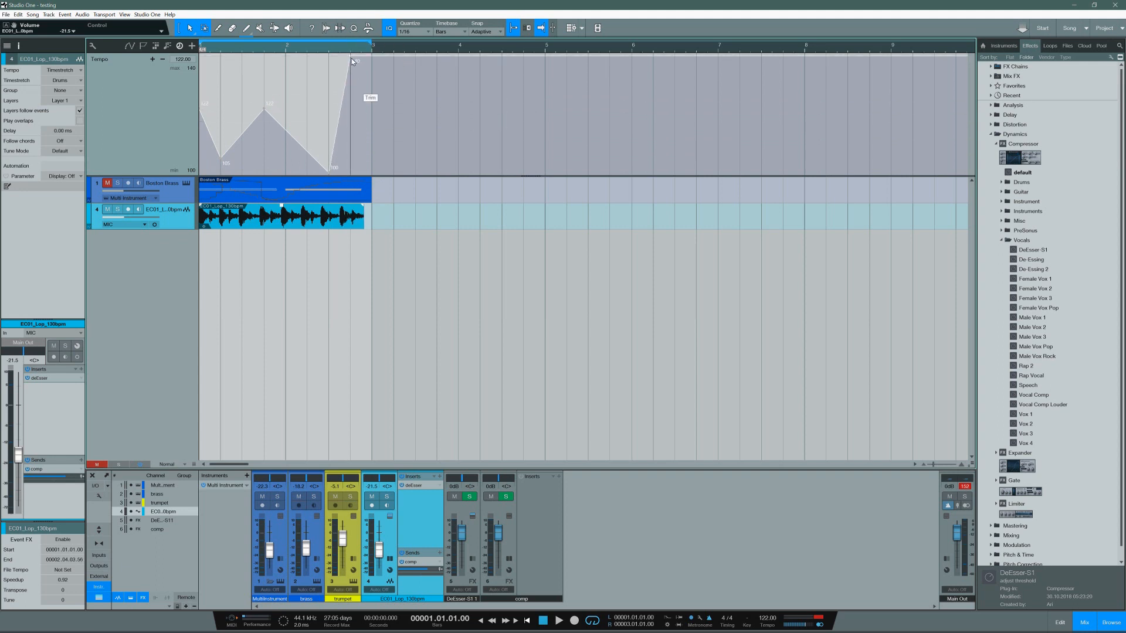
left_click_drag(350, 58, 350, 120)
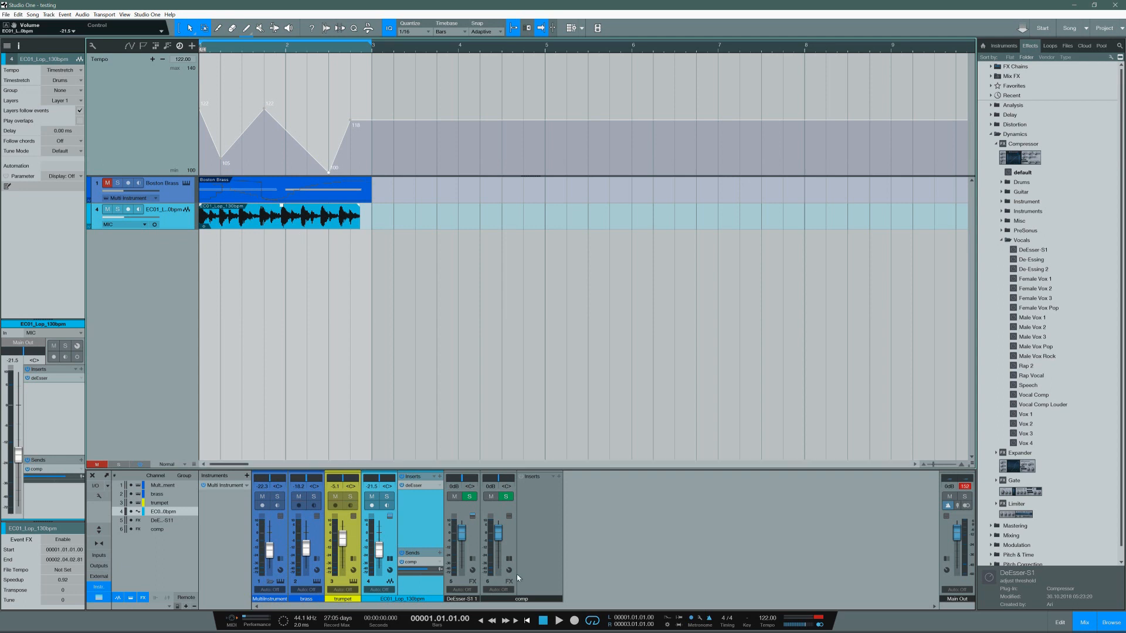
Step: Play the tempo curve, lower its peak just before bar 2 to 100 BPM, and play it again
left_click(558, 621)
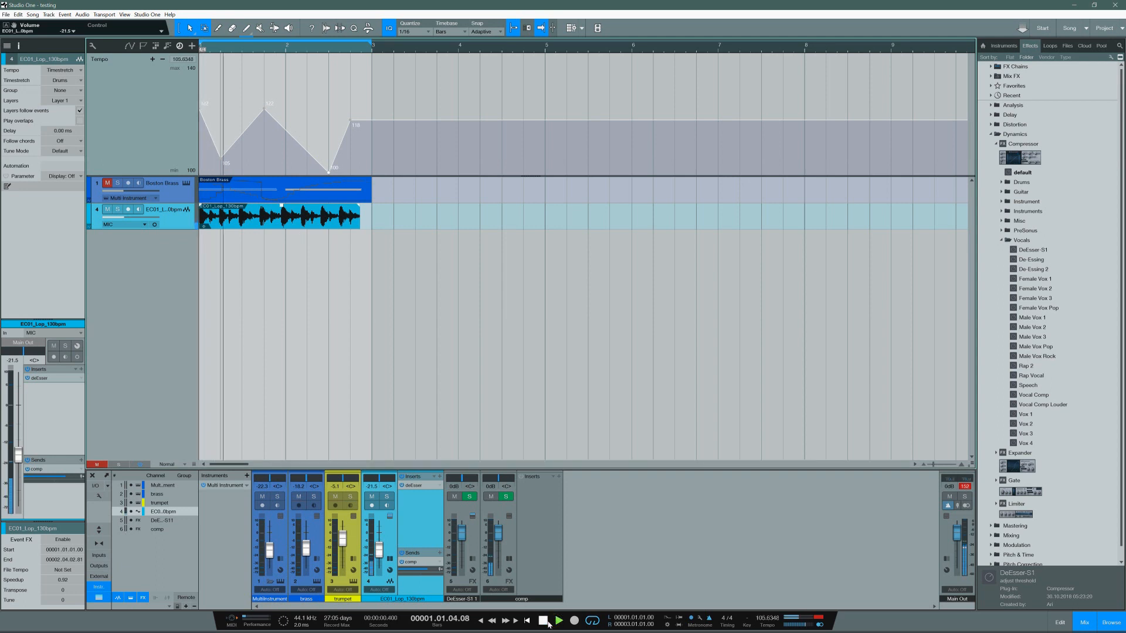
left_click(547, 623)
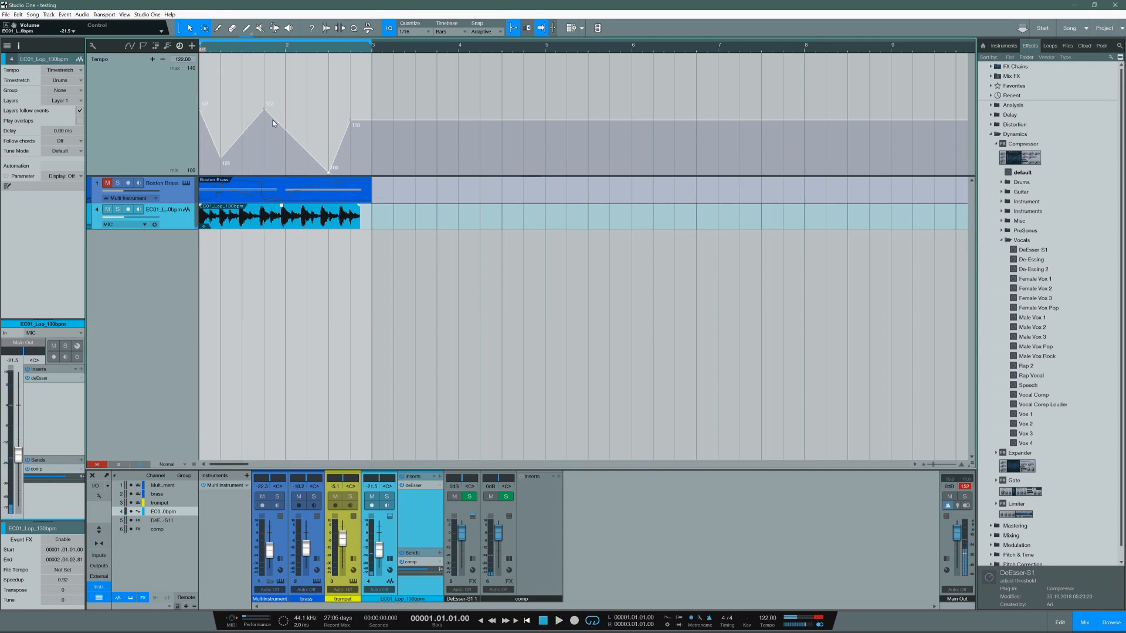
left_click_drag(273, 150, 275, 188)
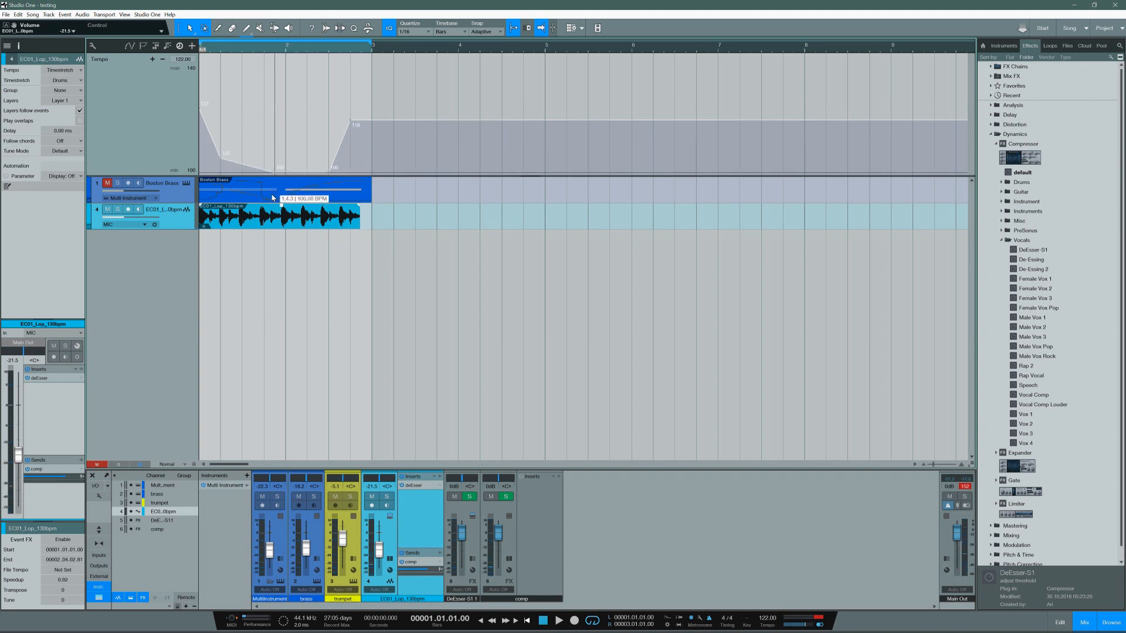
left_click(560, 620)
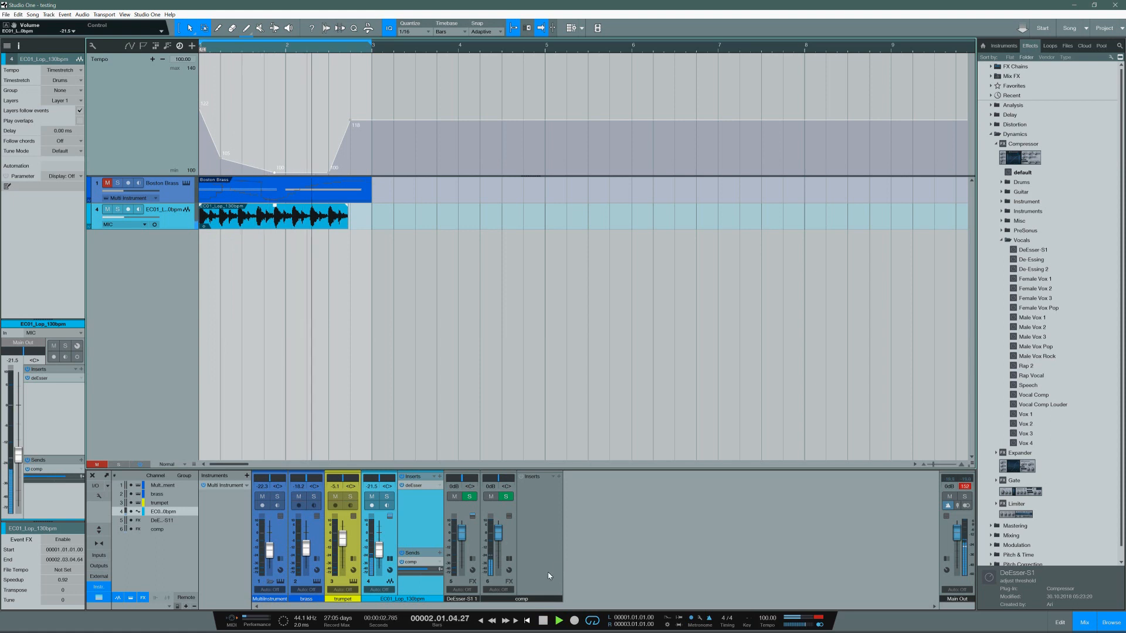
Step: Stop playback, stretch the EC01 loop event to the start of bar 3, and play it
key("space")
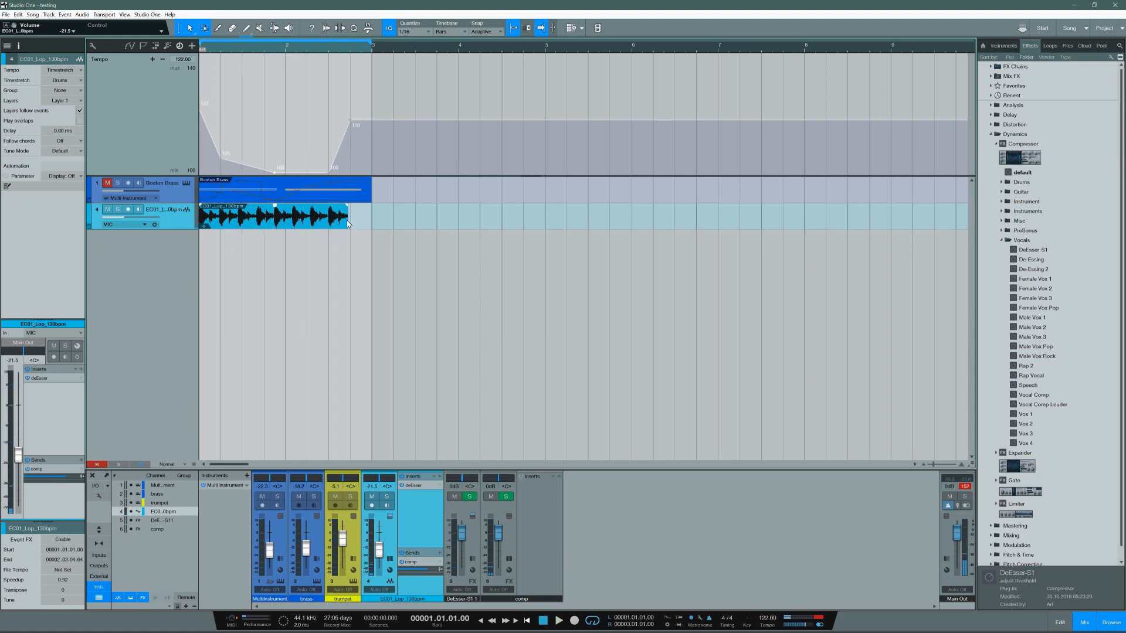
left_click_drag(348, 218, 372, 225)
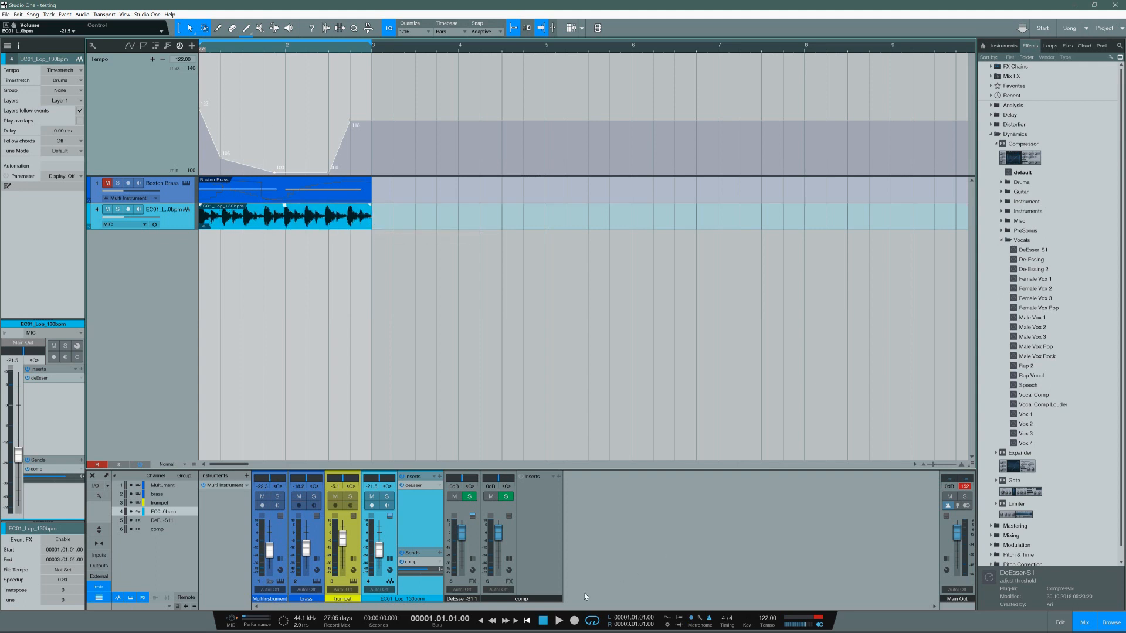
left_click(559, 622)
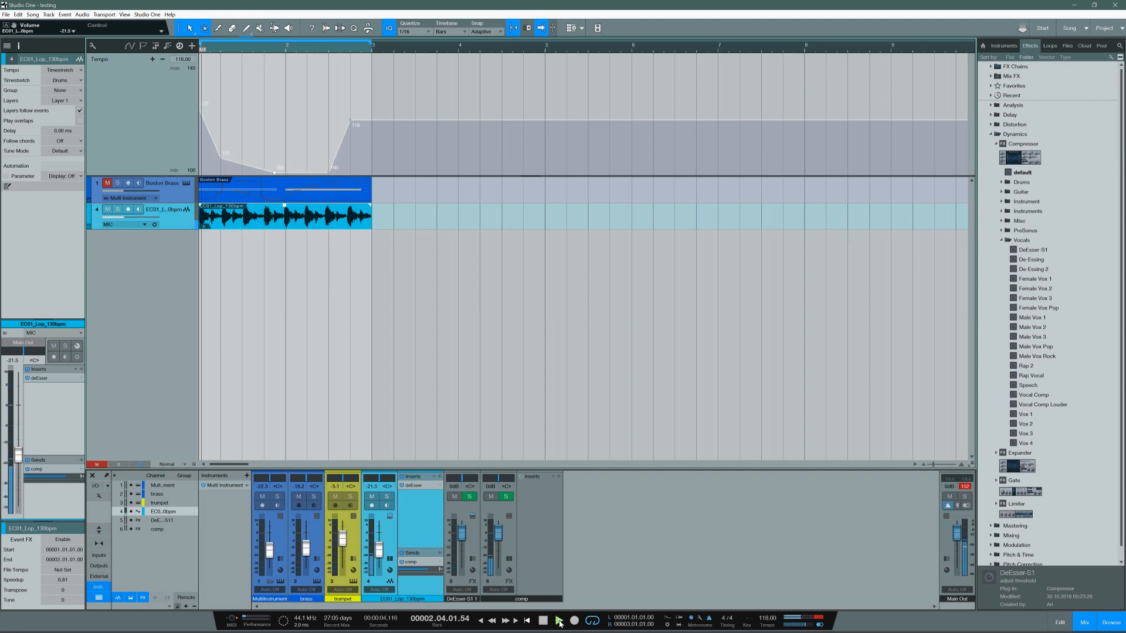
Step: Raise the opening tempo point and the point moved to the start of bar 2 to 140 BPM, ending playback
left_click_drag(221, 159, 291, 55)
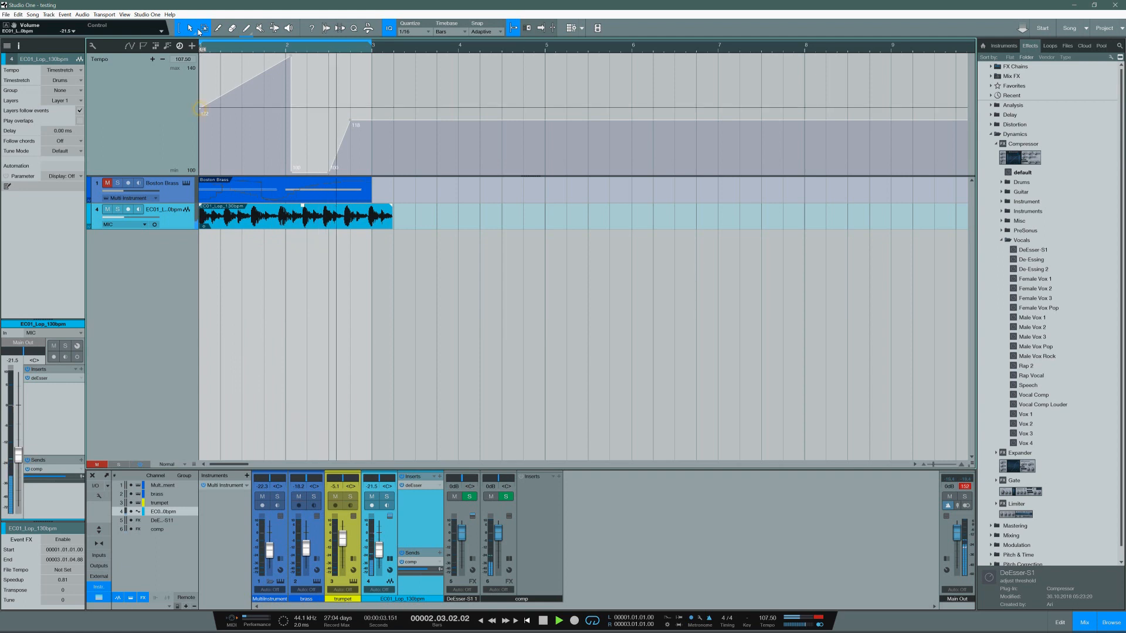
left_click_drag(198, 107, 199, 56)
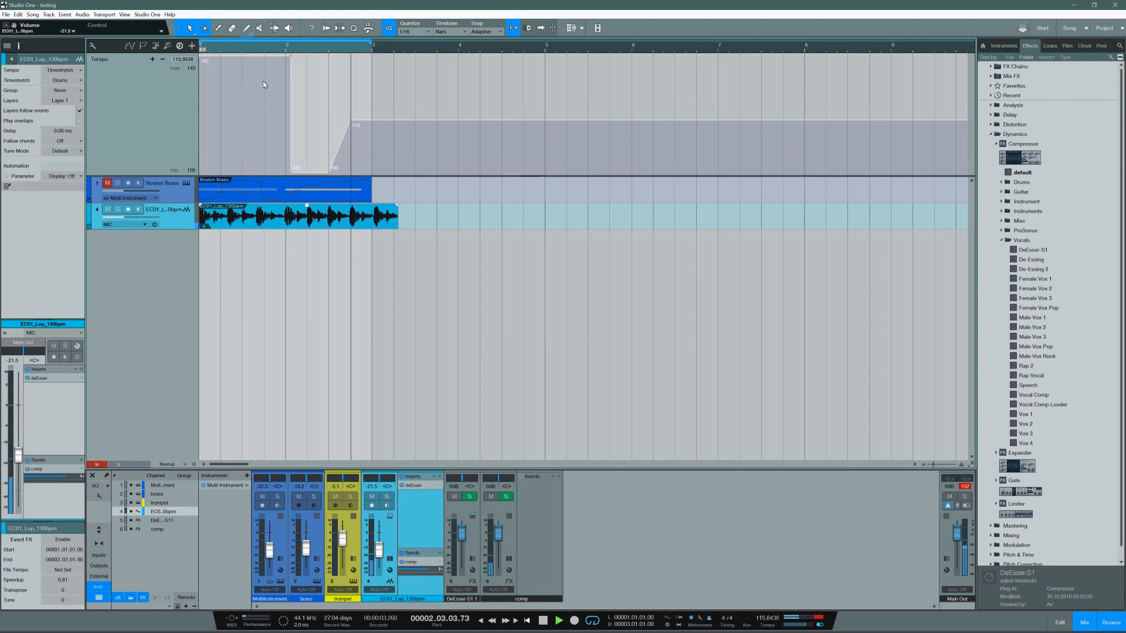
left_click(338, 146)
key("space")
Step: Shorten the stretched loop event back to the start of bar 3 and play it twice
left_click_drag(400, 217, 374, 218)
key("space")
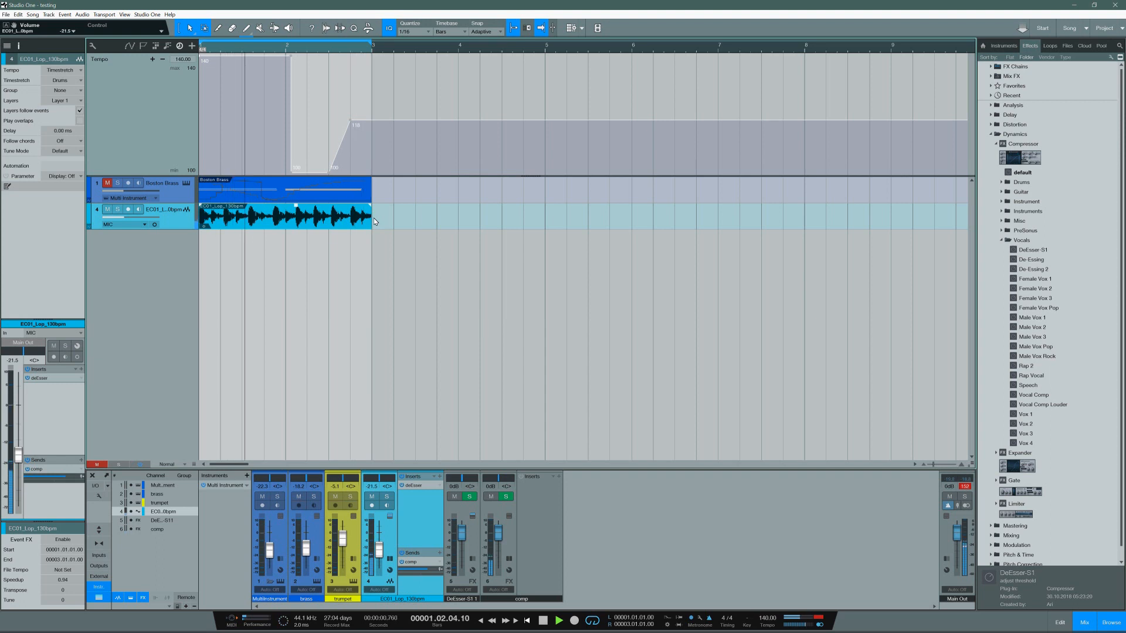
key("space")
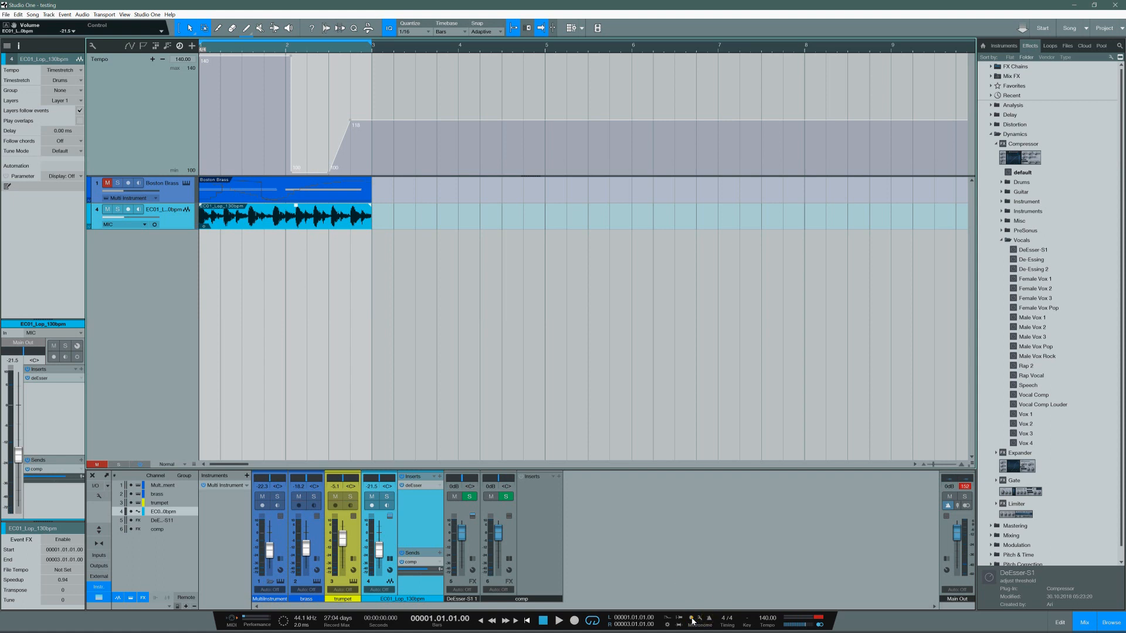
key("space")
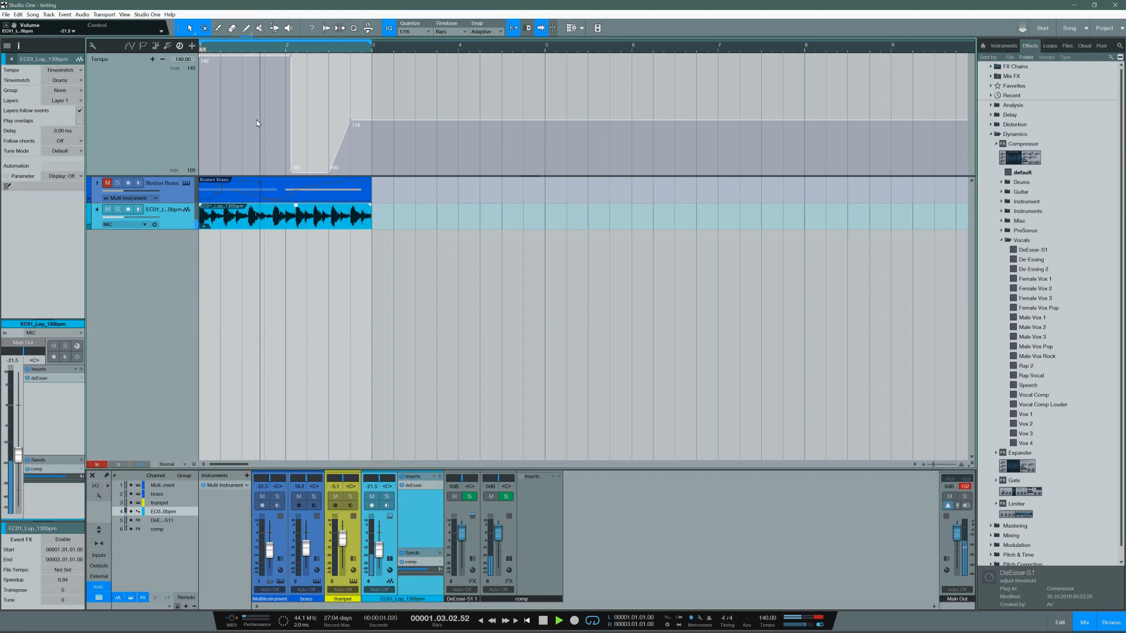
key("space")
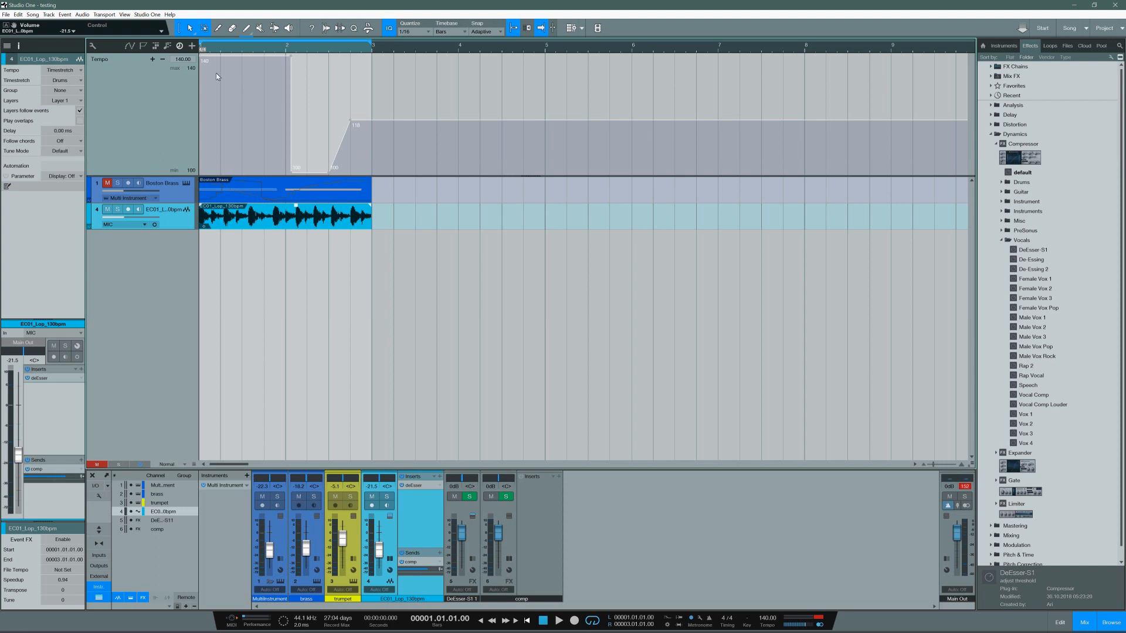
Step: Raise the tempo track's range maximum to 145 BPM and bring the opening tempo down to 100 BPM
left_click(153, 60)
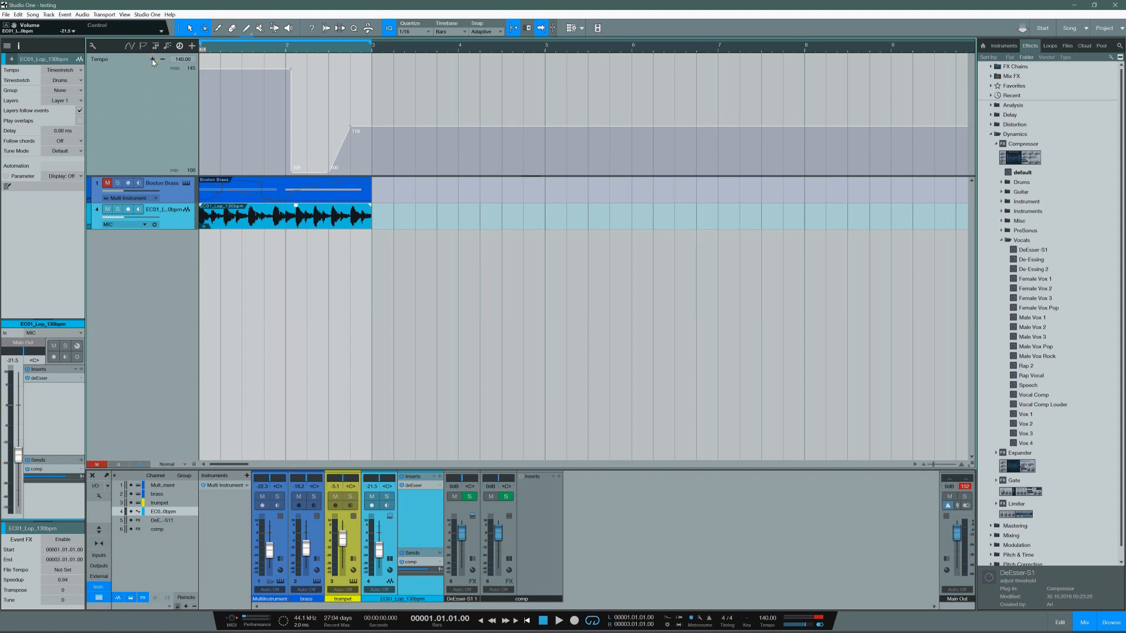
left_click(163, 61)
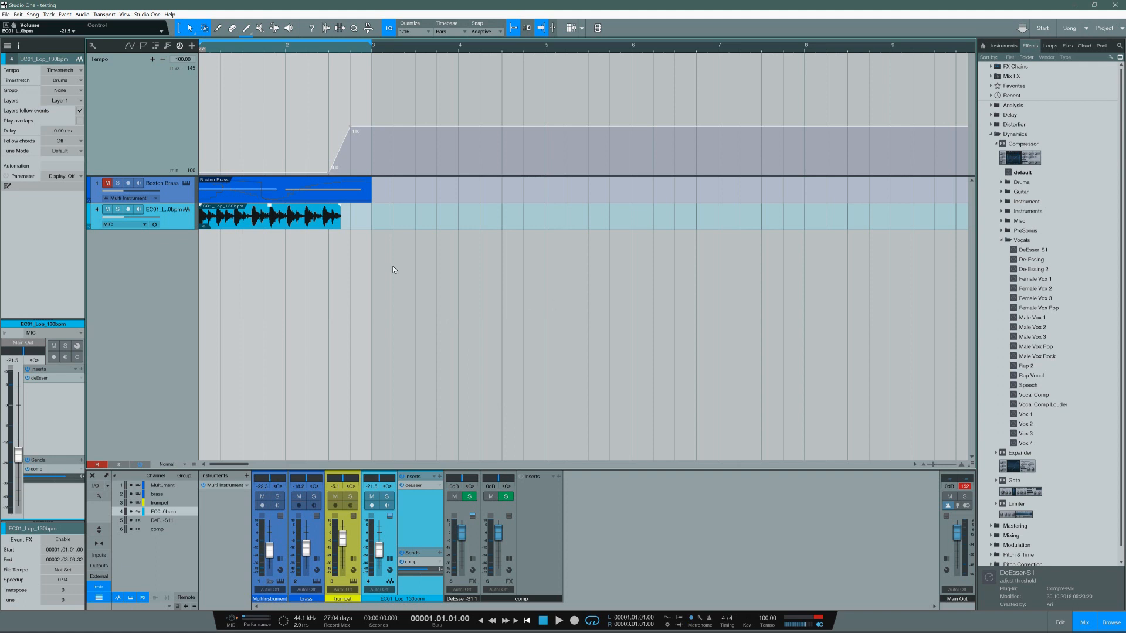
Step: Extend the loop event to the start of bar 3 and play it at the 100 BPM tempo
left_click_drag(348, 222, 371, 227)
key("space")
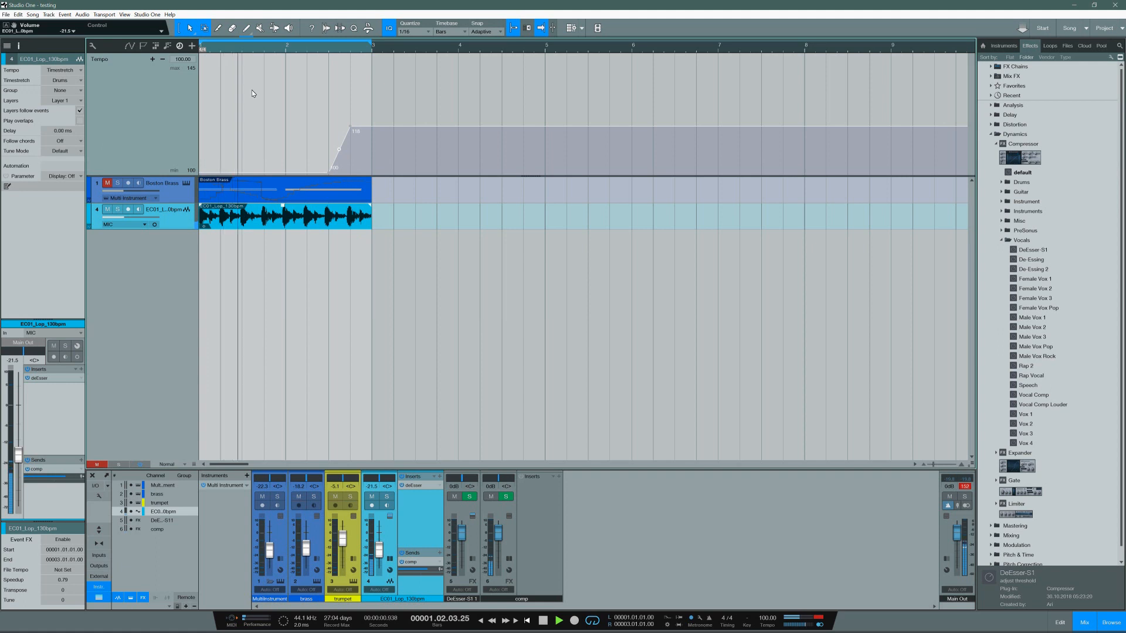
key("space")
Step: Shape a steep tempo jump from 100 to 145 BPM at the start of bar 2 and play it
left_click_drag(350, 126, 350, 54)
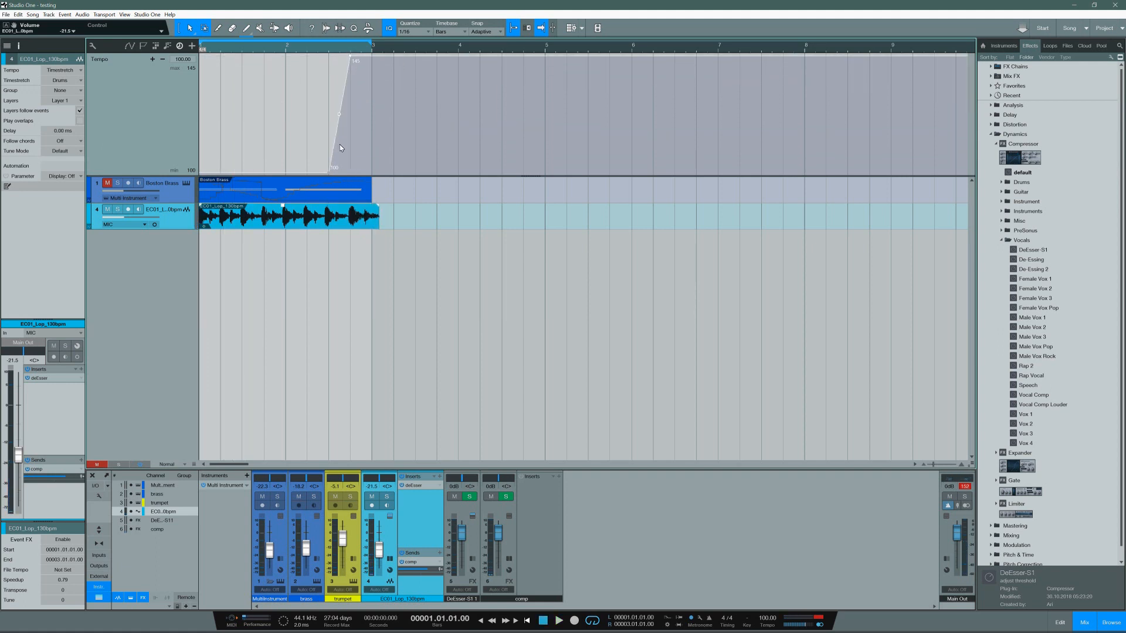
left_click_drag(329, 172, 288, 181)
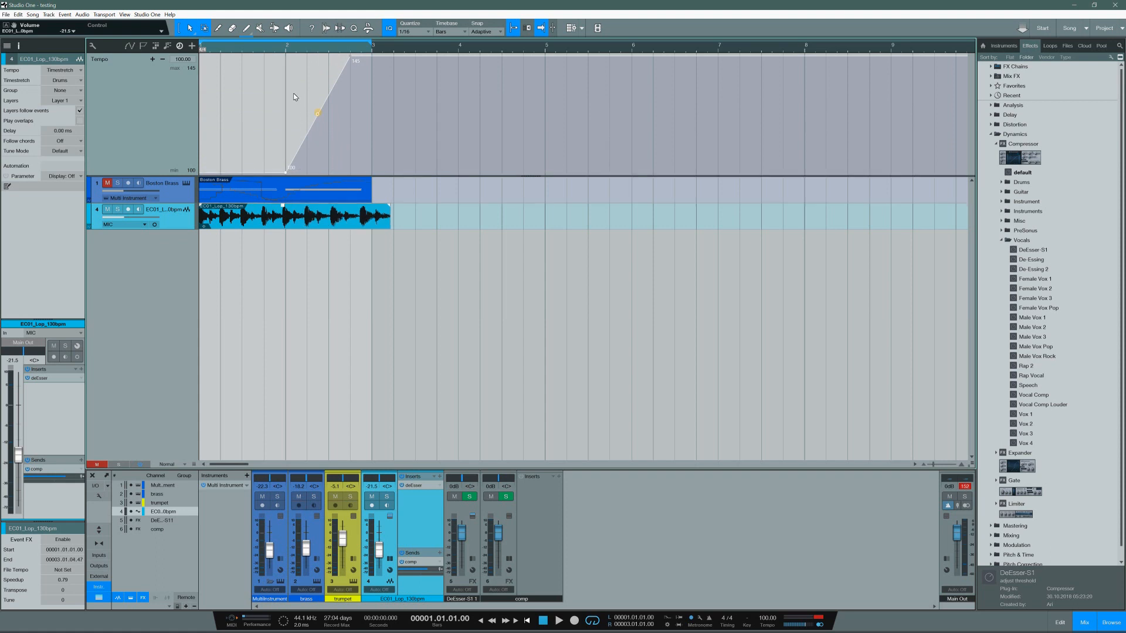
left_click_drag(317, 113, 284, 83)
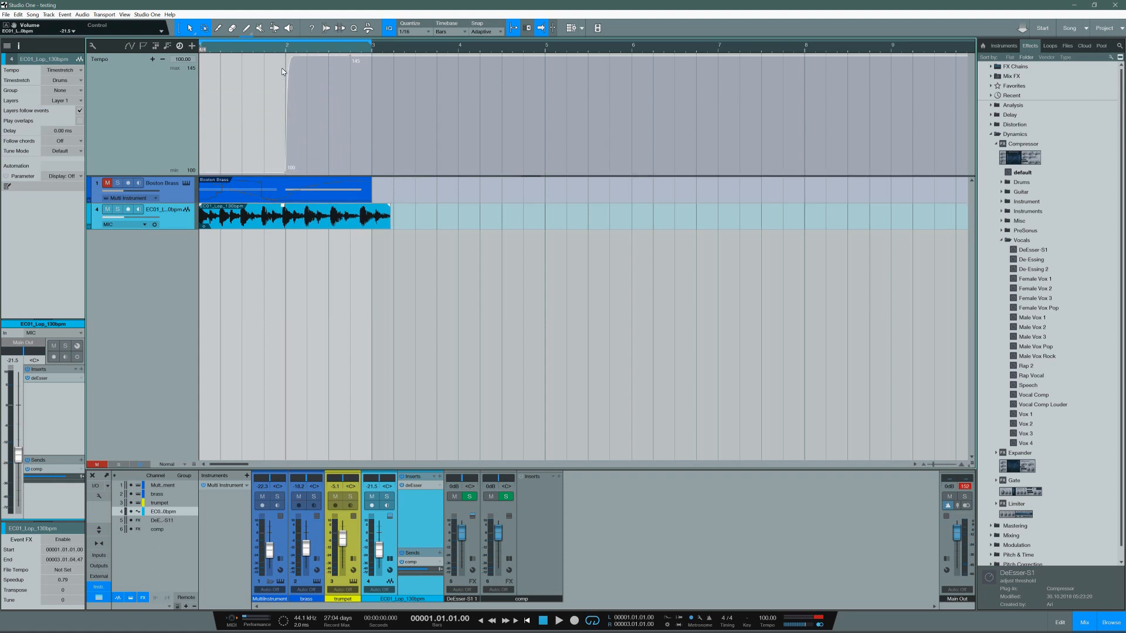
key("space")
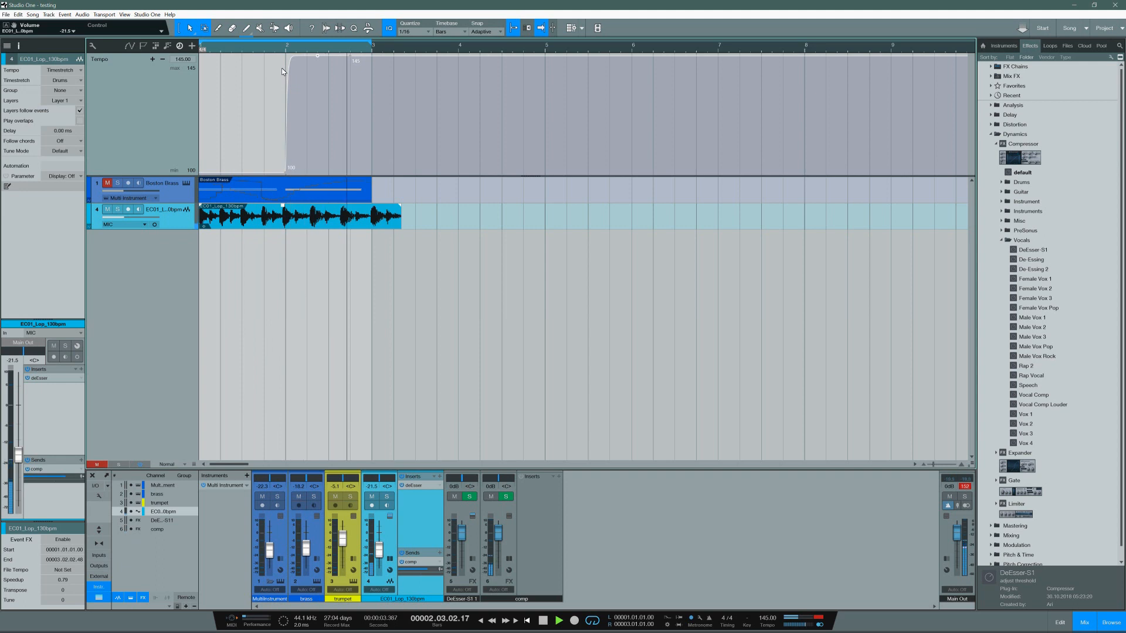
key("space")
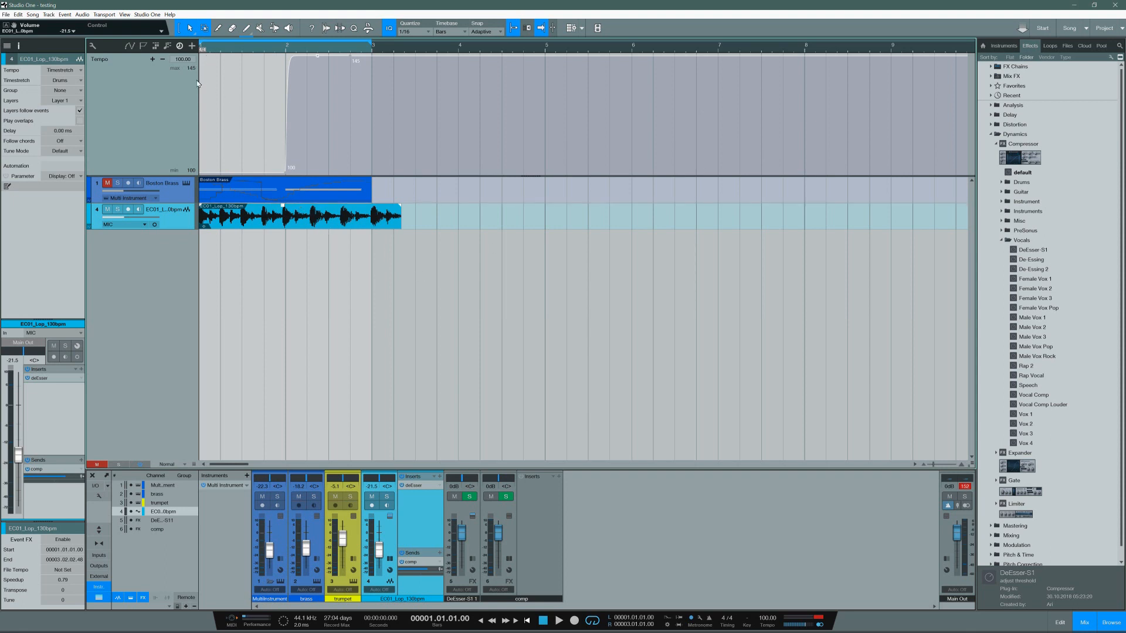
Step: Shift the 100 BPM tempo point slightly past the start of bar 2, and check the options offered for the tempo track and tempo display
mouse_move(286, 172)
left_mouse_down()
mouse_move(256, 77)
mouse_move(296, 173)
left_mouse_up()
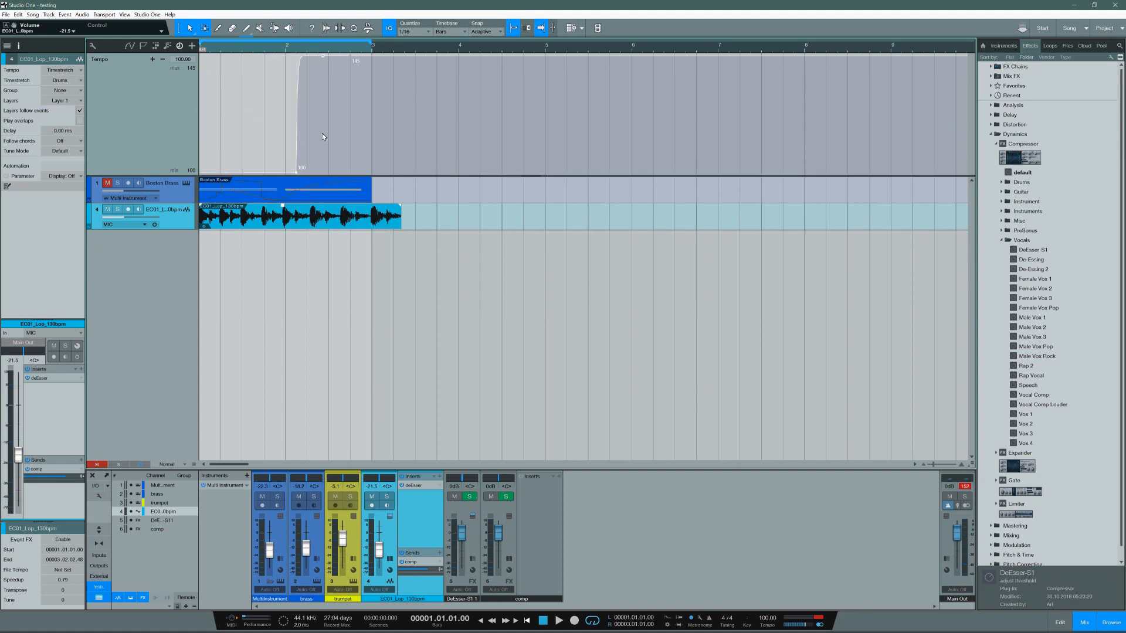
right_click(183, 61)
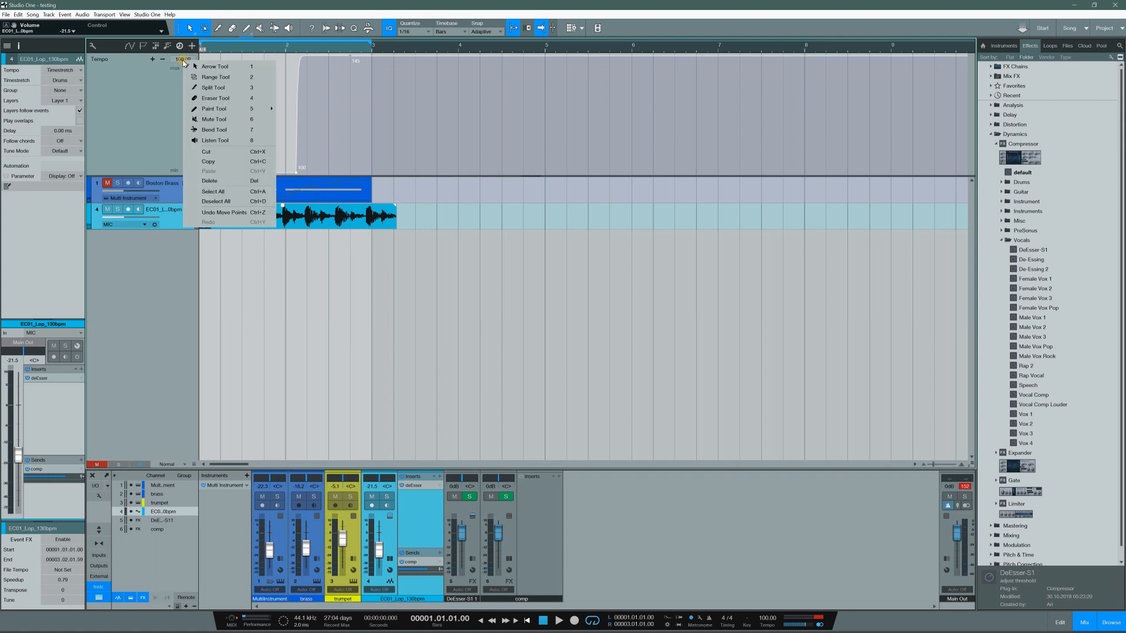
left_click(160, 135)
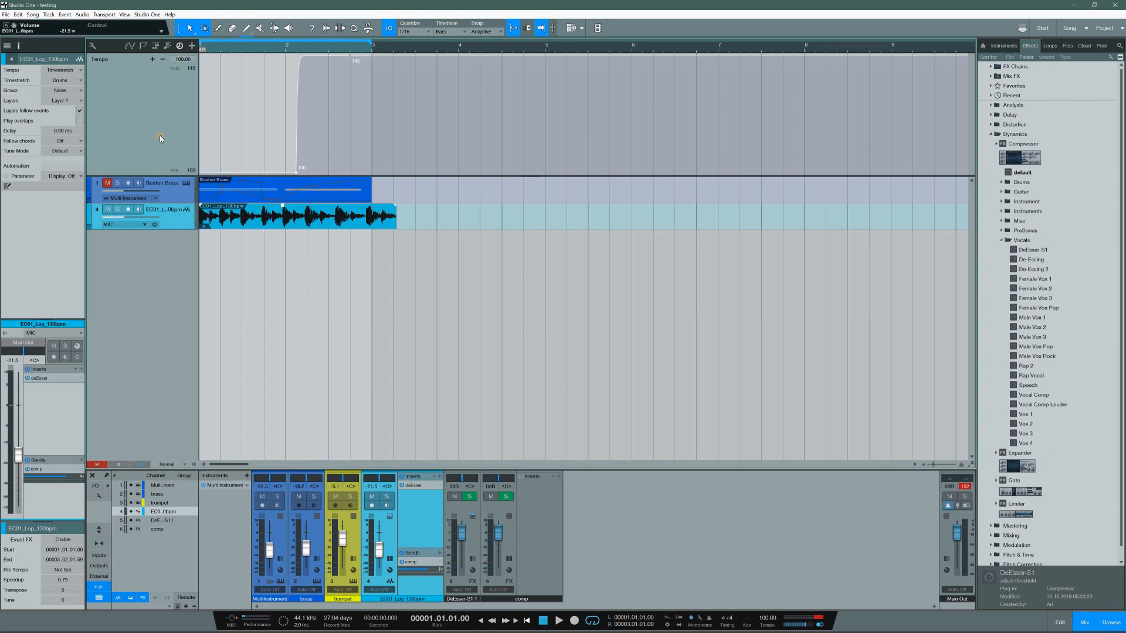
right_click(767, 626)
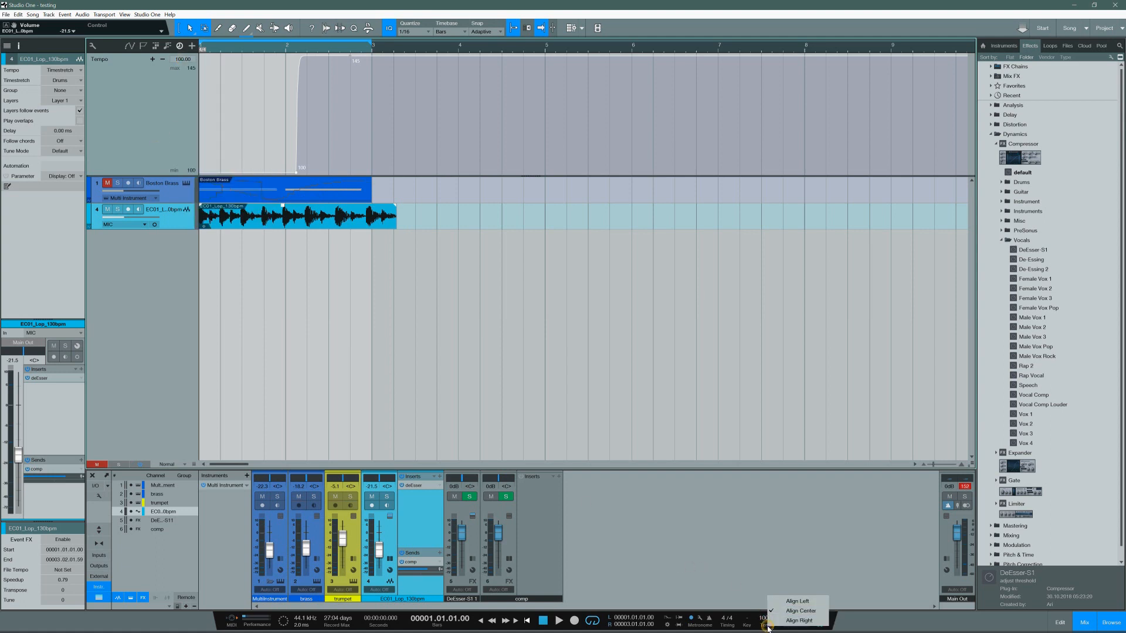
left_click(763, 575)
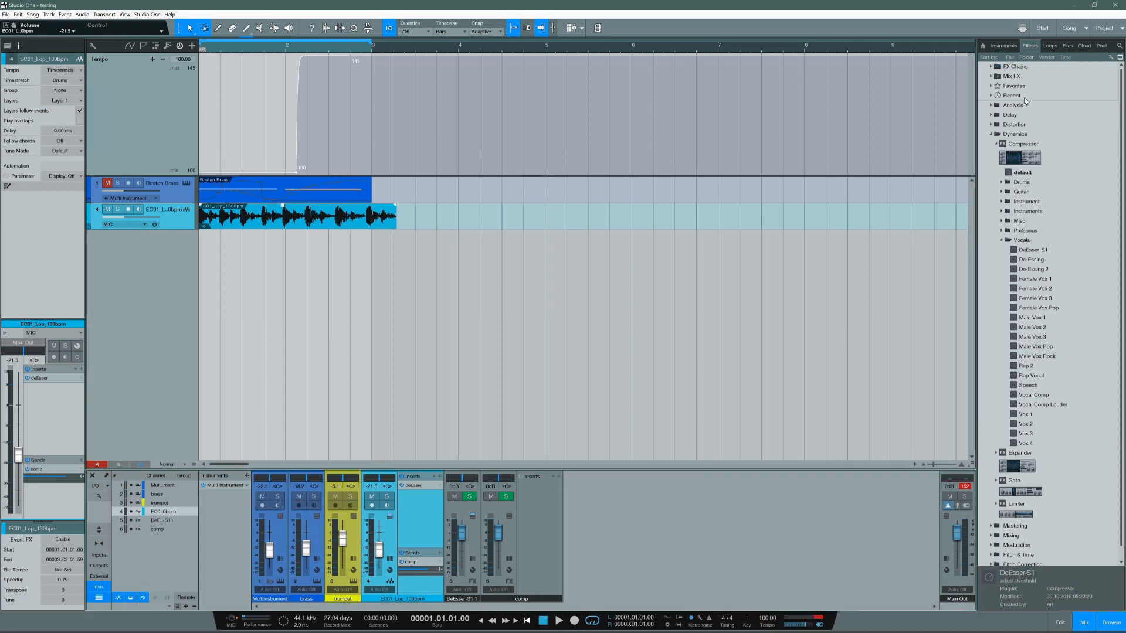
Step: Switch to Bitwig Studio and play the grand piano clip while watching the project tempo
left_click(1074, 5)
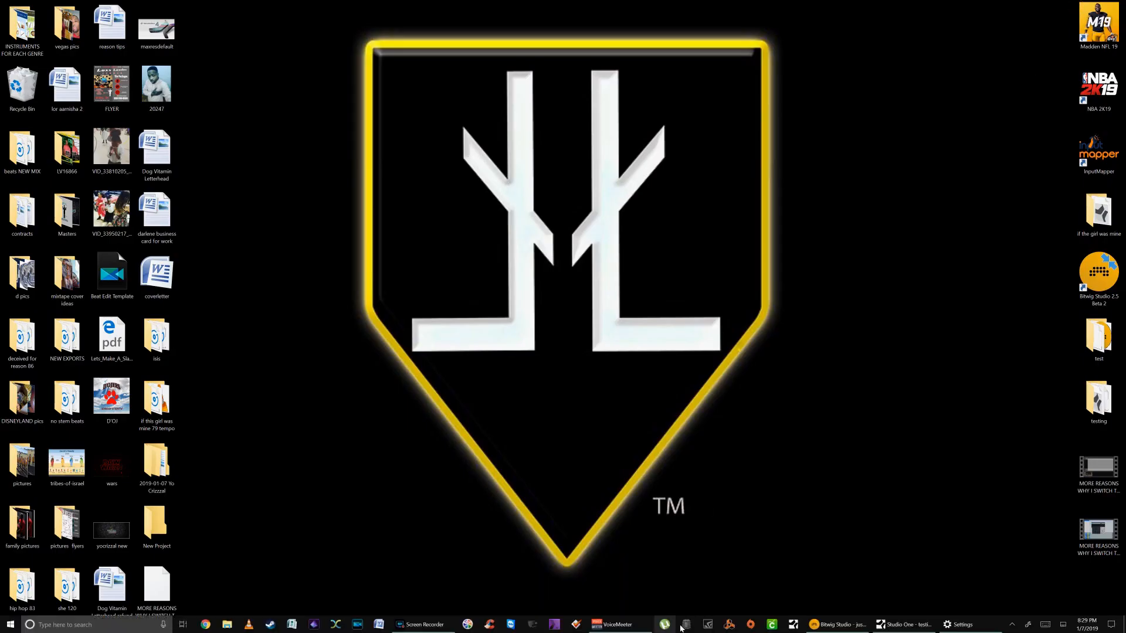
left_click(839, 624)
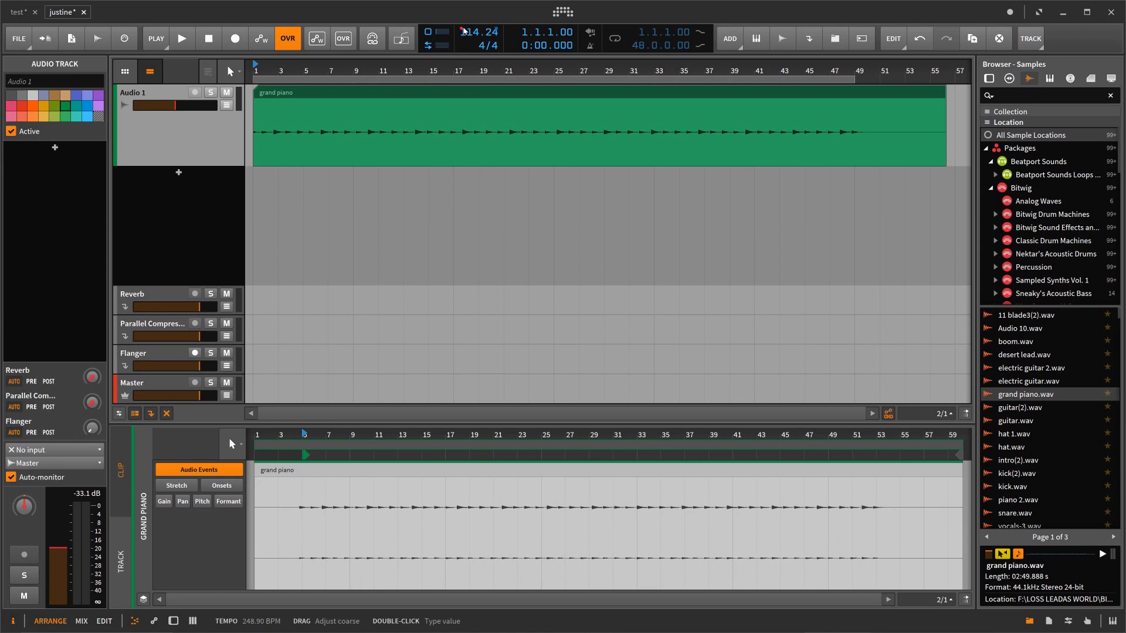
key("space")
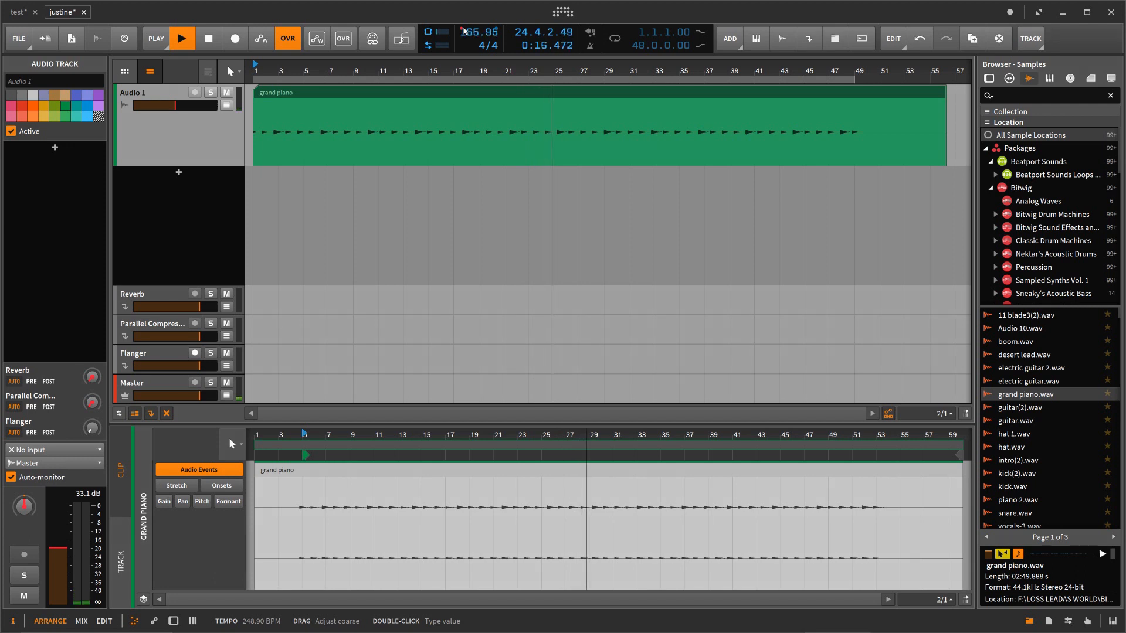
key("space")
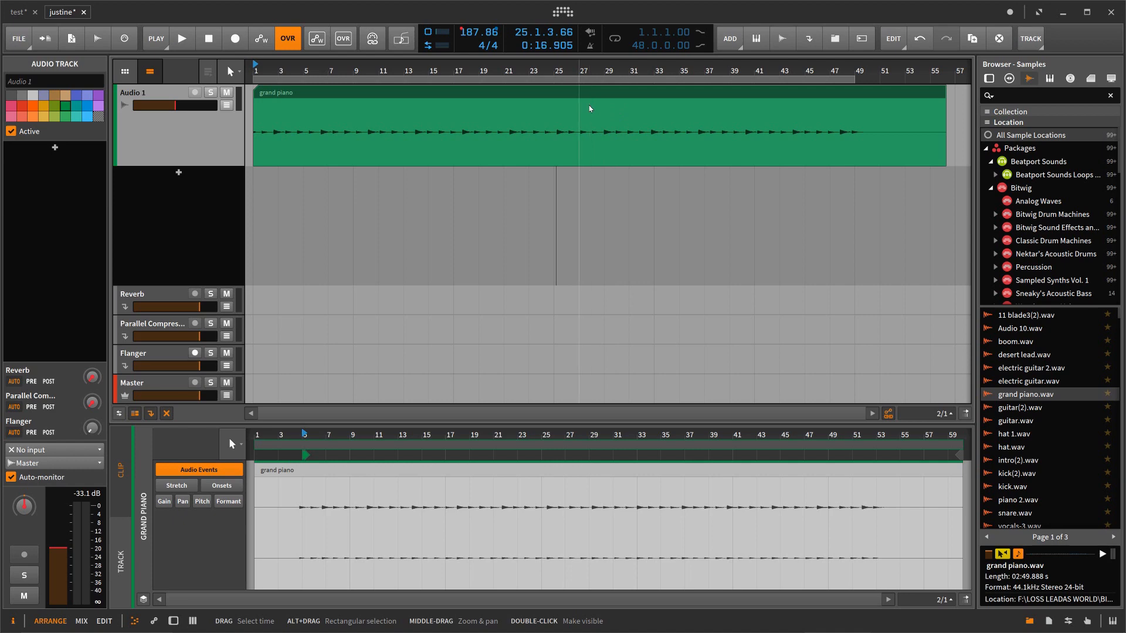
Step: Switch back to Studio One, view its version information, and close it
left_click(1062, 12)
left_click(903, 625)
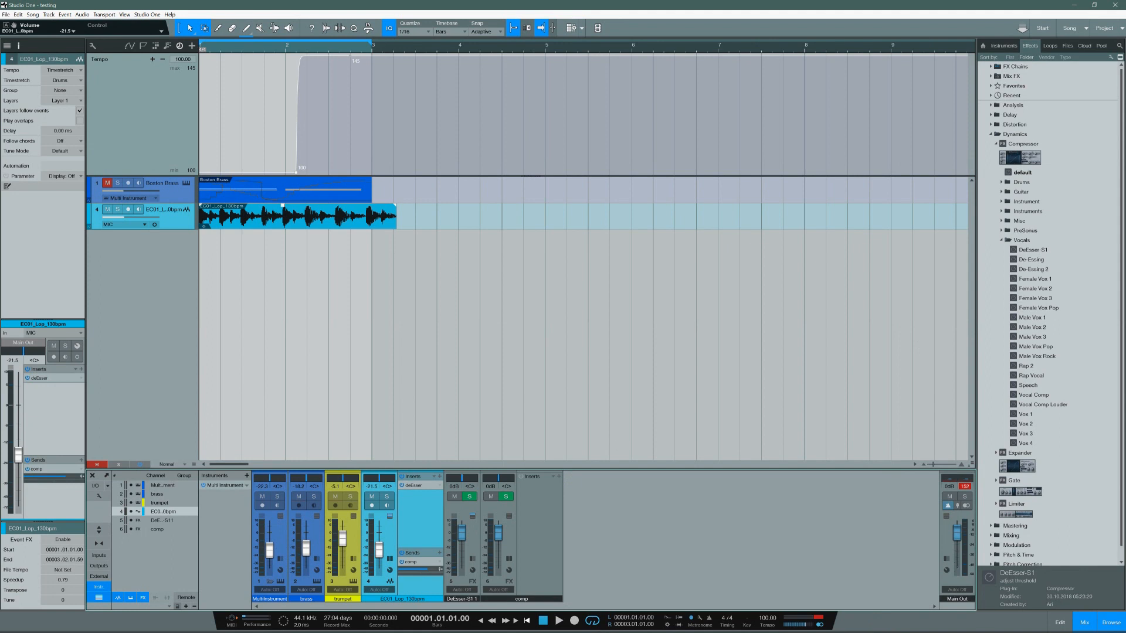
left_click(170, 14)
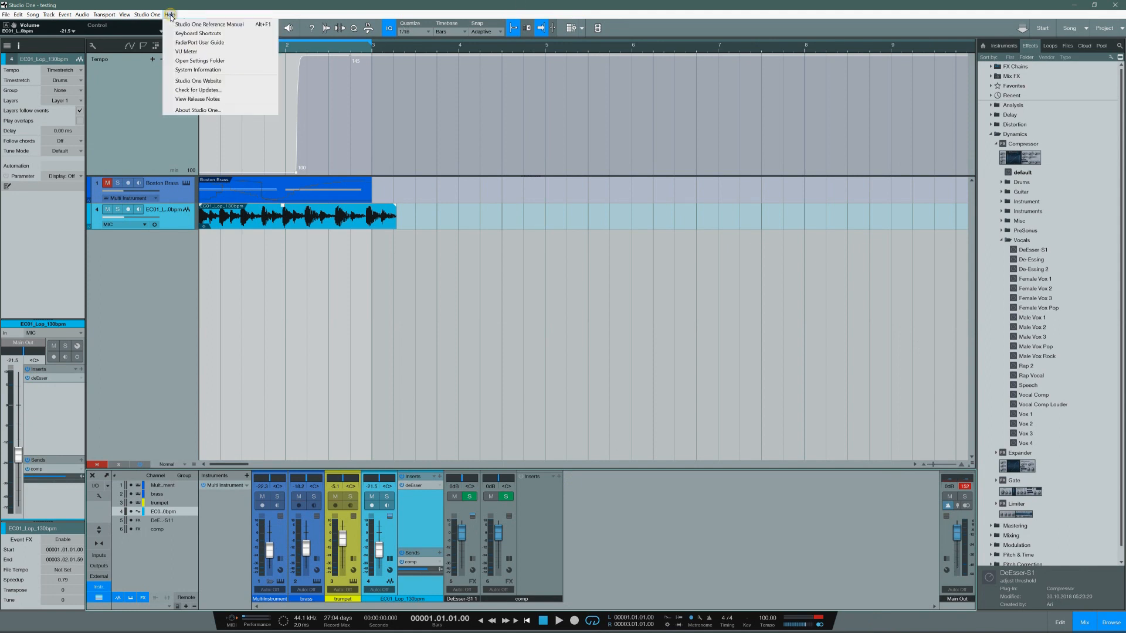
left_click(184, 109)
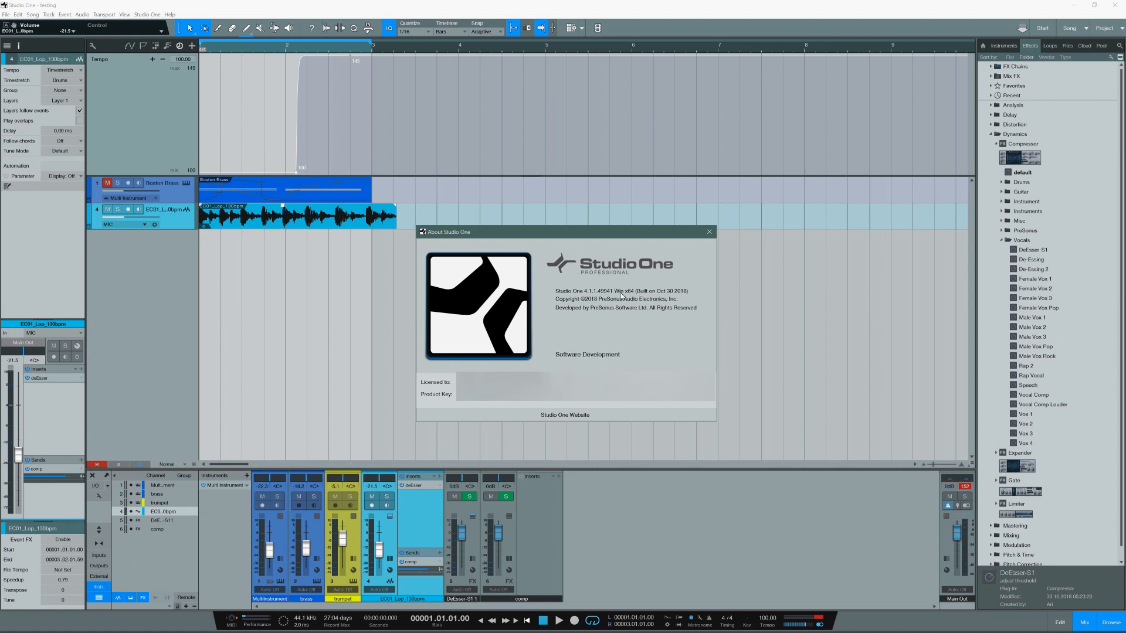
left_click(710, 232)
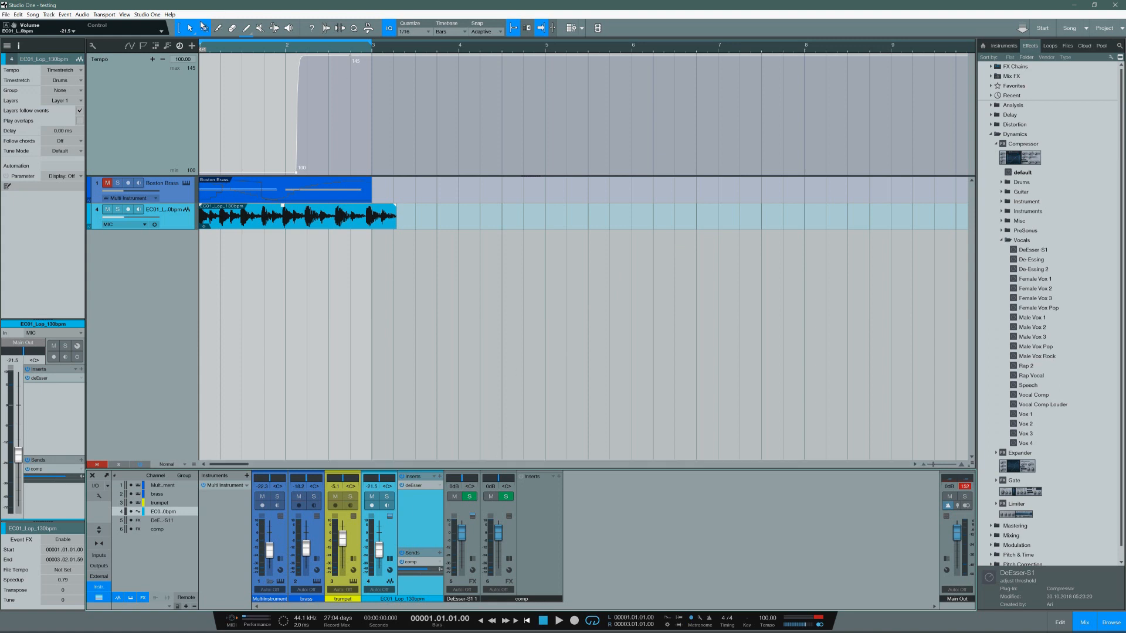
Step: Switch to Bitwig Studio and reduce the arranger tracks to their compact height
left_click(171, 14)
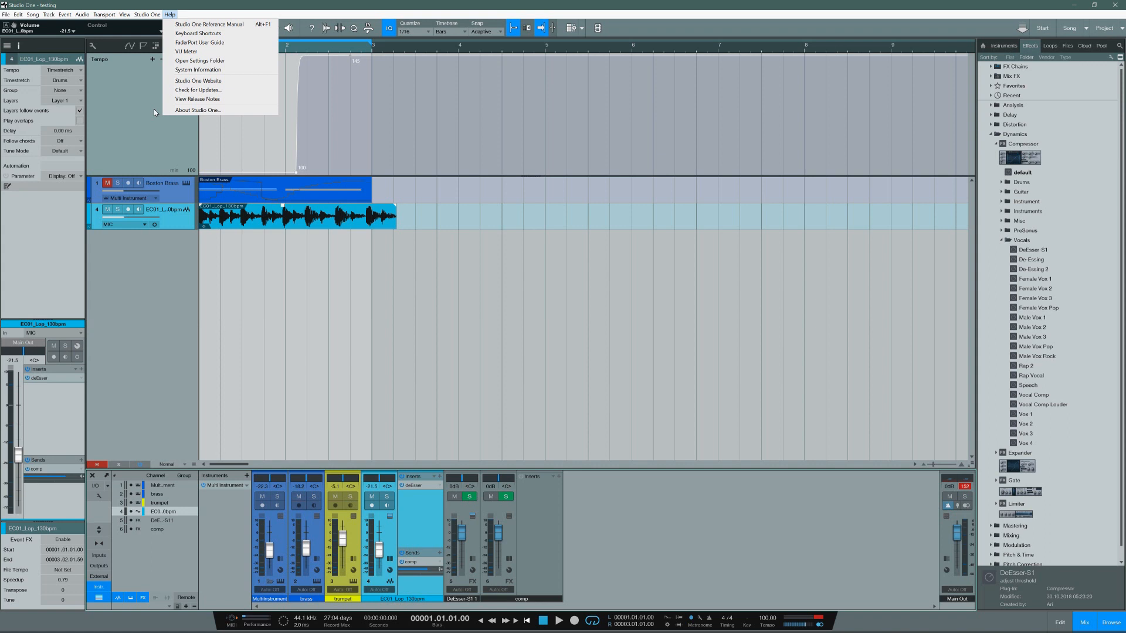
left_click(1076, 8)
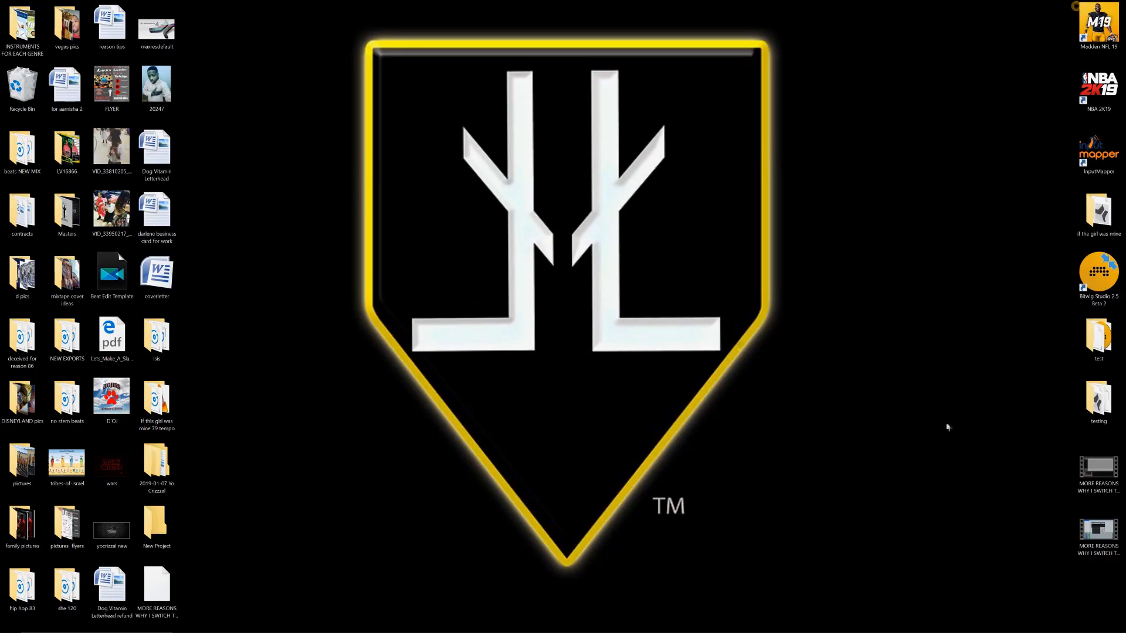
left_click(826, 624)
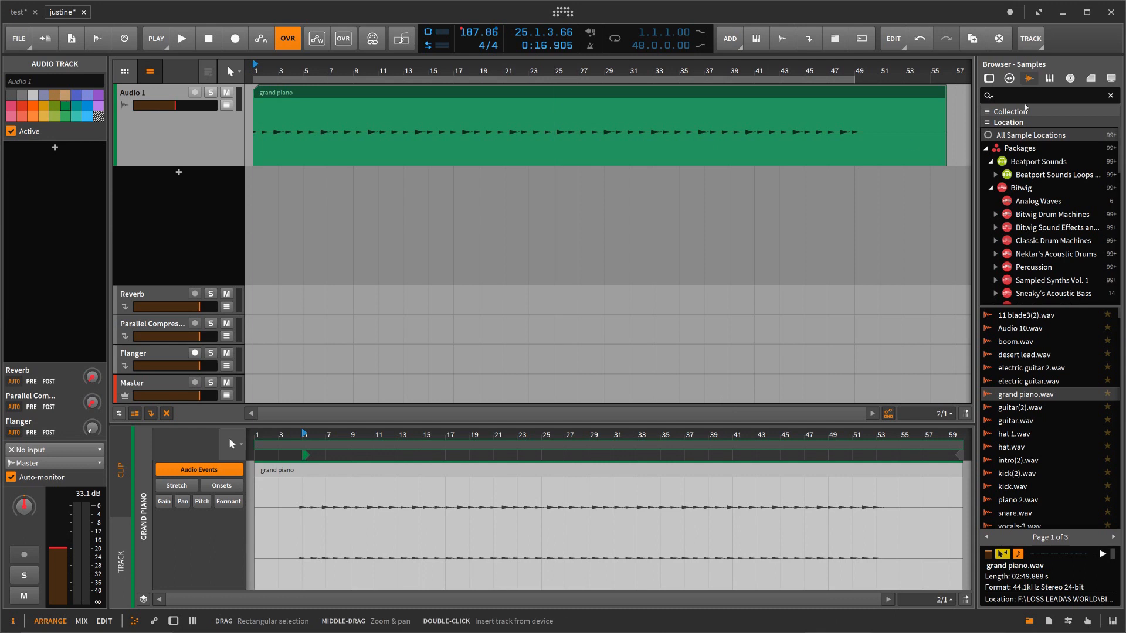
left_click(180, 145)
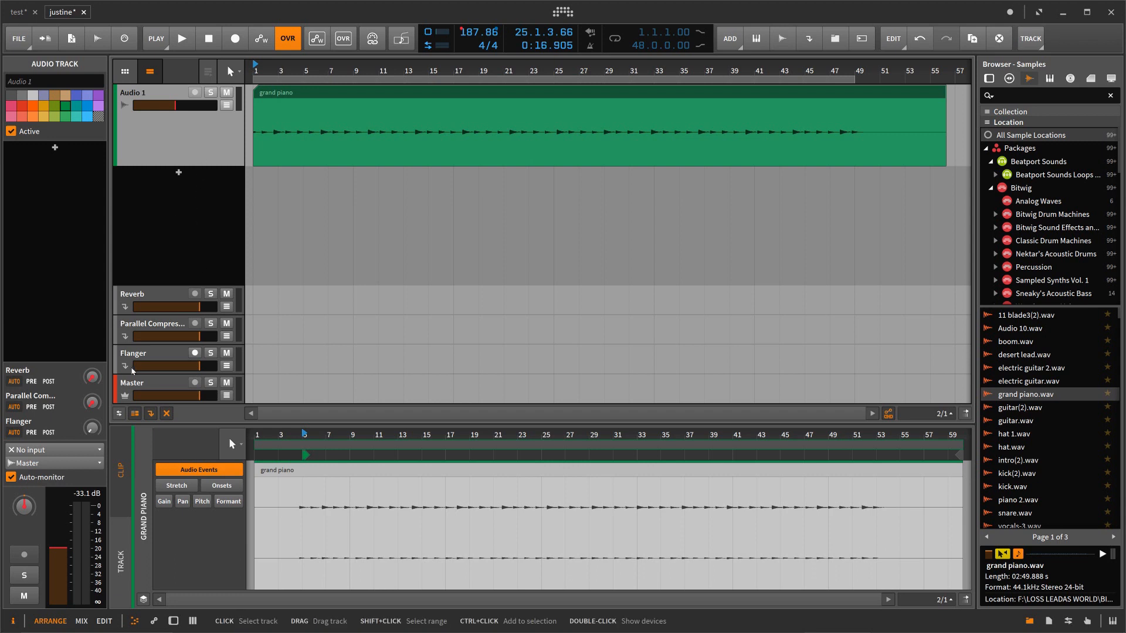
left_click(135, 414)
left_click(135, 414)
left_click(135, 414)
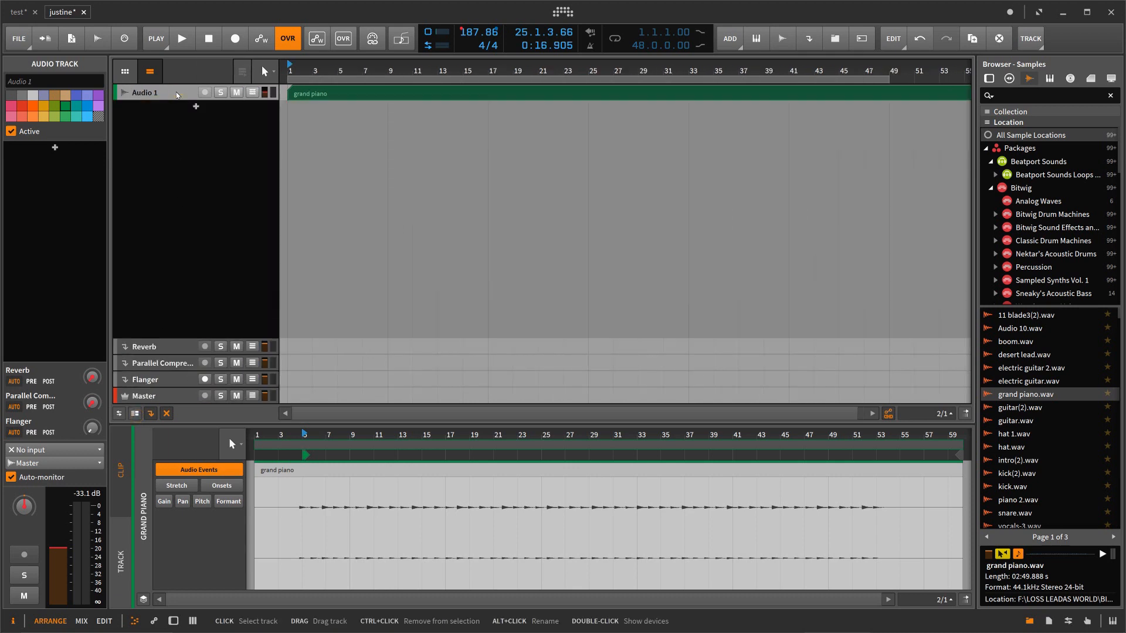
Step: Duplicate the Audio 1 track repeatedly until the arranger holds eleven audio tracks, Audio 1 to Audio 11
key("ctrl+d")
key("ctrl+d")
key("ctrl+d")
key("ctrl+d")
key("ctrl+d")
key("ctrl+d")
key("ctrl+d")
key("ctrl+d")
key("ctrl+d")
key("ctrl+d")
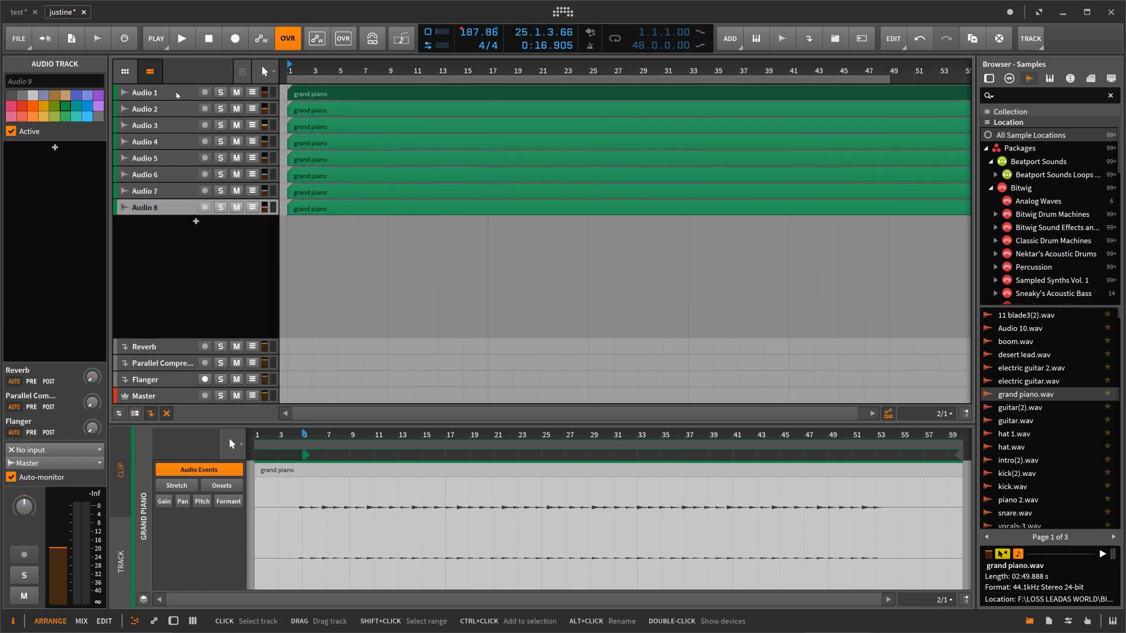
Step: Recolor the tracks Audio 6 through Audio 11 to golden yellow
left_click(166, 176)
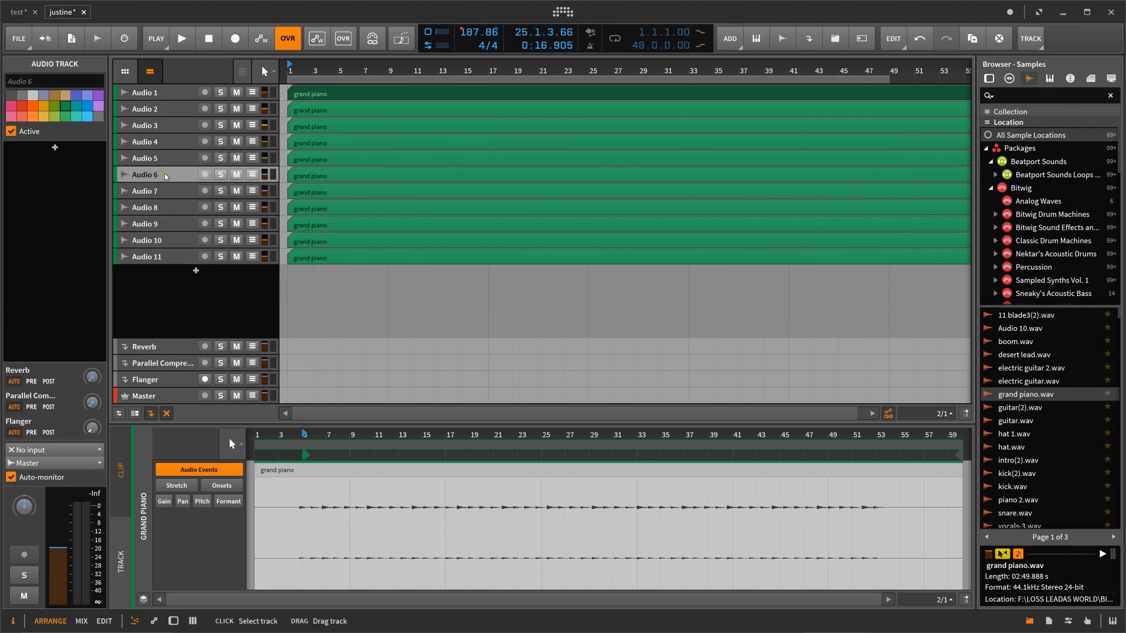
left_click(174, 260, "shift")
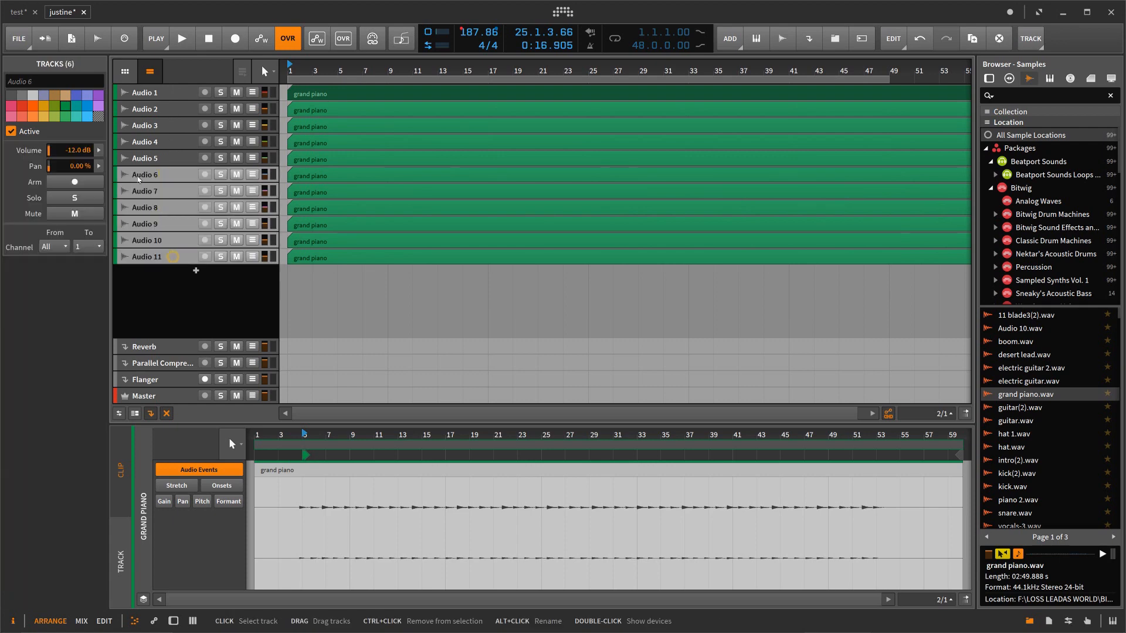
left_click(43, 116)
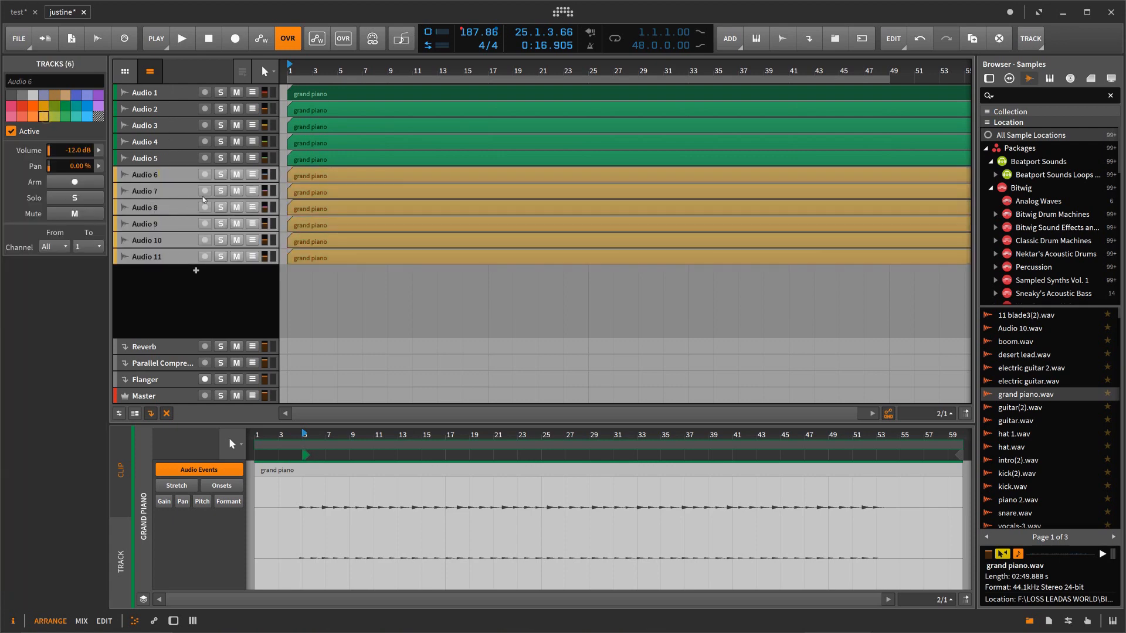
Step: Group all eleven audio tracks, Audio 1 through Audio 11, into one group track
left_click(170, 94)
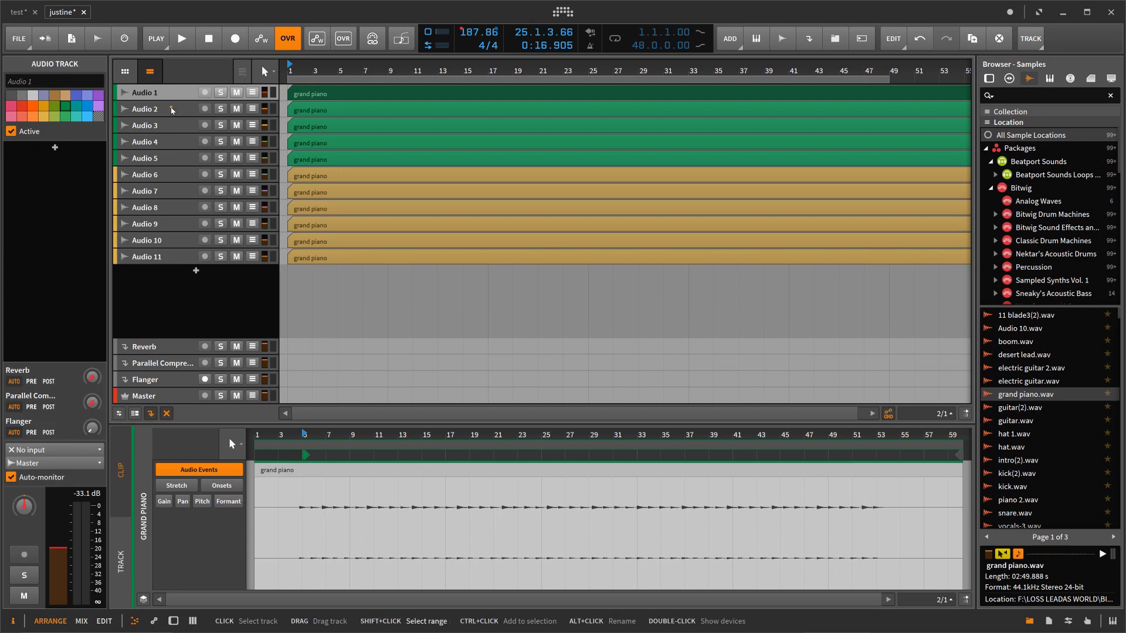
left_click(172, 110, "shift")
left_click(174, 127, "shift")
left_click(139, 97)
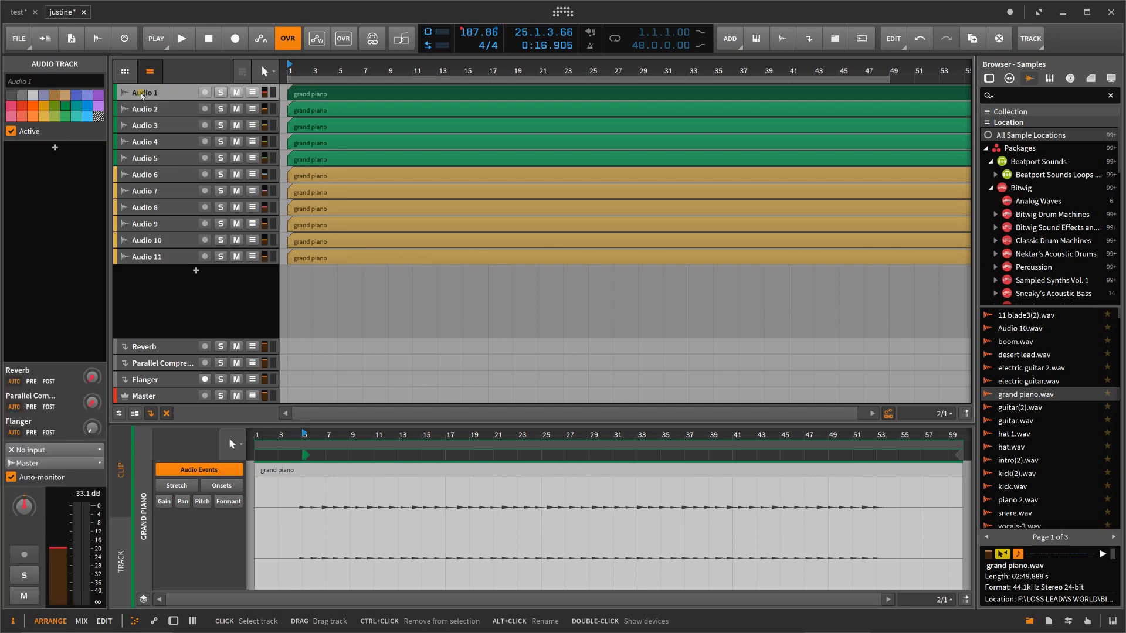
left_click(173, 260, "shift")
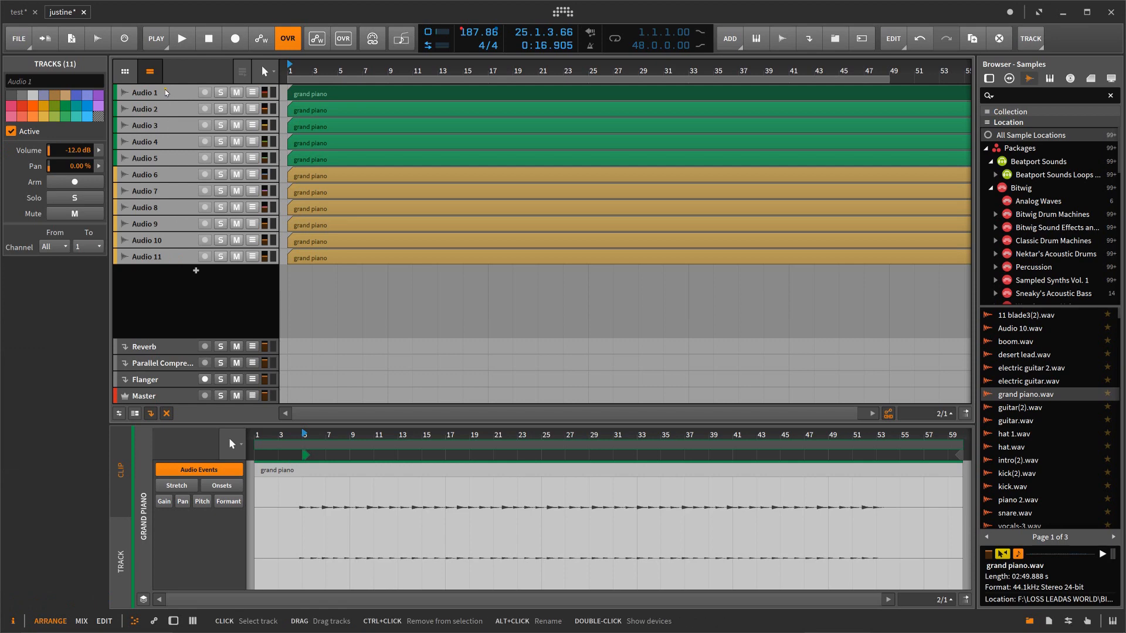
right_click(166, 91)
left_click(199, 313)
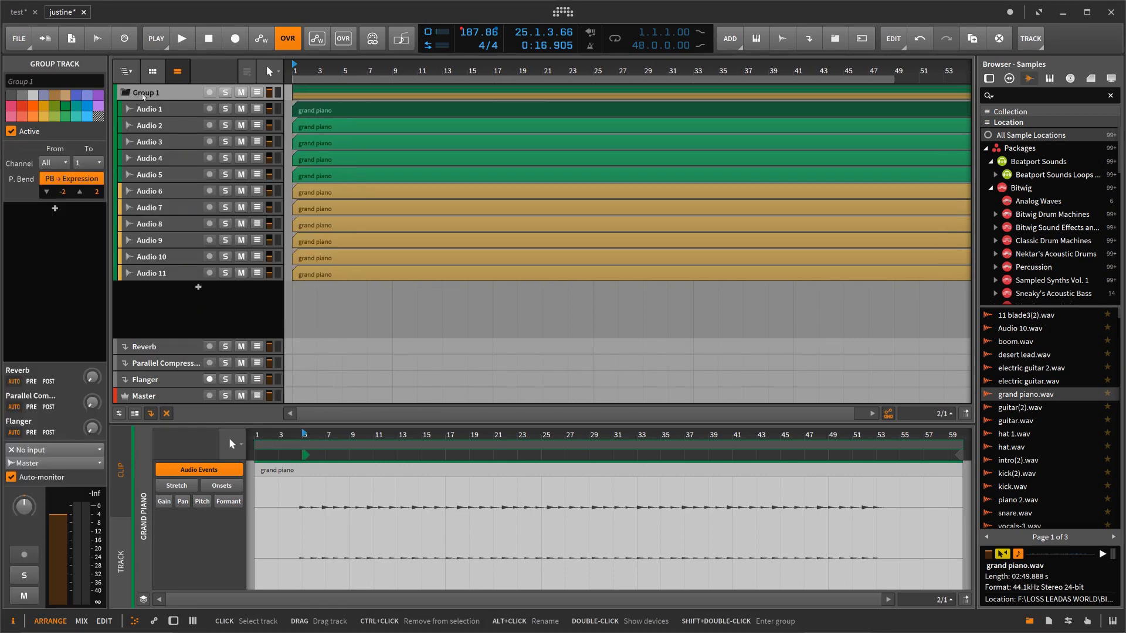
left_click(62, 84)
Step: Group the six golden tracks, Audio 6 through Audio 11, inside the existing group, and fold the nested group
left_click(168, 193)
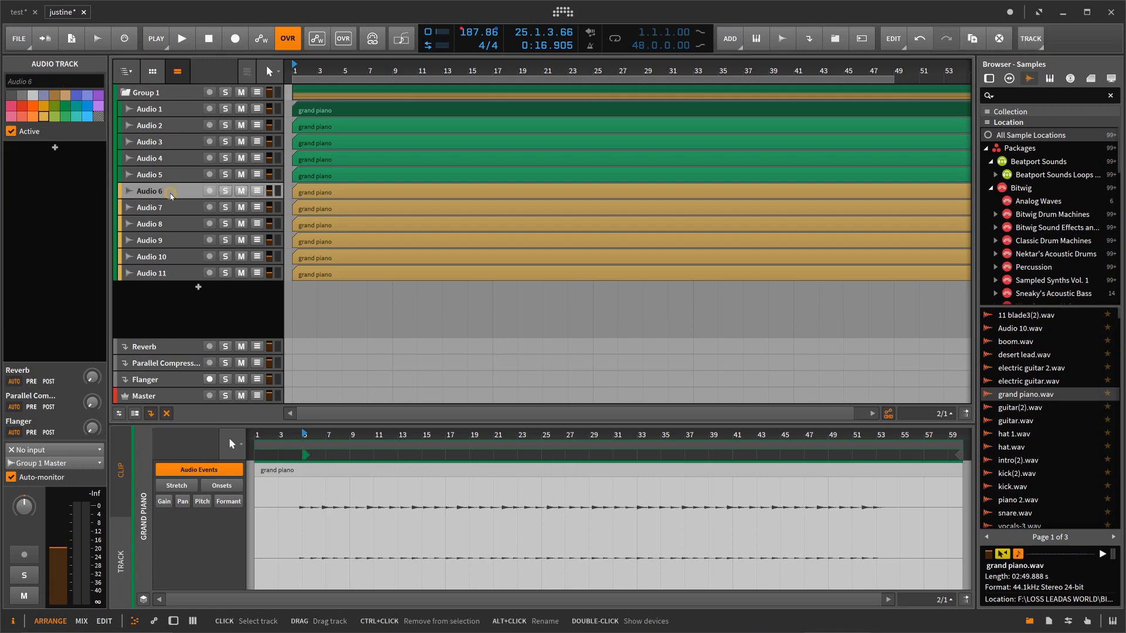
left_click(184, 271, "shift")
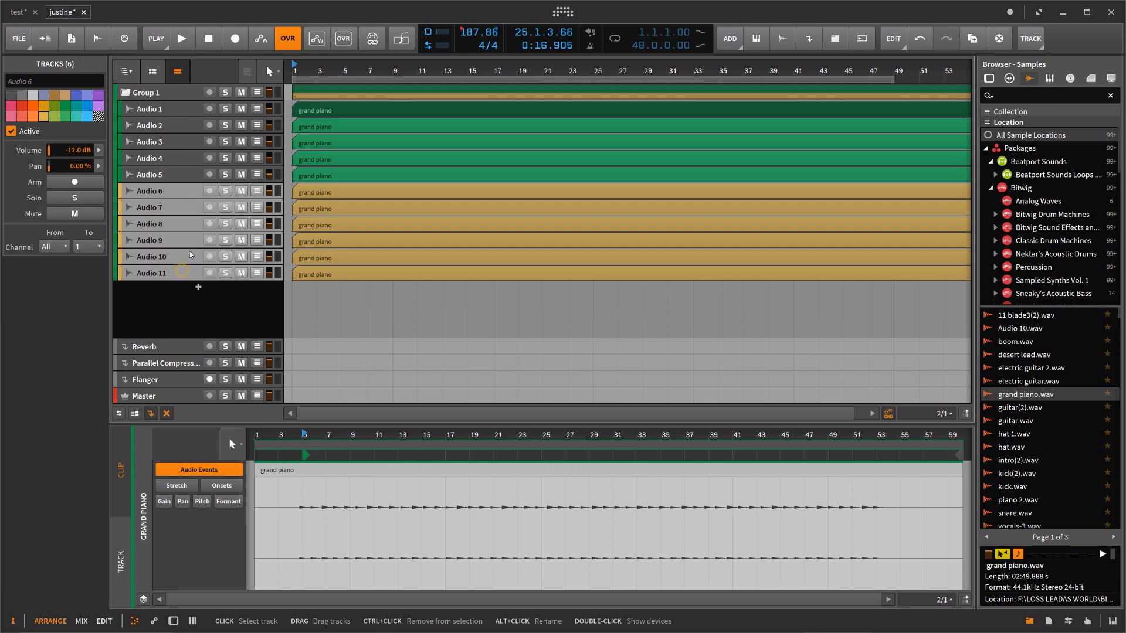
right_click(168, 191)
left_click(214, 413)
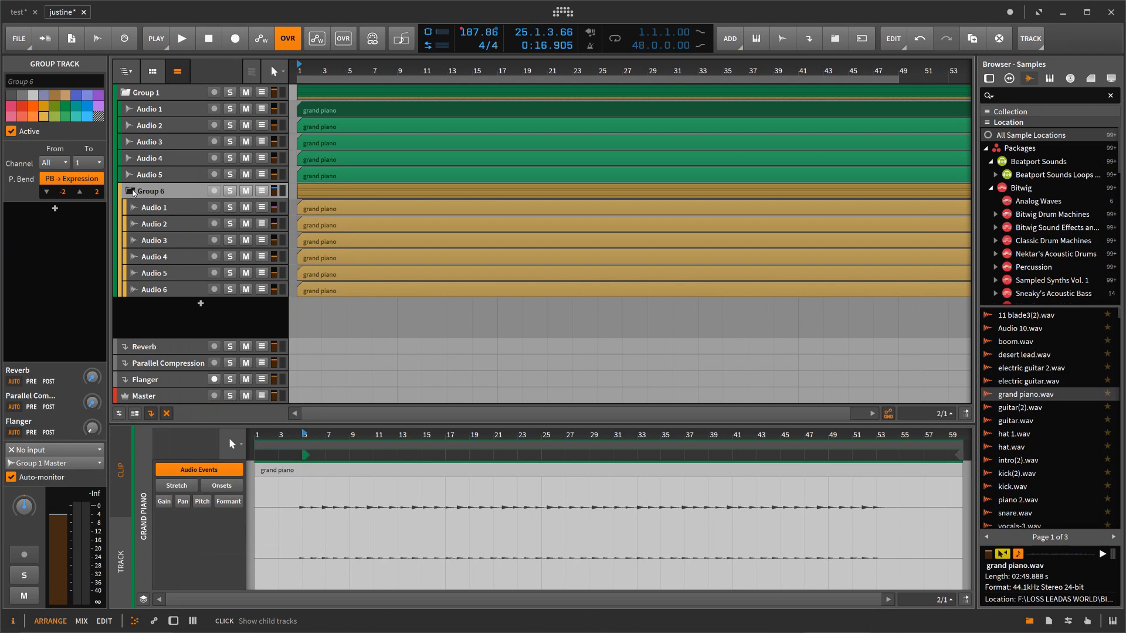
left_click(132, 191)
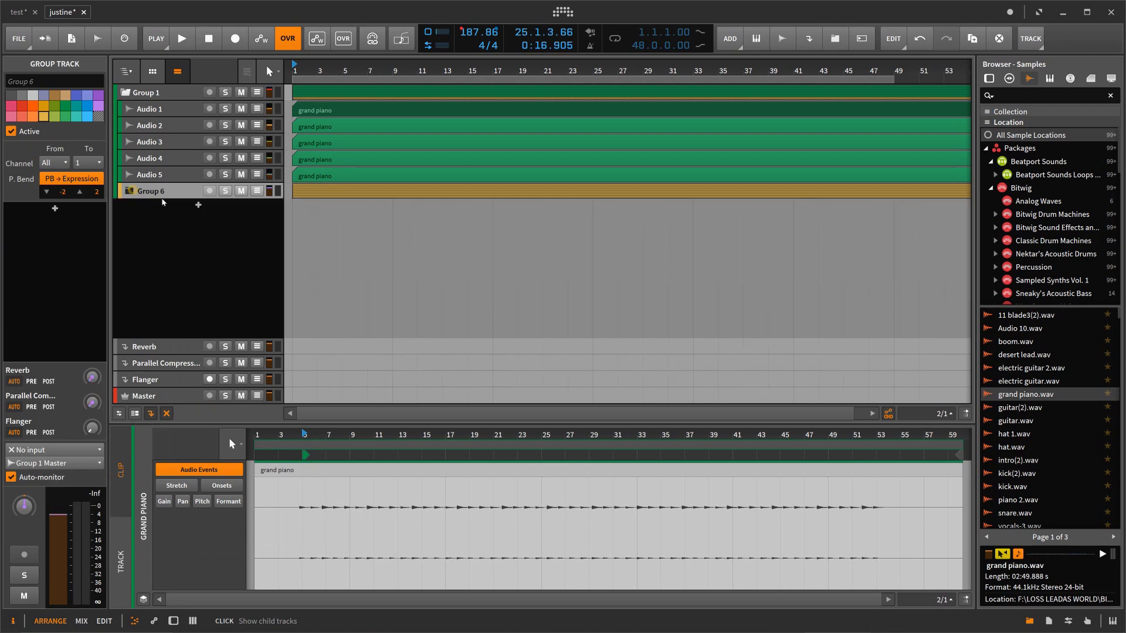
Step: Rename the outer group as 1 and the nested group as 2, and fold the outer group
left_click(144, 93)
left_click(37, 82)
type("1")
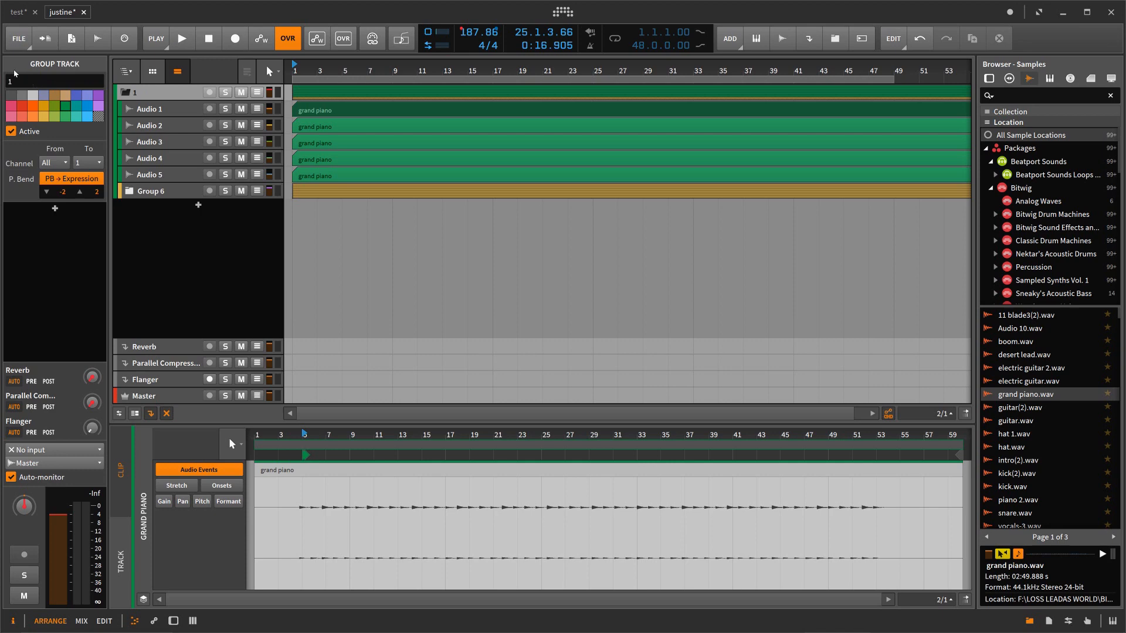
left_click(166, 190)
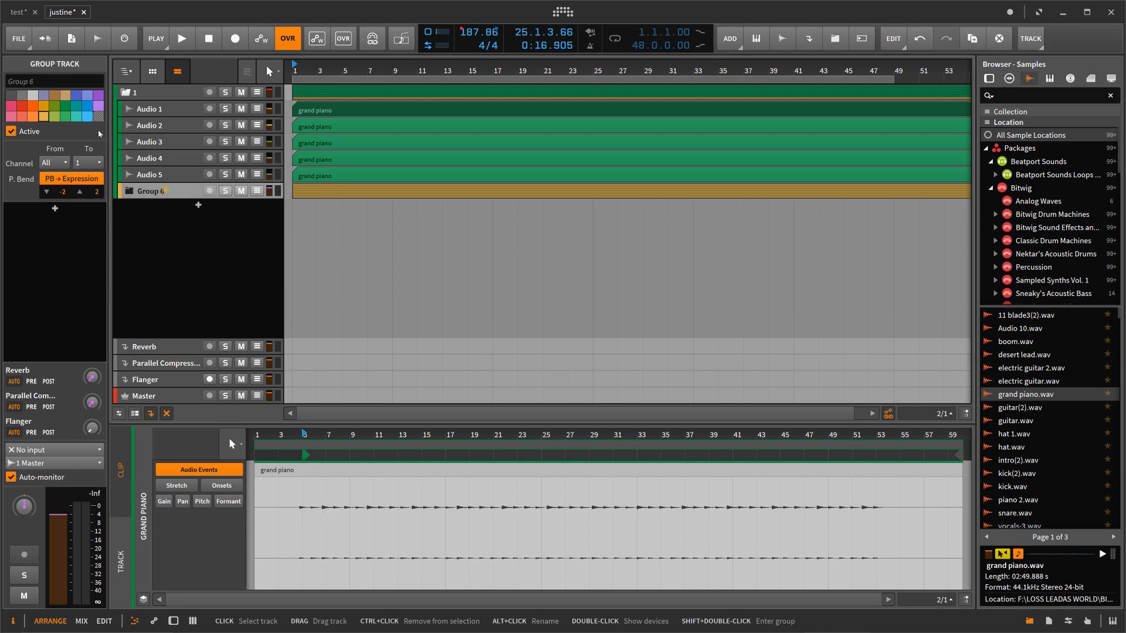
left_click(40, 82)
type("2")
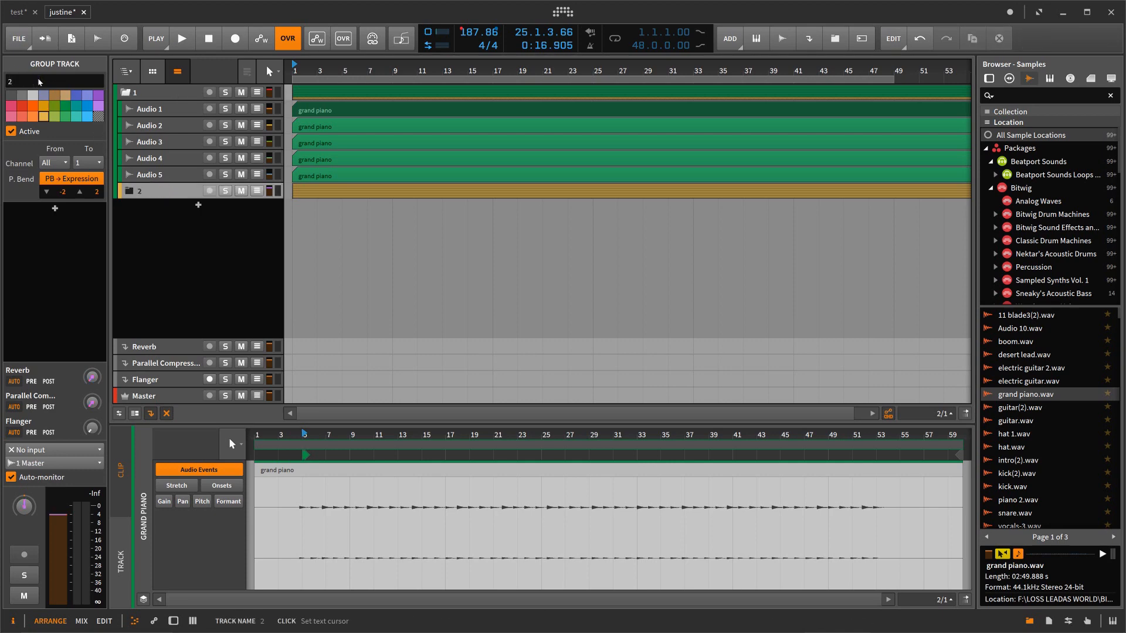
left_click(126, 93)
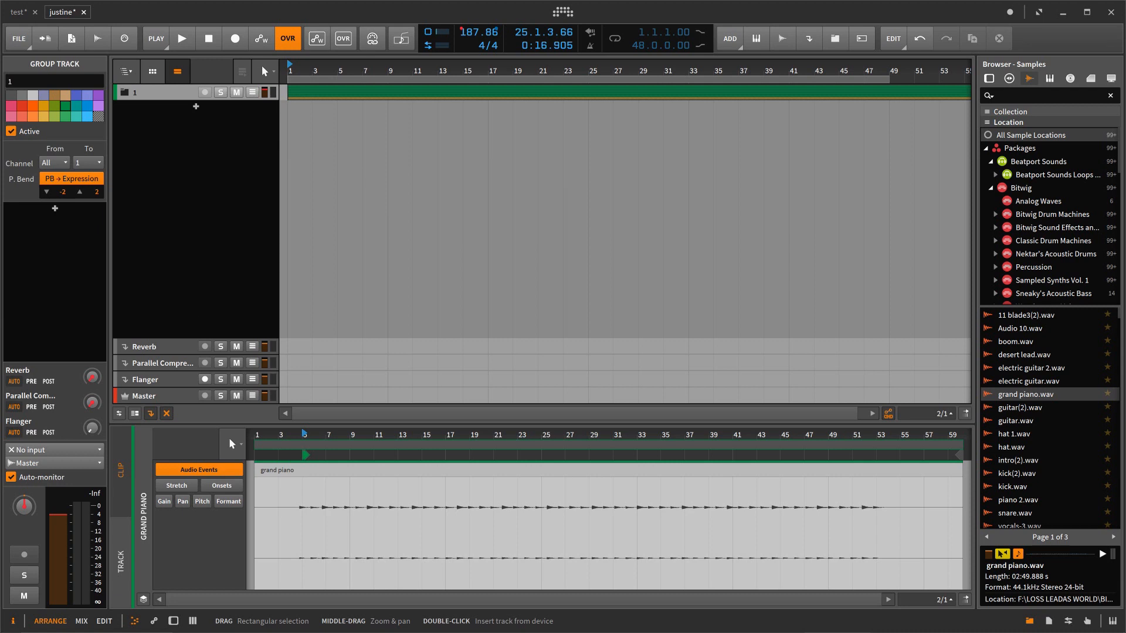
Step: Switch to Studio One and shrink the tempo track to its minimum height
left_click(1065, 15)
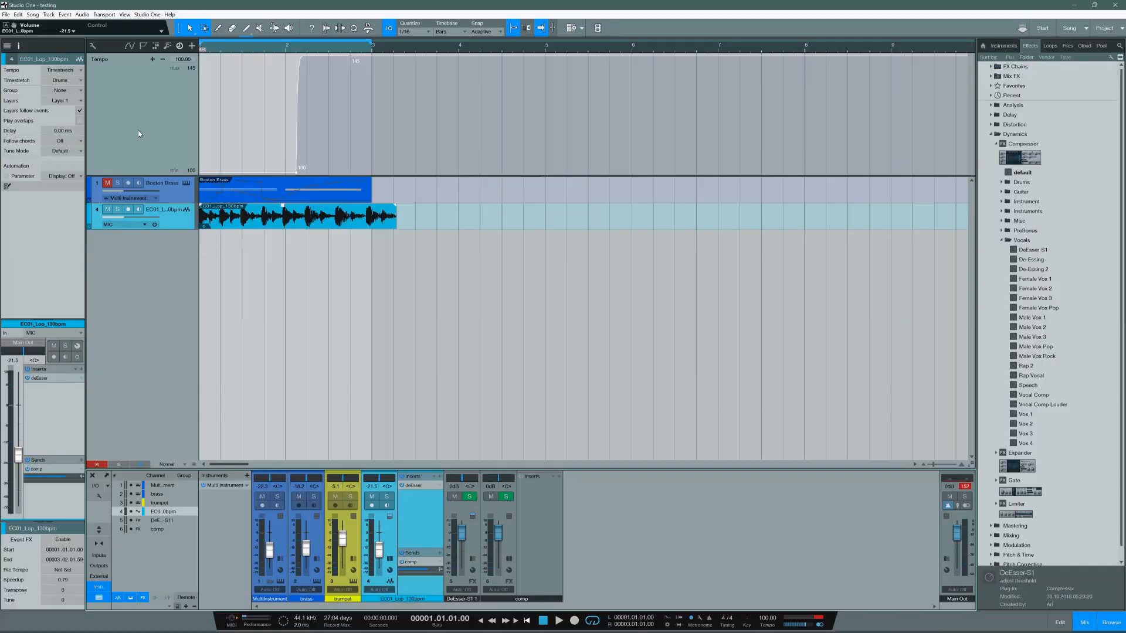
left_click_drag(144, 176, 146, 63)
Step: Try duplicating the EC01 loop track with the duplicate command, and undo the resulting event copy
left_click(169, 84)
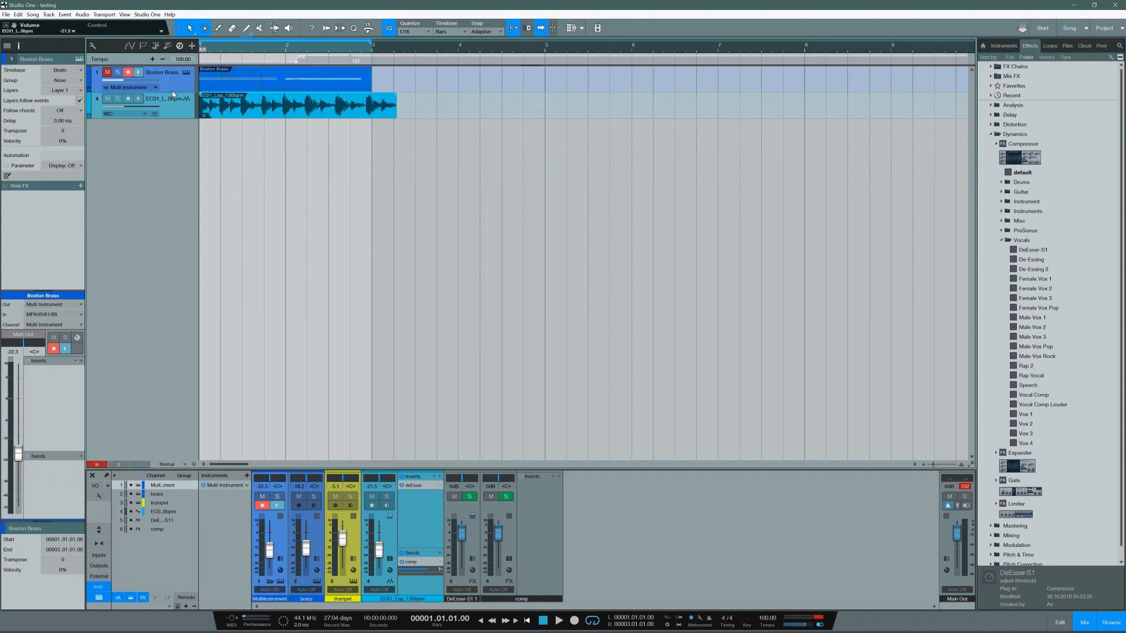
left_click(173, 111)
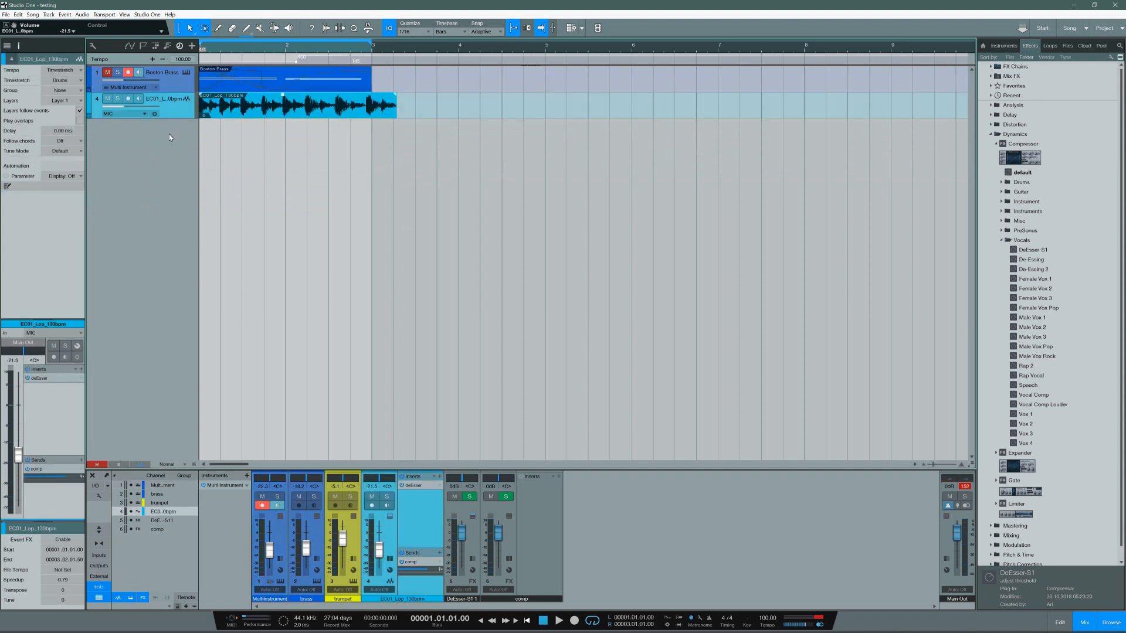
key("d")
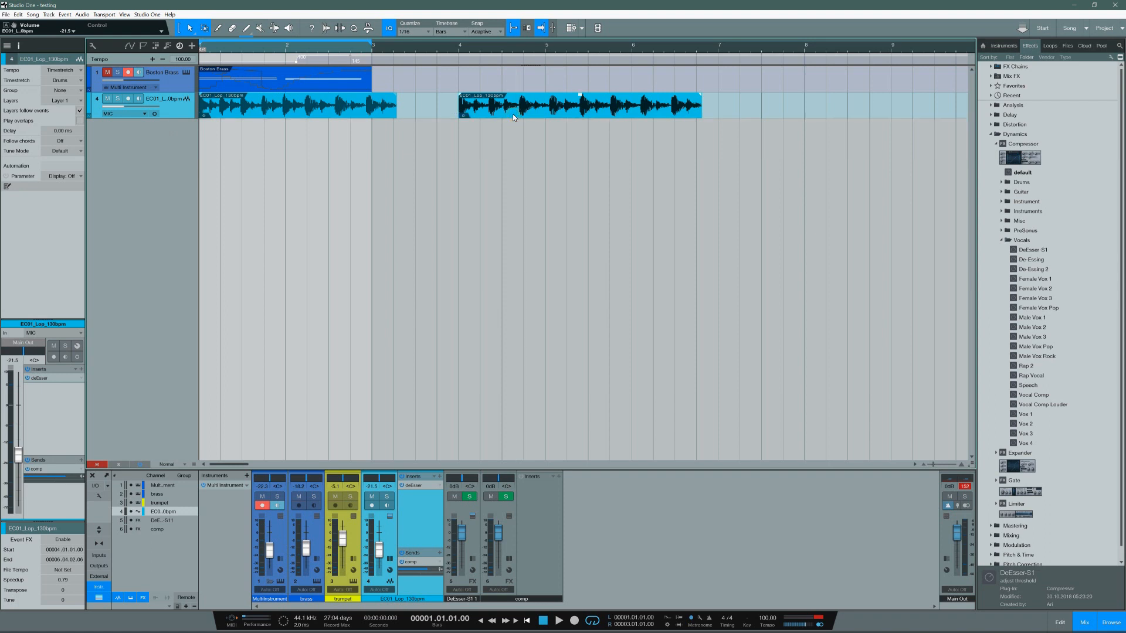
key("ctrl+z")
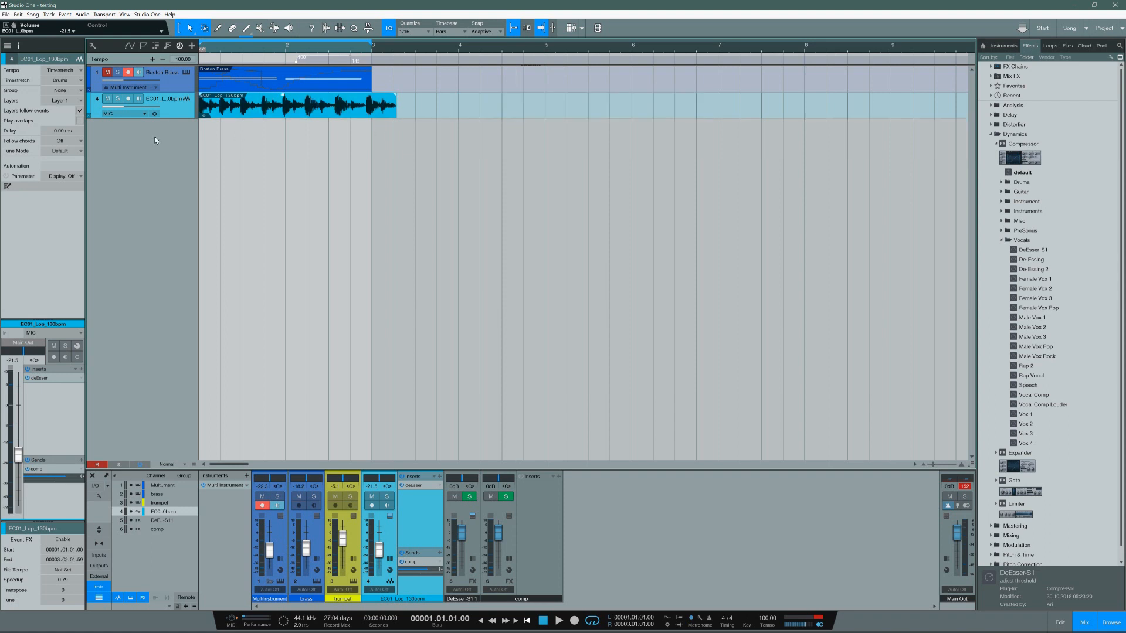
Step: Make a complete duplicate of the Boston Brass track, and remove that duplicate together with its instrument
right_click(167, 89)
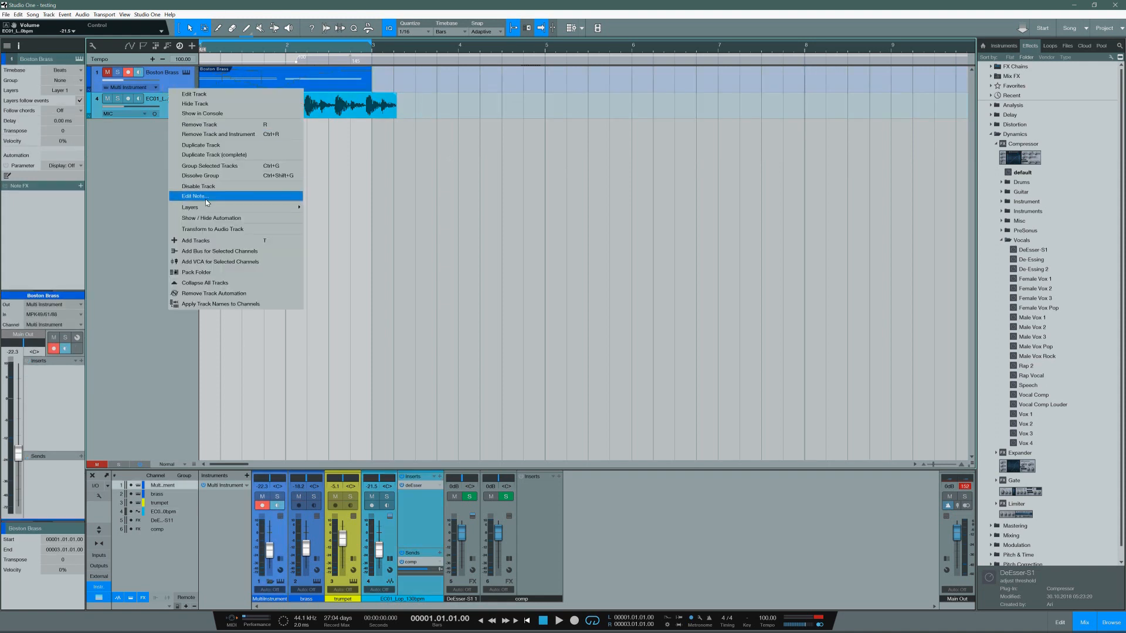
left_click(200, 155)
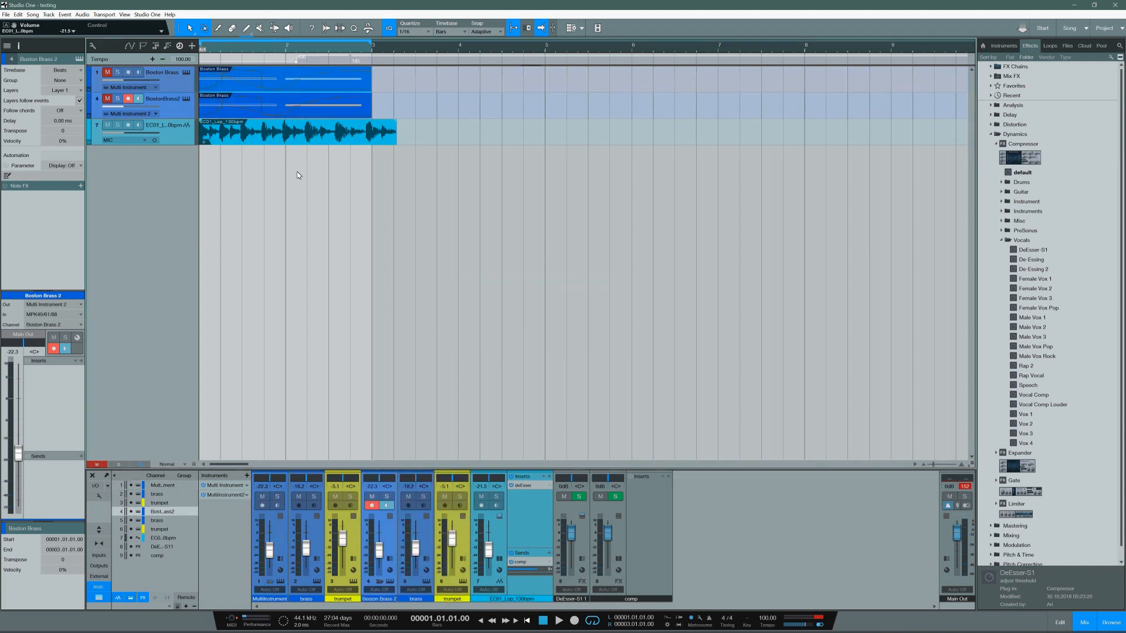
right_click(172, 104)
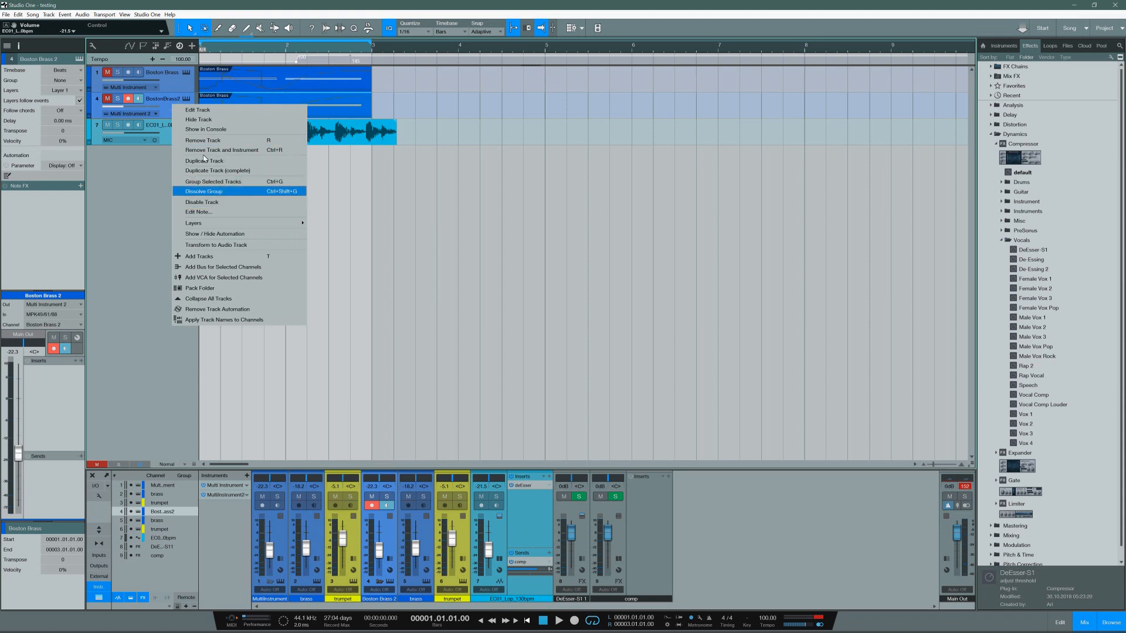
left_click(206, 149)
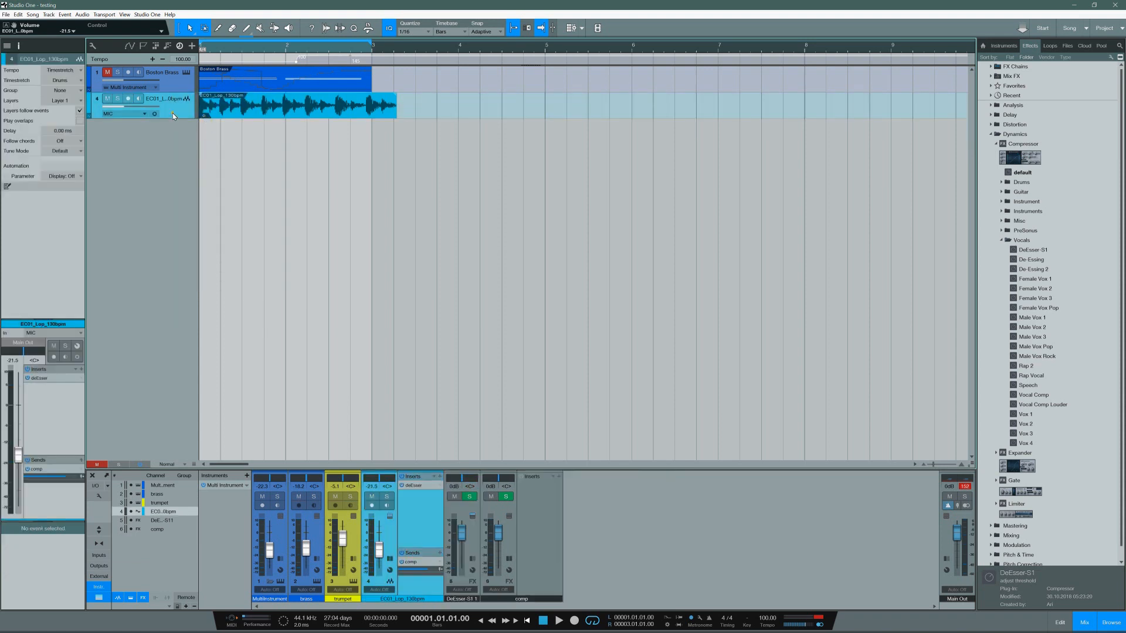
Step: Duplicate the EC01 loop audio track four times, so five loop tracks are stacked below Boston Brass
right_click(173, 115)
left_click(194, 168)
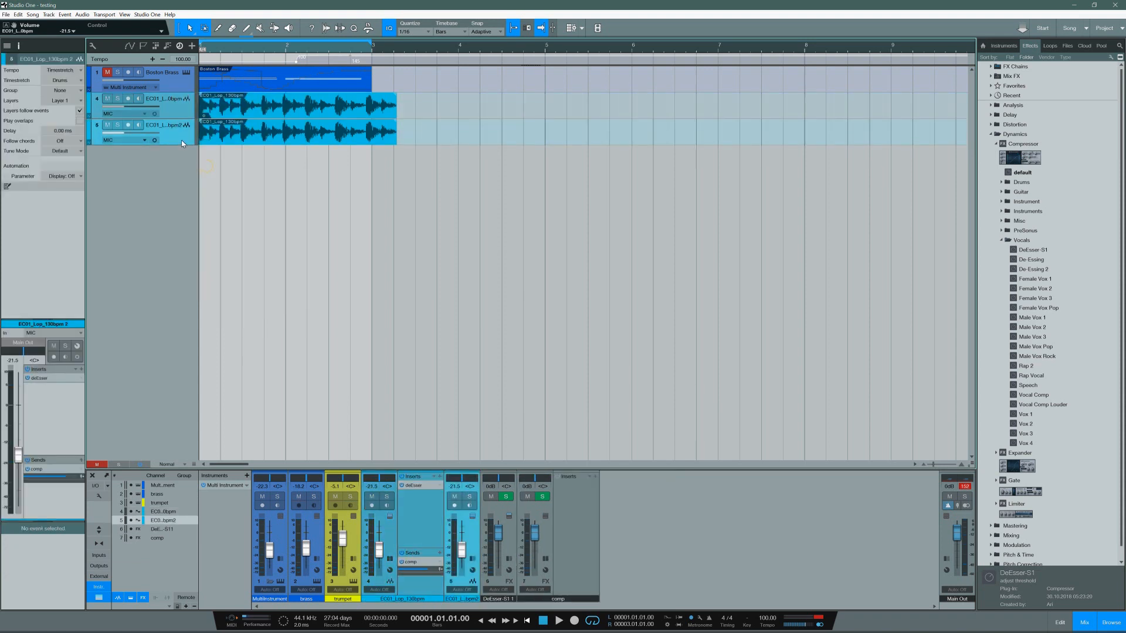
right_click(182, 139)
left_click(211, 192)
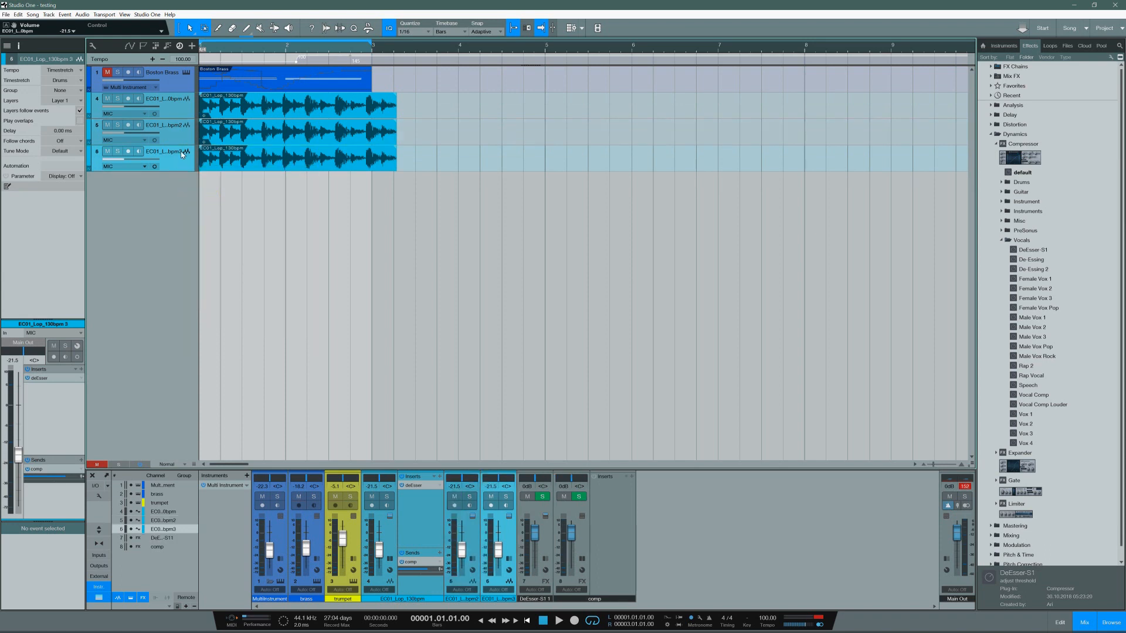
right_click(182, 162)
left_click(213, 213)
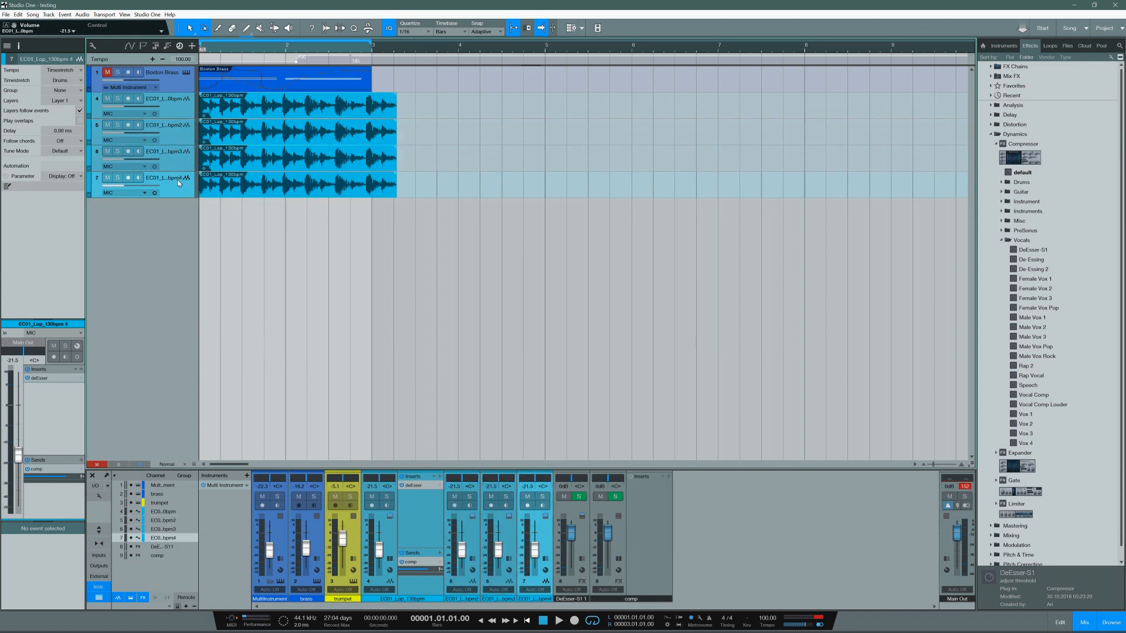
right_click(178, 184)
left_click(203, 241)
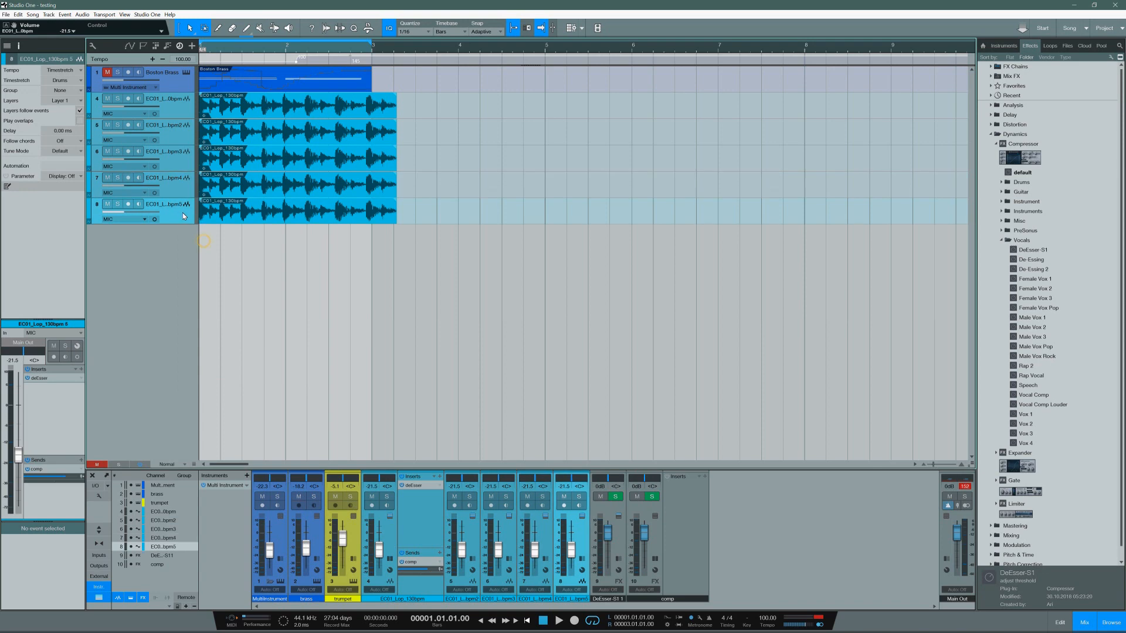
Step: Recolor the last three EC01 loop tracks to sandy yellow
left_click(176, 167)
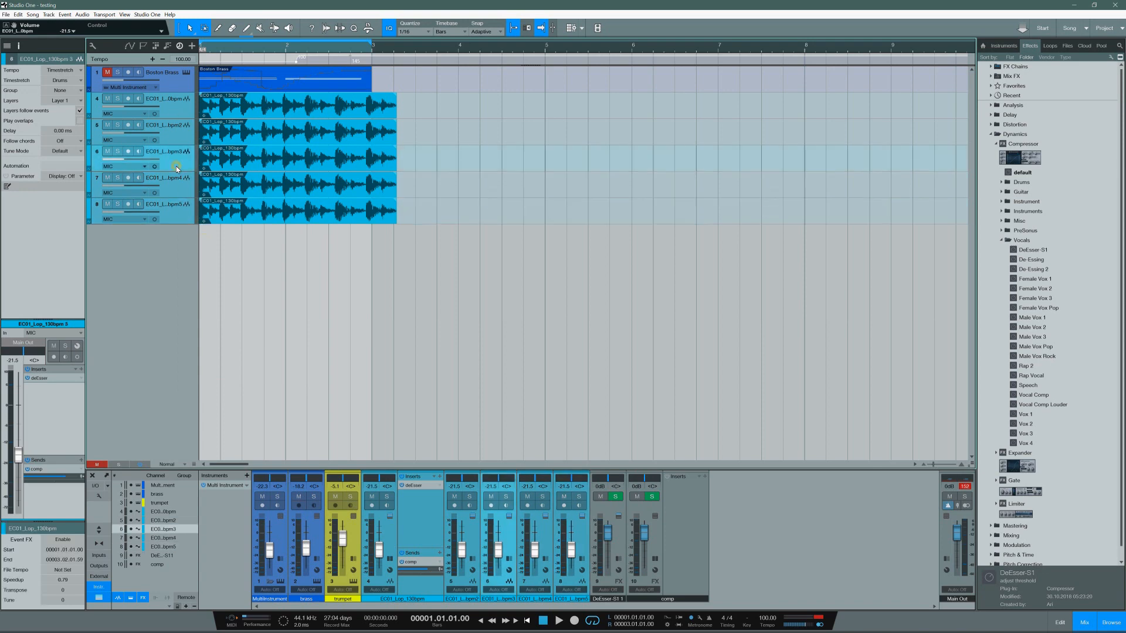
left_click(181, 207, "shift")
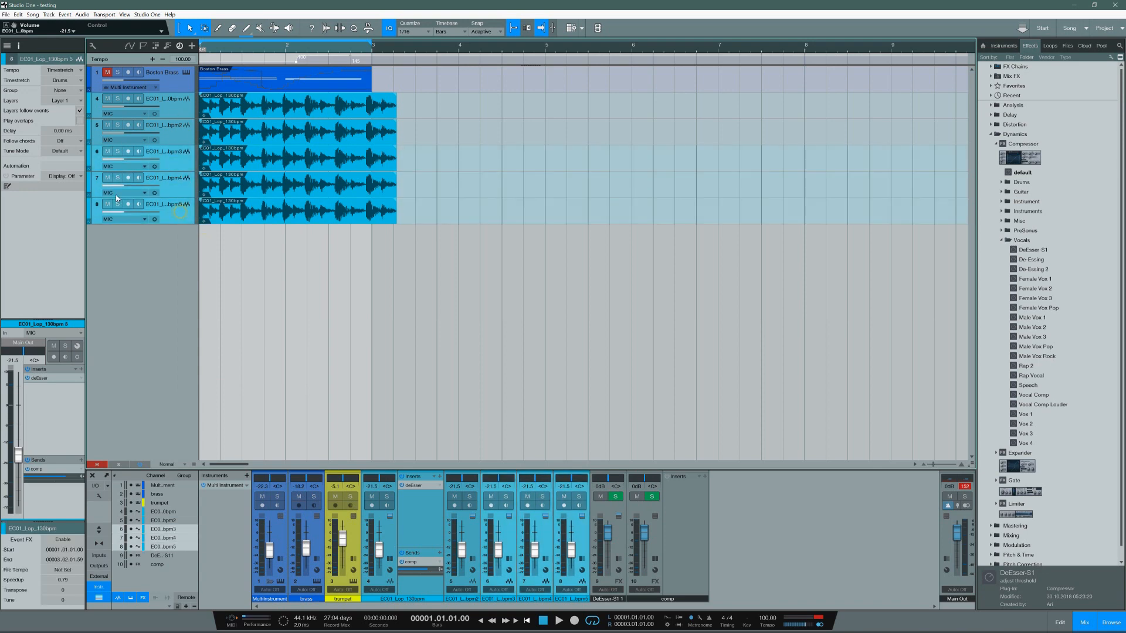
left_click(90, 206)
left_click(177, 237)
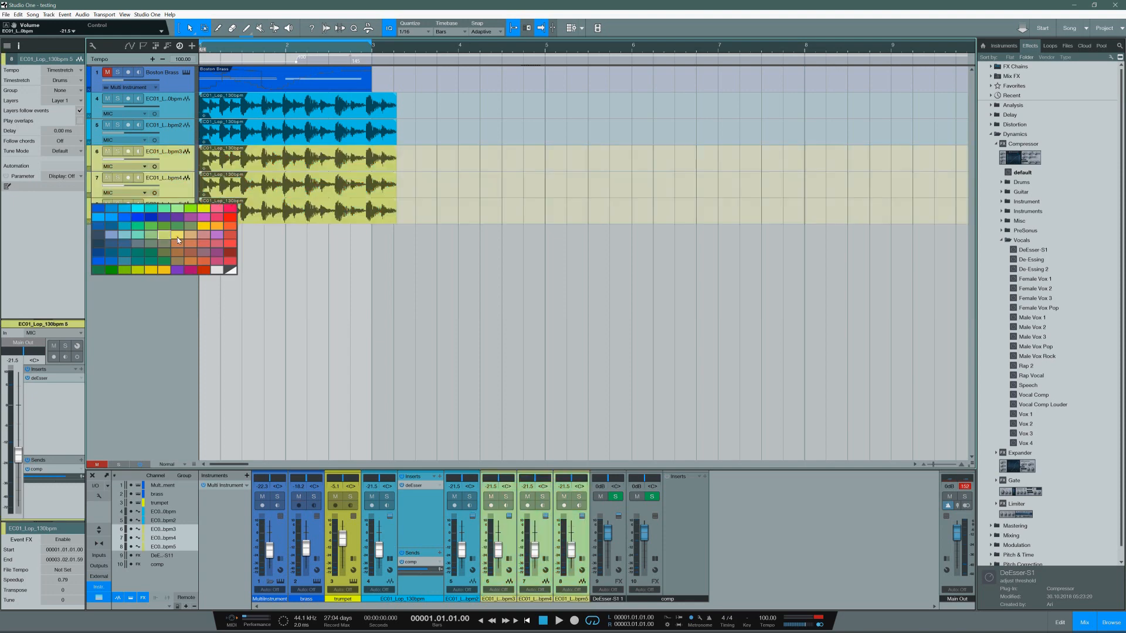
Step: Pack the Boston Brass track and the five EC01 loop tracks into one folder
left_click(171, 88)
left_click(171, 108, "ctrl")
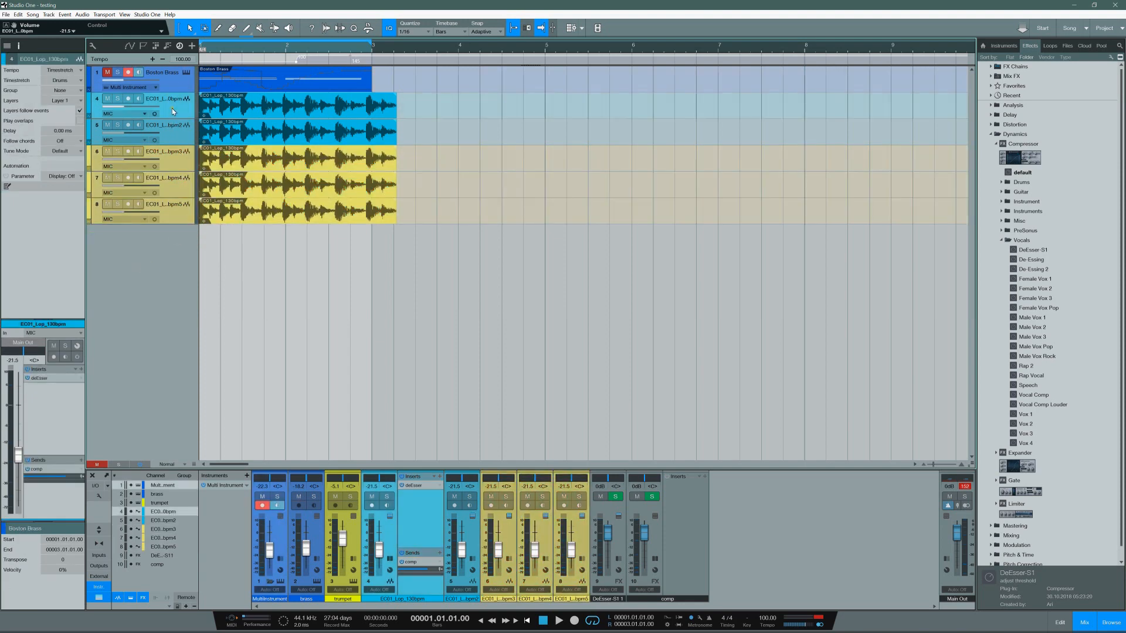
left_click(174, 133, "ctrl")
left_click(174, 163, "ctrl")
left_click(172, 192, "ctrl")
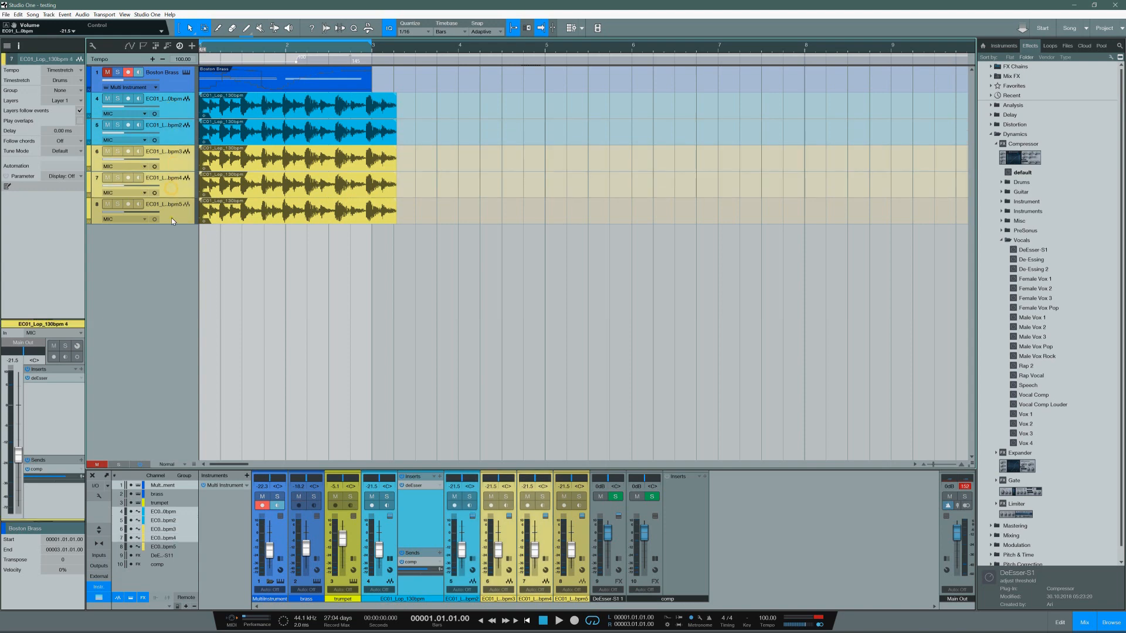
left_click(171, 217, "ctrl")
right_click(170, 79)
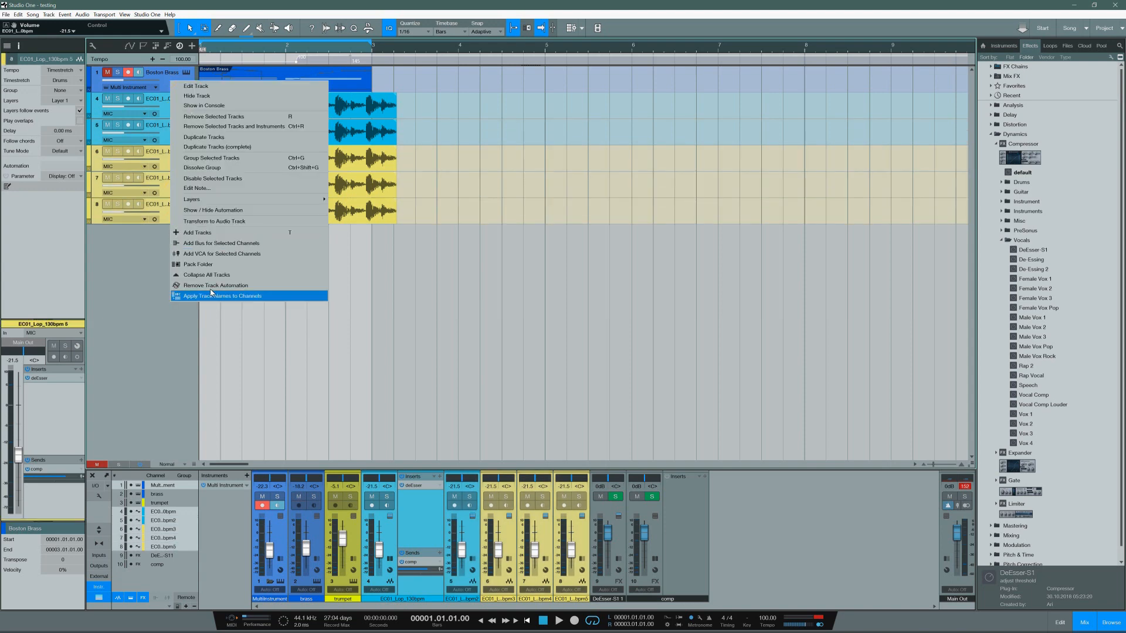
left_click(203, 264)
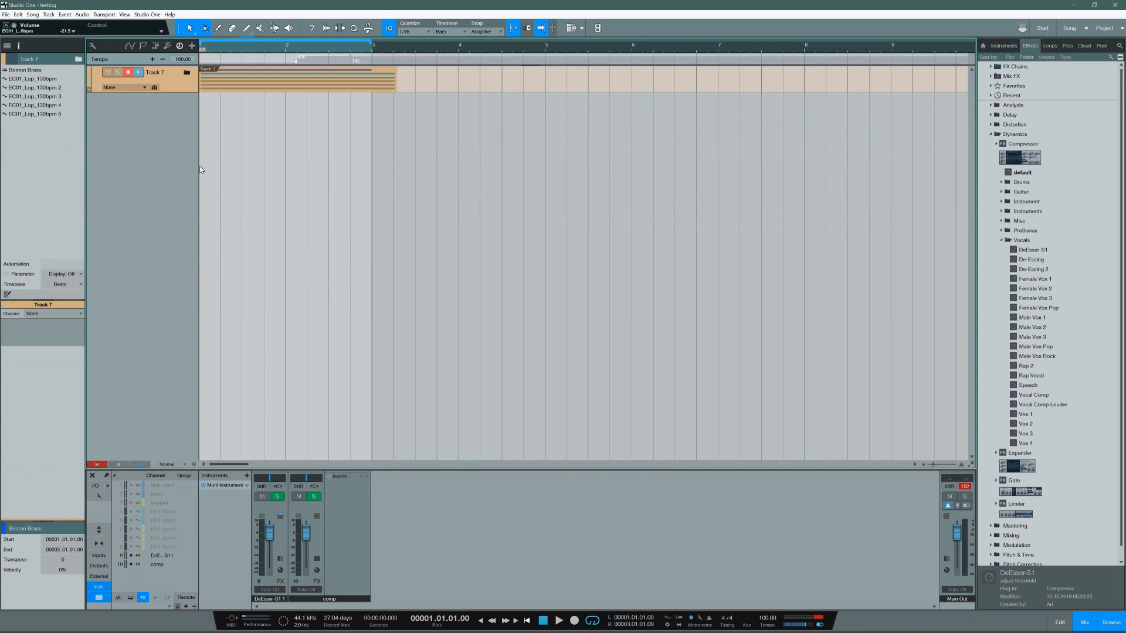
Step: Expand the new folder and pack the three yellow EC01 loop tracks into a nested folder inside it
left_click(186, 72)
left_click_drag(181, 188, 182, 235)
right_click(182, 237)
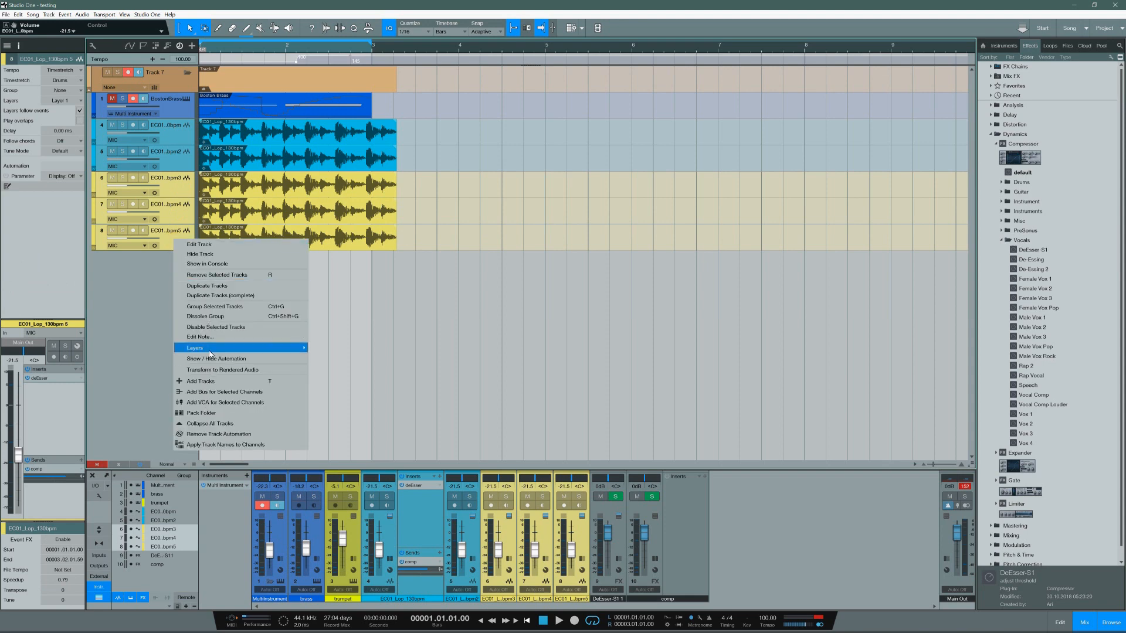
left_click(207, 414)
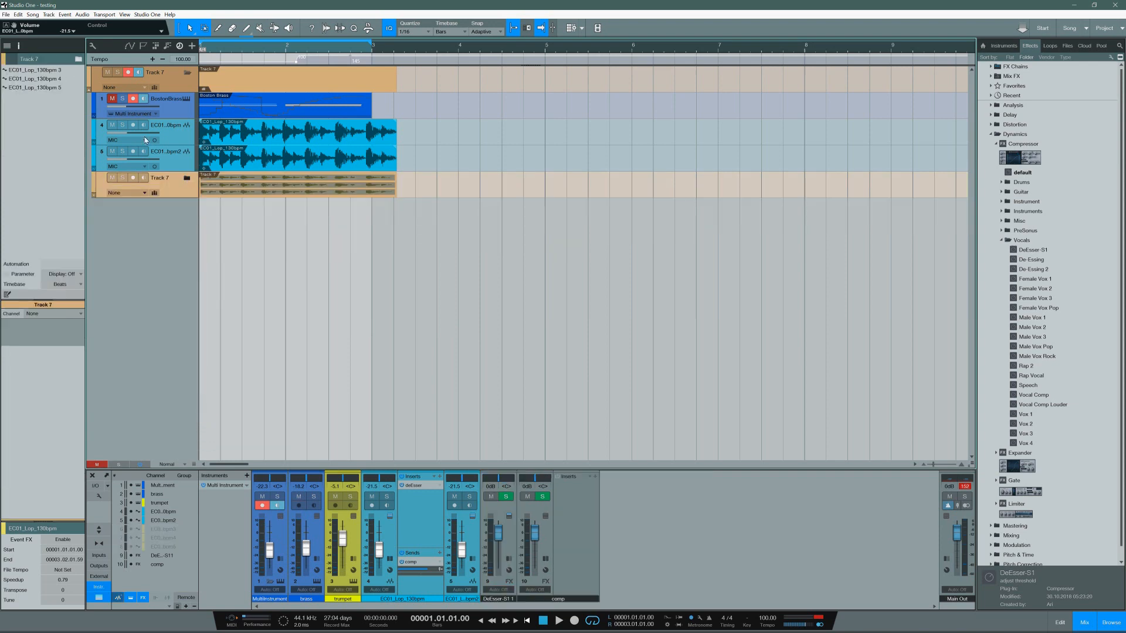
Step: Collapse and expand the outer folder and the nested folder to examine how tracks and console channels are displayed
left_click(188, 72)
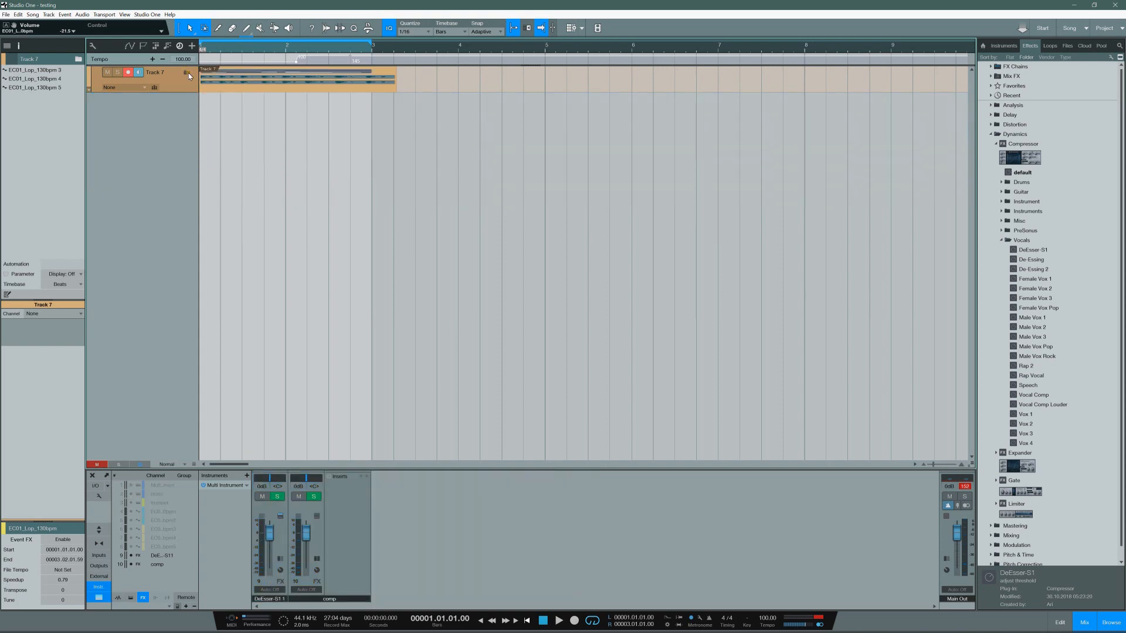
left_click(188, 73)
left_click(188, 72)
left_click(188, 73)
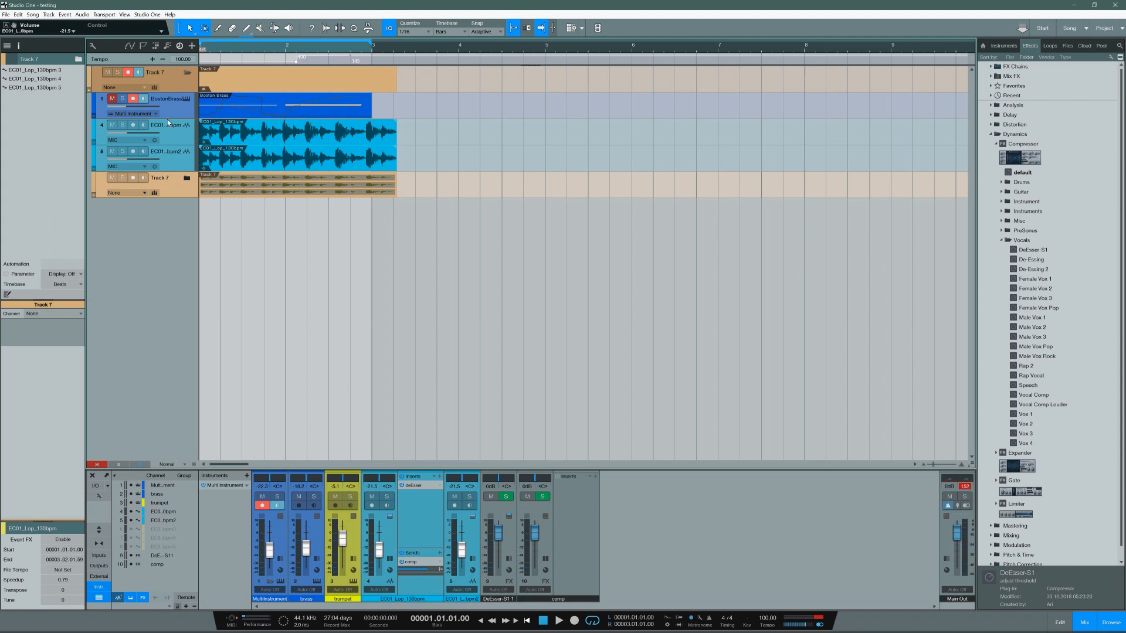
left_click(187, 73)
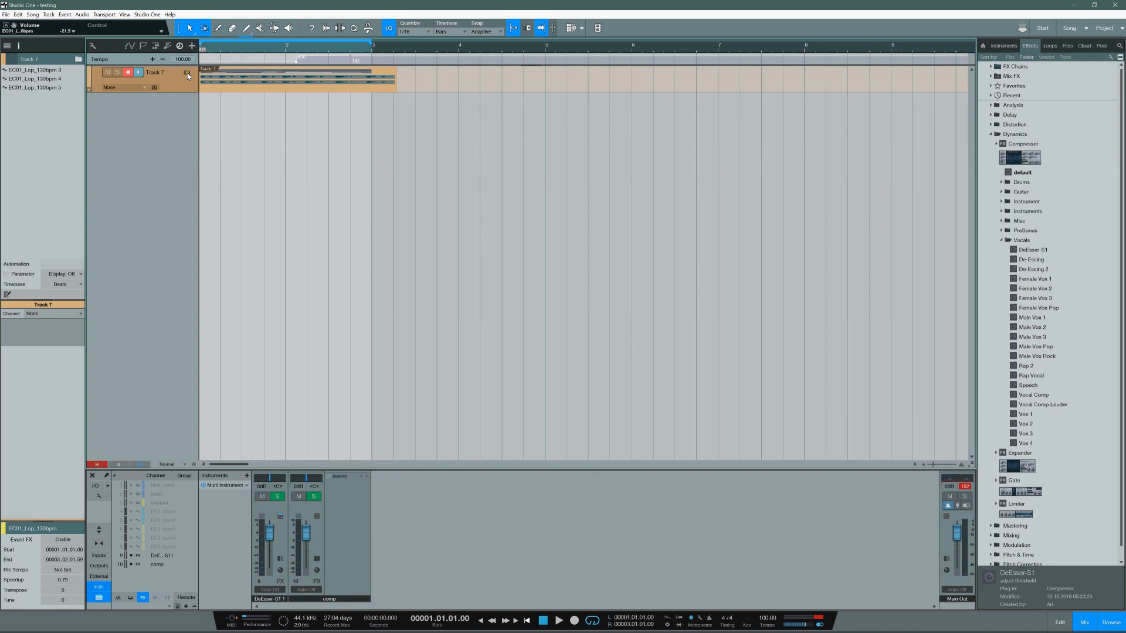
left_click(188, 75)
left_click(188, 179)
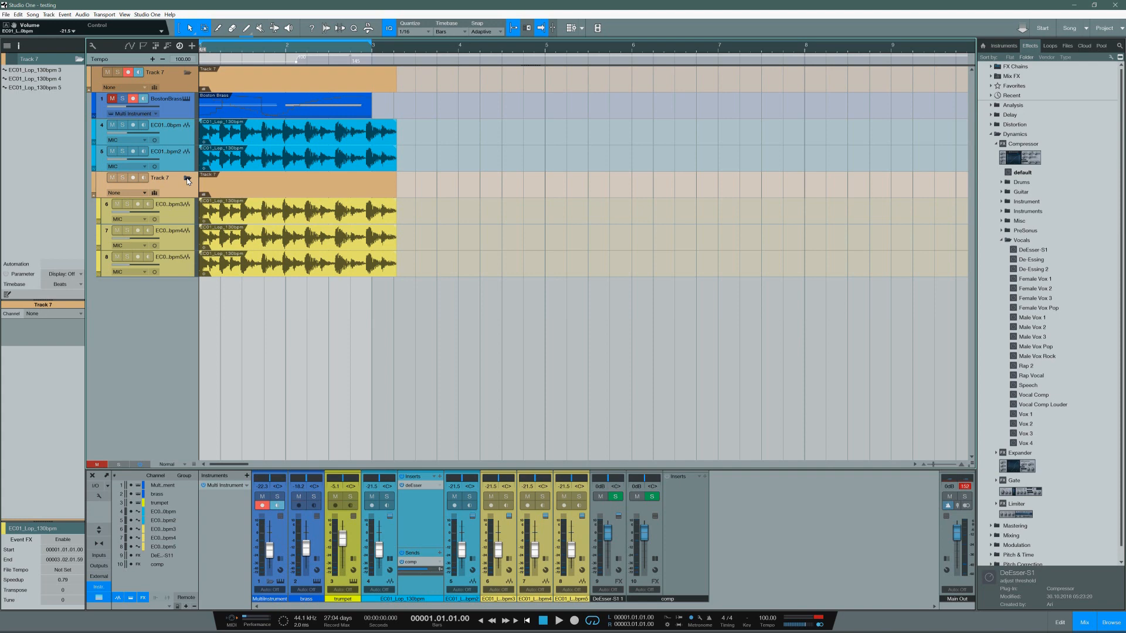
left_click(188, 179)
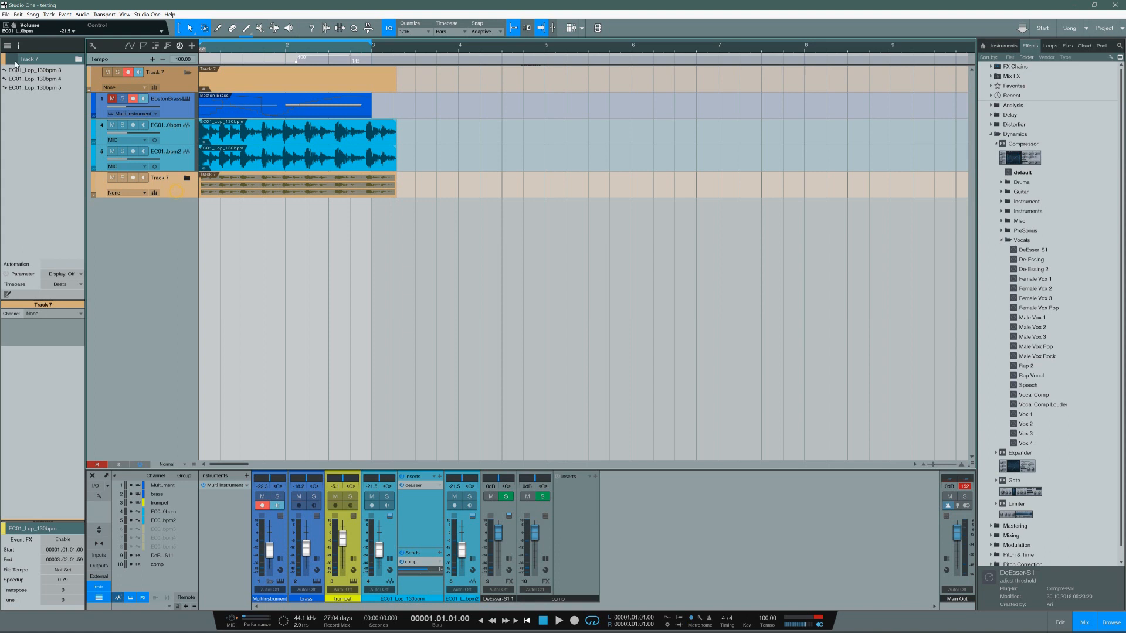
Step: Recolor the nested folder to green, and open and close it to check its loop tracks
left_click(93, 178)
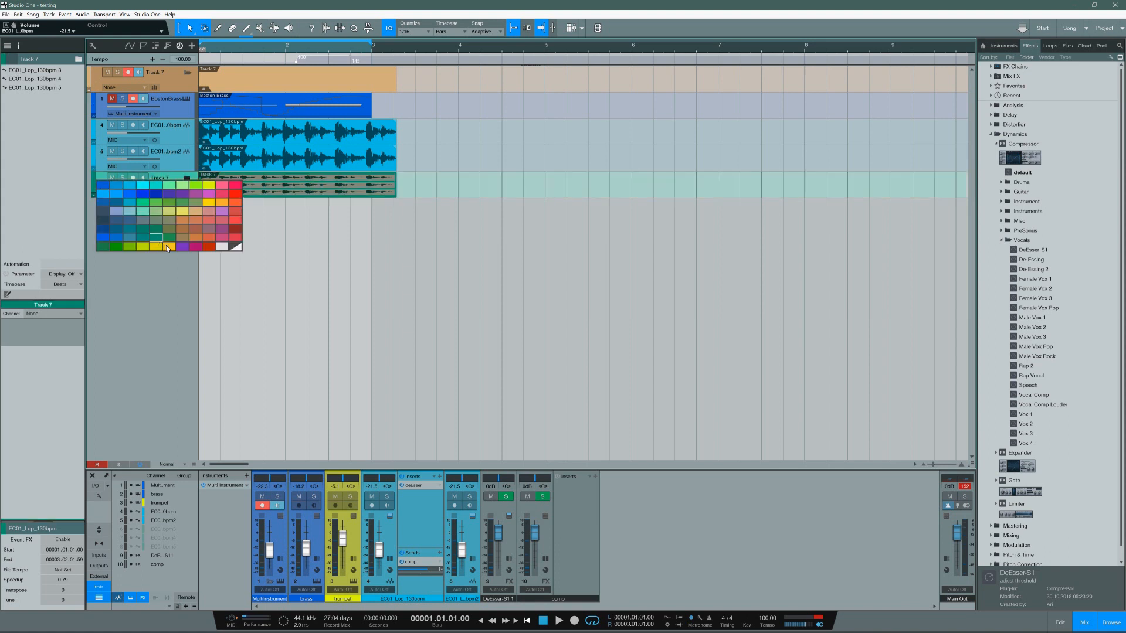
left_click(103, 246)
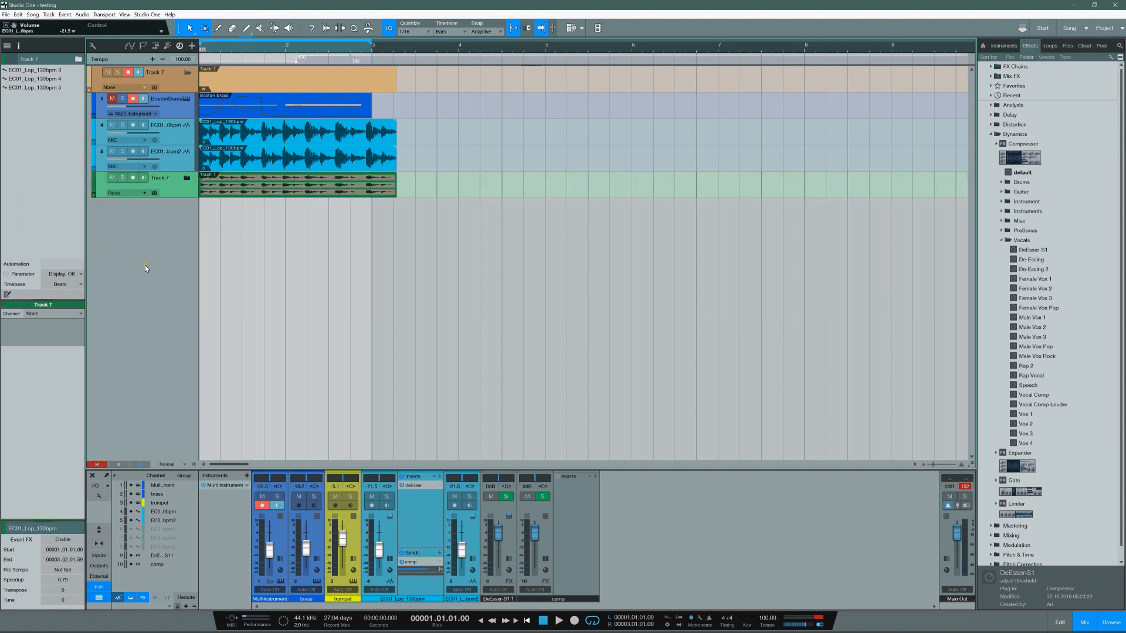
left_click(186, 180)
left_click(186, 180)
Step: Toggle the outer folder closed and open to compare the arrangement with the console's visible channels
left_click_drag(174, 107, 188, 73)
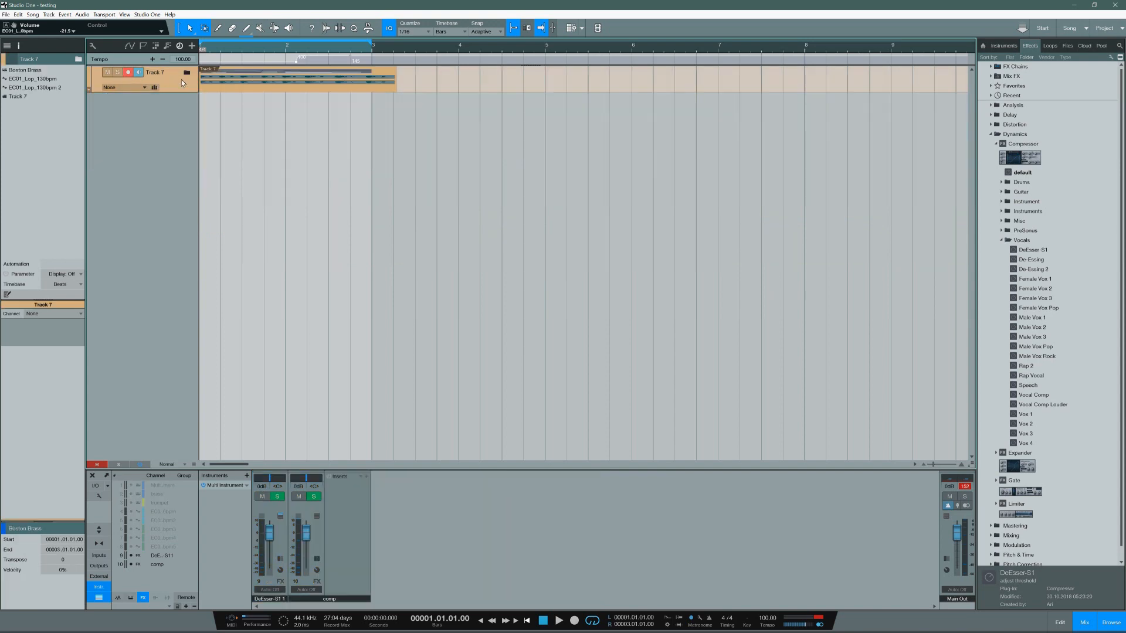
left_click(187, 72)
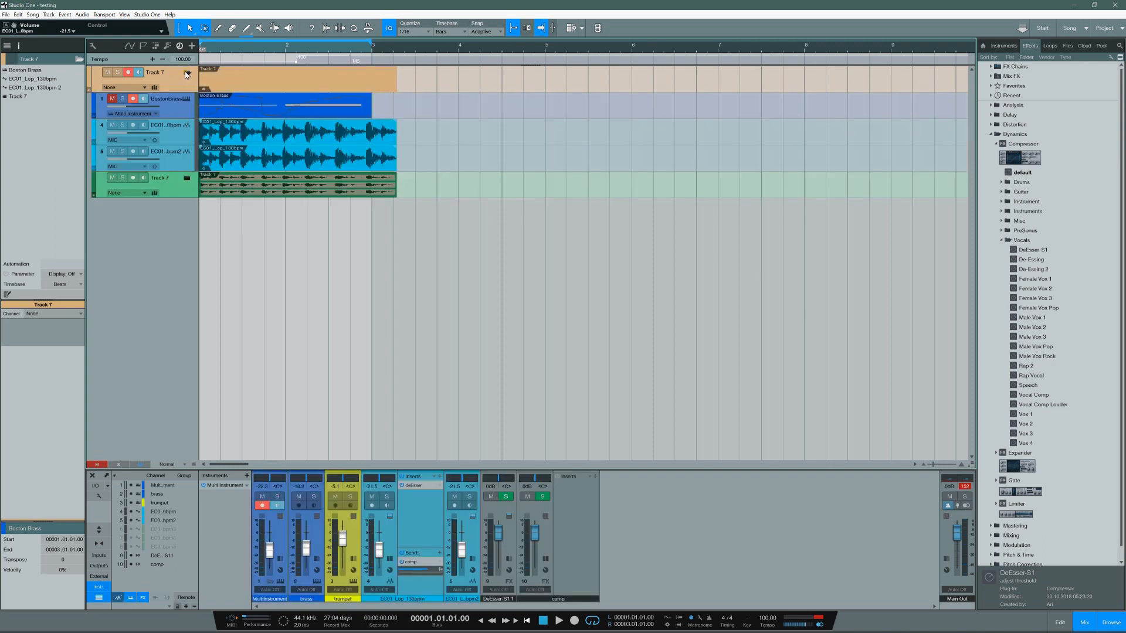
left_click(186, 73)
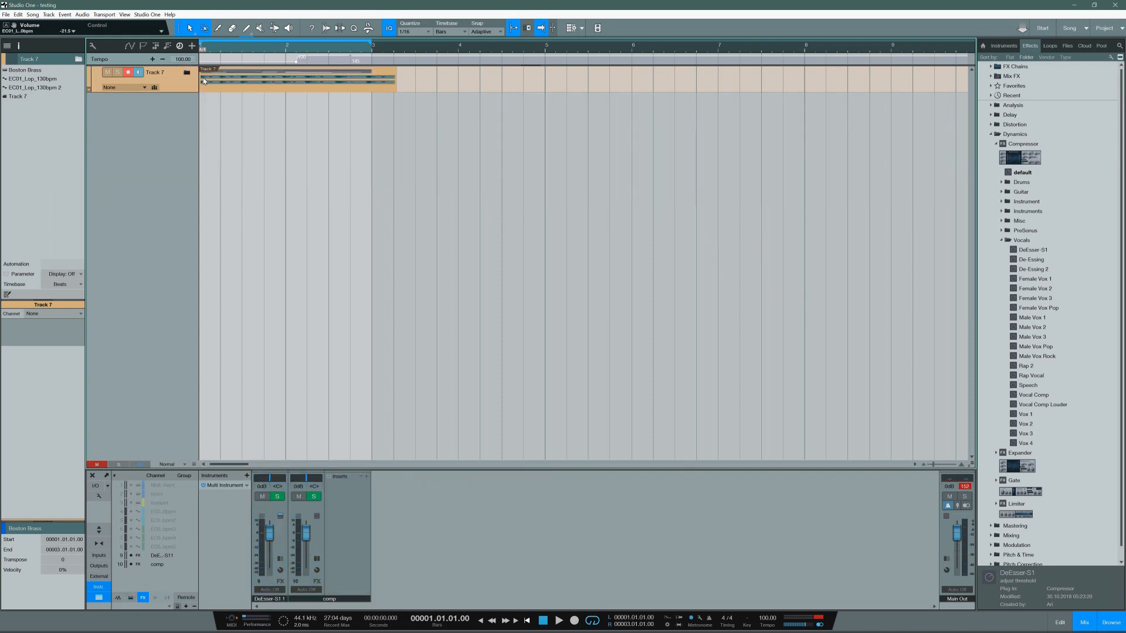
left_click(187, 74)
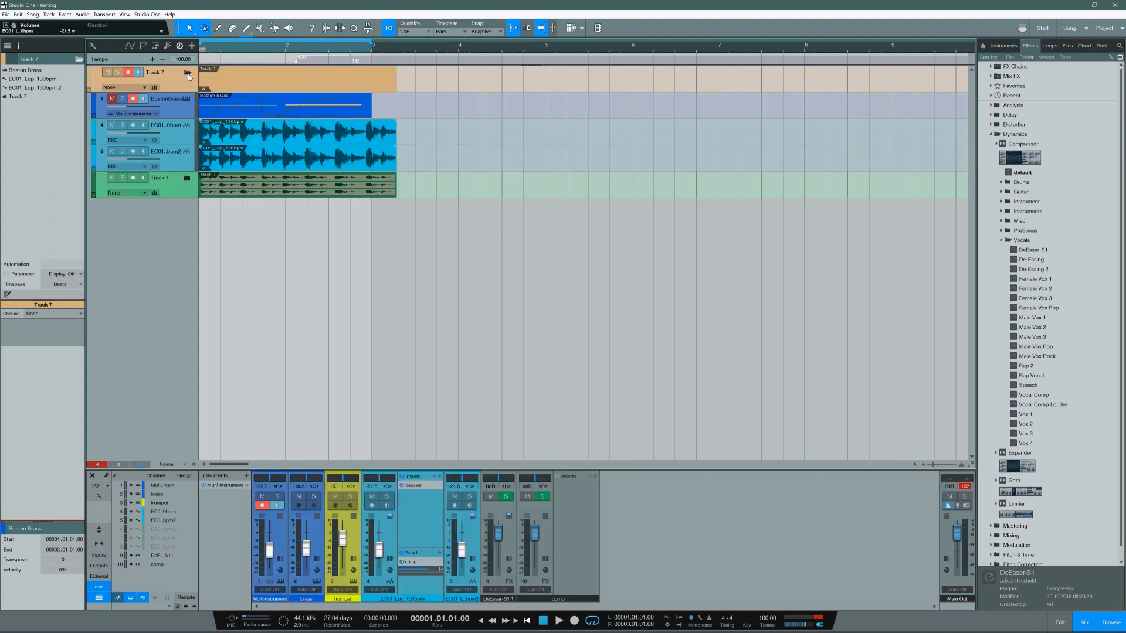
Step: Collapse the EC01 loop channel's inserts and sends view and disable linking folder expand/collapse with show/hide in the console
left_click(390, 520)
double_click(390, 560)
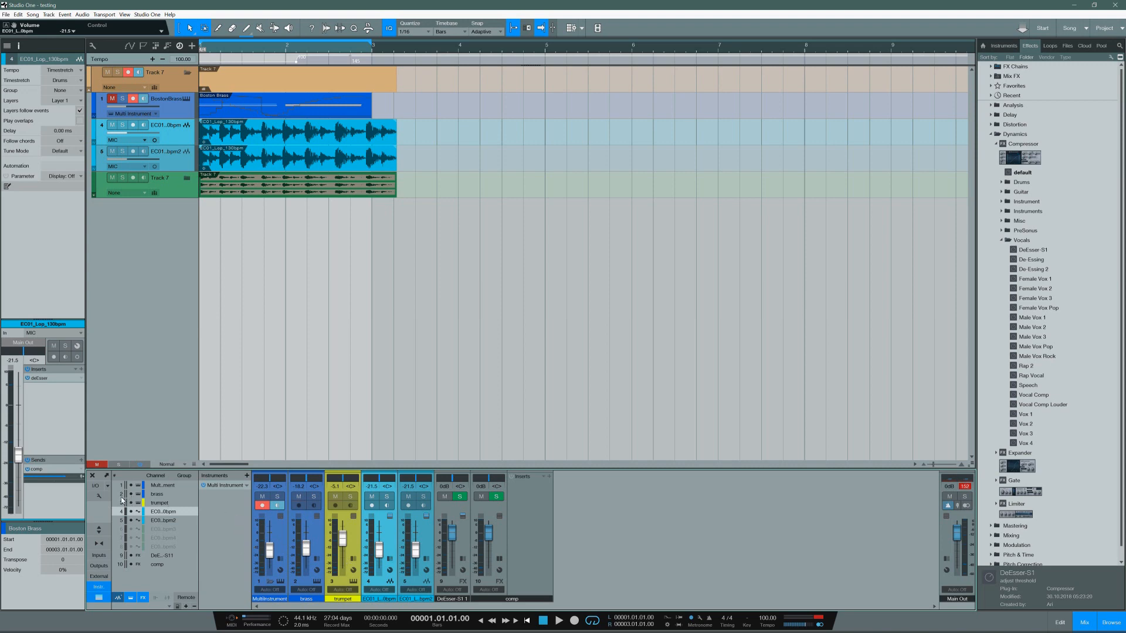
left_click(100, 496)
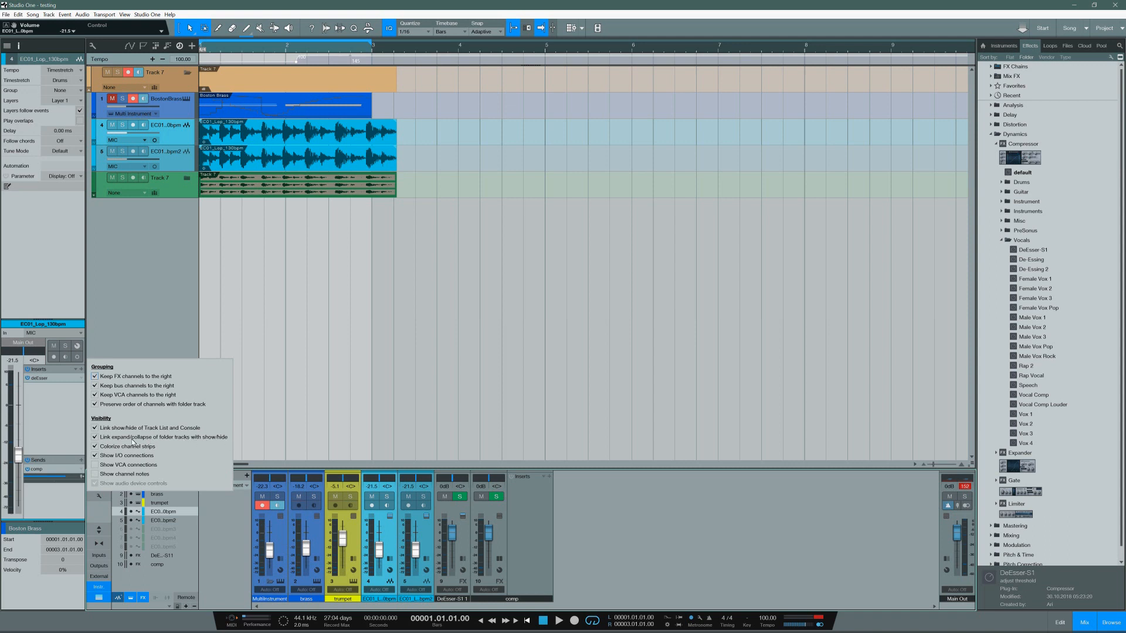
left_click(94, 437)
left_click(248, 431)
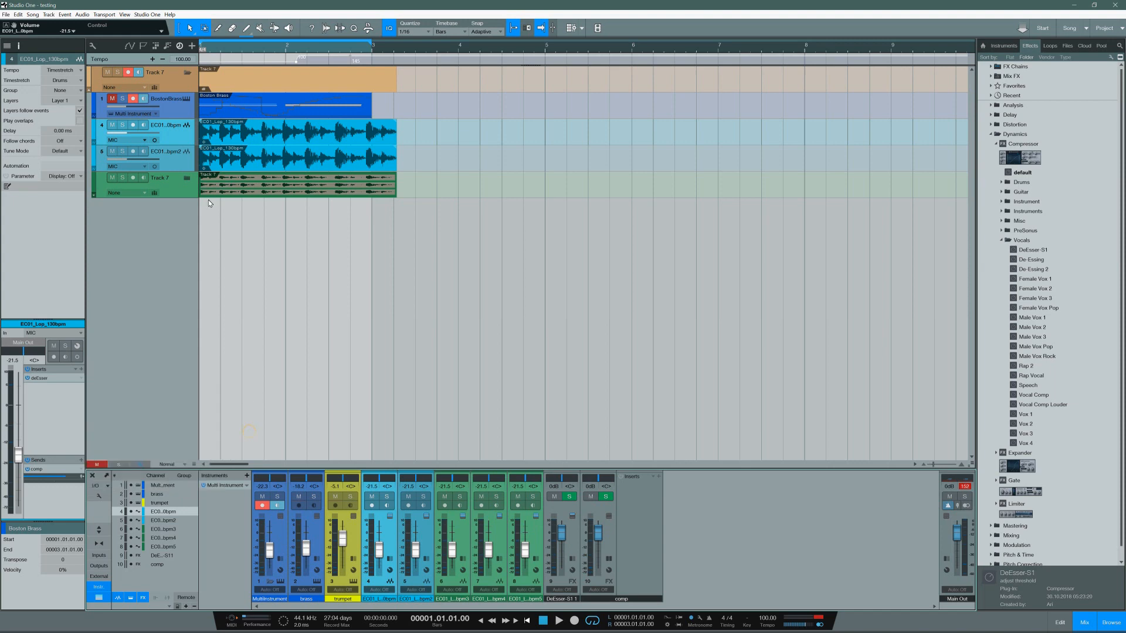
Step: Collapse and reopen the outer folder while checking the console channels, and expand the nested green folder
left_click(187, 73)
left_click(186, 73)
left_click(187, 73)
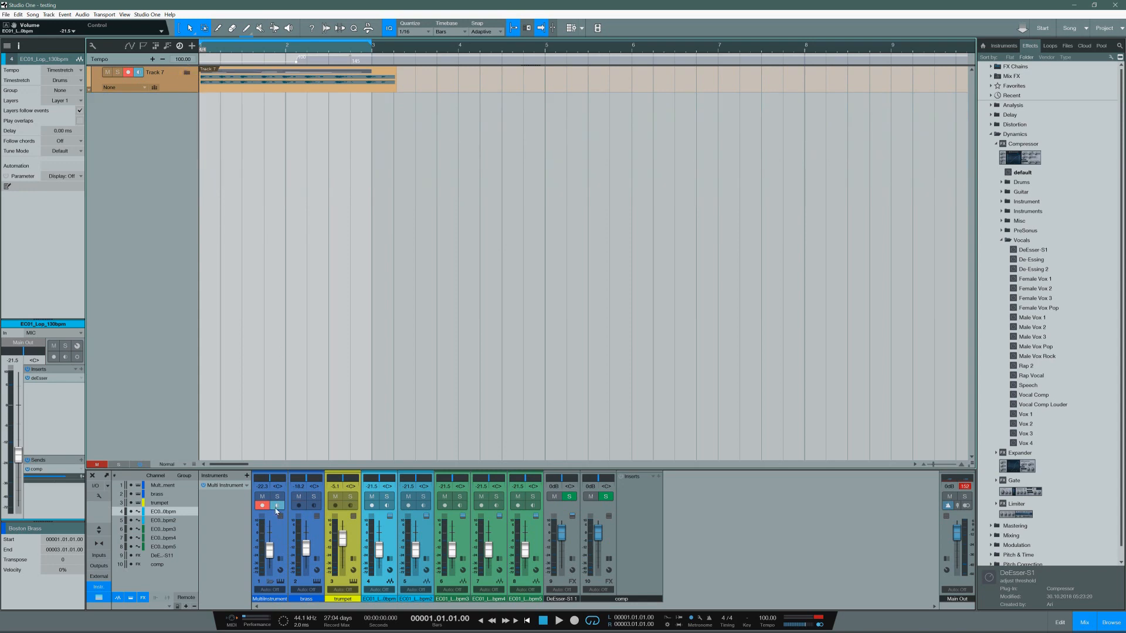
left_click(272, 582)
left_click(271, 580)
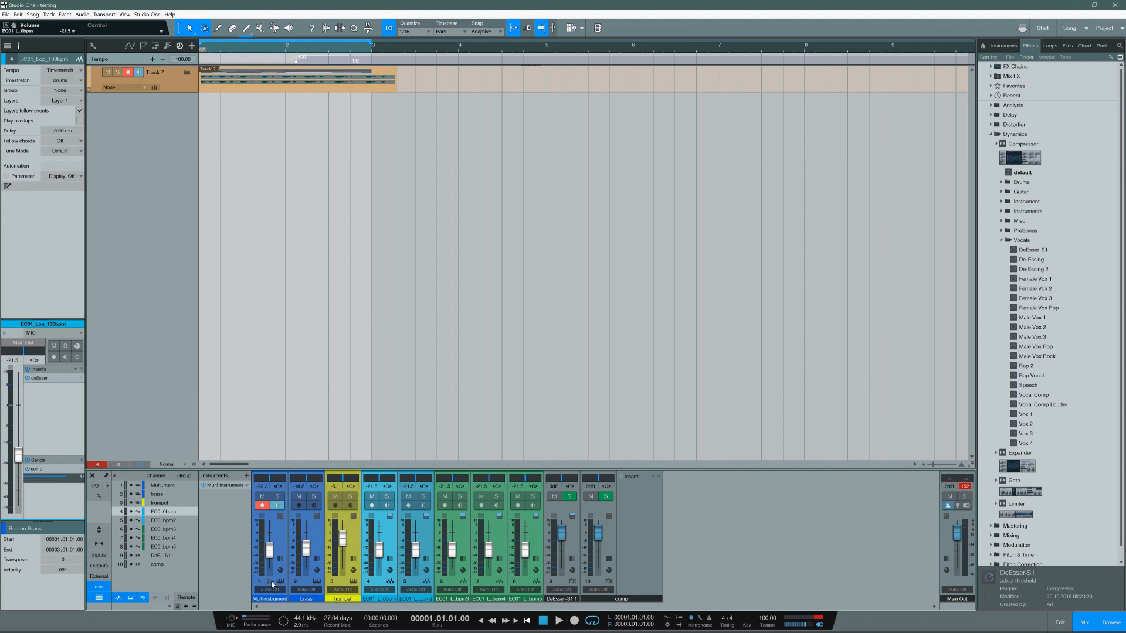
left_click(187, 73)
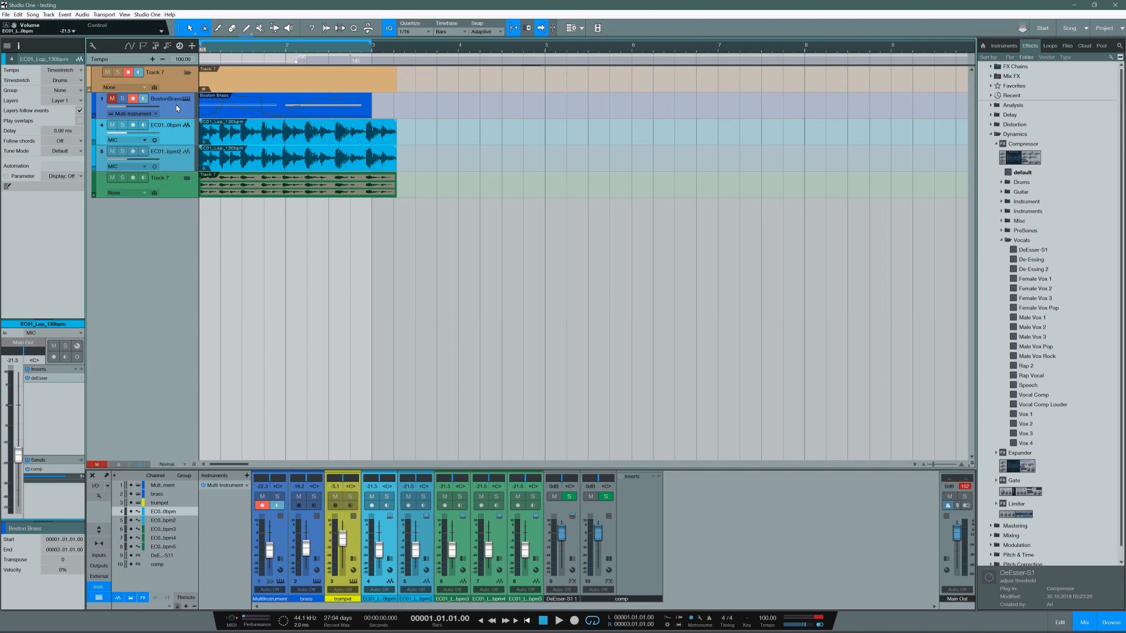
left_click(187, 178)
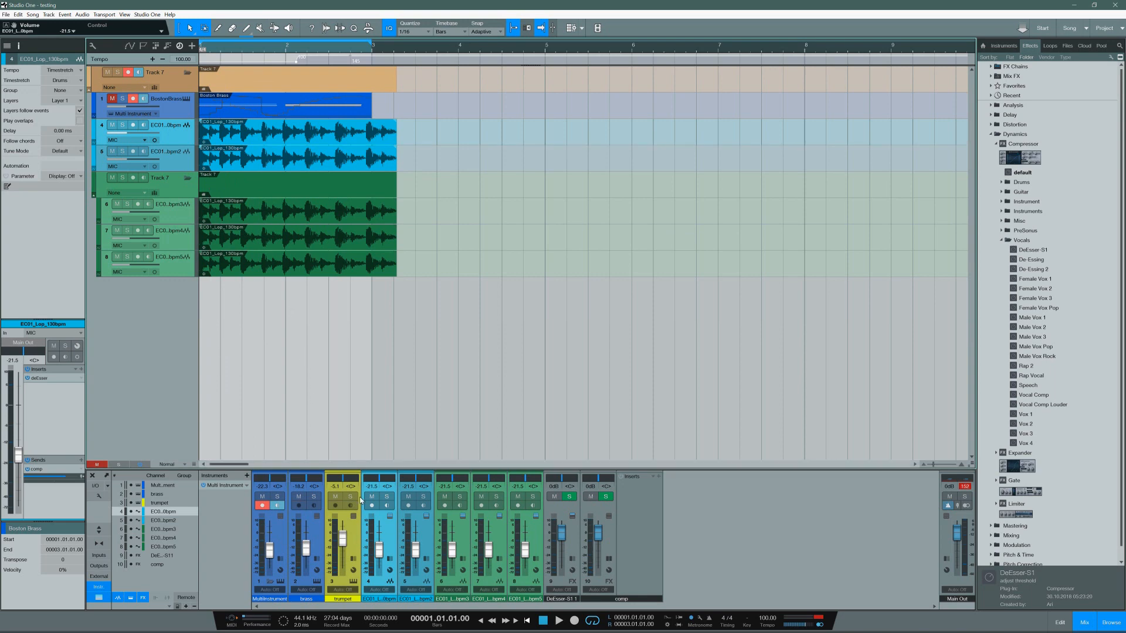
left_click(354, 533)
right_click(354, 533)
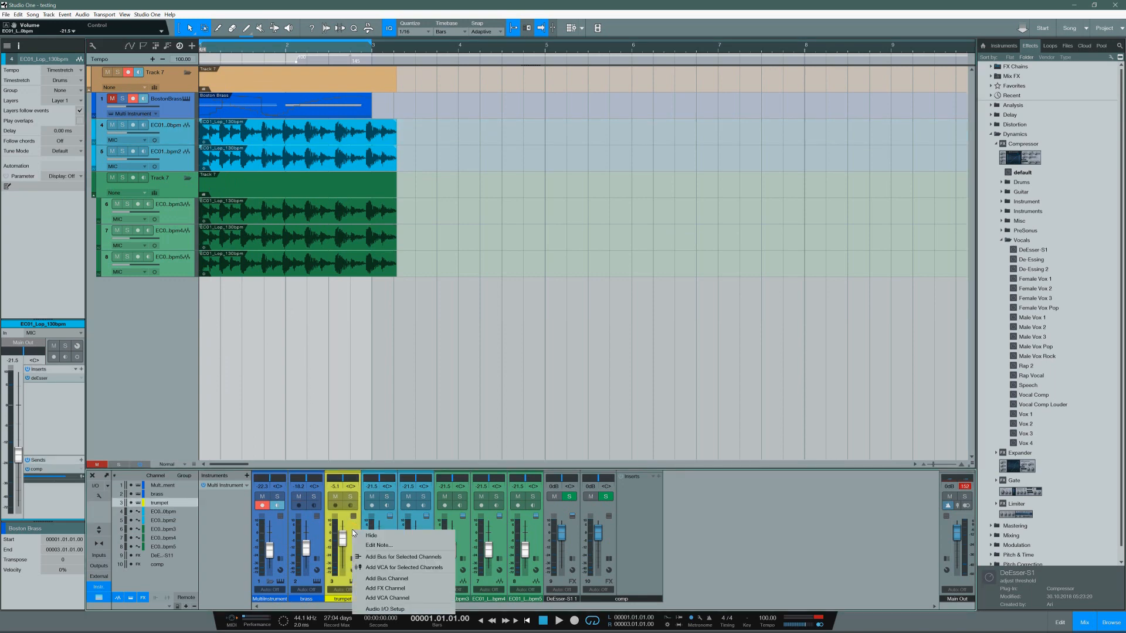
left_click(164, 329)
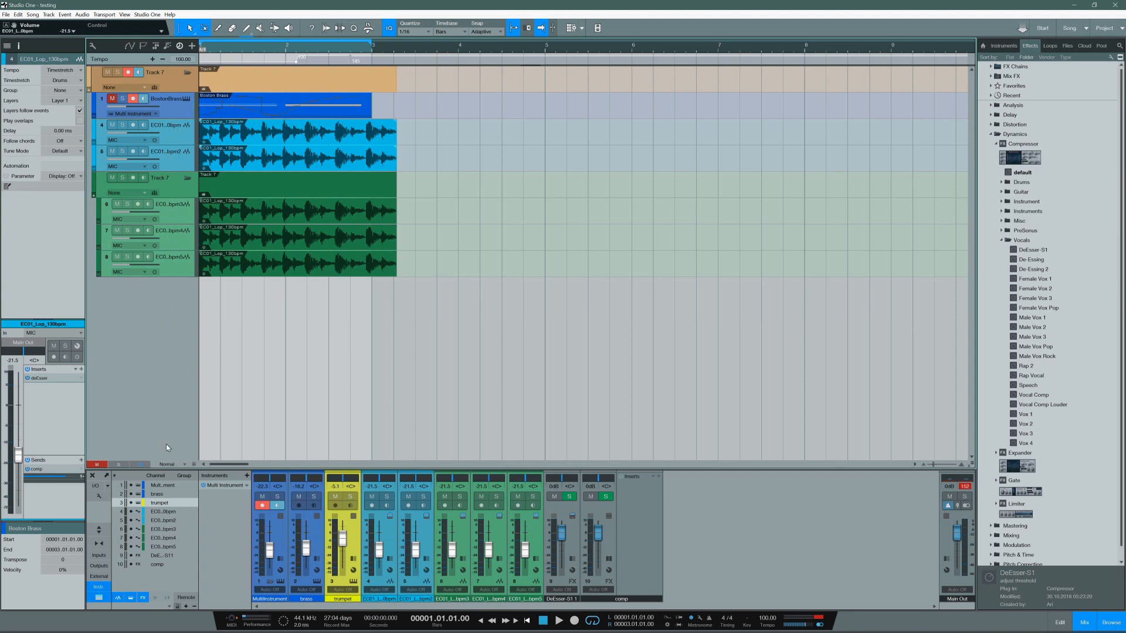
Step: Hide the trumpet channel in the console, and toggle the visibility of the Multi Instrument's brass and trumpet channels
left_click(132, 504)
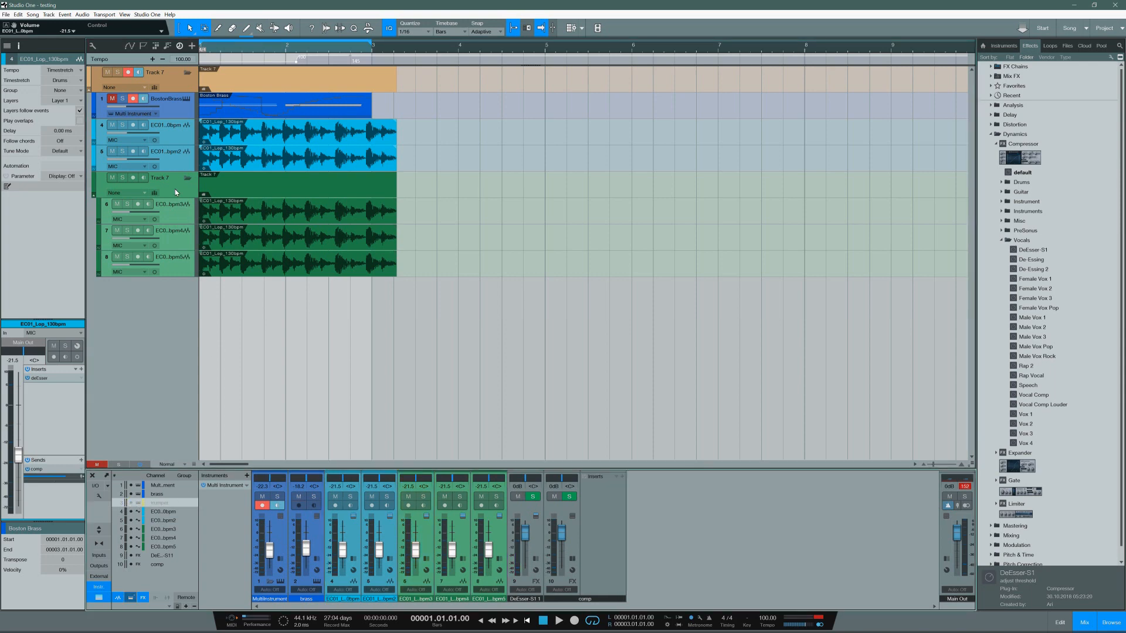
left_click(270, 583)
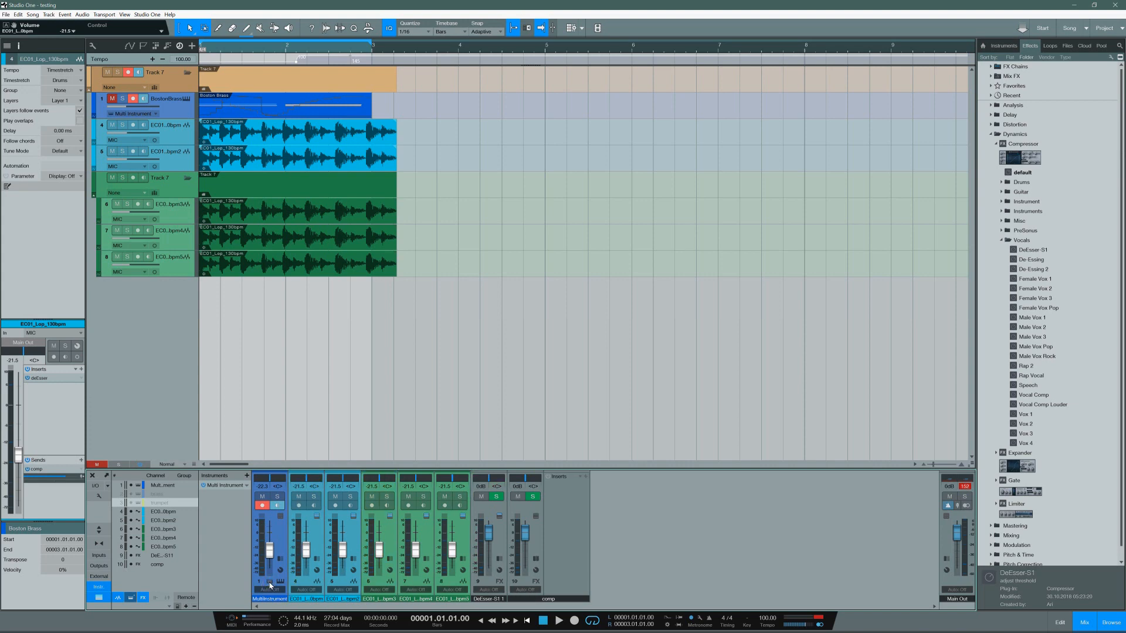
left_click(270, 583)
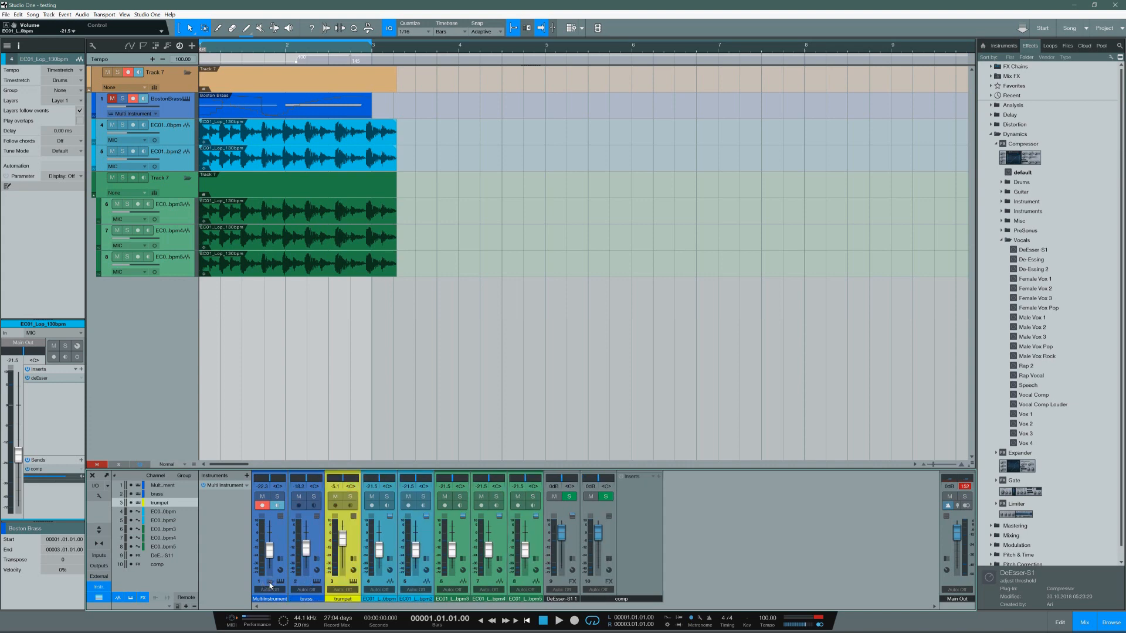
left_click(270, 583)
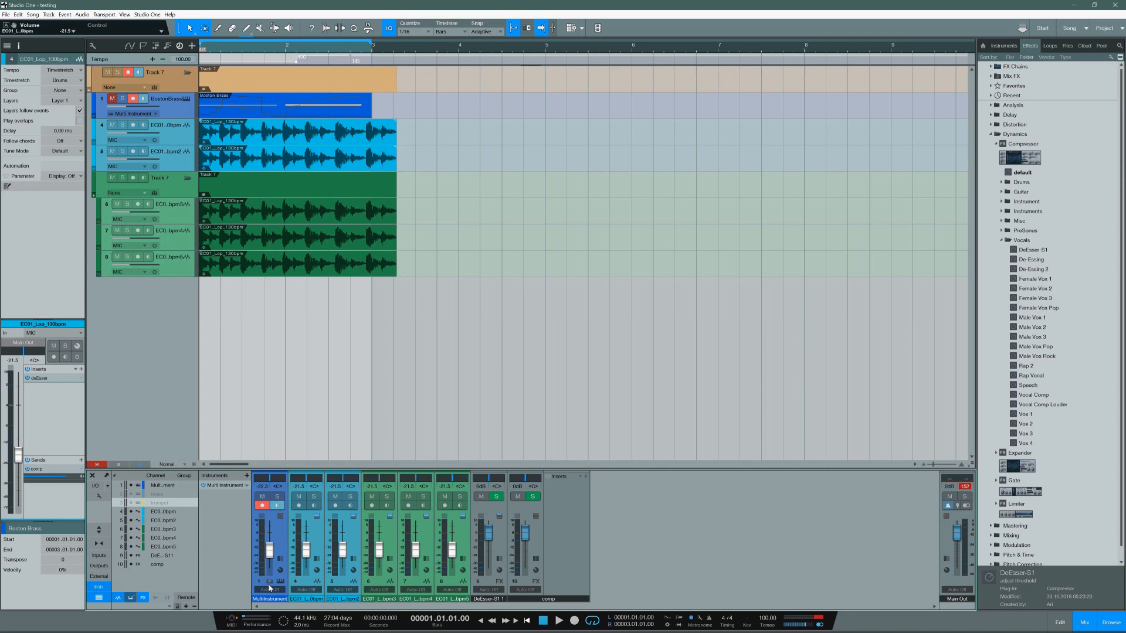
left_click(270, 582)
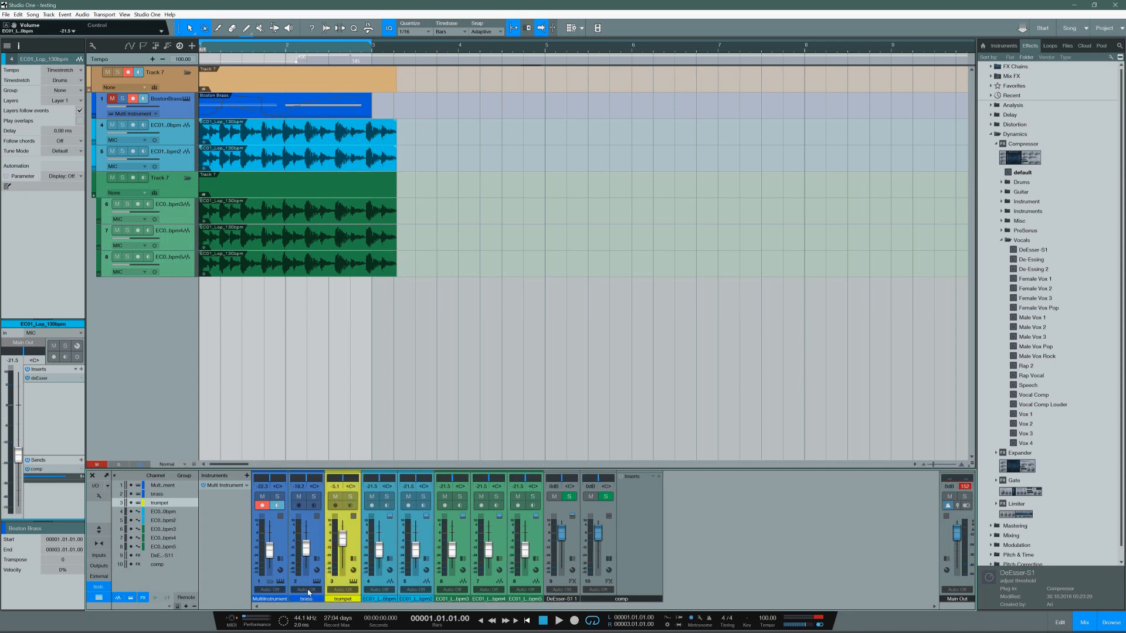
left_click(270, 582)
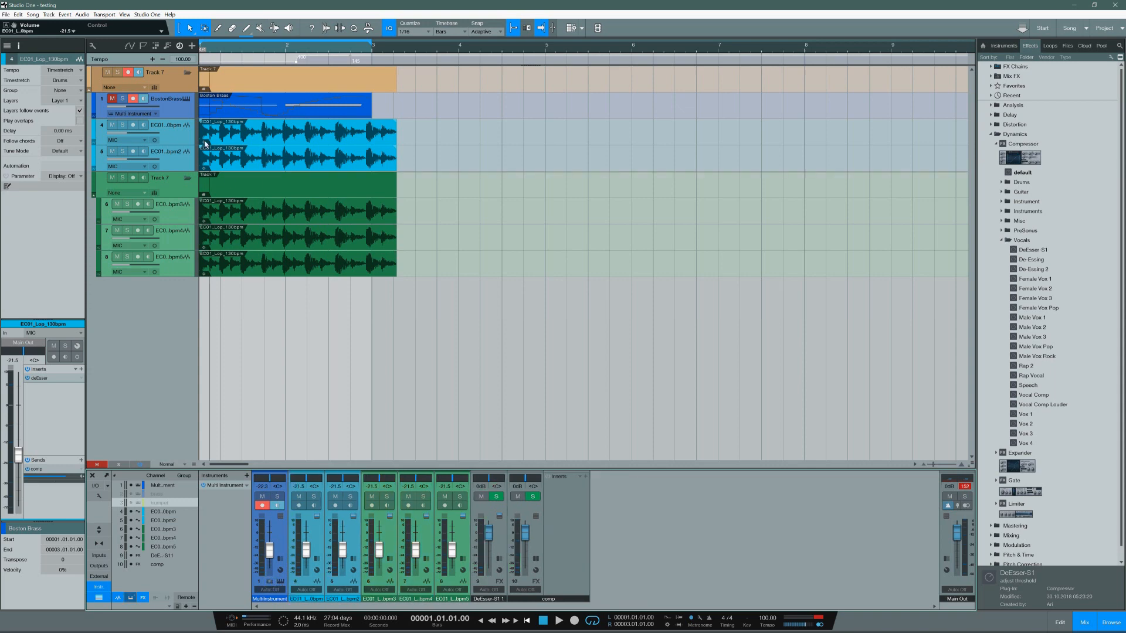
Step: View the Boston Brass track's Multi Instrument editor, close it, and show its brass and trumpet channels in the console
left_click(181, 113)
left_click(186, 99)
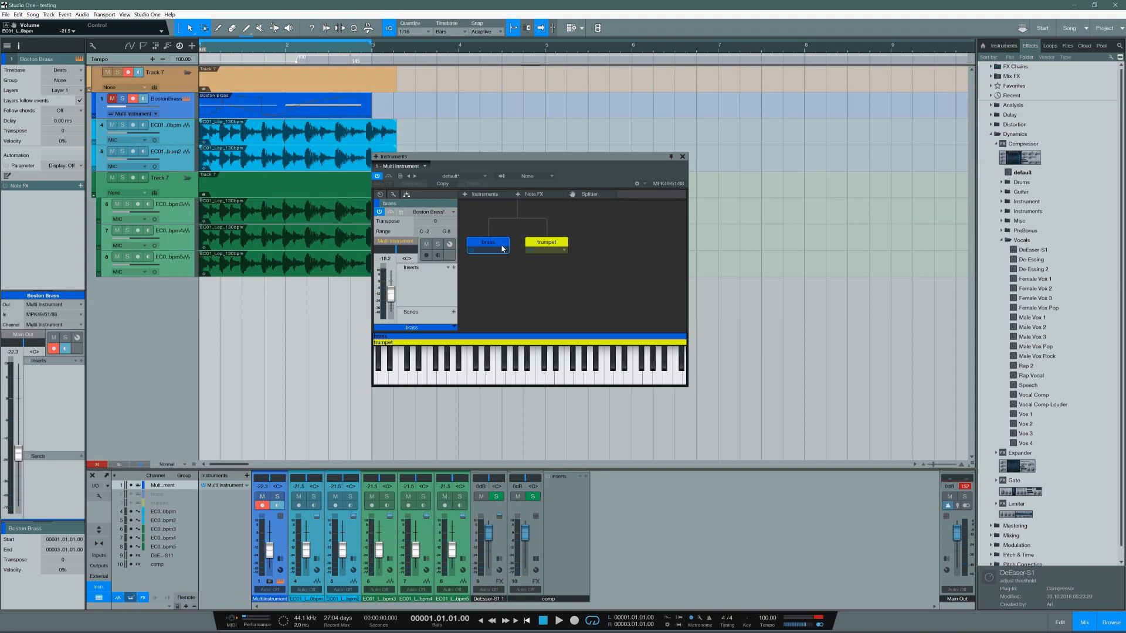
left_click(682, 157)
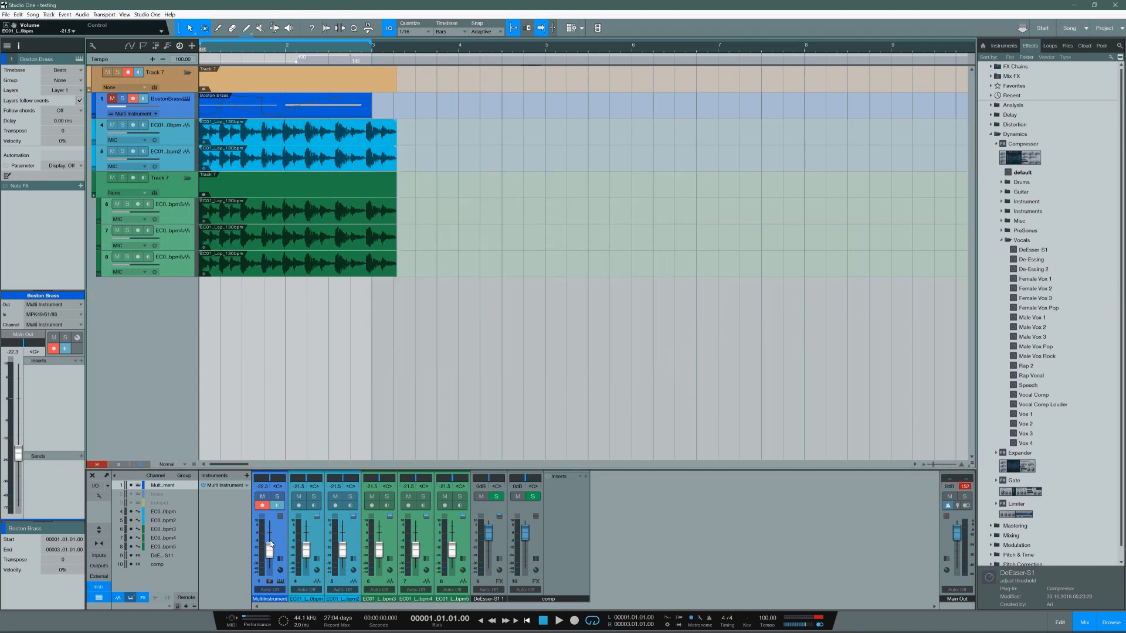
left_click(269, 582)
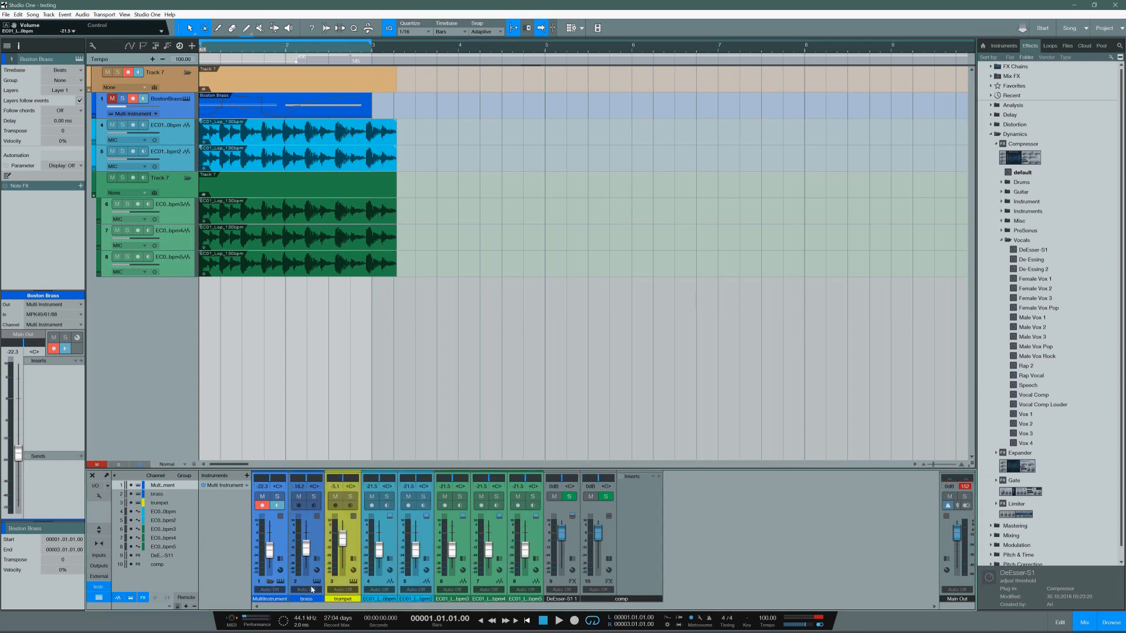
Step: Select the brass and trumpet channels in the console and recolor both of them pink
left_click(320, 551)
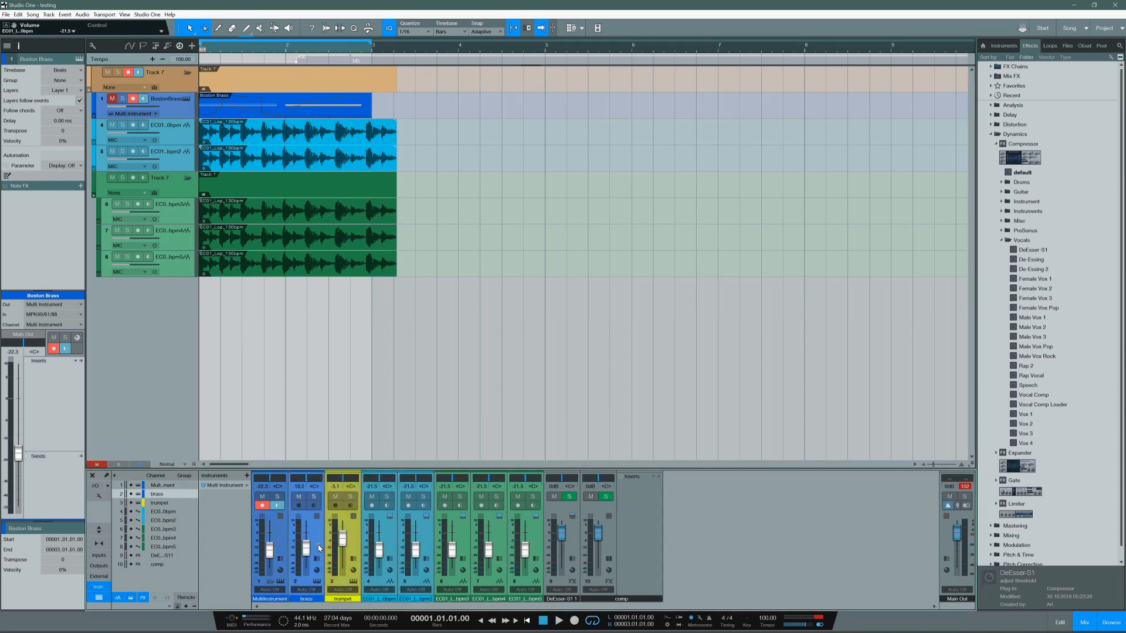
left_click(351, 534, "shift")
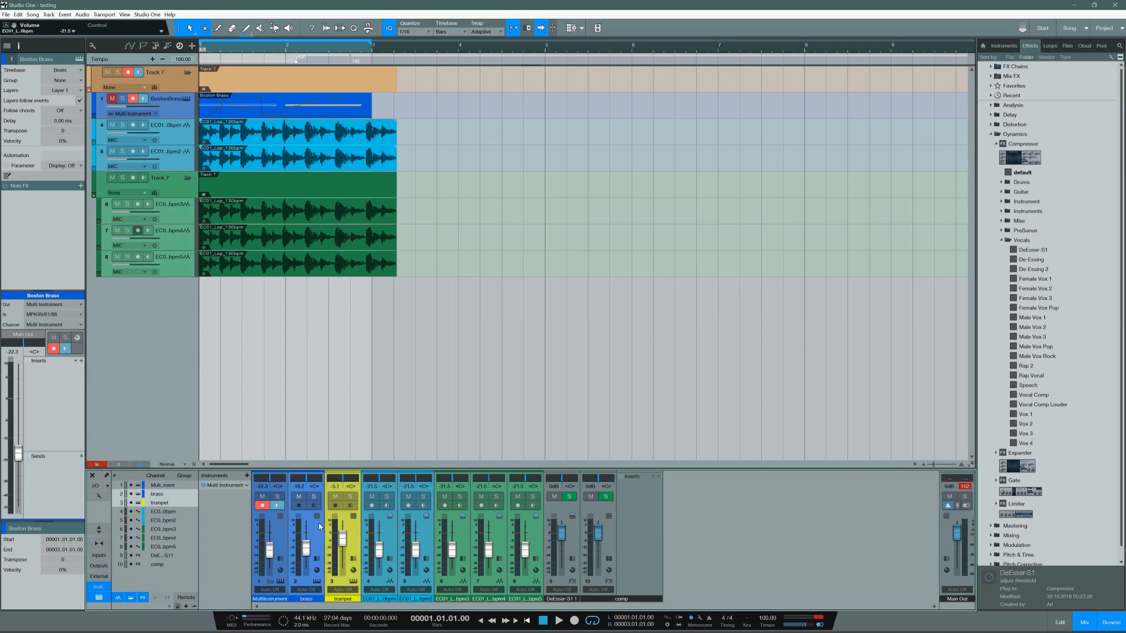
left_click(318, 599)
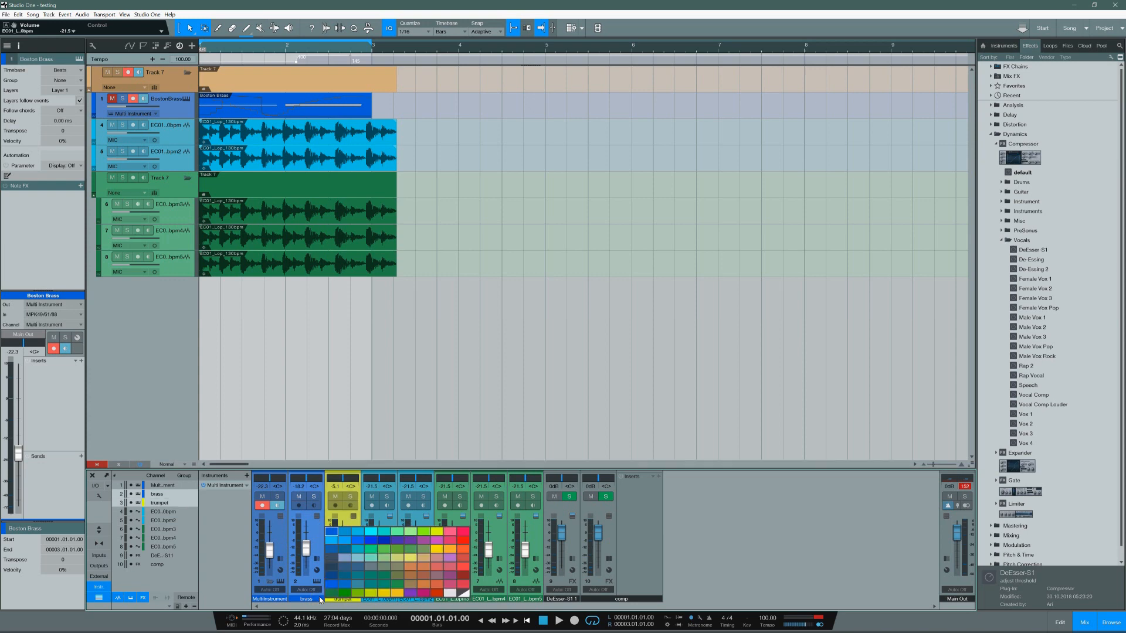
left_click(427, 593)
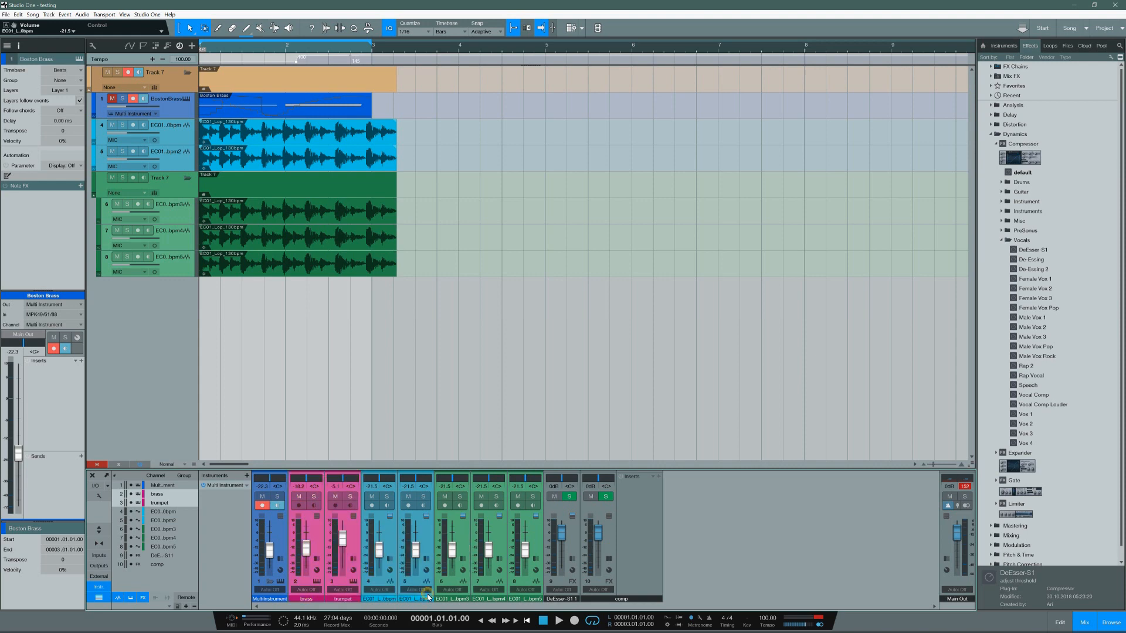
Step: Recolor the Multi Instrument channel pink to match its brass and trumpet channels
left_click(283, 541)
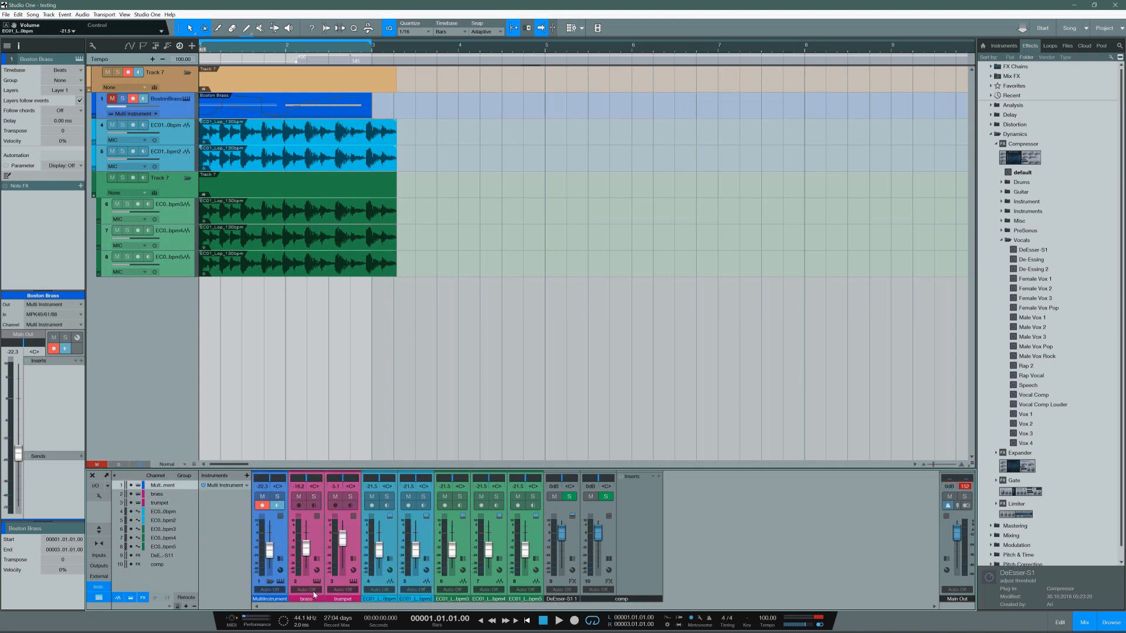
left_click(287, 599)
left_click(284, 599)
left_click(286, 599)
left_click(282, 606)
double_click(283, 600)
left_click(283, 599)
left_click(309, 607)
left_click(305, 594)
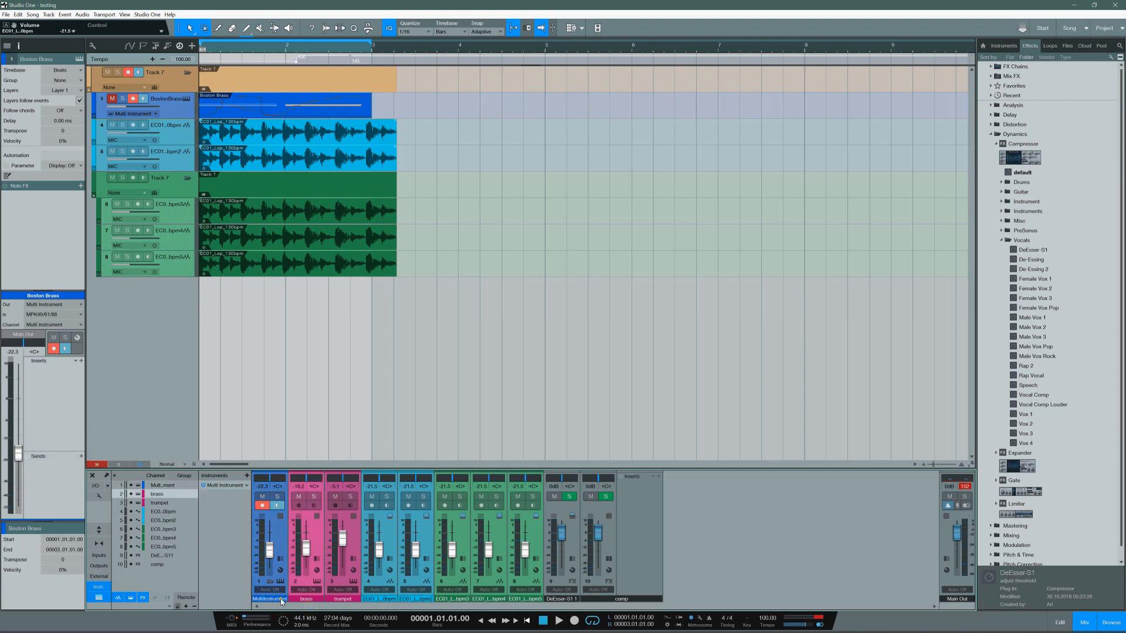
left_click(281, 600)
left_click(281, 599)
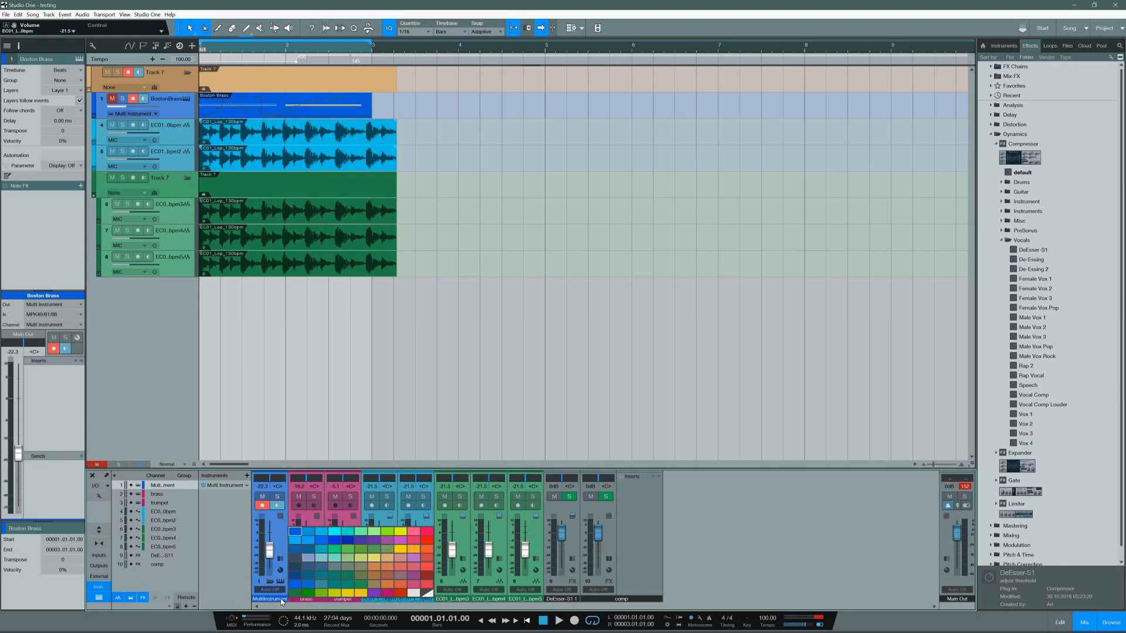
left_click(388, 594)
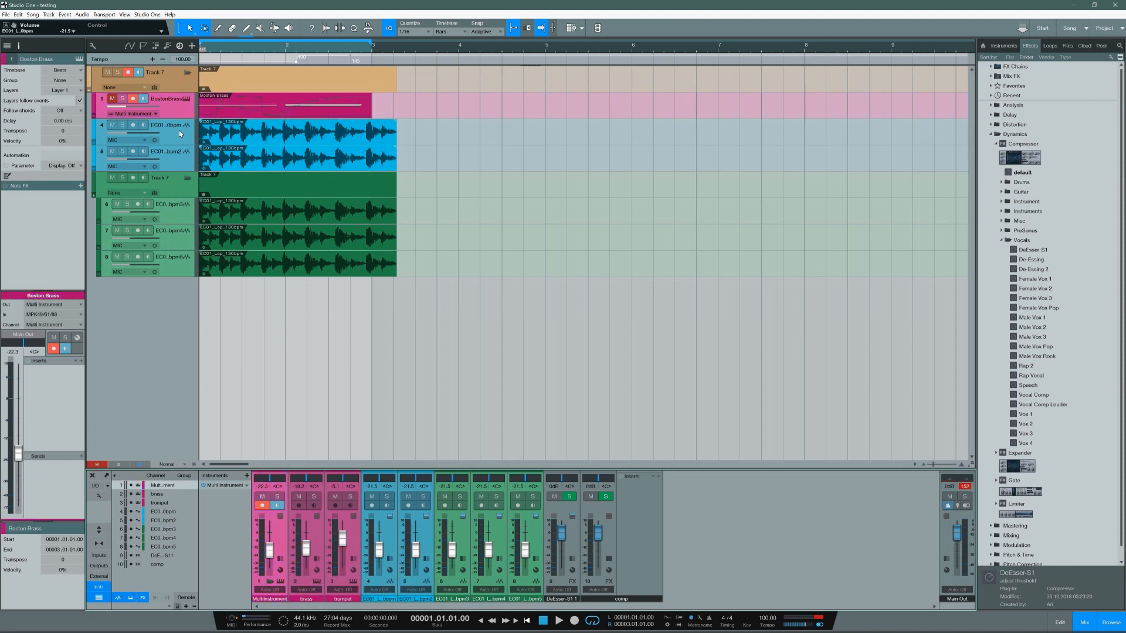
Step: Collapse the Multi Instrument's brass and trumpet channels, briefly view its inserts and sends, and select the Boston Brass track
left_click(270, 581)
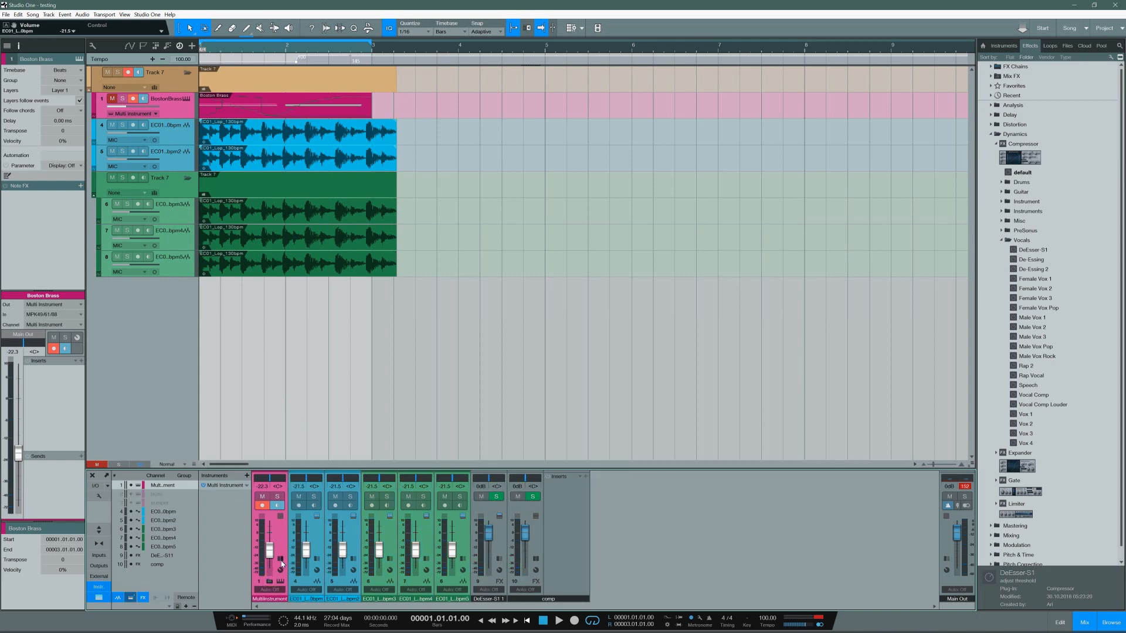
left_click(280, 559)
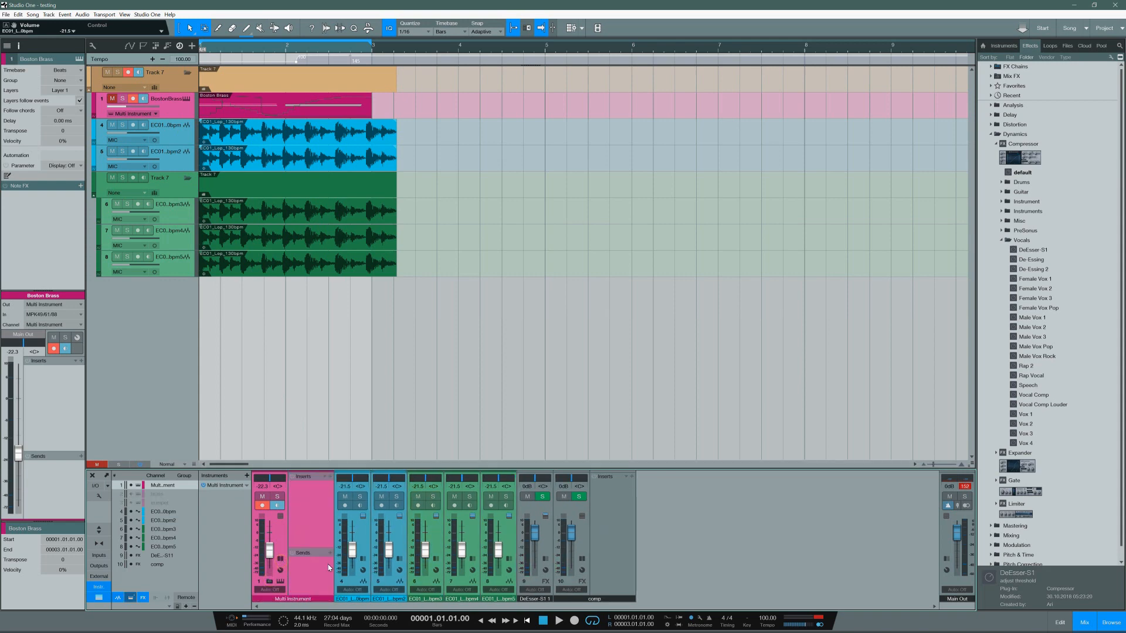
left_click(280, 558)
left_click(271, 582)
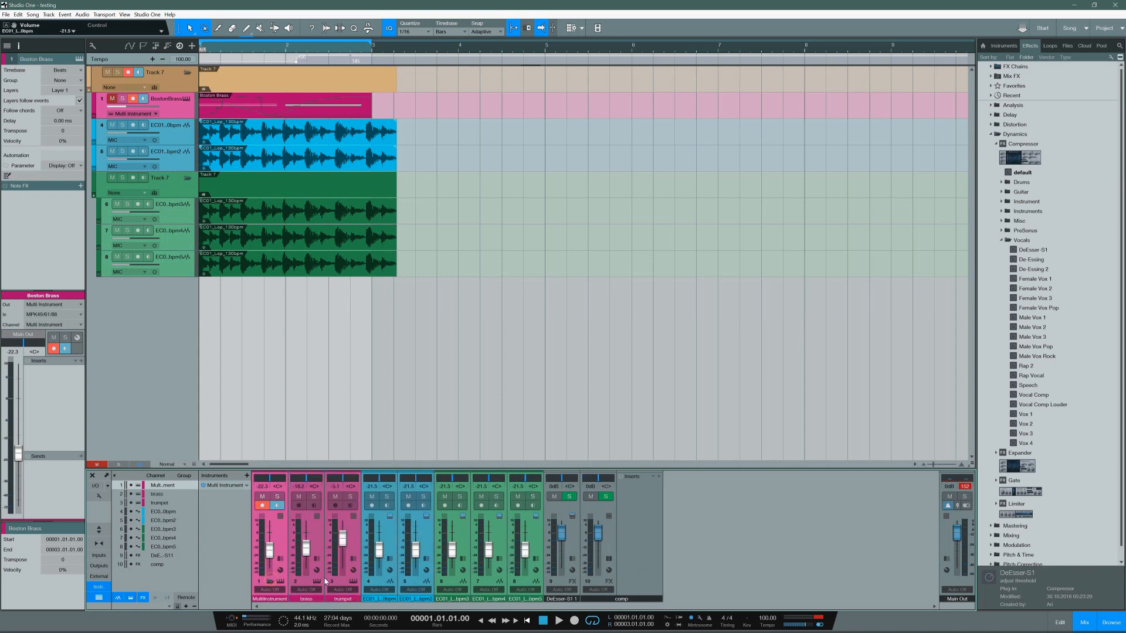
left_click(270, 582)
left_click(170, 132)
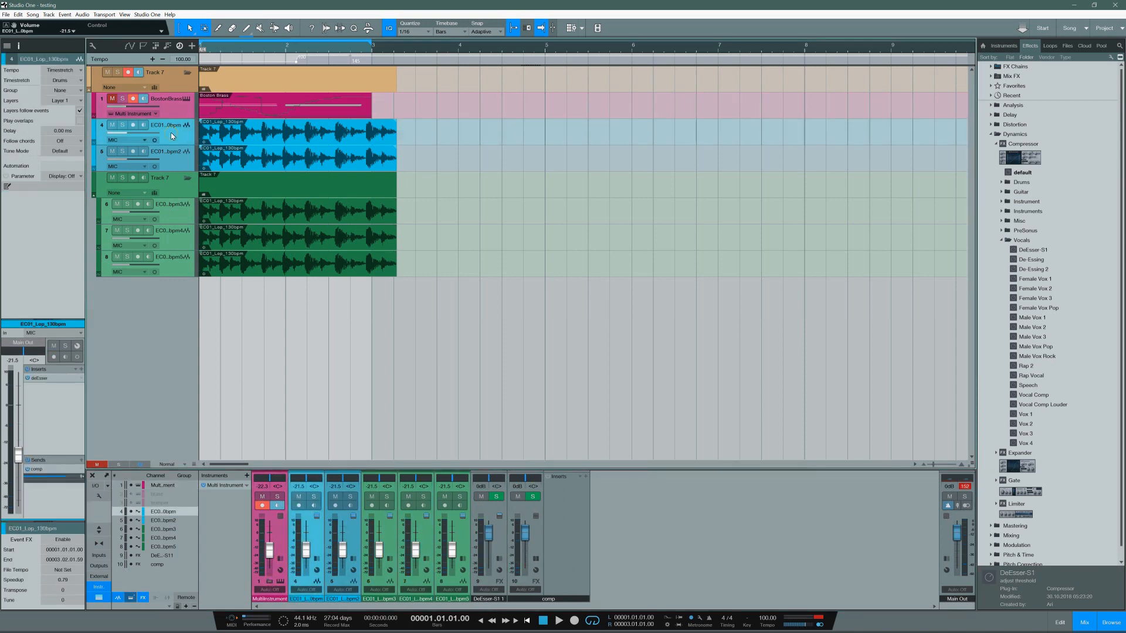
left_click(170, 109)
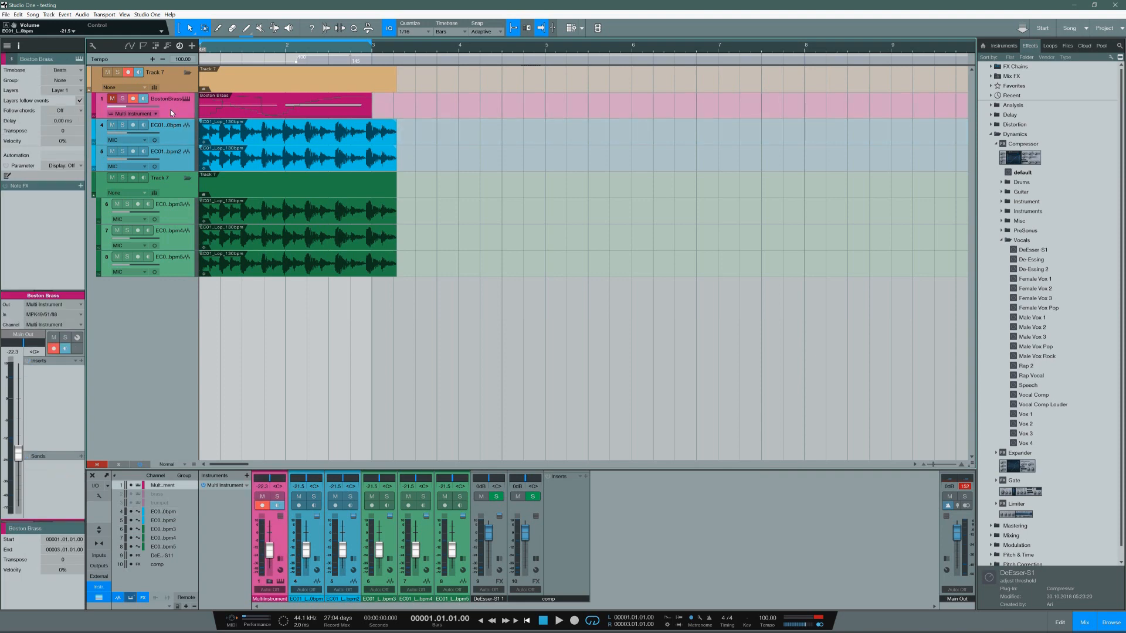
Step: Toggle the nested green folder open and closed while checking its console channels, leaving the folder collapsed
left_click(186, 181)
left_click(186, 179)
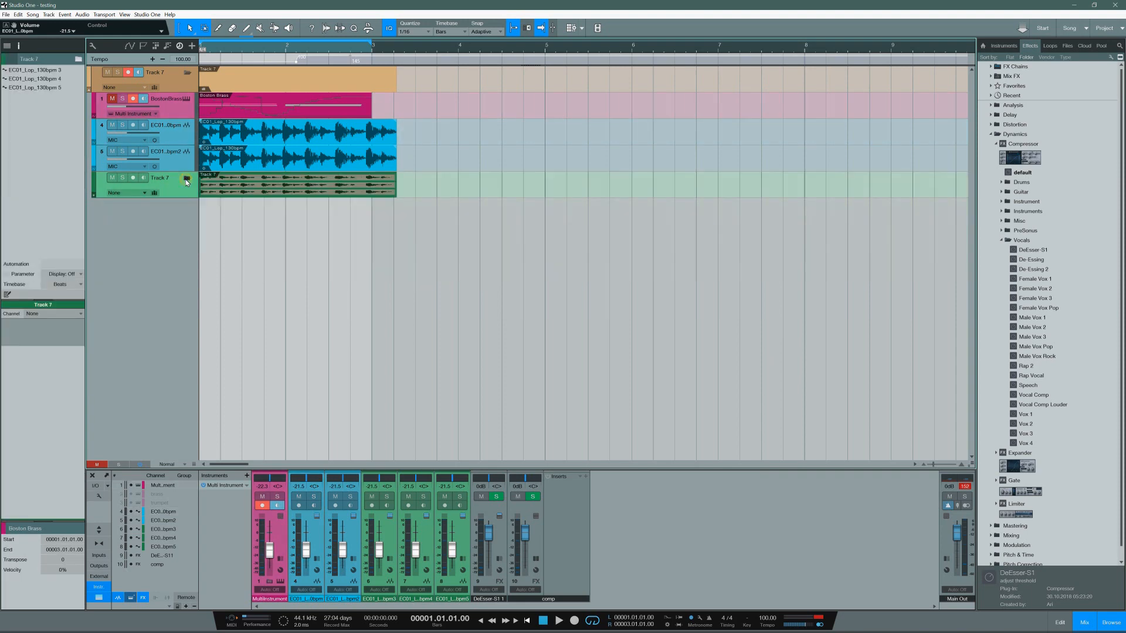
left_click(186, 180)
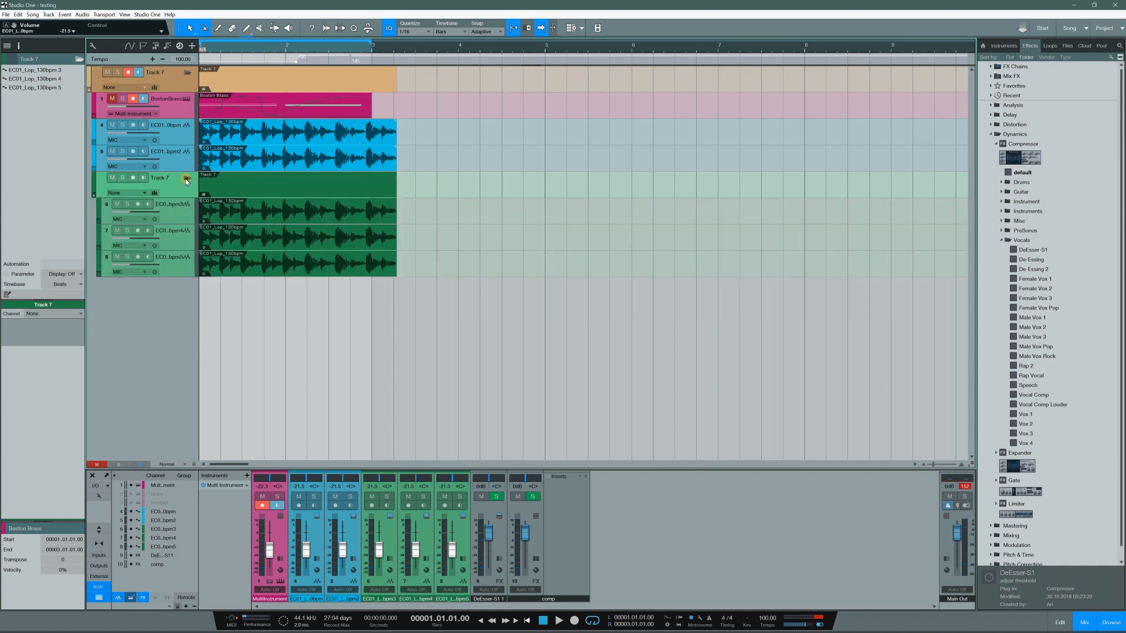
left_click(186, 179)
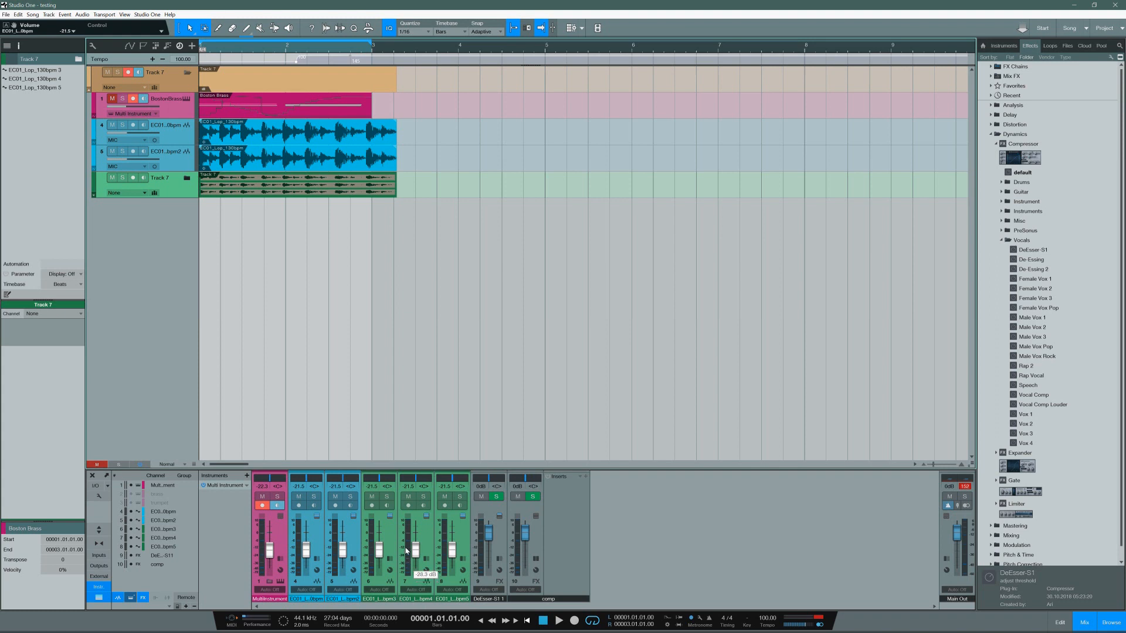
left_click(186, 178)
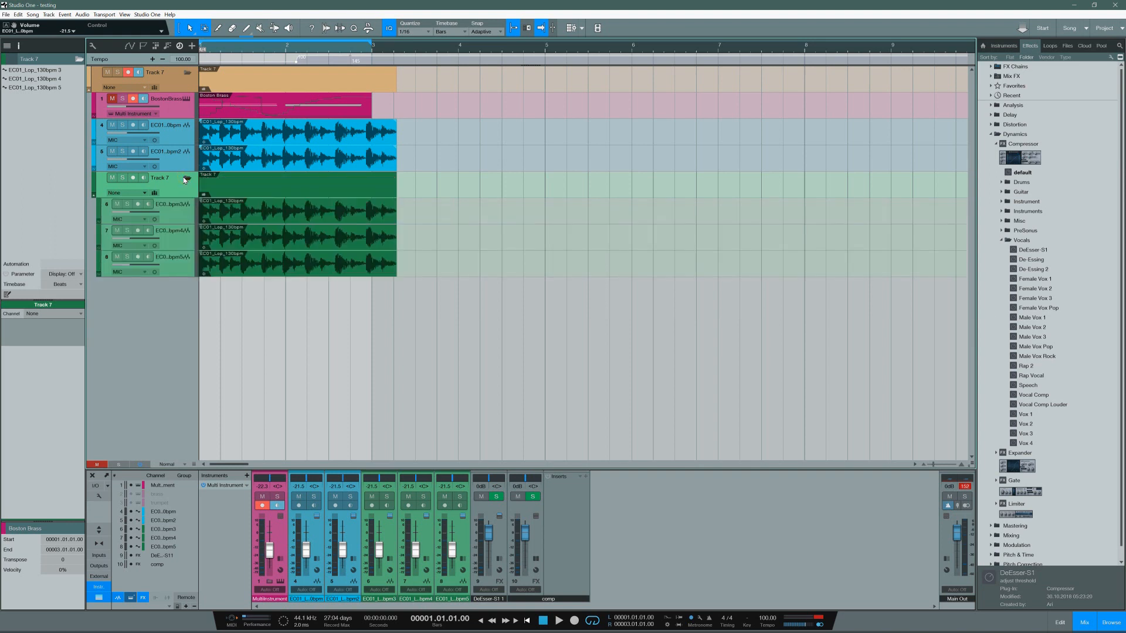
left_click(185, 179)
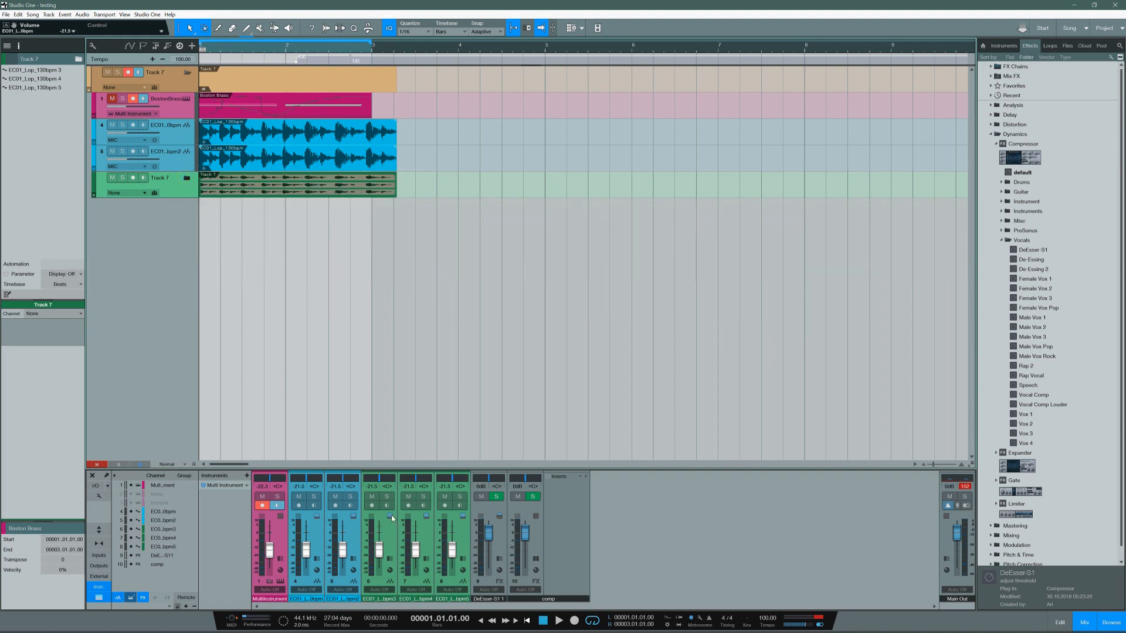
Step: Enable linking folder track expand/collapse with show/hide in the console, and test it by expanding and collapsing the green folder
left_click(98, 496)
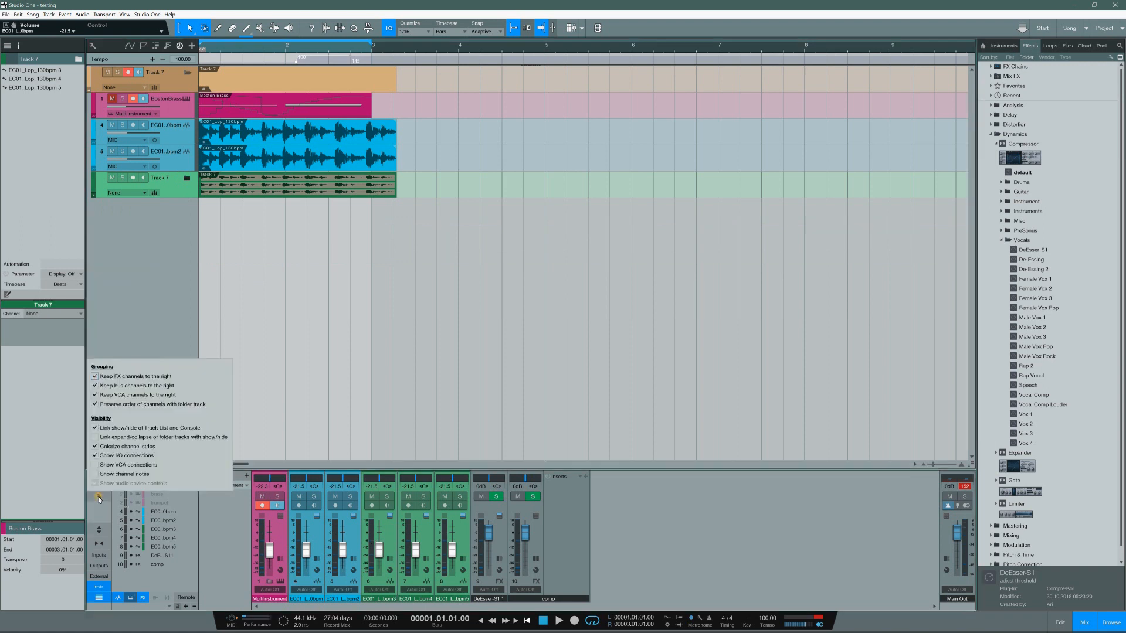
left_click(95, 437)
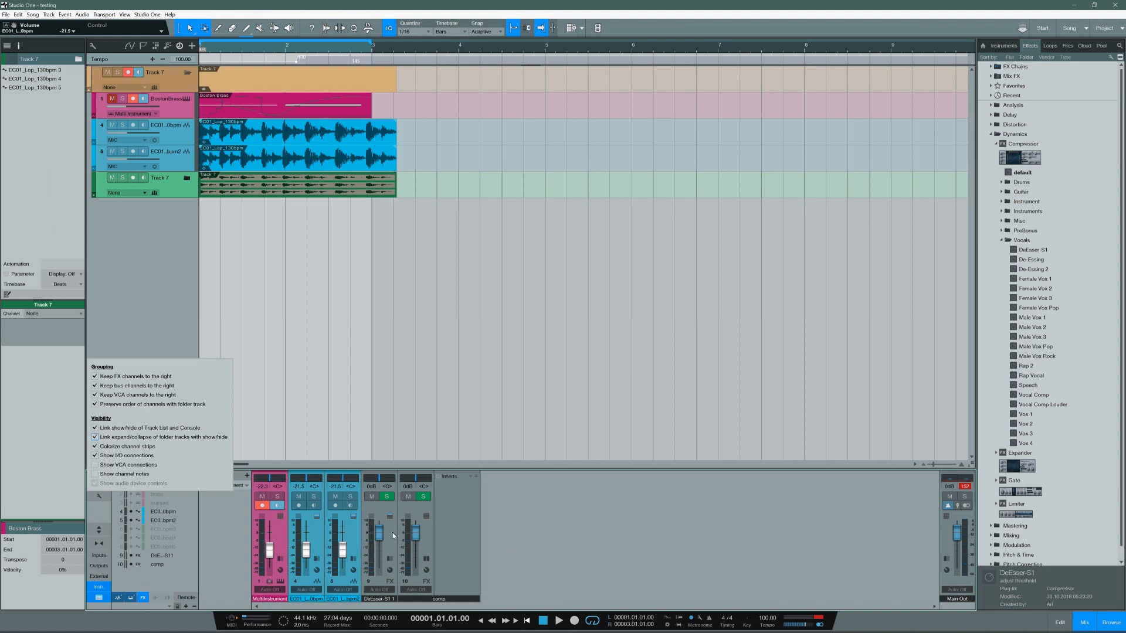
left_click(178, 315)
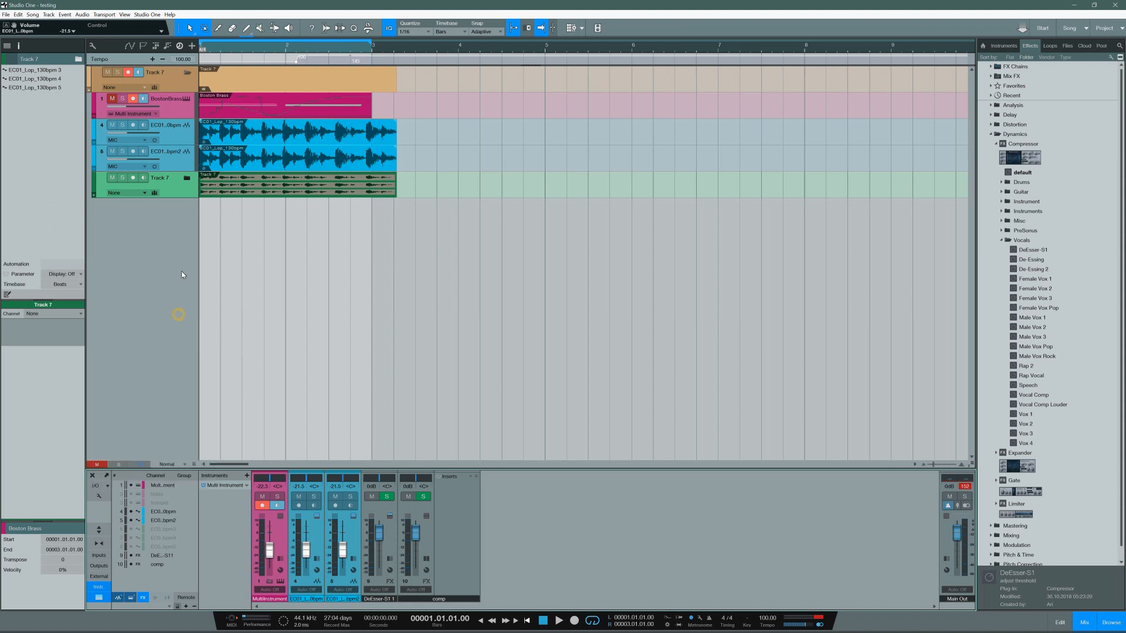
left_click(186, 178)
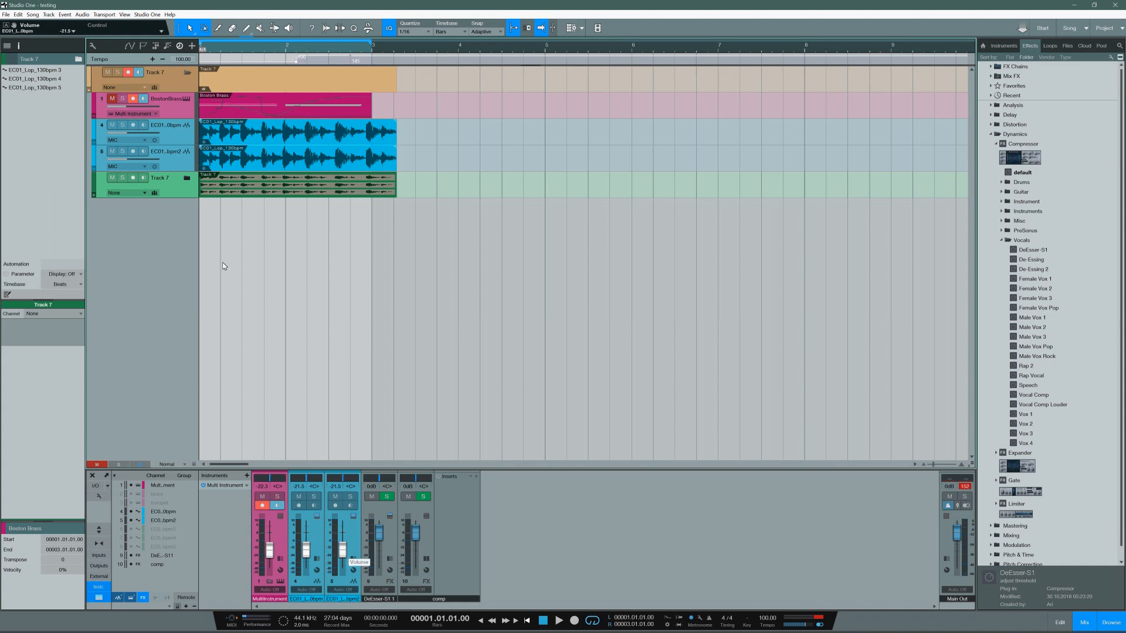
left_click(187, 179)
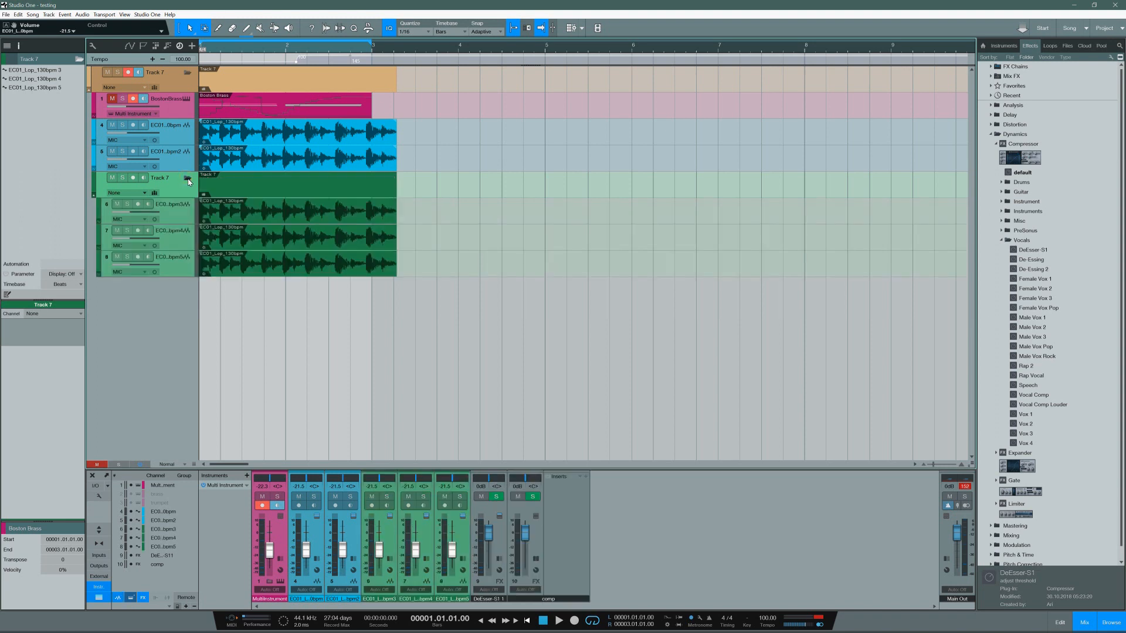
left_click(187, 179)
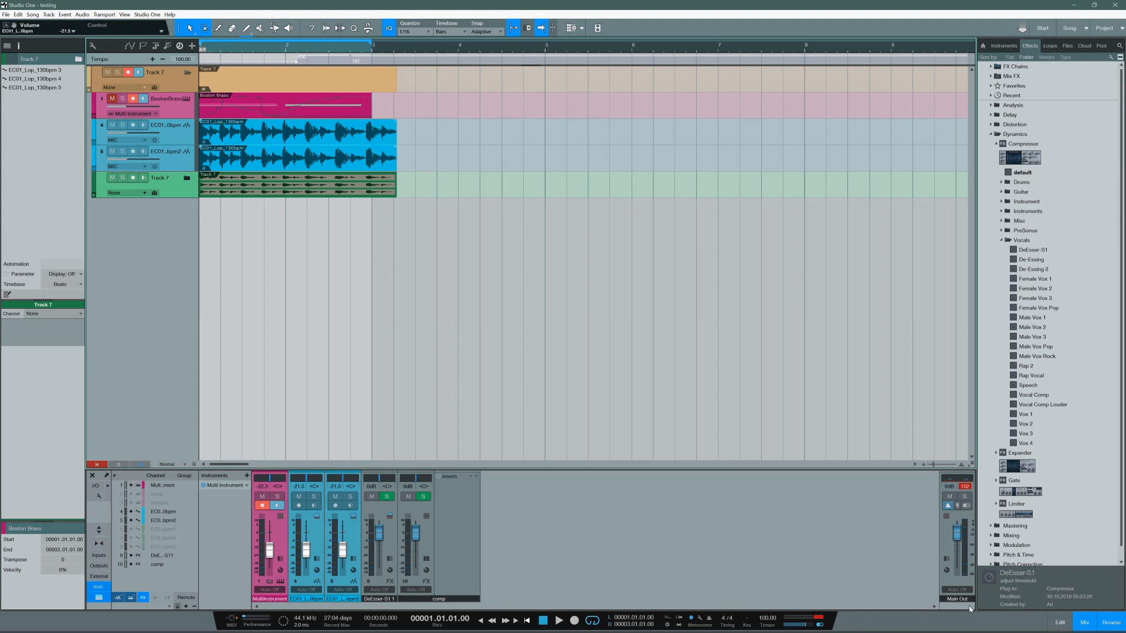
Step: Expand the console to full height, and toggle the visibility of the three green EC01 loop channels, leaving them shown
left_click(97, 530)
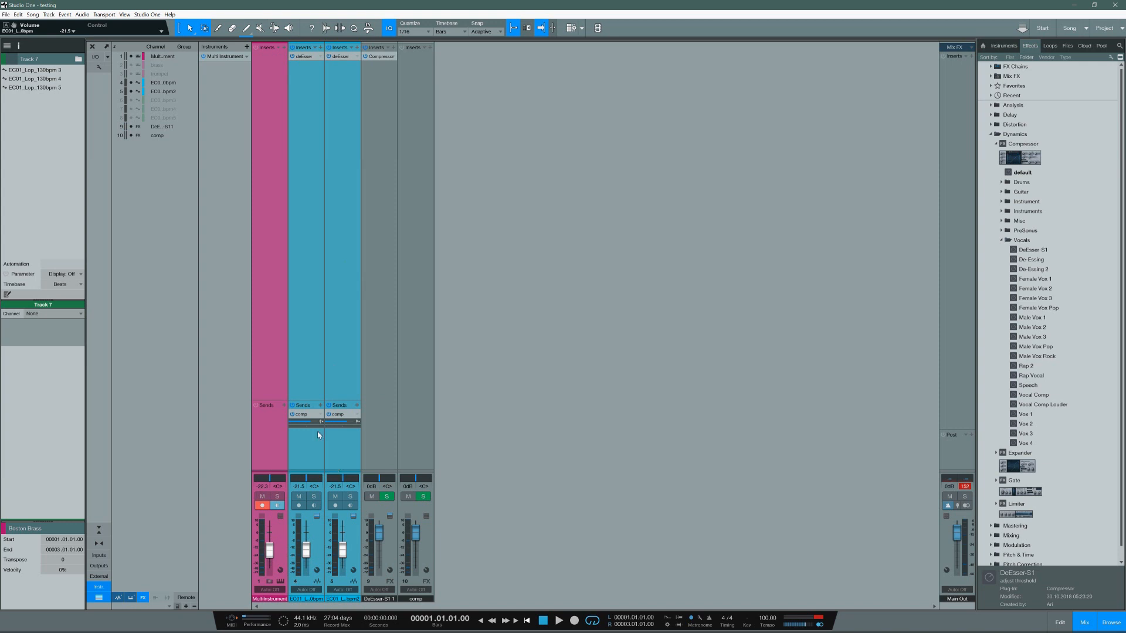
left_click(130, 99)
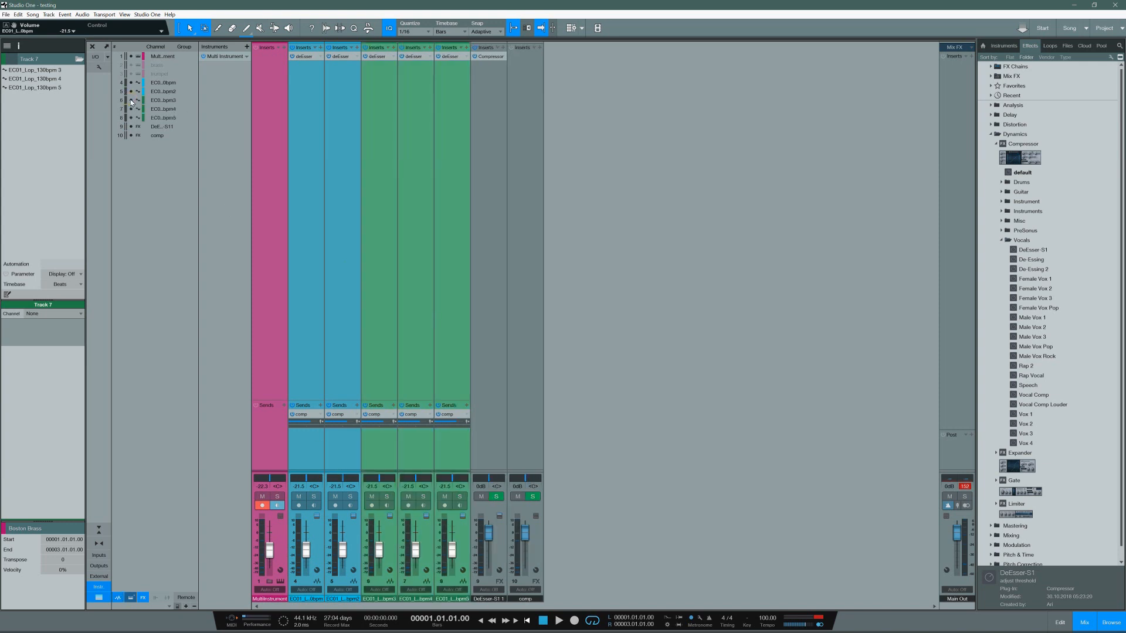
left_click(131, 100)
left_click(130, 108)
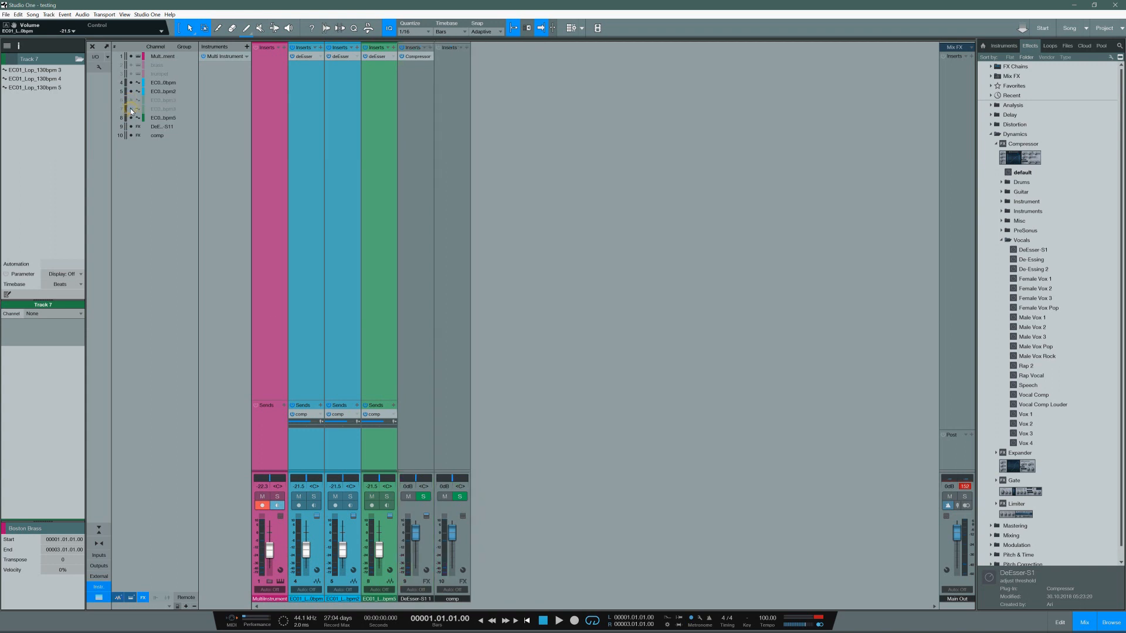
left_click(130, 118)
left_click(131, 117)
left_click(130, 108)
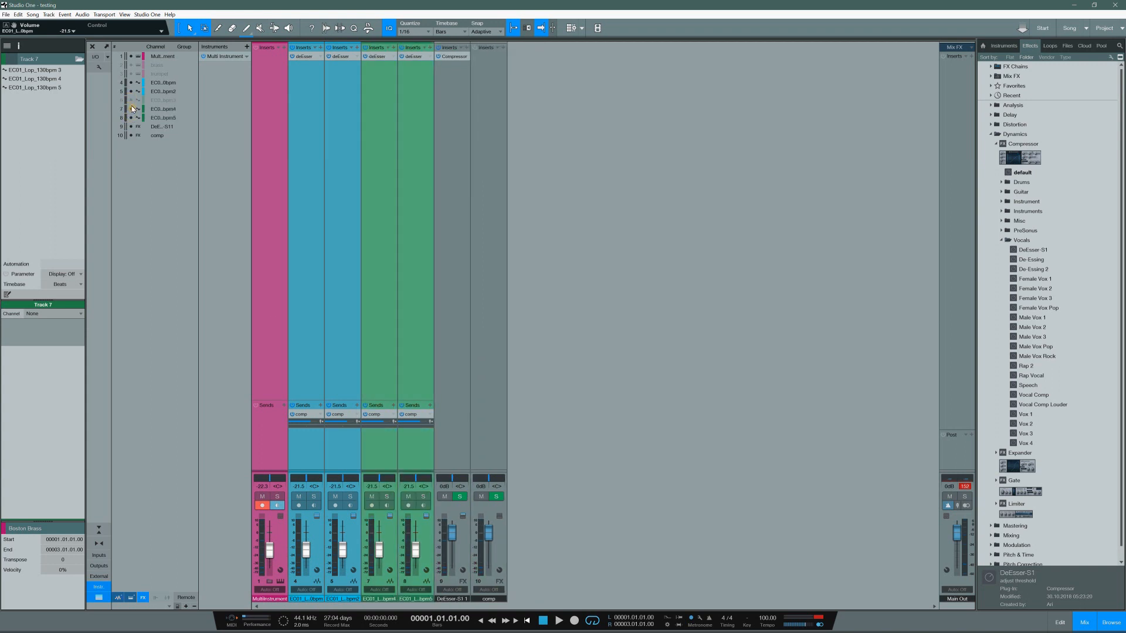
left_click(130, 100)
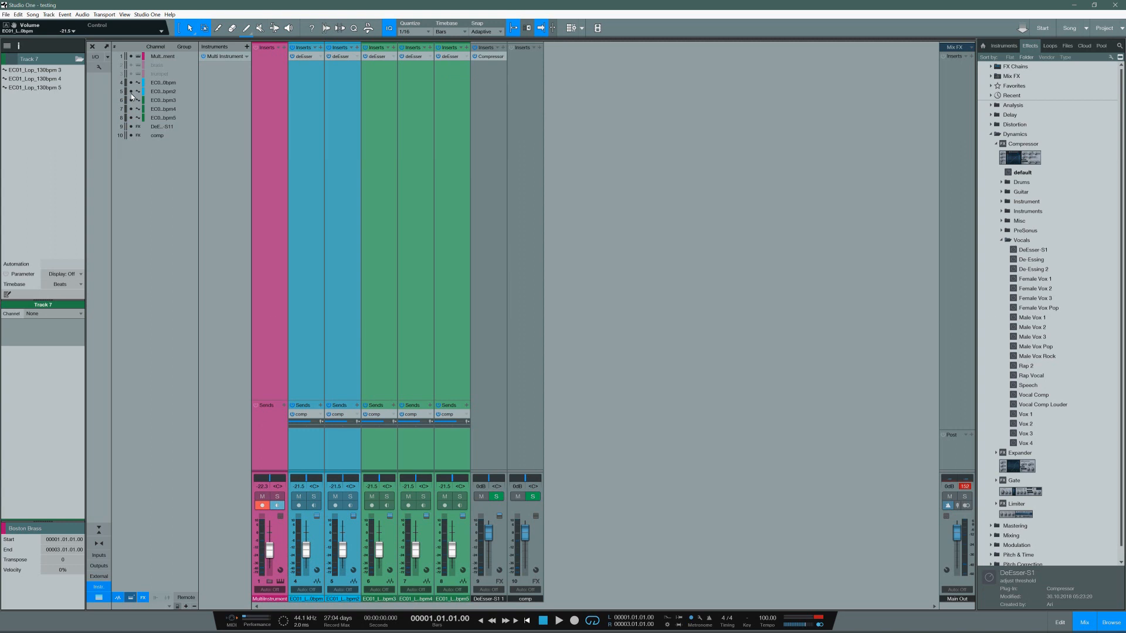
Step: Hide the three green EC01 loop channels one by one from the channel list and show them again
left_click(130, 100)
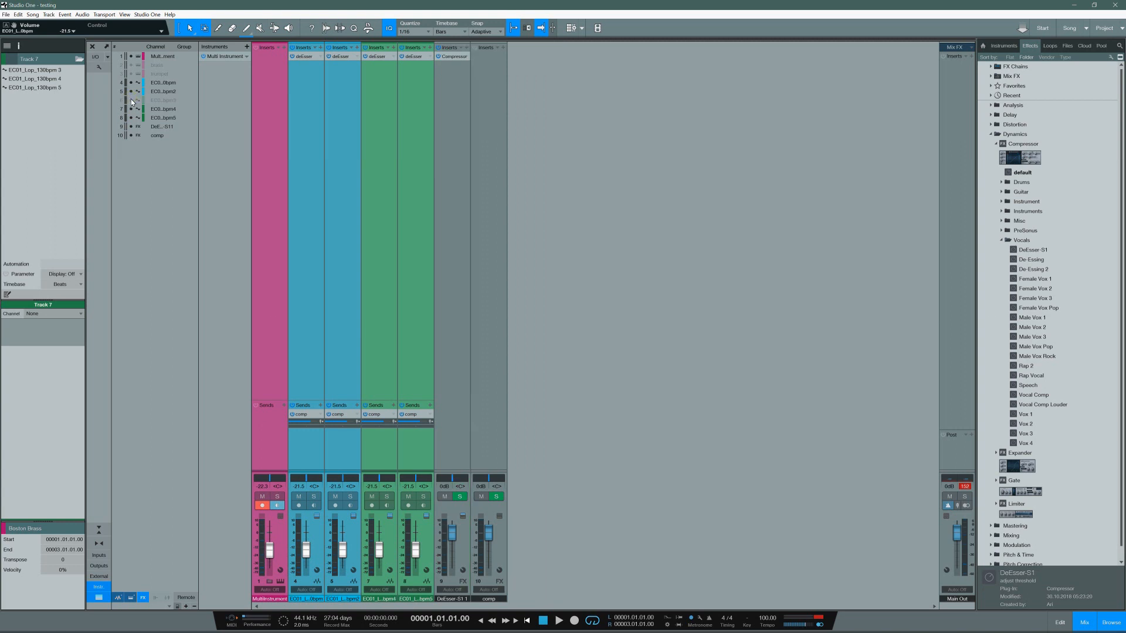
left_click(131, 109)
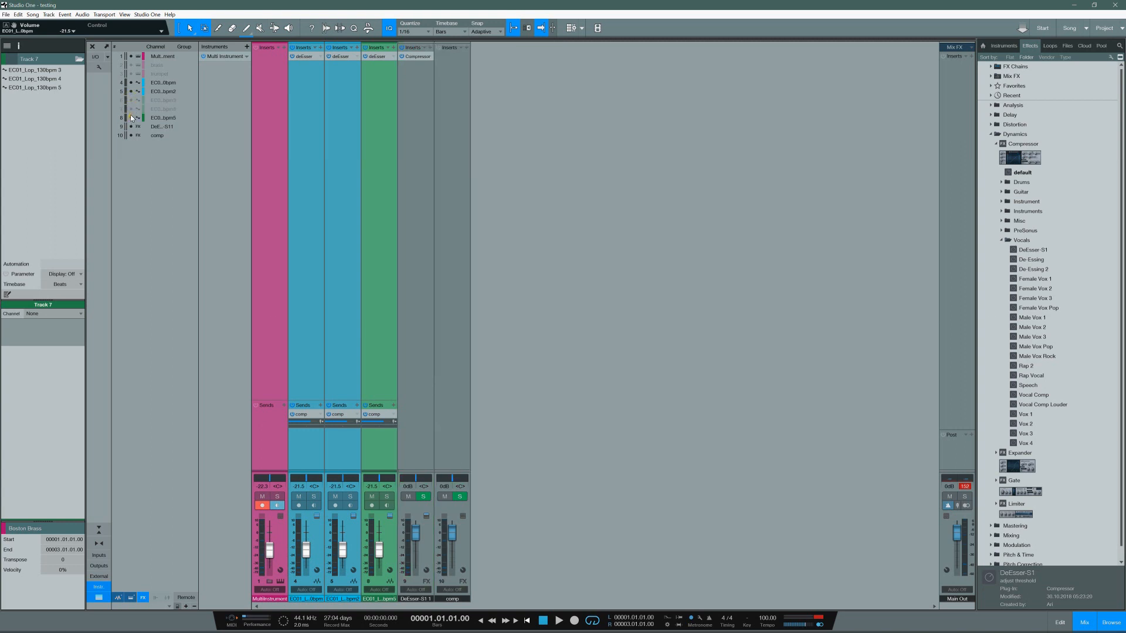
left_click(131, 117)
left_click(131, 115)
left_click(131, 105)
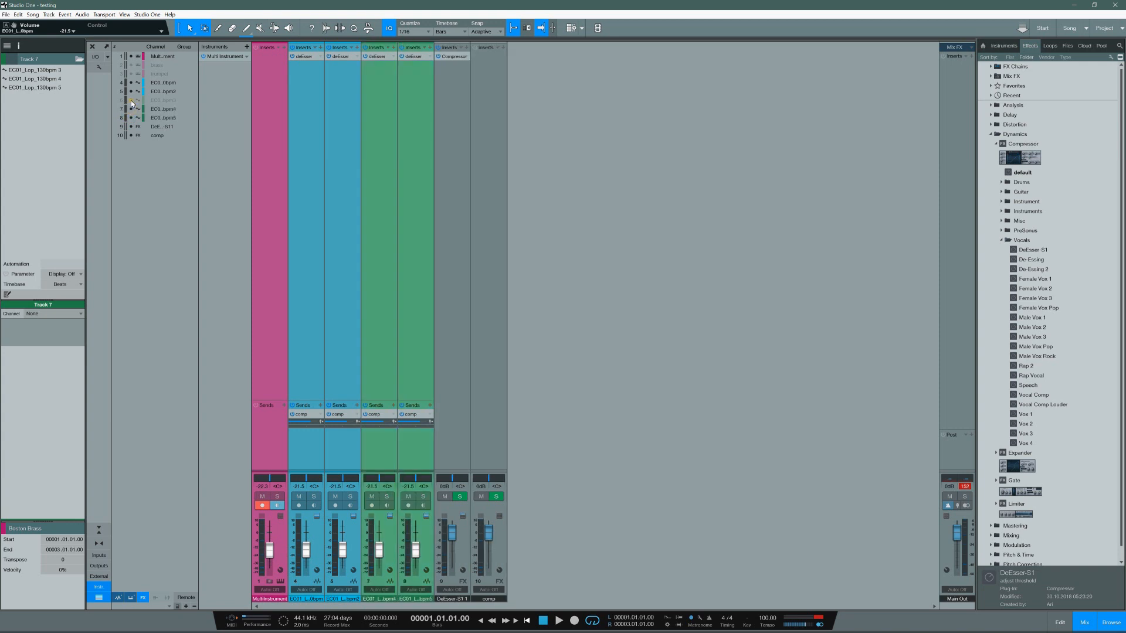
left_click(132, 100)
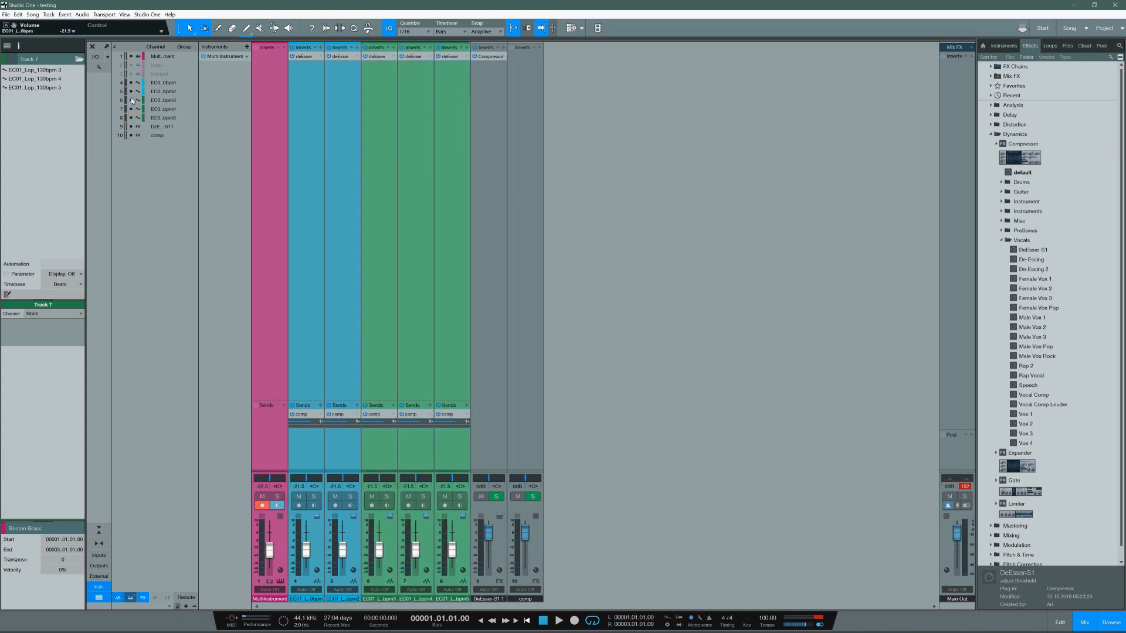
Step: Disable linking folder track expand/collapse with show/hide in the console options
left_click(98, 67)
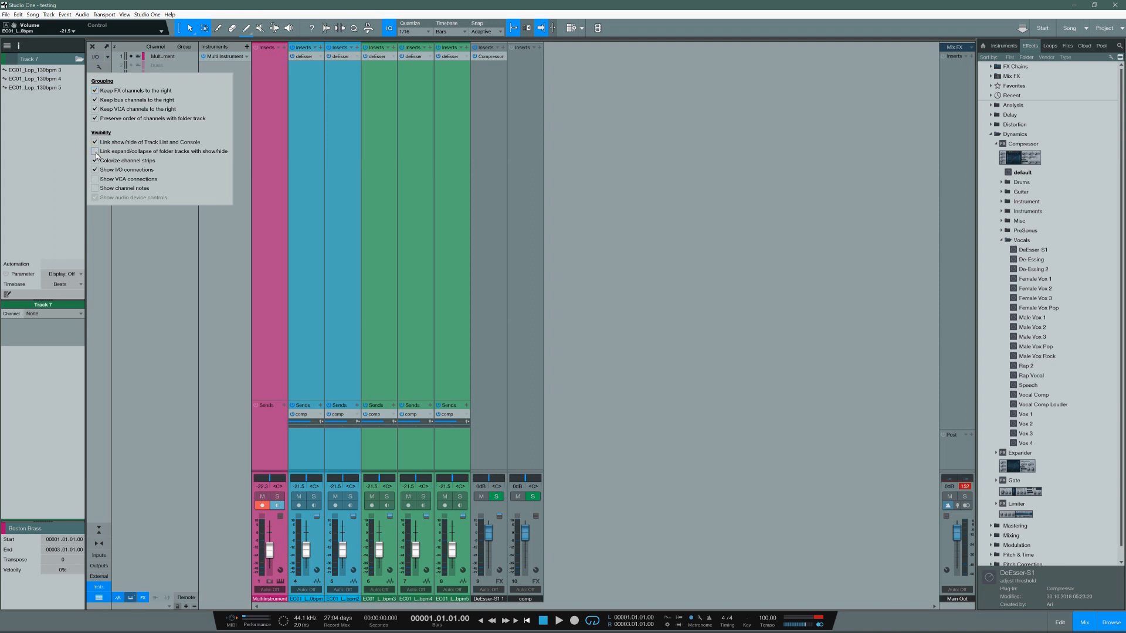
left_click(126, 245)
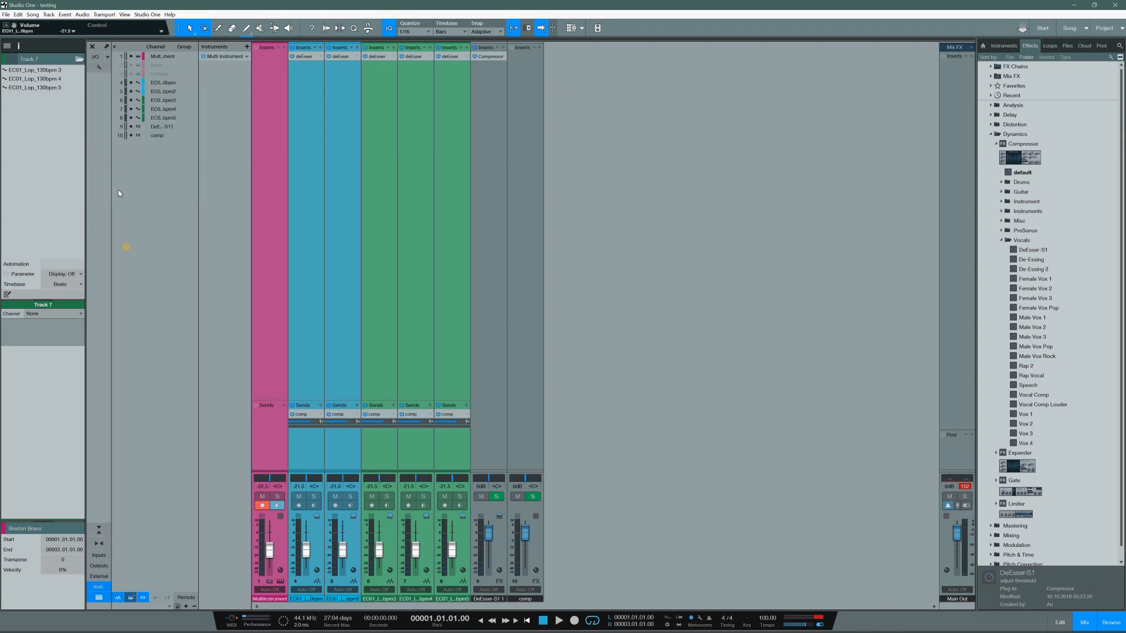
Step: Hide the first green EC01 loop channel from the console's channel list and show it again
left_click(131, 100)
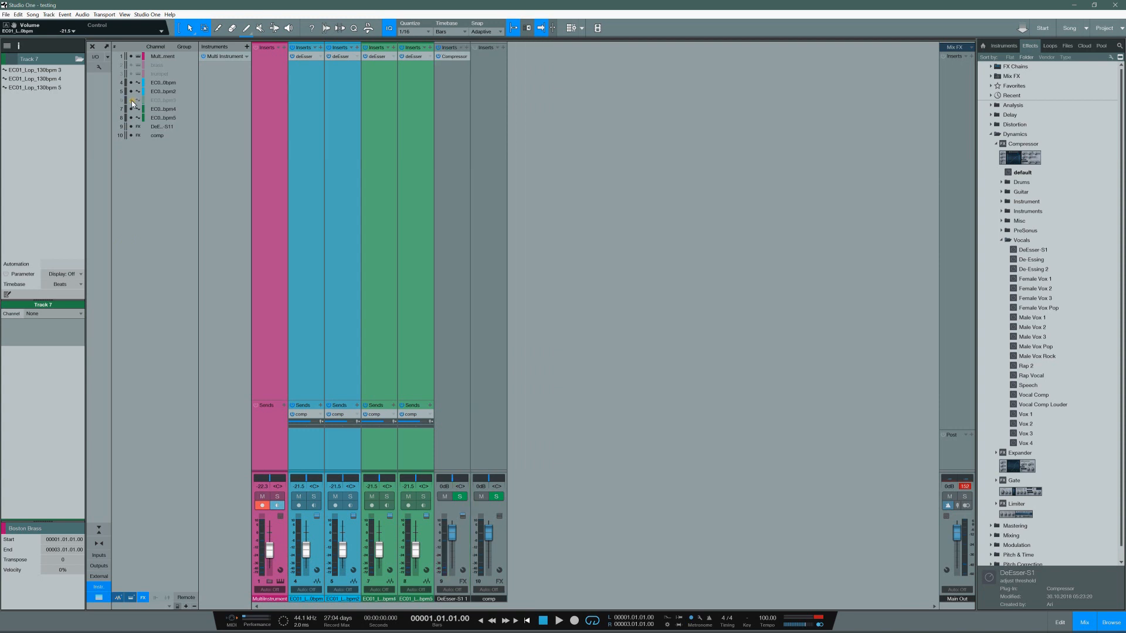
left_click(131, 100)
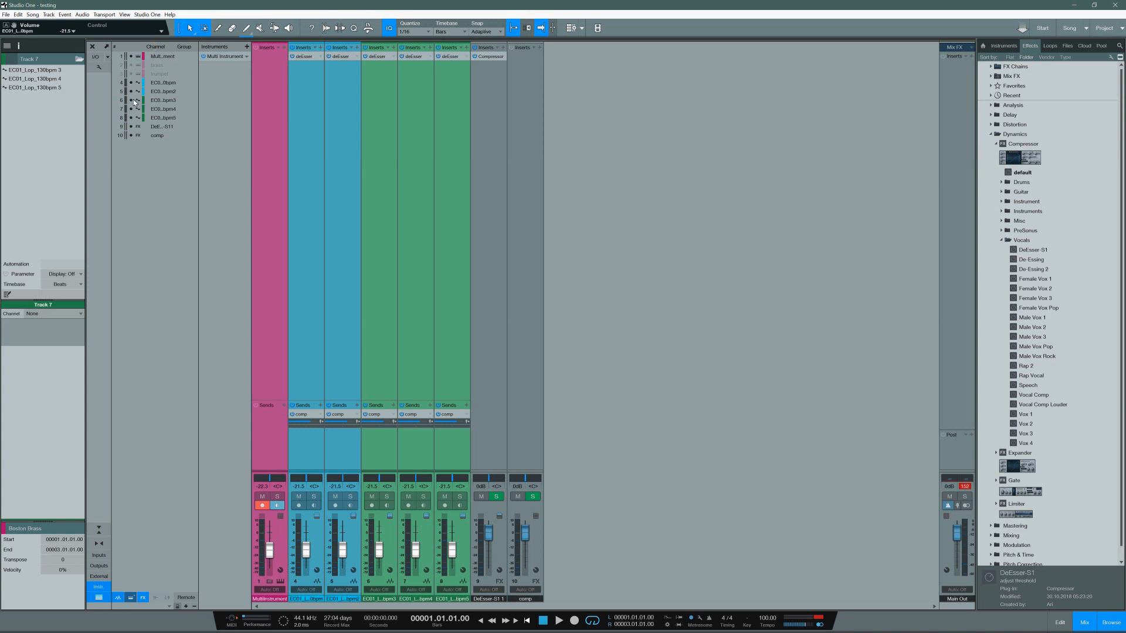
mouse_move(132, 103)
left_mouse_down()
mouse_move(131, 118)
mouse_move(133, 102)
left_mouse_up()
Step: Switch to Bitwig Studio, and expand and collapse group track 1 in the arranger
left_click(1073, 6)
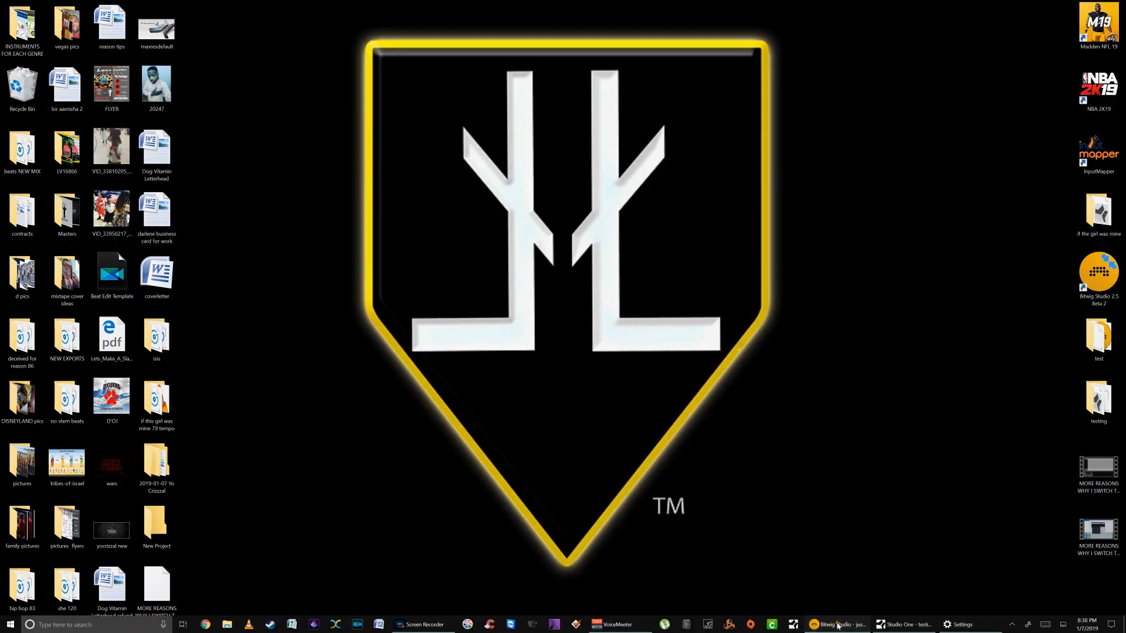
left_click(839, 625)
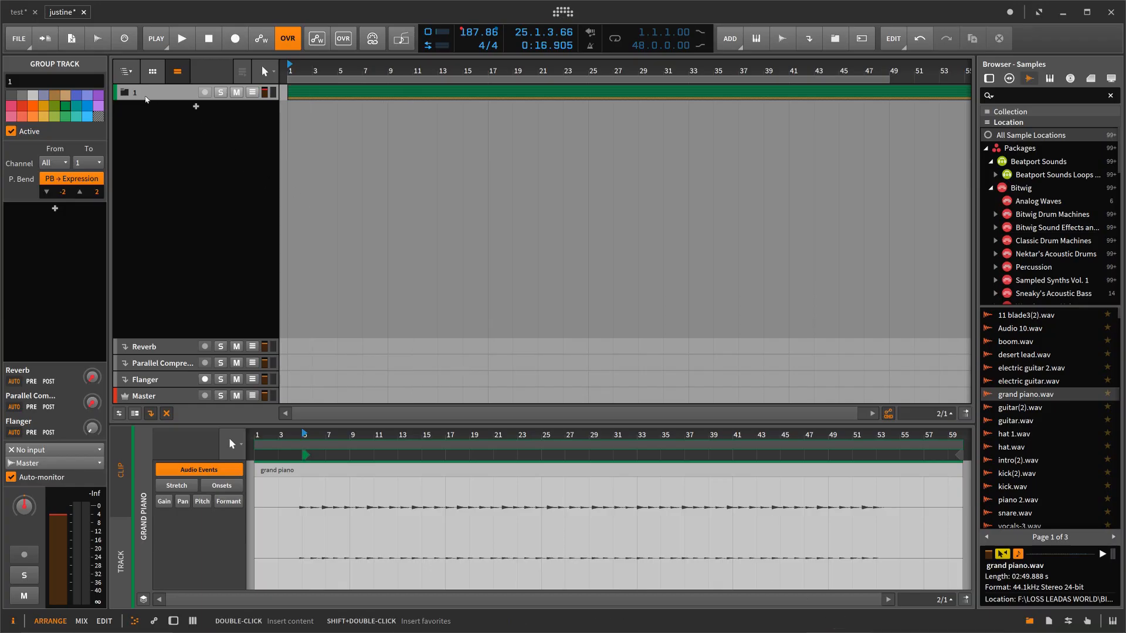
left_click(127, 93)
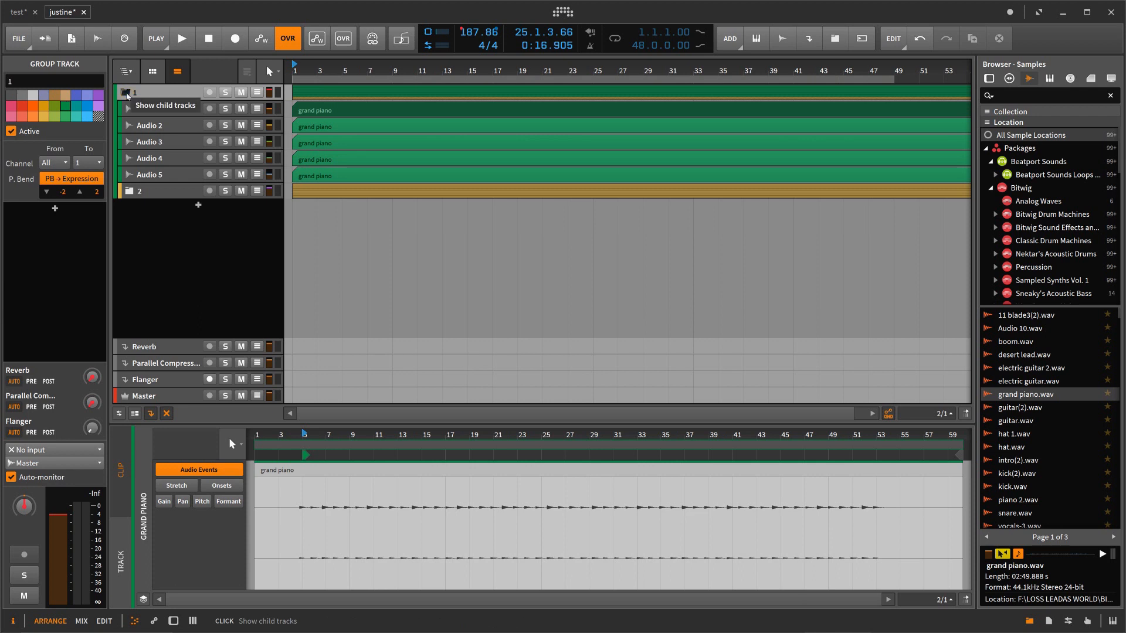
left_click(126, 94)
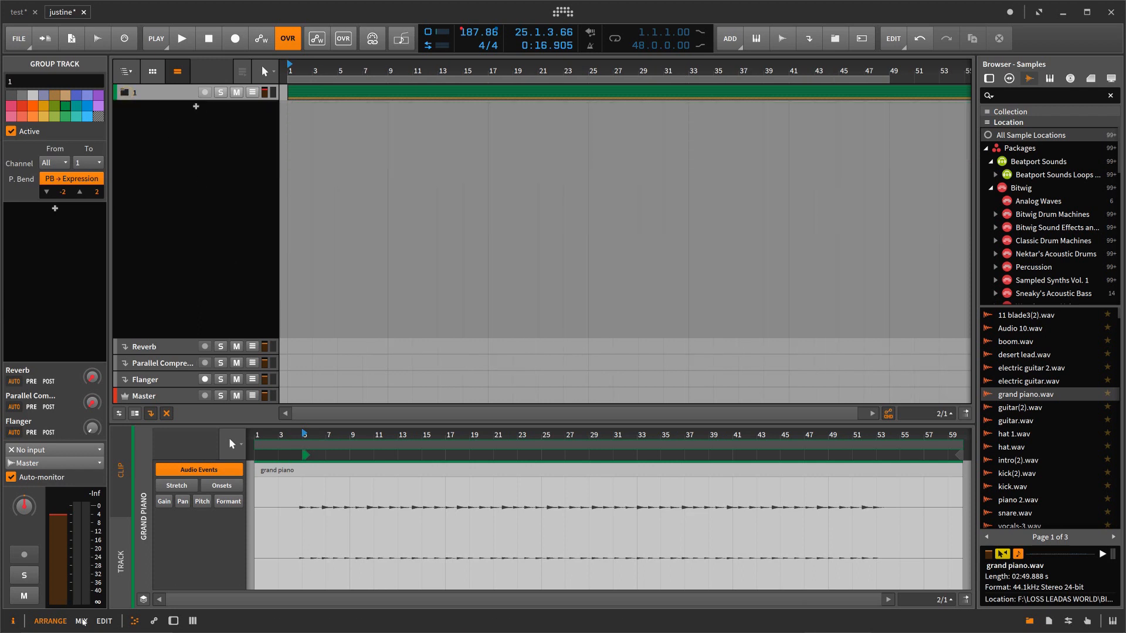
Step: Show the mixer at full height without the device panel, and expand group 1 and its nested group 2
left_click(81, 622)
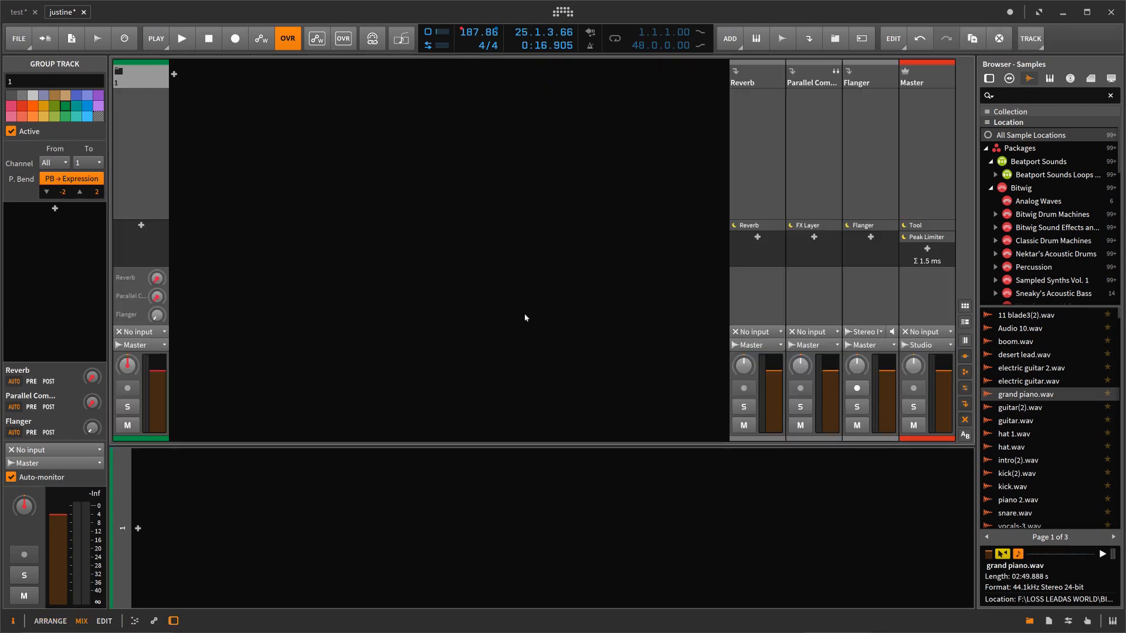
left_click(173, 621)
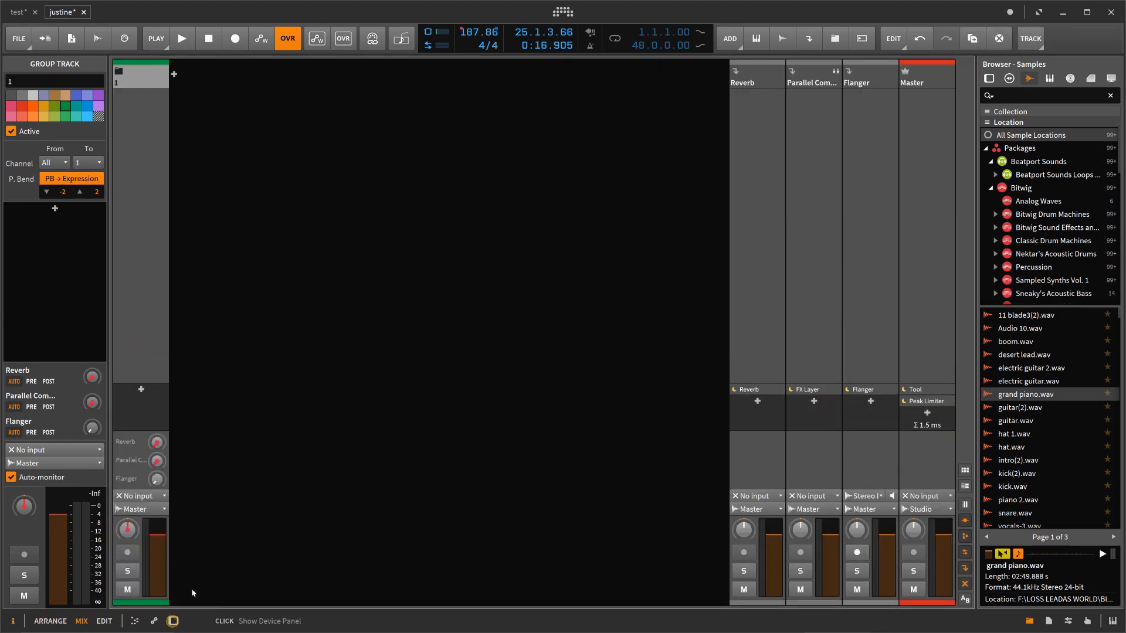
left_click(120, 72)
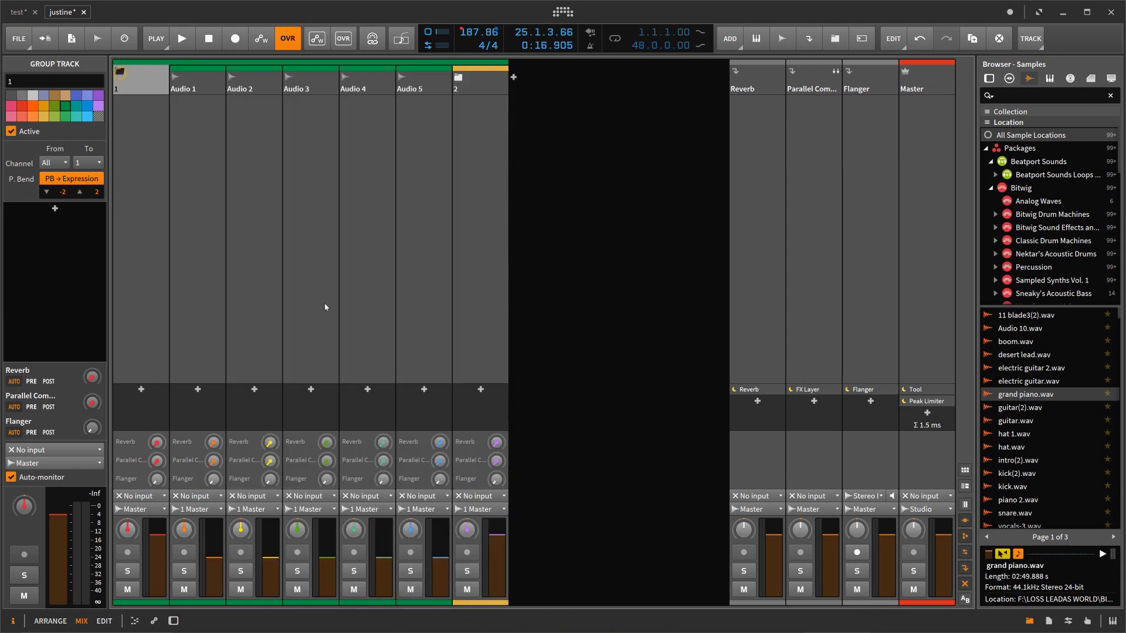
left_click(458, 78)
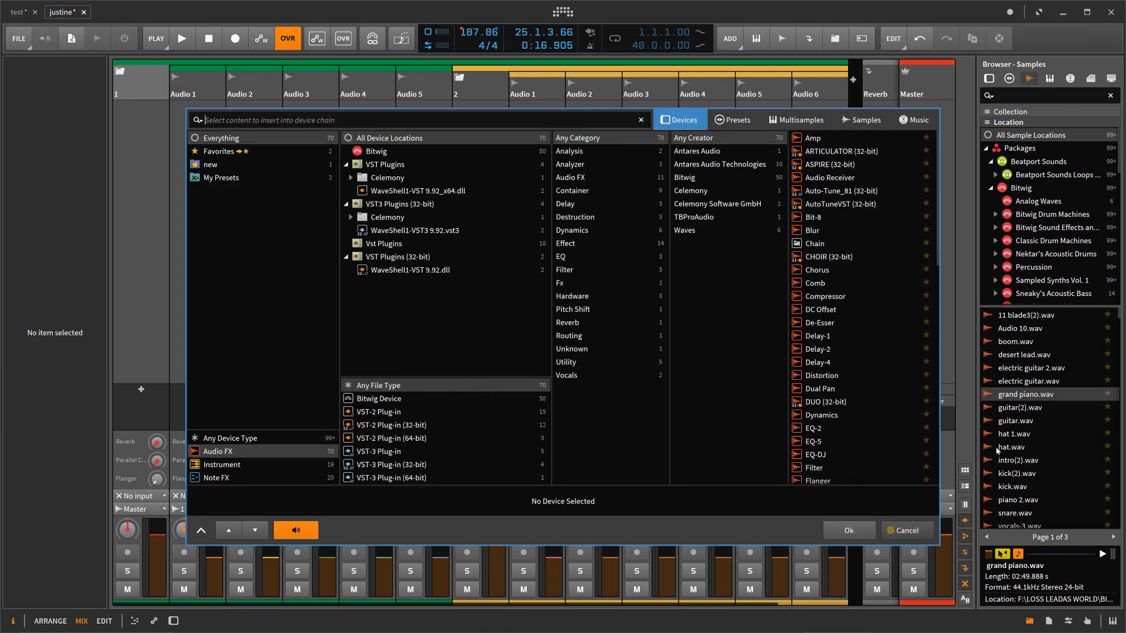
Step: Dismiss the device chooser and add the Blur device from the browser to Audio 5, group 2, and group 2's Audio 1 and Audio 2 channels
left_click(892, 531)
left_click(1010, 80)
left_click(989, 78)
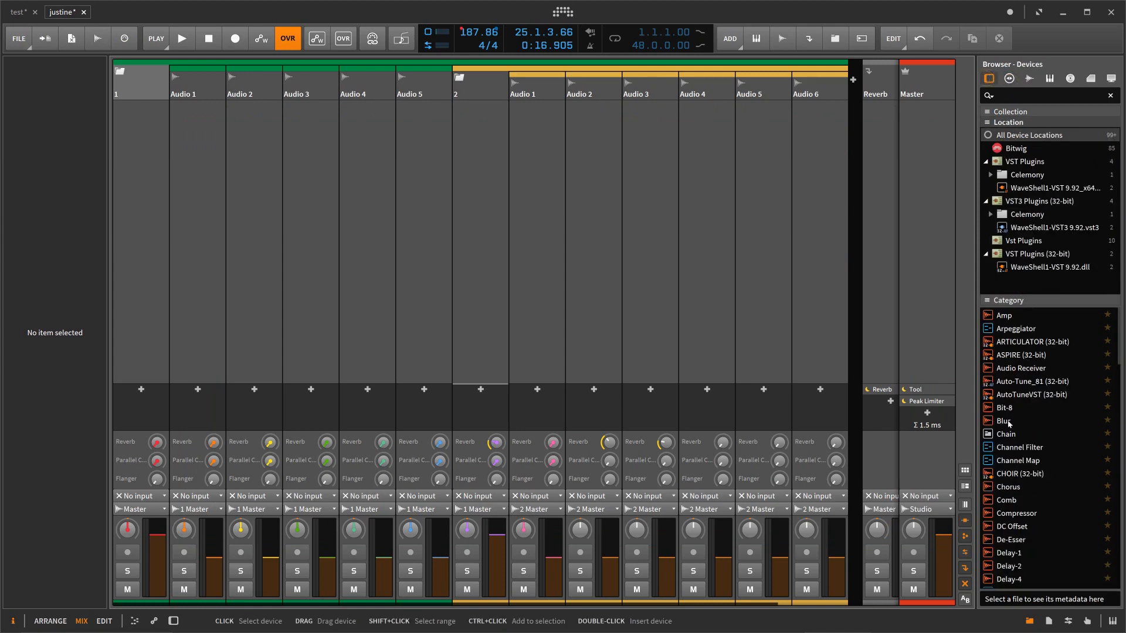
left_click_drag(1006, 421, 438, 393)
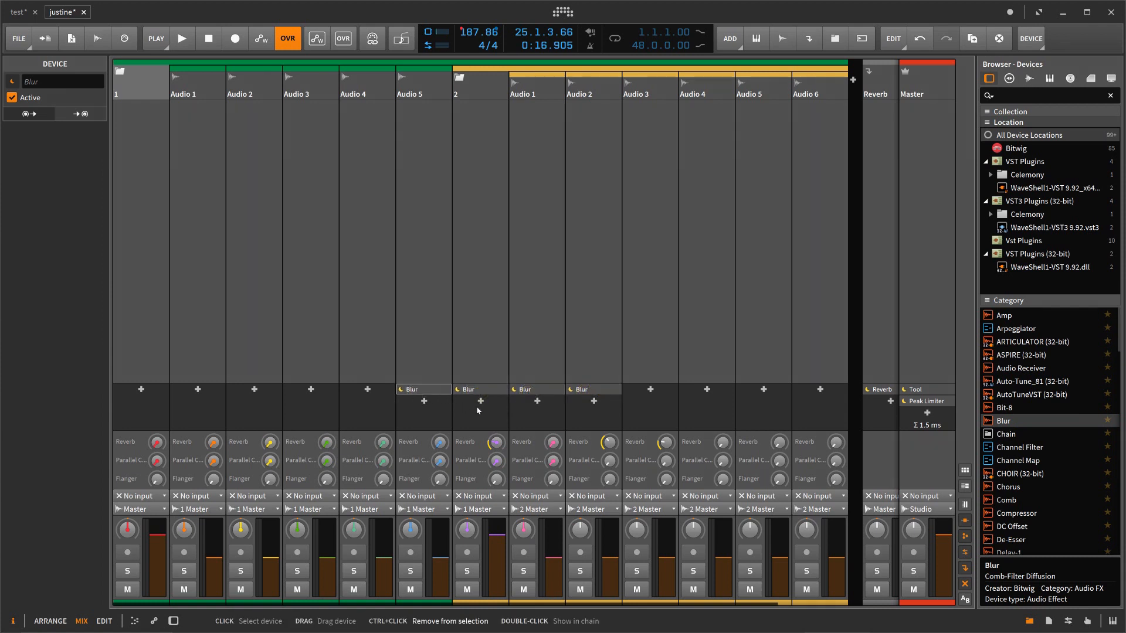
Step: Collapse nested group 2 and its parent group 1 in the mixer
left_click(459, 77)
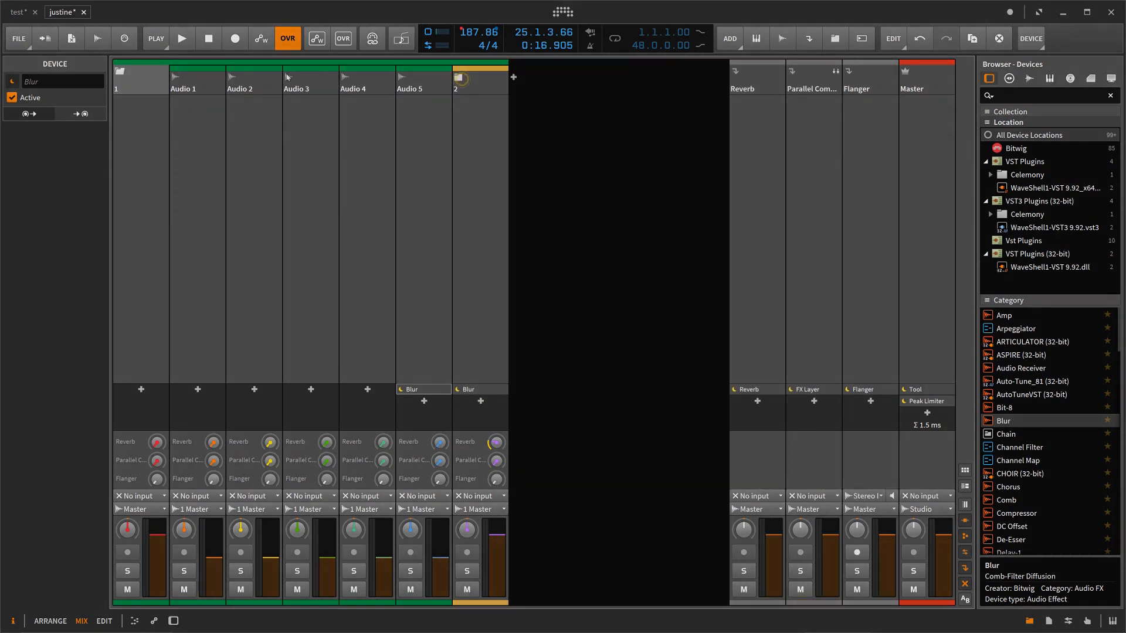
left_click(126, 73)
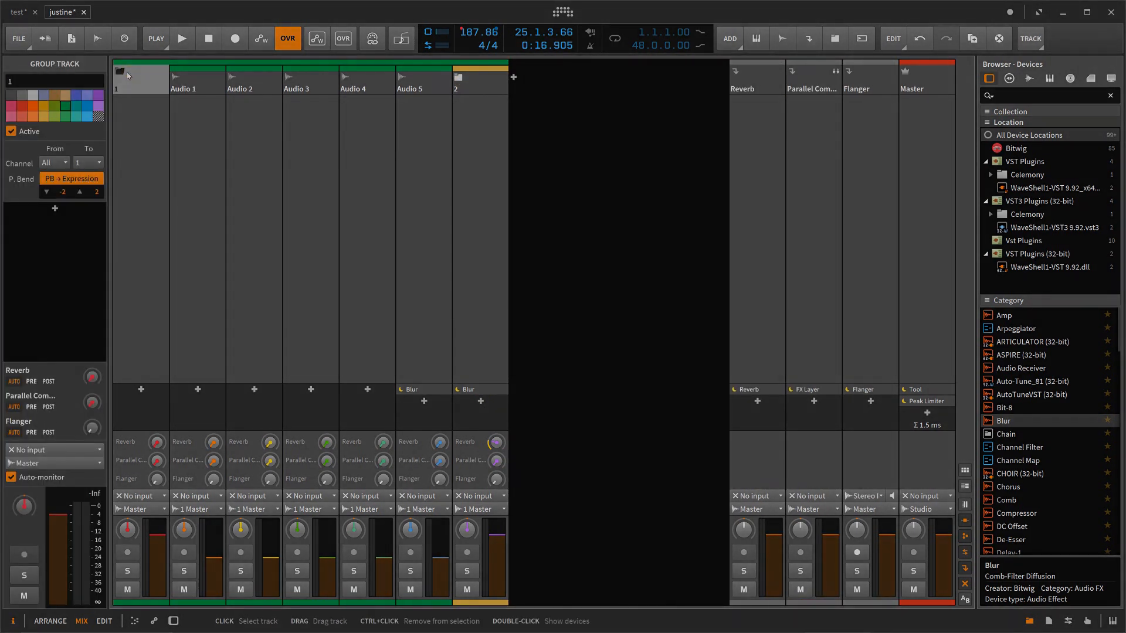
left_click(124, 72)
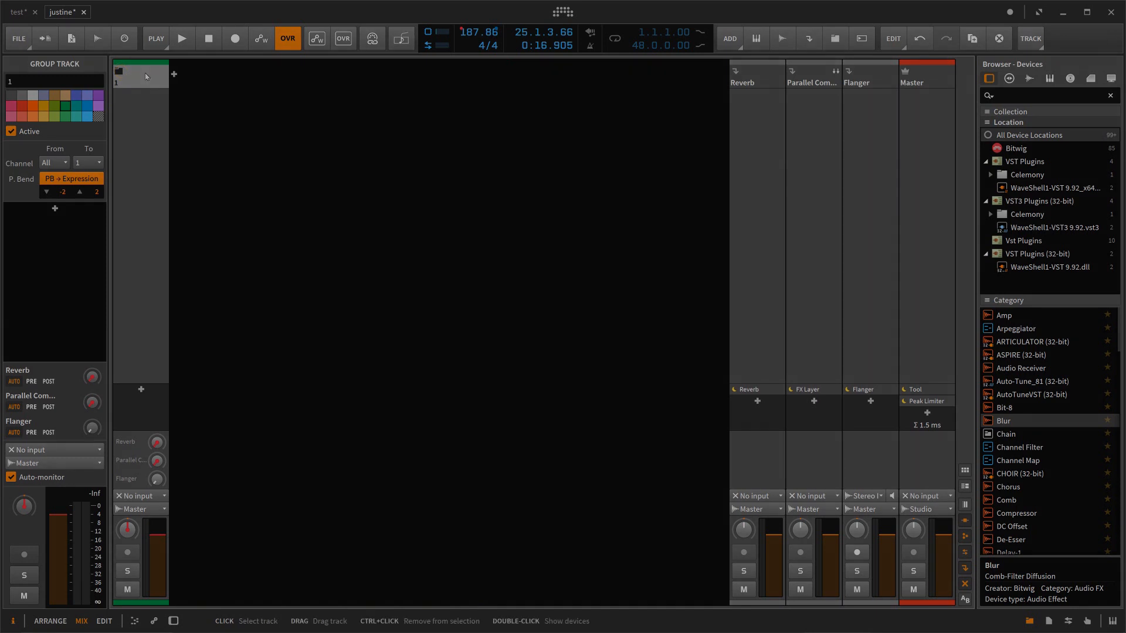
Step: Show the device chain of group 1 and expand the group's channels in the mixer
left_click(146, 75, "ctrl")
double_click(146, 76)
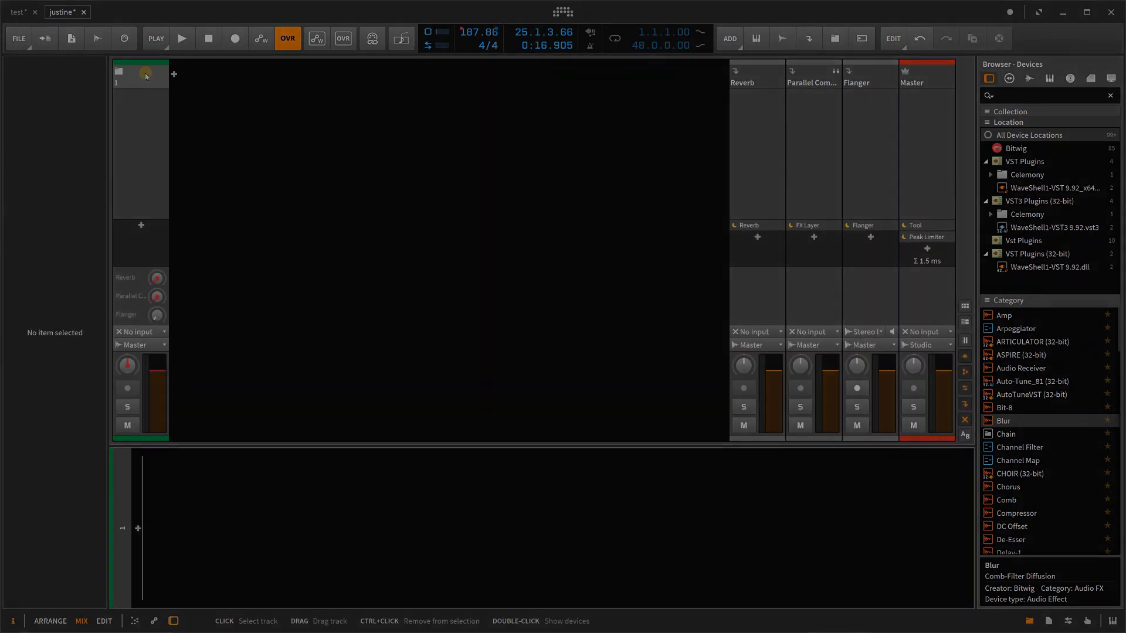
left_click(119, 71)
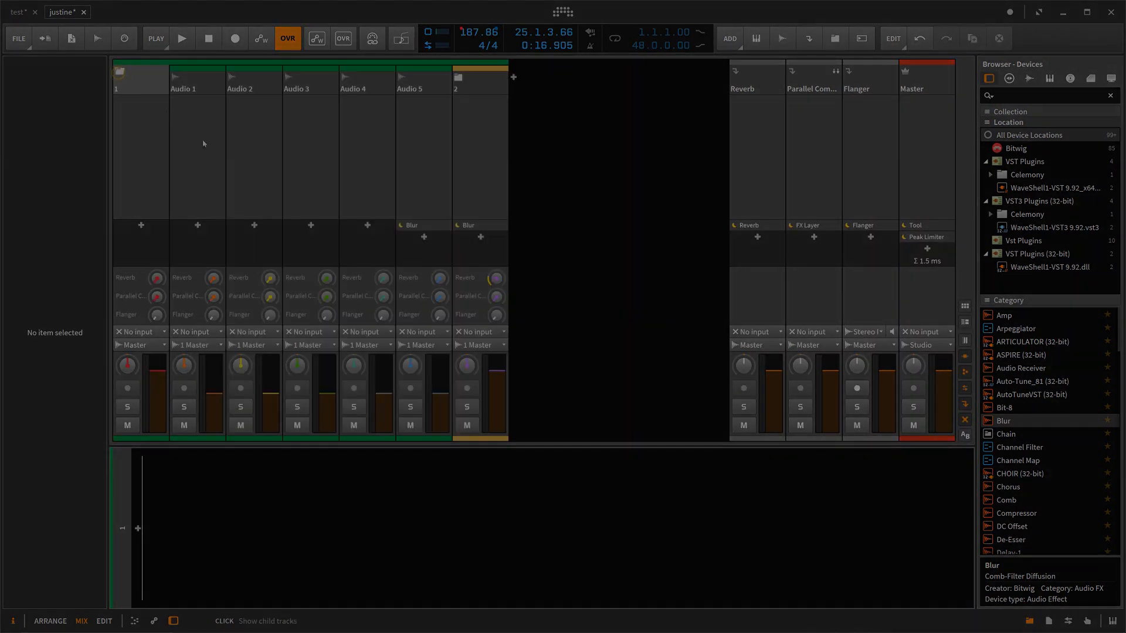
Step: Show the device chains of the Audio 1 and Audio 2 channels, and open and cancel the device chooser for Audio 2
left_click(194, 82)
left_click(194, 82)
left_click(194, 81)
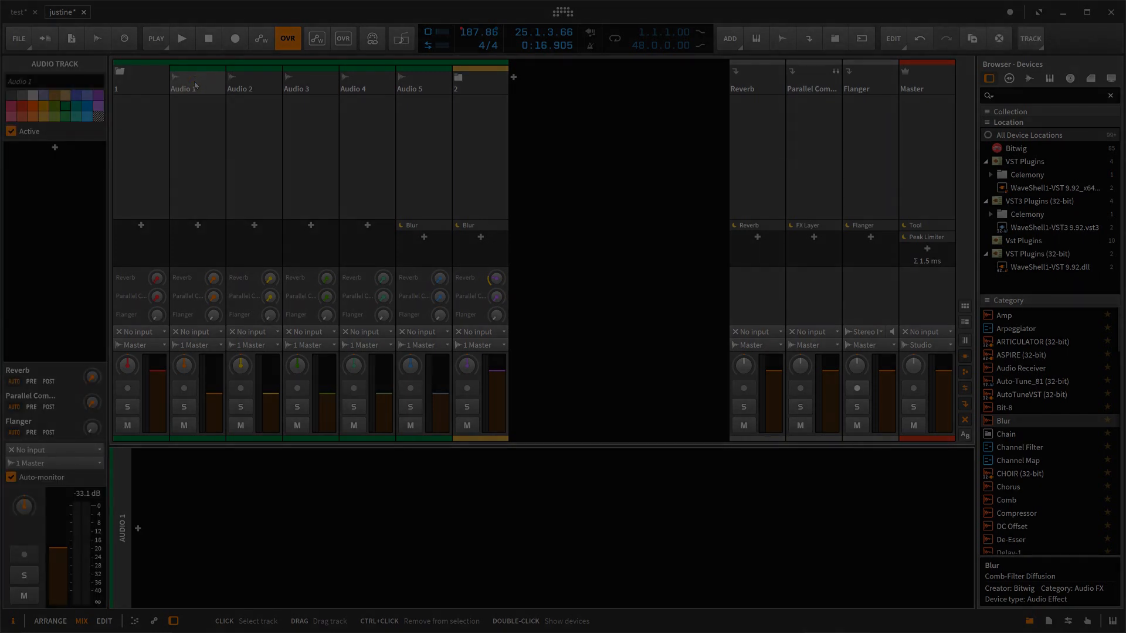
left_click(246, 88)
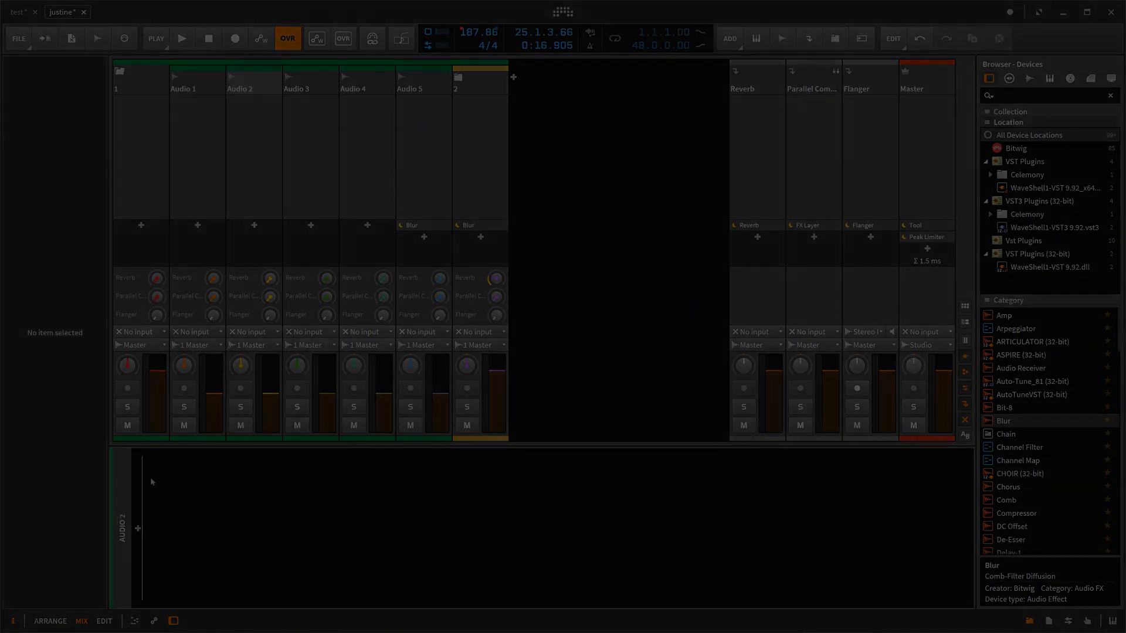
left_click(136, 528)
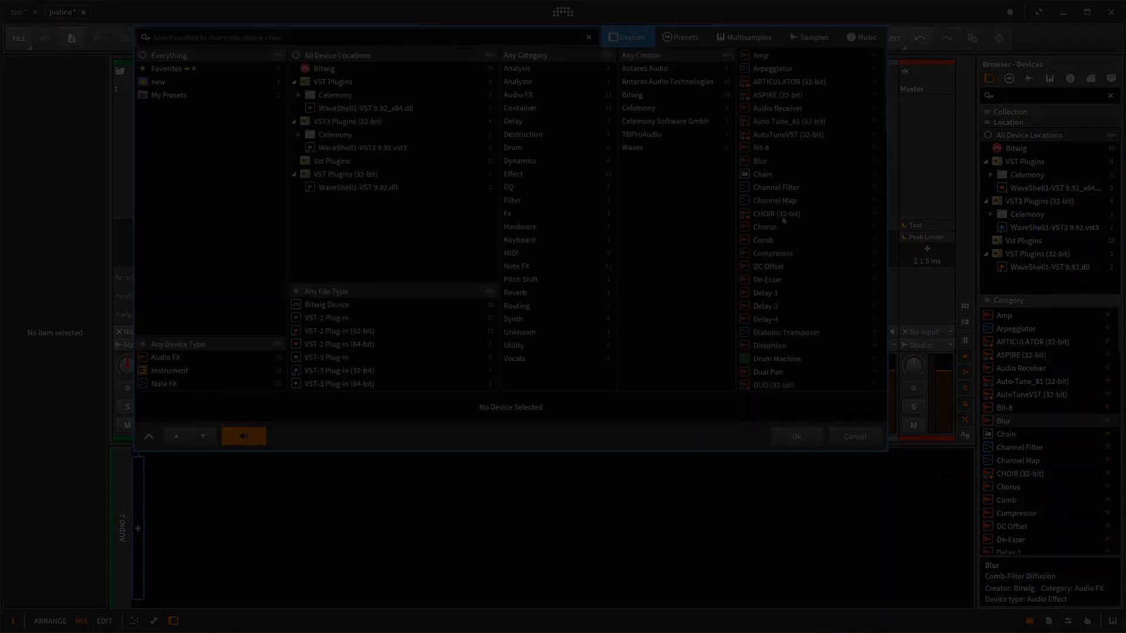
left_click(841, 445)
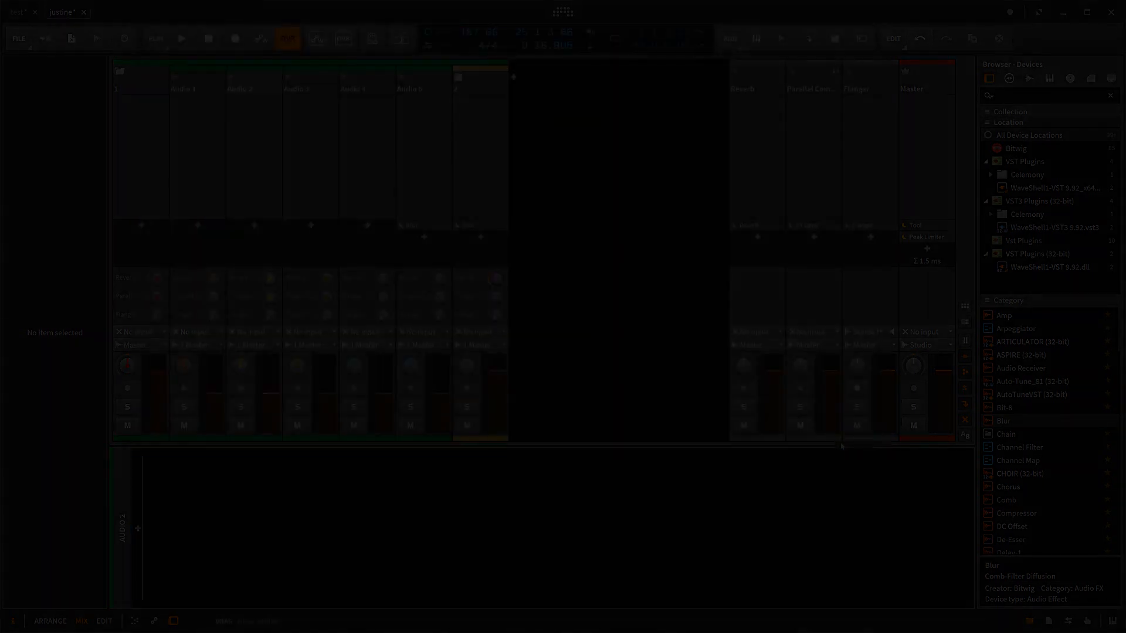